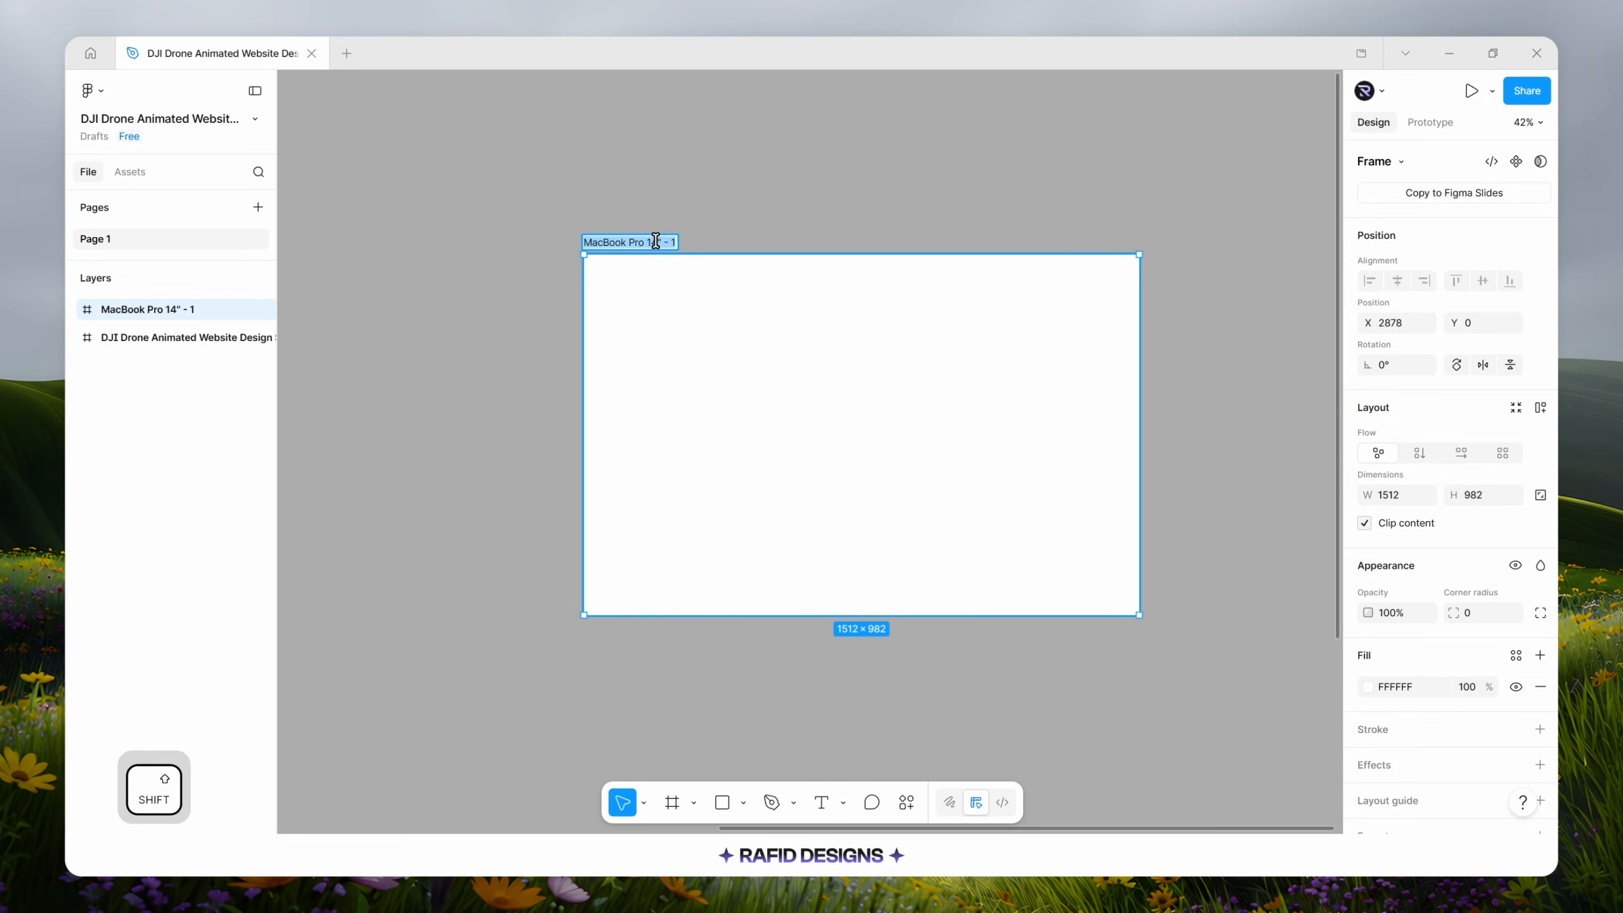
# Rename the 1512 × 982 frame as DJI Drone Animated Website Design.
pyautogui.write('DJI Drone Animated Website Design')
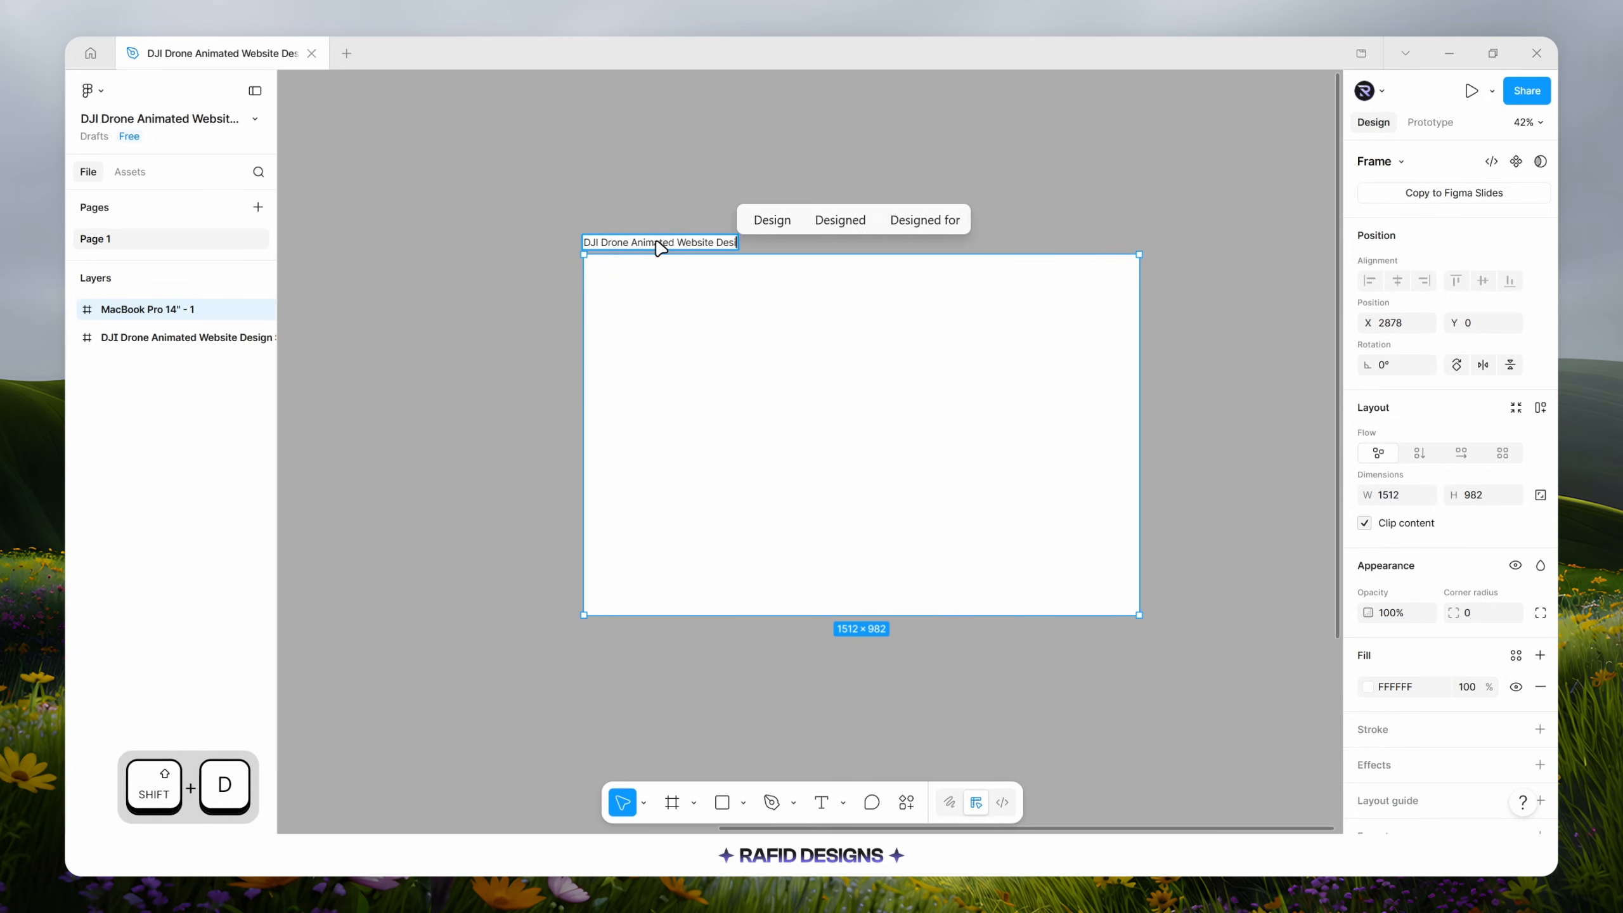
pyautogui.press('Return')
# Add a 12-column layout guide to the website frame with a margin of 156 and a gutter of 30.
pyautogui.click(869, 387)
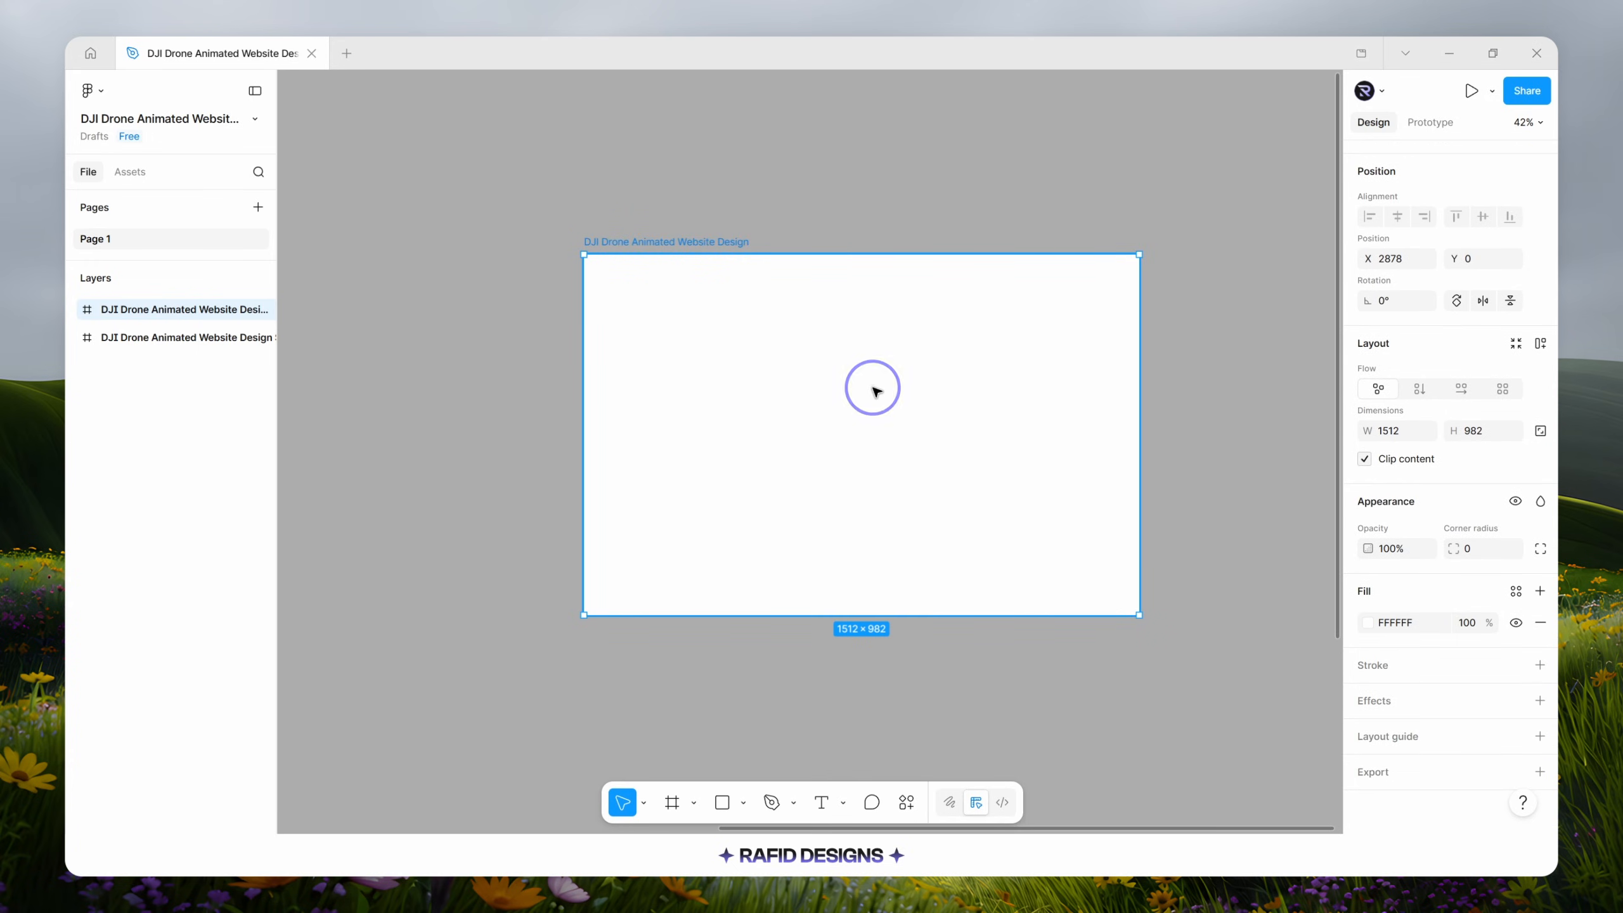
pyautogui.click(1378, 730)
pyautogui.moveTo(1245, 731); pyautogui.dragTo(876, 338)
pyautogui.click(795, 339)
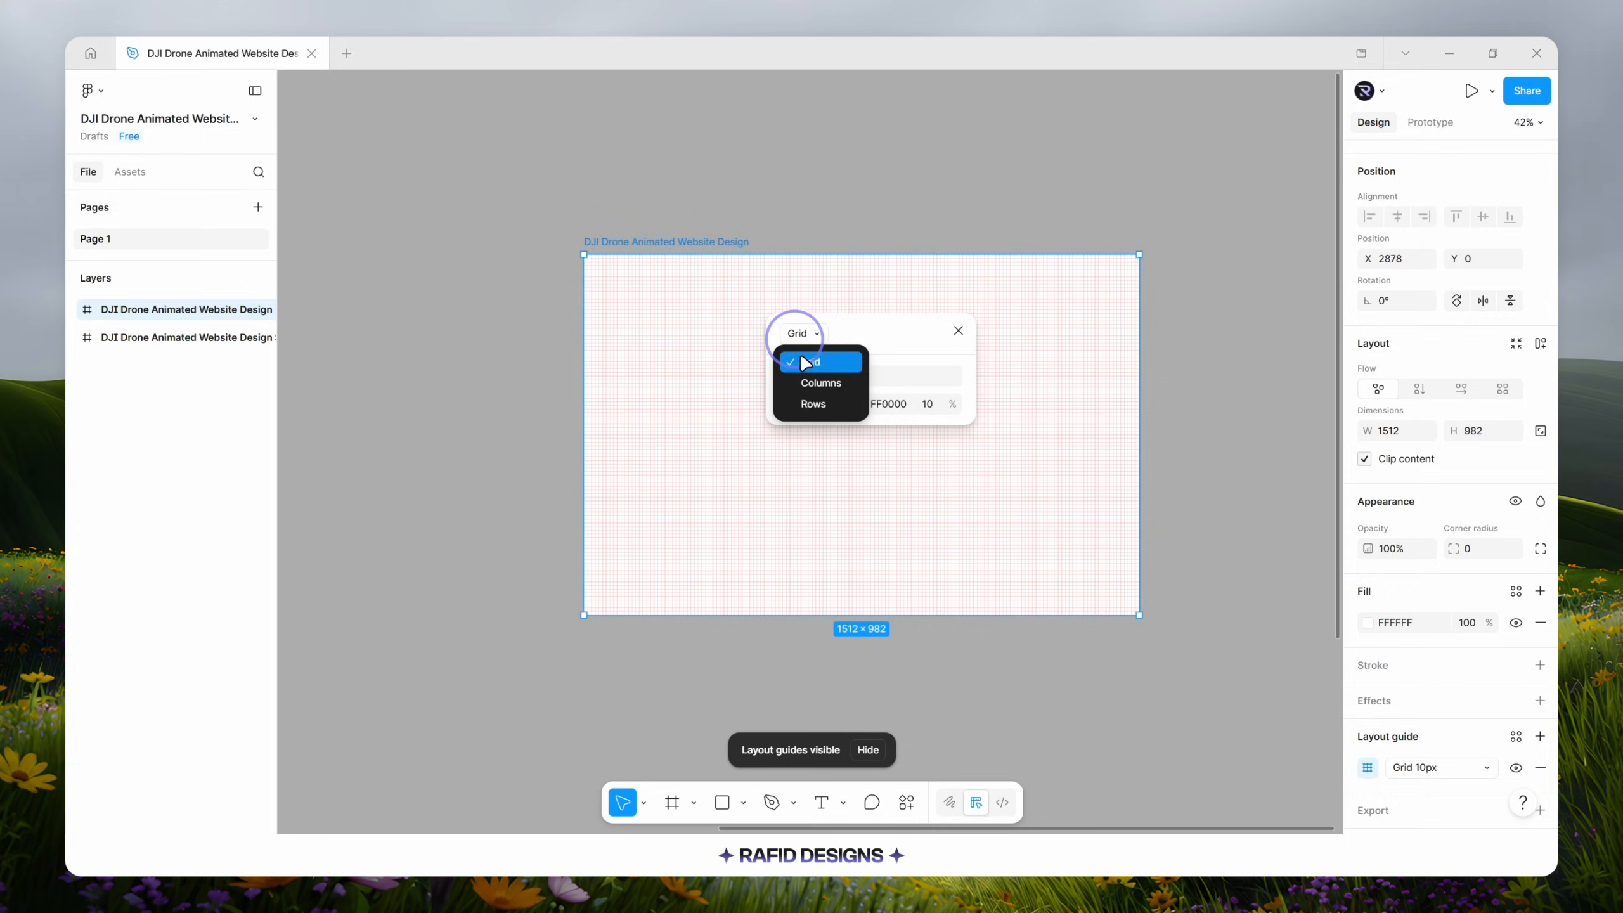
pyautogui.click(821, 382)
pyautogui.click(881, 492)
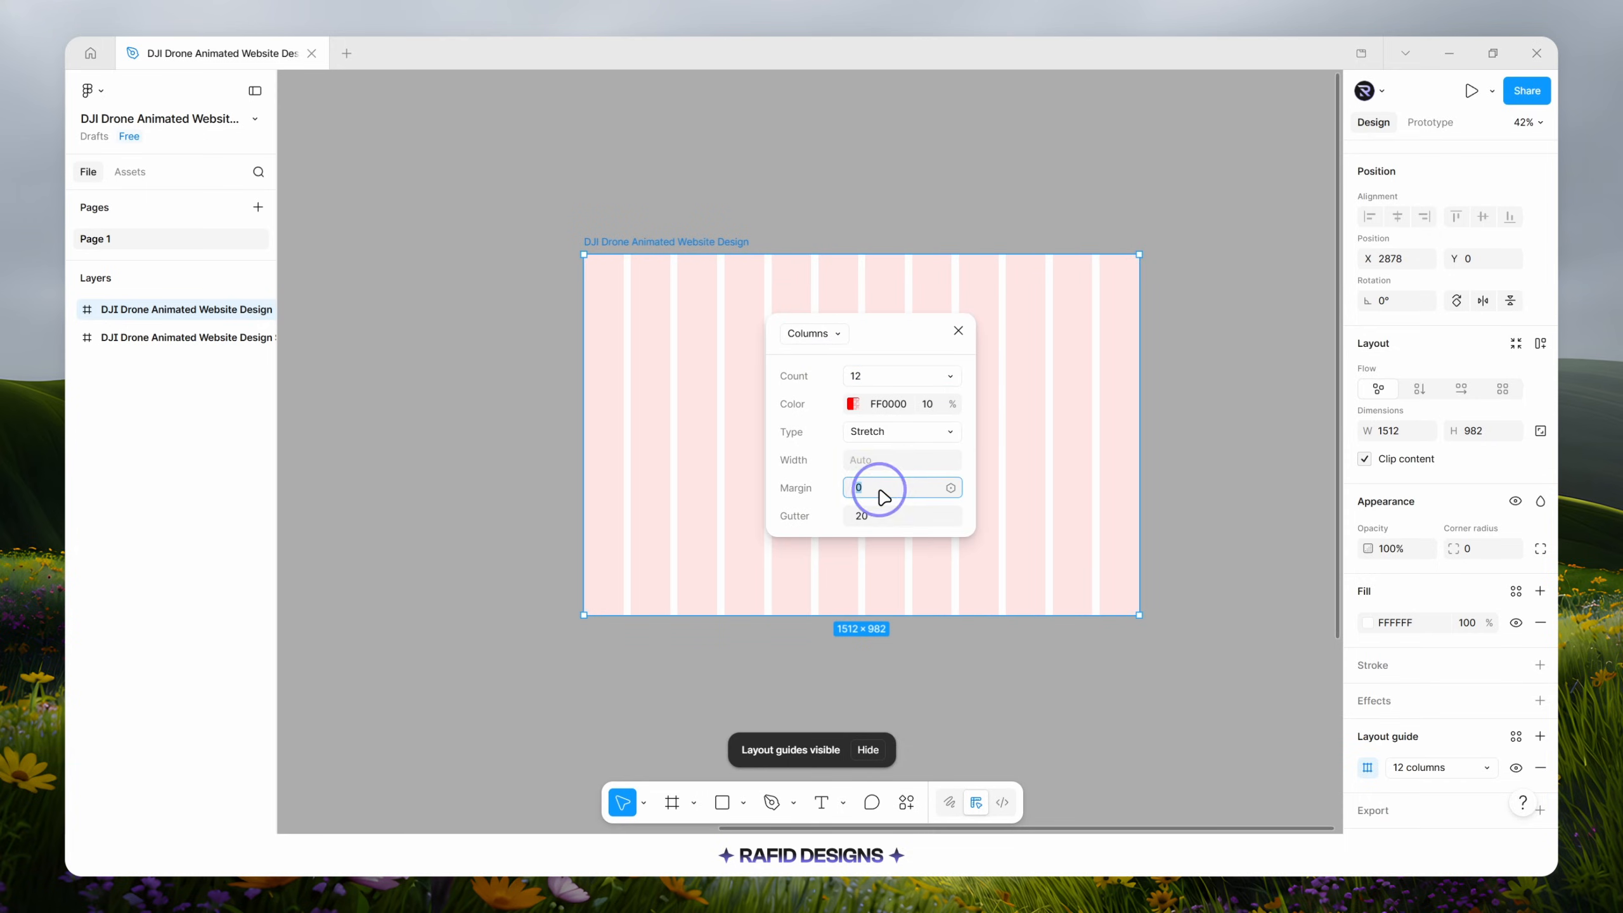
pyautogui.write('156')
pyautogui.press('Return')
pyautogui.click(870, 524)
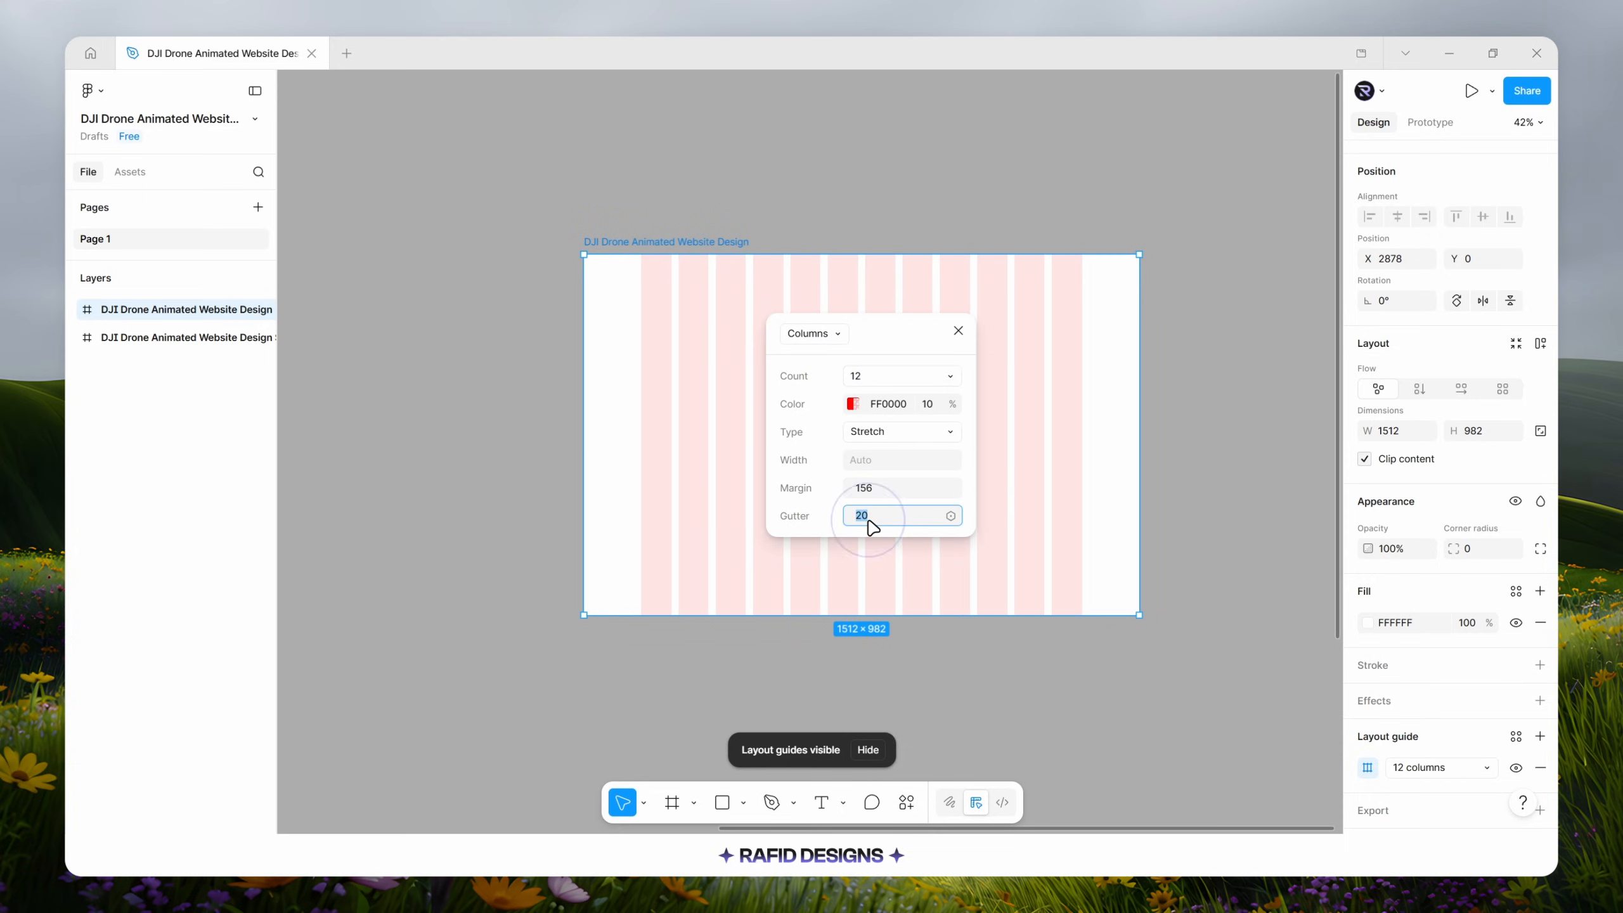
pyautogui.hotkey('shift', 'Up')
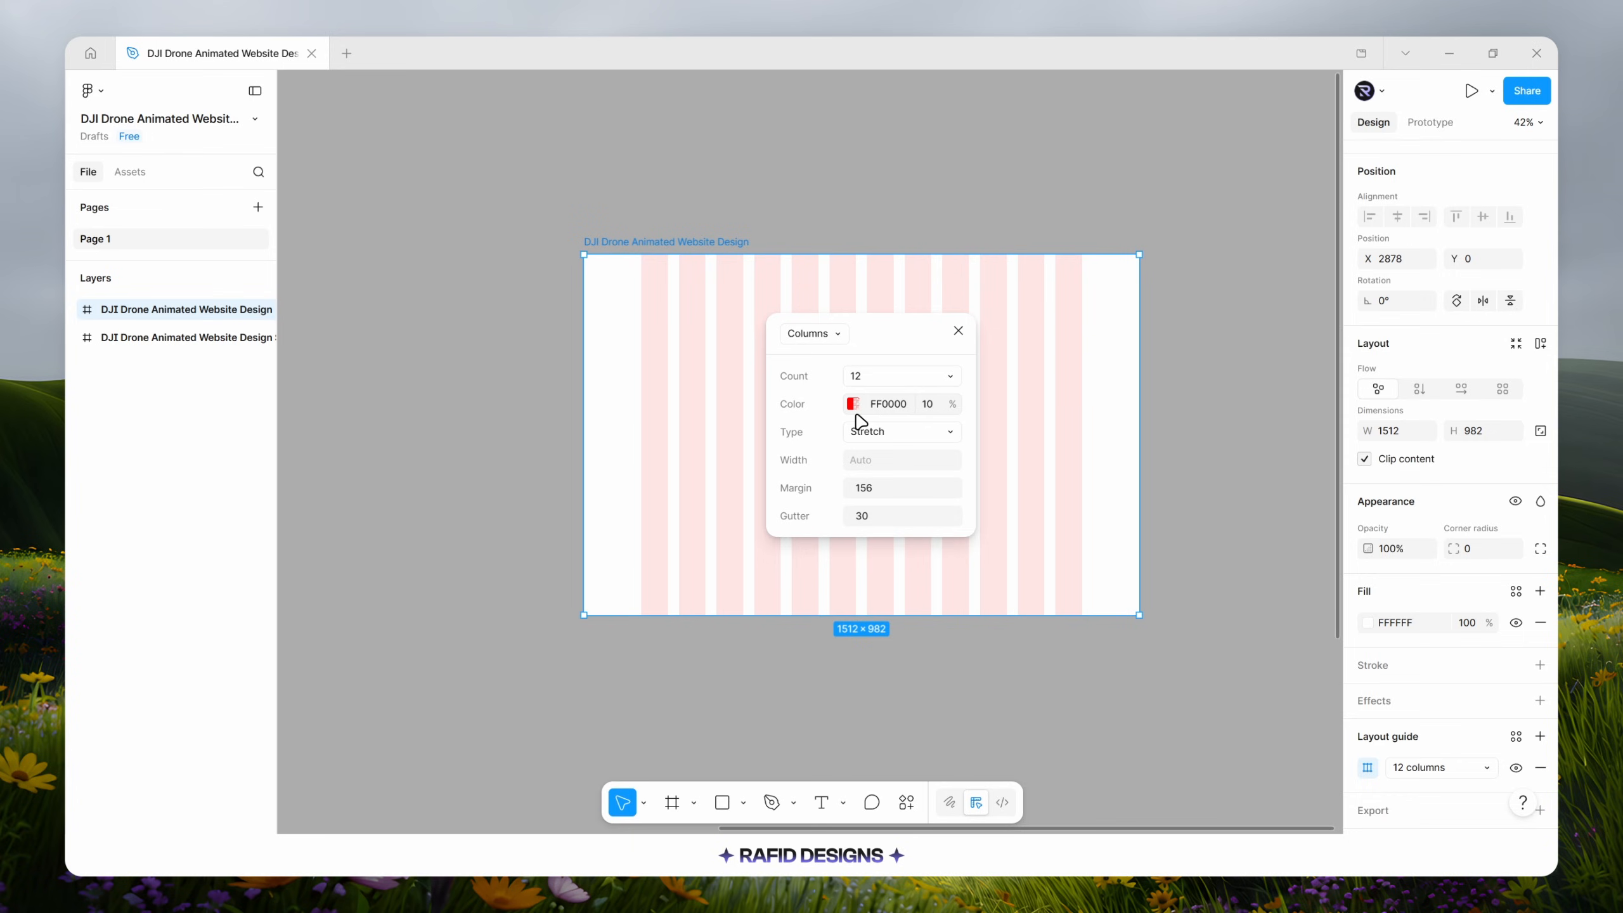
# Set the column guide's color to white FFFFFF at 5% opacity.
pyautogui.click(854, 404)
pyautogui.moveTo(670, 474); pyautogui.dragTo(570, 439)
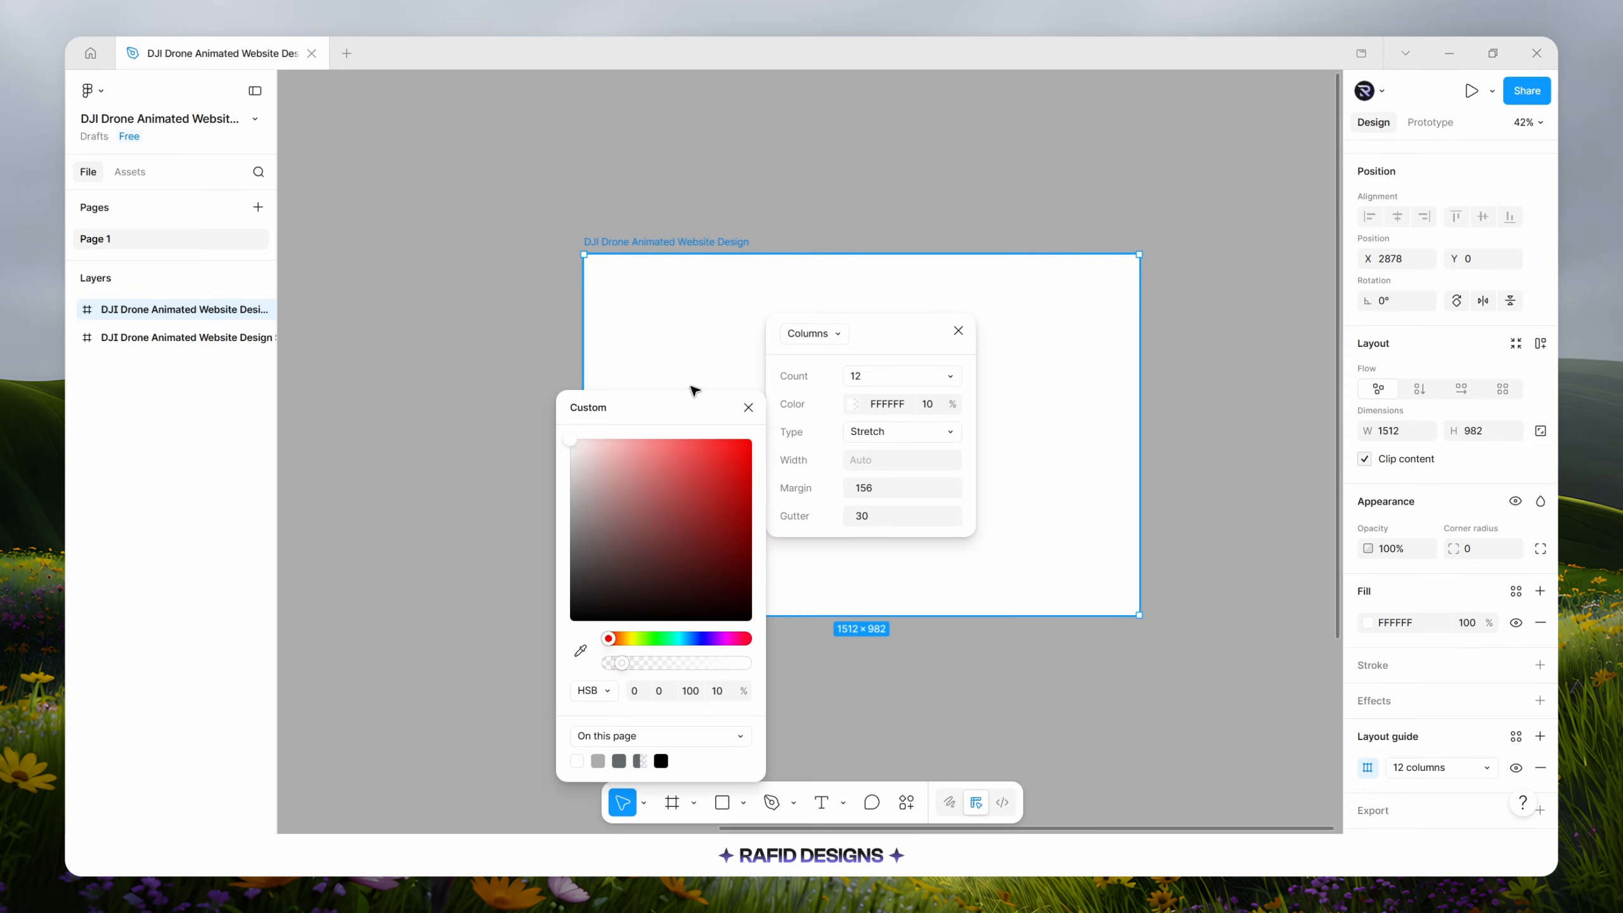
pyautogui.click(746, 409)
pyautogui.click(927, 405)
pyautogui.write('5')
pyautogui.click(957, 330)
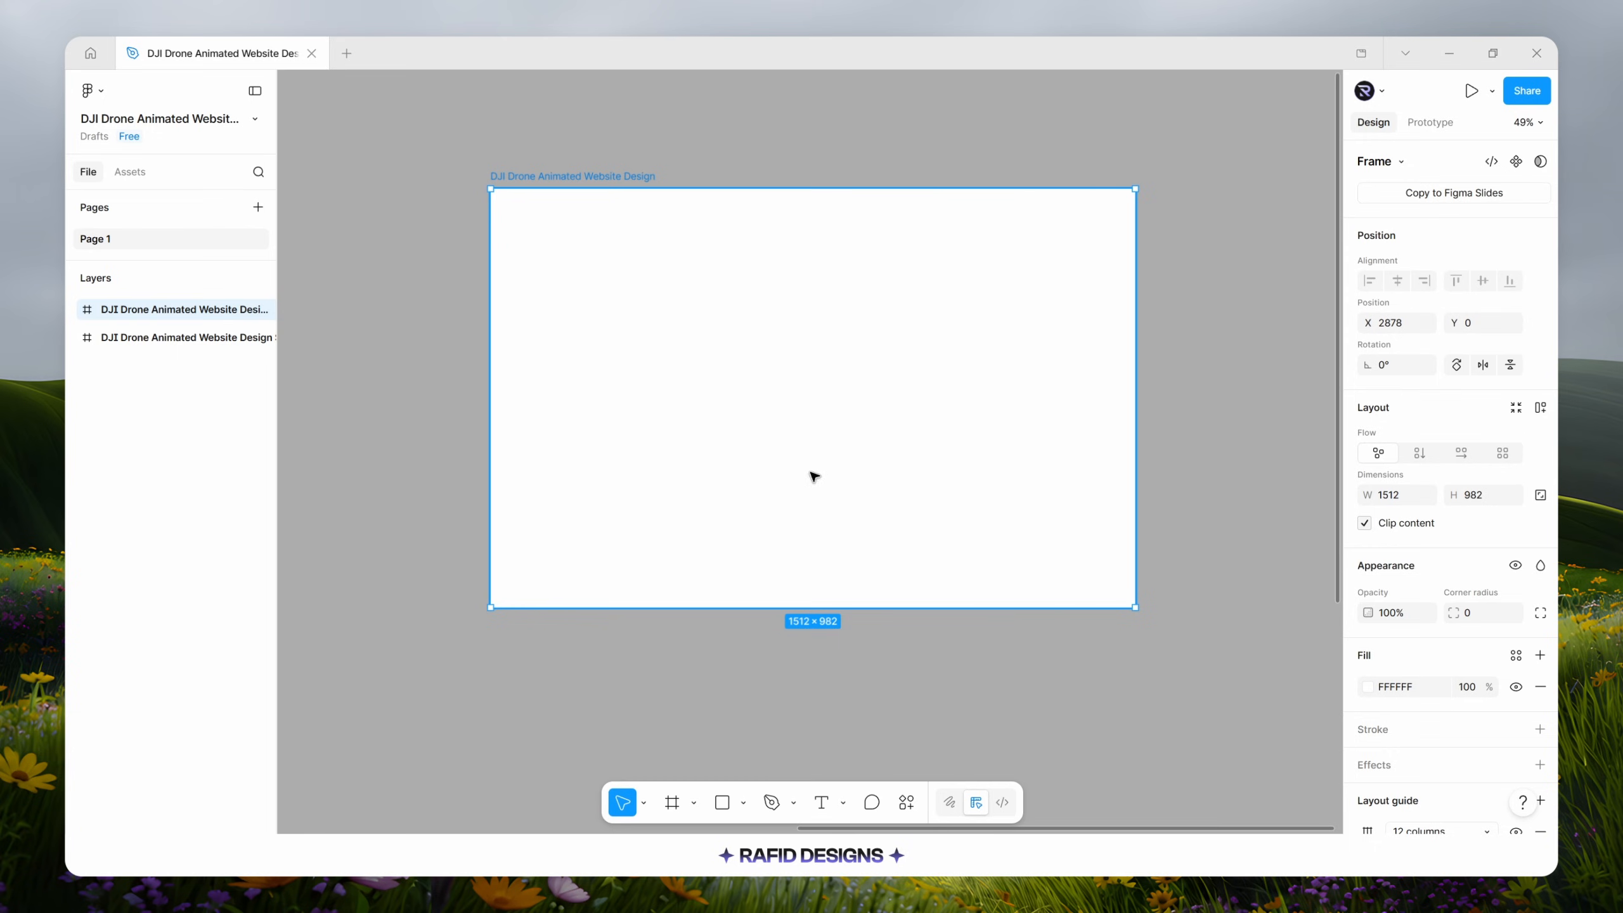
# Switch to ChatGPT and open the generated landscape image of green hills under storm clouds.
pyautogui.scroll(-5, 971, 449)
pyautogui.scroll(5, 741, 461)
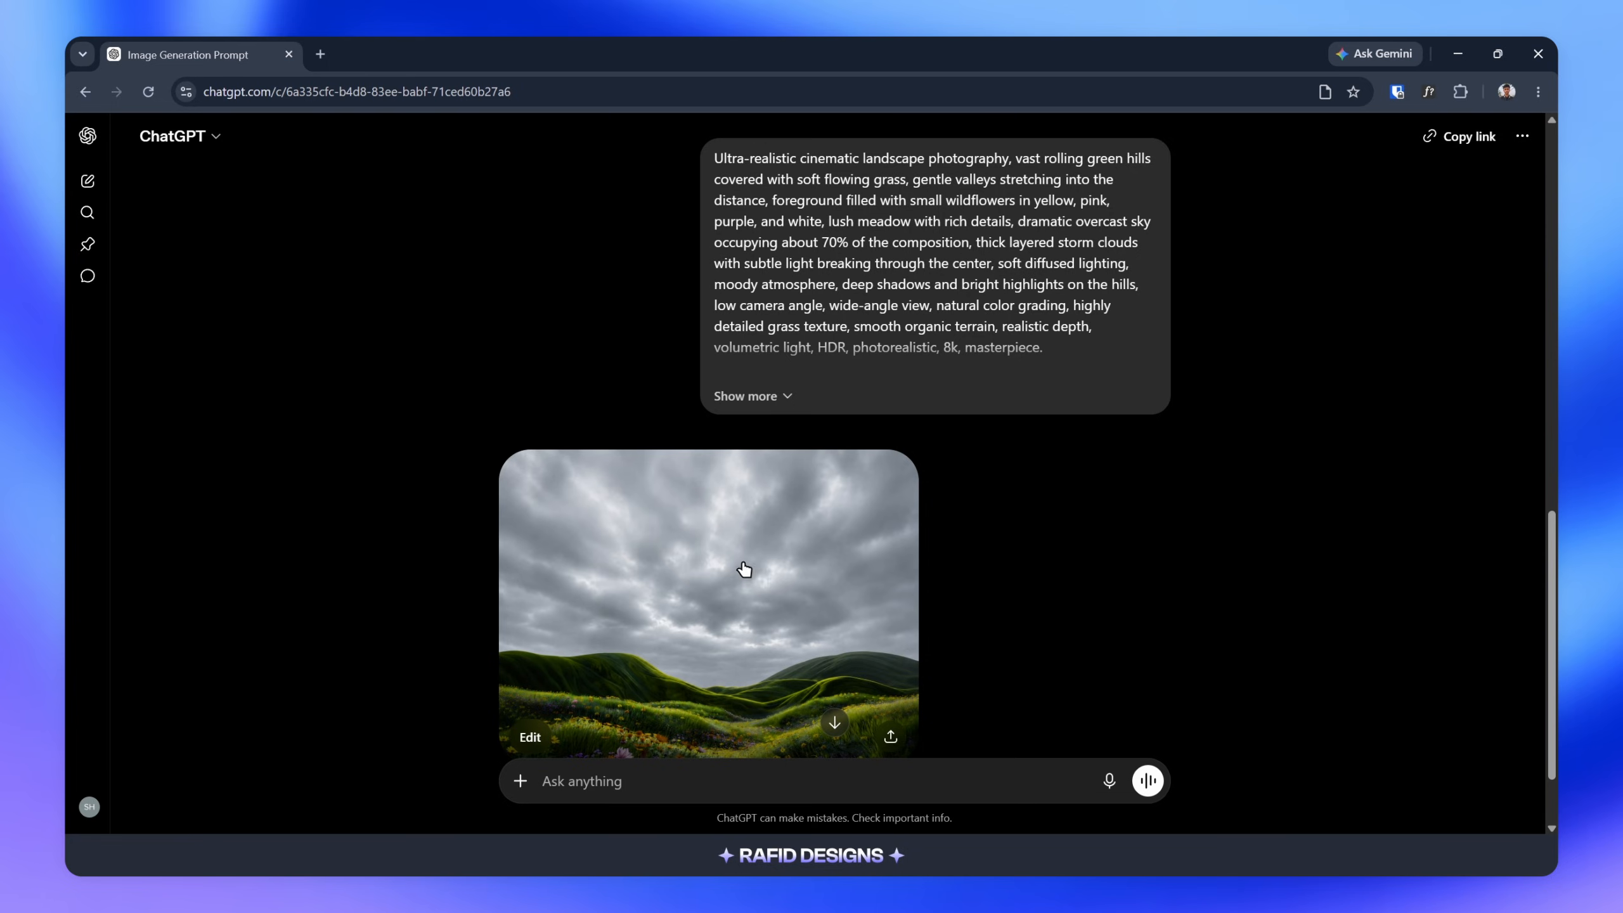
pyautogui.click(705, 572)
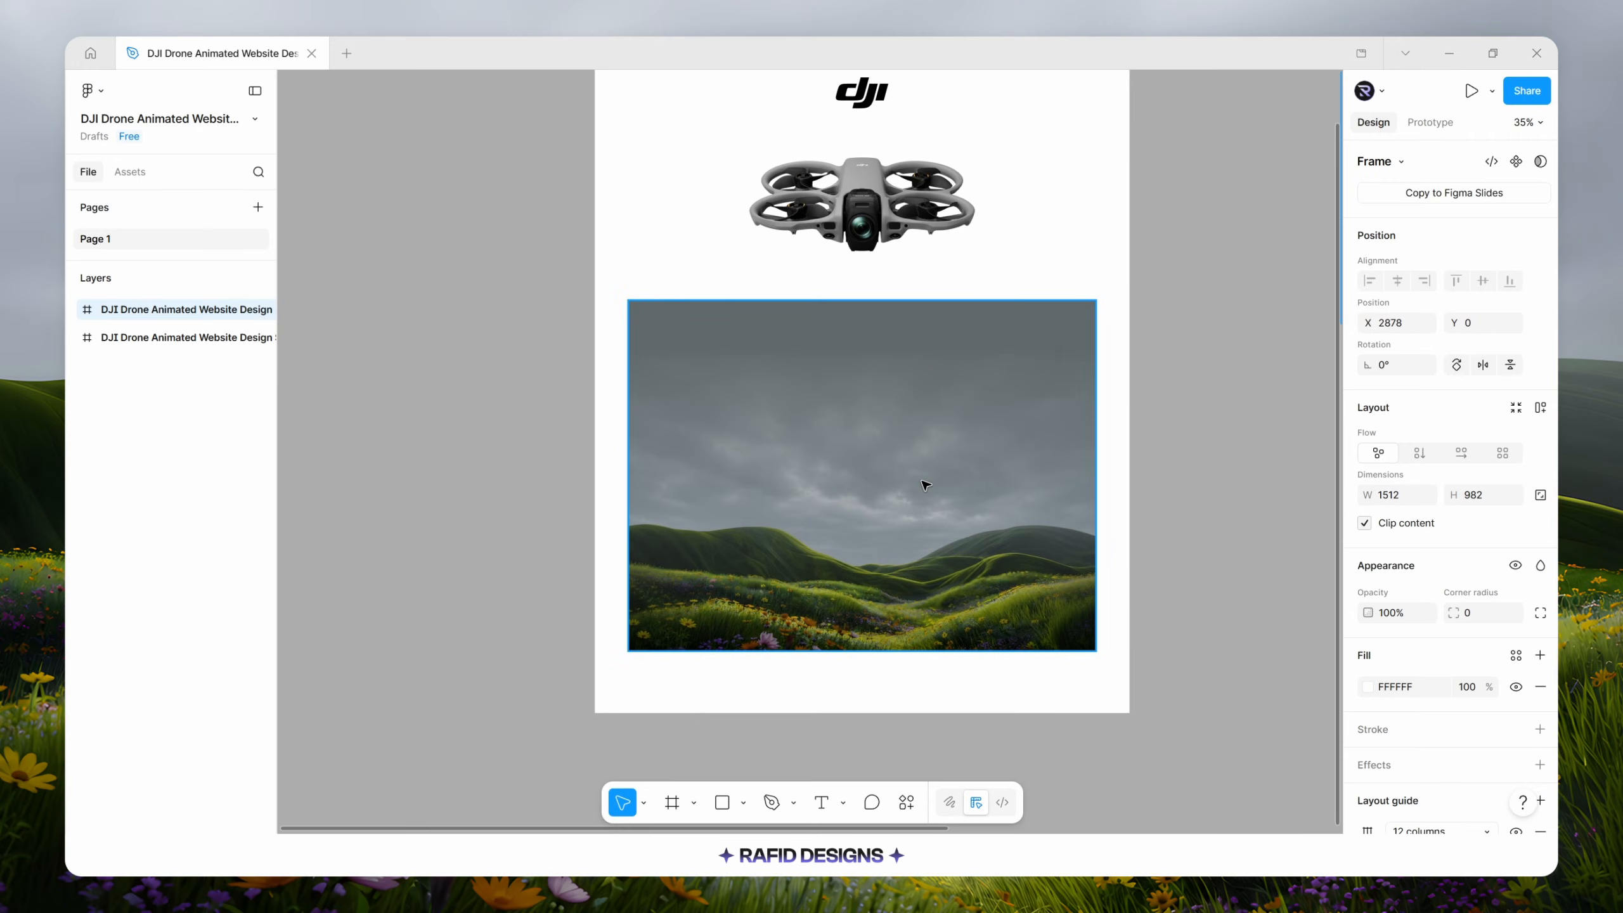
# Copy the landscape background image from the resource frame into the website frame and center it horizontally and vertically.
pyautogui.click(925, 484)
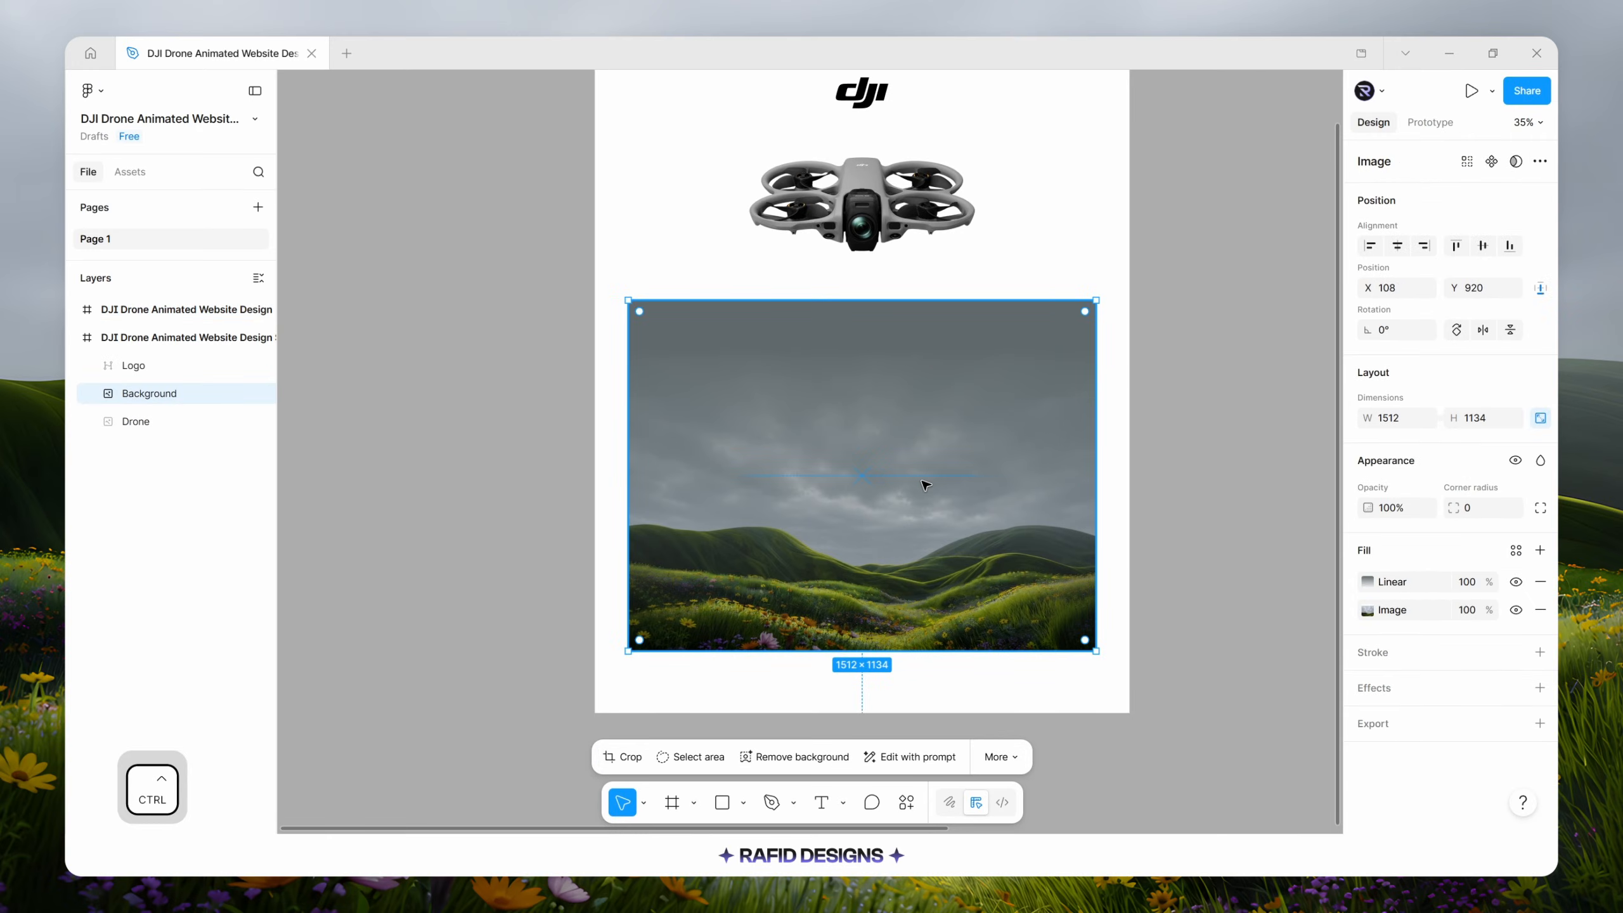
pyautogui.keyDown('ctrl'); pyautogui.scroll(-3, 815, 482); pyautogui.keyUp('ctrl')
pyautogui.keyDown('ctrl'); pyautogui.scroll(3, 966, 386); pyautogui.keyUp('ctrl')
pyautogui.click(966, 386)
pyautogui.hotkey('ctrl', 'v')
pyautogui.keyDown('ctrl'); pyautogui.scroll(-2, 894, 422); pyautogui.keyUp('ctrl')
pyautogui.click(1396, 246)
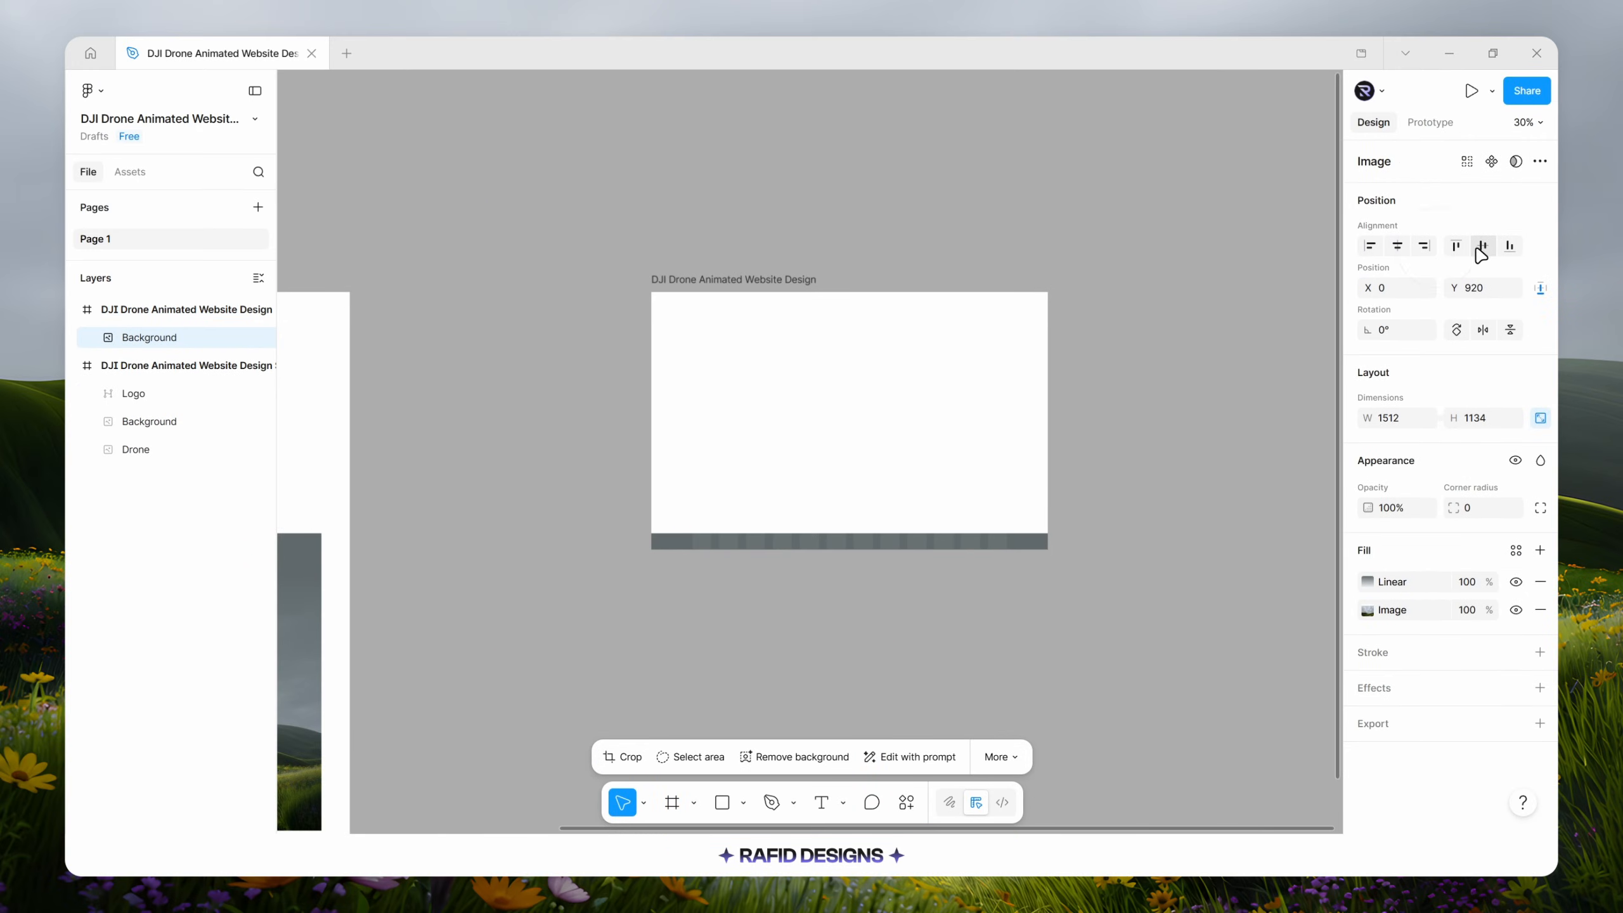
pyautogui.click(1482, 246)
pyautogui.keyDown('ctrl'); pyautogui.scroll(2, 840, 404); pyautogui.keyUp('ctrl')
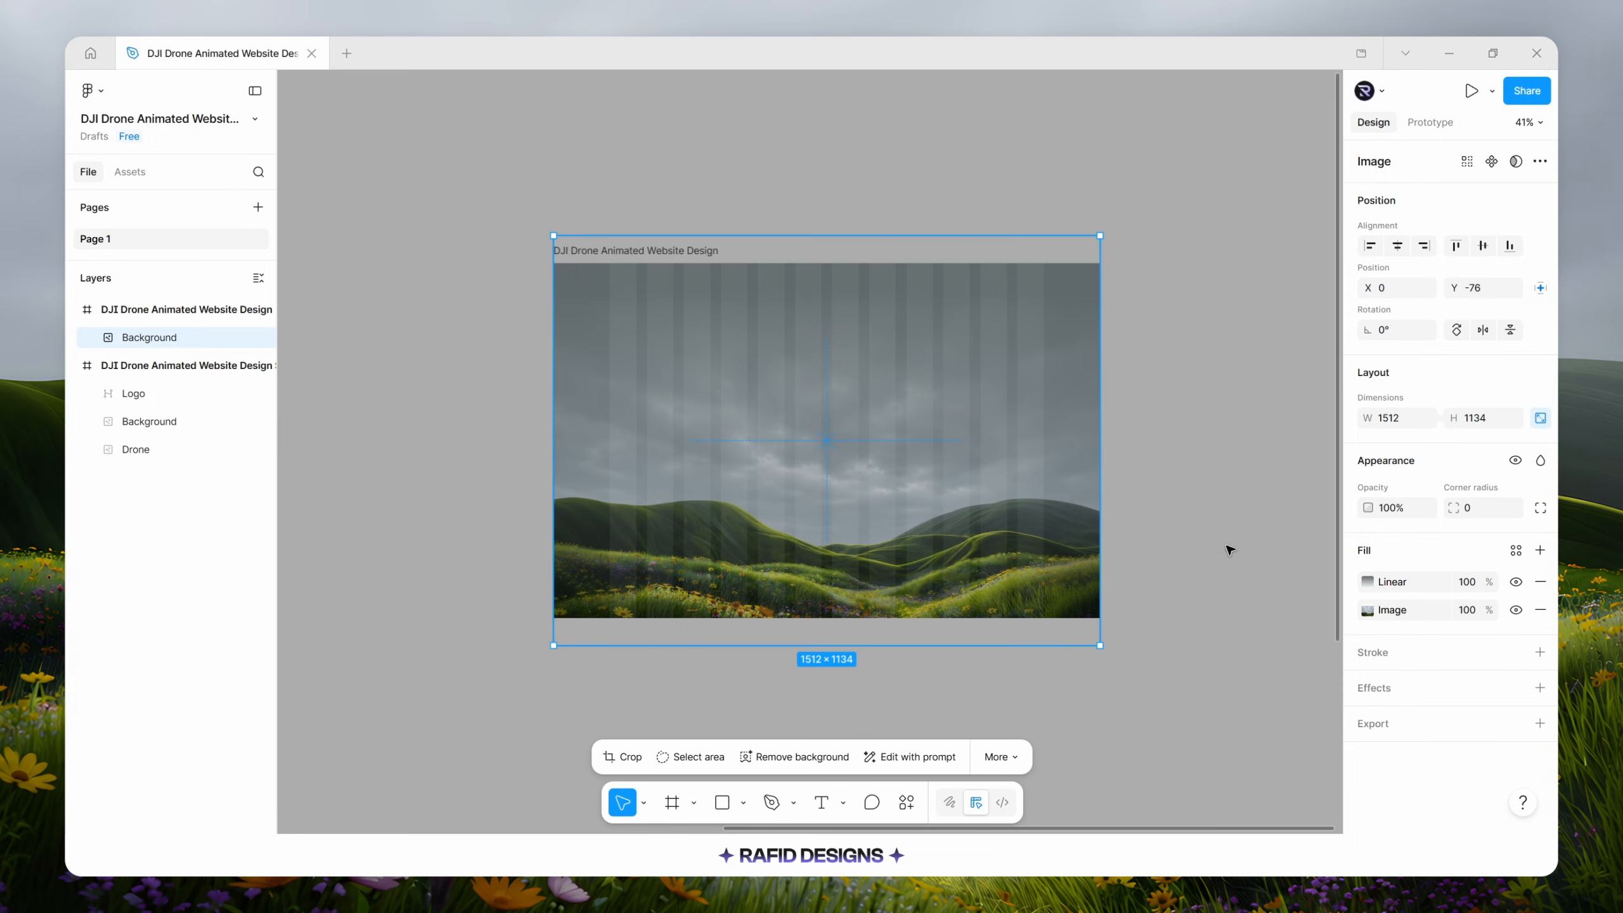
# Set the background image's height to 1180 with proportions kept and align it to the frame's right edge.
pyautogui.click(1486, 428)
pyautogui.write('1180')
pyautogui.press('Return')
pyautogui.click(1424, 247)
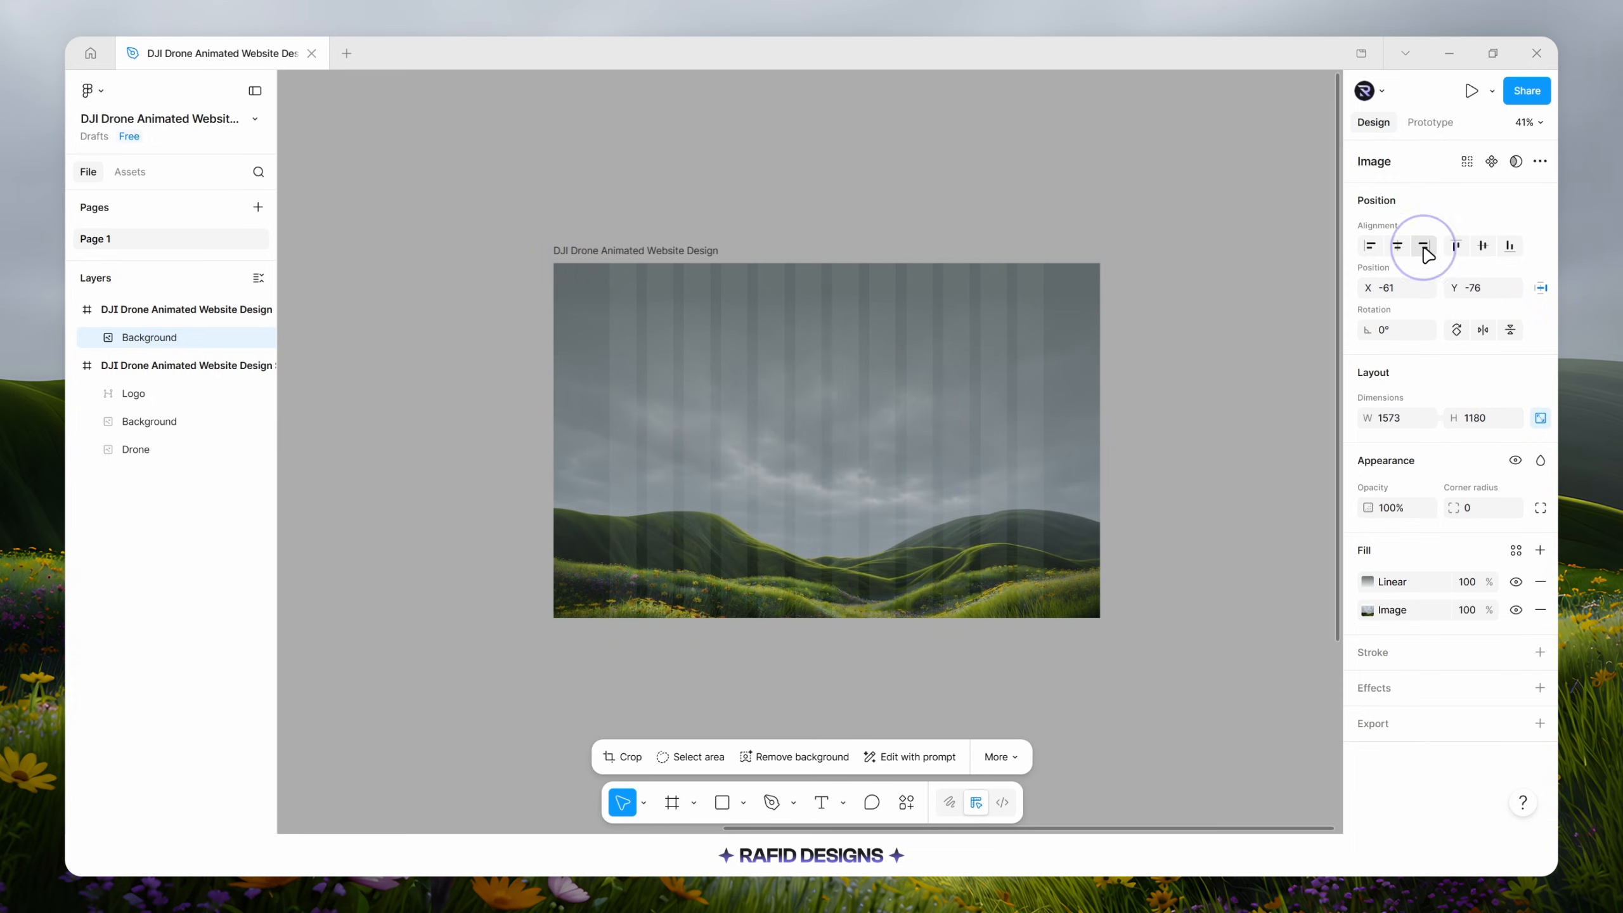
# Move the background image up to Y -158 so more of the flower meadow shows in the frame.
pyautogui.hotkey('shift', 'Up')
pyautogui.hotkey('shift', 'Up')
pyautogui.hotkey('shift', 'Up')
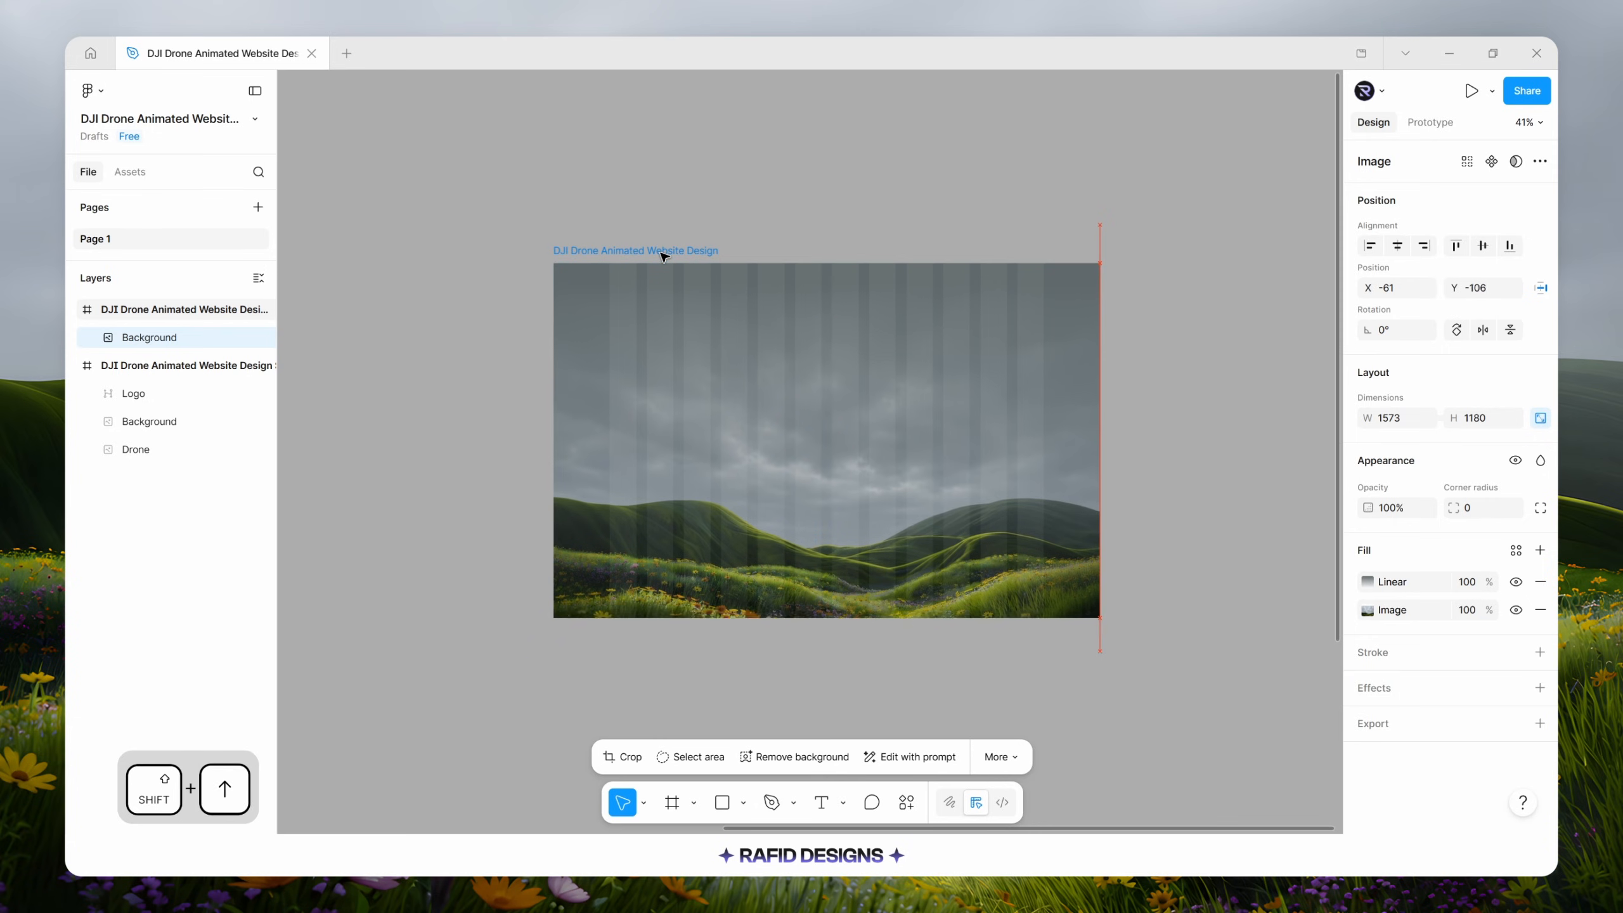
pyautogui.hotkey('shift', 'Up')
pyautogui.hotkey('shift', 'Up')
pyautogui.hotkey('shift', 'Up')
pyautogui.hotkey('shift', 'Up')
pyautogui.hotkey('shift', 'Up')
pyautogui.press('alt')
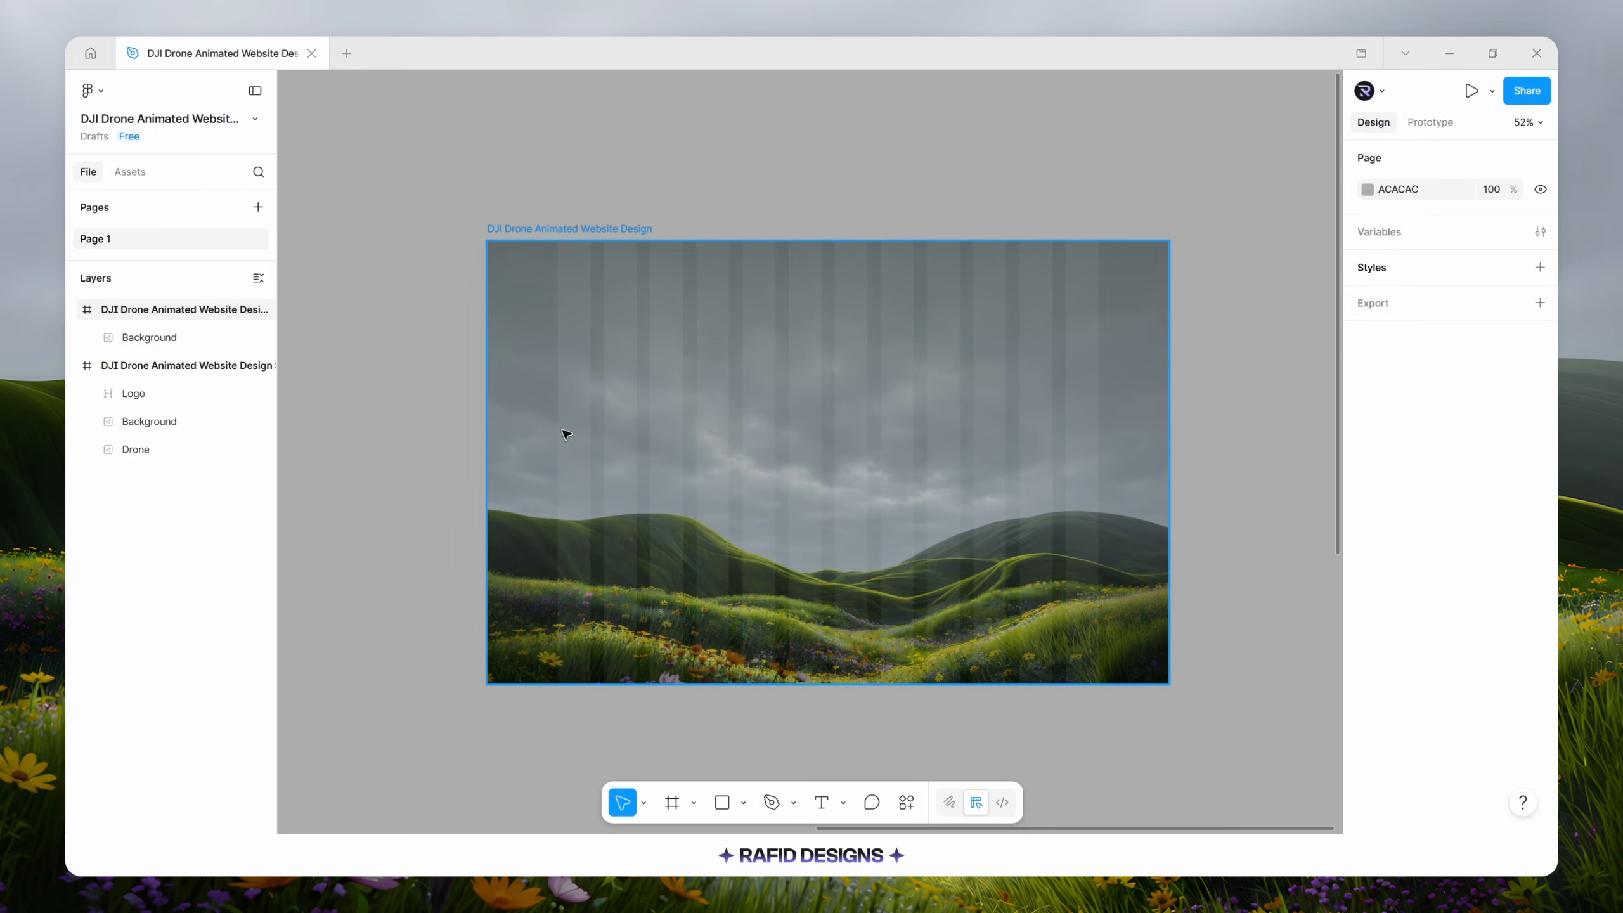
# Inspect the background image's linear gradient fill and lock the Background layer.
pyautogui.click(128, 339)
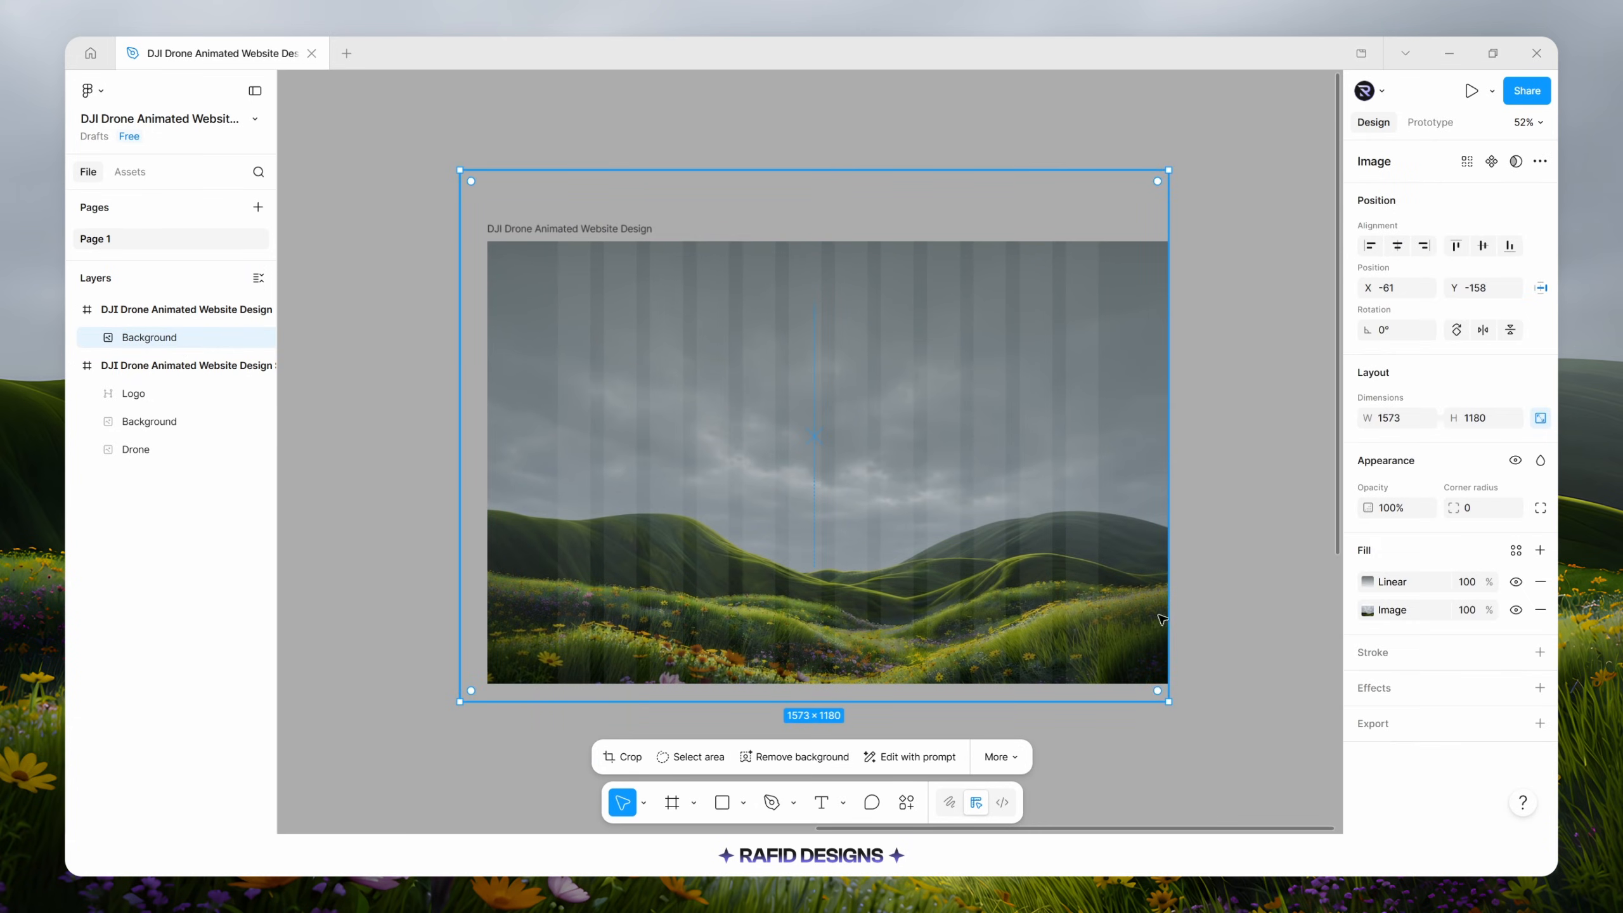
pyautogui.click(1367, 582)
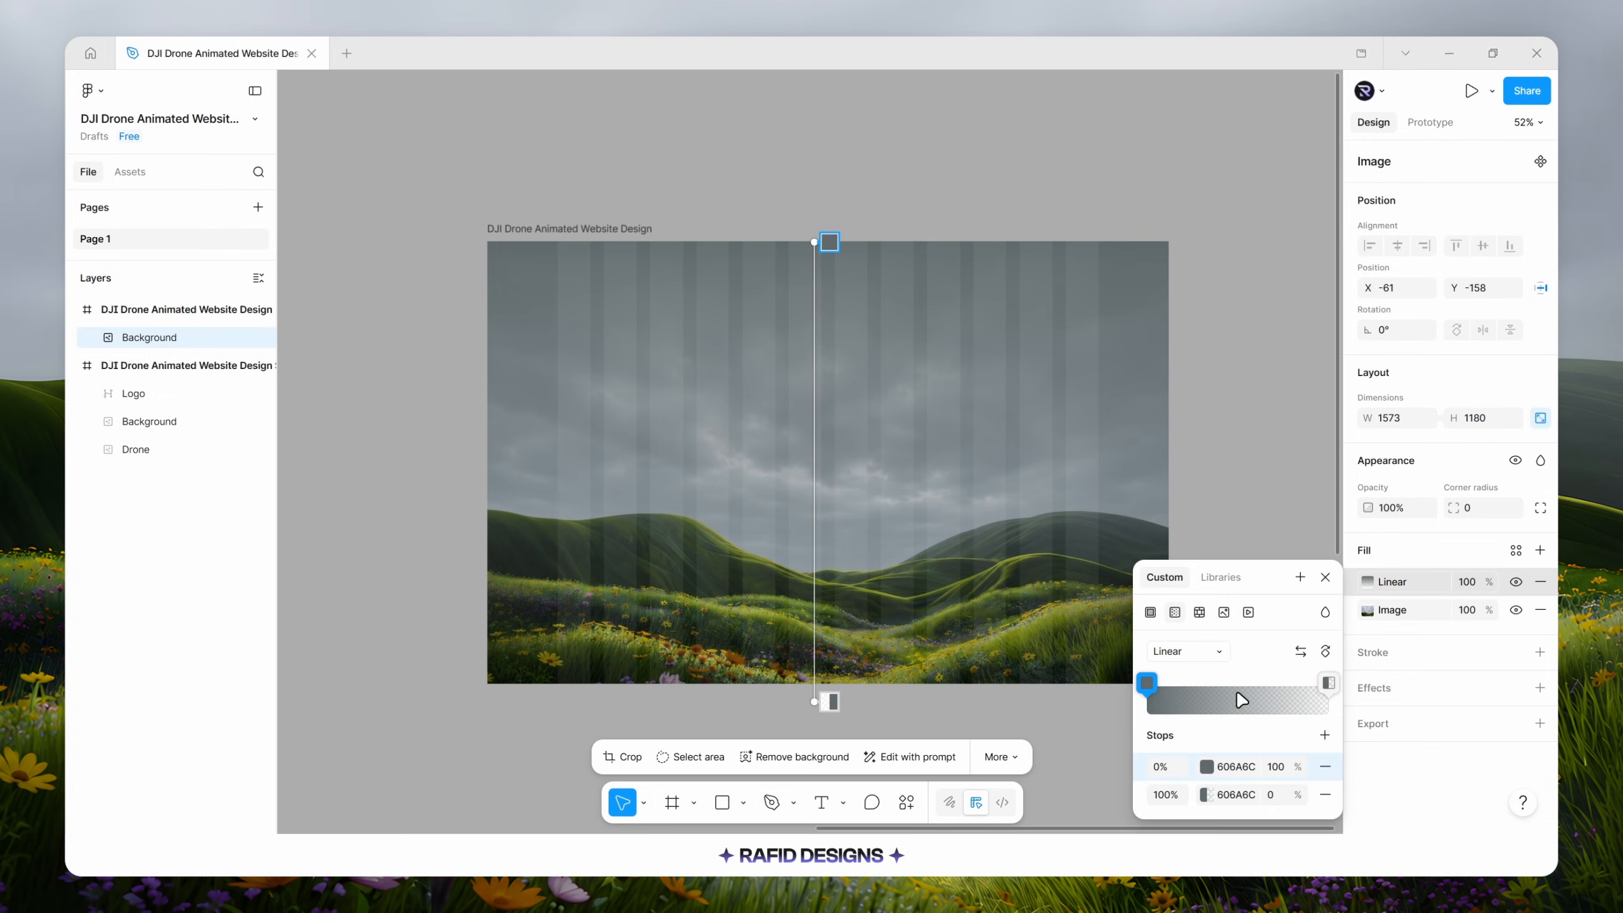
pyautogui.moveTo(1274, 582); pyautogui.dragTo(1016, 402)
pyautogui.click(1066, 396)
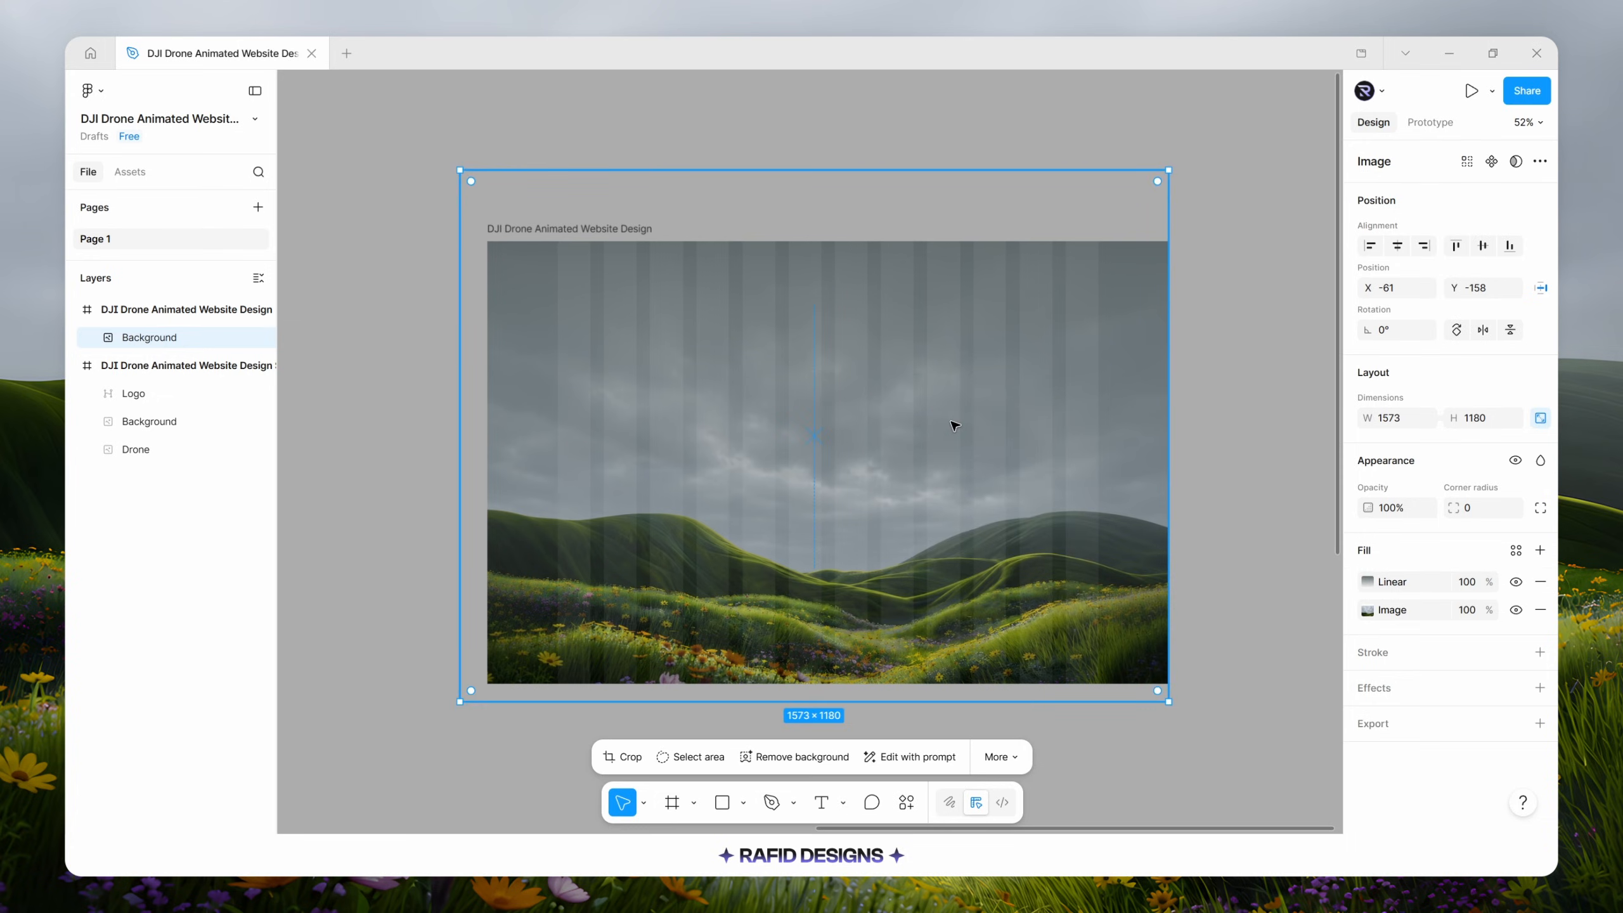
pyautogui.click(240, 337)
pyautogui.scroll(-1, 831, 460)
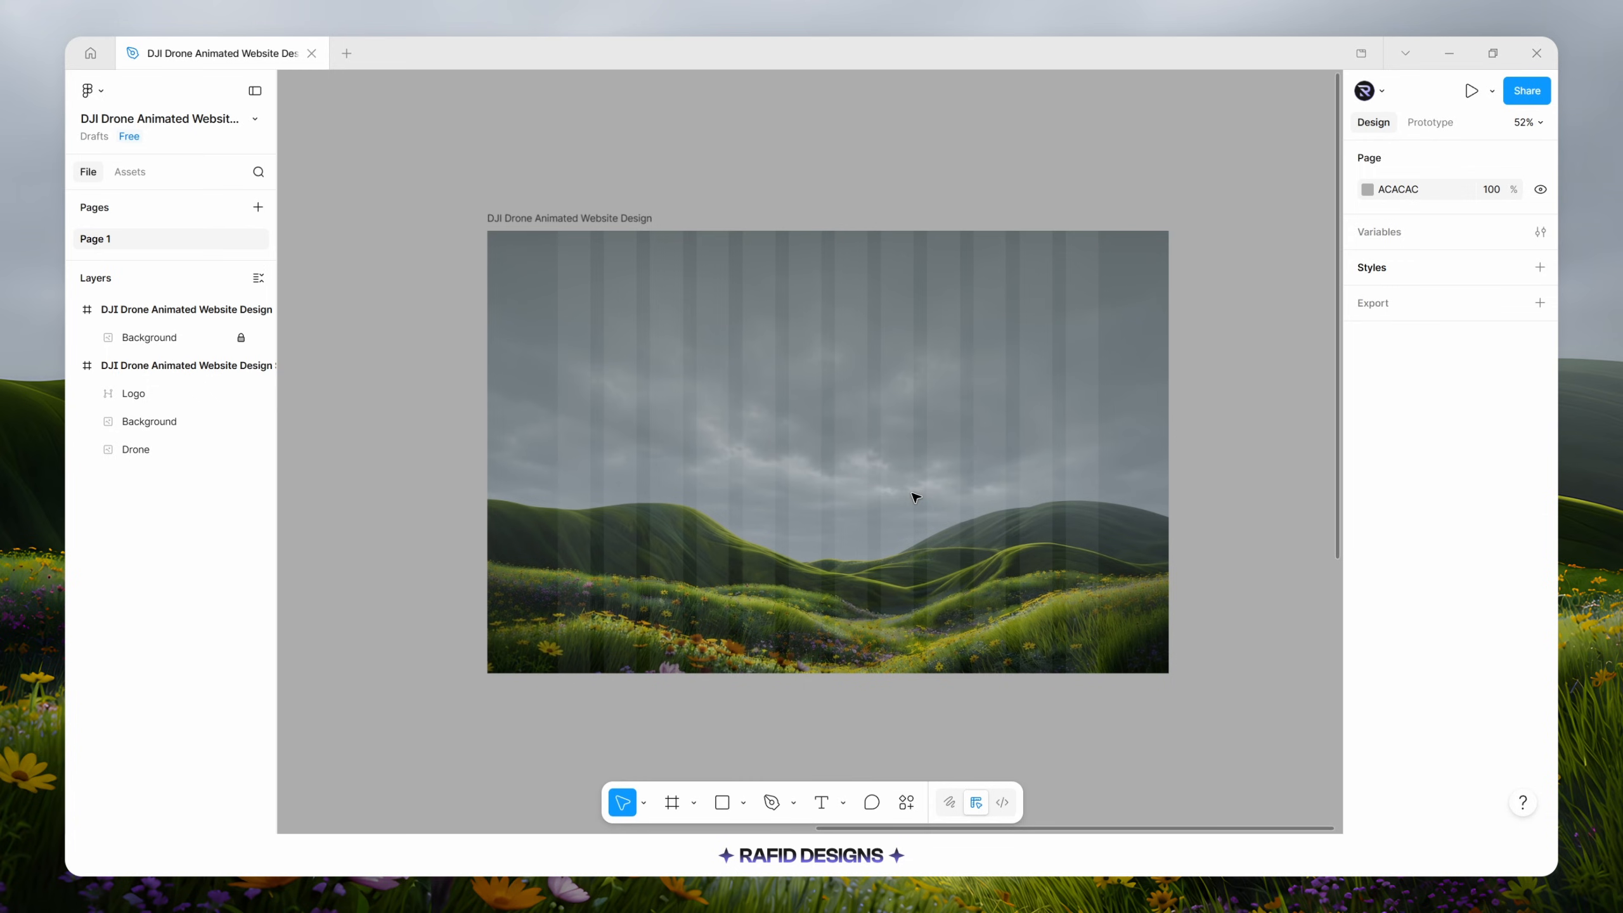
# Draw a full-width rectangle along the frame's lower edge, set its height to 200, and align it to the horizontal center and bottom.
pyautogui.press('r')
pyautogui.moveTo(488, 582)
pyautogui.mouseDown()
pyautogui.moveTo(540, 611)
pyautogui.moveTo(1167, 672)
pyautogui.mouseUp()
pyautogui.click(1461, 420)
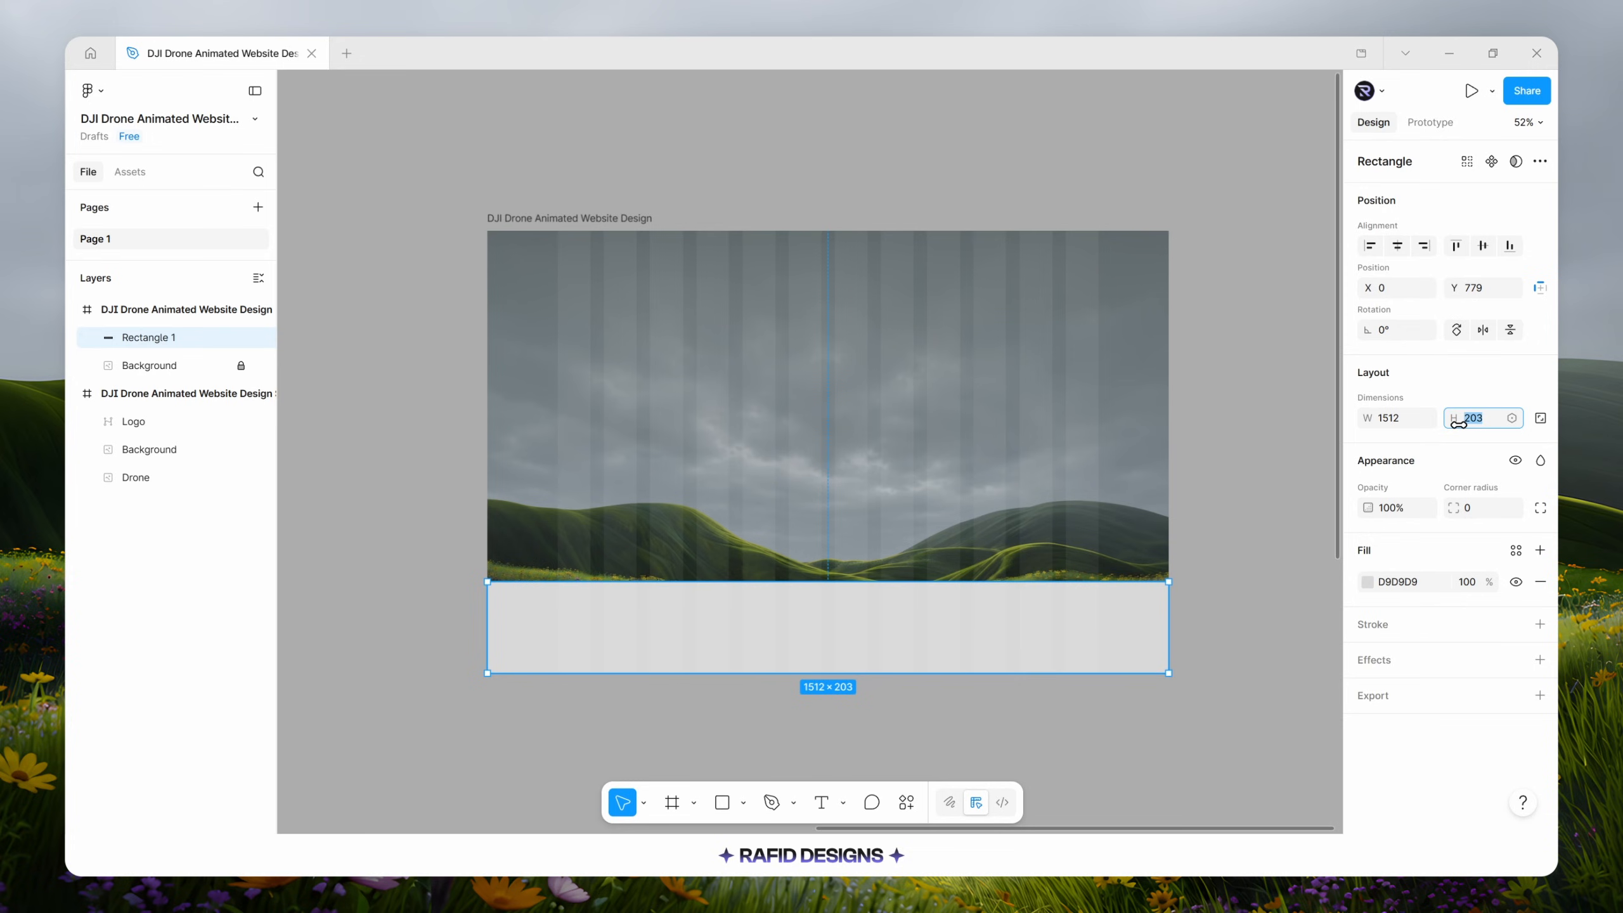
pyautogui.write('200')
pyautogui.press('Return')
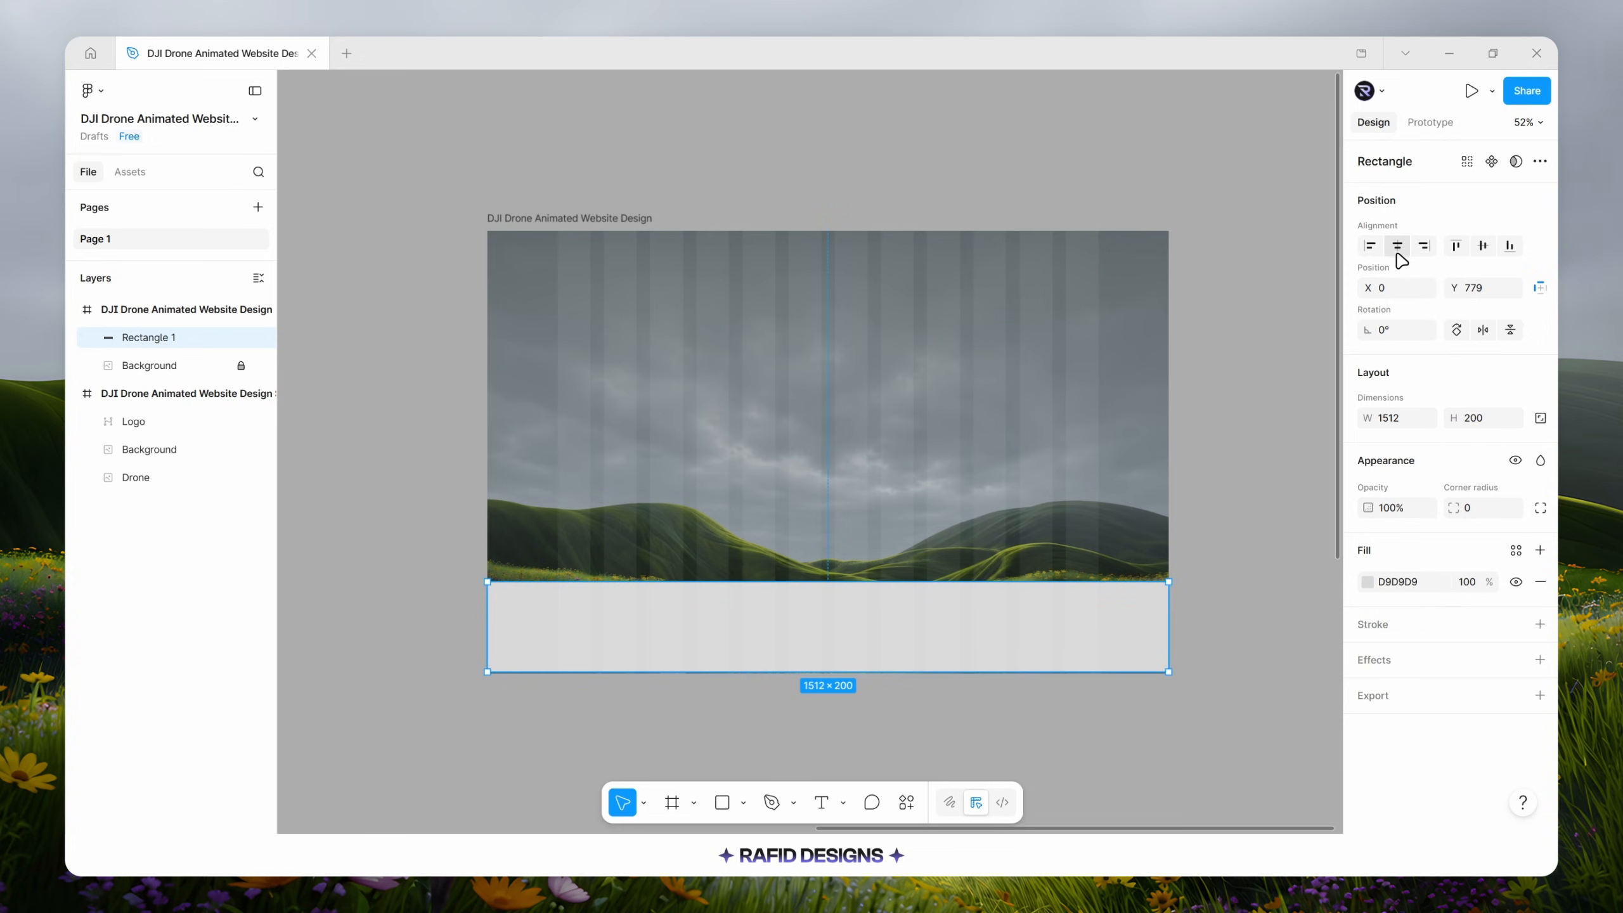
pyautogui.click(1397, 246)
pyautogui.click(1509, 246)
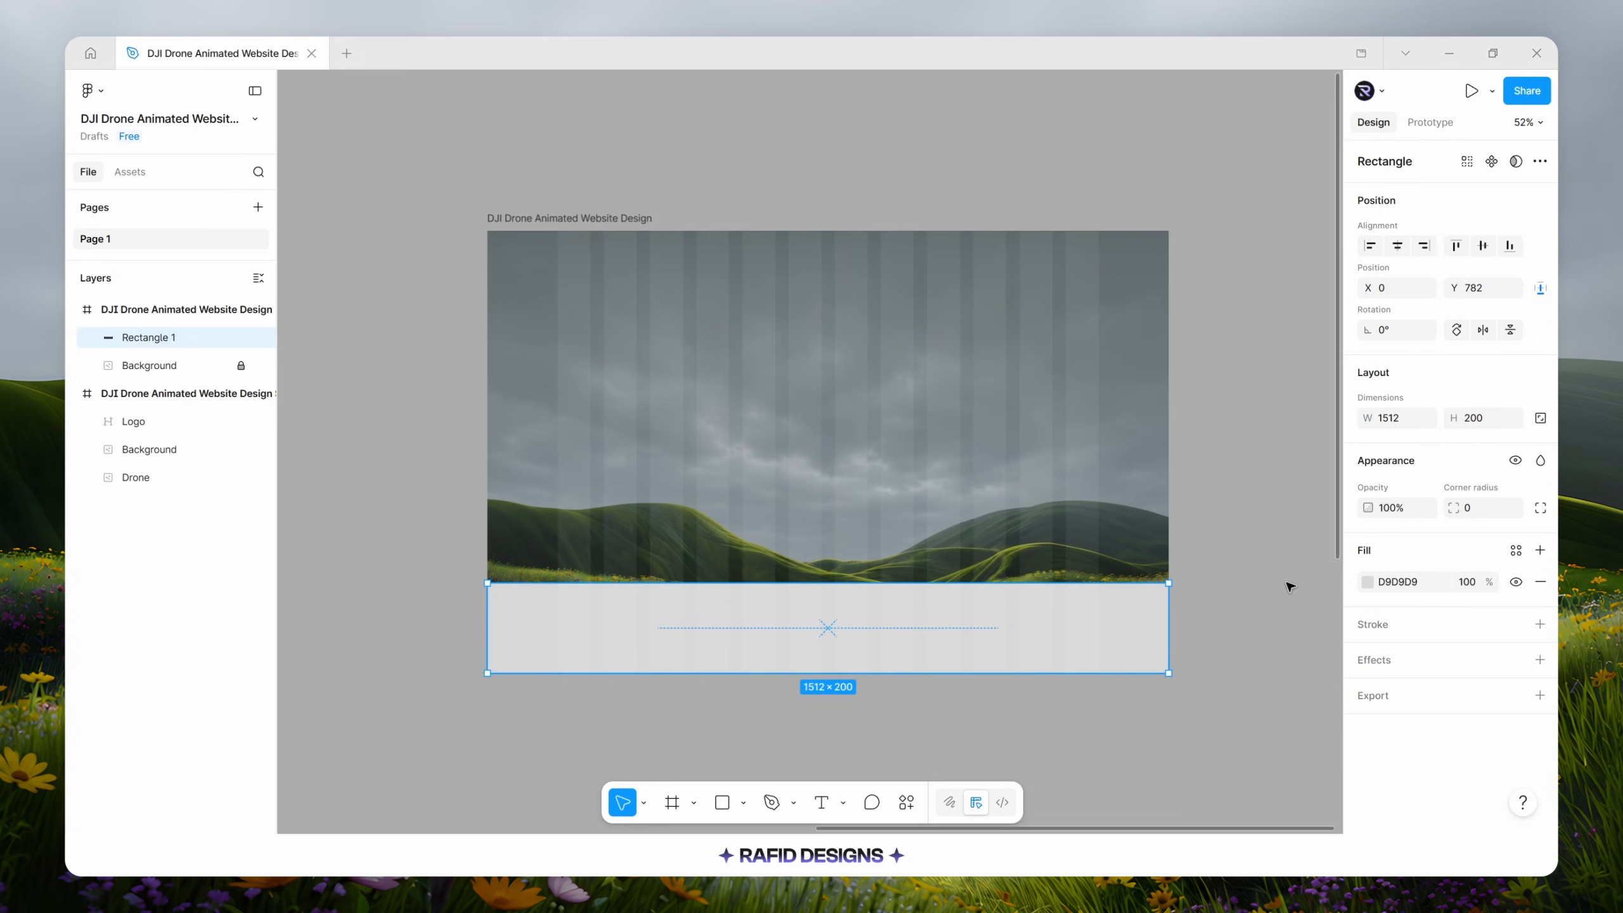
# Change the rectangle's fill to a linear gradient and rotate it to run vertically from top to bottom.
pyautogui.click(1367, 582)
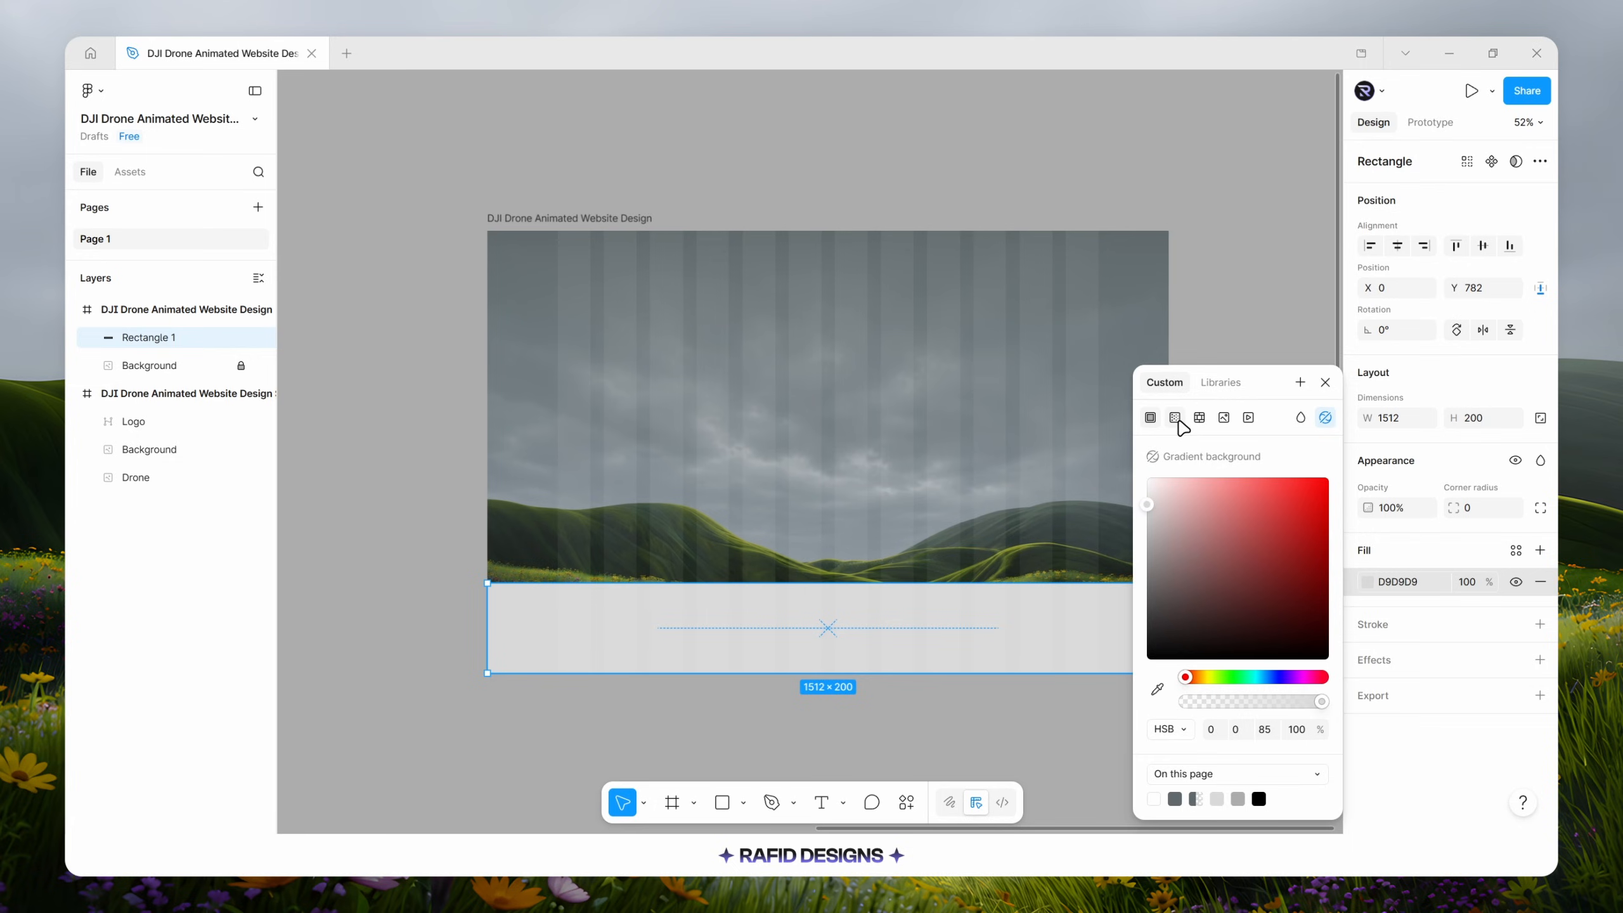
pyautogui.click(1175, 418)
pyautogui.moveTo(1240, 384); pyautogui.dragTo(914, 288)
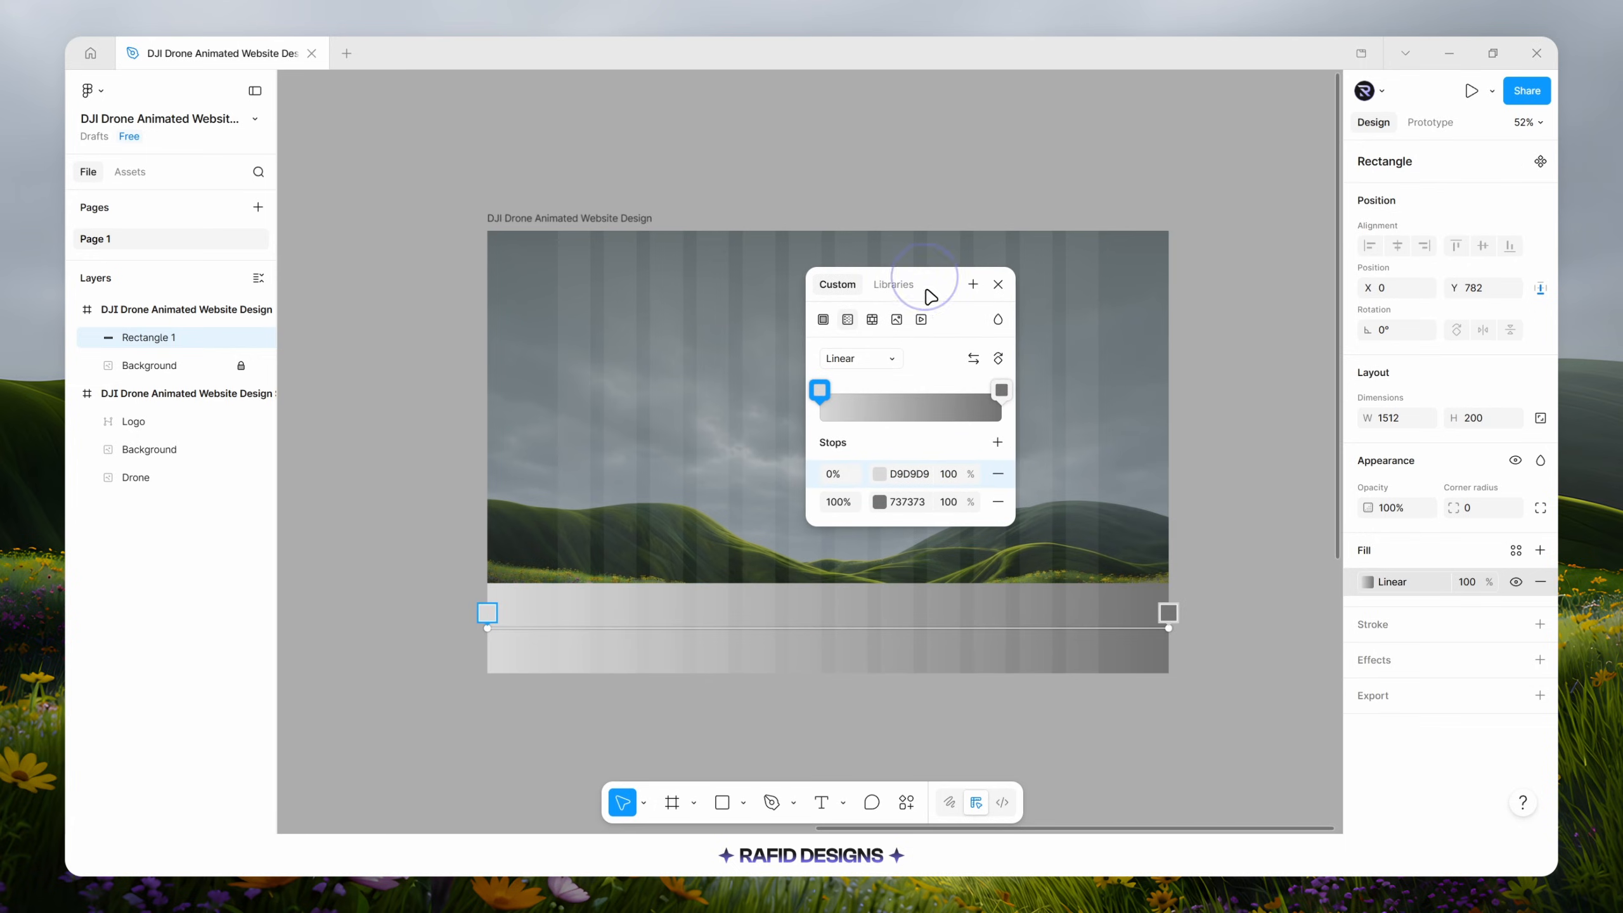
pyautogui.click(997, 358)
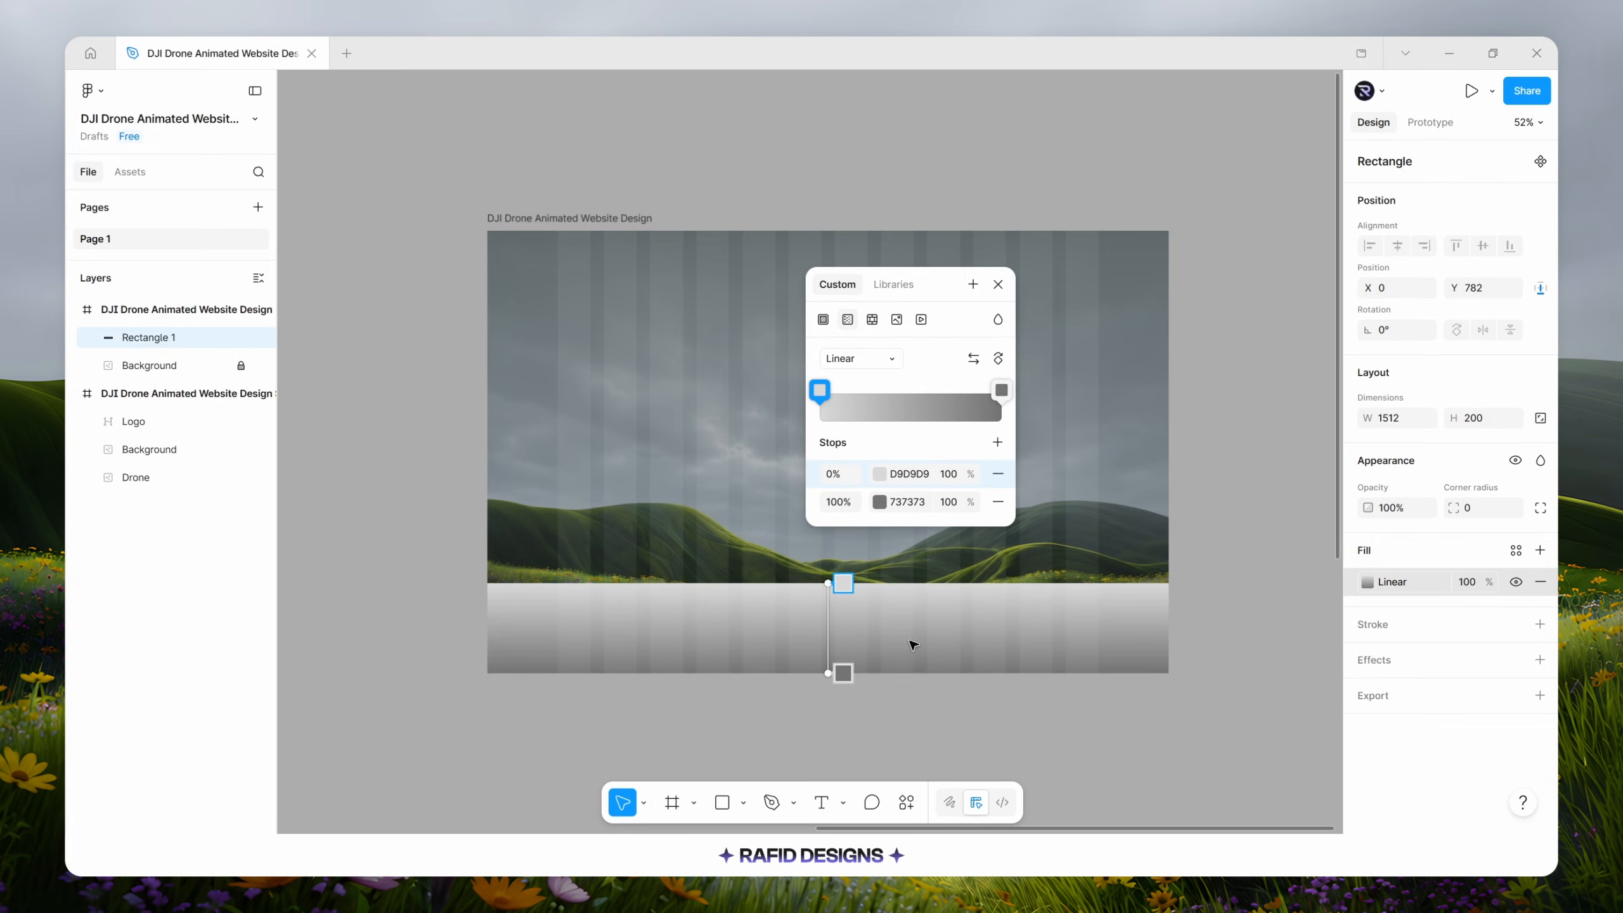
# Set both stops of the rectangle's gradient to black 000000.
pyautogui.click(879, 474)
pyautogui.moveTo(674, 532); pyautogui.dragTo(604, 662)
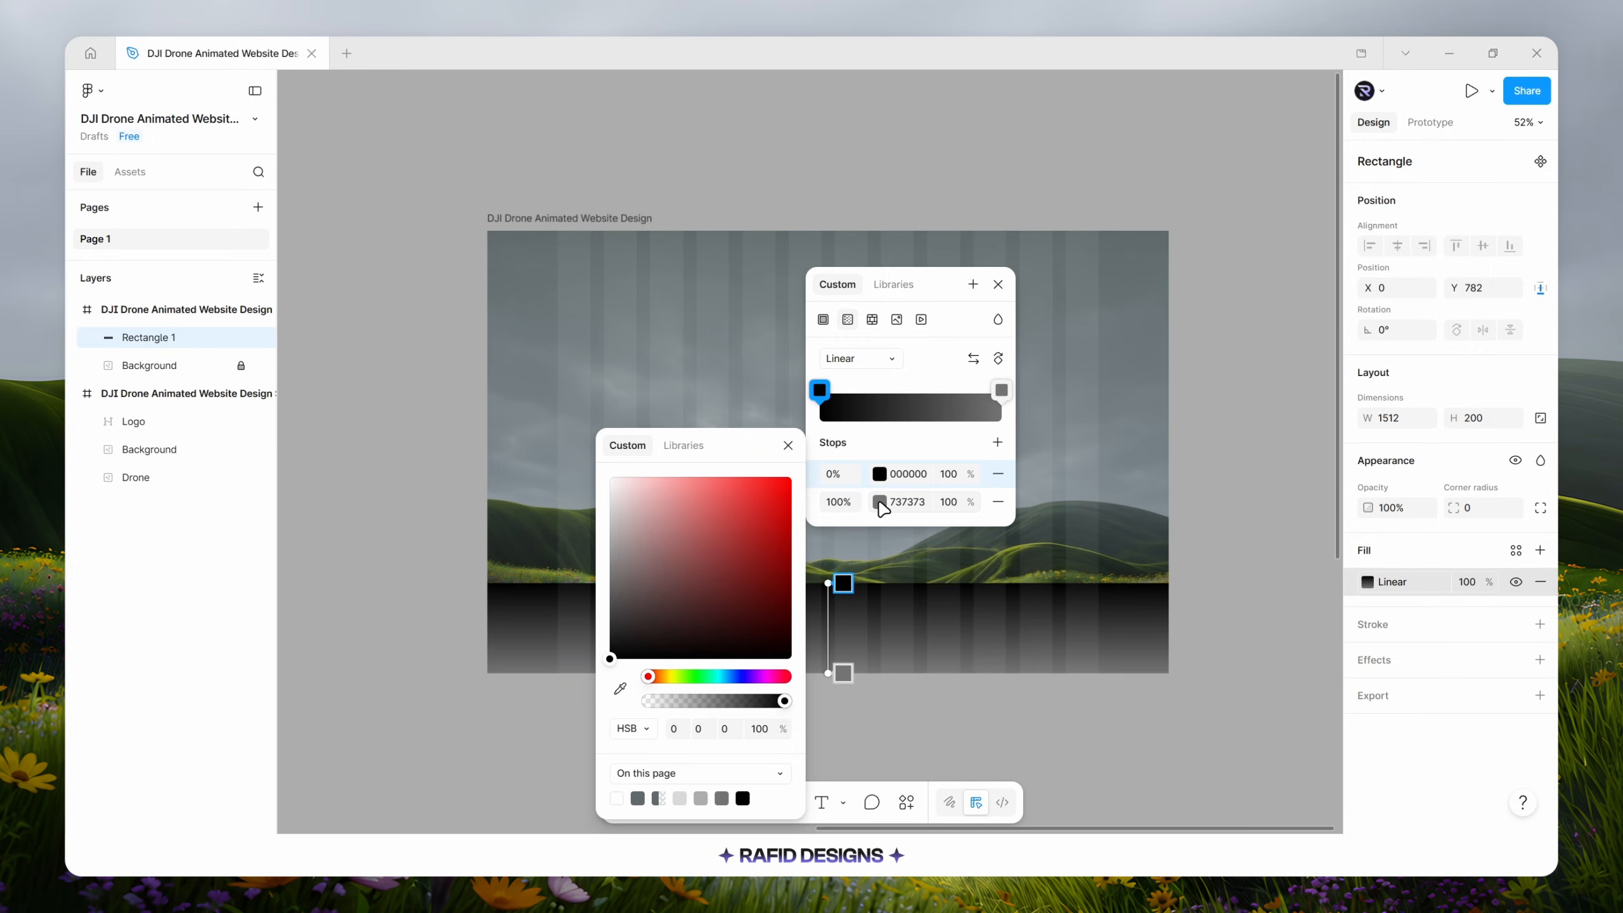
pyautogui.click(880, 502)
pyautogui.moveTo(671, 575); pyautogui.dragTo(603, 661)
pyautogui.click(789, 445)
pyautogui.click(880, 474)
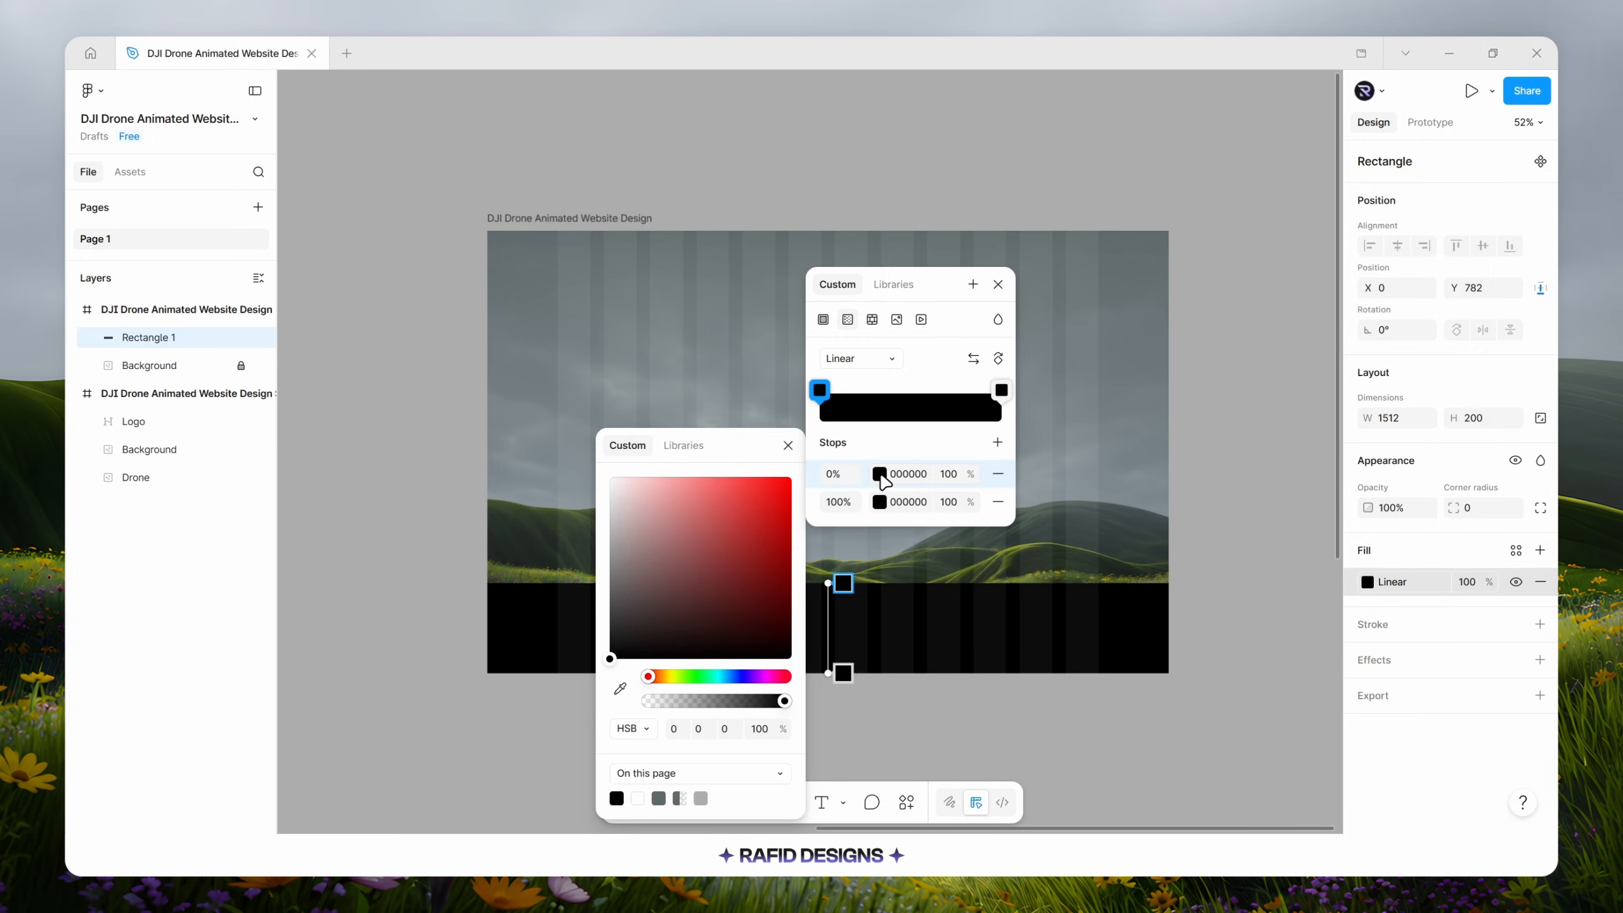
# Set the gradient's first stop to 0% opacity and its end stop to 50% opacity.
pyautogui.click(948, 474)
pyautogui.write('0')
pyautogui.press('Return')
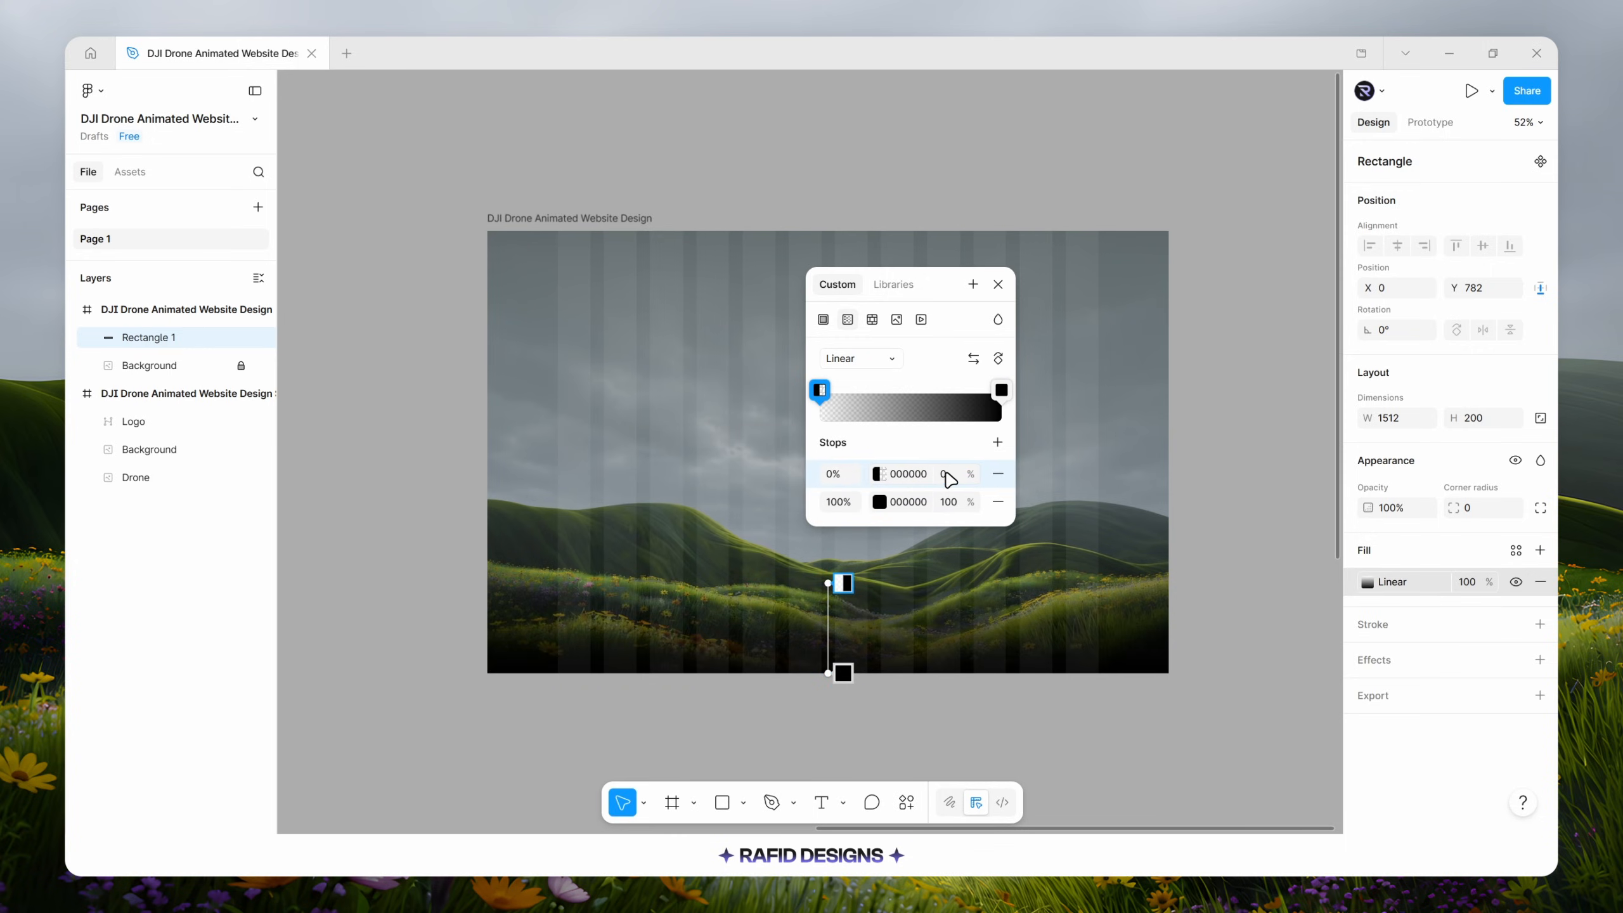
pyautogui.click(950, 502)
pyautogui.write('5')
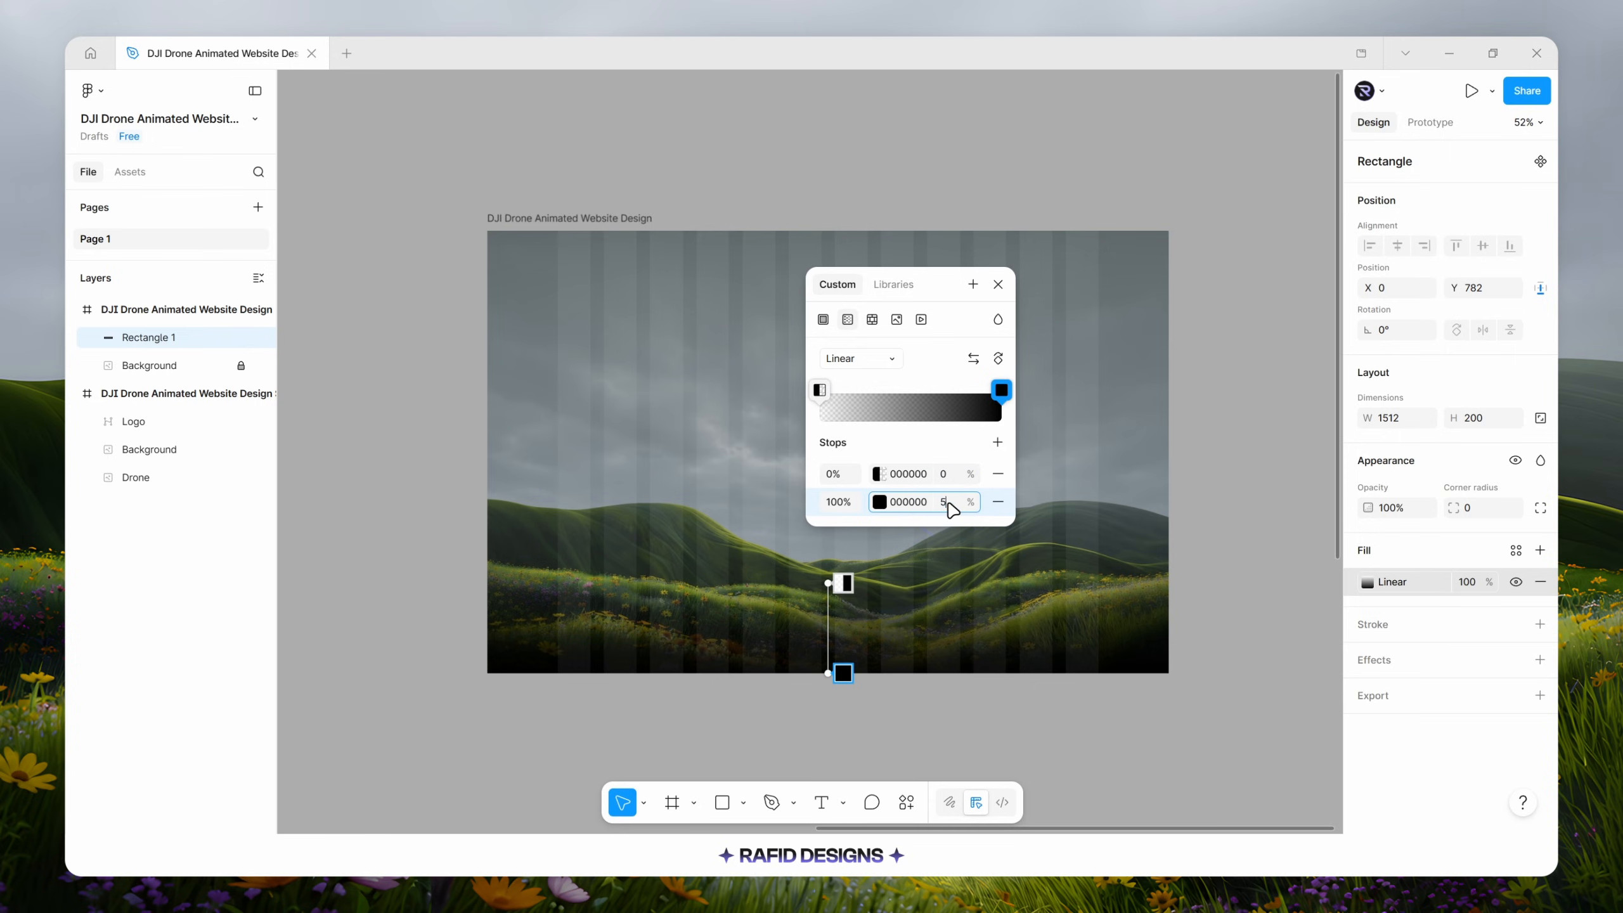
pyautogui.write('0')
pyautogui.press('Return')
pyautogui.click(998, 284)
# Rename the gradient rectangle's layer as Dark Overlay and lock it.
pyautogui.doubleClick(148, 339)
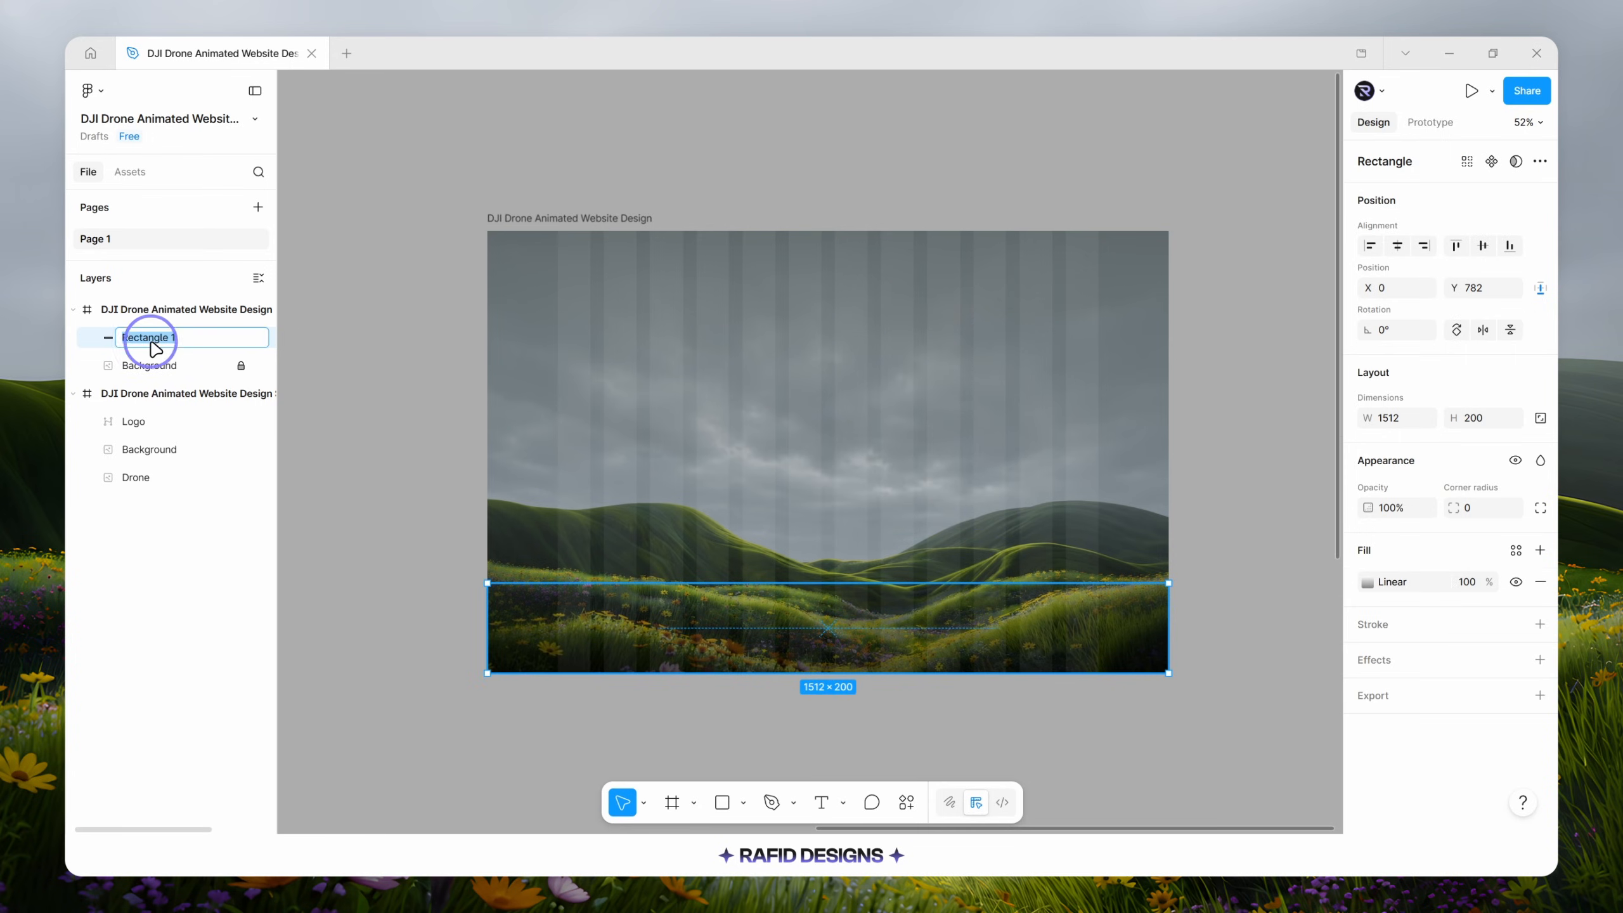
pyautogui.write('Dark Overlay')
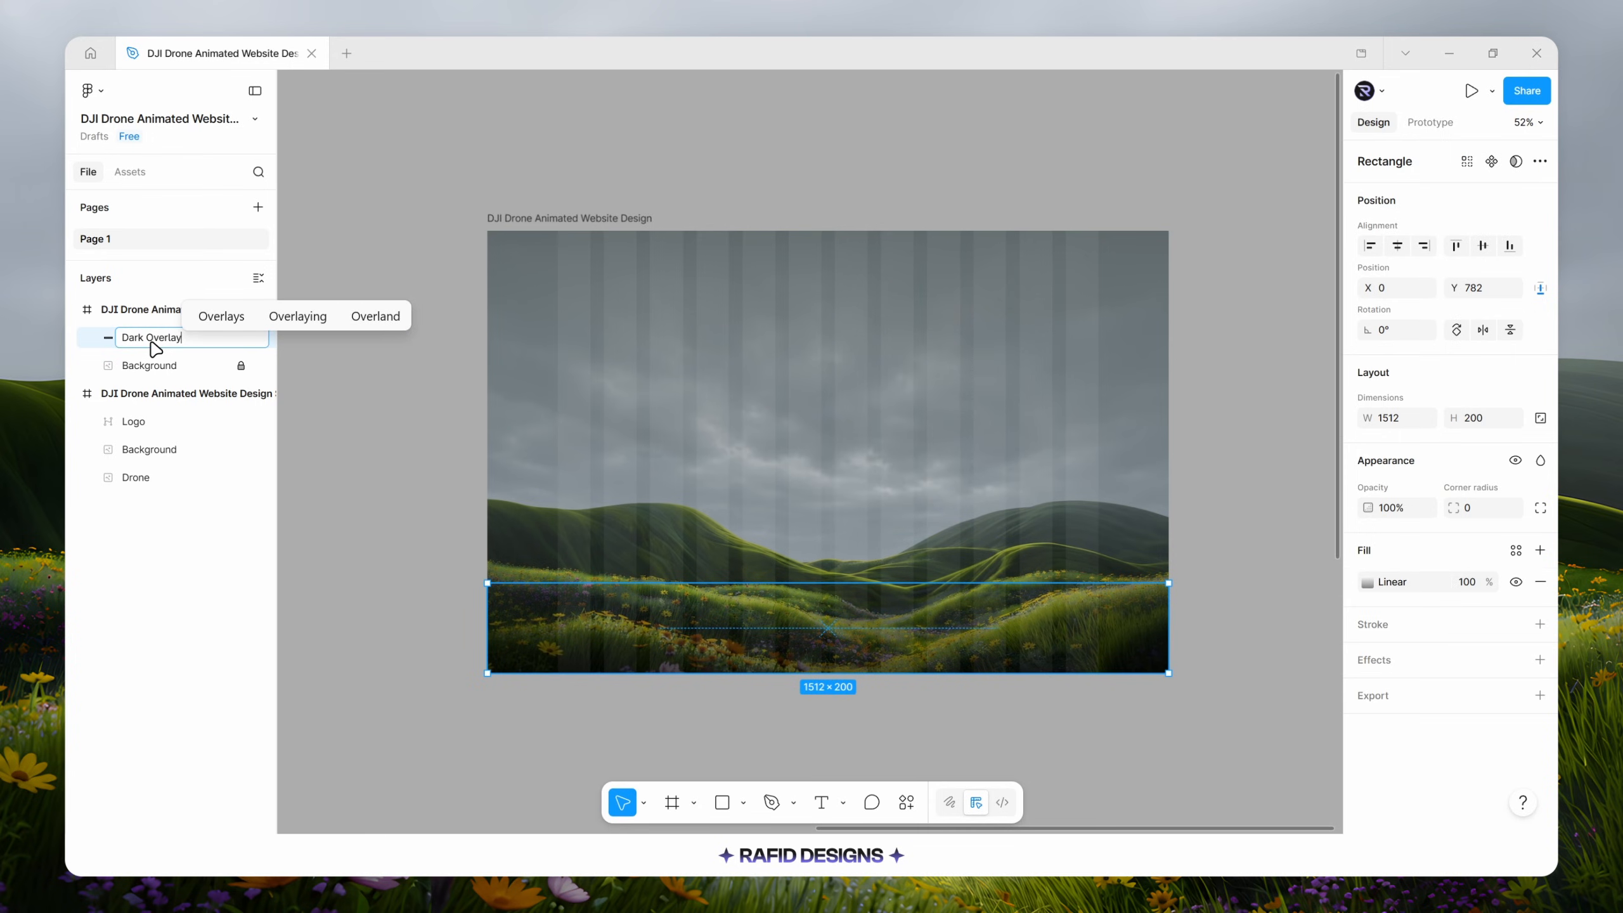
pyautogui.press('Return')
pyautogui.click(241, 337)
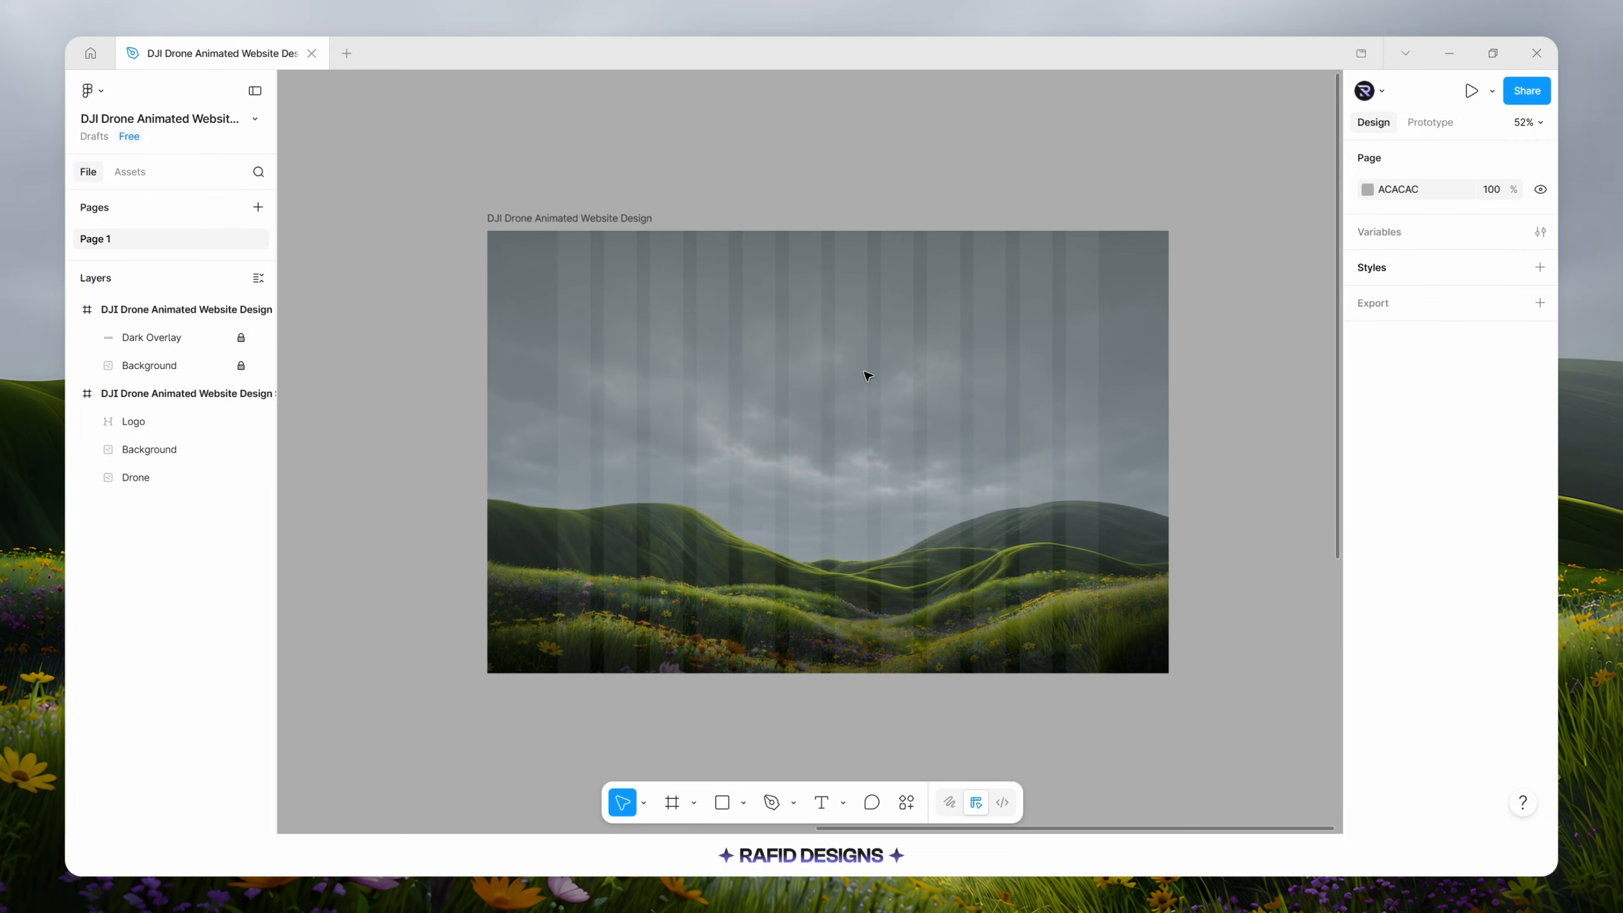
# Add a text layer reading "Menu" near the middle of the frame and set its font to Geist.
pyautogui.press('t')
pyautogui.click(798, 422)
pyautogui.write('Menu')
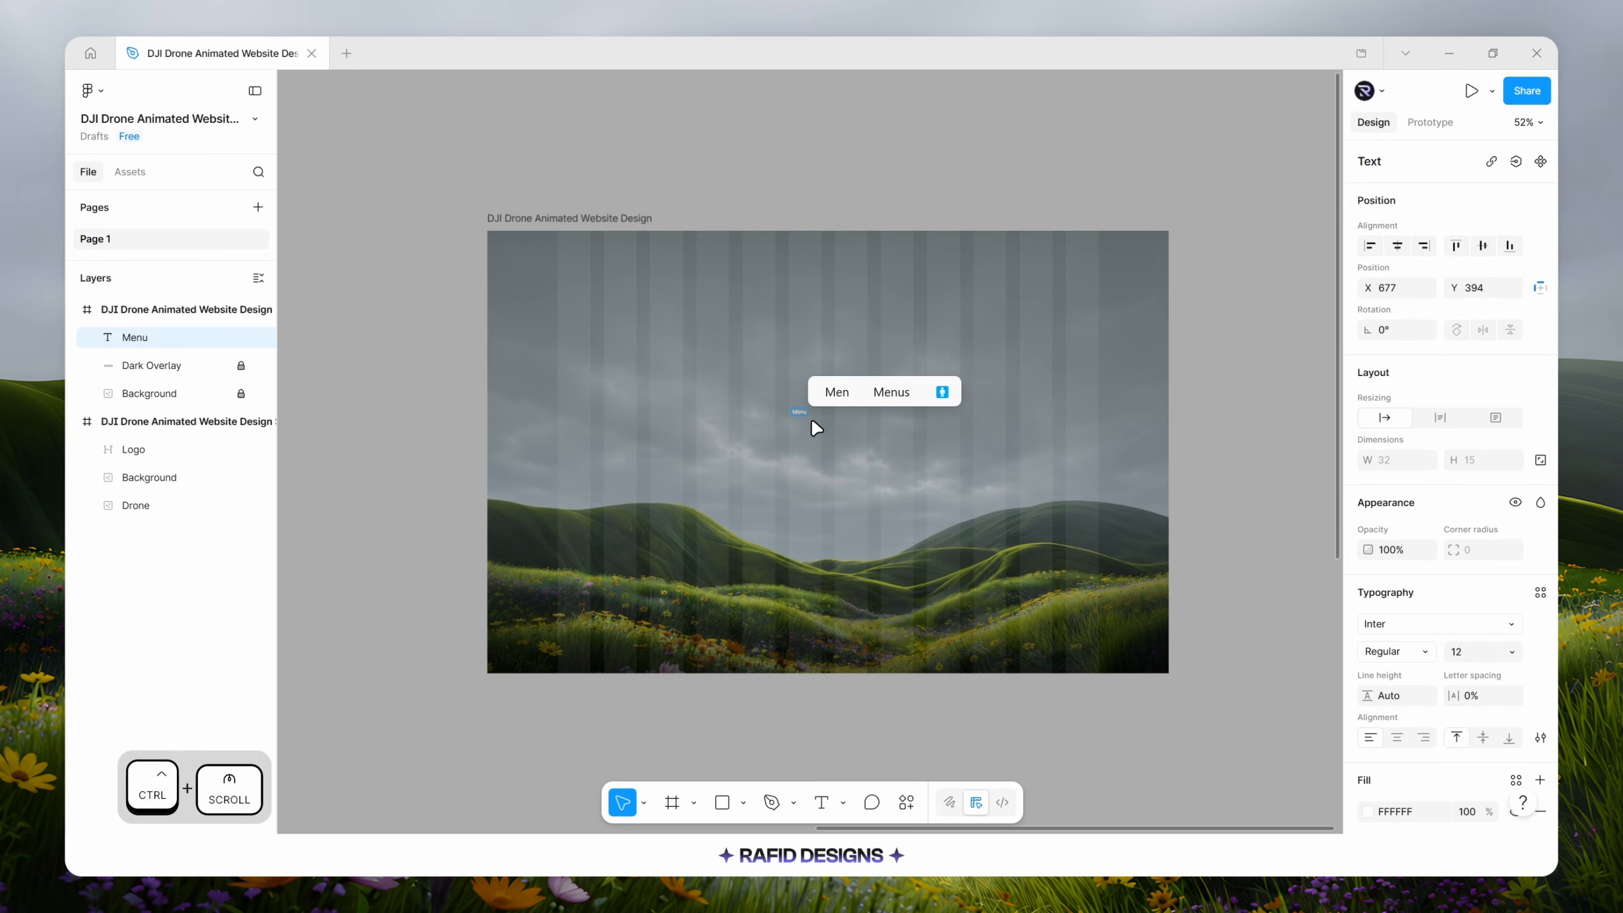
pyautogui.scroll(4, 811, 420)
pyautogui.press('Escape')
pyautogui.click(1382, 624)
pyautogui.write('geist')
pyautogui.press('Return')
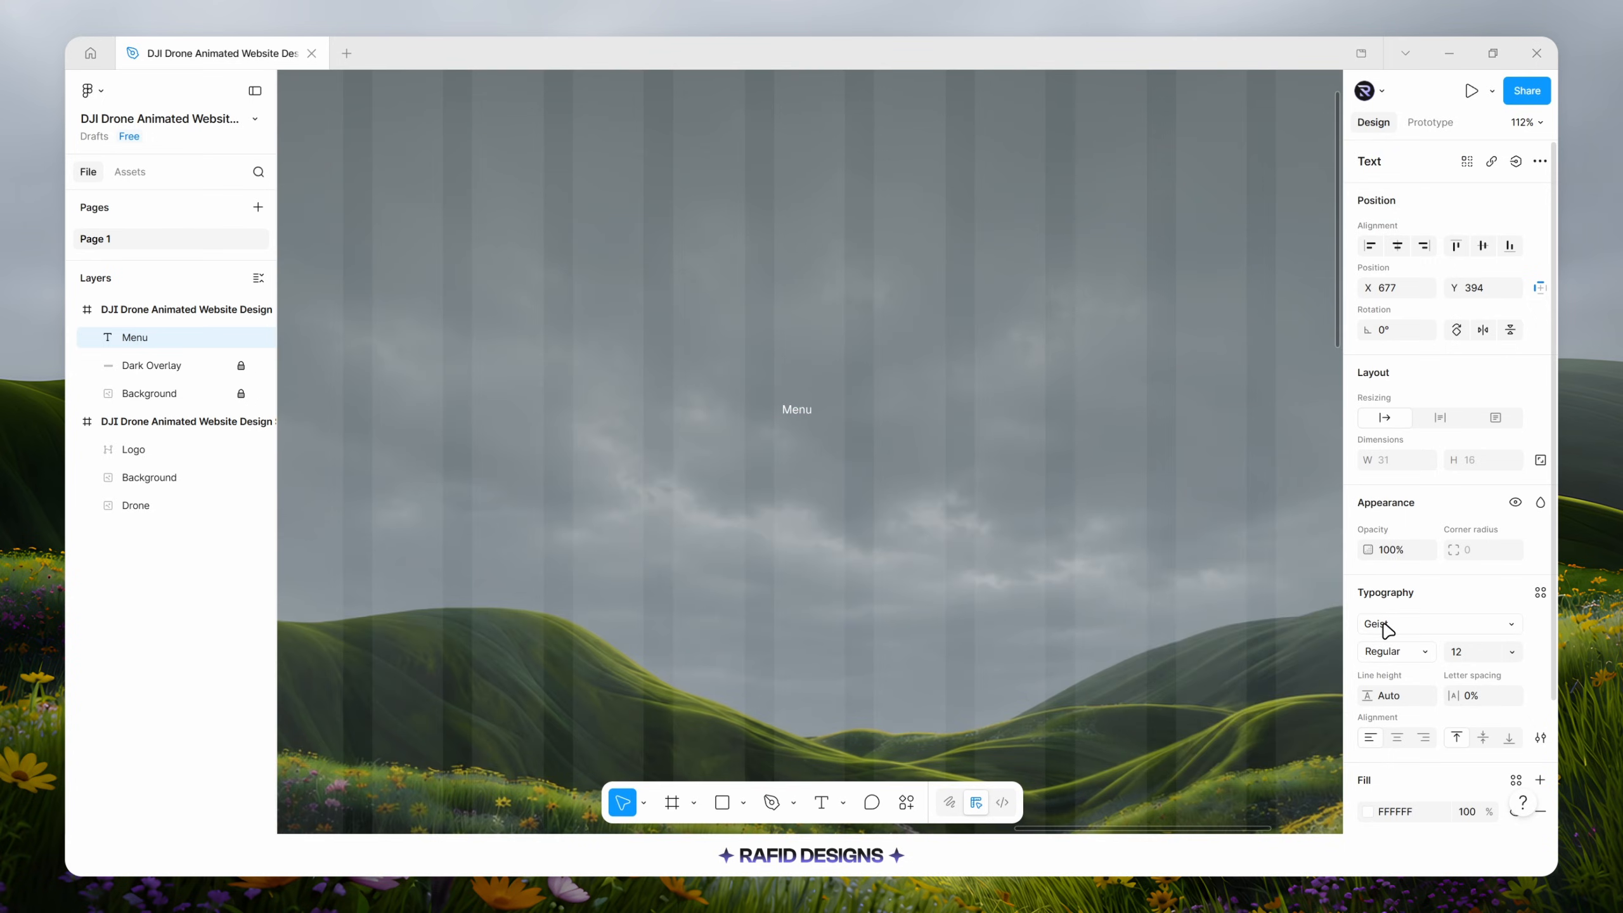
# Set the Menu text to Medium weight at size 16.
pyautogui.click(1401, 656)
pyautogui.click(1404, 669)
pyautogui.click(1463, 656)
pyautogui.write('16')
pyautogui.press('Return')
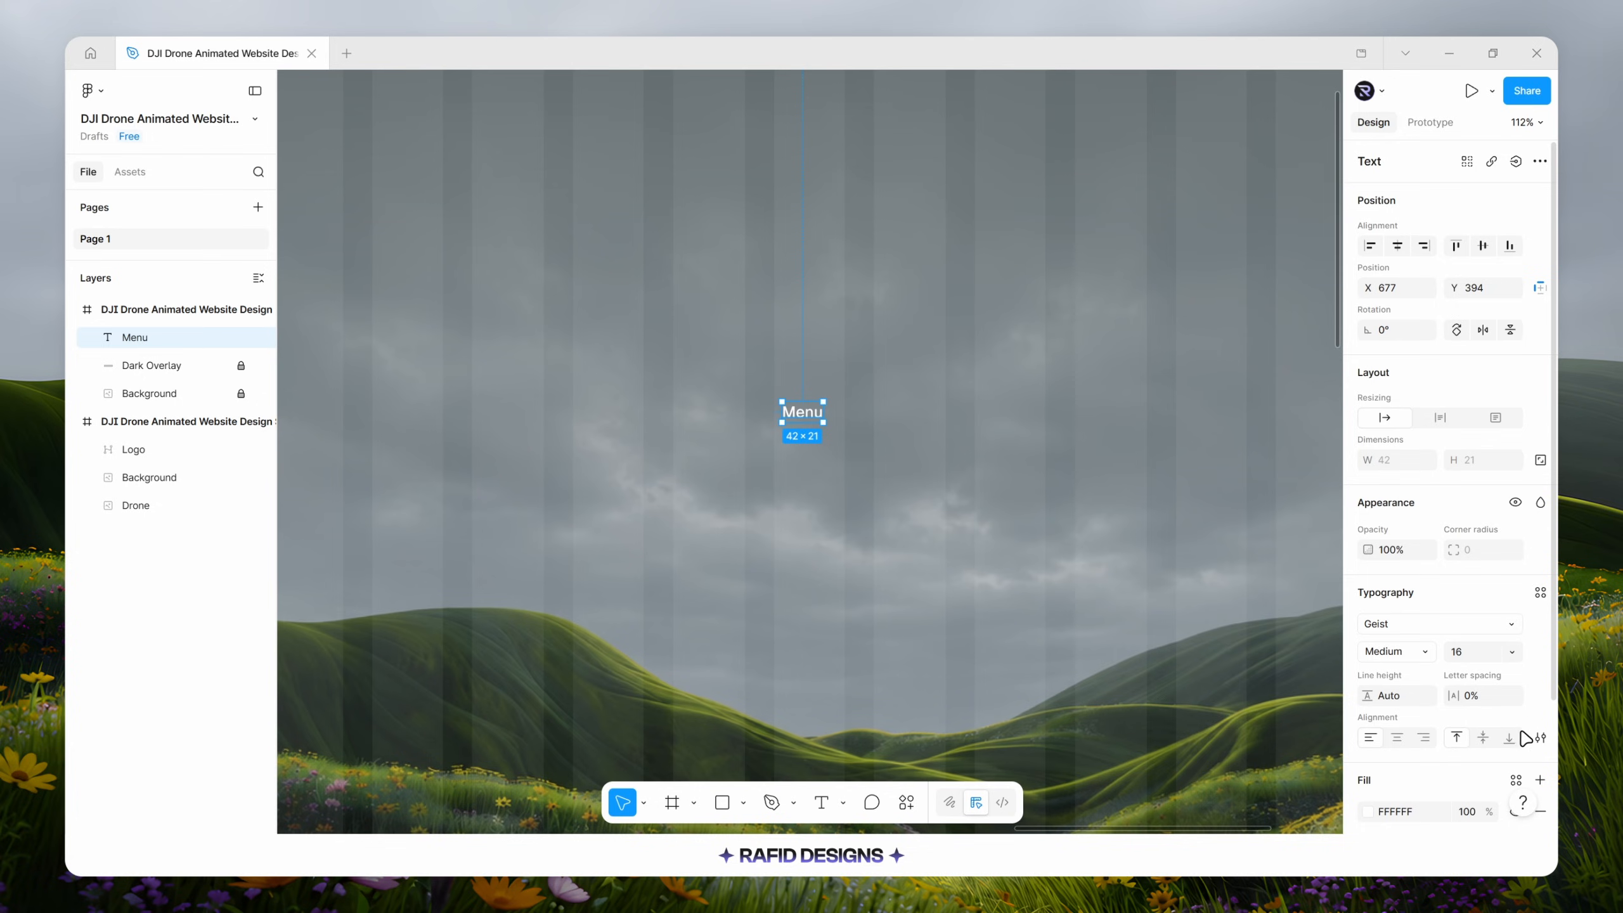
# Set the Menu text to uppercase and trim its vertical bounds from cap height to baseline.
pyautogui.click(1541, 739)
pyautogui.click(1255, 608)
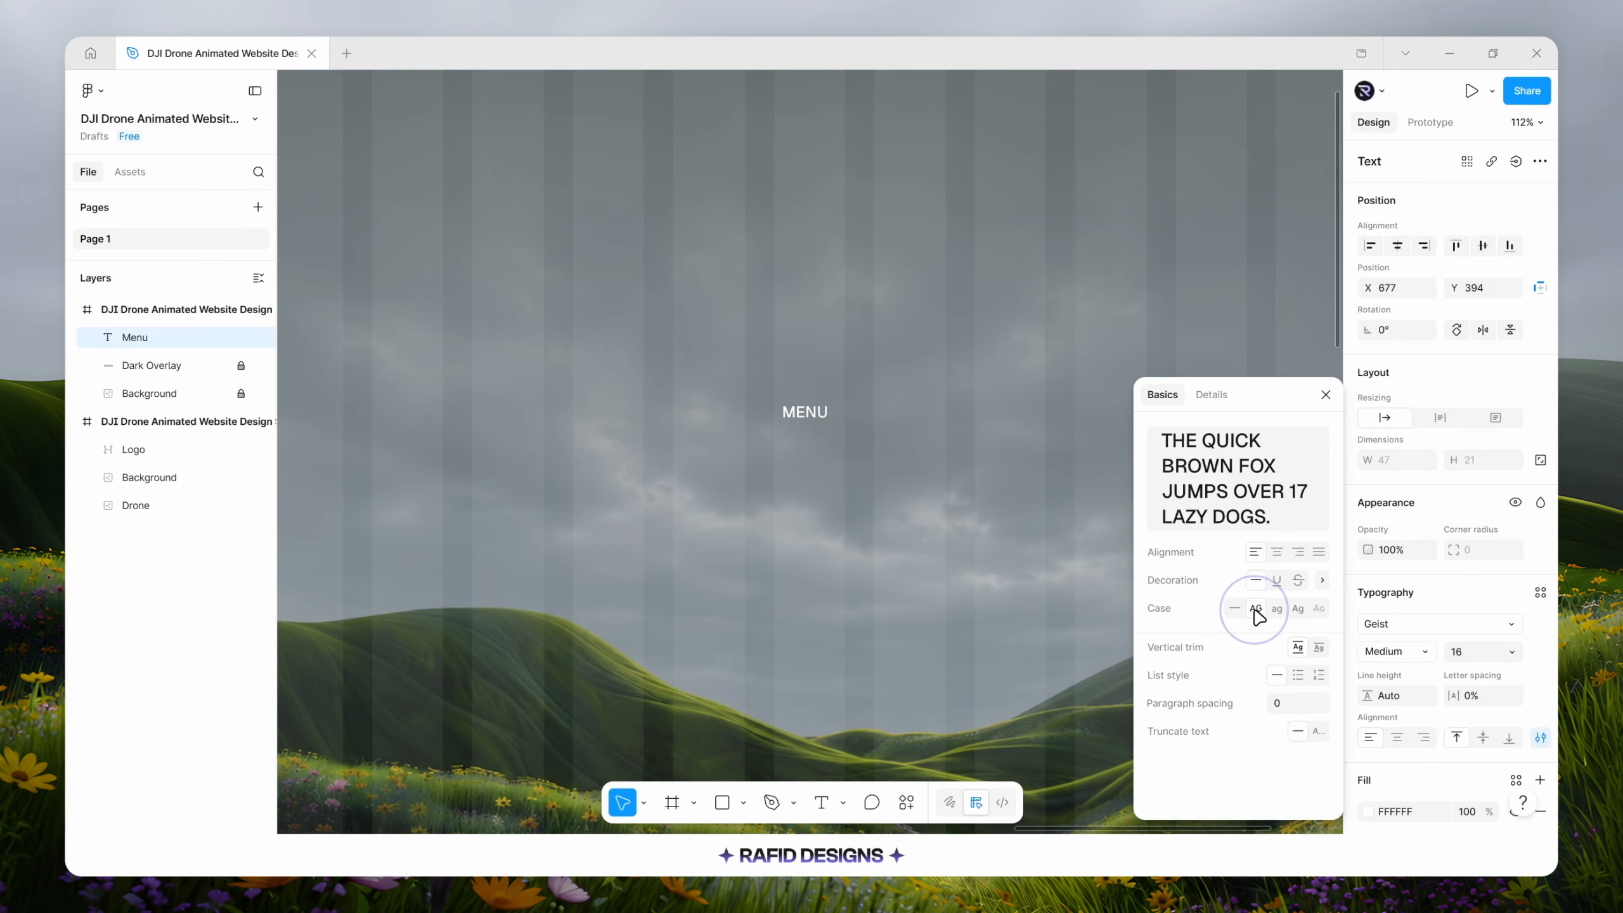
pyautogui.click(1318, 648)
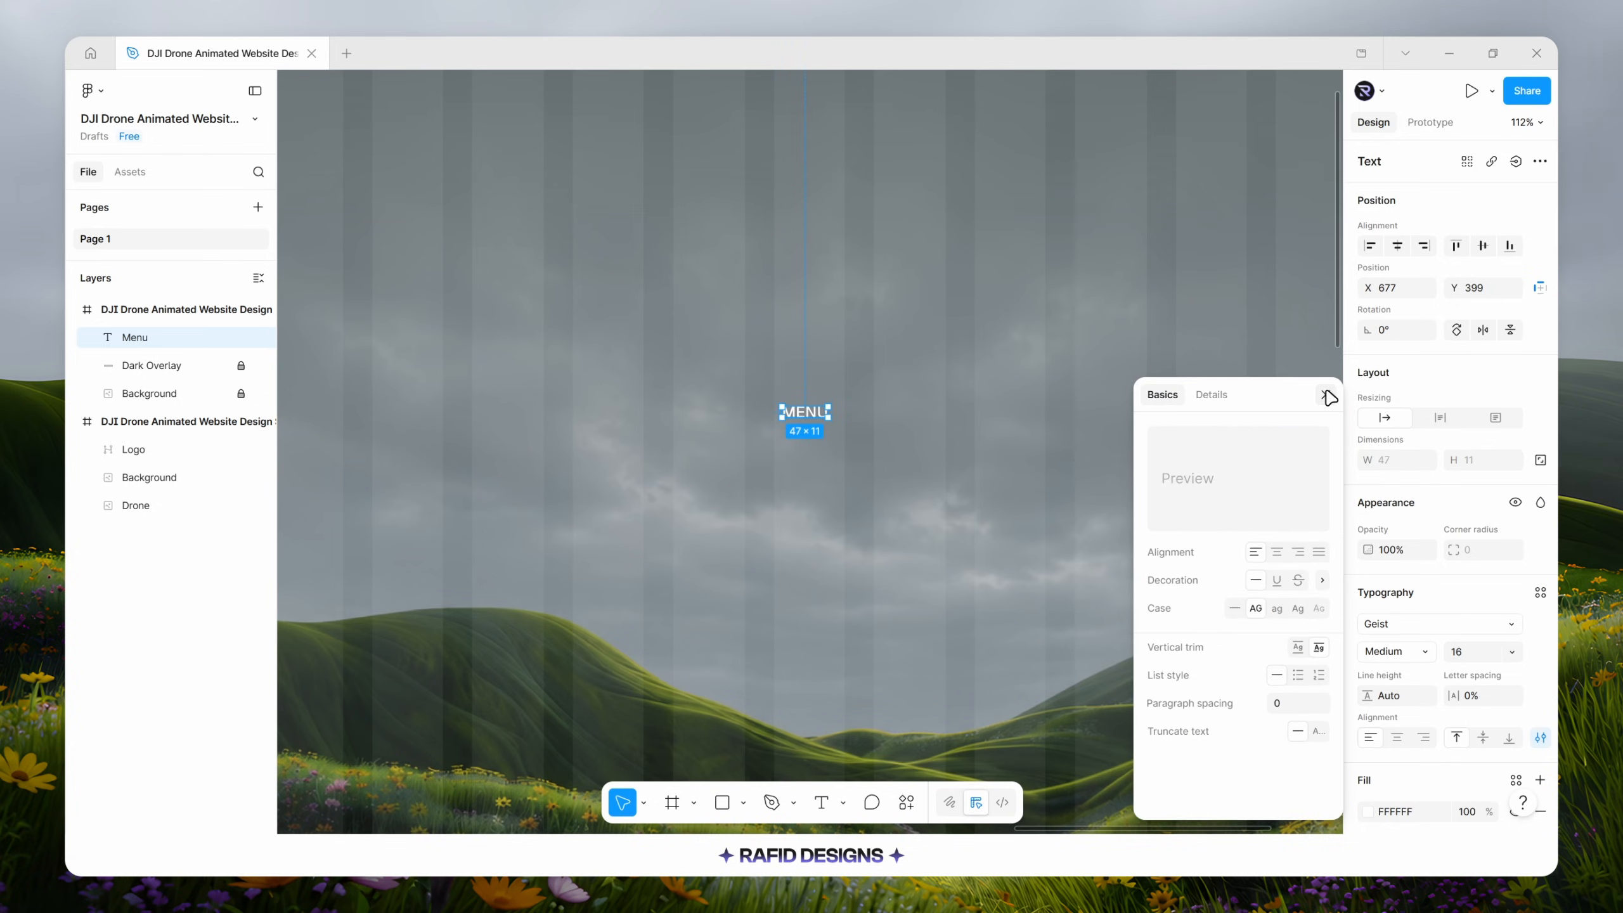
pyautogui.press('Escape')
pyautogui.click(779, 443)
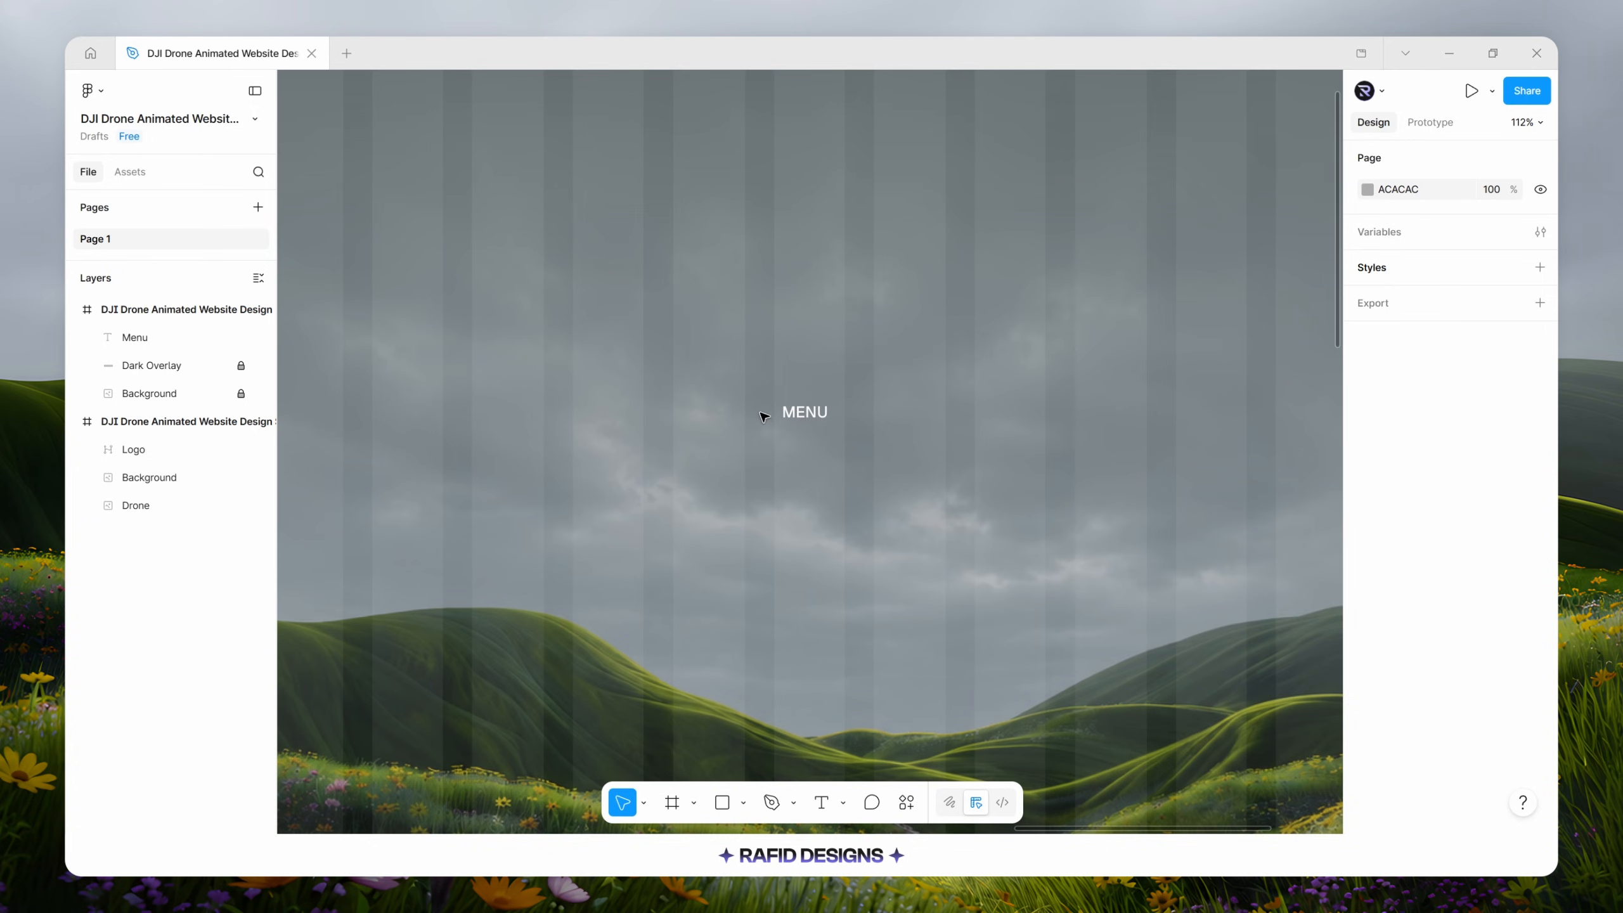
# Find the List icon with "bar" in Phosphor Icons, place it just before the MENU text and nest its layer inside the hero frame.
pyautogui.click(907, 799)
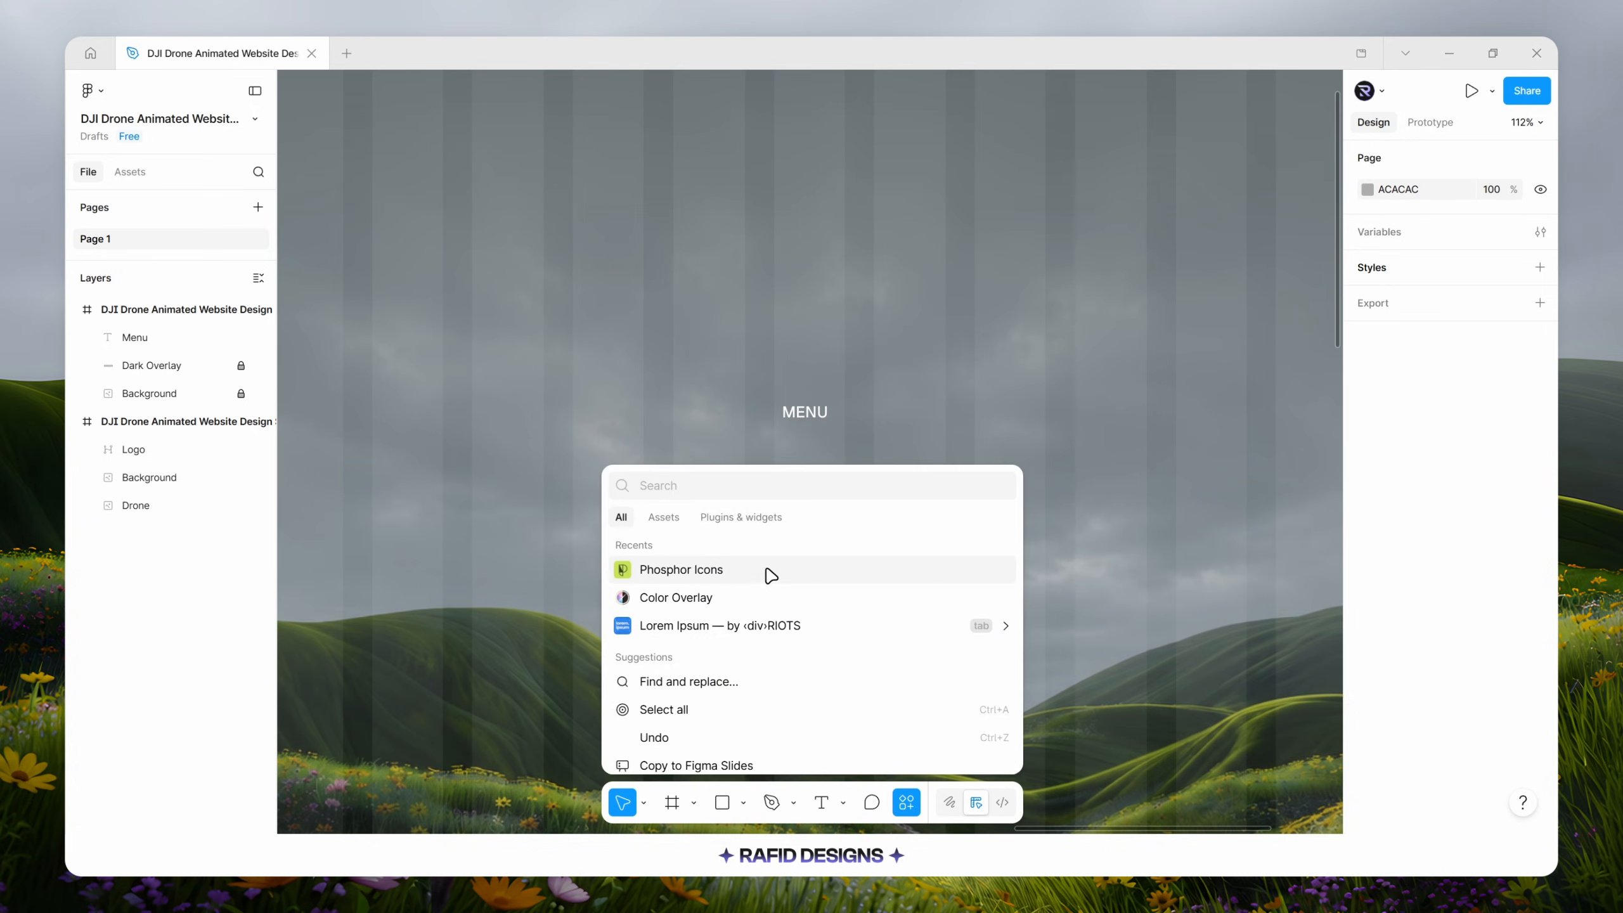
pyautogui.press('Escape')
pyautogui.write('bar')
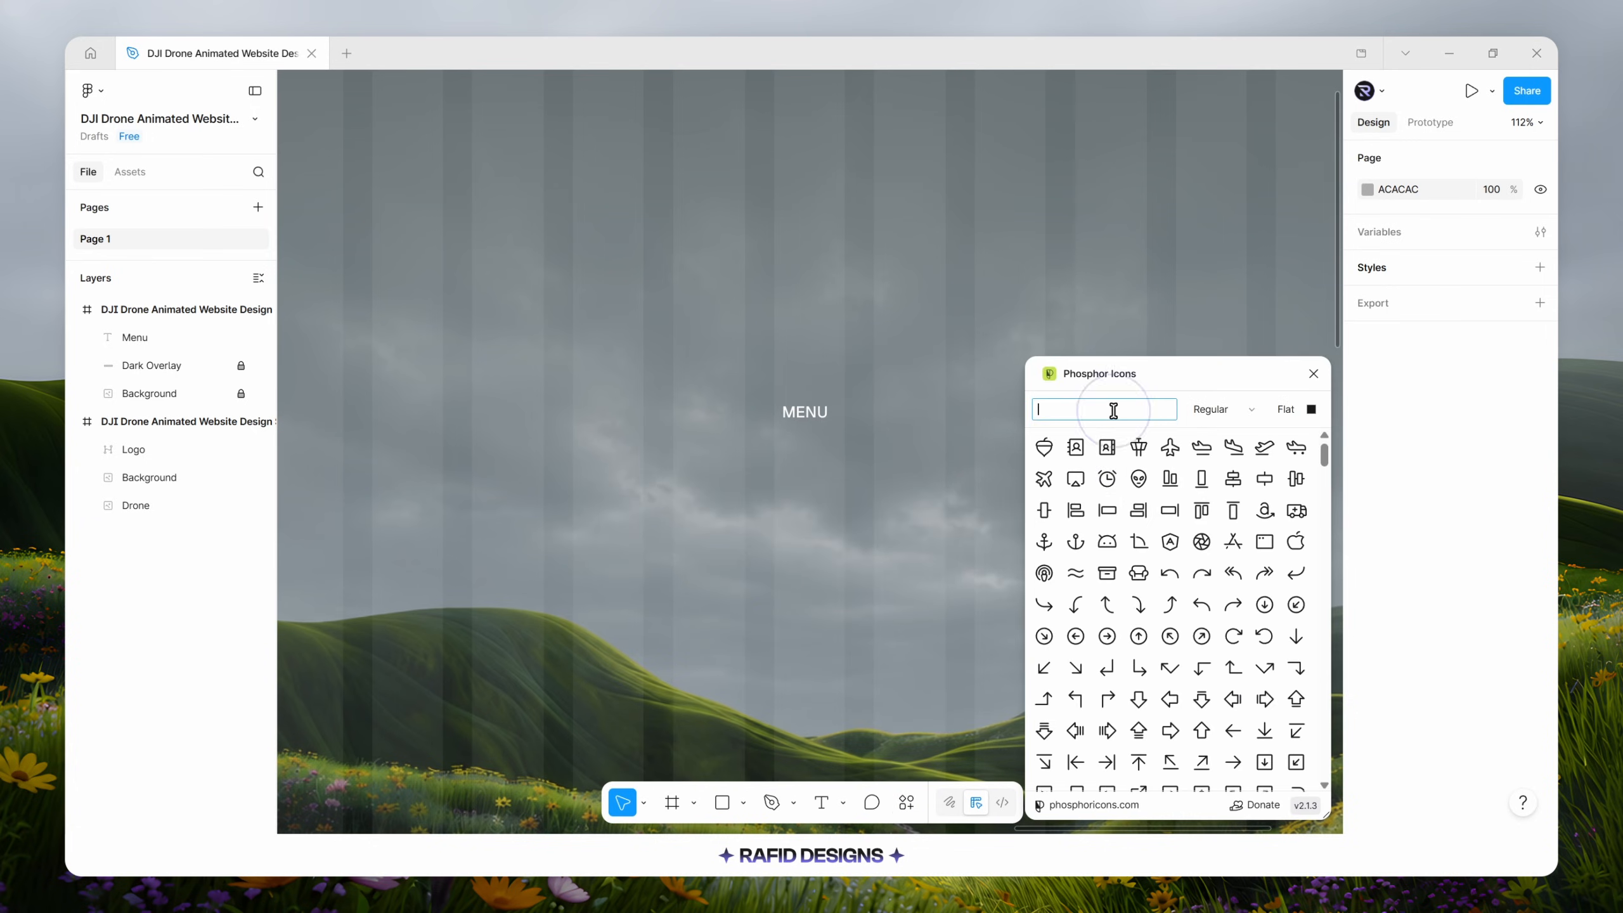
pyautogui.moveTo(1201, 511); pyautogui.dragTo(774, 534)
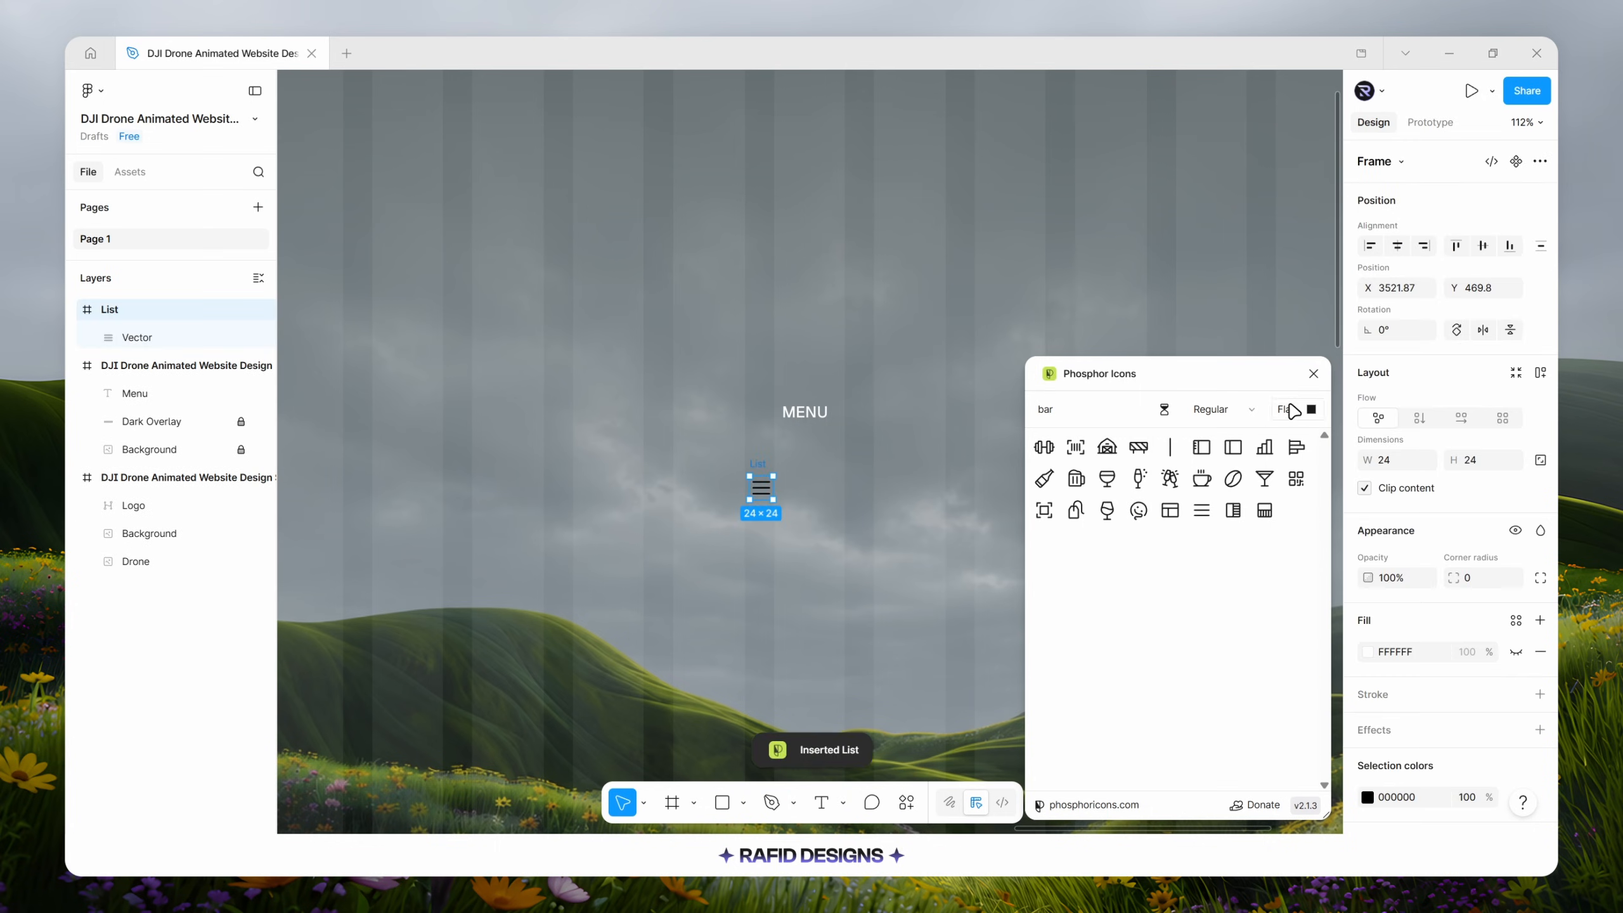
pyautogui.click(1313, 374)
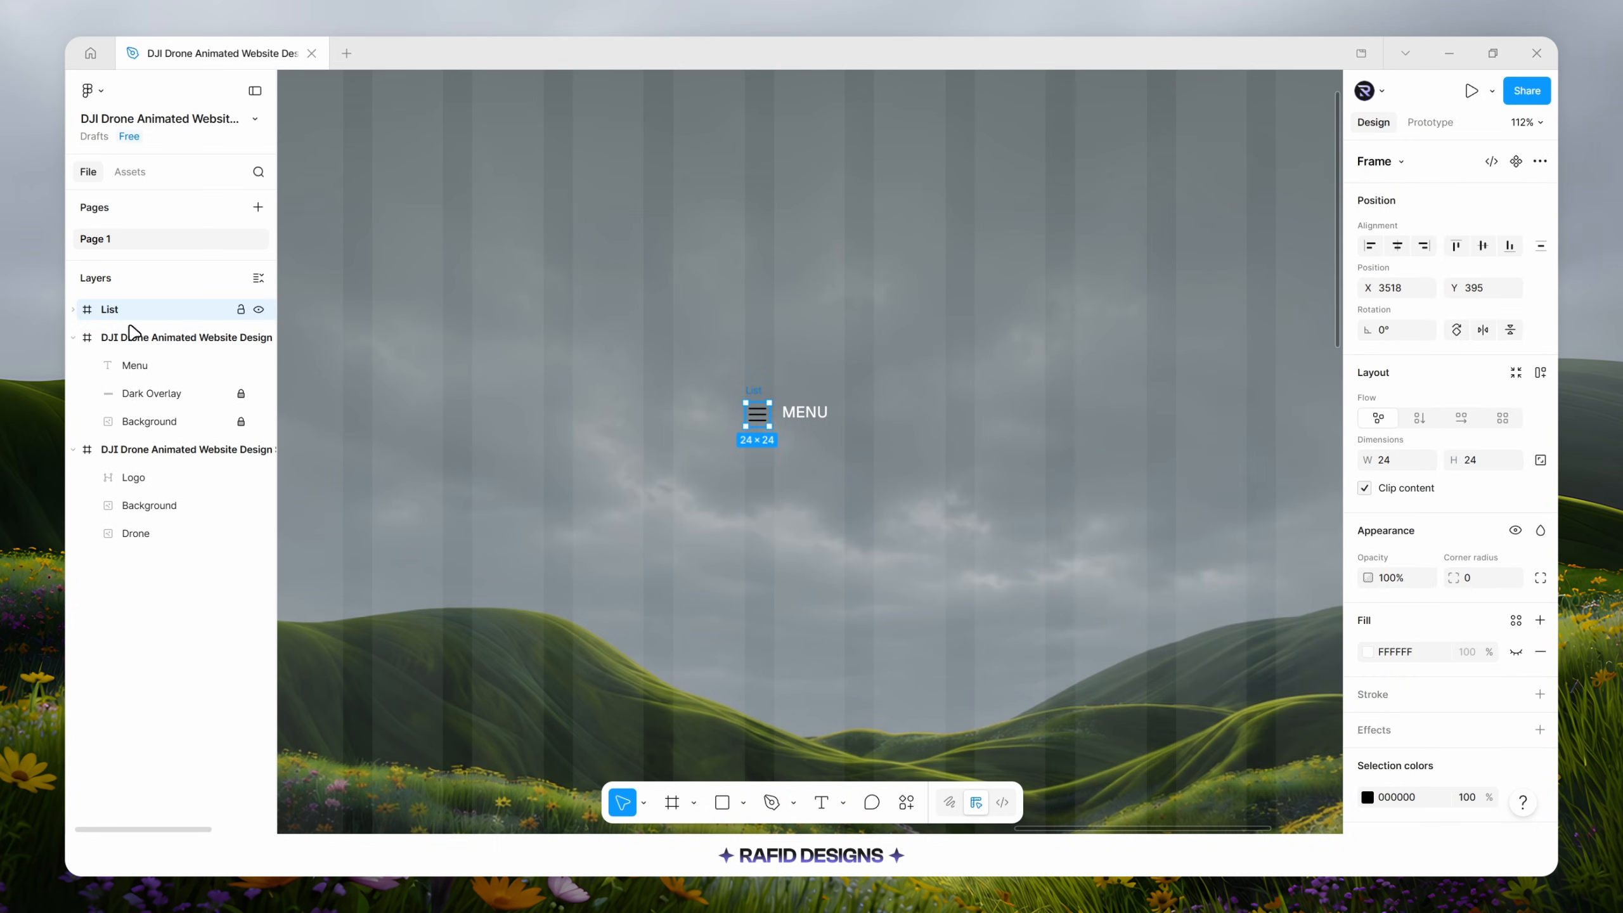
pyautogui.moveTo(133, 312); pyautogui.dragTo(137, 365)
pyautogui.click(796, 476)
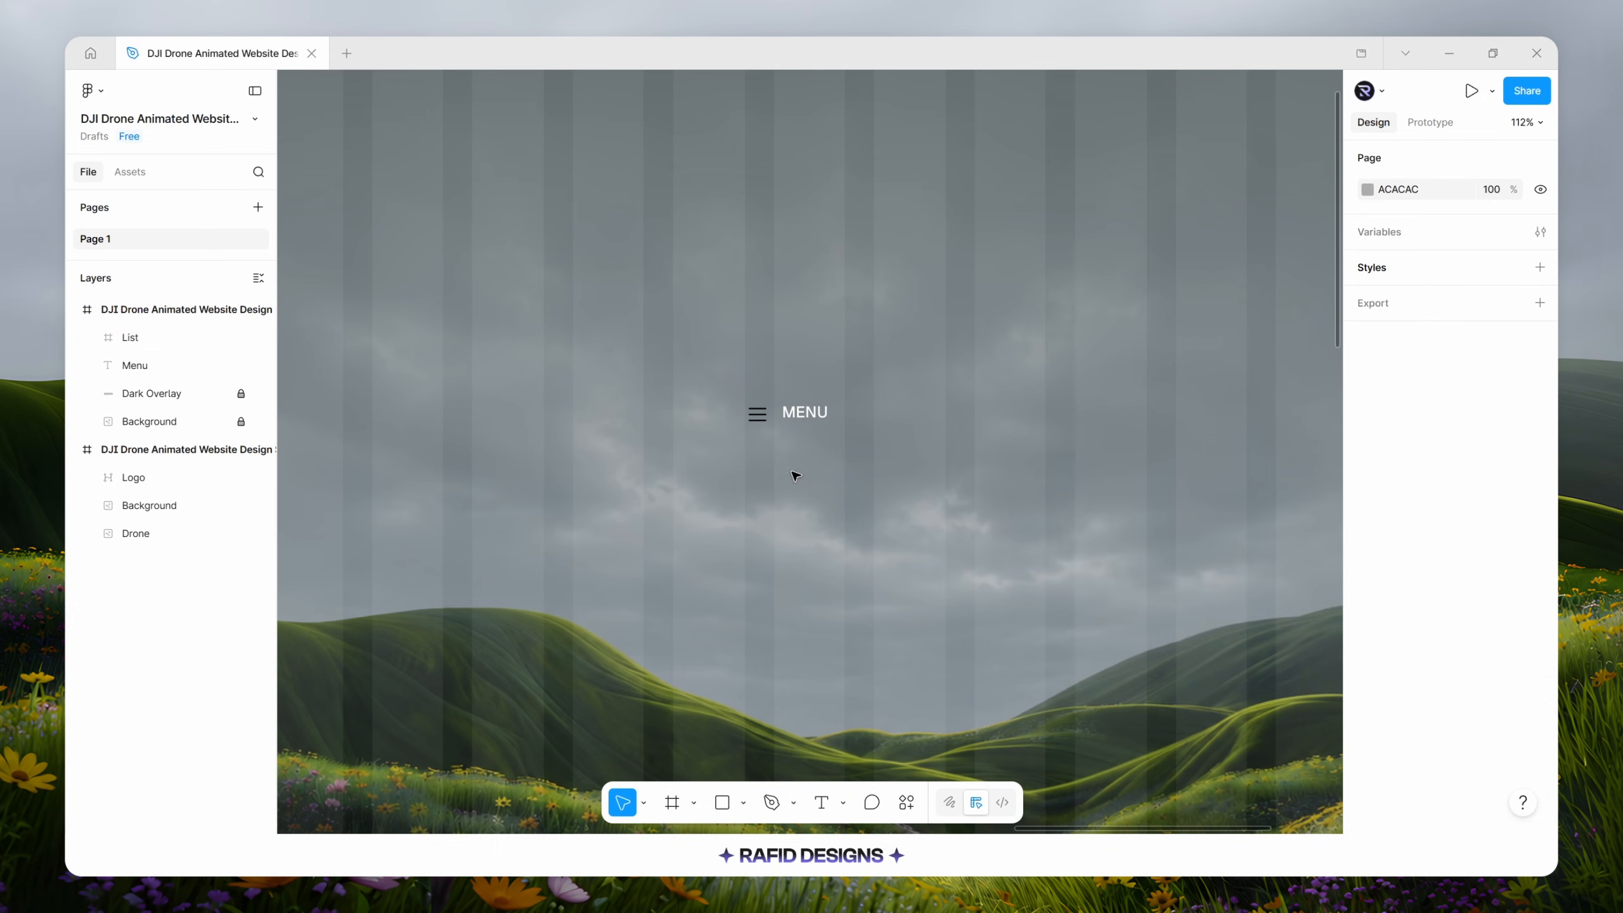
# Recolor the List icon to white FFFFFF and save that color as a variable named White Color.
pyautogui.click(758, 414)
pyautogui.scroll(-3, 1369, 709)
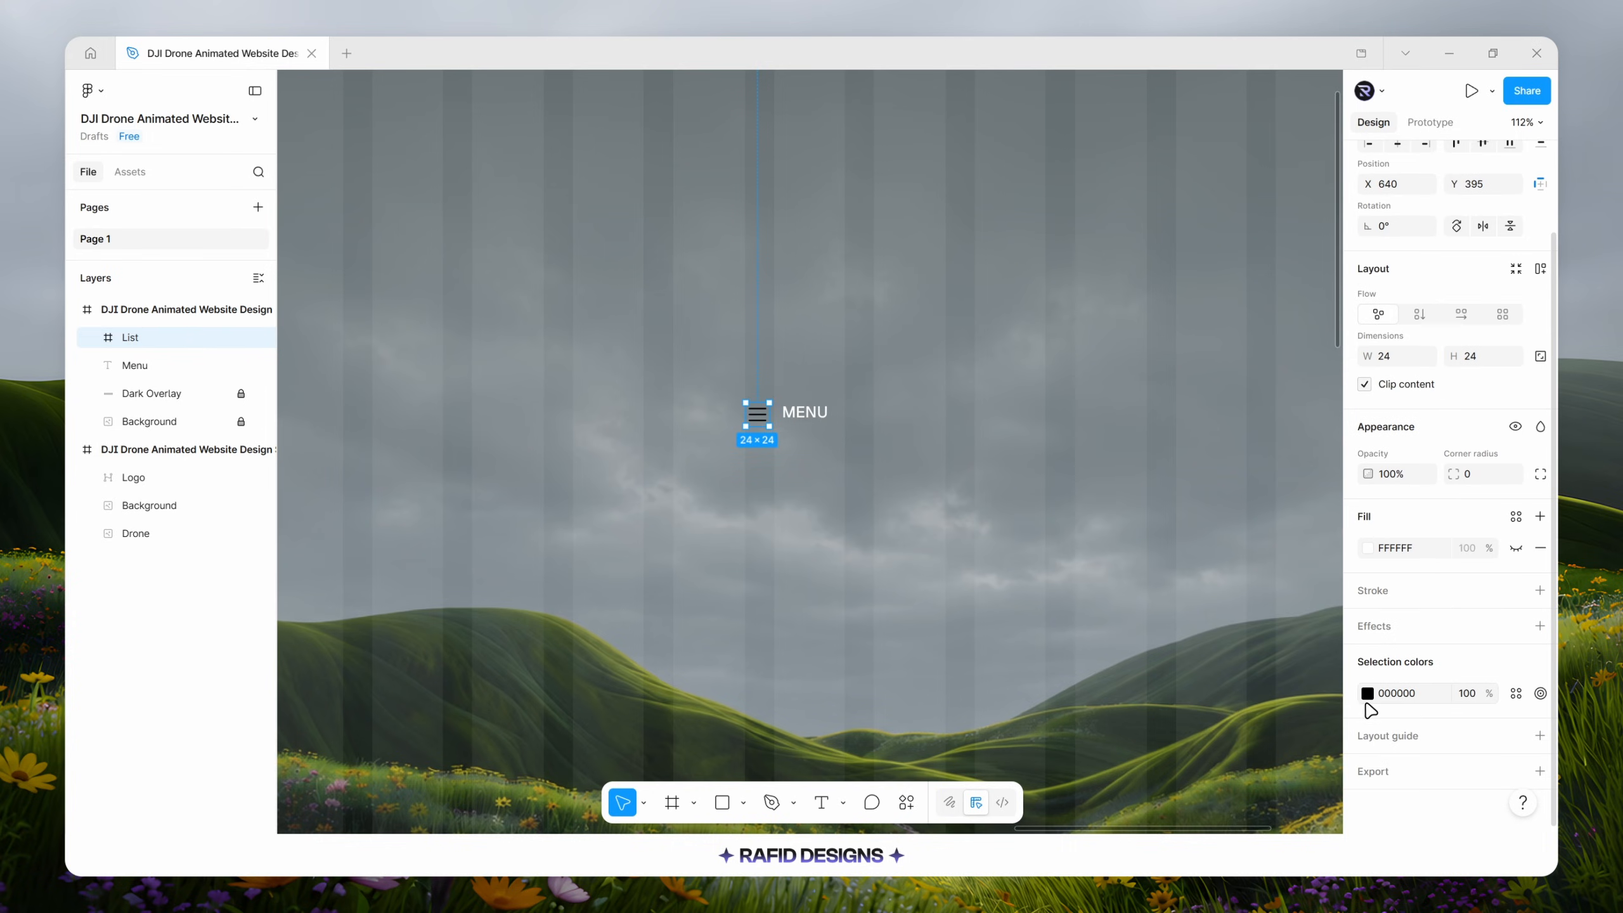
pyautogui.click(1367, 695)
pyautogui.moveTo(1286, 637); pyautogui.dragTo(1027, 405)
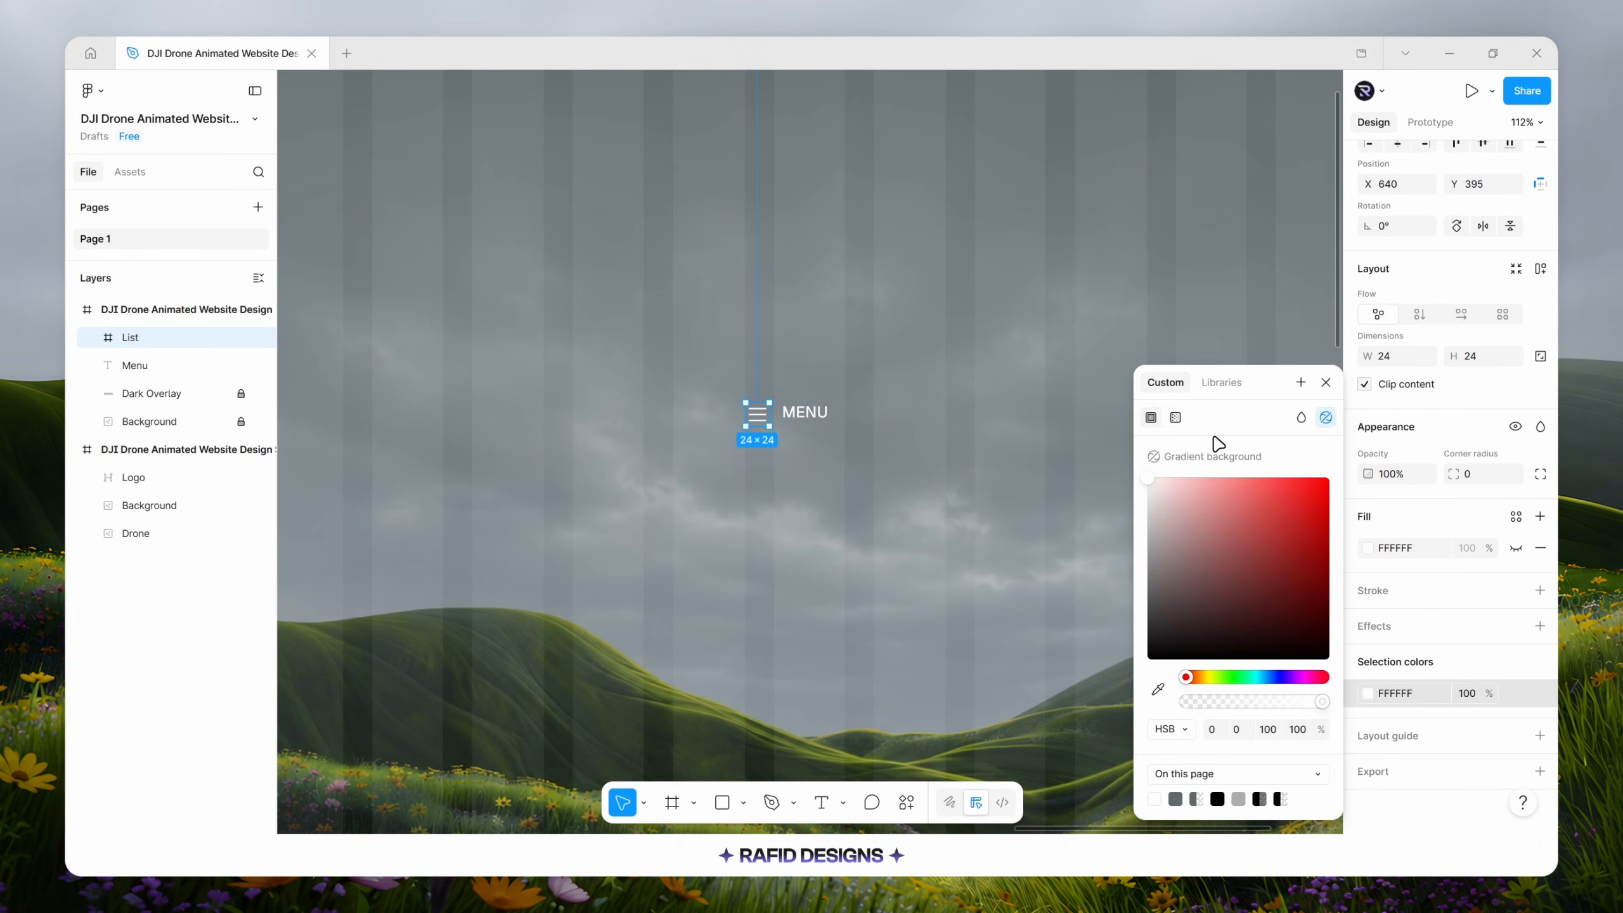
pyautogui.click(1301, 383)
pyautogui.write('White Color')
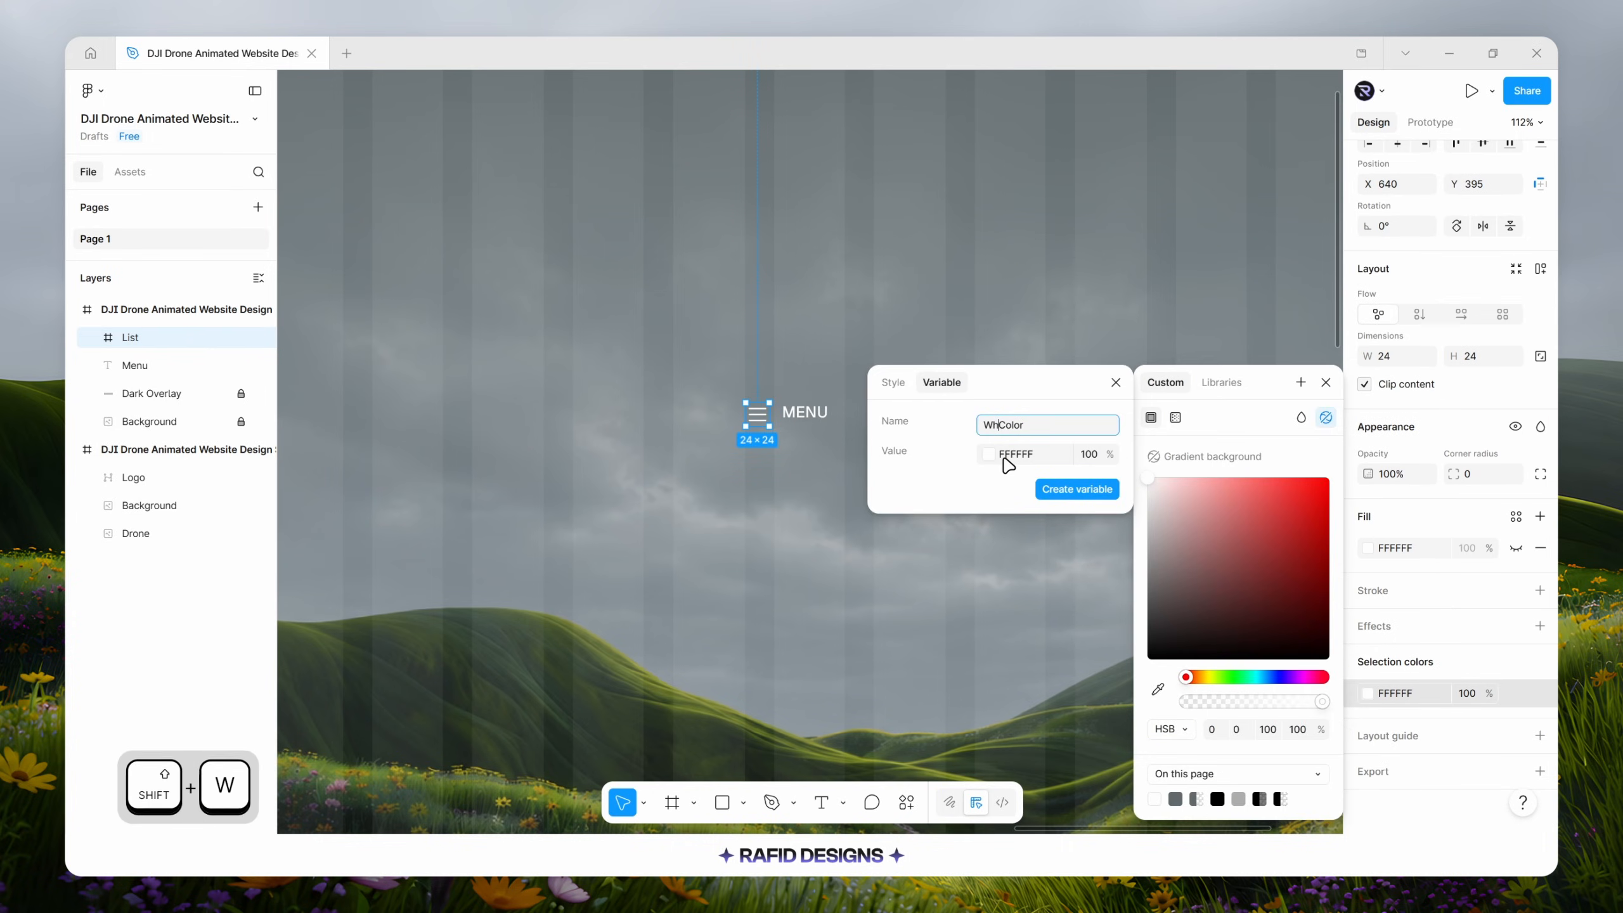
pyautogui.click(1077, 490)
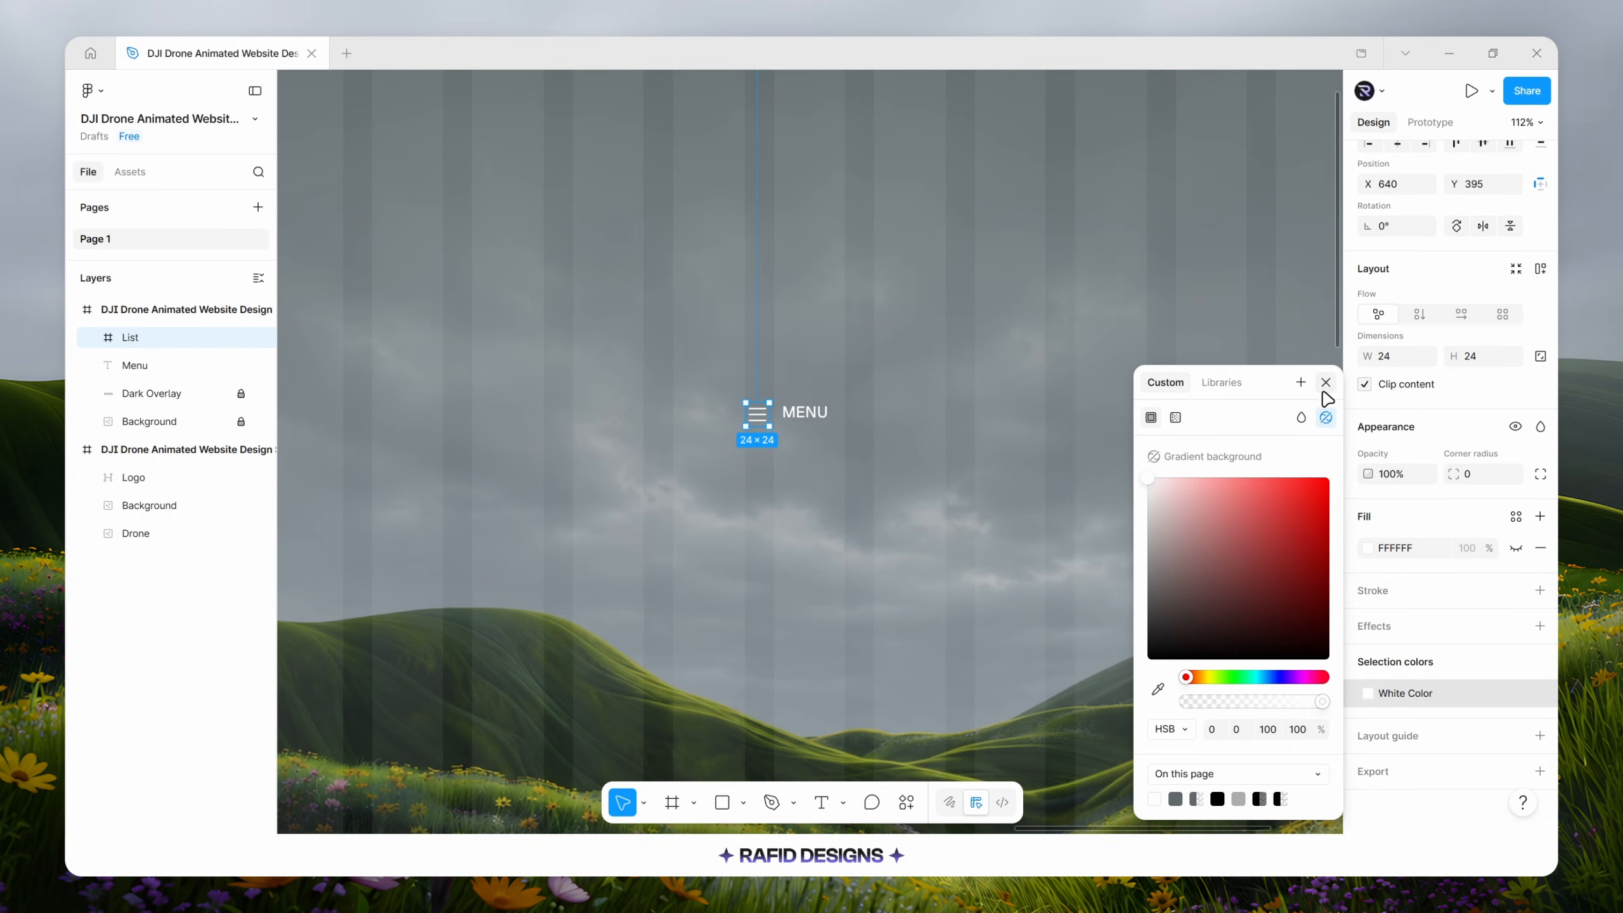
# Wrap the List icon and MENU text in a horizontal auto layout with a gap of 8.
pyautogui.keyDown('shift'); pyautogui.click(798, 419); pyautogui.keyUp('shift')
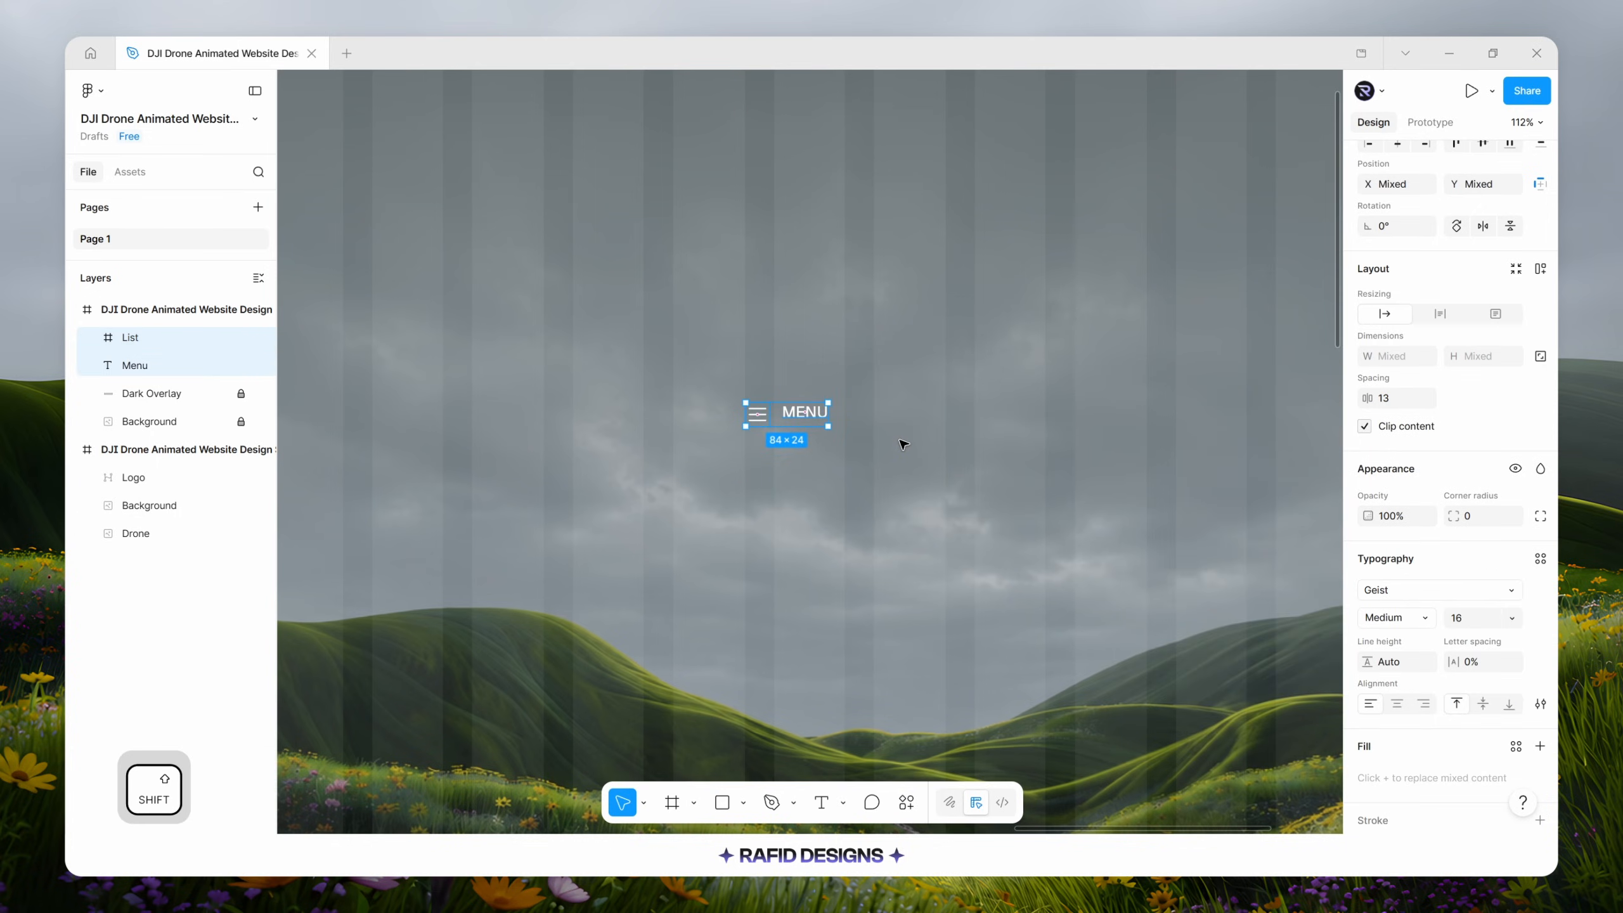
pyautogui.hotkey('shift', 'a')
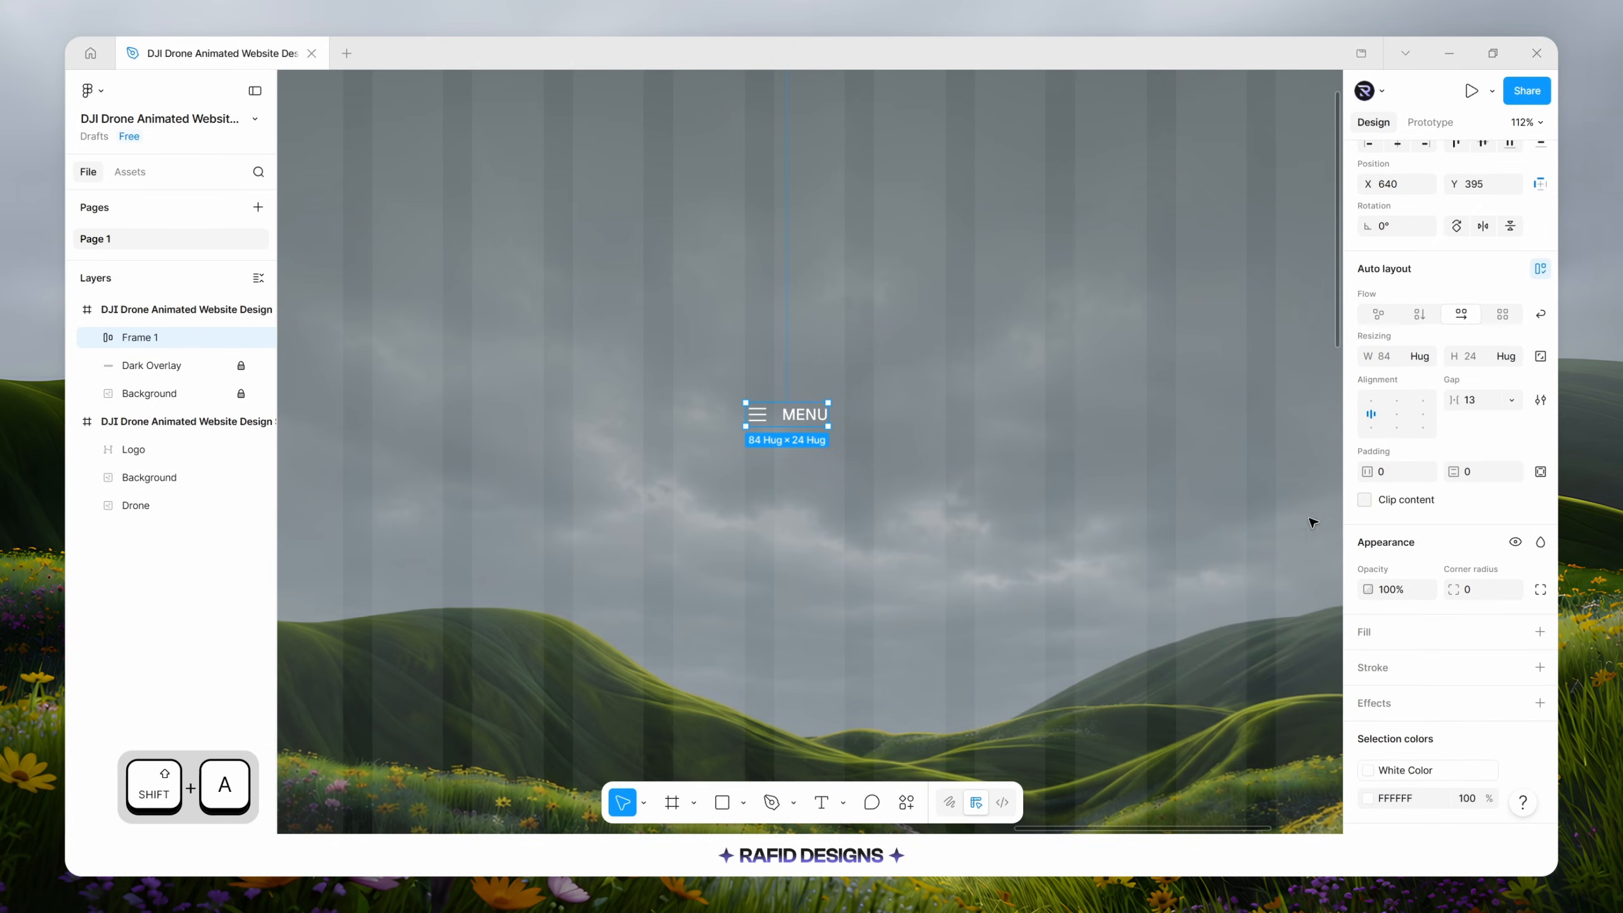
pyautogui.click(1479, 408)
pyautogui.press('Return')
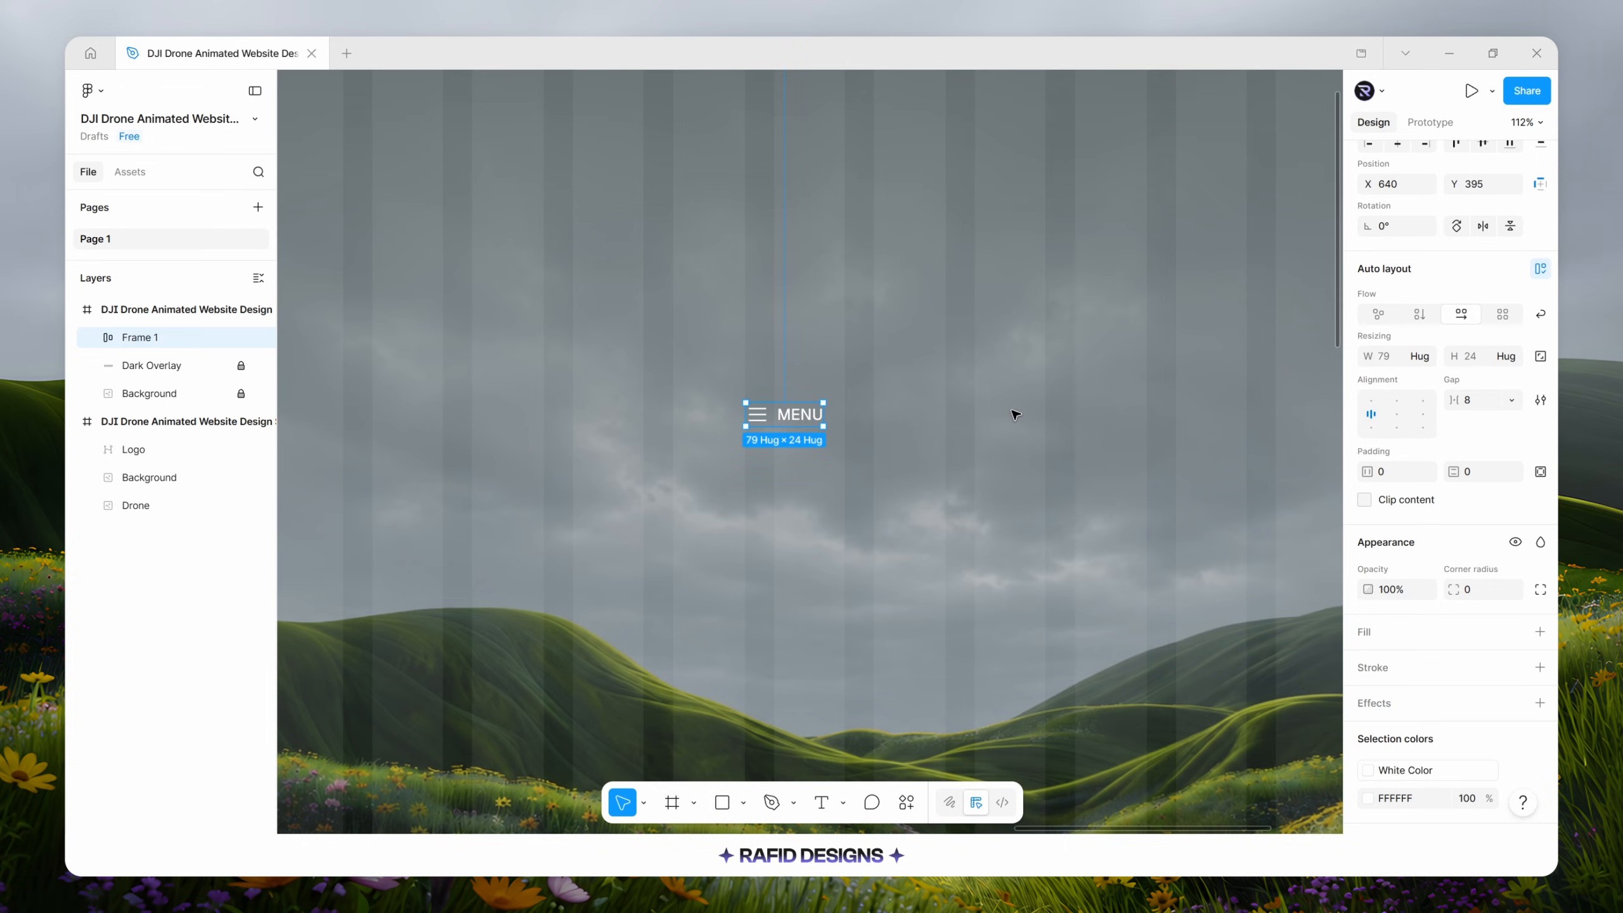
# Give the menu auto-layout frame a white FFFFFF fill at 30% opacity.
pyautogui.click(1378, 633)
pyautogui.click(1470, 664)
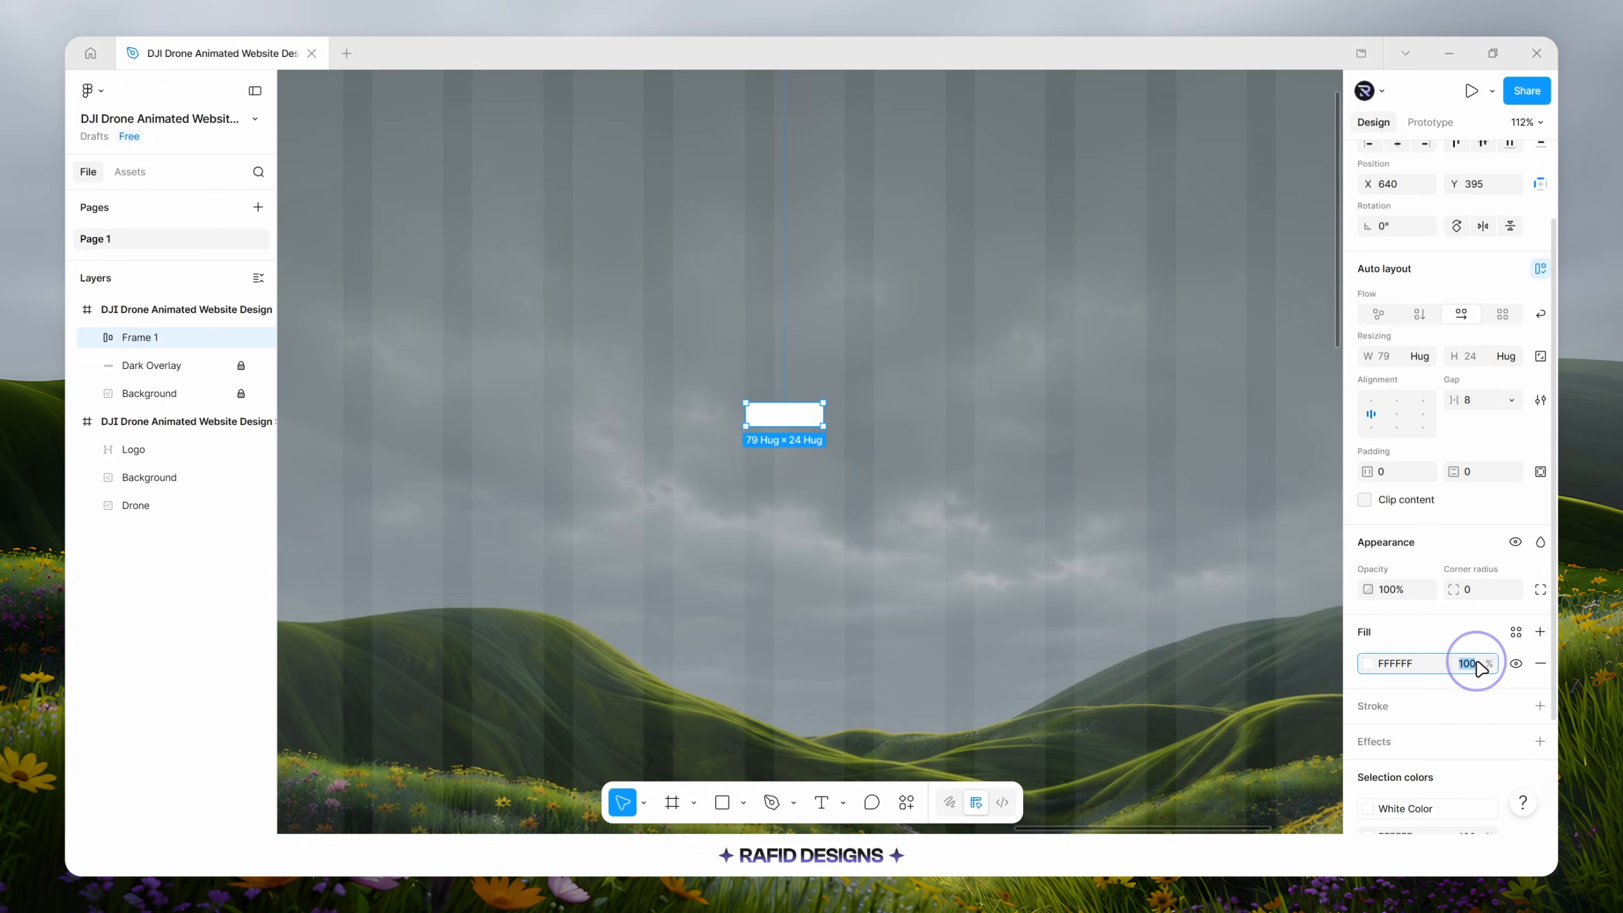
pyautogui.write('30')
pyautogui.press('Return')
# Add a uniform background blur of 20 to the menu button frame.
pyautogui.scroll(-2, 1421, 688)
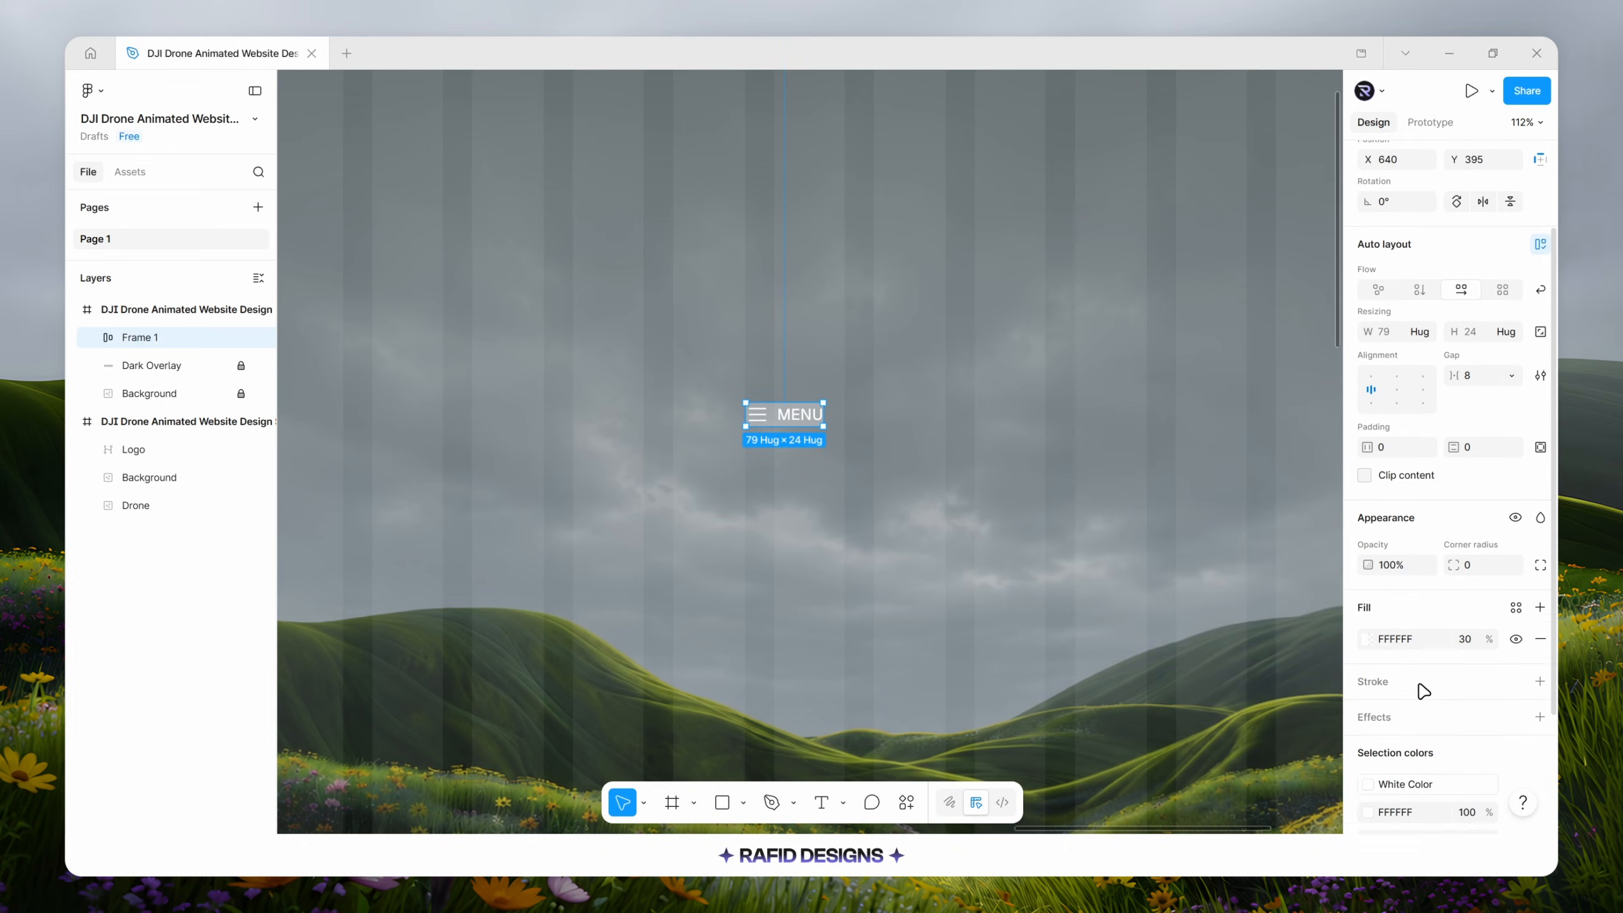
pyautogui.click(1401, 656)
pyautogui.click(1216, 605)
pyautogui.click(1196, 641)
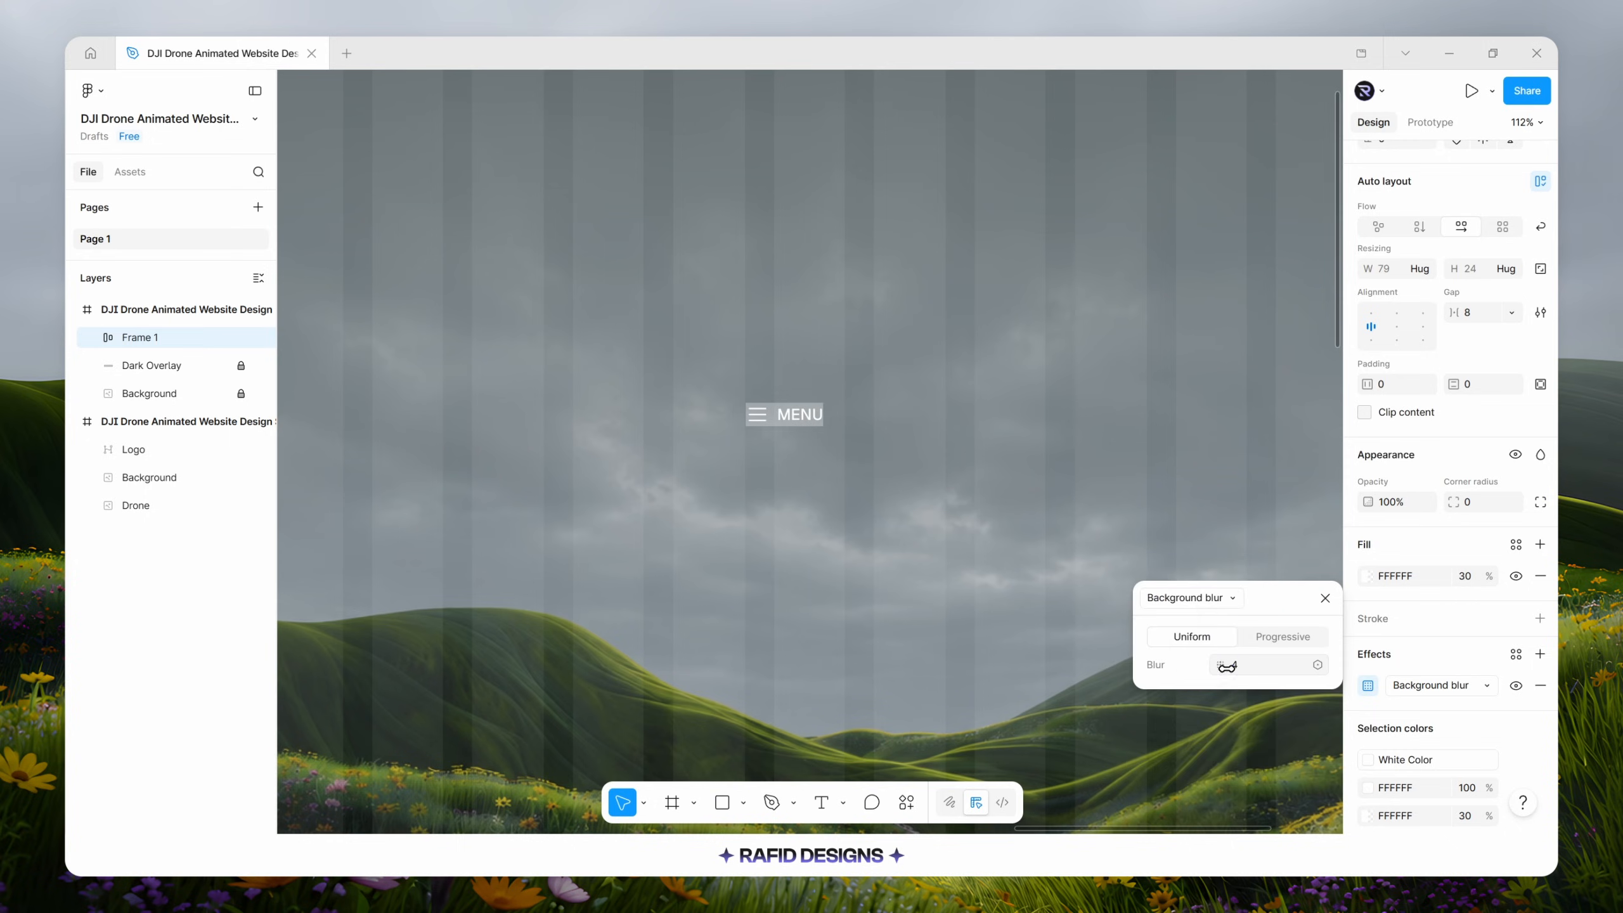
pyautogui.click(1237, 666)
pyautogui.write('20')
pyautogui.press('Return')
pyautogui.click(1324, 599)
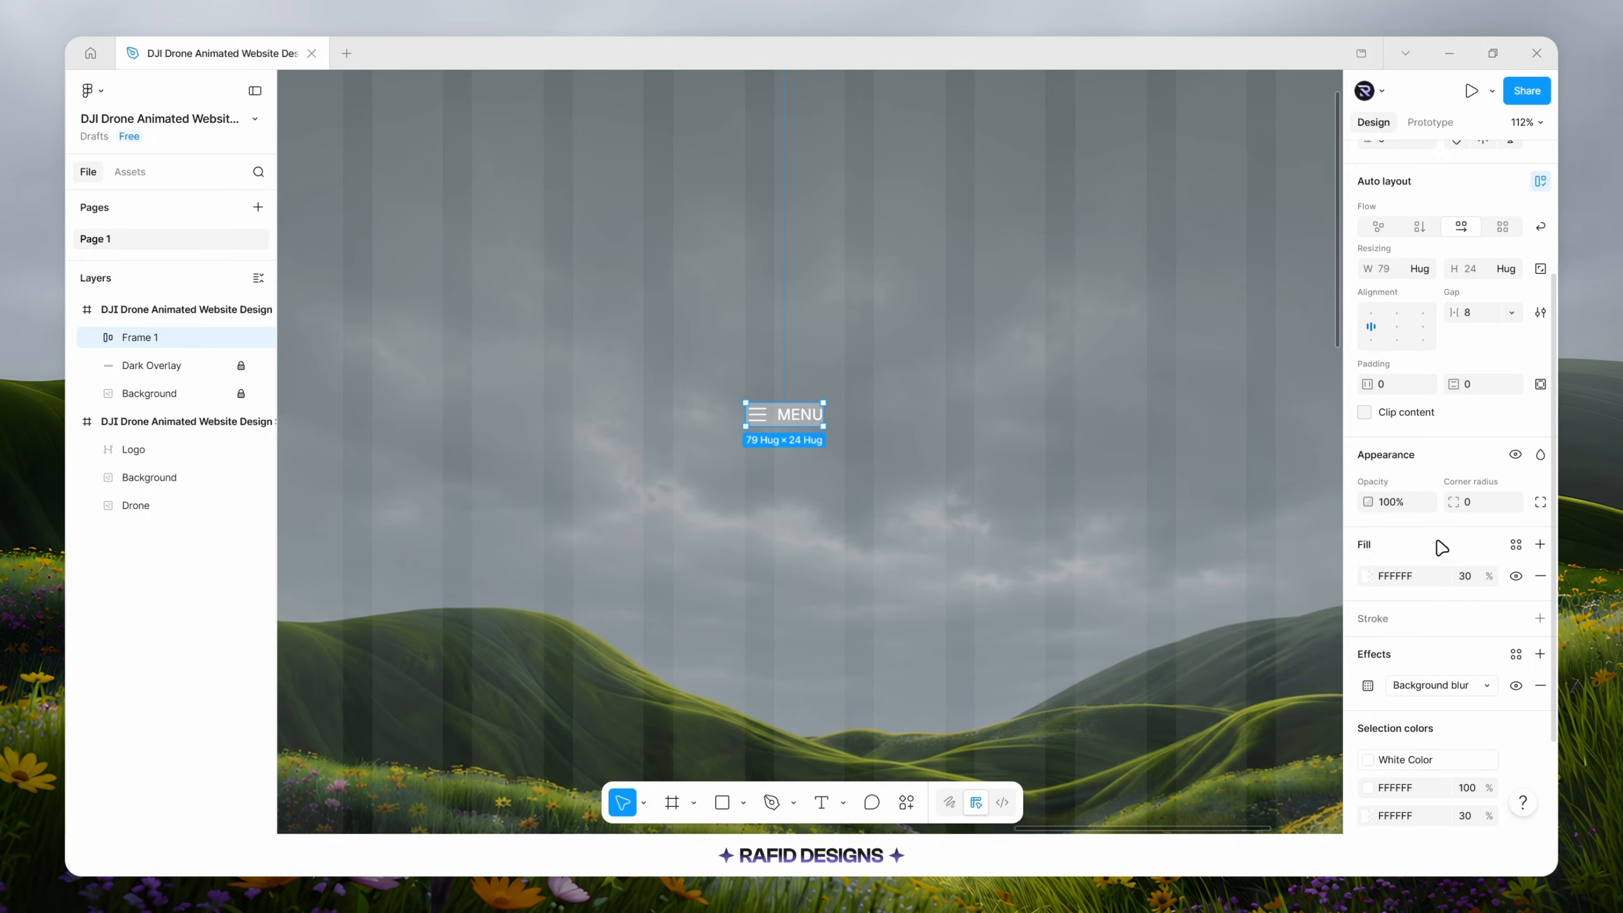
# Round the menu button's corners with a radius of 12.
pyautogui.click(1474, 505)
pyautogui.write('12')
pyautogui.press('Return')
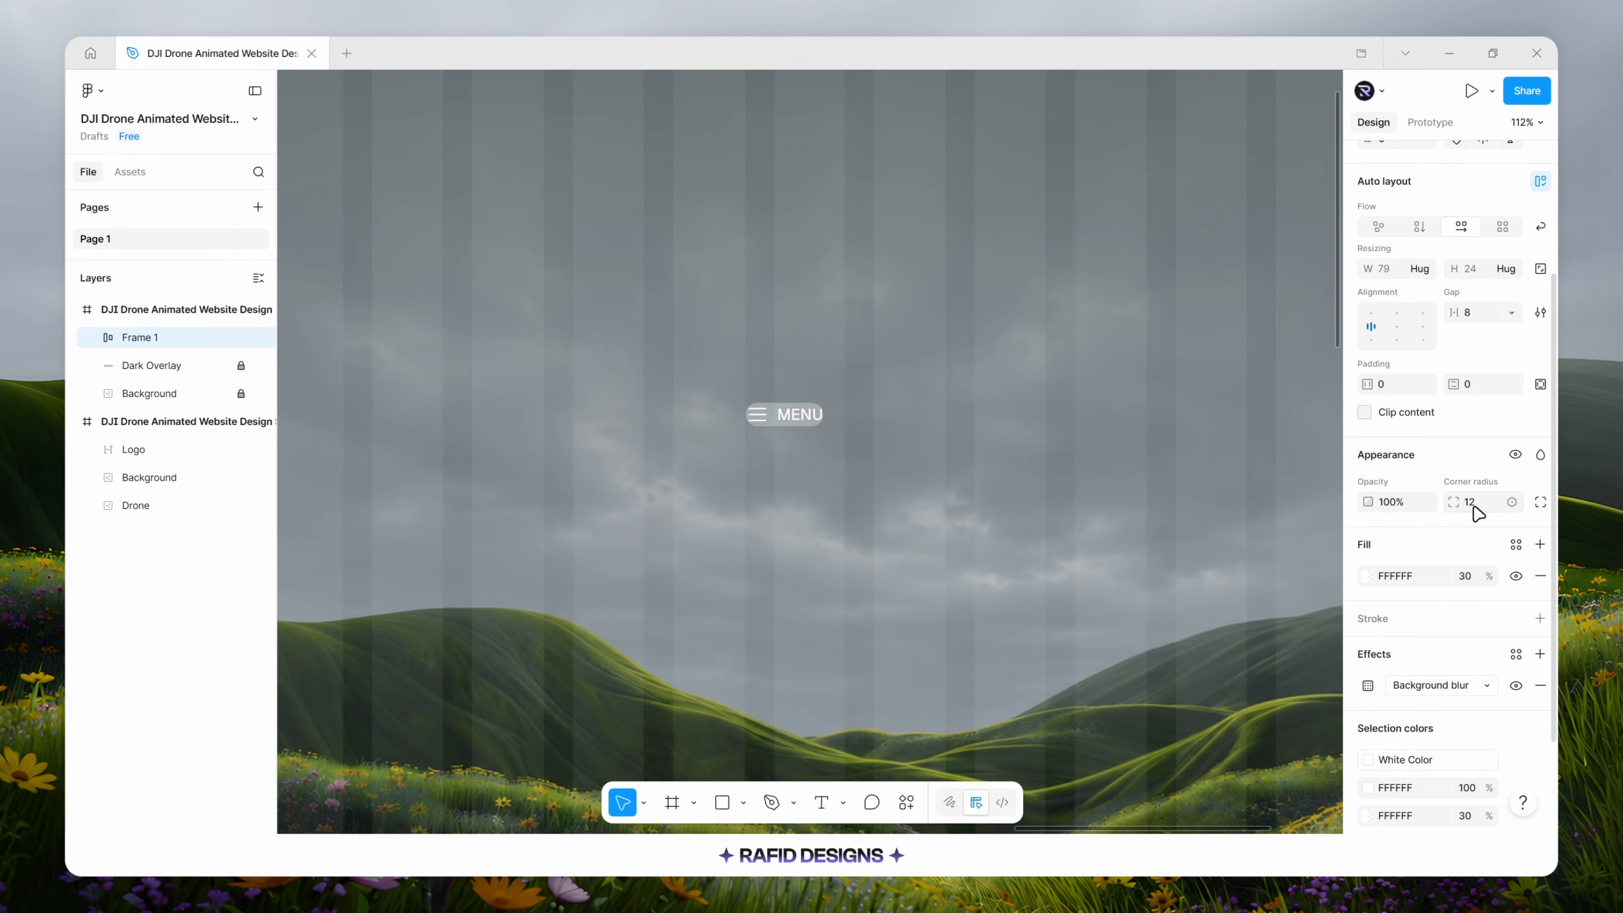
# Set the menu button's horizontal padding to 16 and its height to 44.
pyautogui.click(1398, 385)
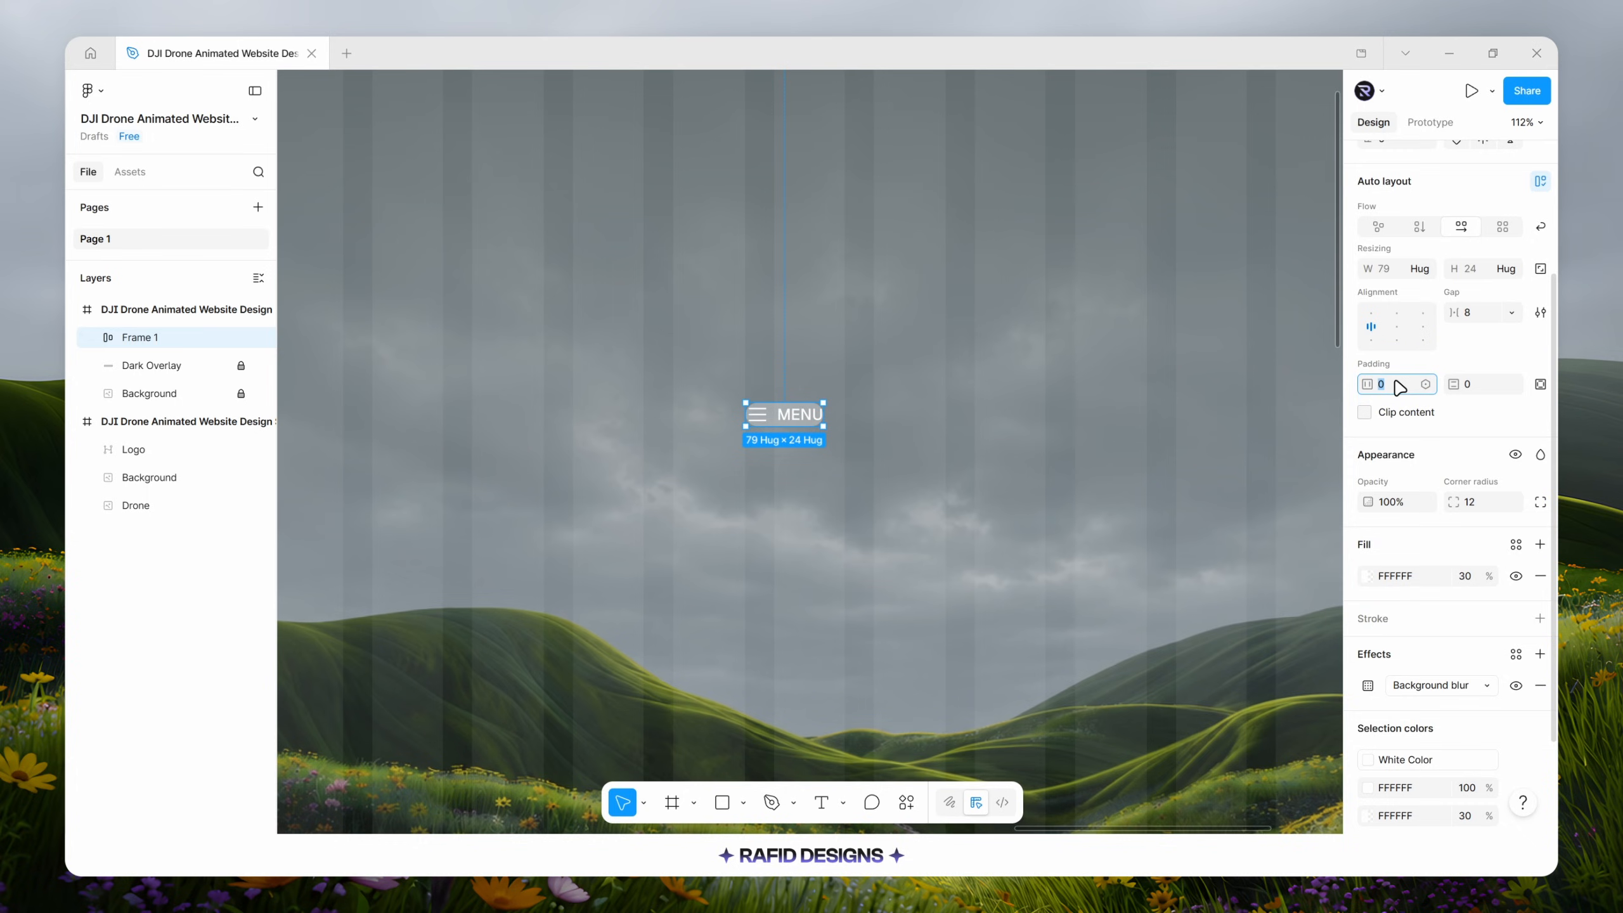
pyautogui.write('16')
pyautogui.press('Return')
pyautogui.click(1468, 269)
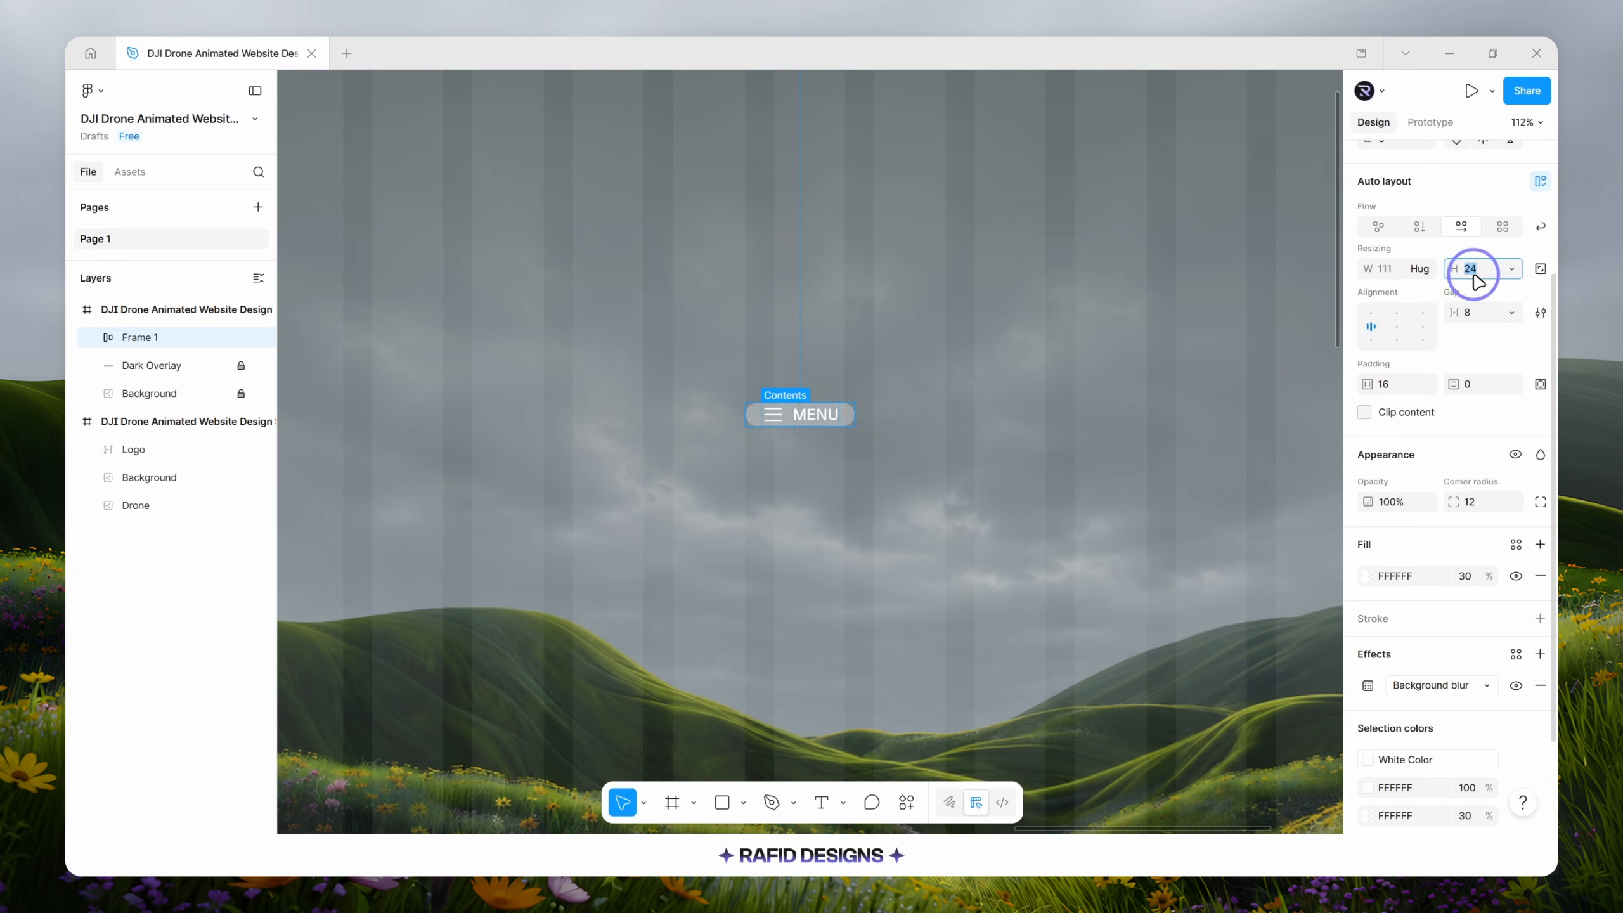
pyautogui.write('44')
pyautogui.press('Return')
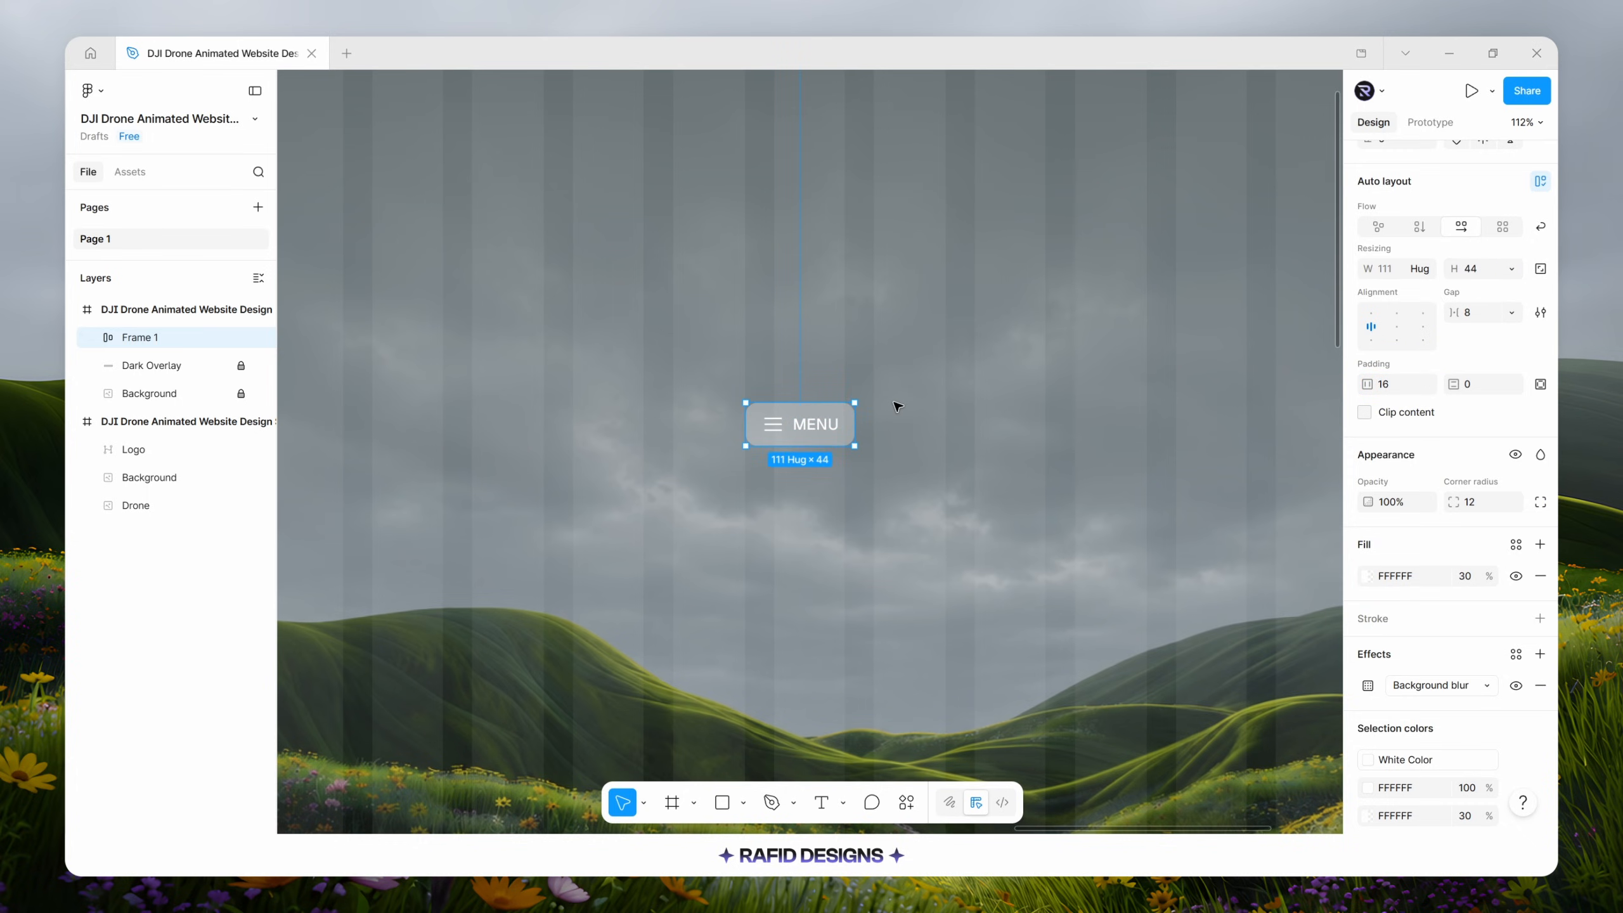
# Move the menu button to the start of the first guide column near the hero frame's top edge, at X 156.
pyautogui.click(901, 414)
pyautogui.scroll(-5, 846, 432)
pyautogui.moveTo(847, 432); pyautogui.dragTo(563, 228)
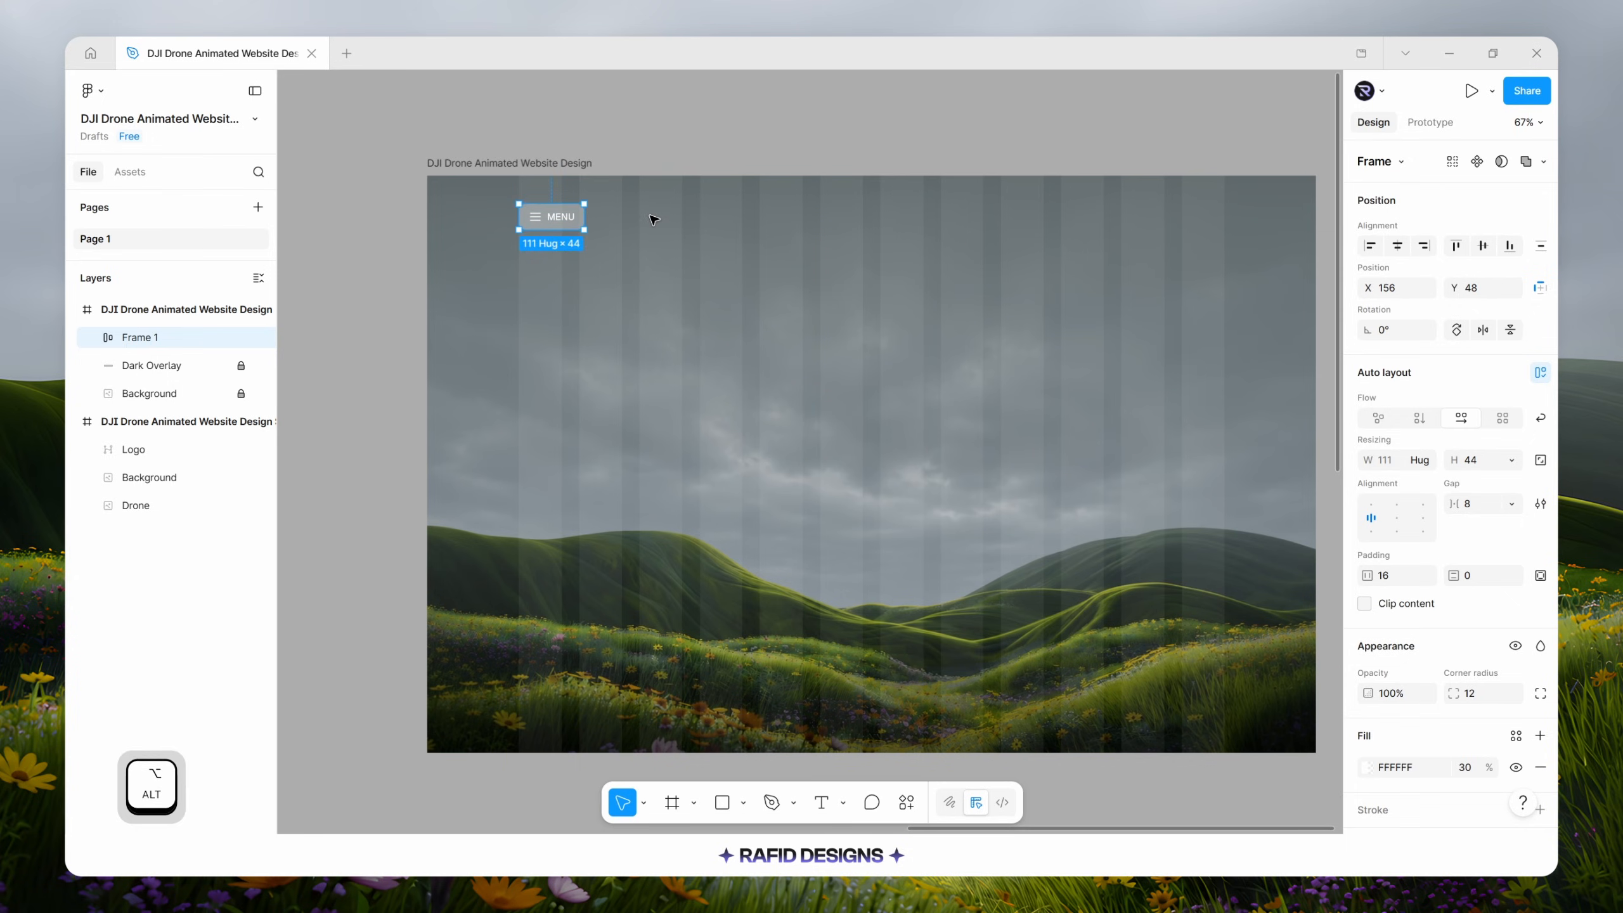
pyautogui.hotkey('shift', 'Up')
pyautogui.click(772, 366)
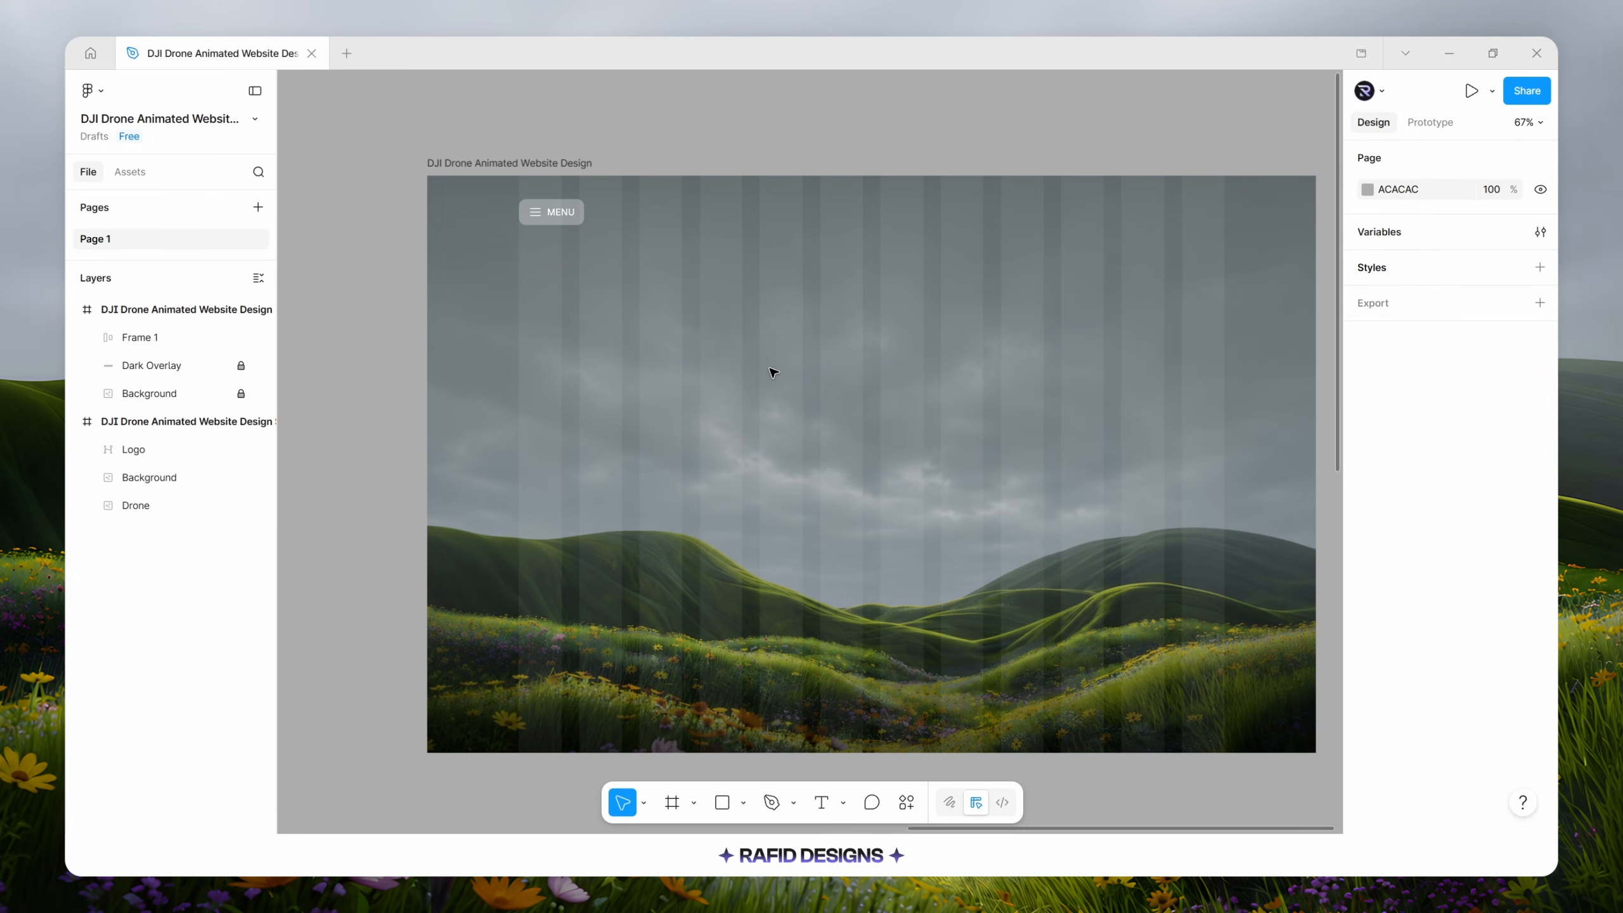
# Add a 100 × 100 frame to the hero below the menu button and apply auto layout to it.
pyautogui.press('f')
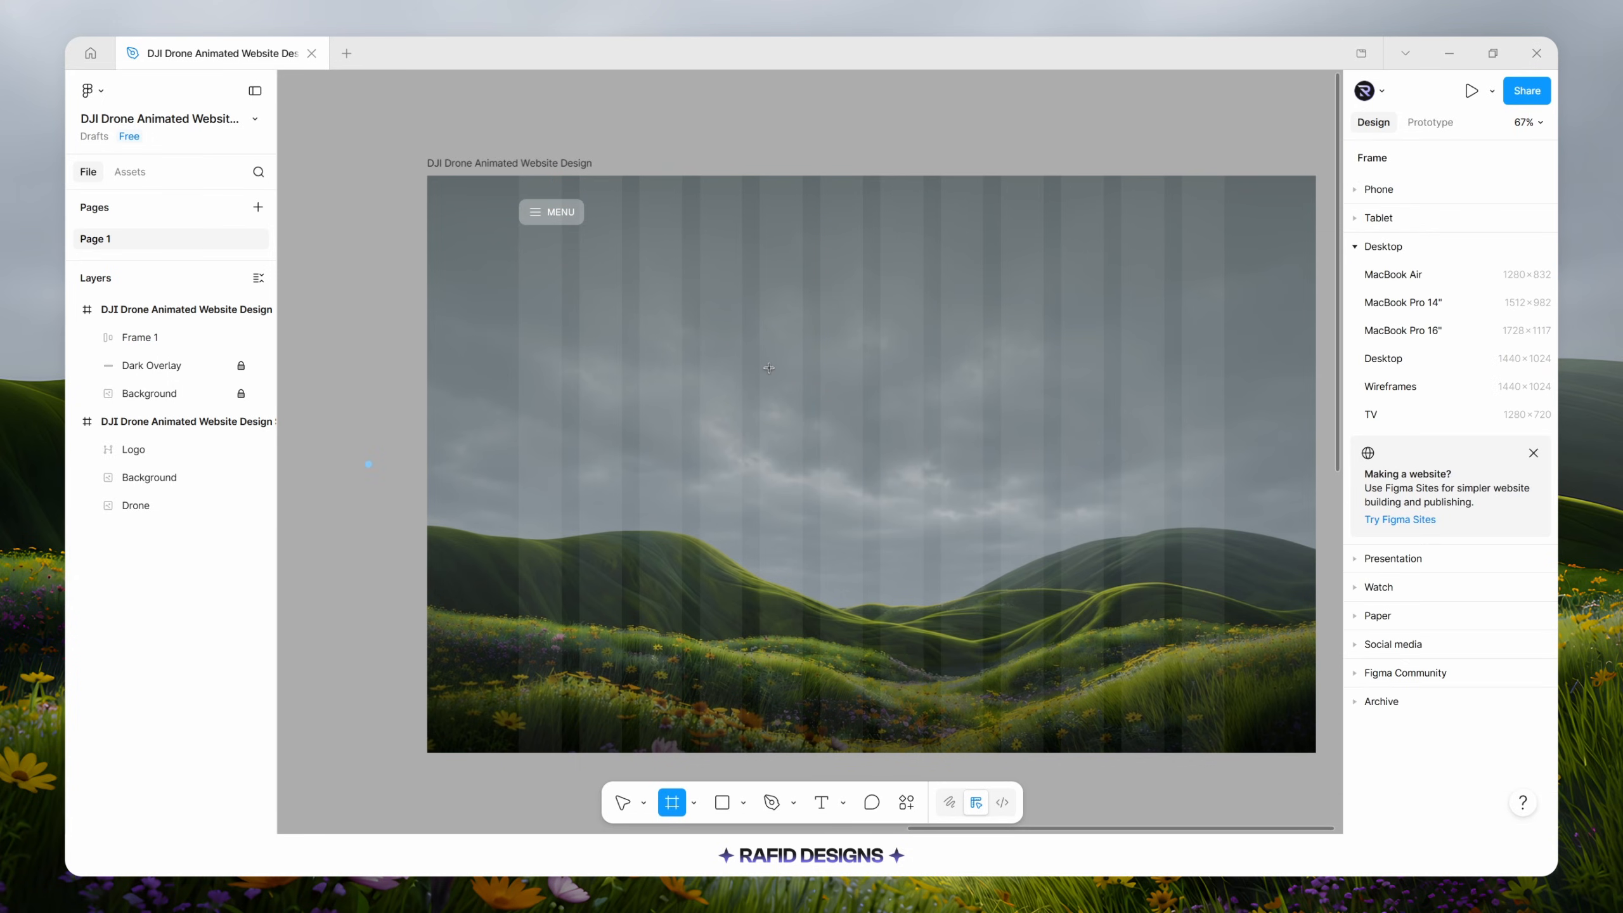
pyautogui.click(717, 380)
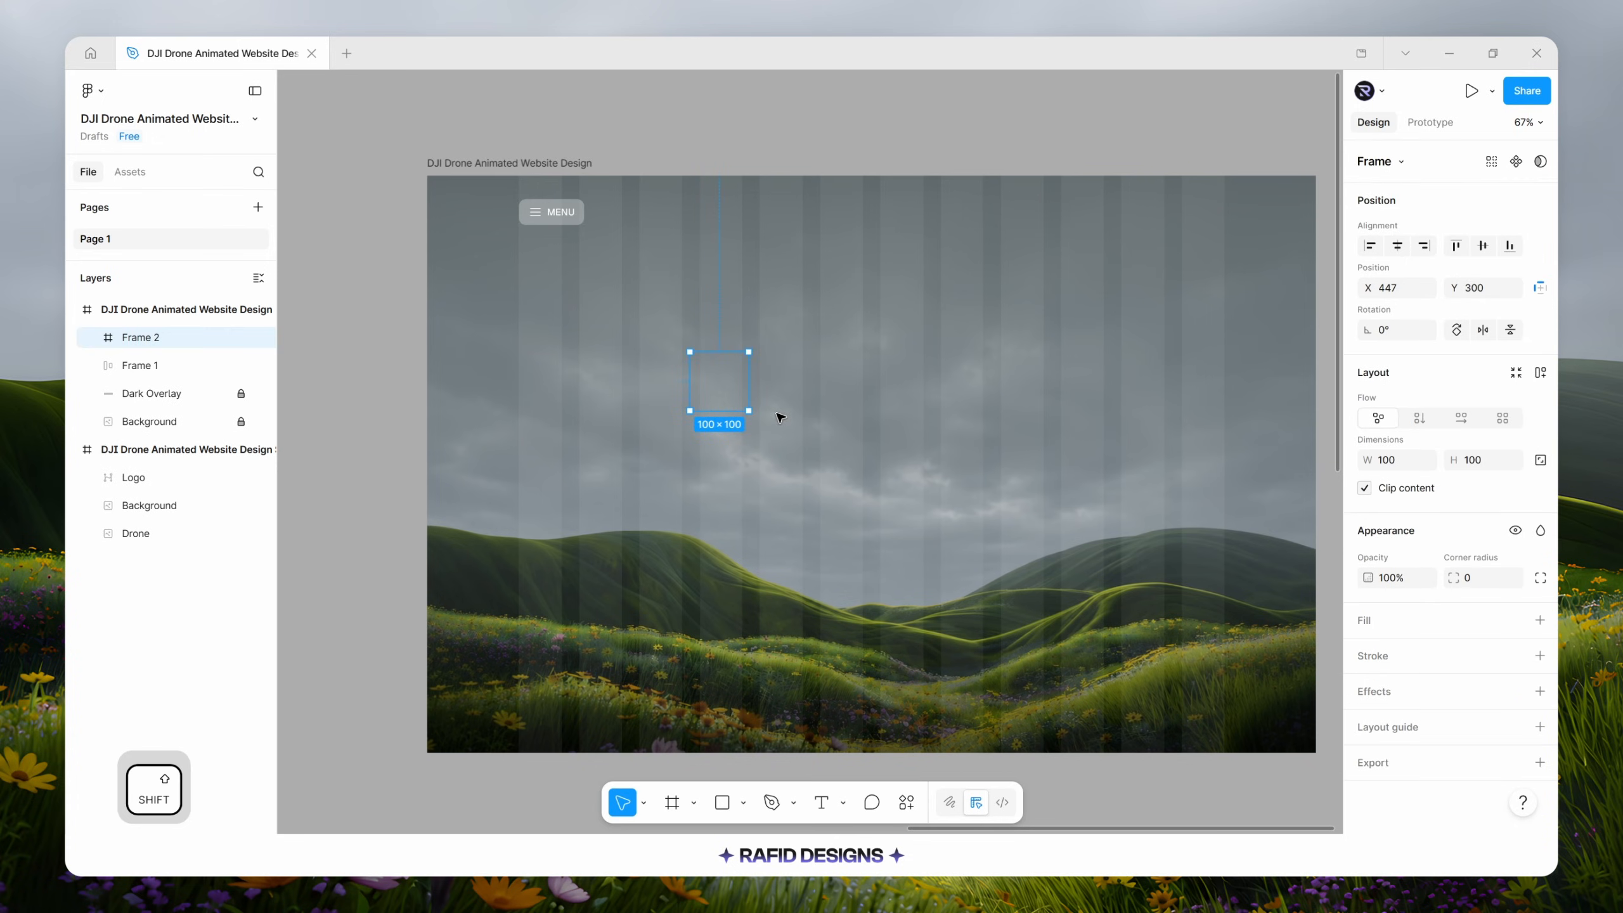
pyautogui.hotkey('shift', 'a')
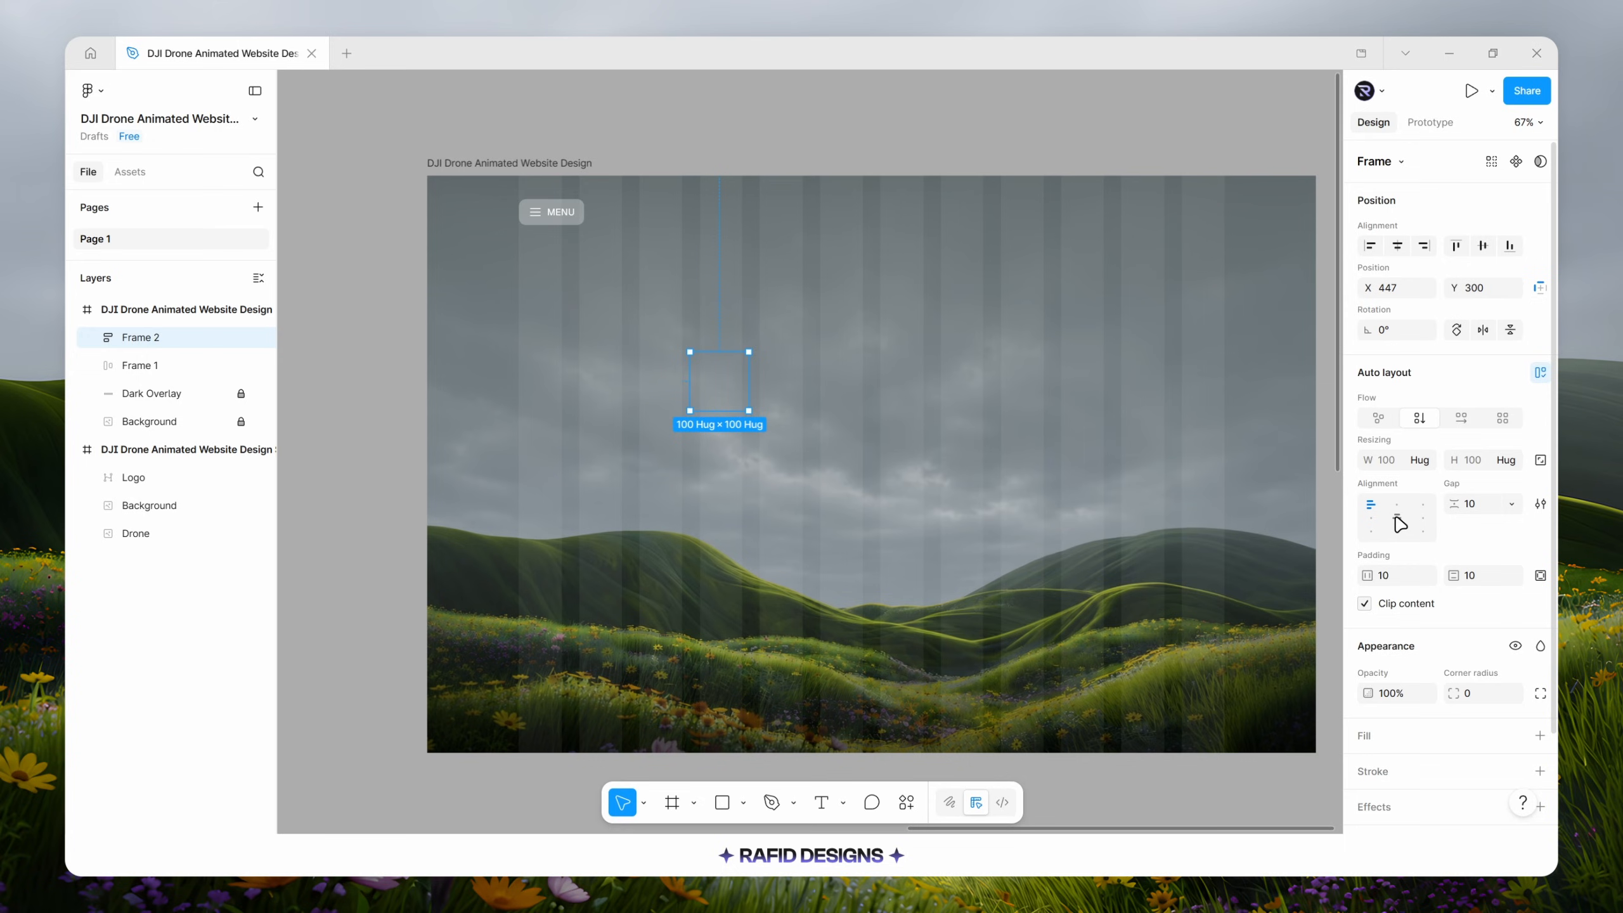
# Center the new frame's content alignment, lock its aspect ratio and resize it to 44 × 44.
pyautogui.click(1396, 517)
pyautogui.click(1540, 460)
pyautogui.click(1468, 463)
pyautogui.write('44')
pyautogui.press('Return')
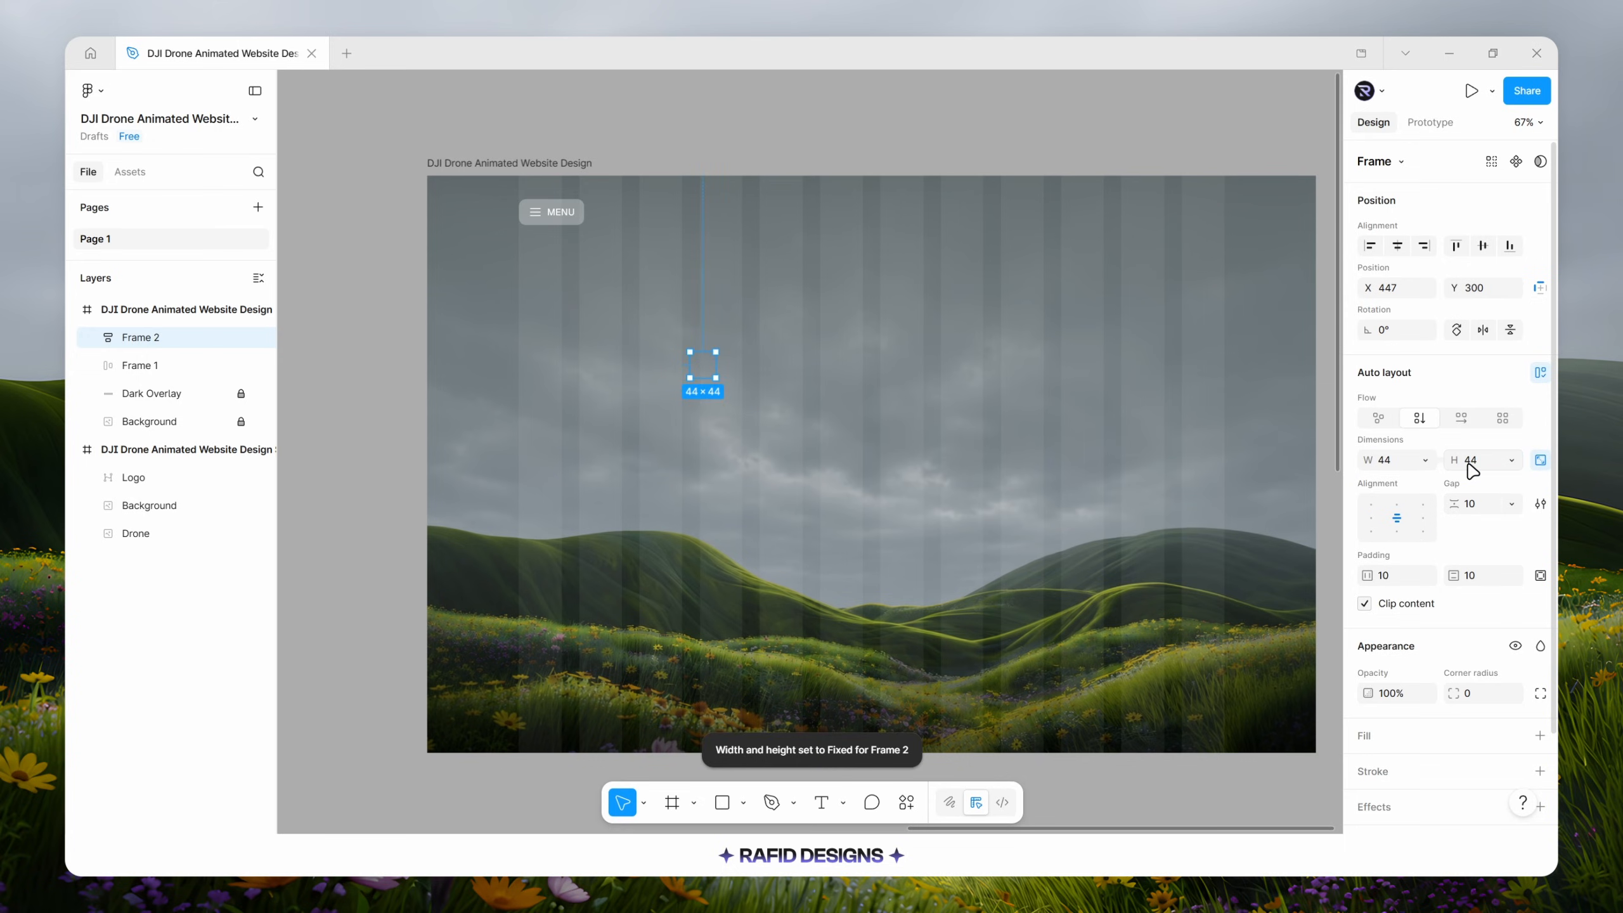
# Give the 44 × 44 frame a corner radius of 12 and a white FFFFFF fill at 30% opacity.
pyautogui.click(1471, 693)
pyautogui.write('12')
pyautogui.press('Return')
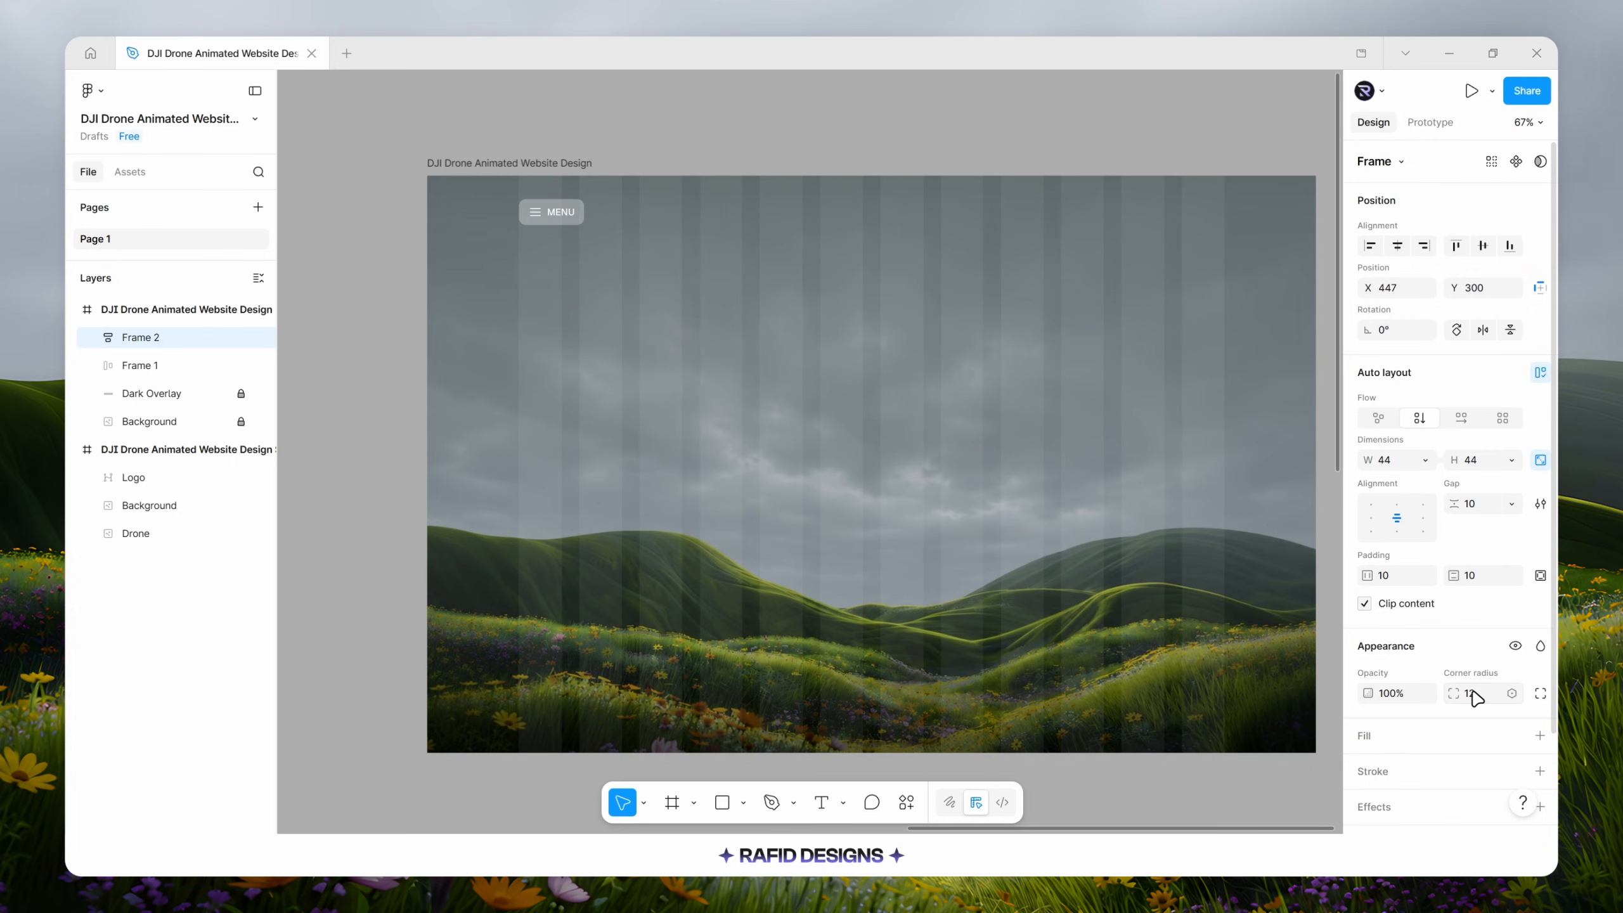
pyautogui.scroll(-2, 1471, 697)
pyautogui.click(1374, 649)
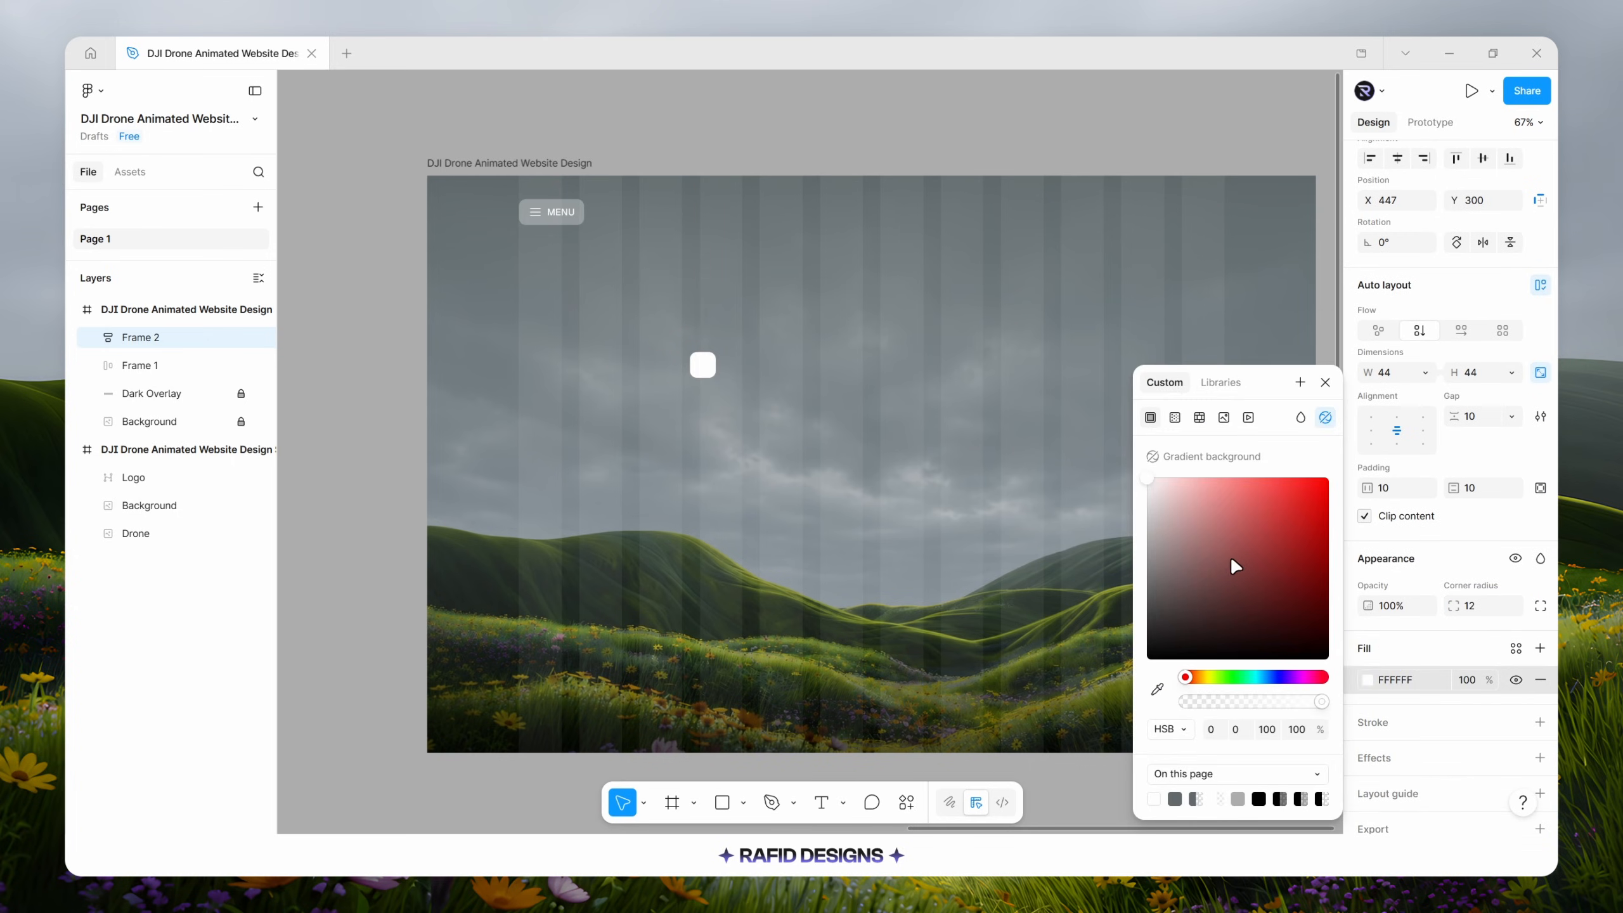
pyautogui.click(1468, 681)
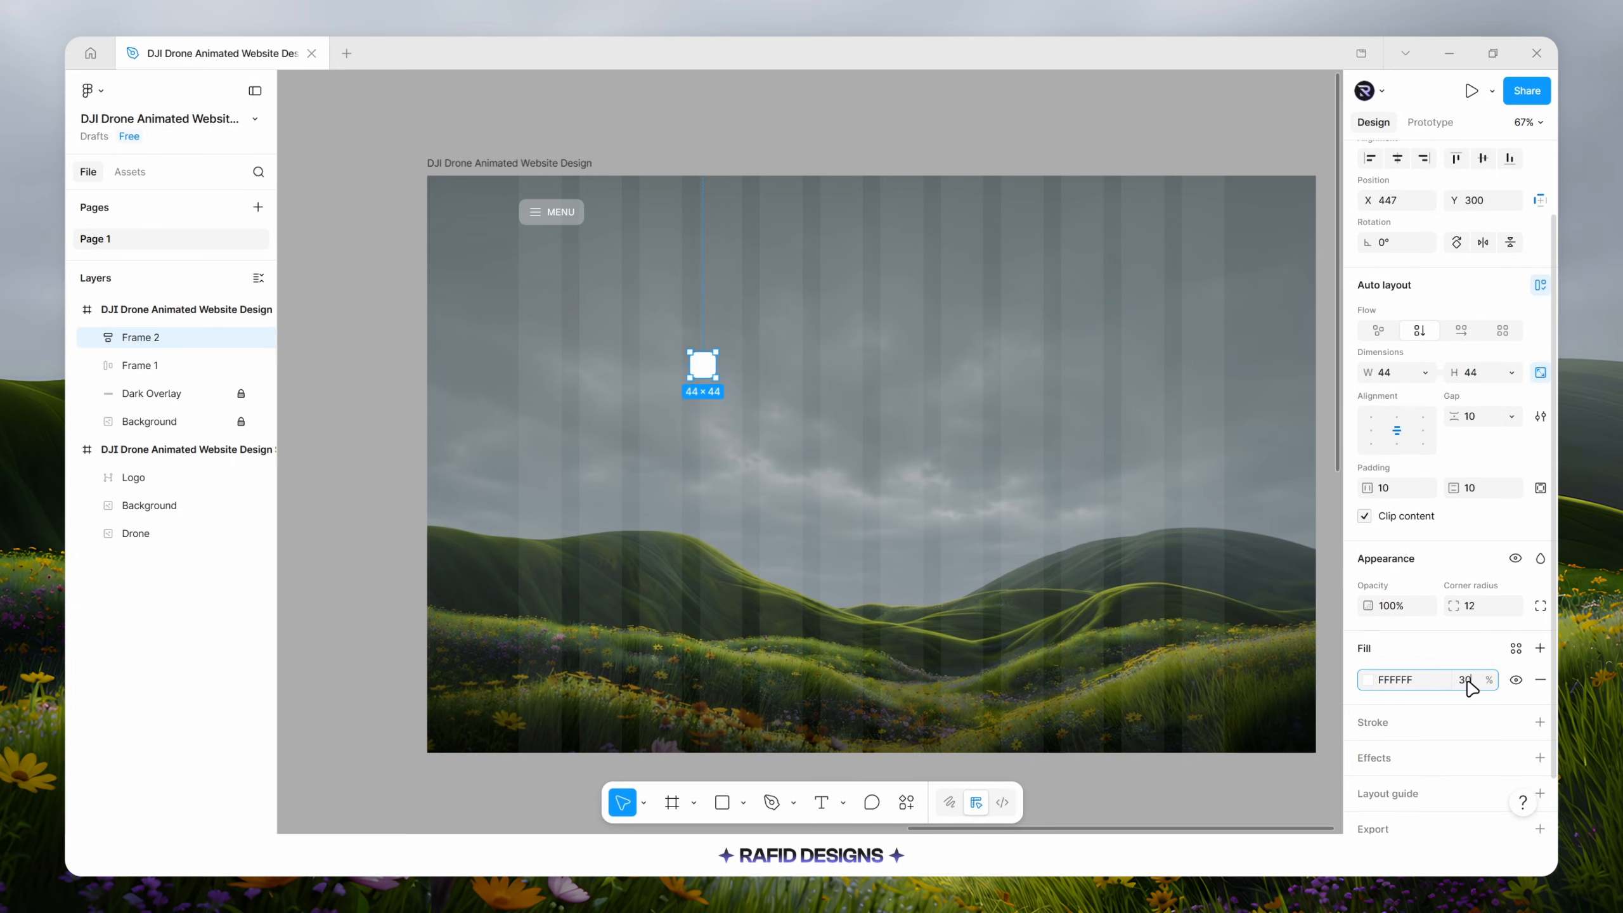
pyautogui.press('Return')
# Add a uniform background blur of 20 to the 44 × 44 frame.
pyautogui.scroll(-1, 1462, 691)
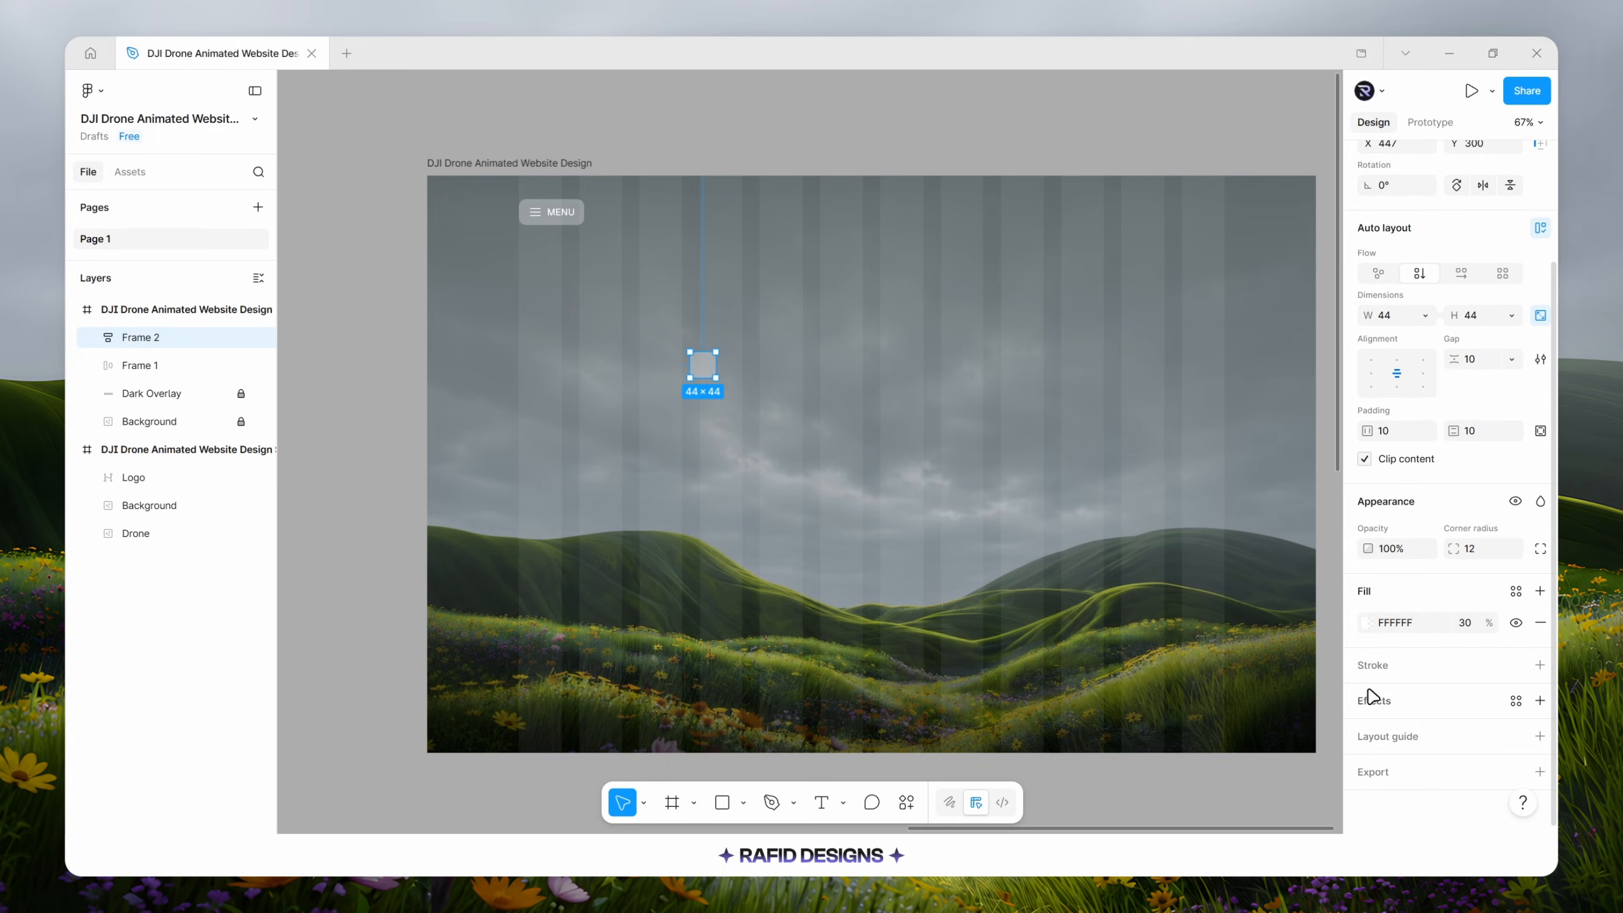
pyautogui.click(1369, 695)
pyautogui.click(1210, 599)
pyautogui.click(1207, 654)
pyautogui.click(1231, 664)
pyautogui.write('20')
pyautogui.press('Return')
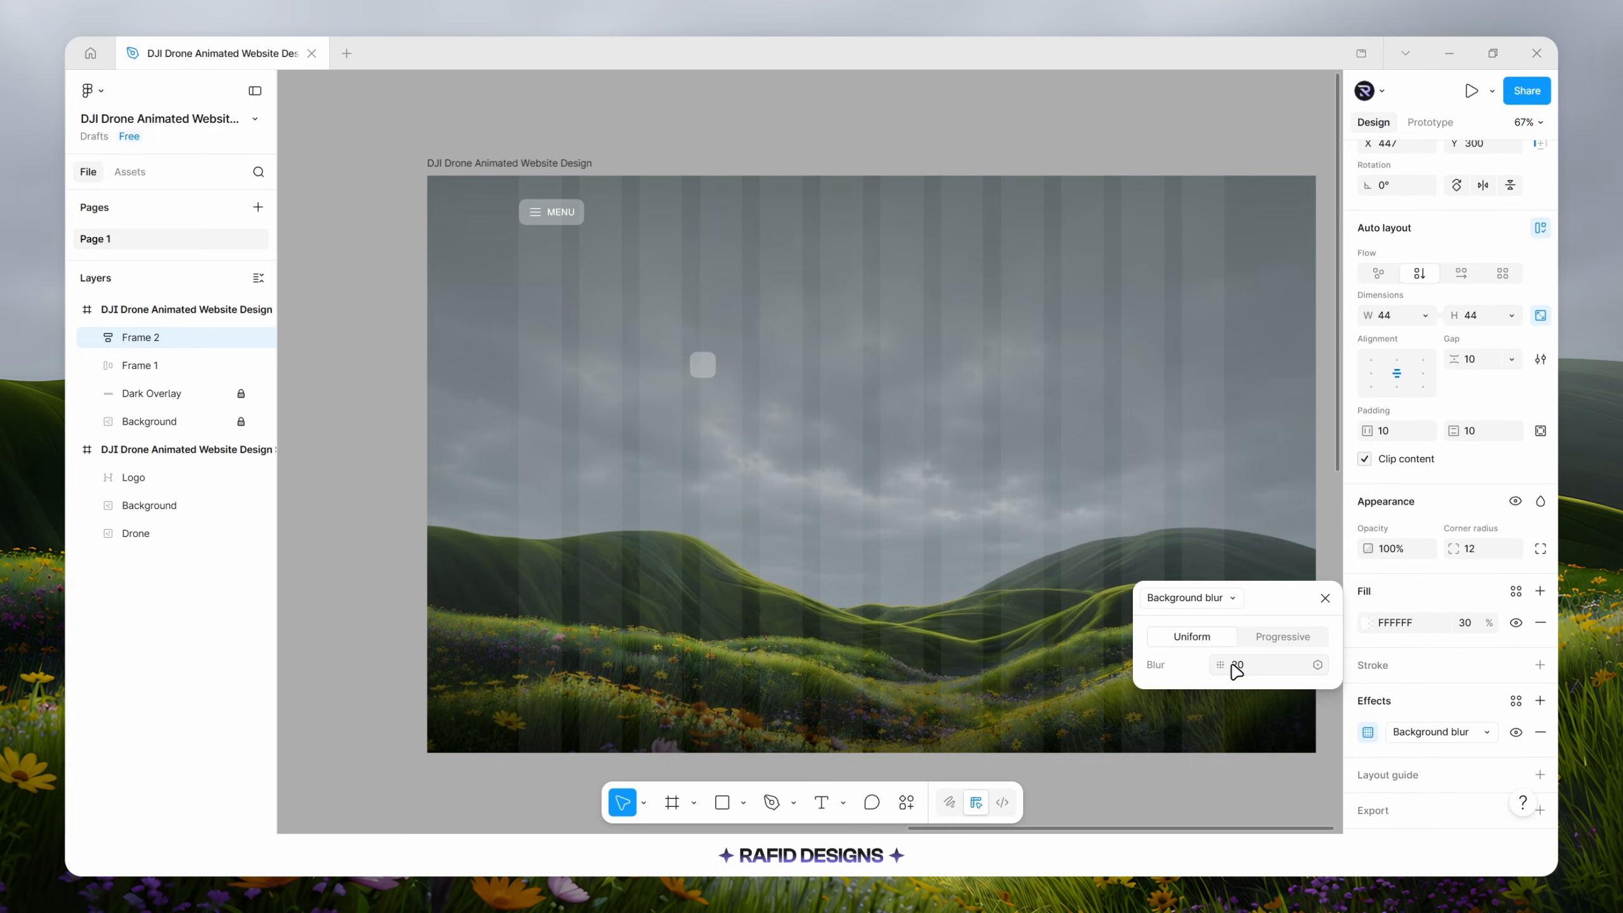
# Duplicate the 44 × 44 glass frame and place the copy at the same height in the hero.
pyautogui.click(1324, 598)
pyautogui.scroll(3, 672, 331)
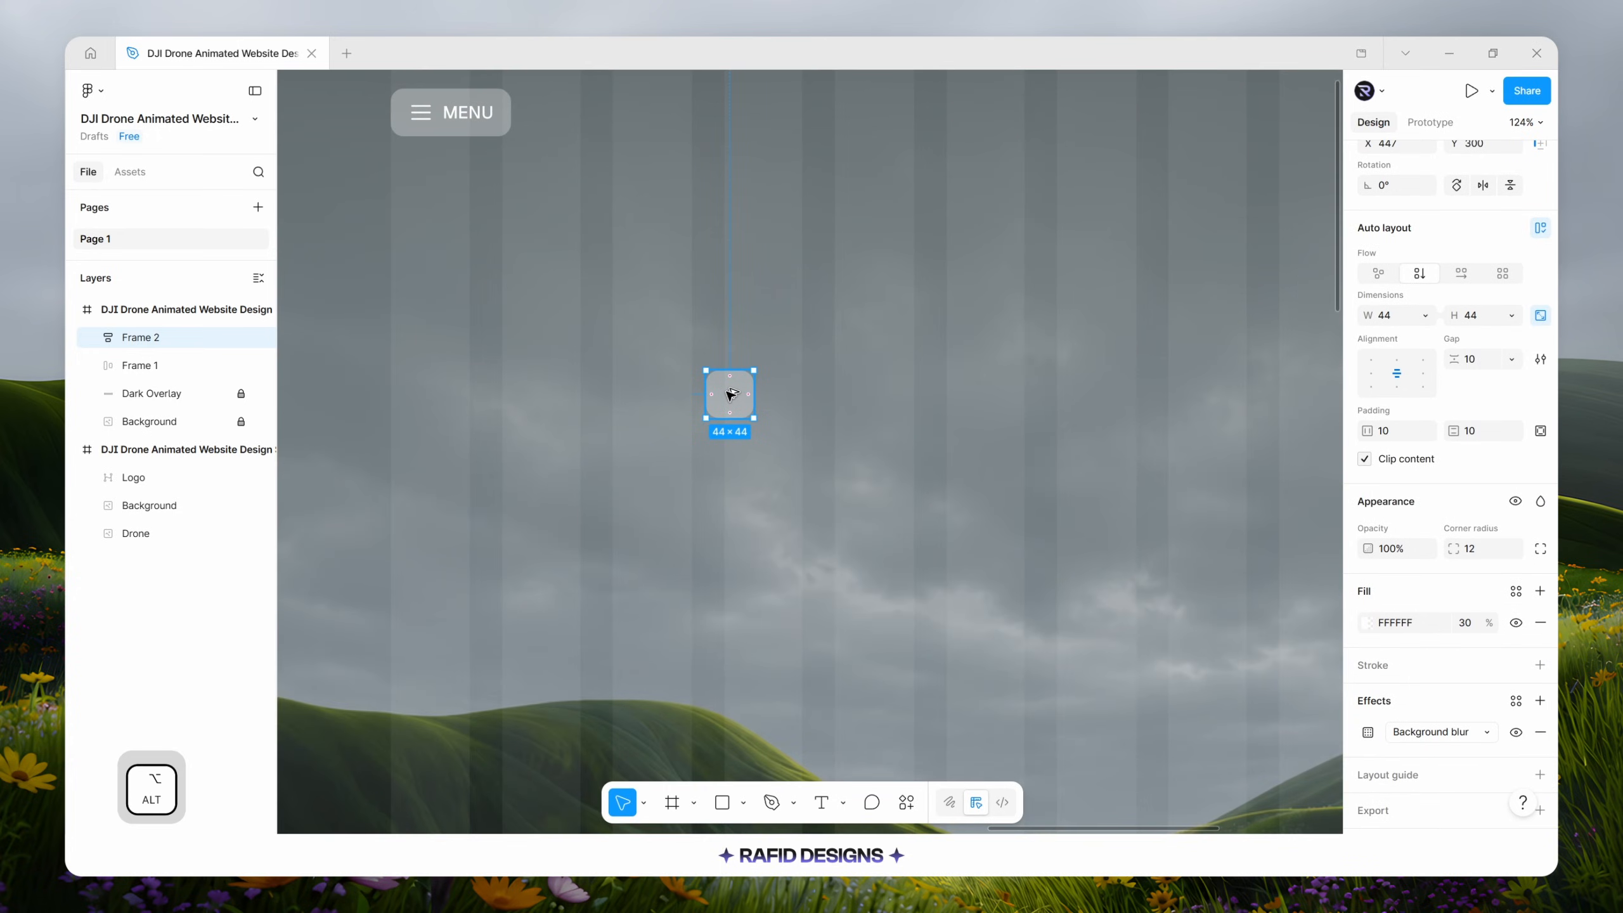
pyautogui.moveTo(729, 396); pyautogui.dragTo(952, 396)
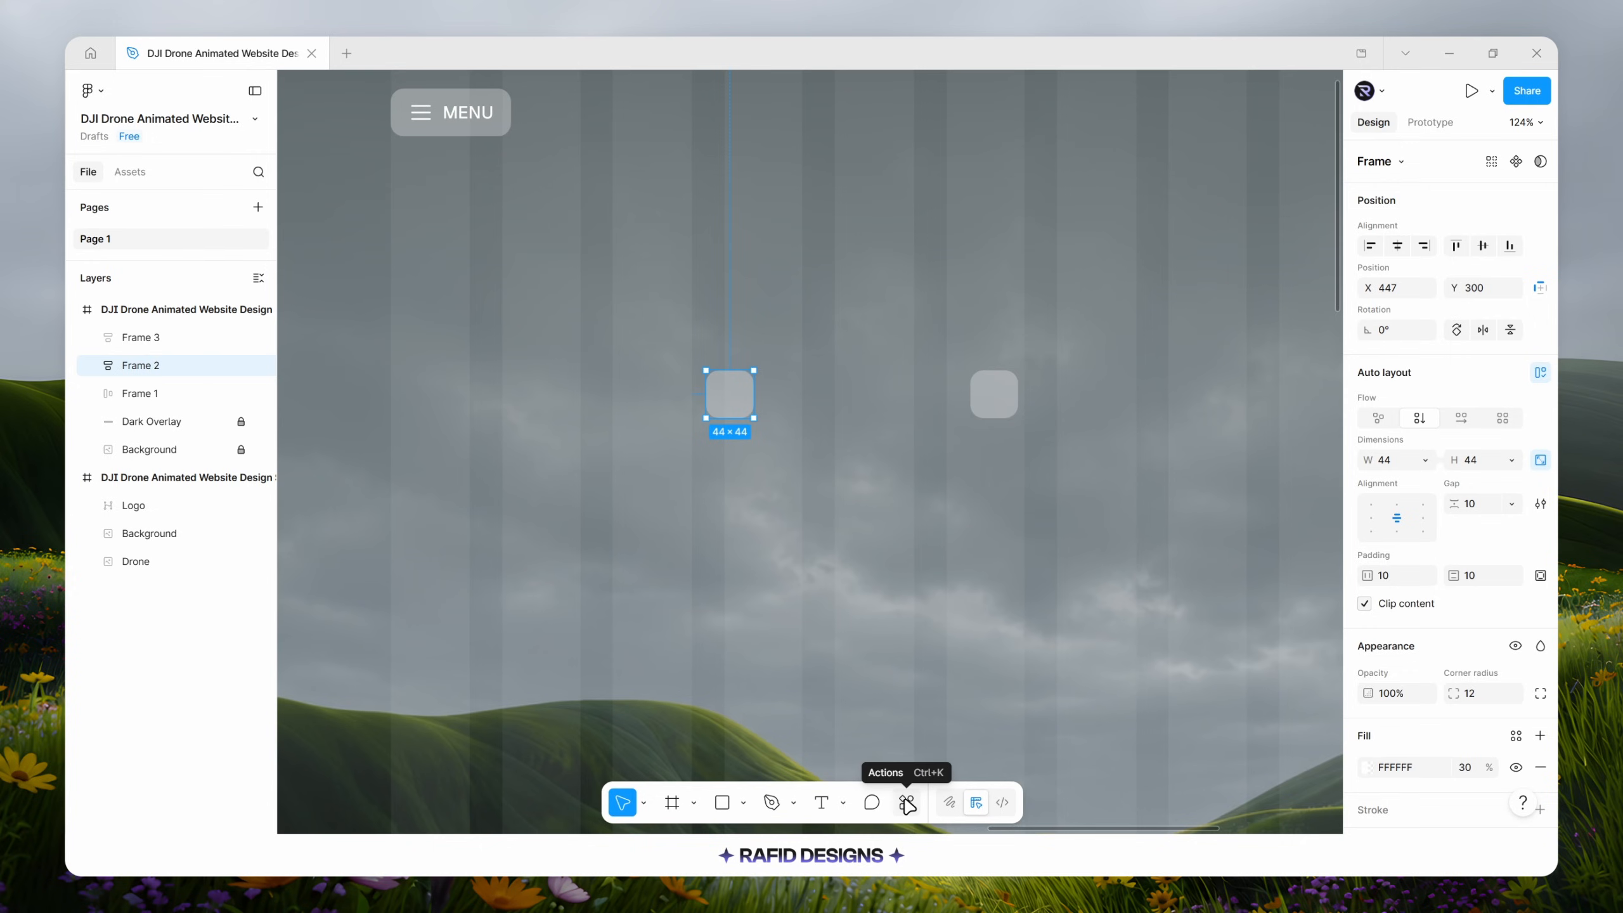
# Insert the MagnifyingGlass icon from Phosphor Icons and apply the White Color style to it.
pyautogui.click(907, 805)
pyautogui.click(709, 568)
pyautogui.write('sear')
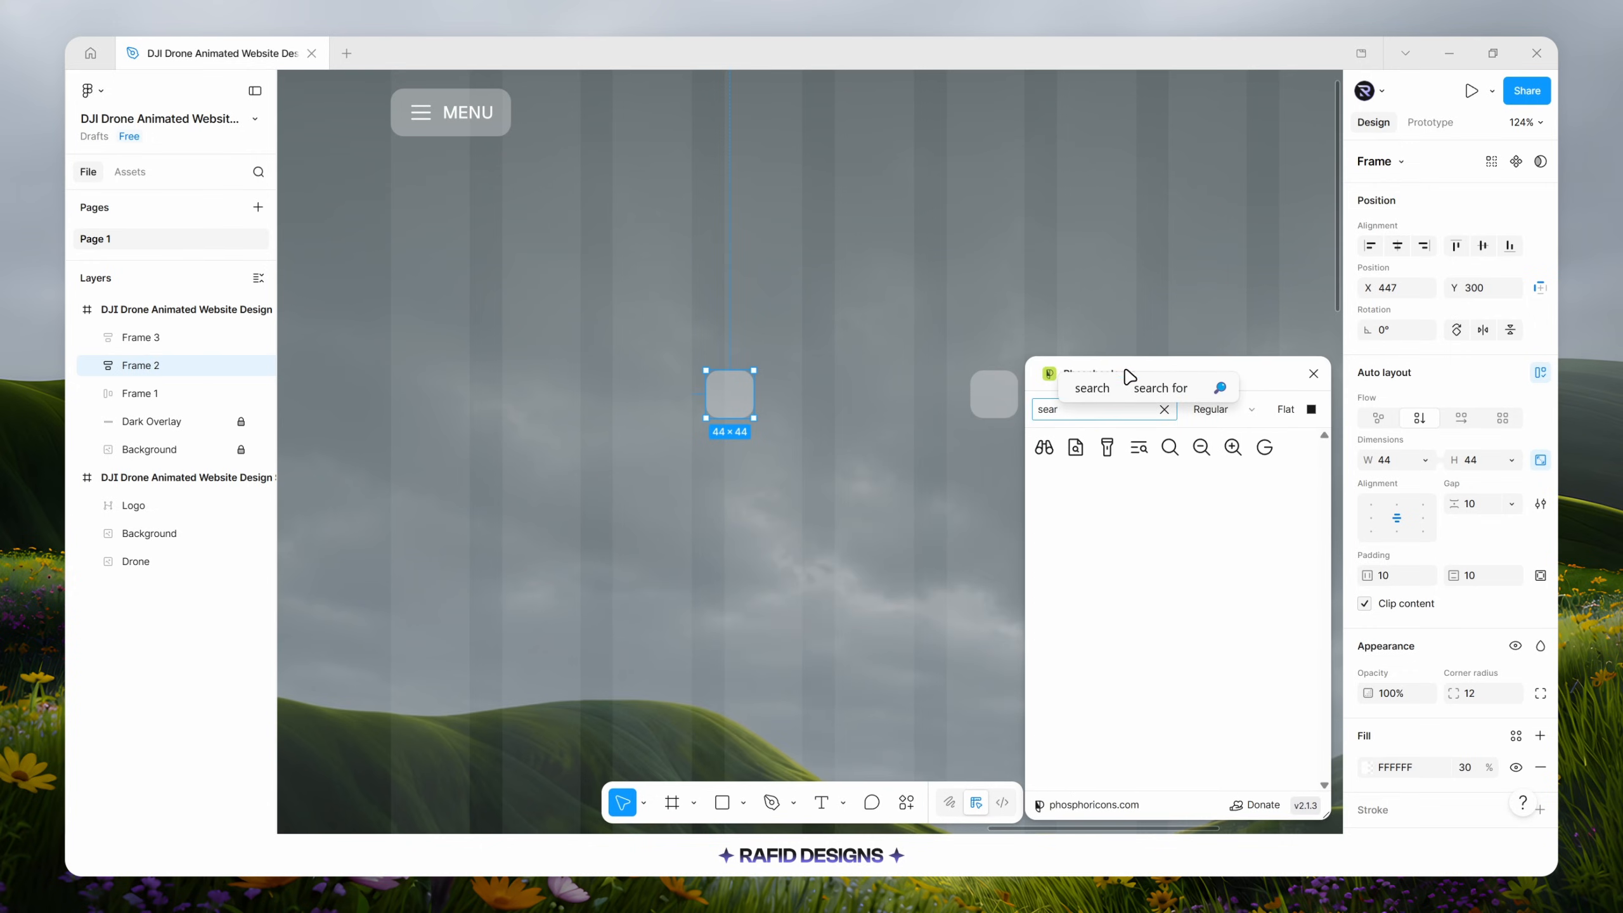
pyautogui.click(1170, 447)
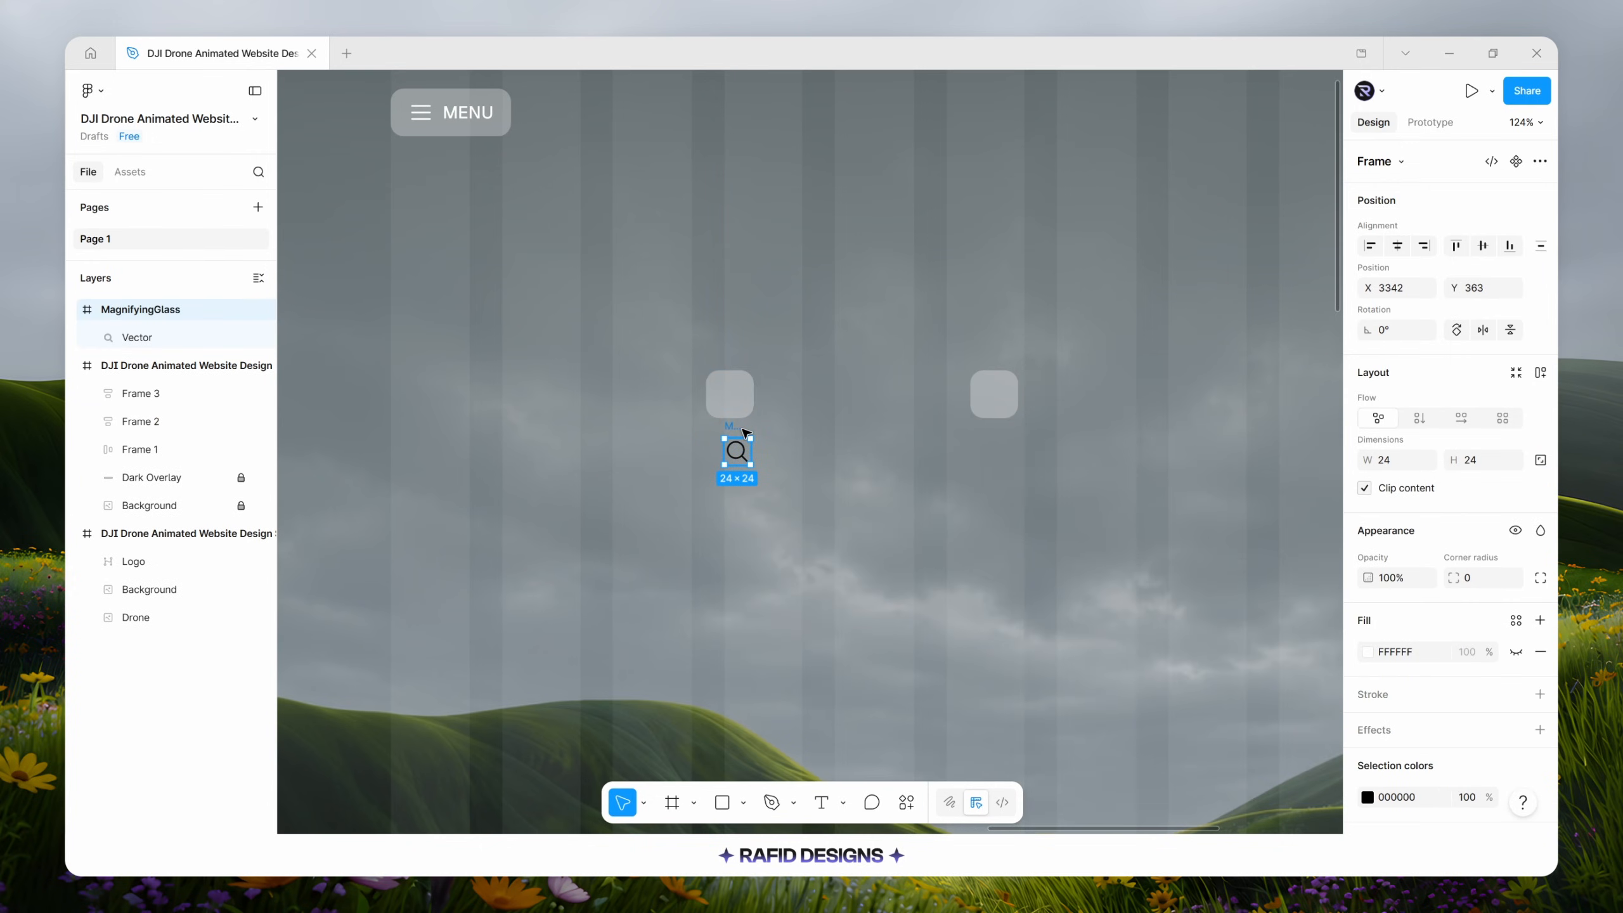
pyautogui.click(1367, 798)
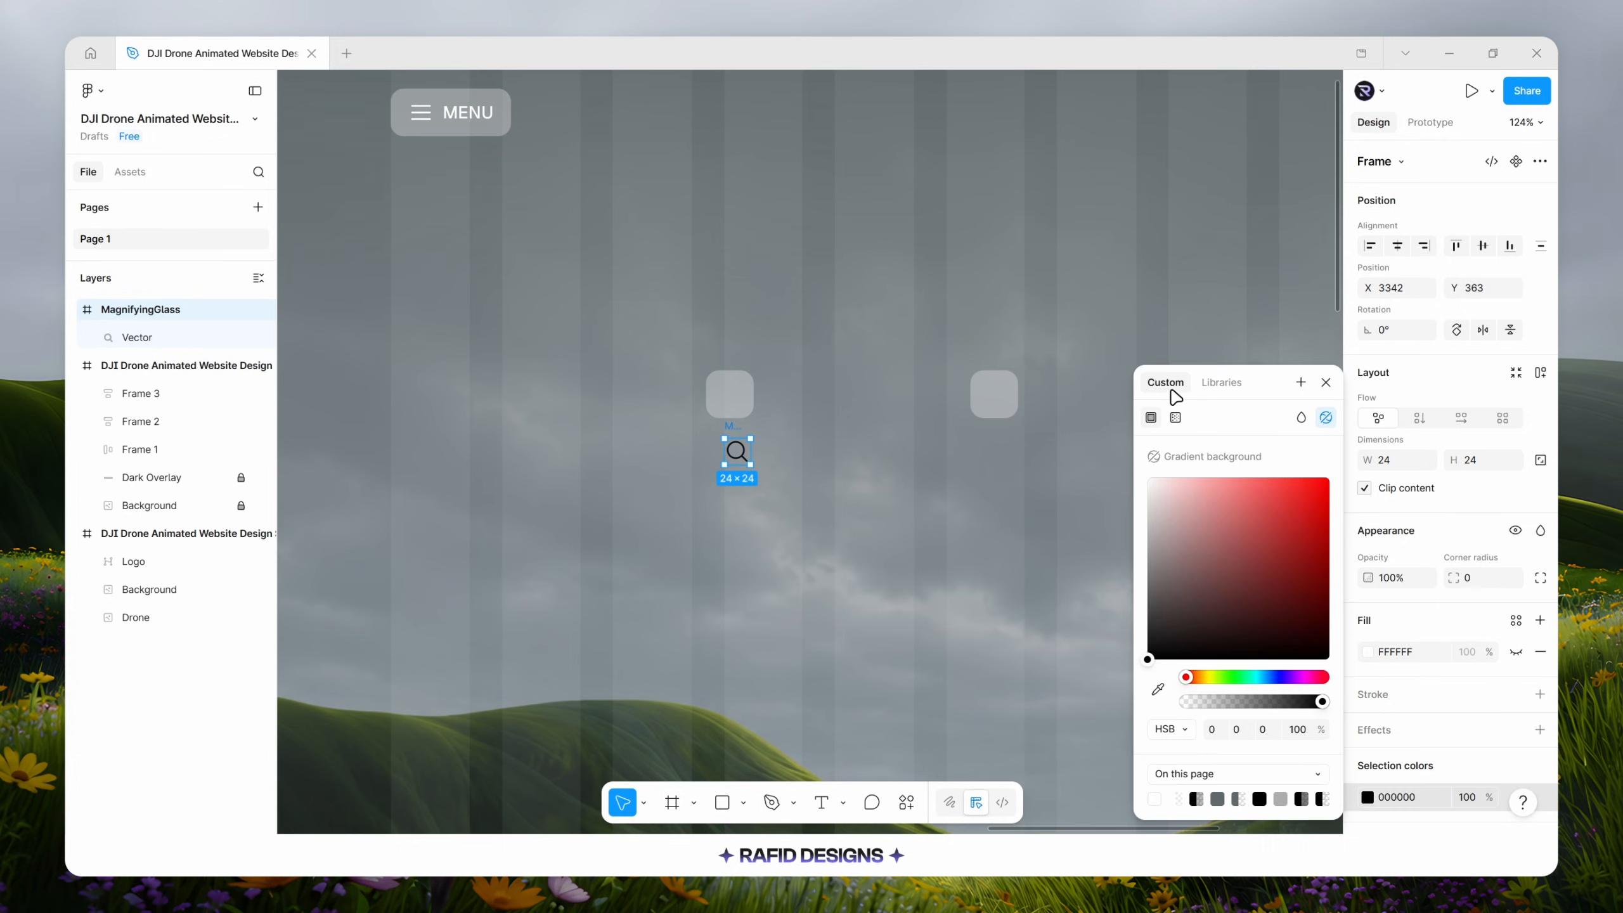
pyautogui.click(1221, 381)
pyautogui.click(1190, 492)
# Nest the magnifying glass icon in the first 44 × 44 glass frame and place that button beside the menu button.
pyautogui.moveTo(136, 310); pyautogui.dragTo(153, 389)
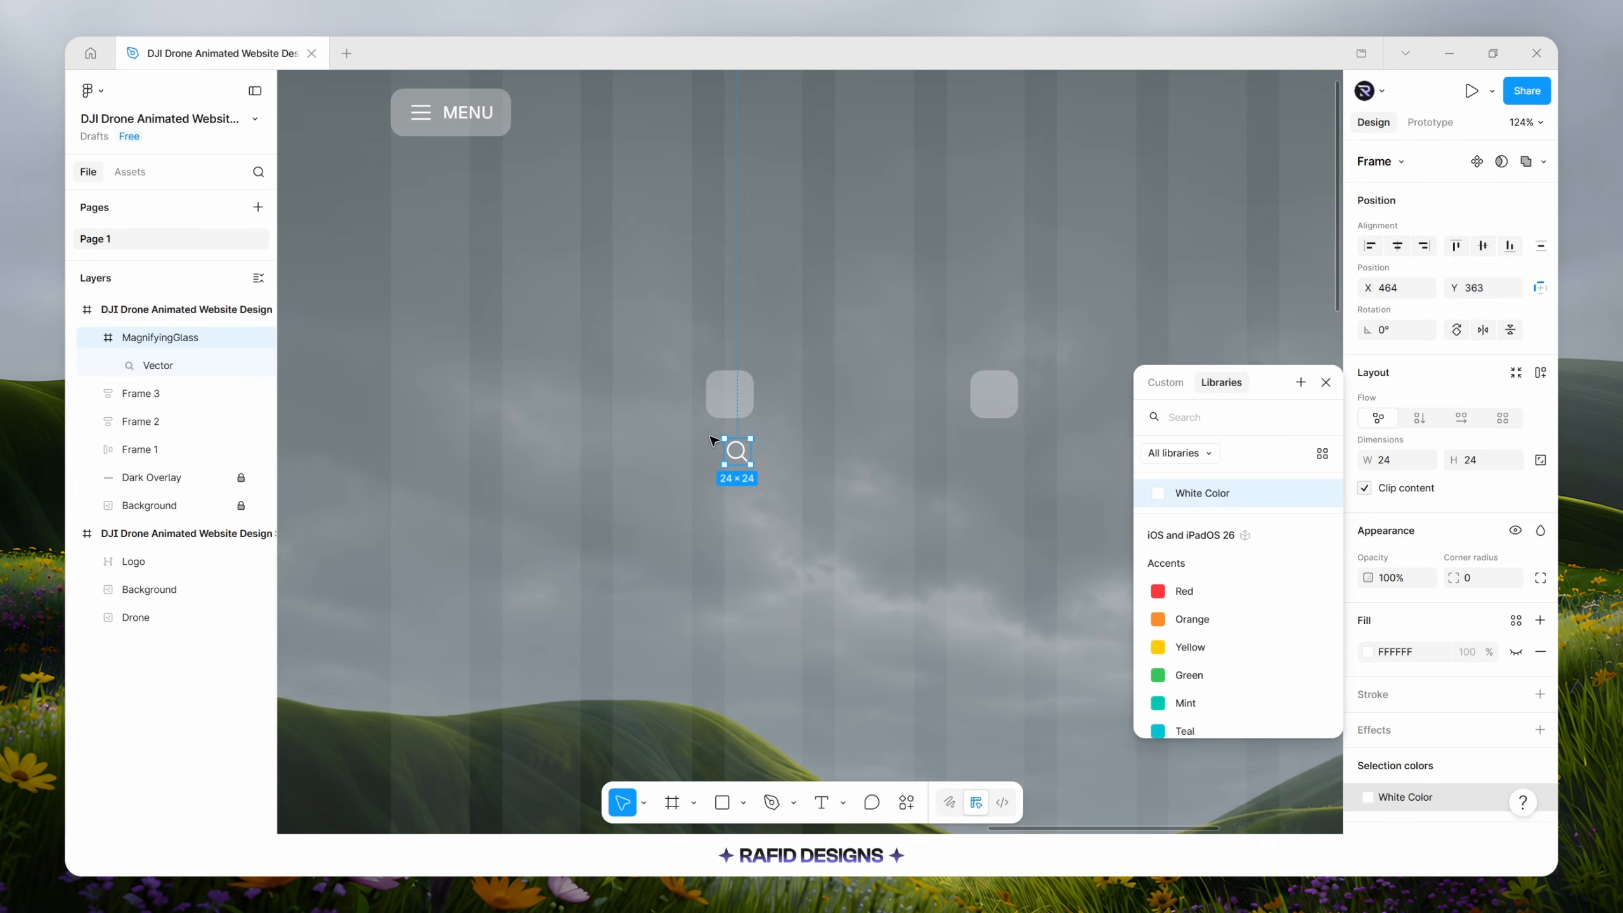
pyautogui.moveTo(737, 452); pyautogui.dragTo(559, 116)
pyautogui.scroll(-3, 913, 466)
# Wrap the menu and search buttons in one horizontal auto layout frame with a gap of 14.
pyautogui.keyDown('shift'); pyautogui.click(585, 215); pyautogui.keyUp('shift')
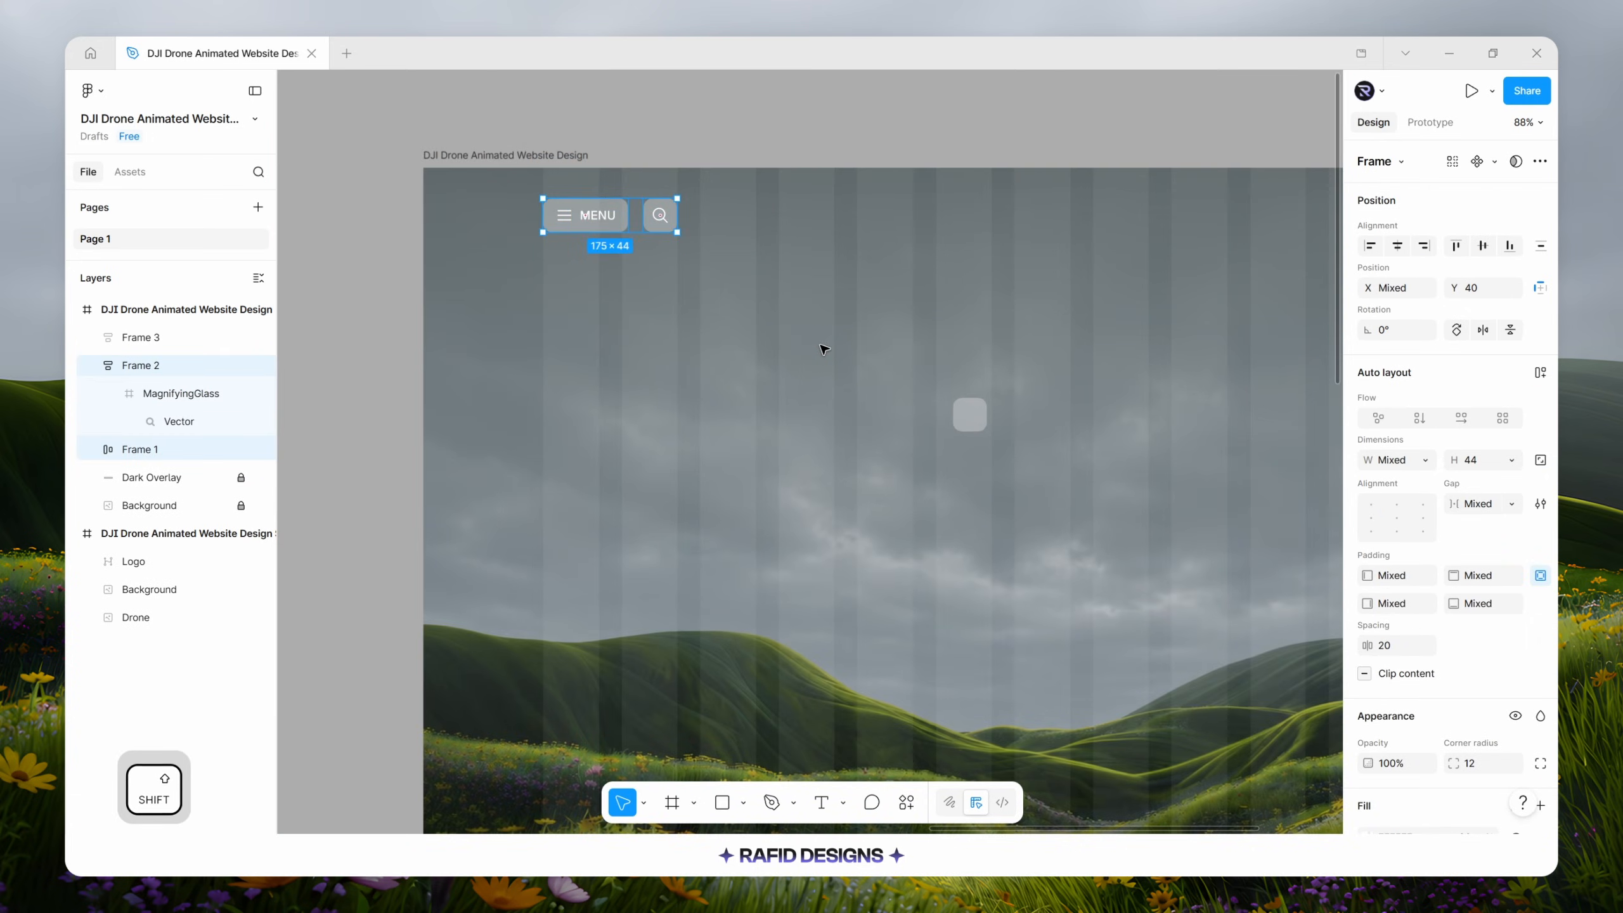
pyautogui.hotkey('shift', 'a')
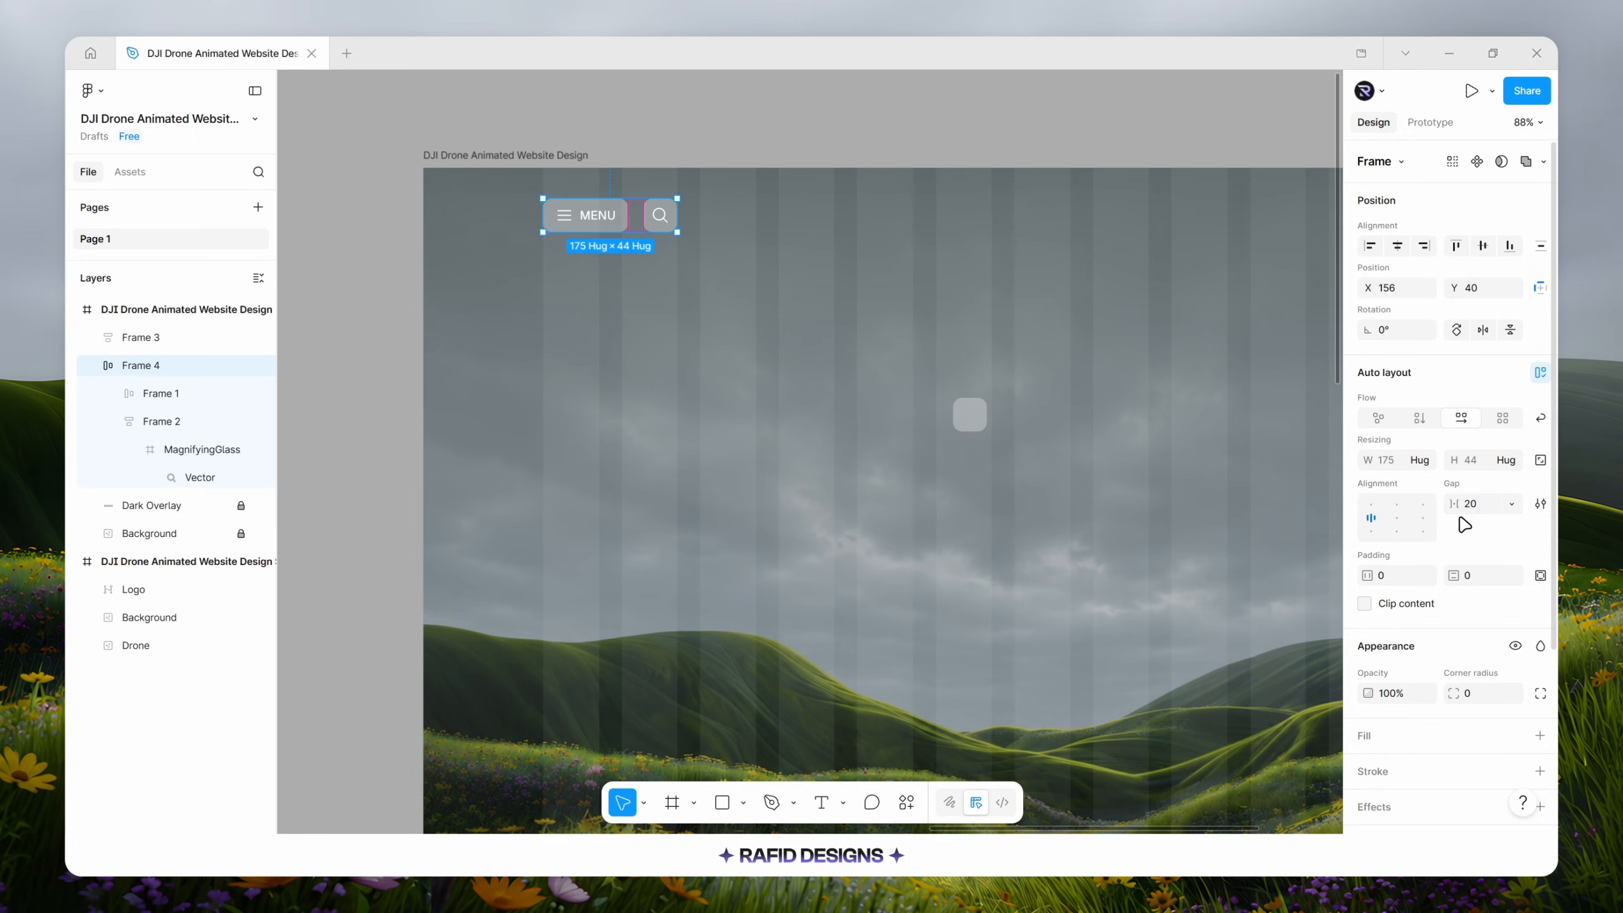
pyautogui.click(1477, 510)
pyautogui.write('14')
pyautogui.press('Return')
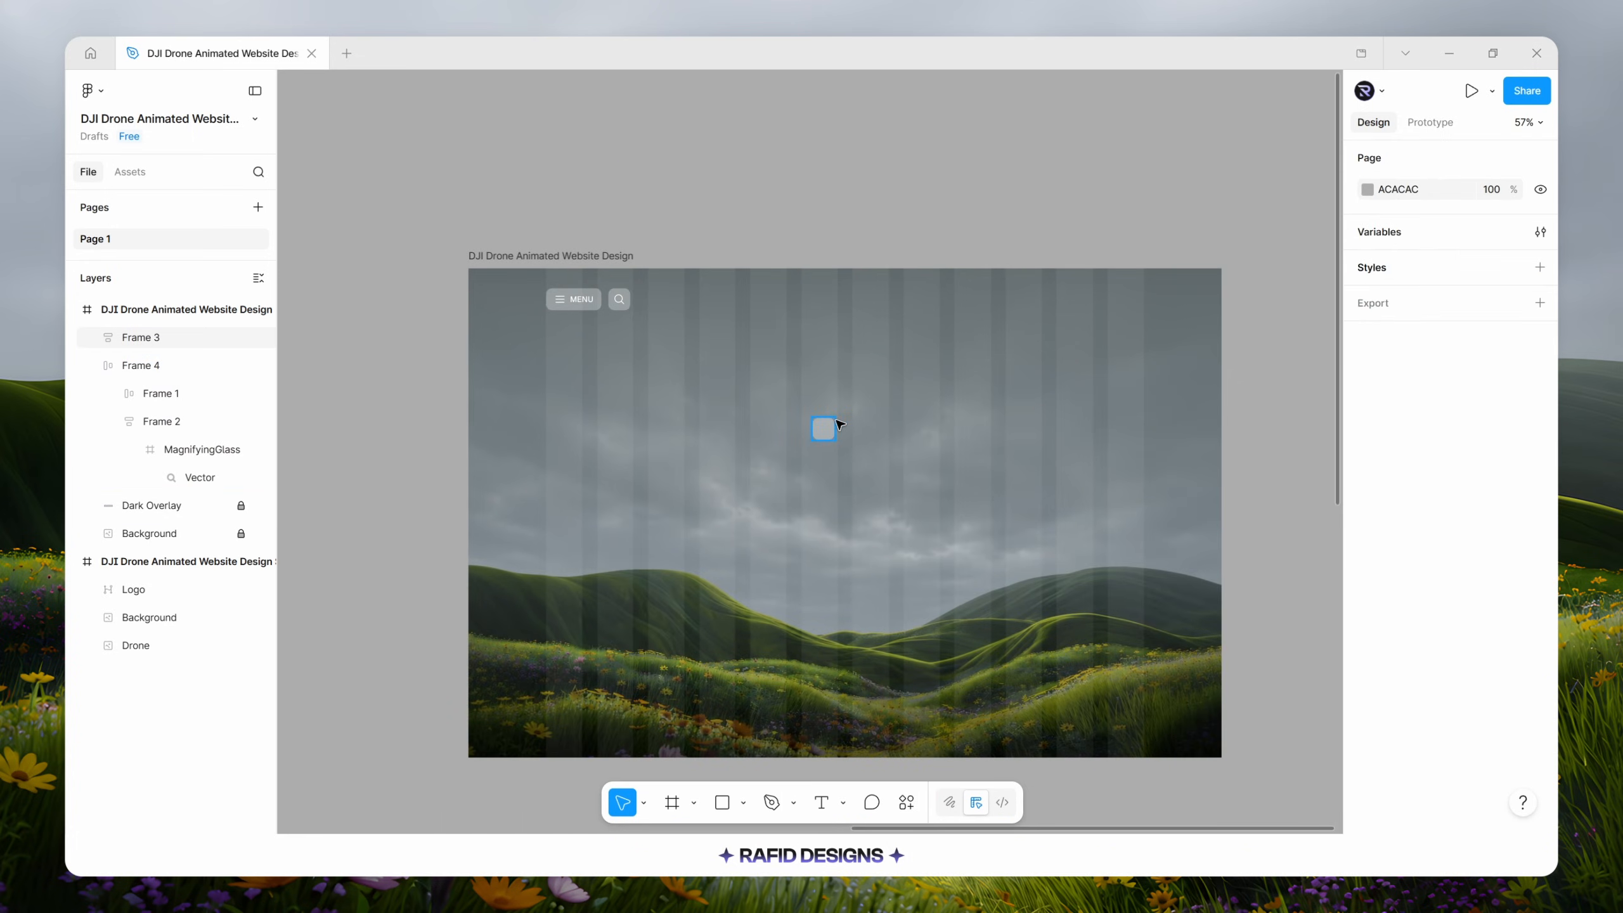
# Insert the regular Heart icon from Phosphor Icons near the remaining glass frame.
pyautogui.scroll(5, 831, 425)
pyautogui.hotkey('ctrl', 'k')
pyautogui.press('Return')
pyautogui.click(1086, 412)
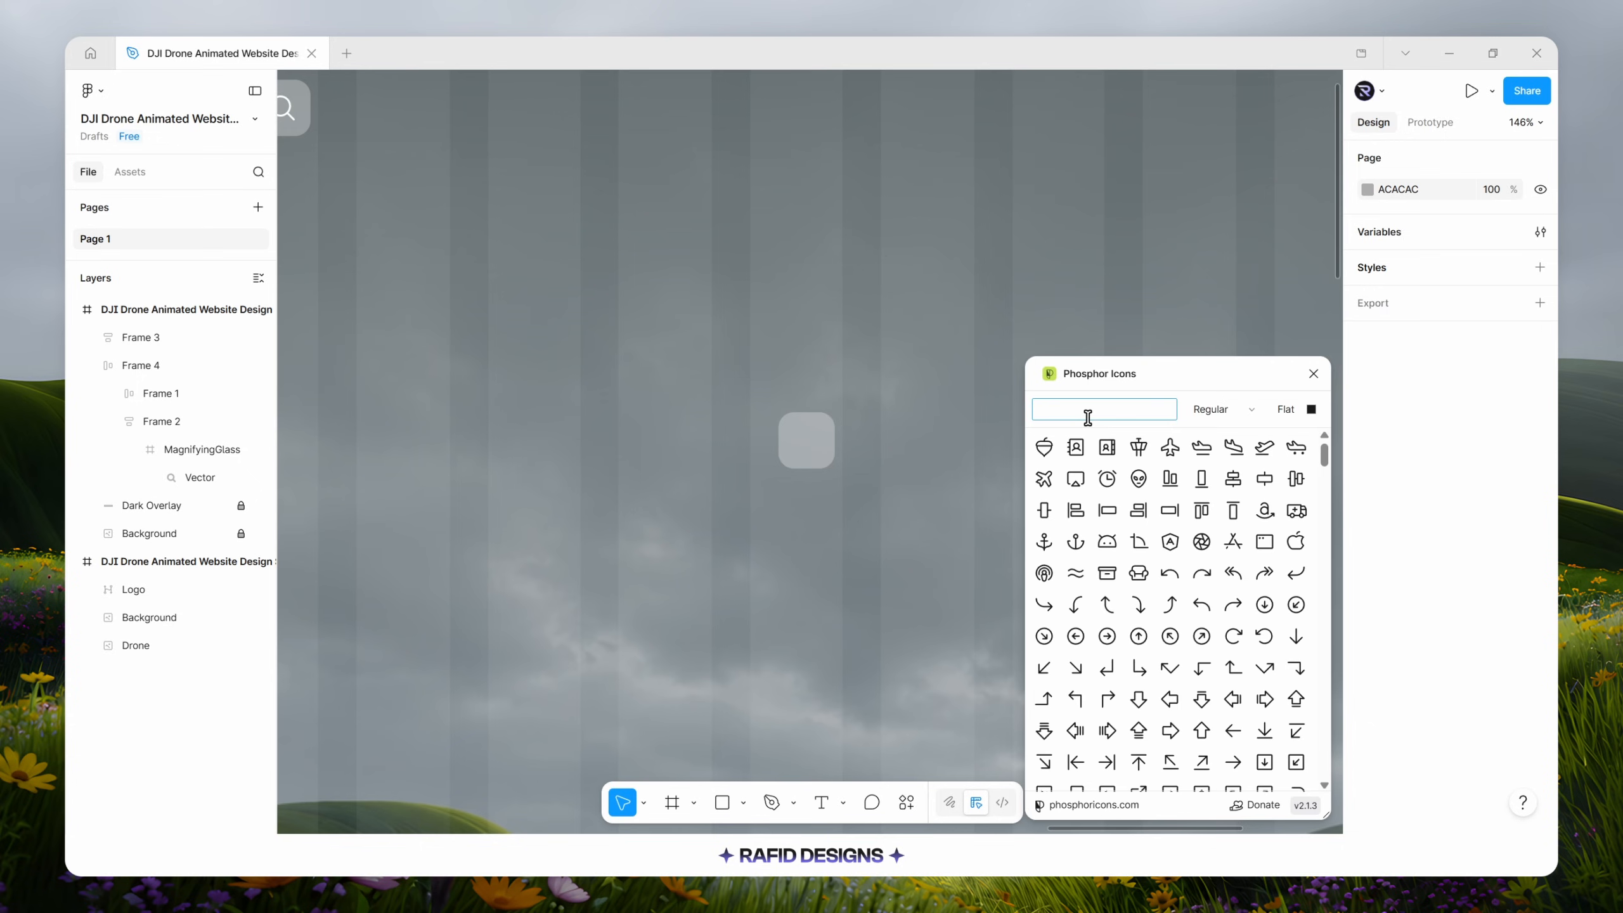
pyautogui.write('heart')
pyautogui.click(1044, 447)
# Insert the Bag and User icons from Phosphor Icons and close the plugin.
pyautogui.doubleClick(1089, 411)
pyautogui.write('bag')
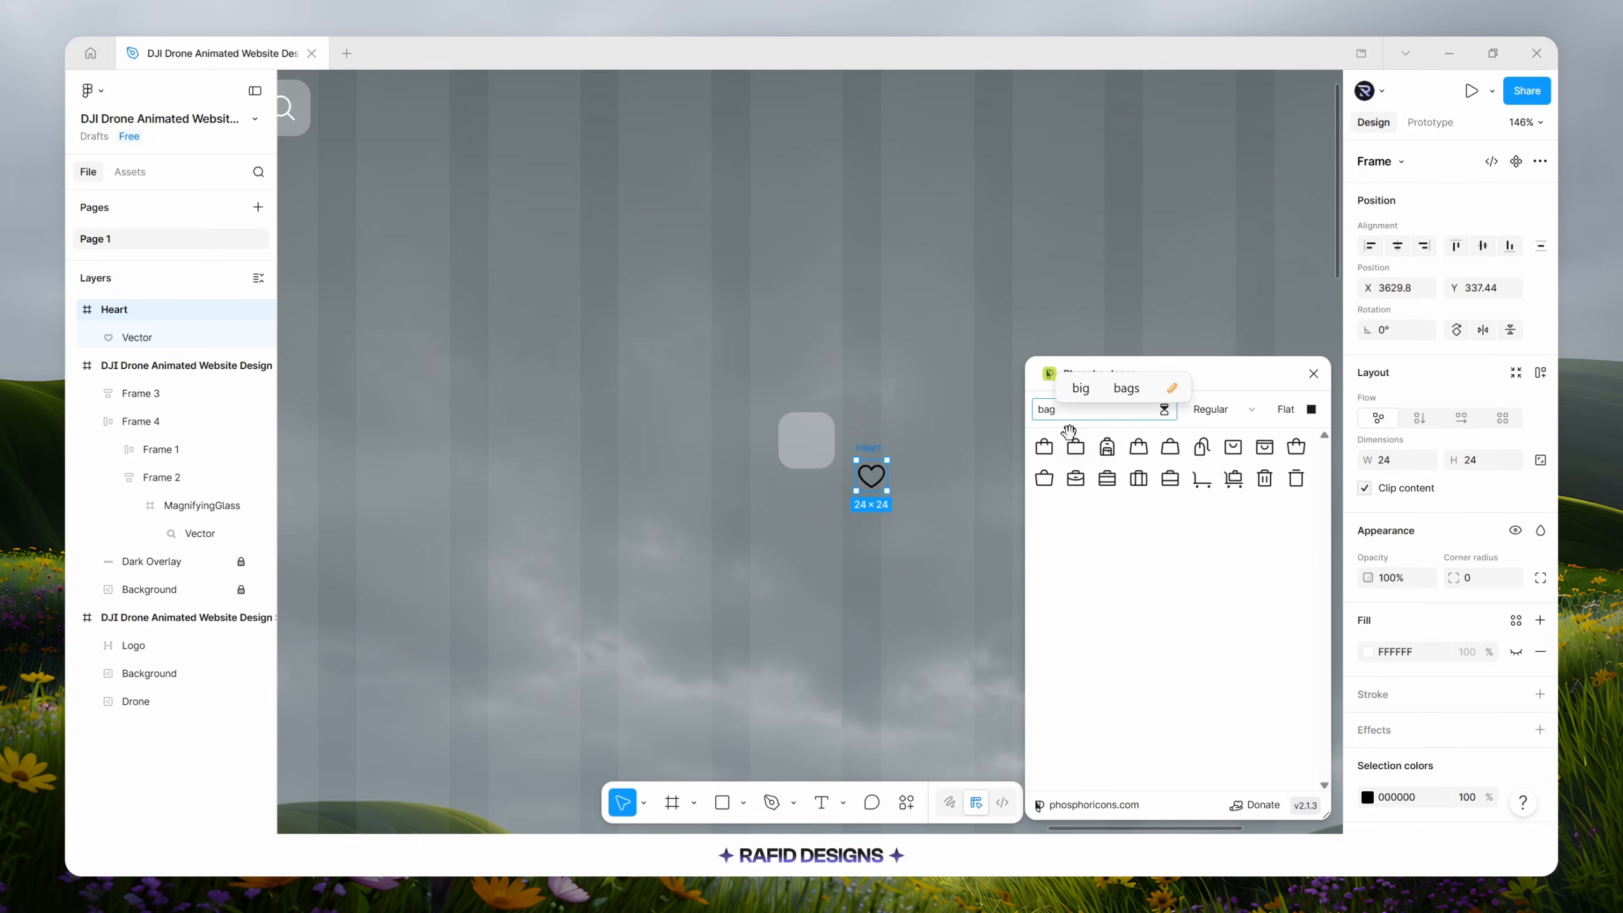
pyautogui.click(1045, 447)
pyautogui.doubleClick(1075, 409)
pyautogui.write('user')
pyautogui.click(1044, 447)
pyautogui.click(1313, 373)
# Line up the bag and user icons beside the heart and apply the White Color style to all three.
pyautogui.moveTo(916, 498); pyautogui.dragTo(978, 450)
pyautogui.moveTo(898, 526); pyautogui.dragTo(1042, 450)
pyautogui.keyDown('shift'); pyautogui.click(898, 450); pyautogui.keyUp('shift')
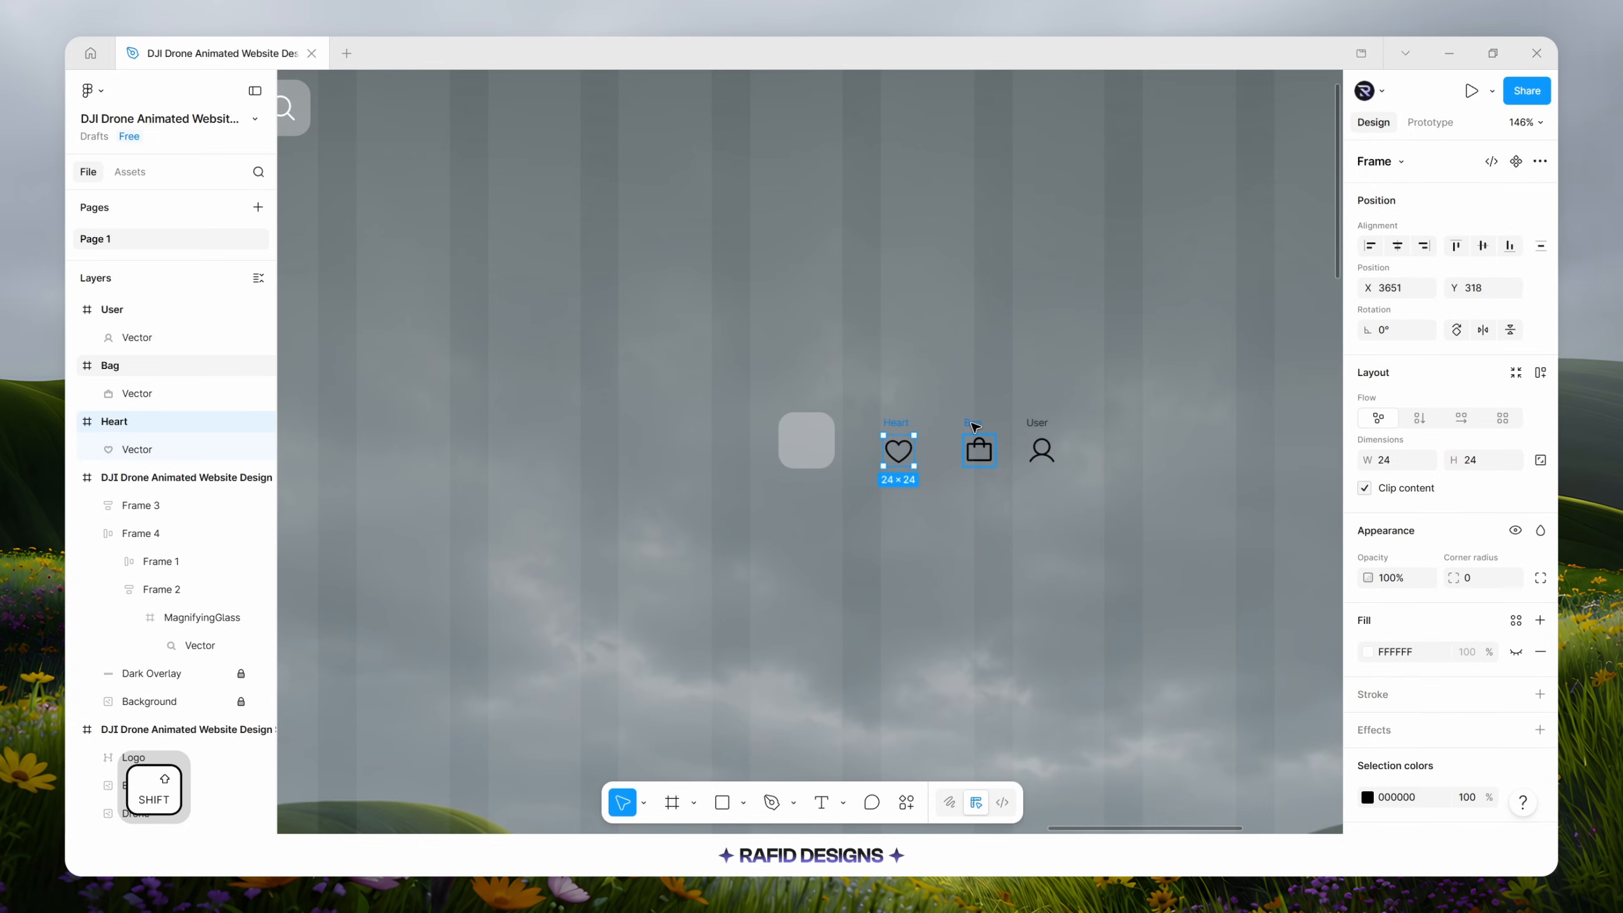
pyautogui.keyDown('shift'); pyautogui.click(978, 450); pyautogui.keyUp('shift')
pyautogui.click(1368, 749)
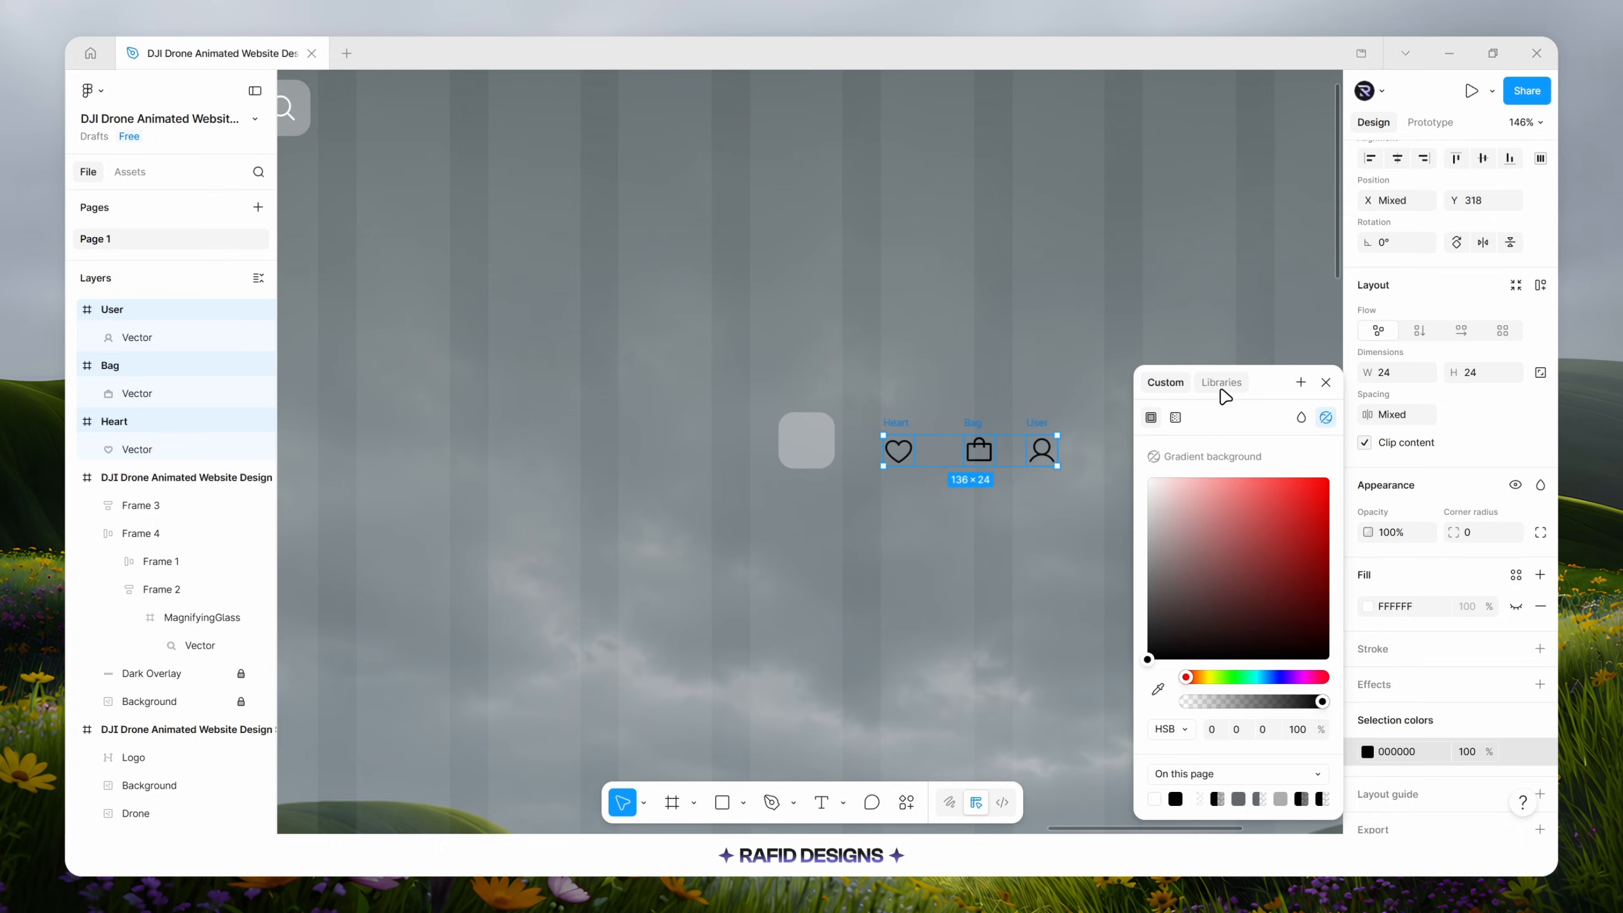
pyautogui.click(1221, 381)
pyautogui.click(1201, 492)
# Move the heart, bag and user icons into the hero and nest them in the remaining glass frame.
pyautogui.moveTo(138, 428); pyautogui.dragTo(141, 493)
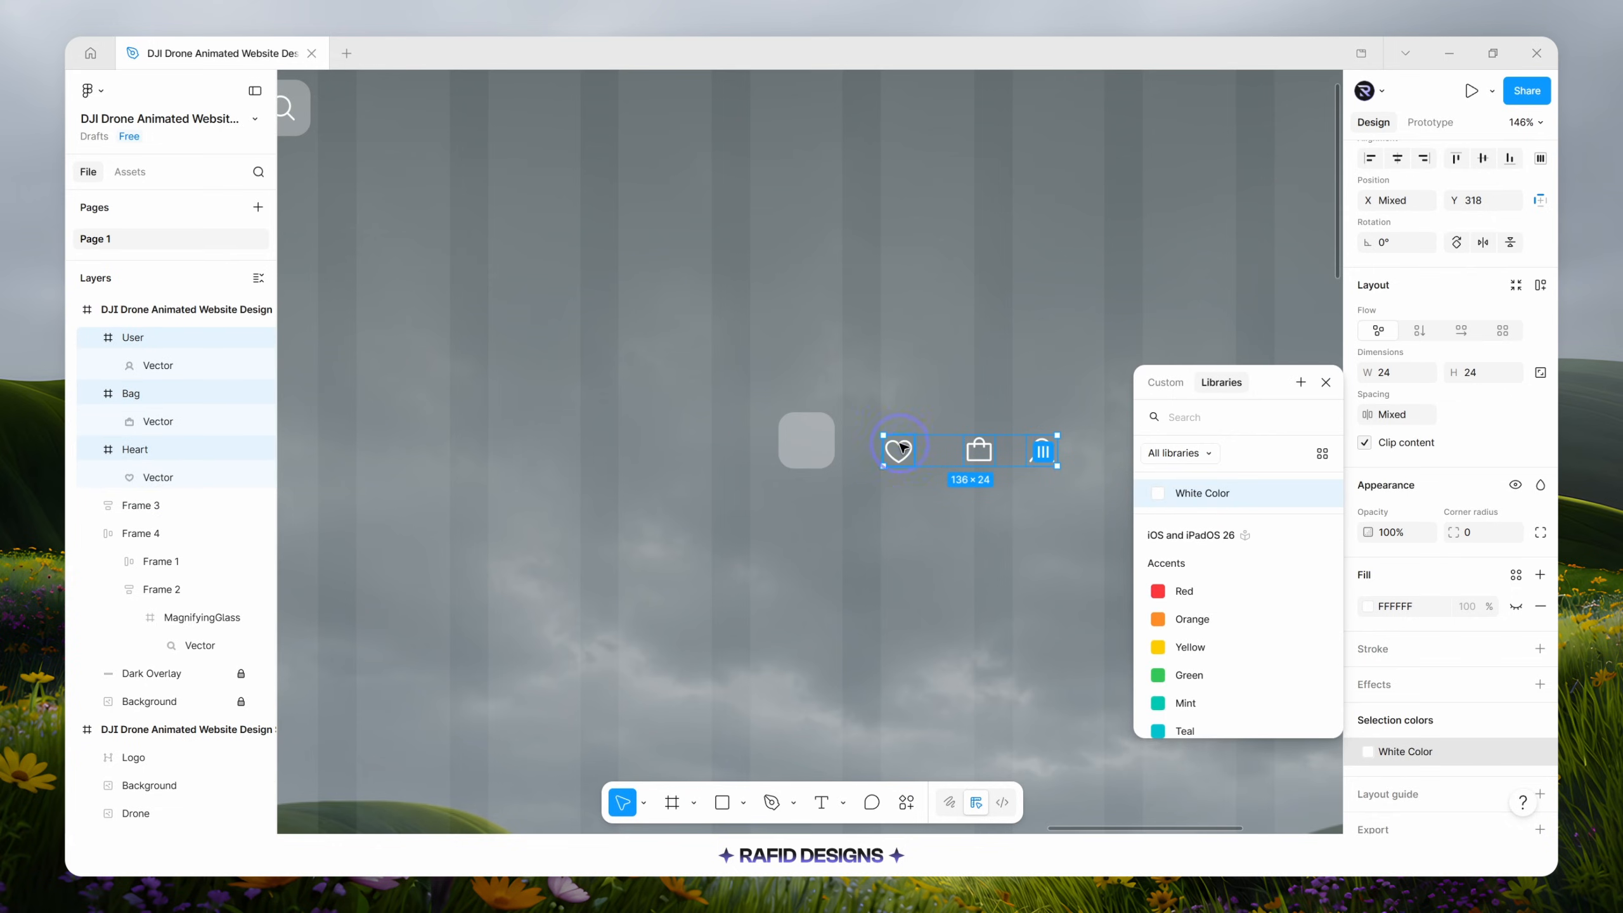
pyautogui.moveTo(901, 447); pyautogui.dragTo(806, 440)
pyautogui.click(913, 482)
pyautogui.click(825, 442)
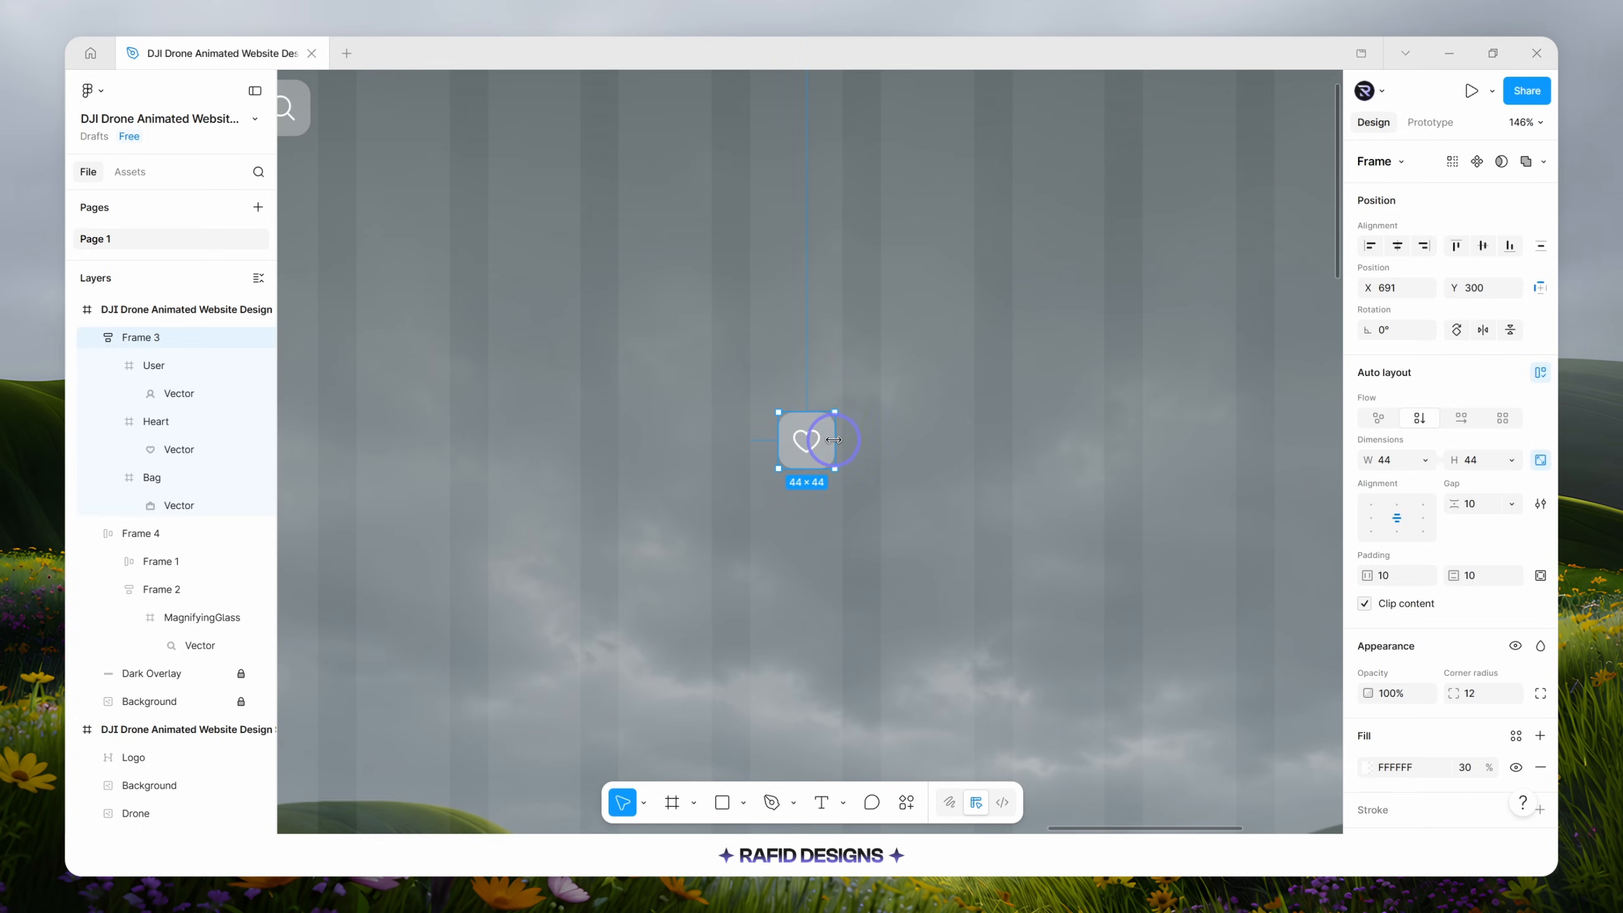
# Switch the three-icon frame to horizontal flow and make its width hug the contents.
pyautogui.click(1461, 420)
pyautogui.click(1425, 459)
pyautogui.click(1361, 477)
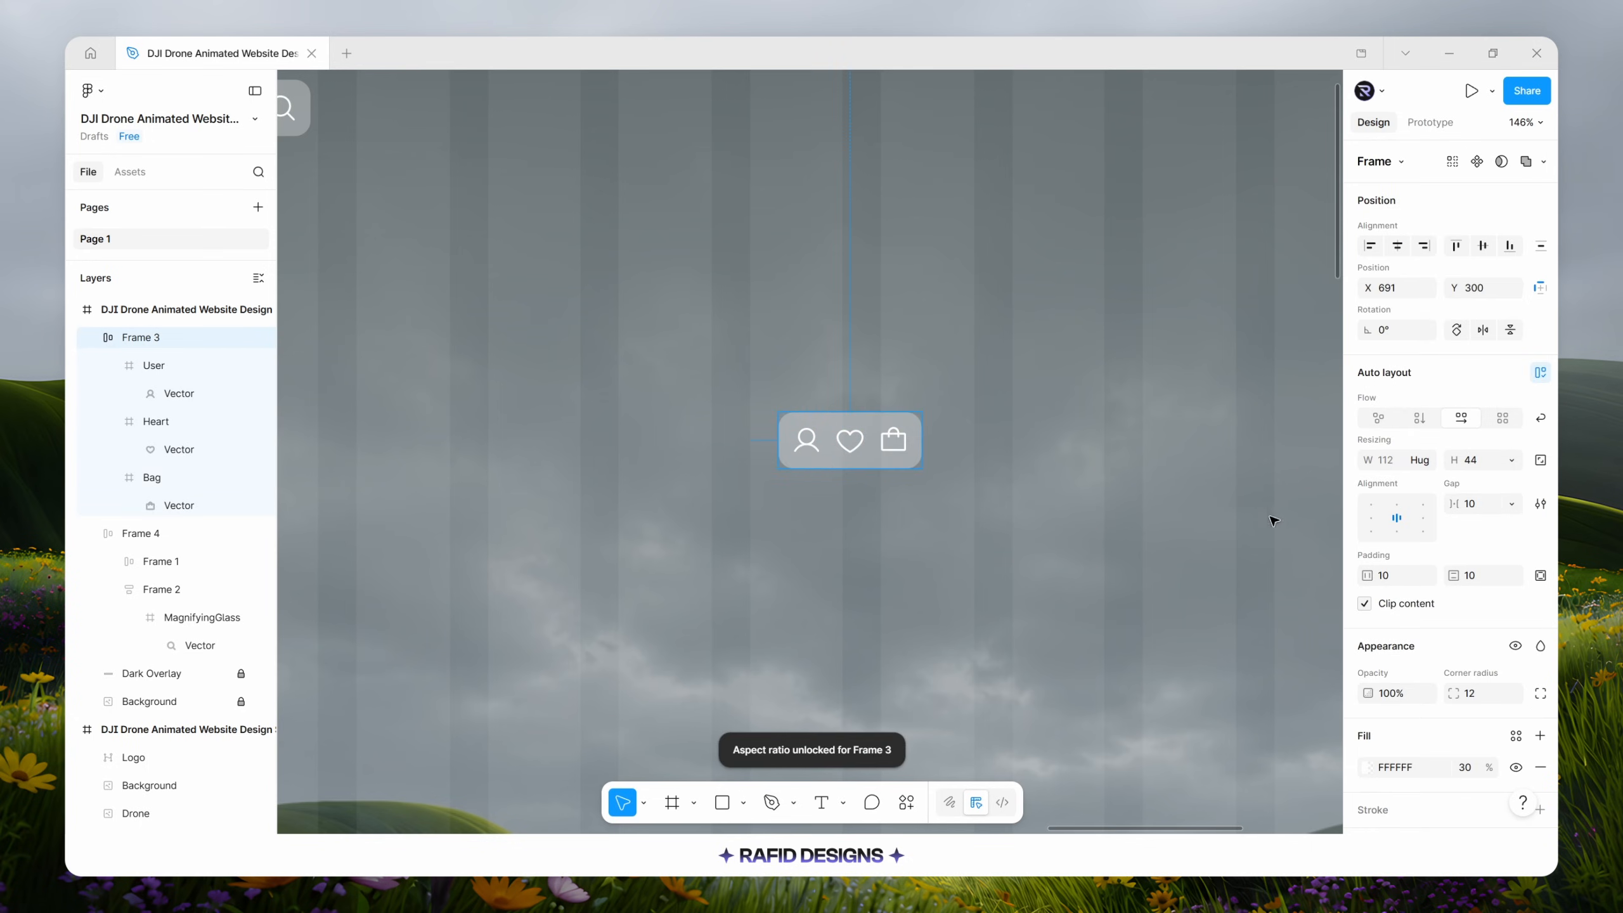
# Set the three-icon frame's gap to 20 and increase its horizontal padding.
pyautogui.click(1472, 505)
pyautogui.write('20')
pyautogui.press('Return')
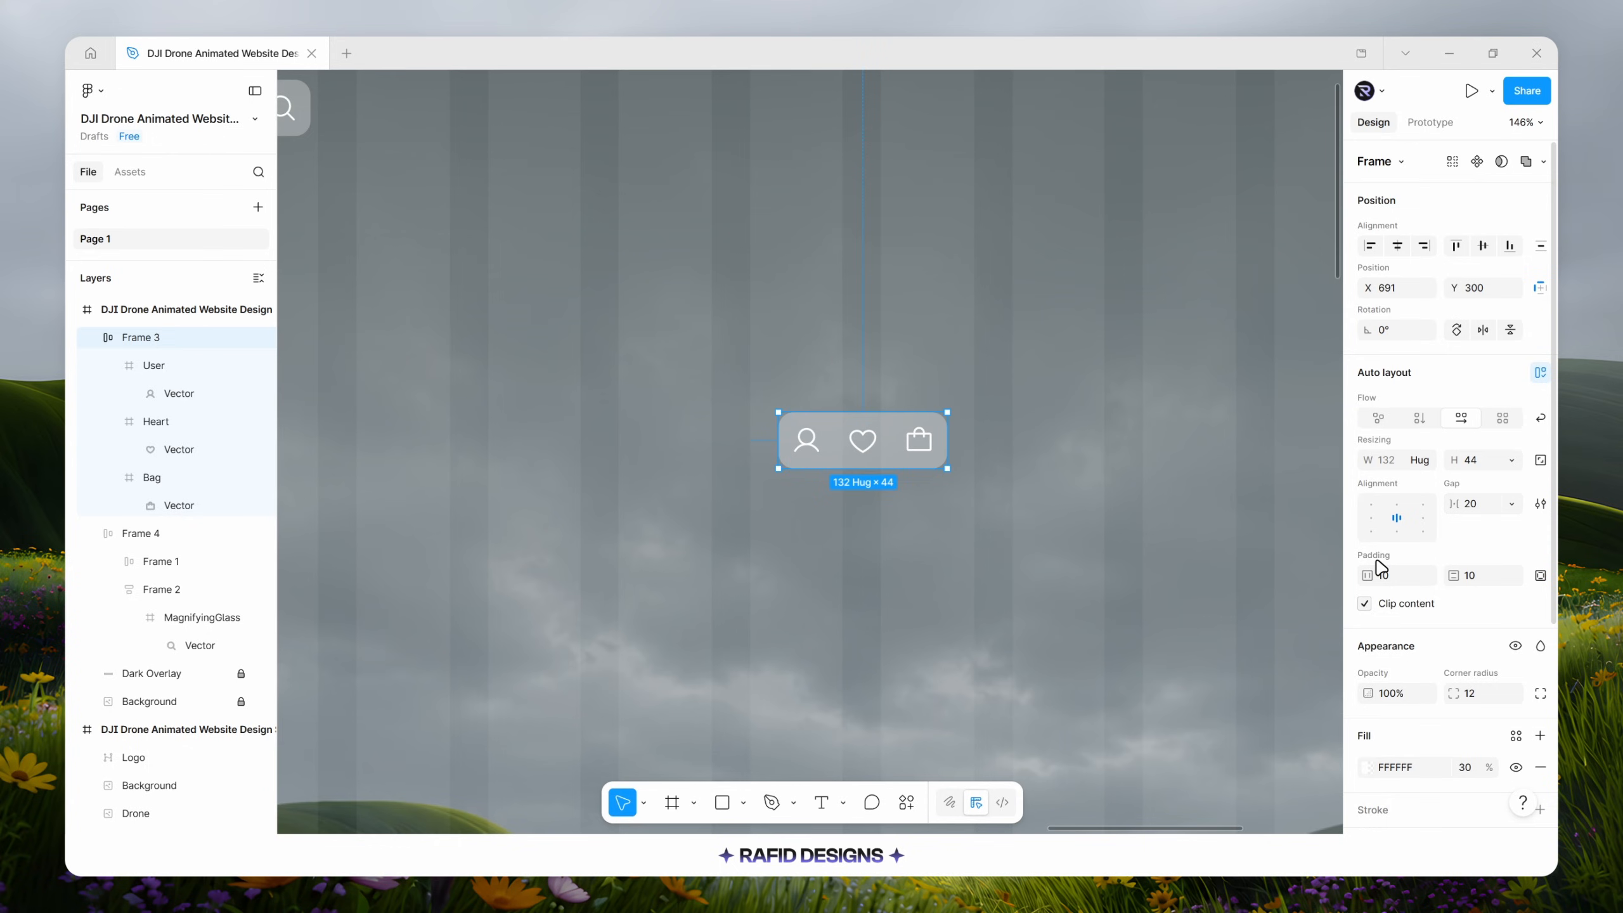
pyautogui.click(1386, 578)
pyautogui.press('Return')
pyautogui.scroll(-1, 1389, 579)
pyautogui.click(866, 564)
# Move the three-icon frame to the right end of the column guide, level with the menu button.
pyautogui.scroll(-4, 783, 561)
pyautogui.click(808, 513)
pyautogui.moveTo(808, 513); pyautogui.dragTo(1071, 378)
pyautogui.press('alt')
pyautogui.press('Down')
pyautogui.press('Down')
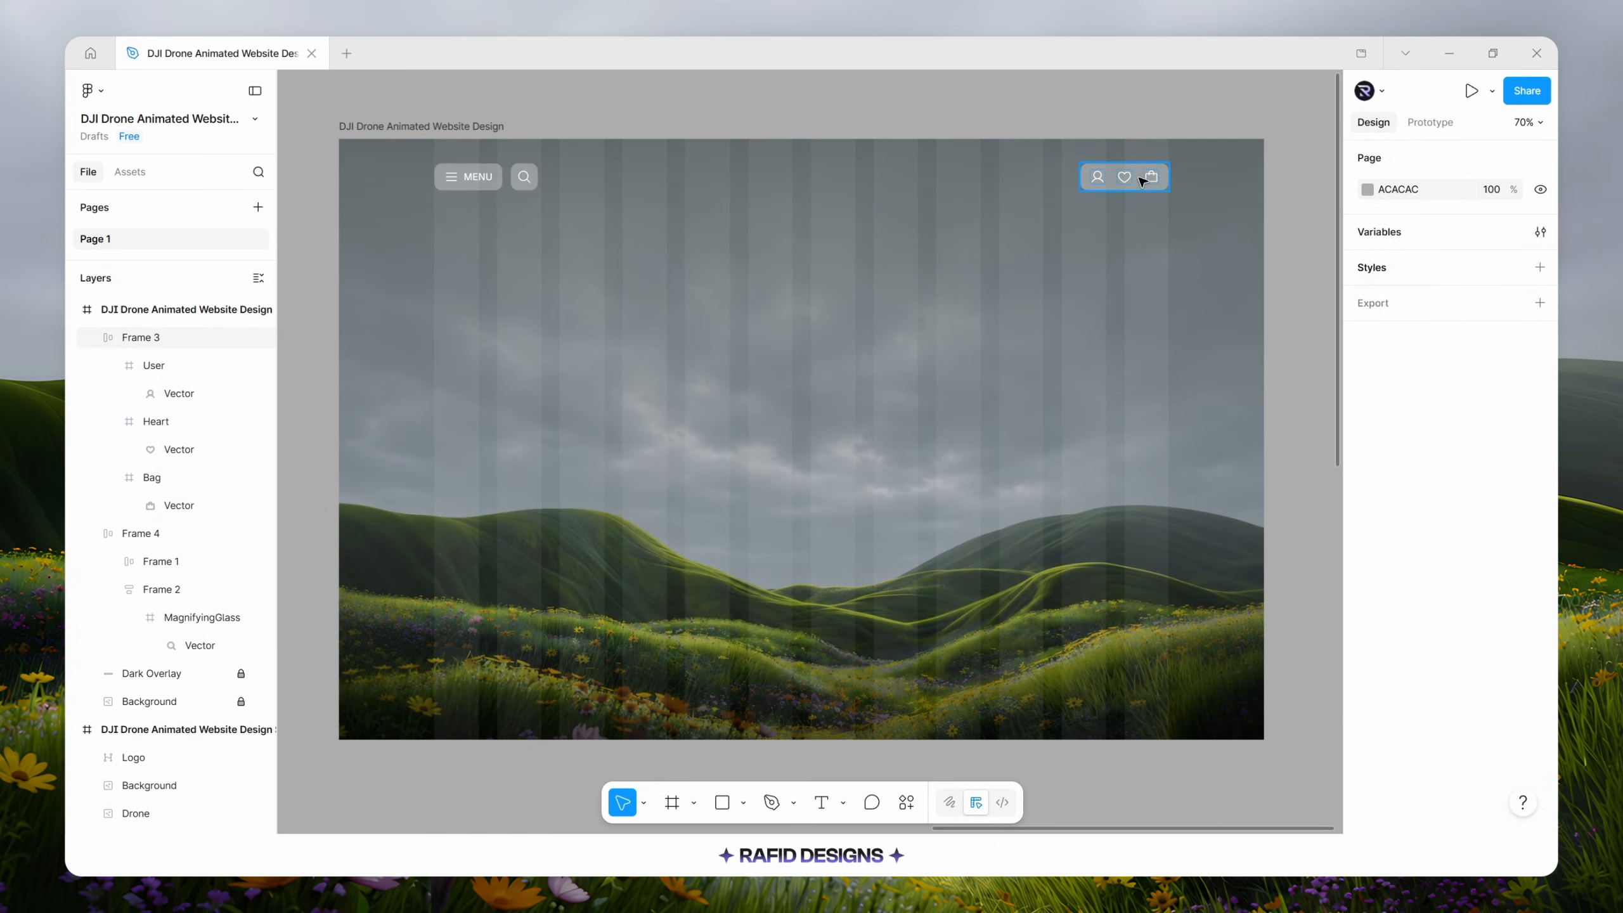
# Reorder the icons in the three-icon frame to heart, bag, user.
pyautogui.doubleClick(1128, 180)
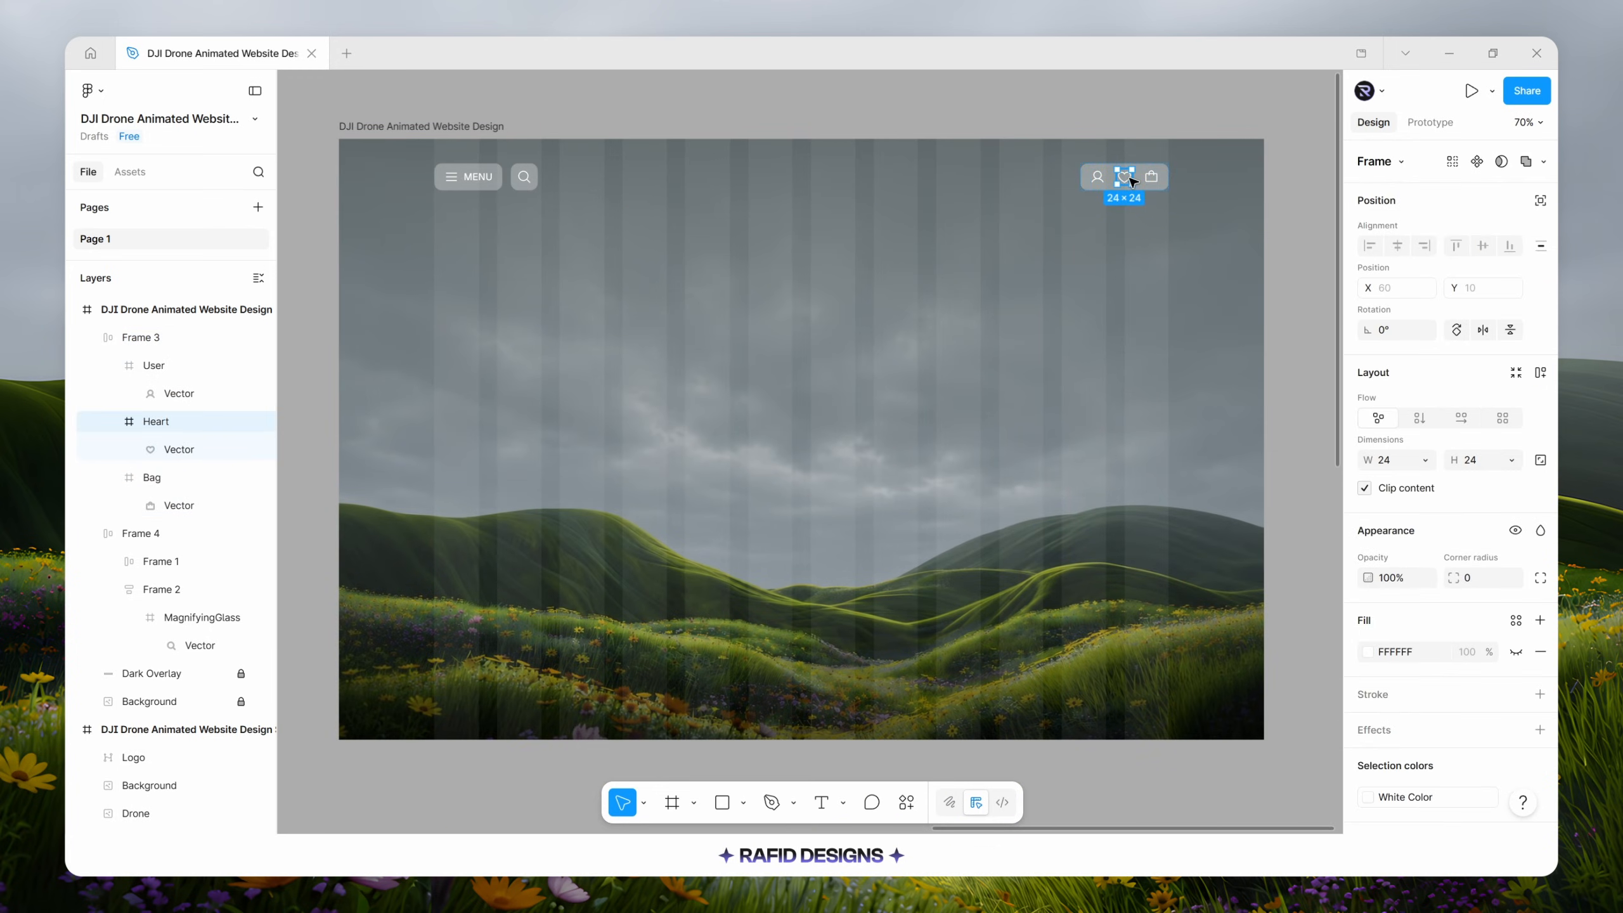
pyautogui.press('Left')
pyautogui.click(1125, 179)
pyautogui.press('Right')
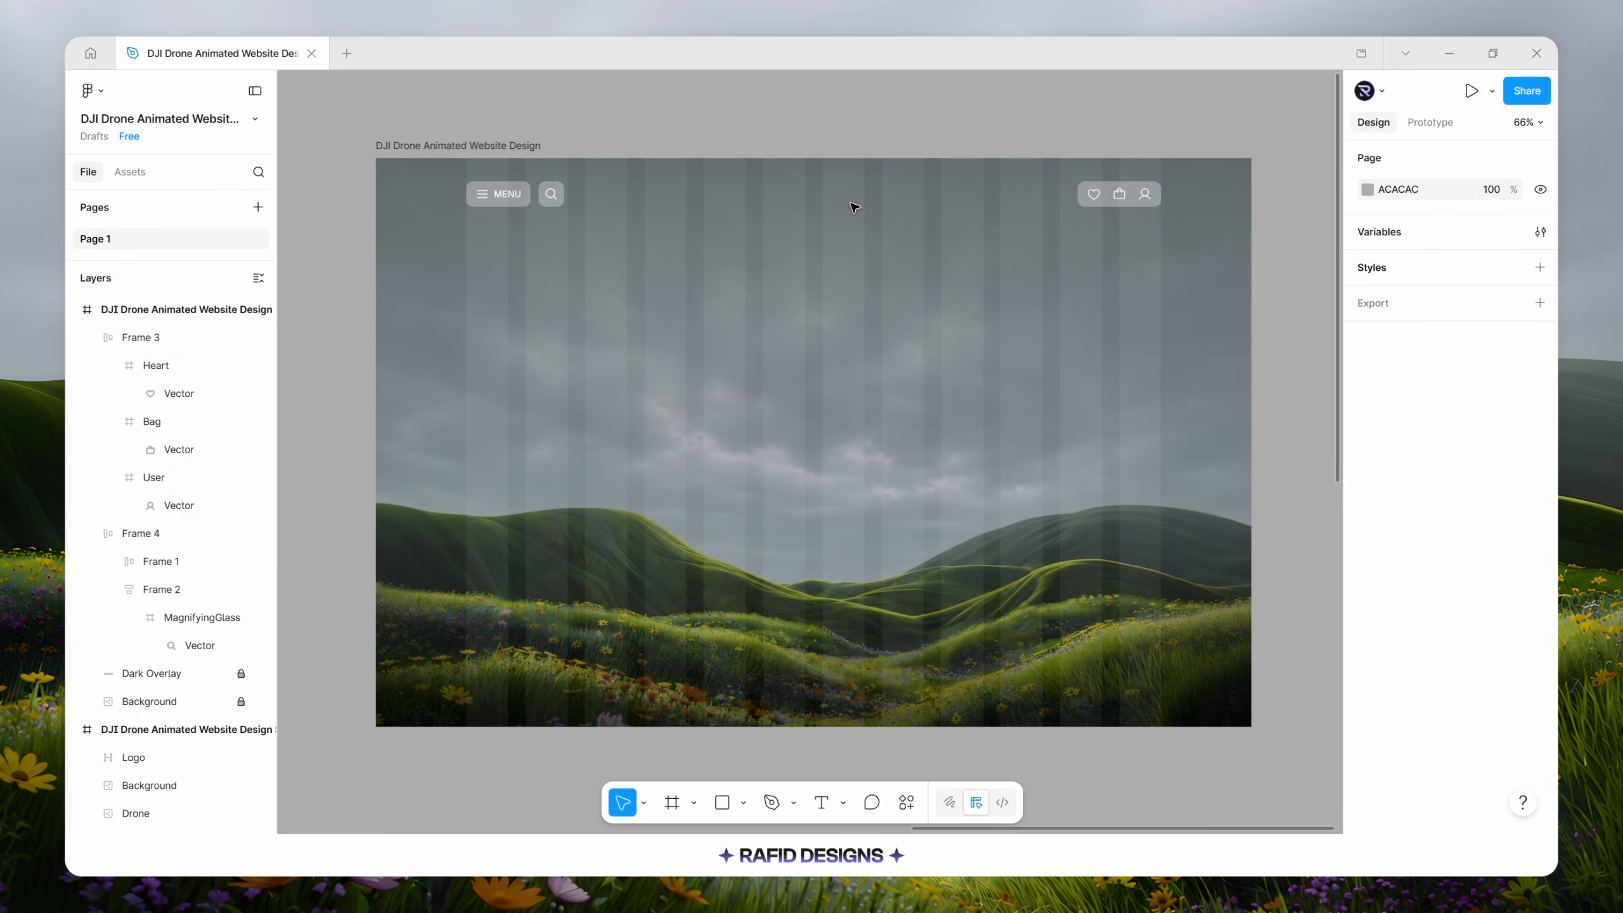
# Copy the DJI logo from the design system frame and paste it into the hero frame.
pyautogui.scroll(-3, 941, 216)
pyautogui.scroll(1, 684, 216)
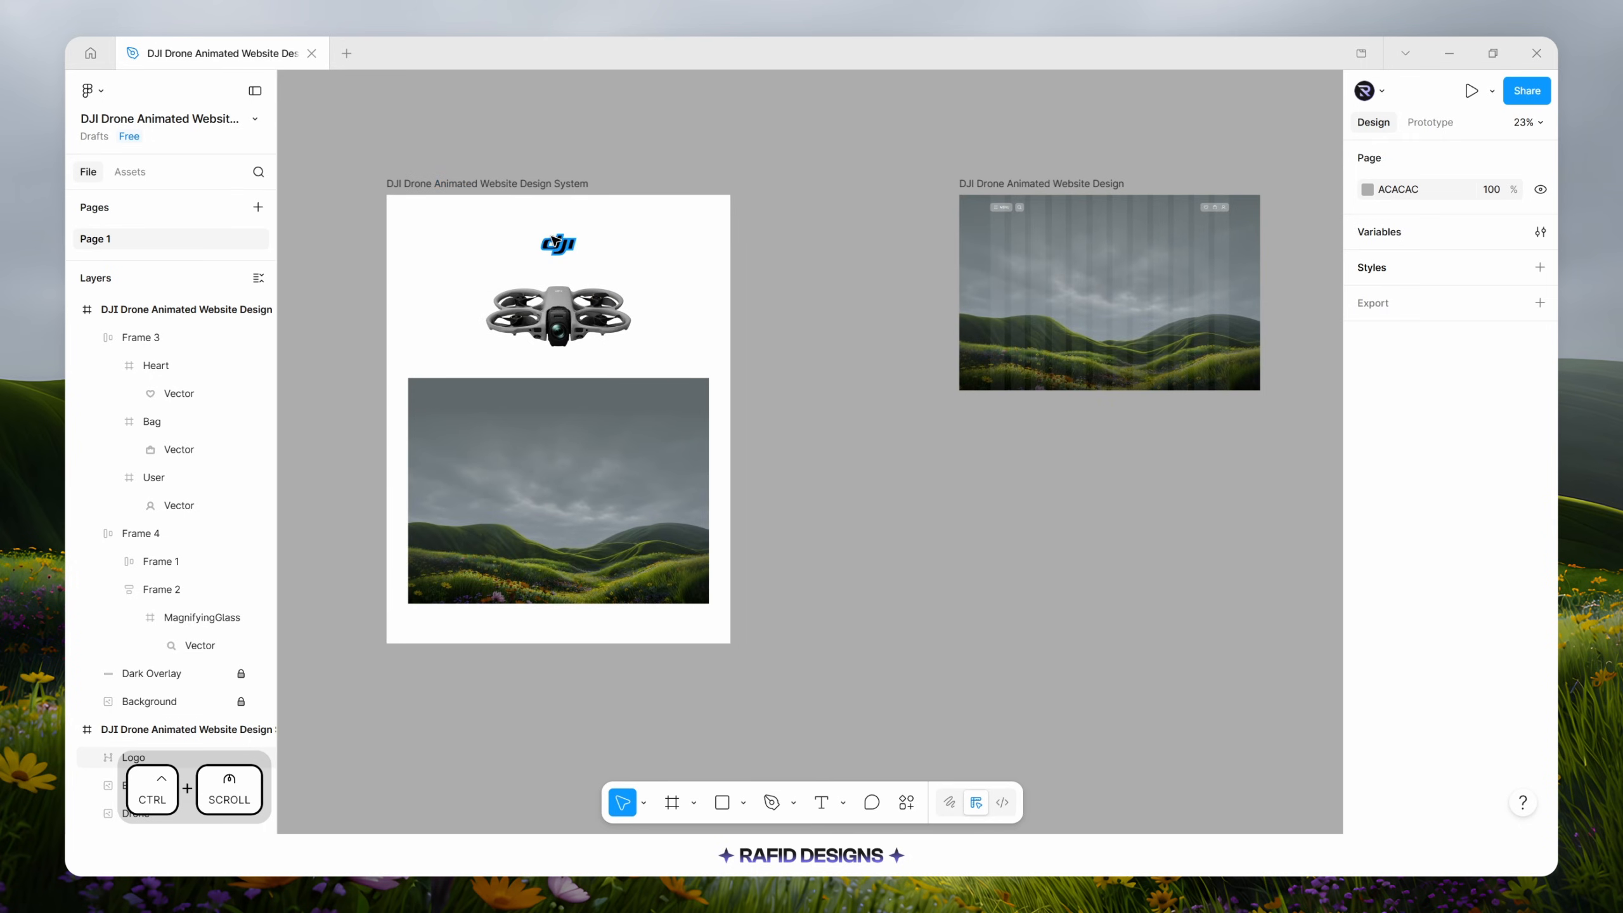
pyautogui.click(560, 245)
pyautogui.hotkey('ctrl', 'c')
pyautogui.scroll(-1, 596, 243)
pyautogui.scroll(4, 881, 216)
pyautogui.click(748, 283)
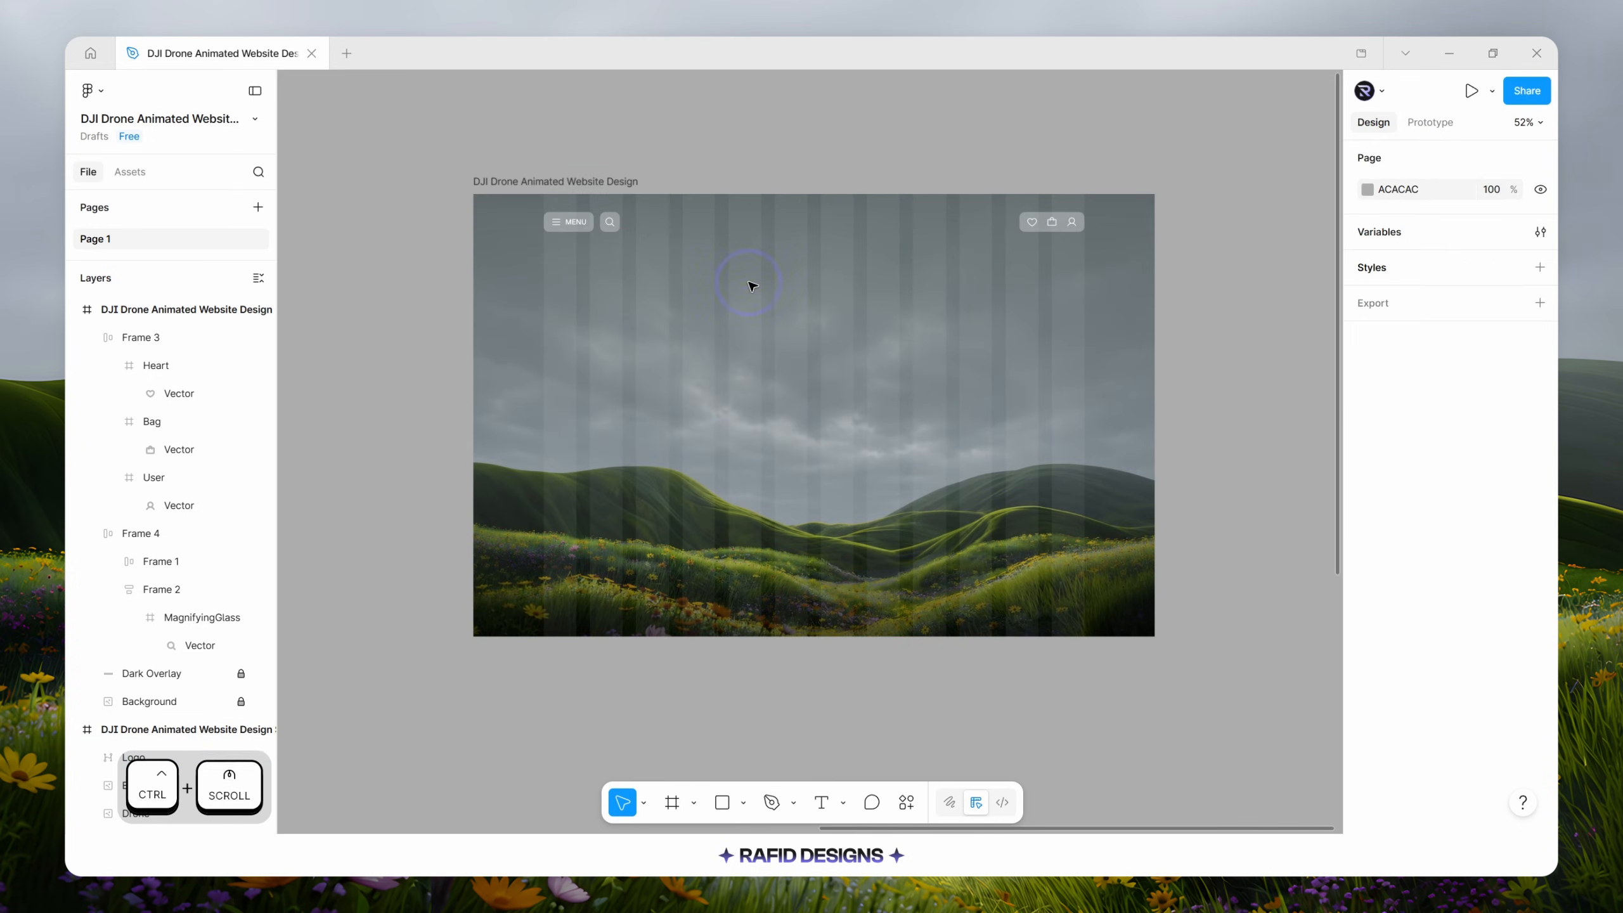
pyautogui.hotkey('ctrl', 'v')
pyautogui.scroll(1, 811, 324)
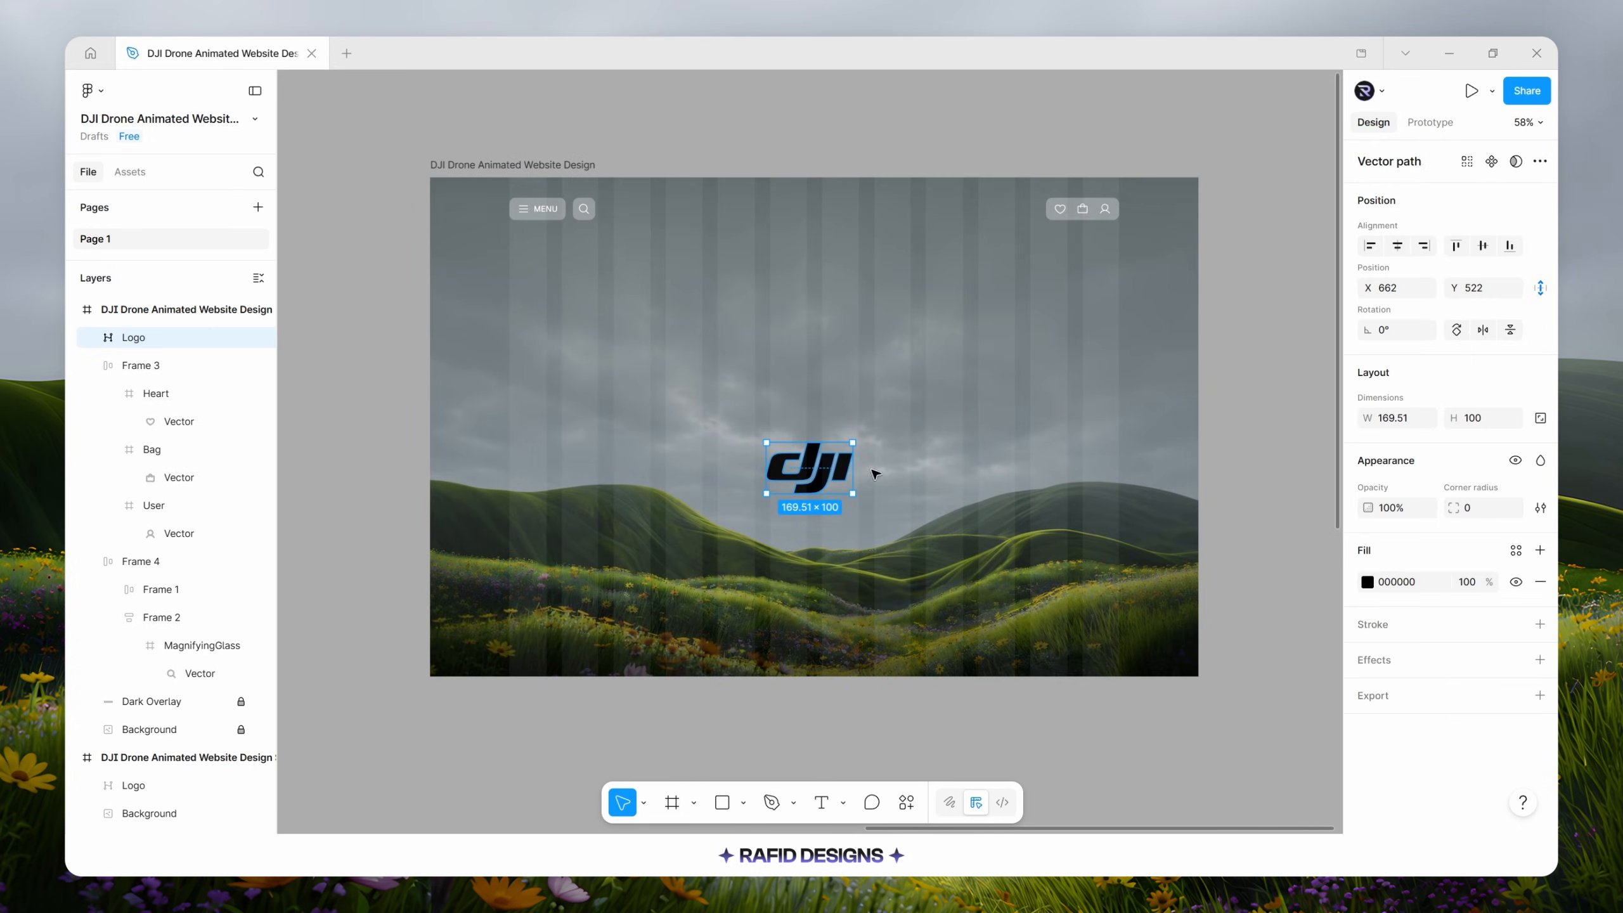
# Apply the White Color style to the pasted logo and scale it proportionally to a height of 44.
pyautogui.click(1369, 582)
pyautogui.click(1221, 382)
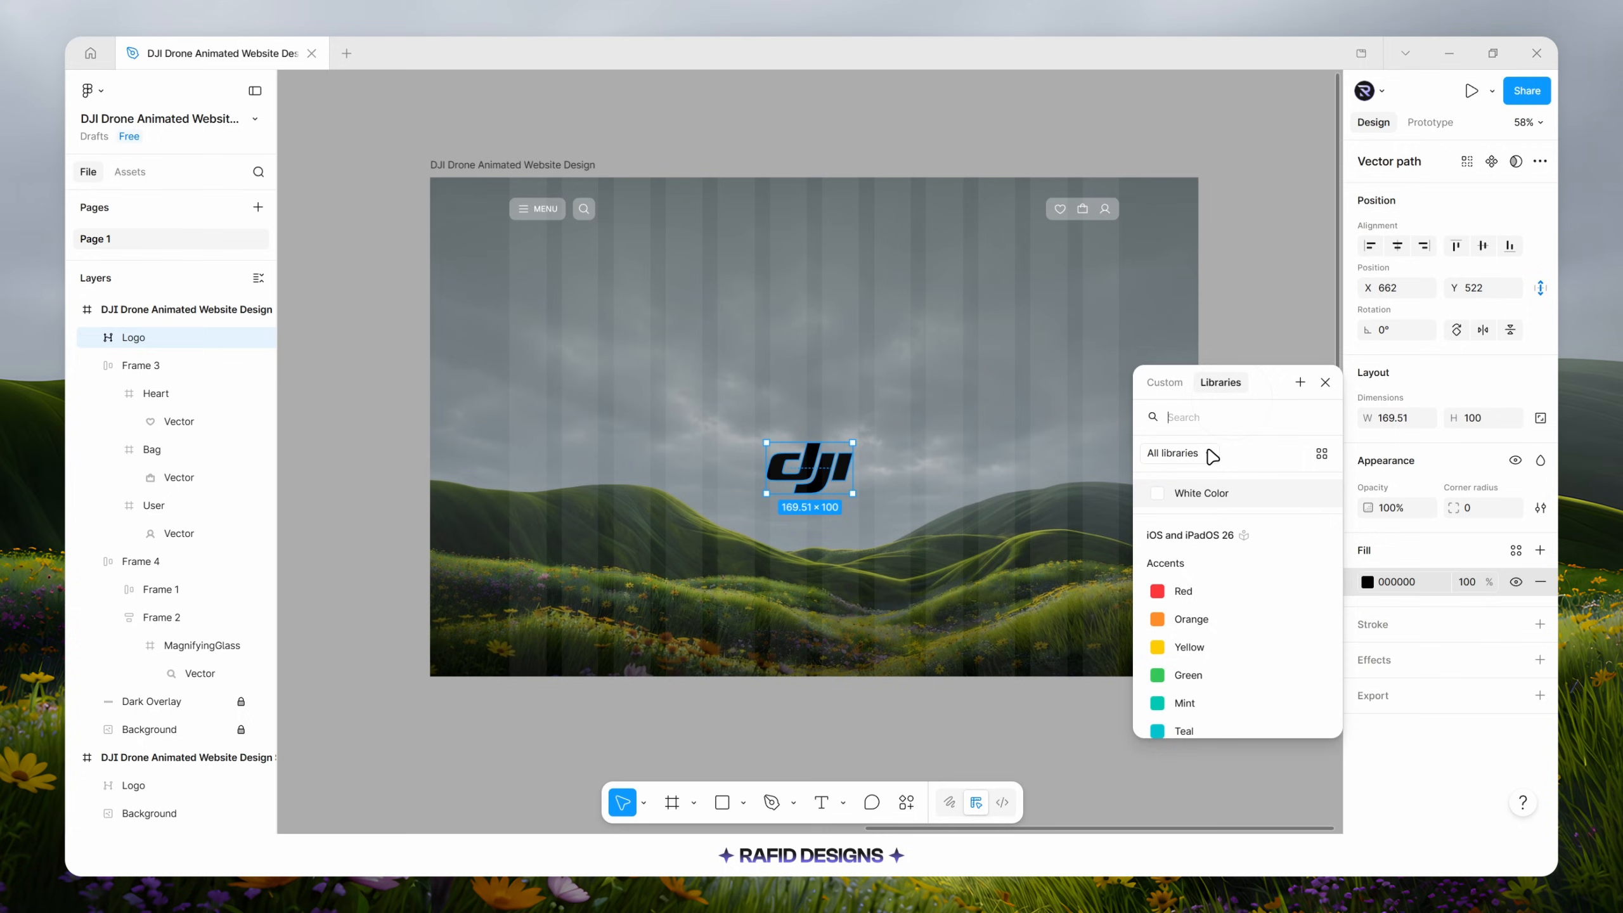
pyautogui.click(1194, 494)
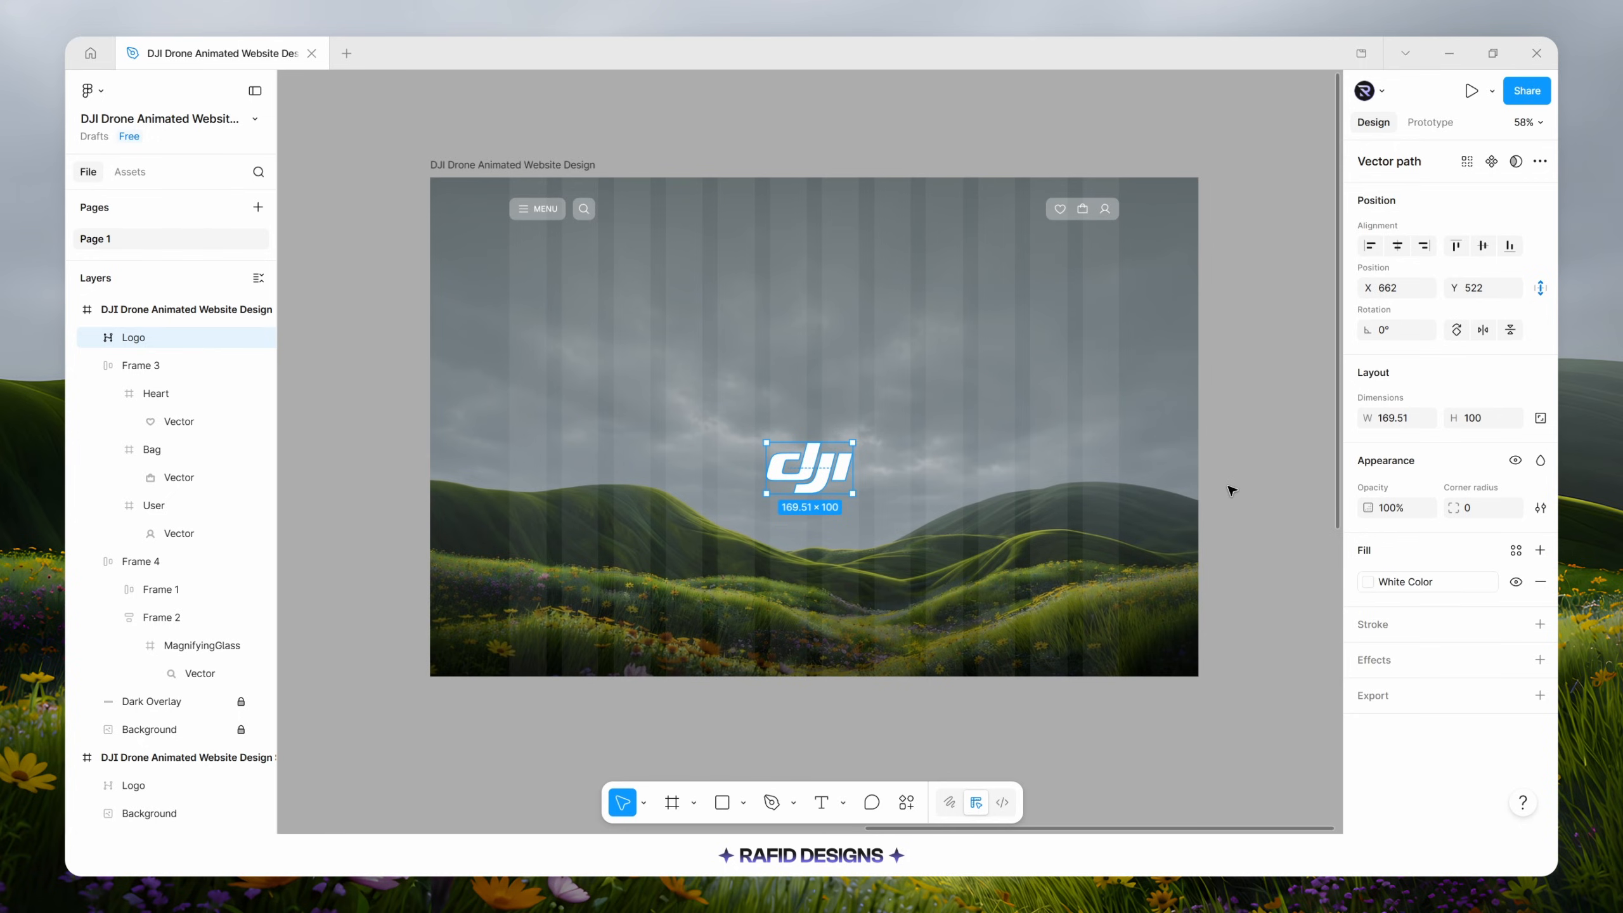
pyautogui.press('k')
pyautogui.click(1481, 509)
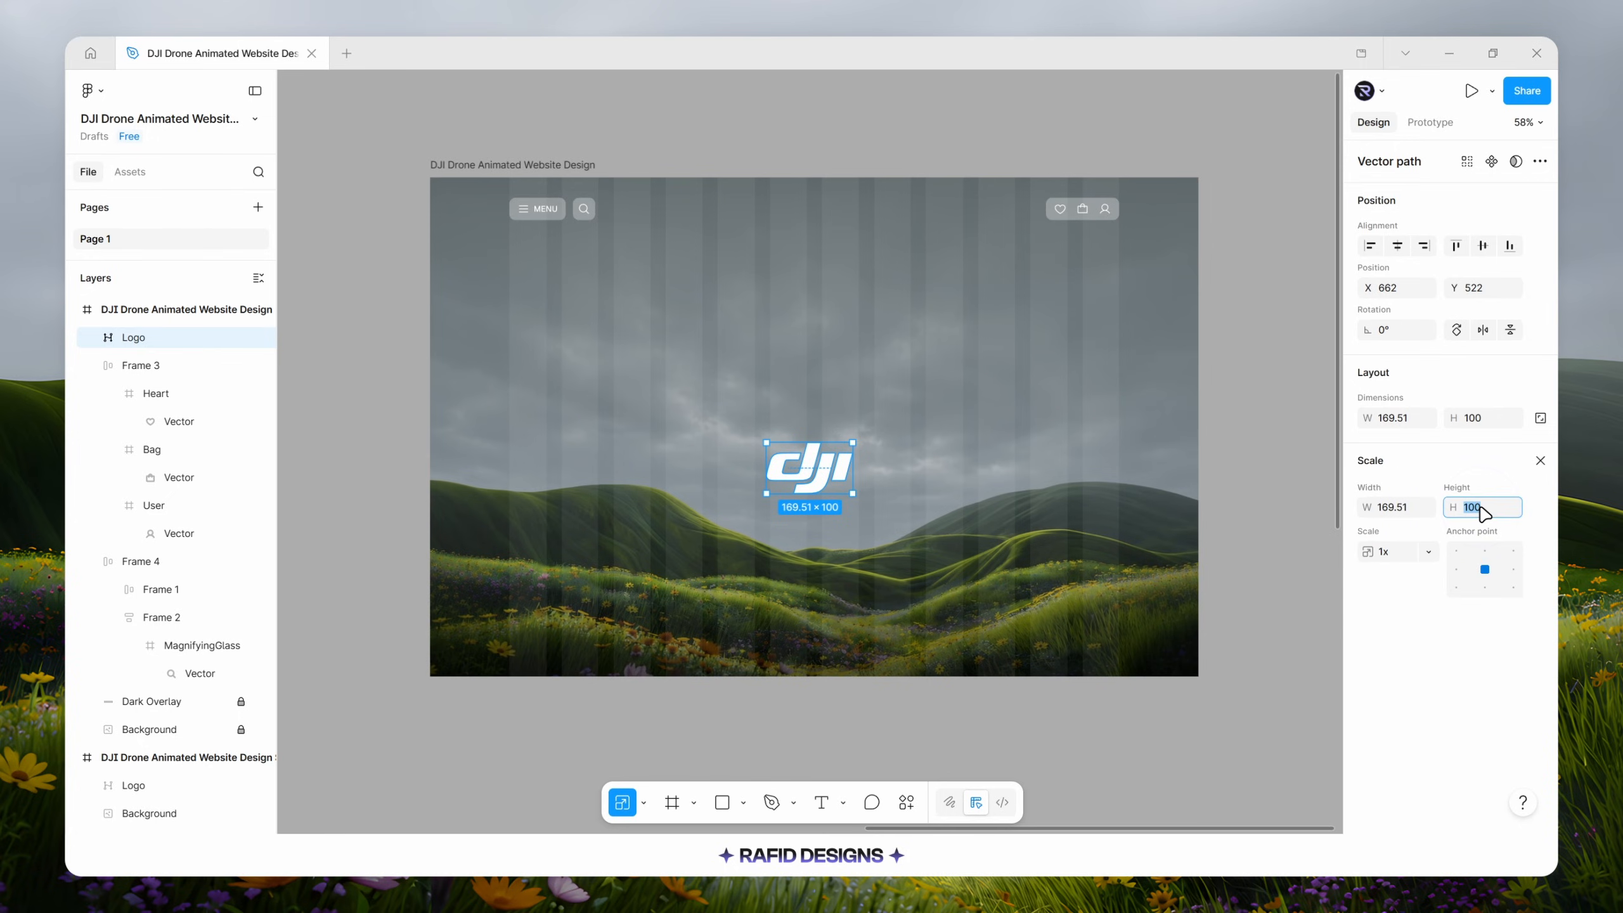
pyautogui.press('Return')
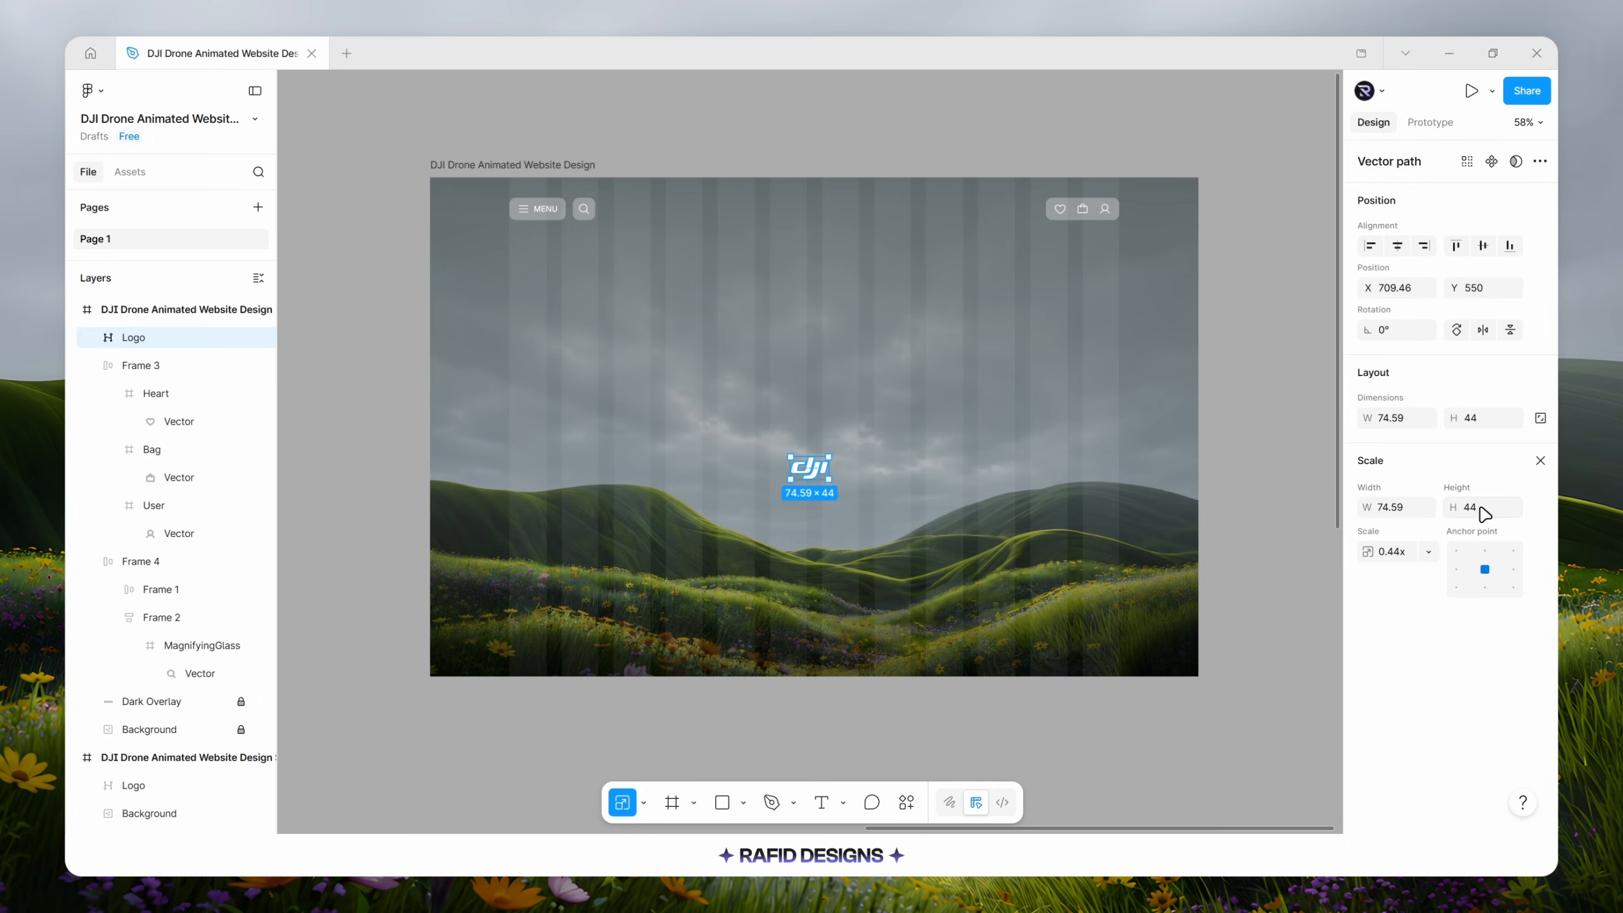
# Move the logo up between the navigation buttons at Y 40 and center it horizontally in the hero.
pyautogui.moveTo(823, 464); pyautogui.dragTo(828, 213)
pyautogui.press('shift')
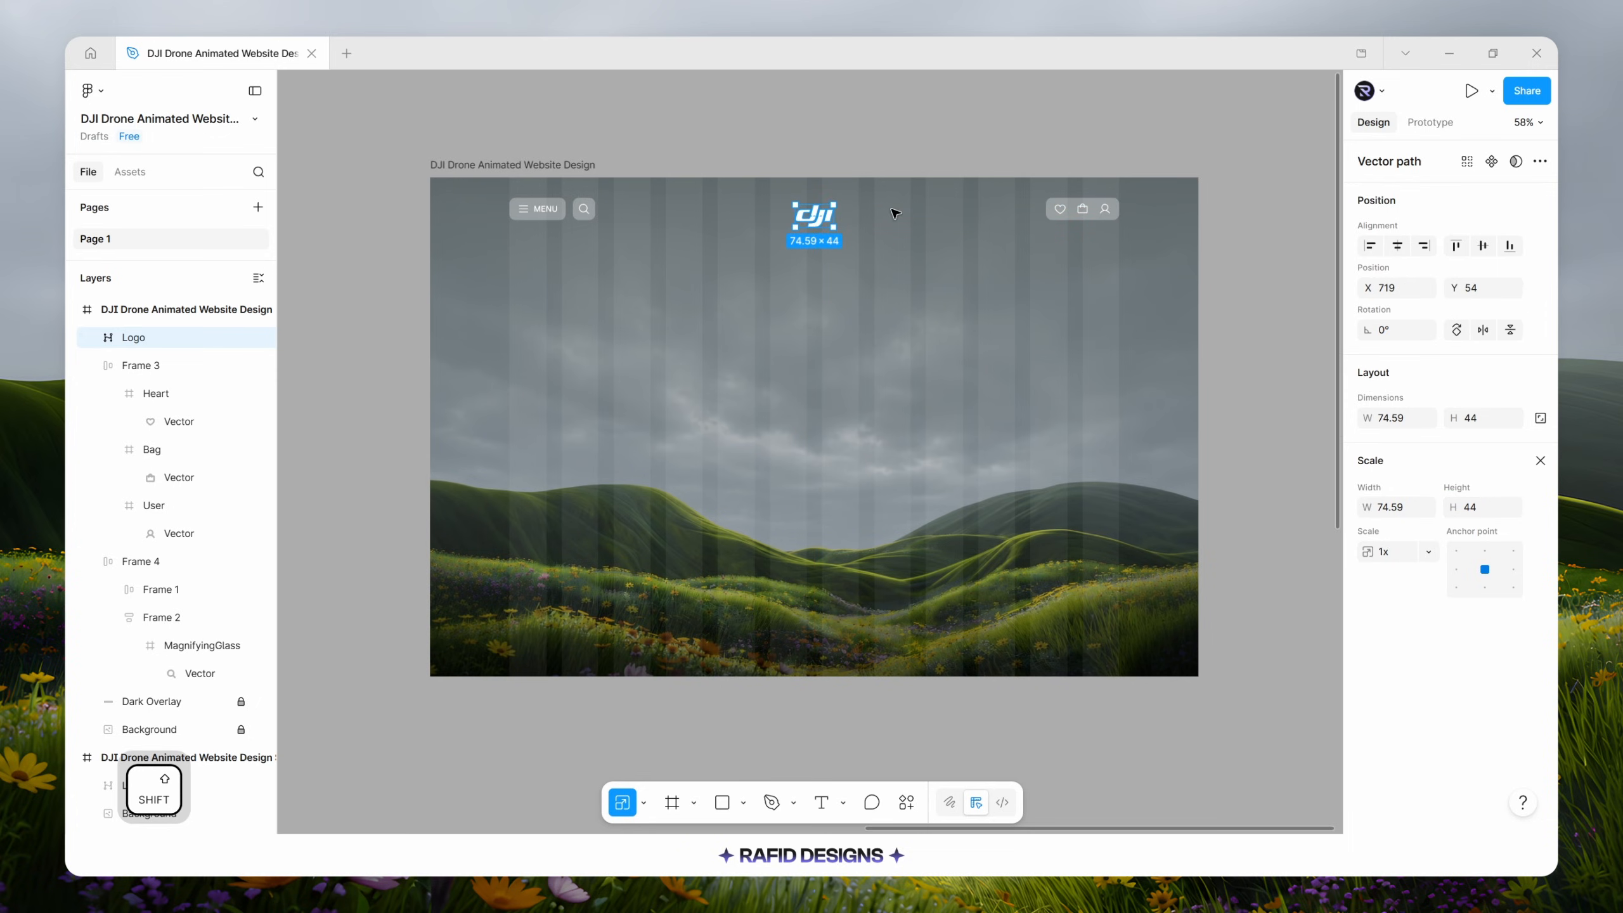
pyautogui.hotkey('shift', 'Up')
pyautogui.press('Up')
pyautogui.press('Up')
pyautogui.press('Up')
pyautogui.press('Up')
pyautogui.press('alt')
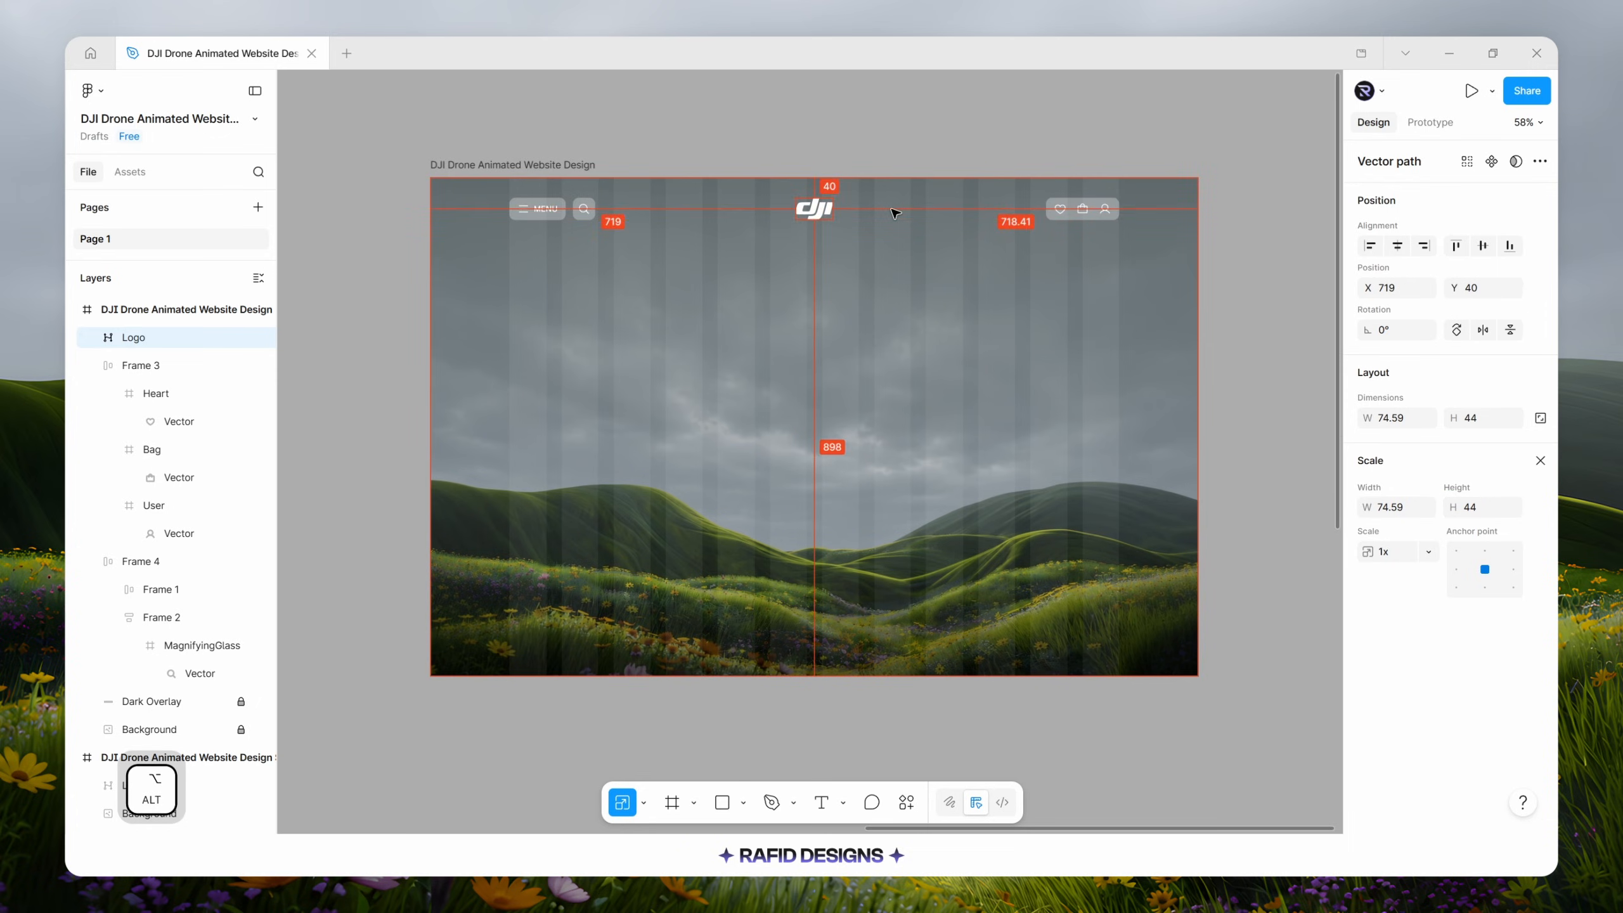
pyautogui.click(1390, 246)
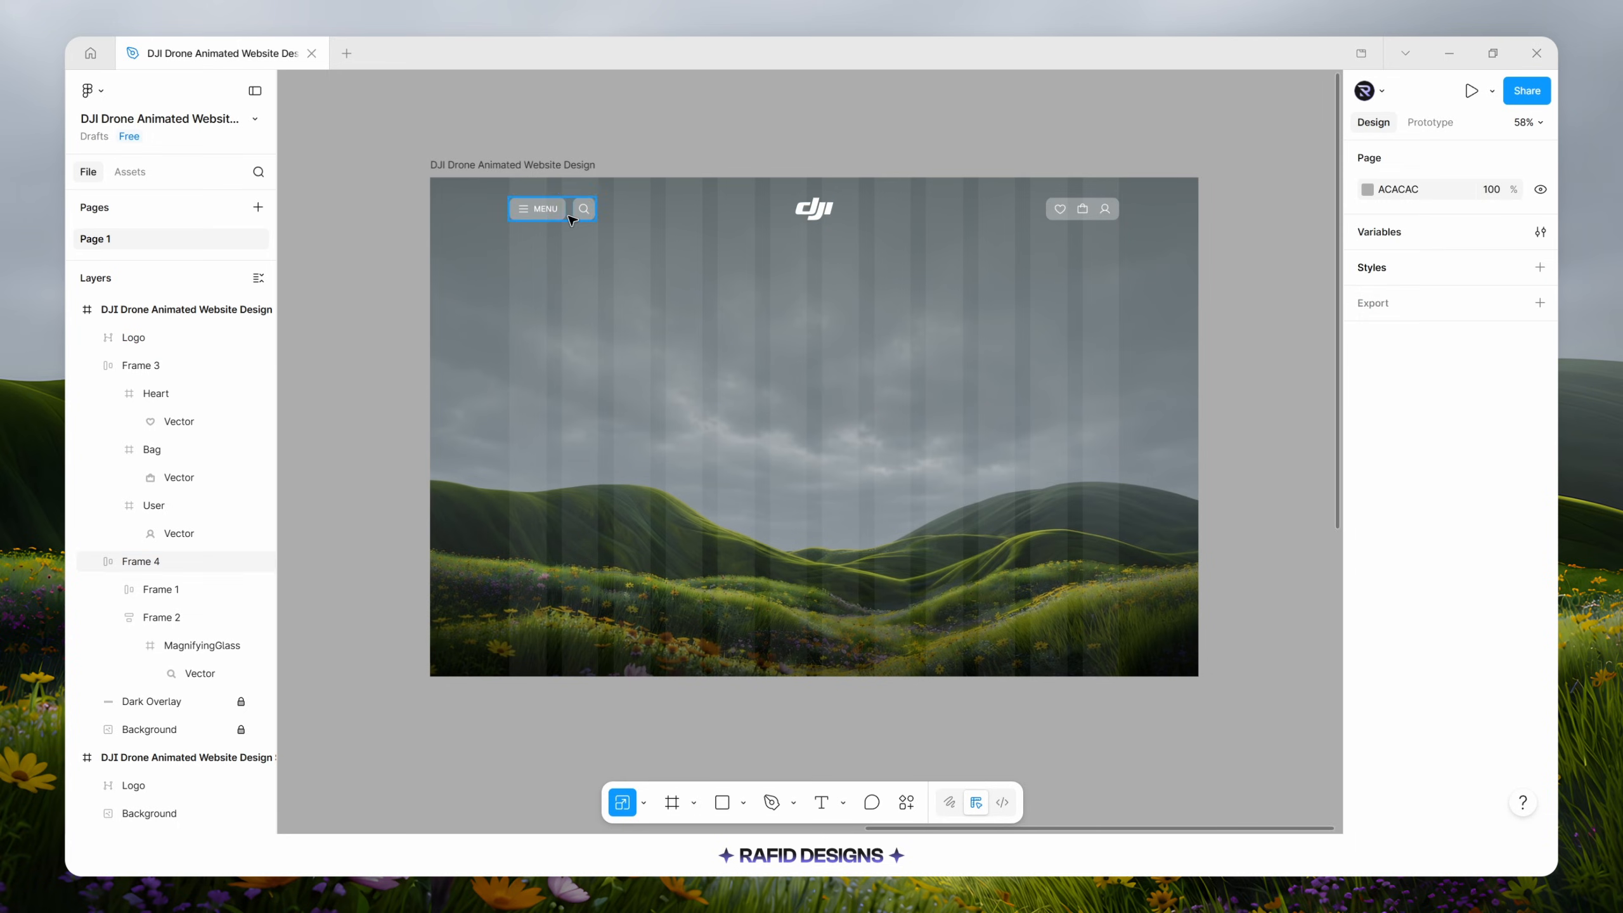
# Group the menu and search frame, the logo and the three-icon frame.
pyautogui.click(567, 216)
pyautogui.keyDown('shift'); pyautogui.click(814, 209); pyautogui.keyUp('shift')
pyautogui.keyDown('shift'); pyautogui.click(1079, 210); pyautogui.keyUp('shift')
pyautogui.hotkey('ctrl', 'g')
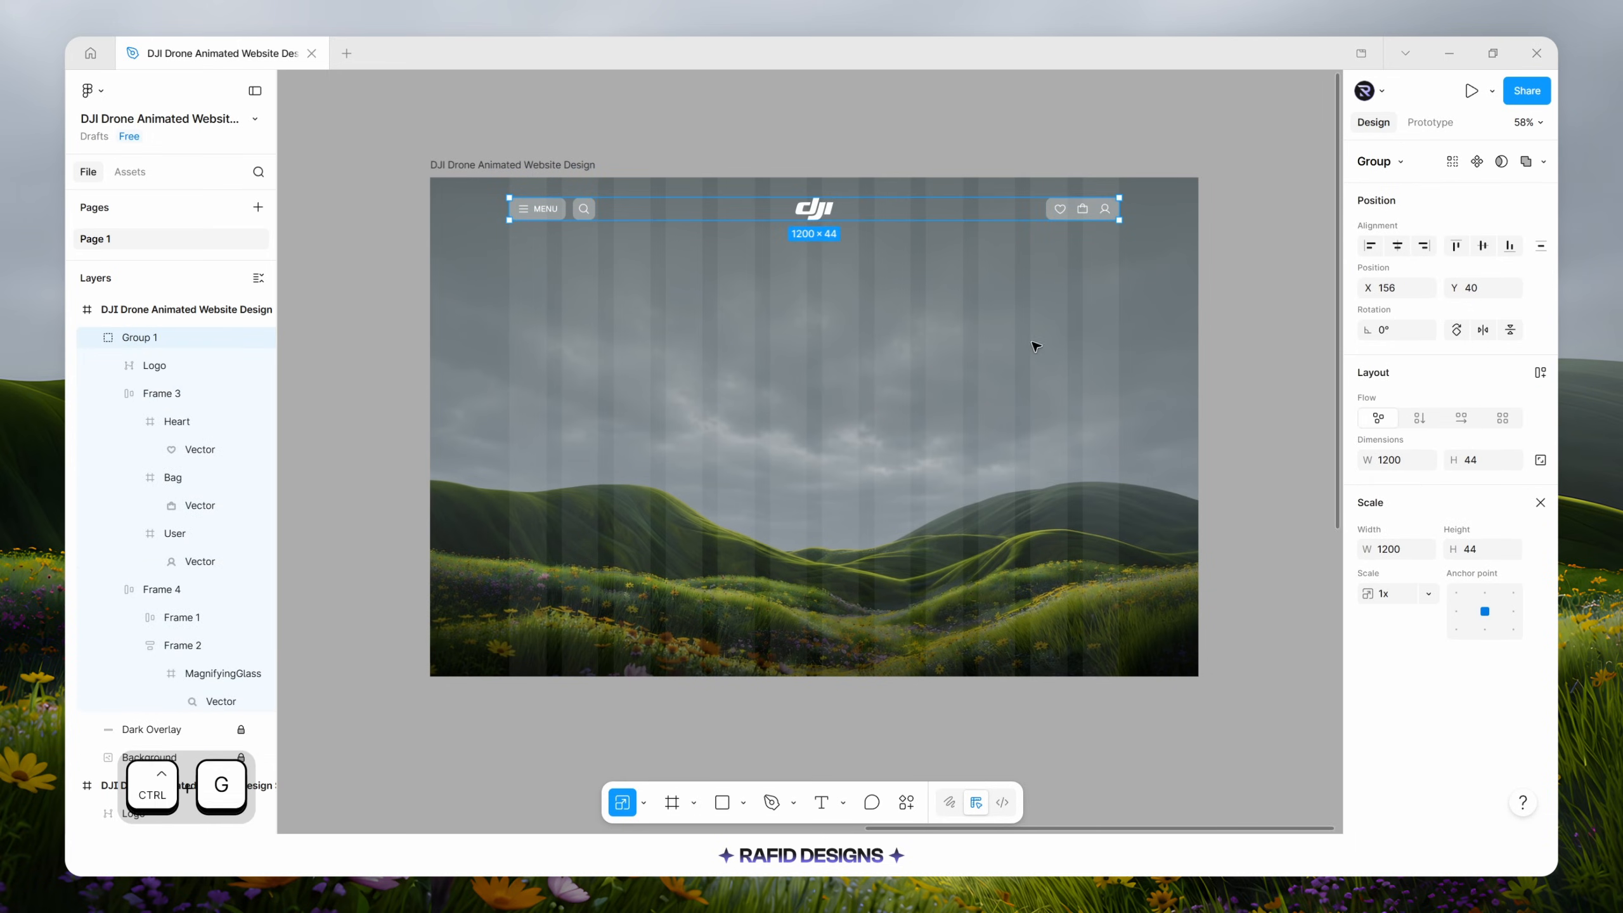
# Rename the navigation group Header and lock it.
pyautogui.doubleClick(144, 339)
pyautogui.write('Header')
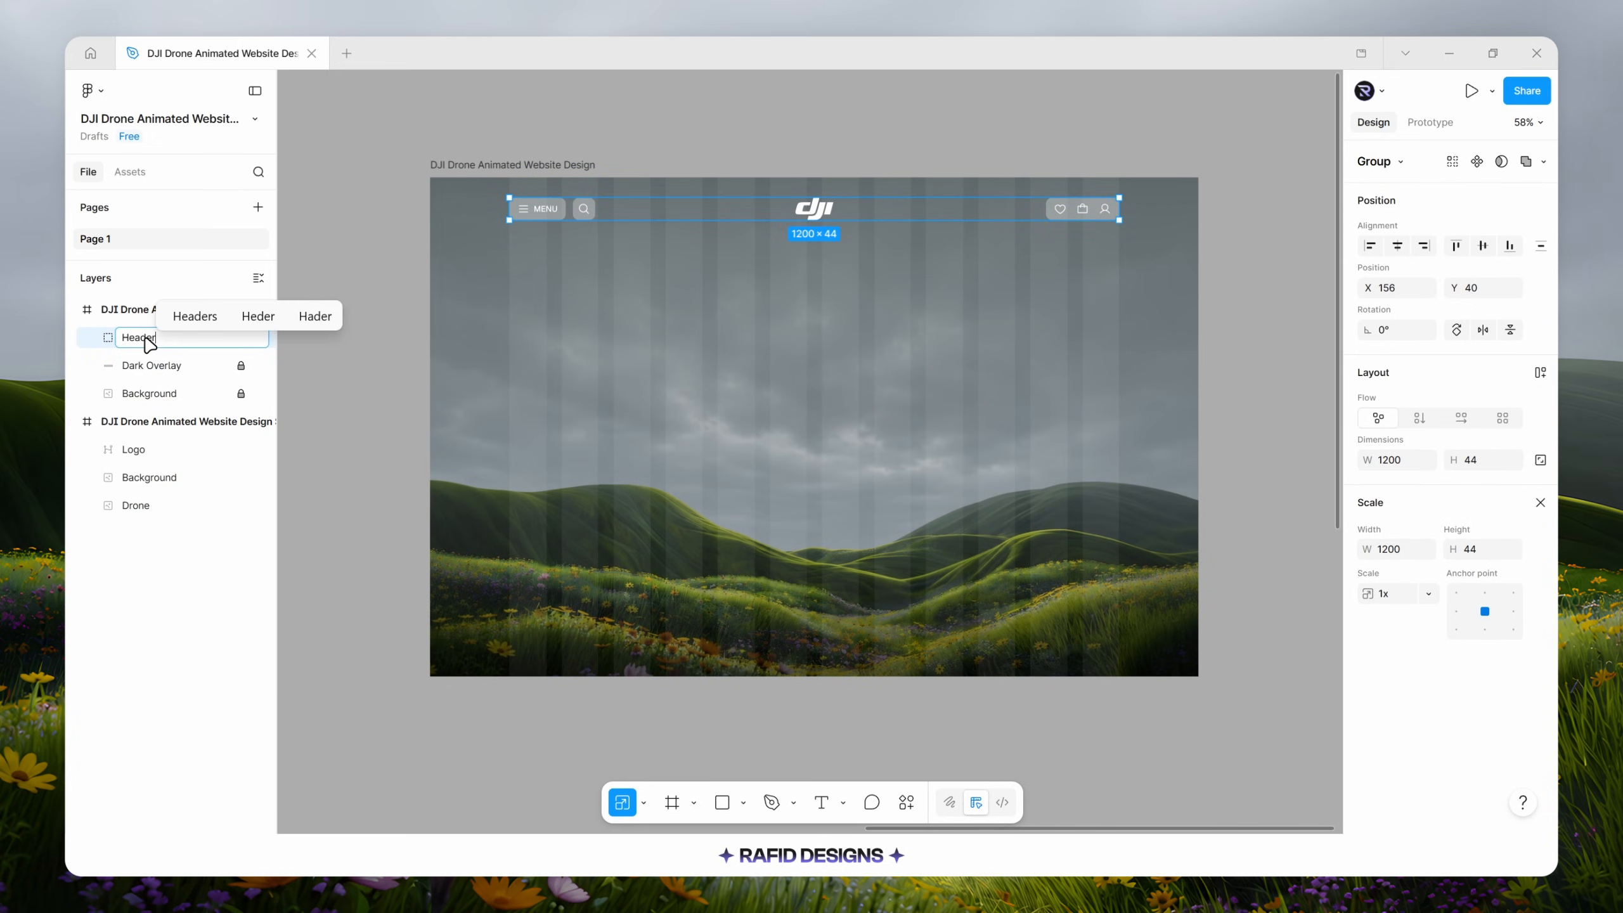
pyautogui.press('Return')
pyautogui.click(241, 338)
pyautogui.click(385, 347)
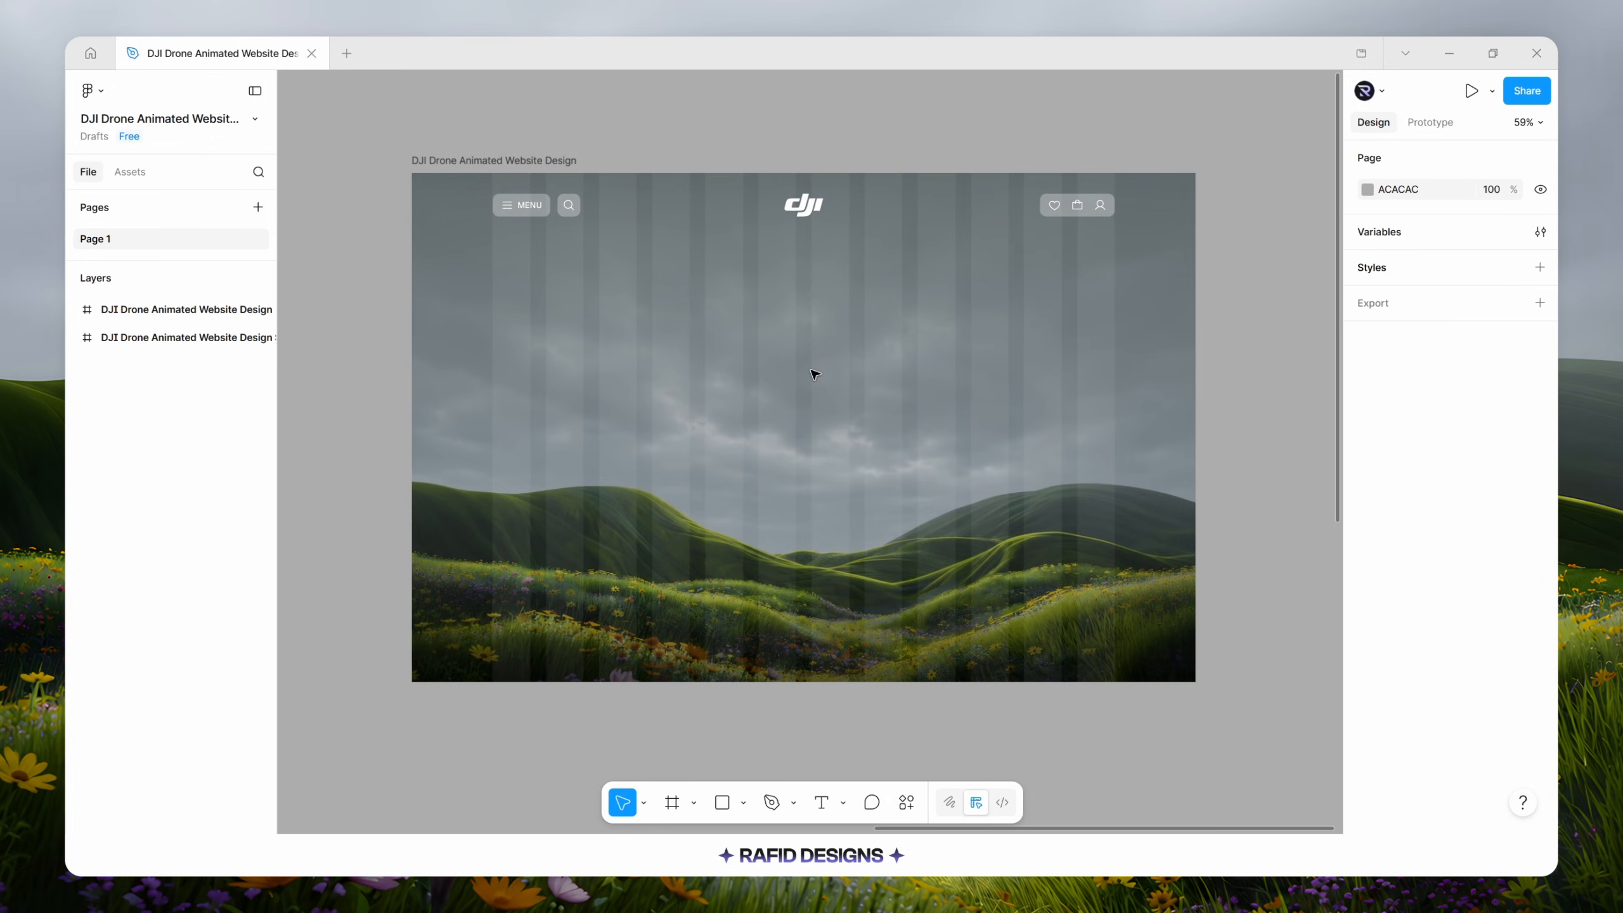
# Add the text "DJI Mavic 4 pro" in the middle area of the hero below the logo.
pyautogui.press('t')
pyautogui.click(715, 384)
pyautogui.write('DJI Mavic 4 pro')
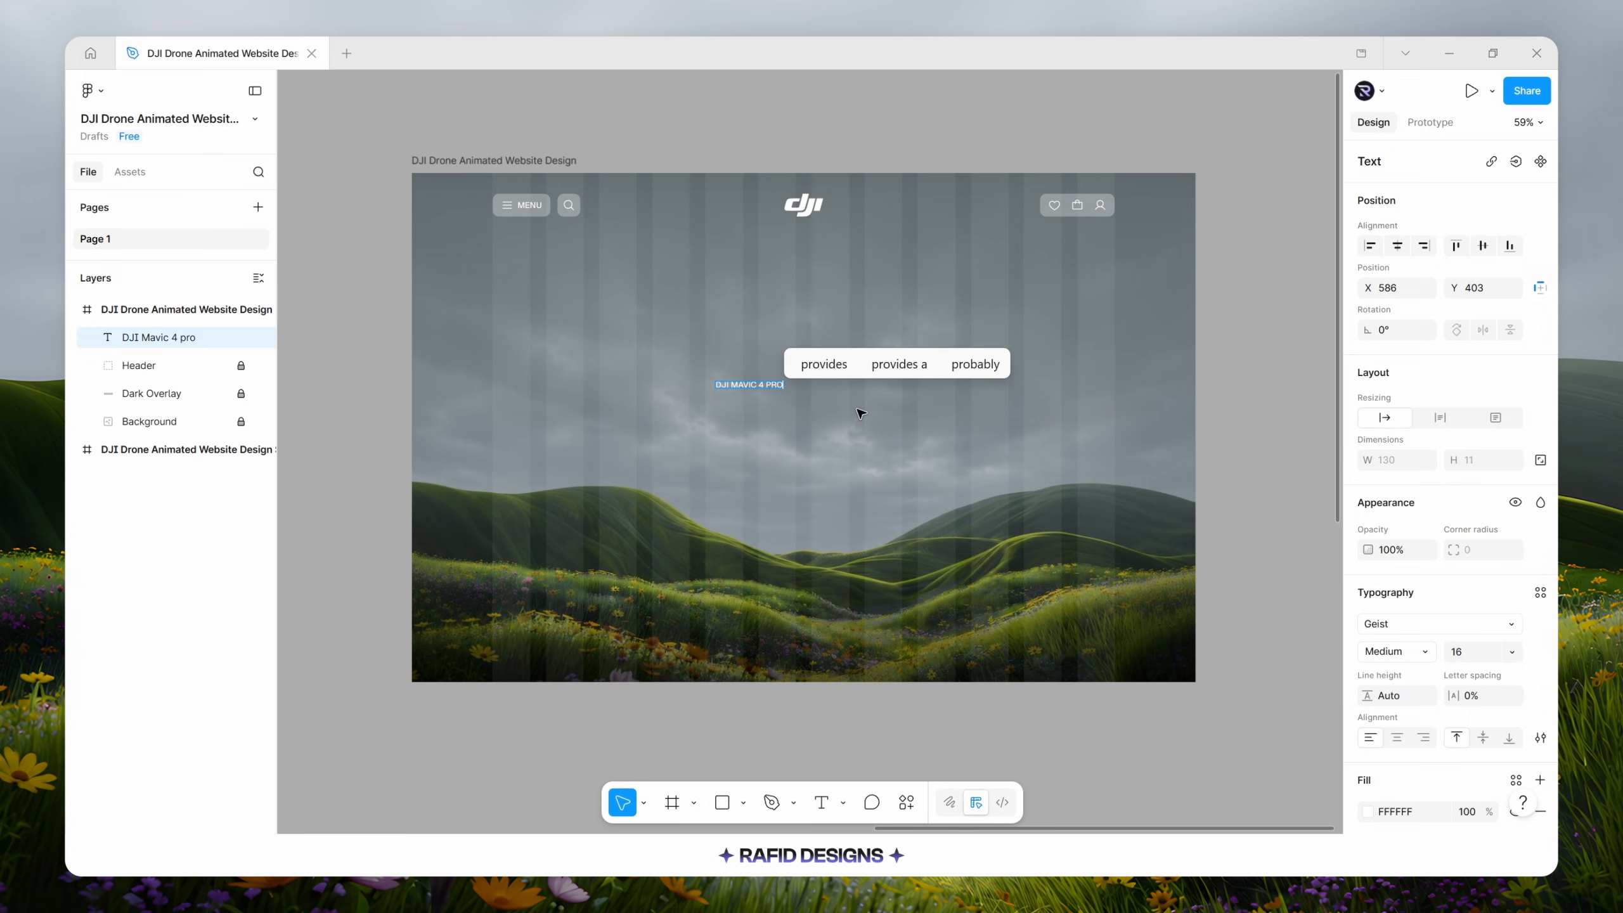
pyautogui.scroll(3, 861, 413)
pyautogui.press('Escape')
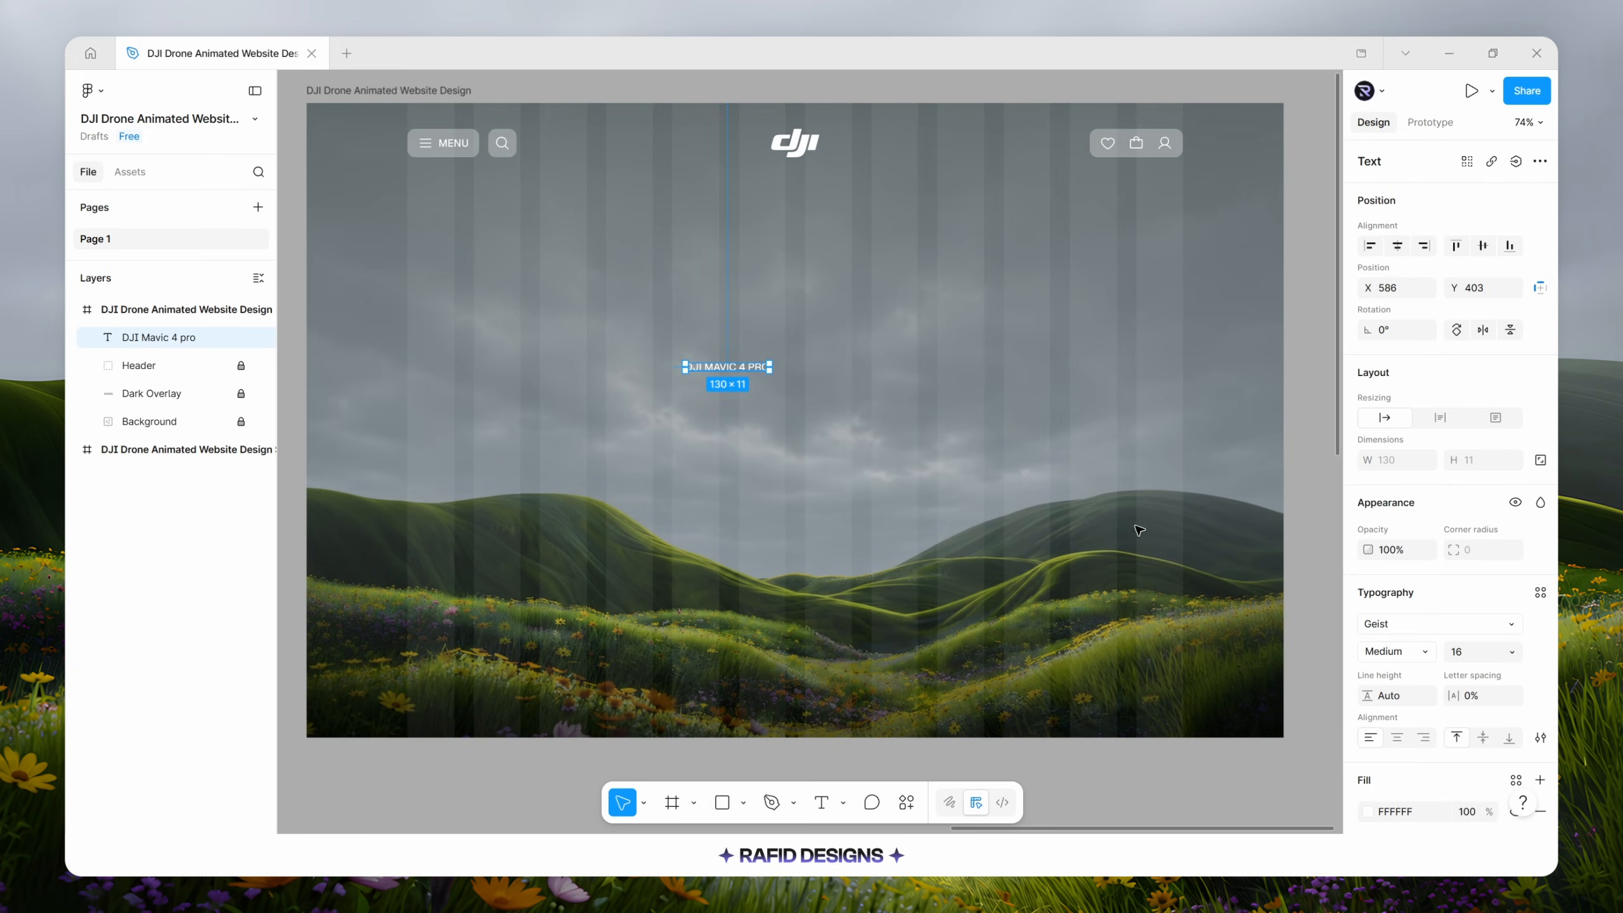
# Set the DJI Mavic 4 Pro text's font size to 18.
pyautogui.scroll(-2, 1396, 589)
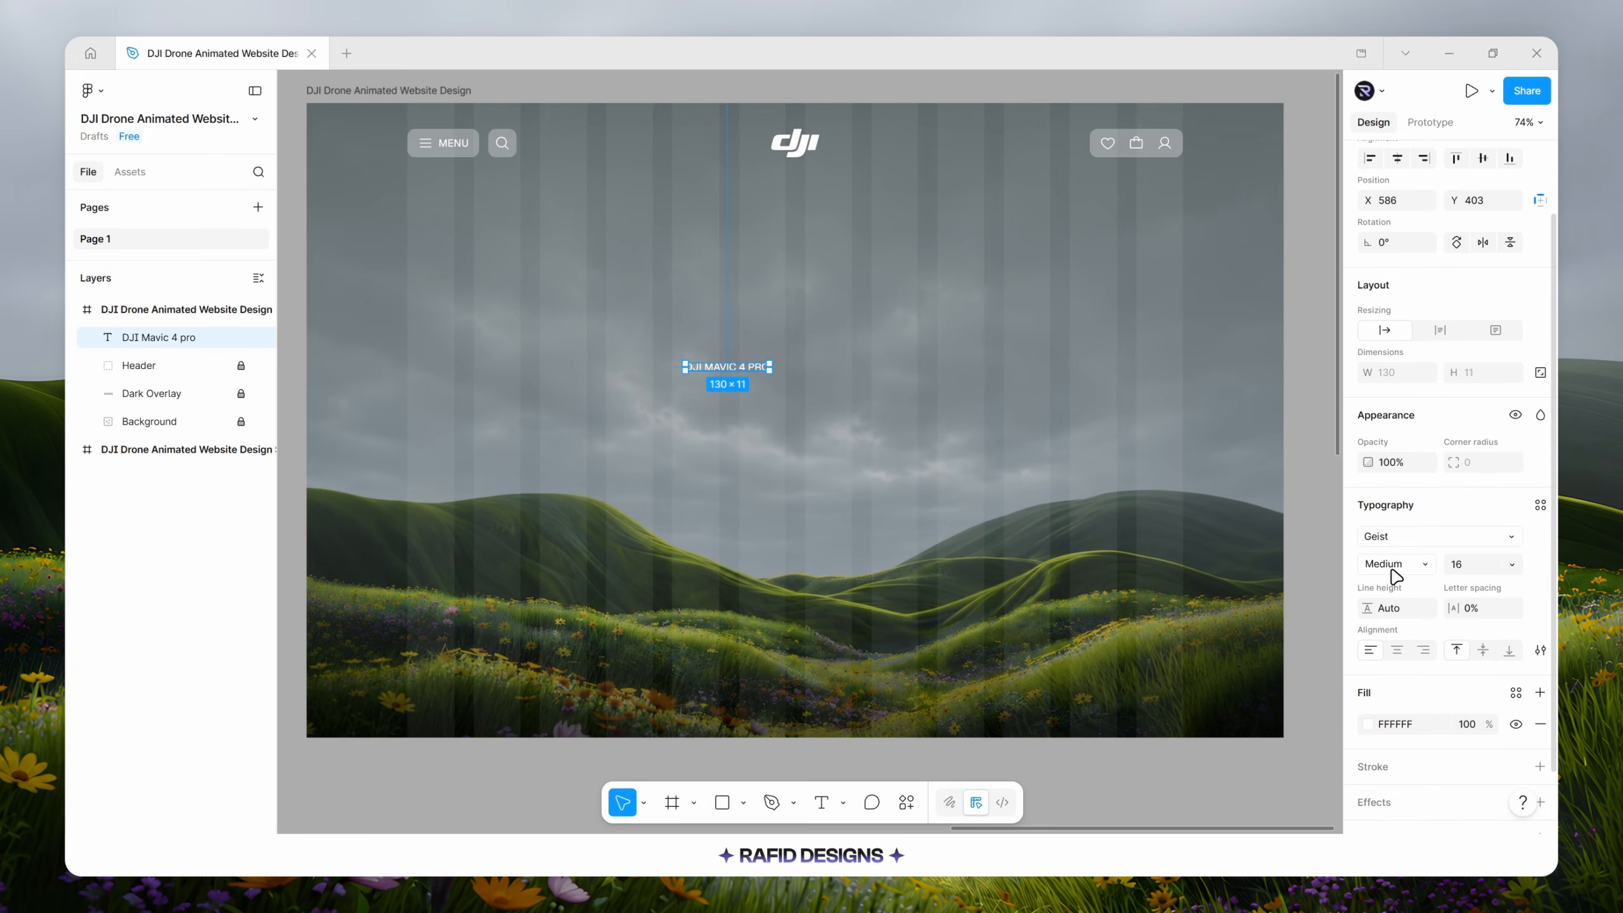
pyautogui.click(1482, 565)
pyautogui.write('18')
pyautogui.press('Return')
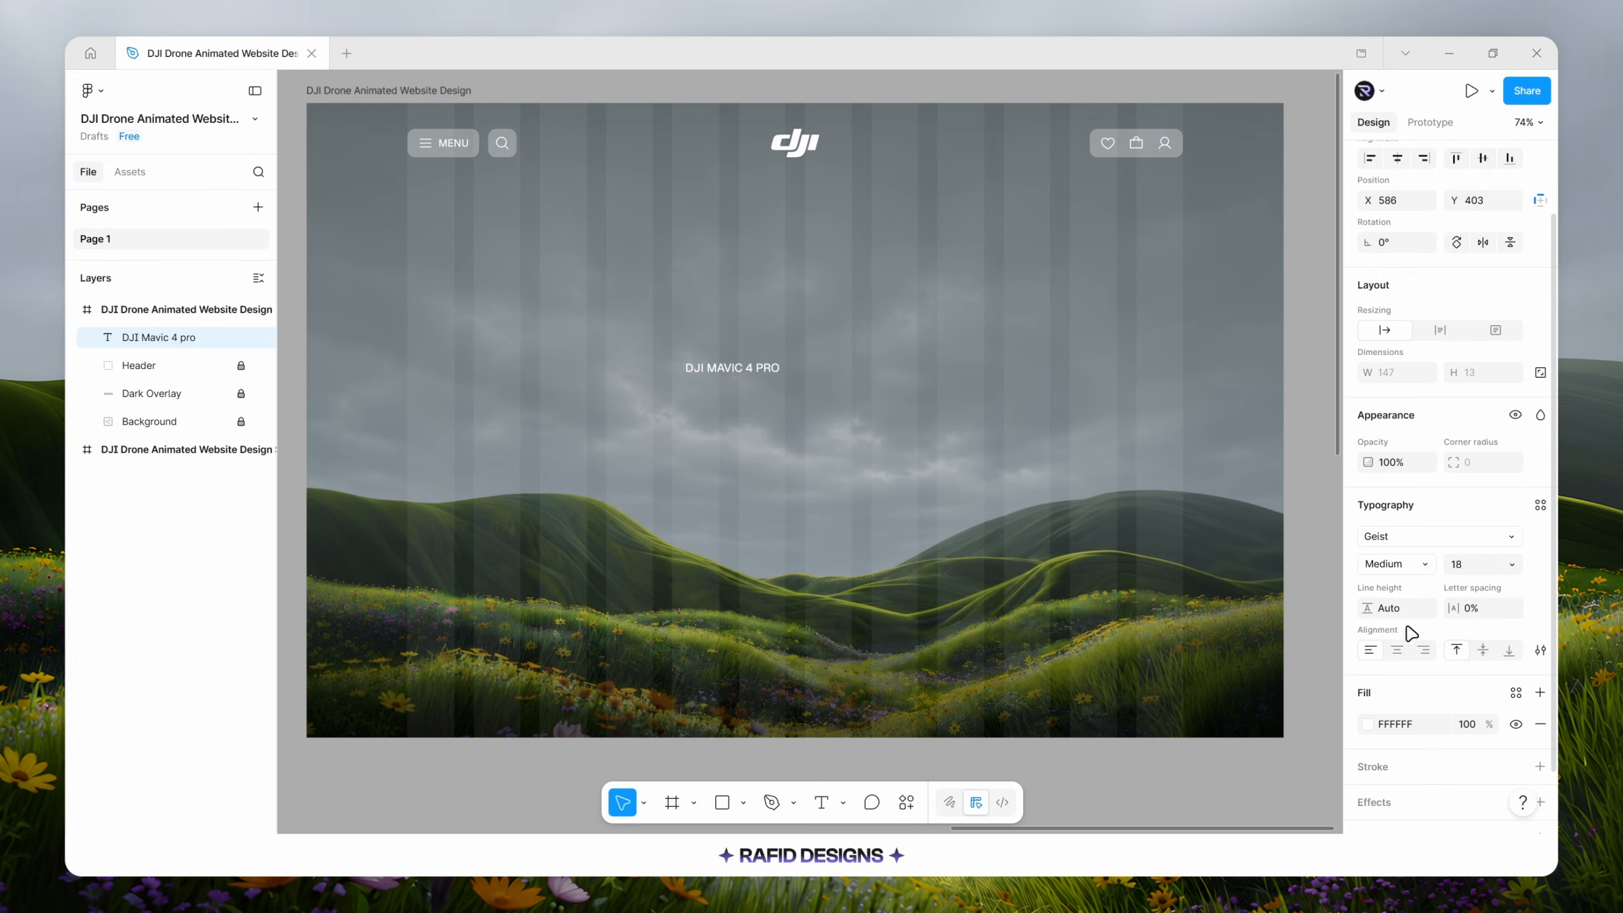
pyautogui.click(1540, 650)
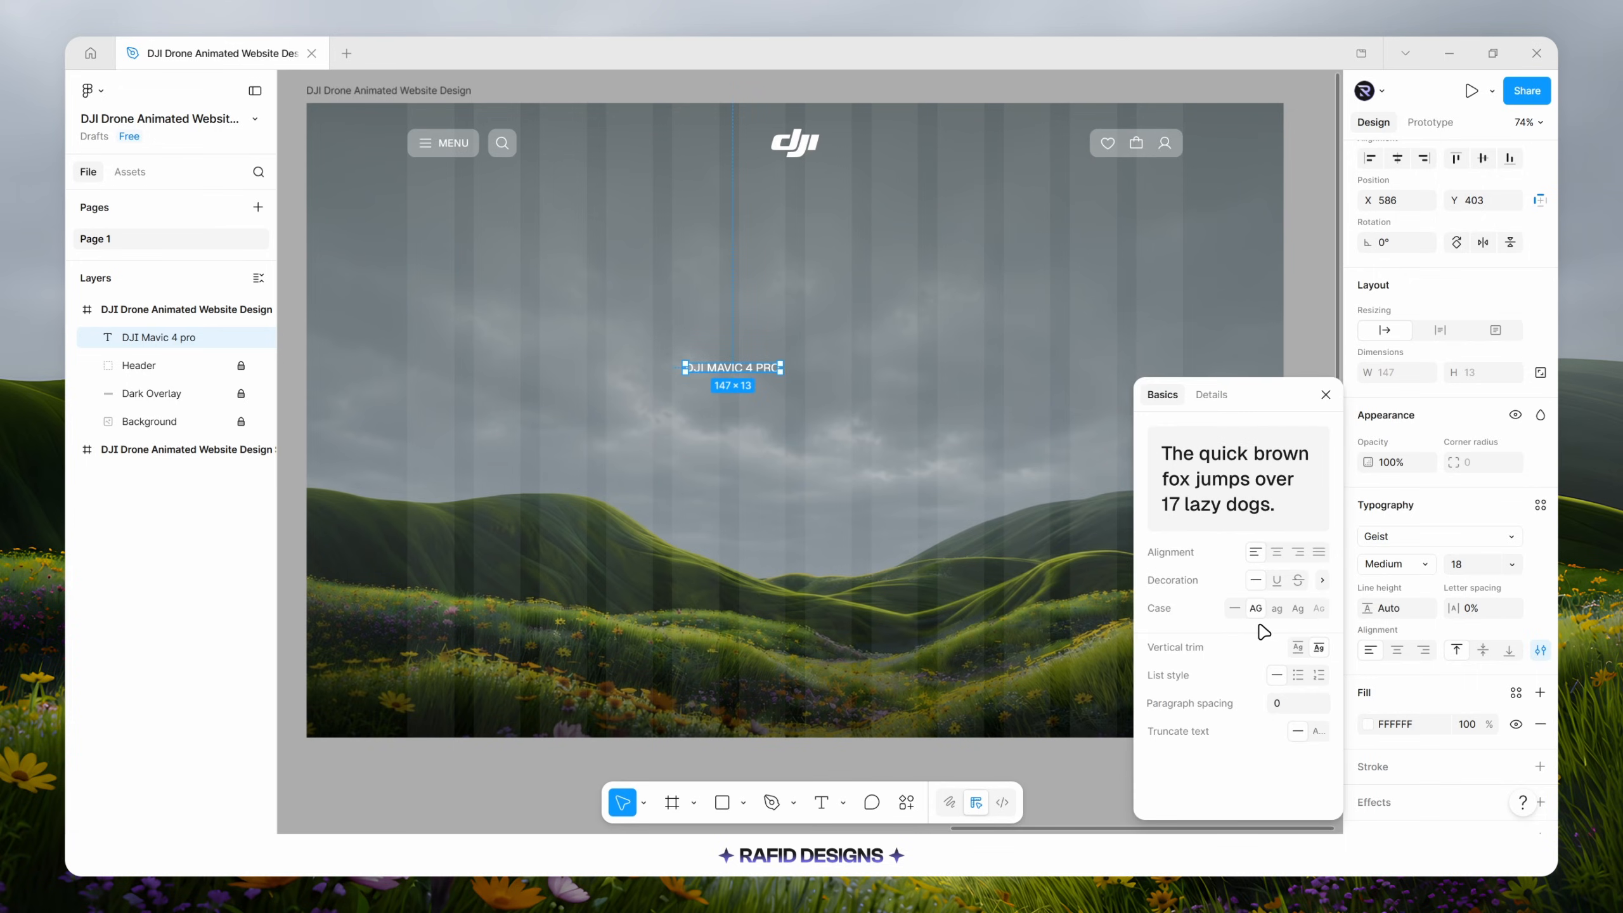
pyautogui.click(1325, 395)
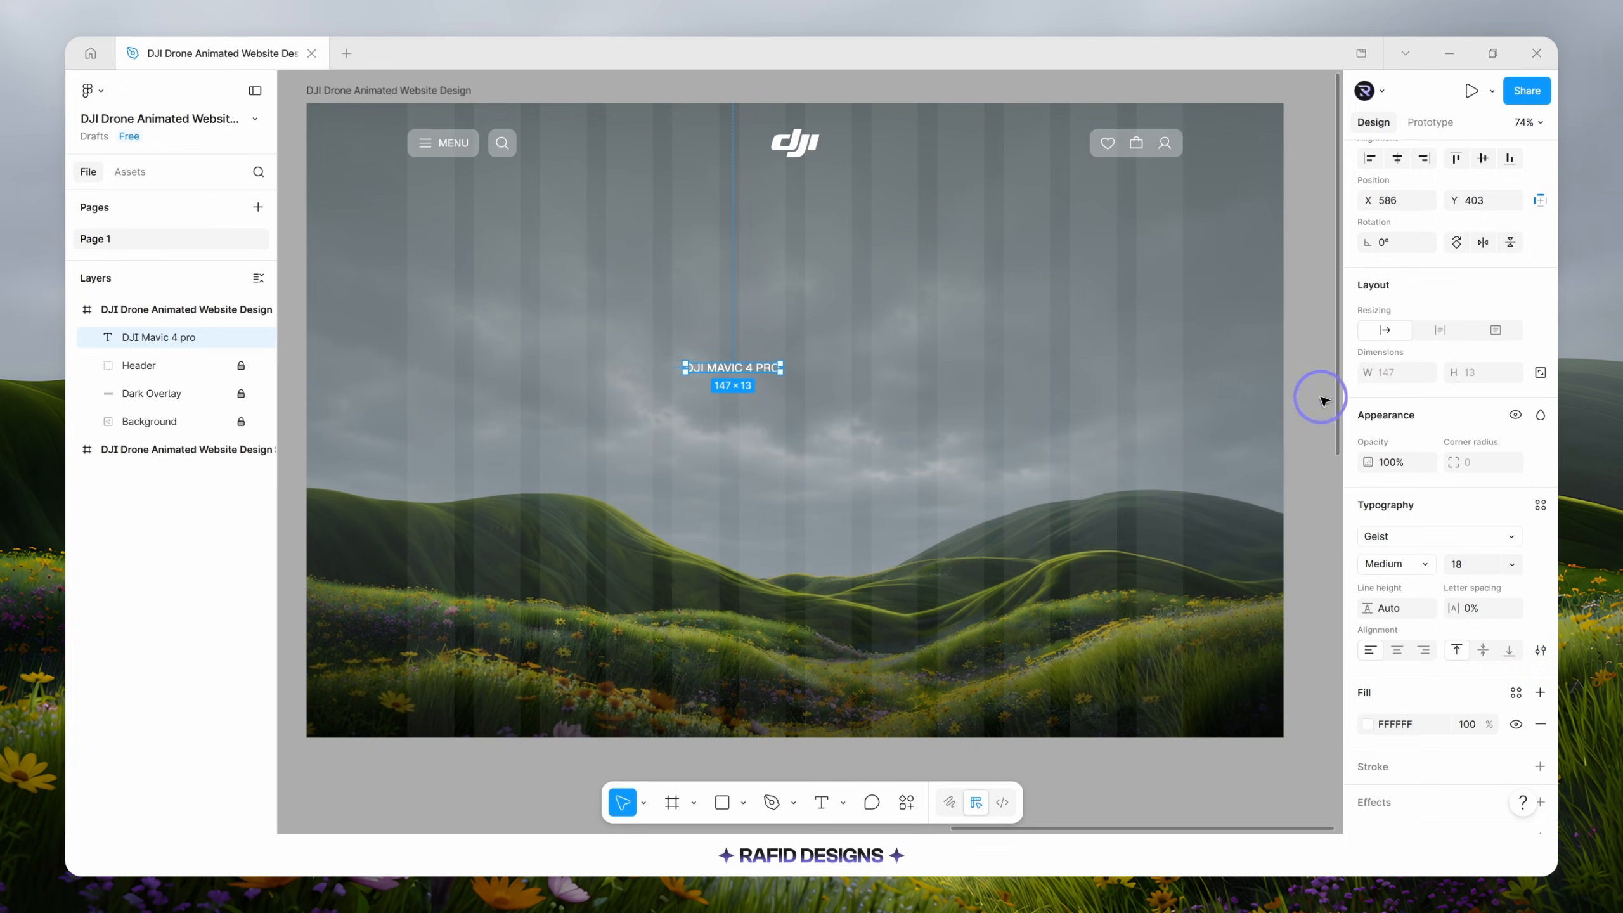
# Duplicate the DJI Mavic 4 Pro text twice below it and change the copies to "DJI Avata 360" and "DJI Mini 5 pro".
pyautogui.moveTo(749, 369); pyautogui.dragTo(814, 396)
pyautogui.doubleClick(740, 397)
pyautogui.write('Avata 360')
pyautogui.doubleClick(740, 431)
pyautogui.moveTo(708, 431); pyautogui.dragTo(813, 431)
pyautogui.write('Mini 5 pro')
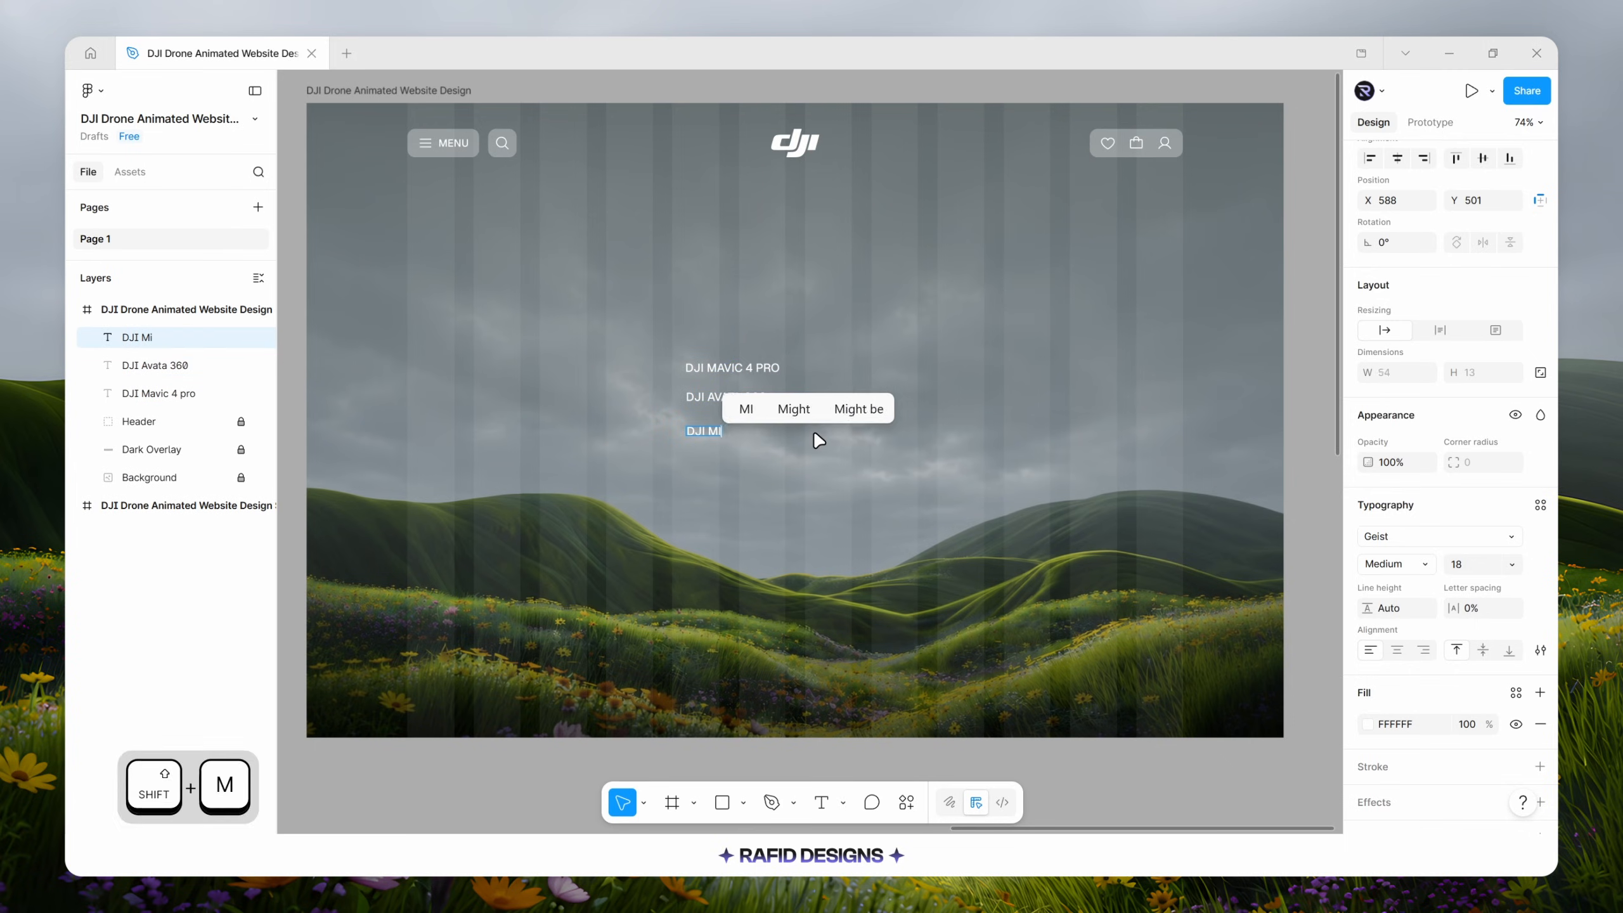
pyautogui.click(829, 476)
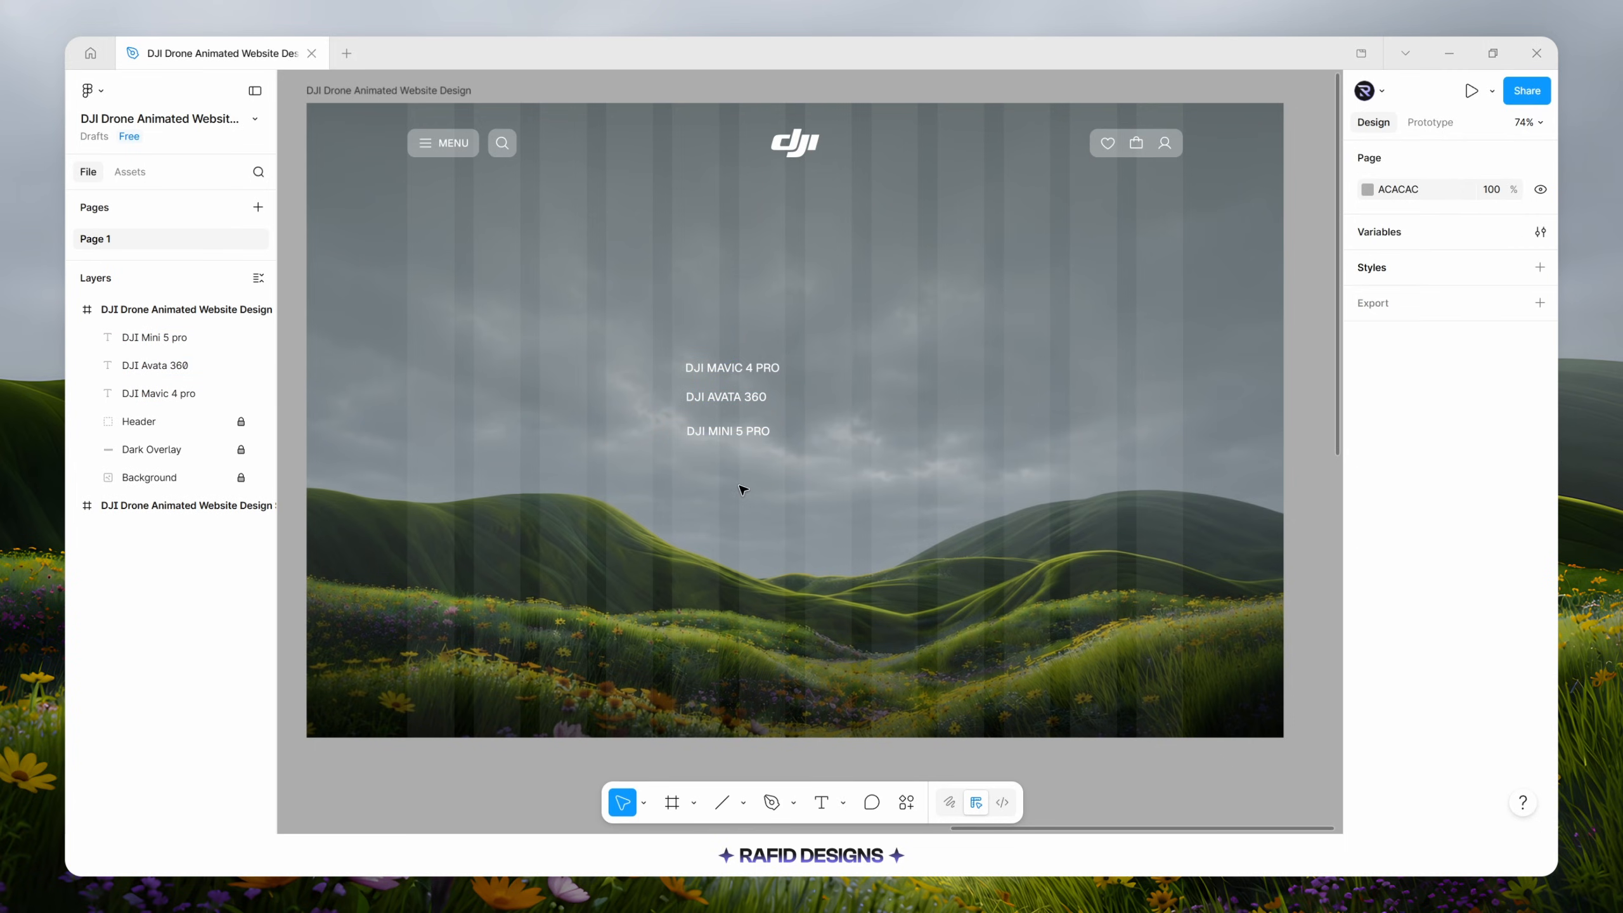
# Draw a short horizontal line below the three product names and set its width to 40.
pyautogui.press('l')
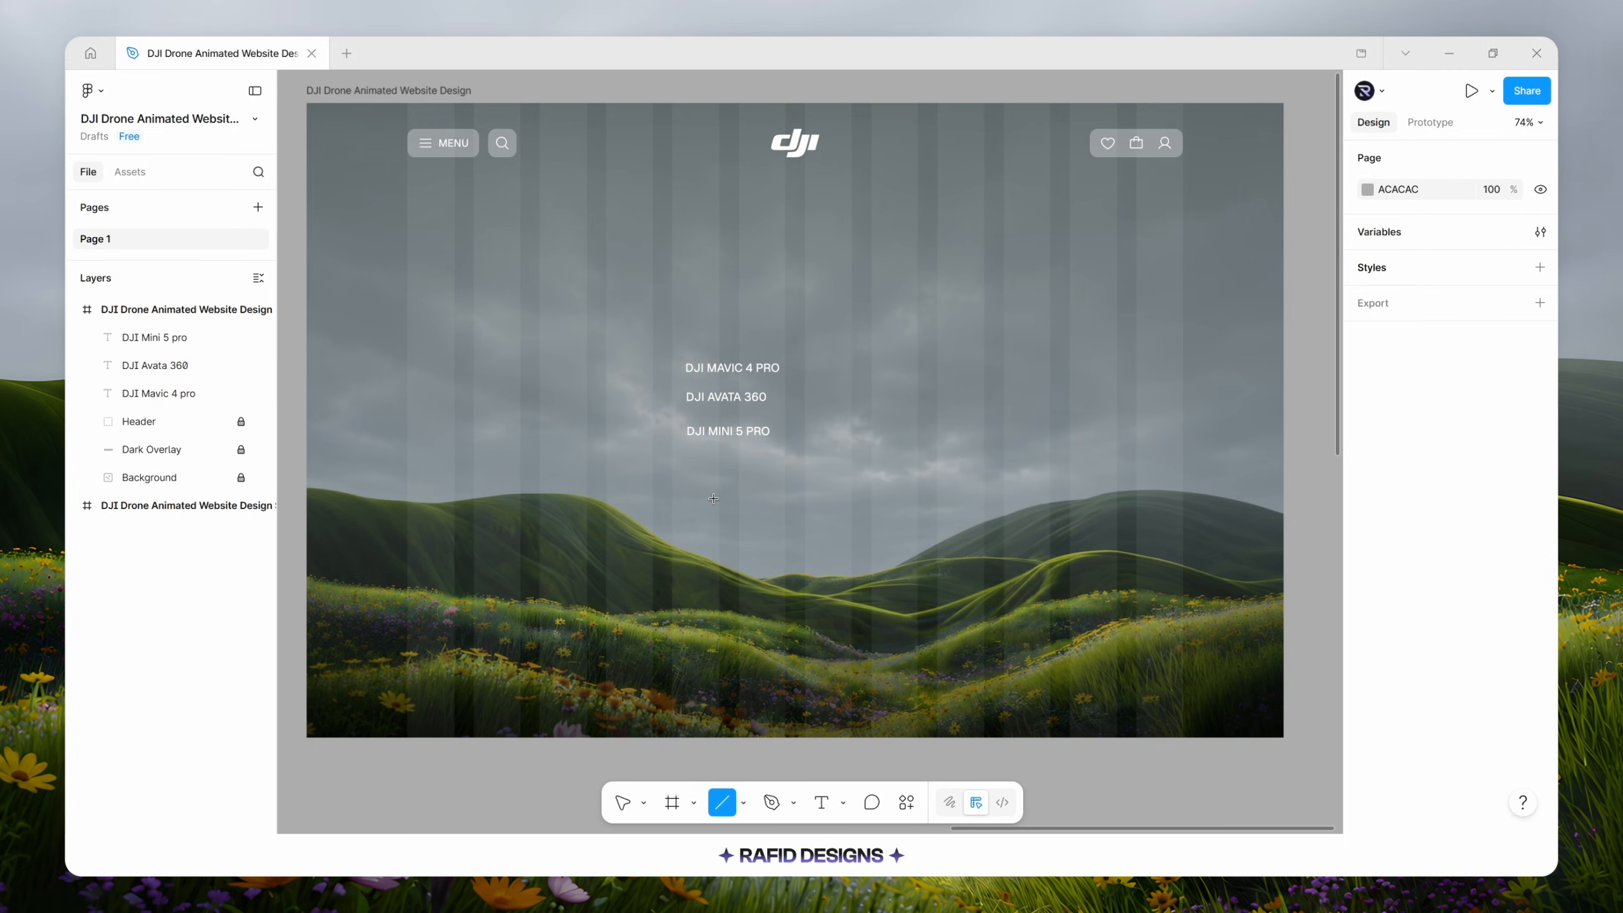
pyautogui.moveTo(677, 496); pyautogui.dragTo(720, 495)
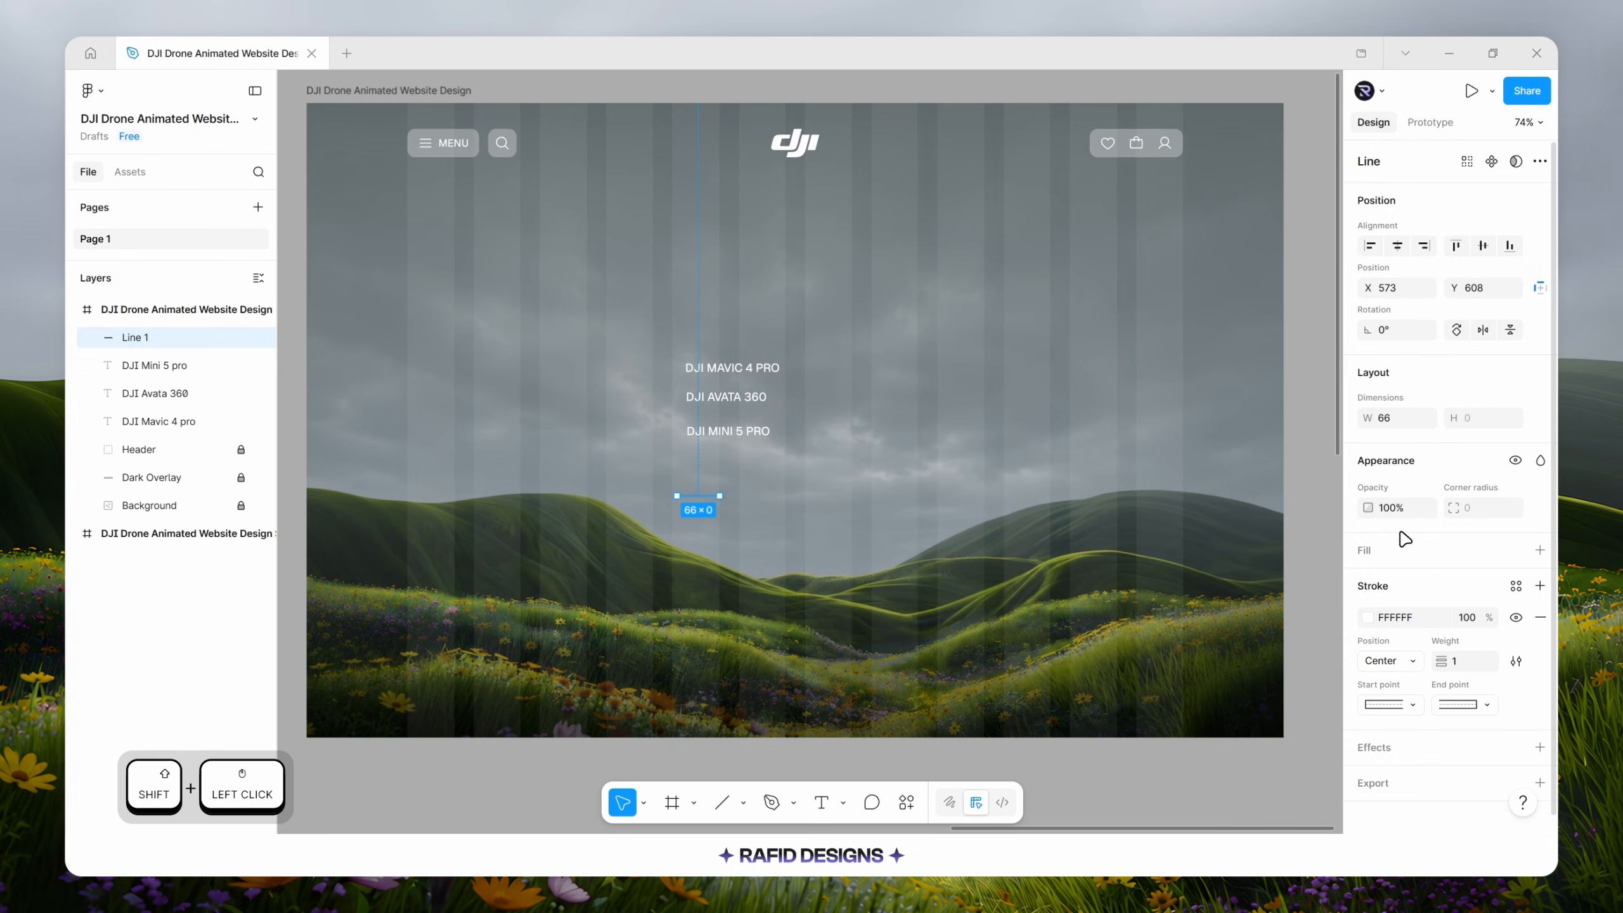
pyautogui.click(1386, 425)
pyautogui.write('40')
pyautogui.press('Return')
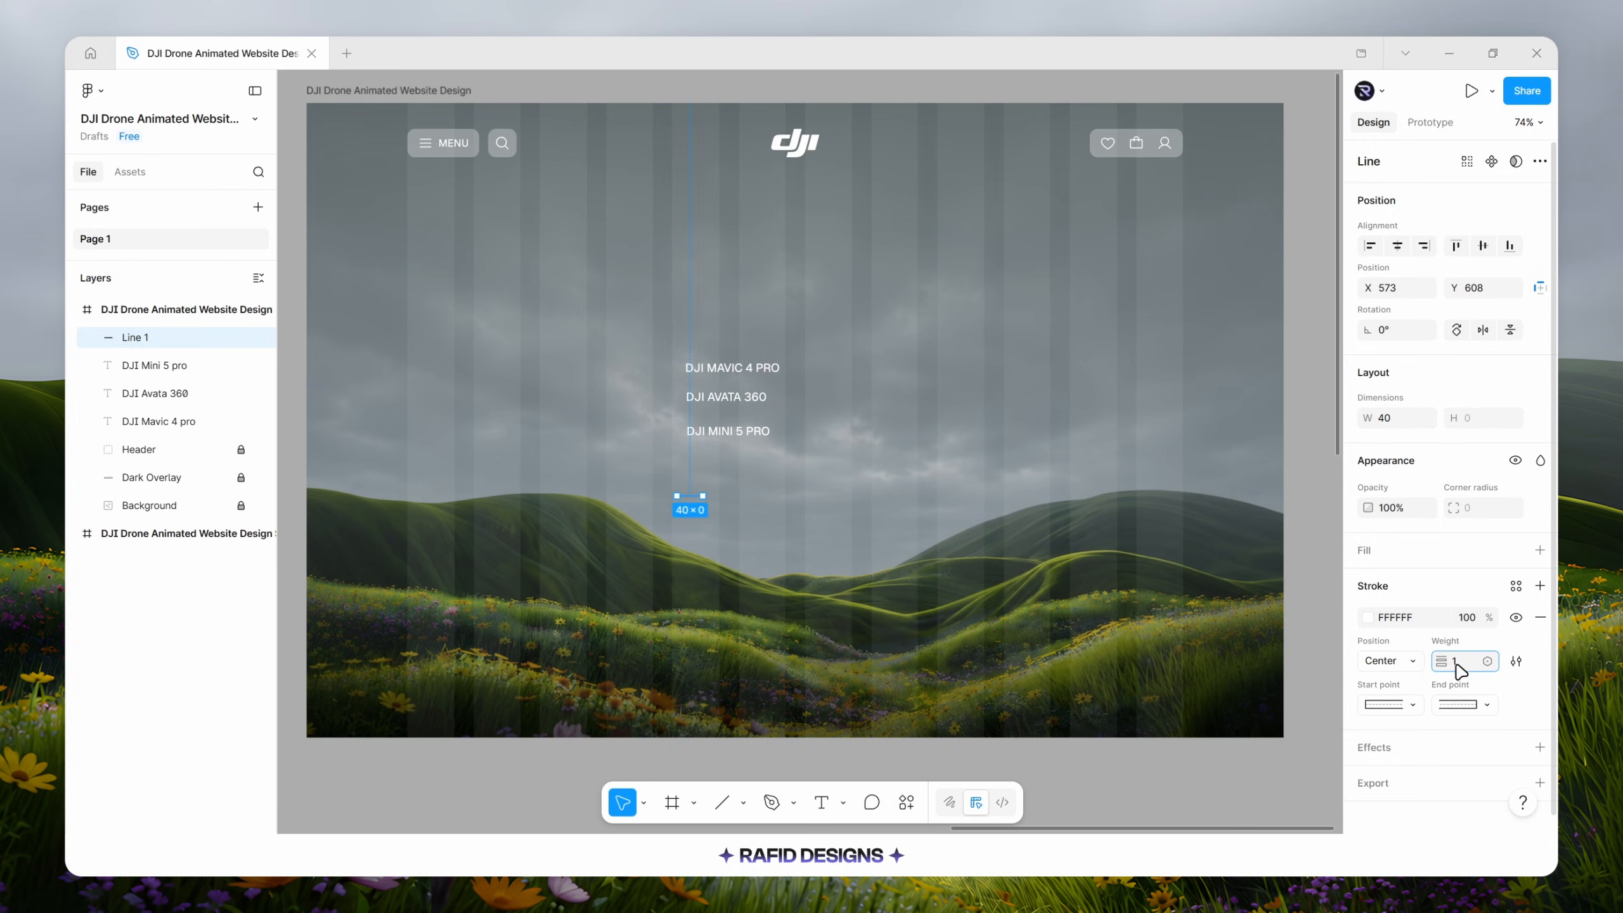
# Set the line's stroke weight to 1.4 and apply the White Color style to the stroke.
pyautogui.click(1368, 617)
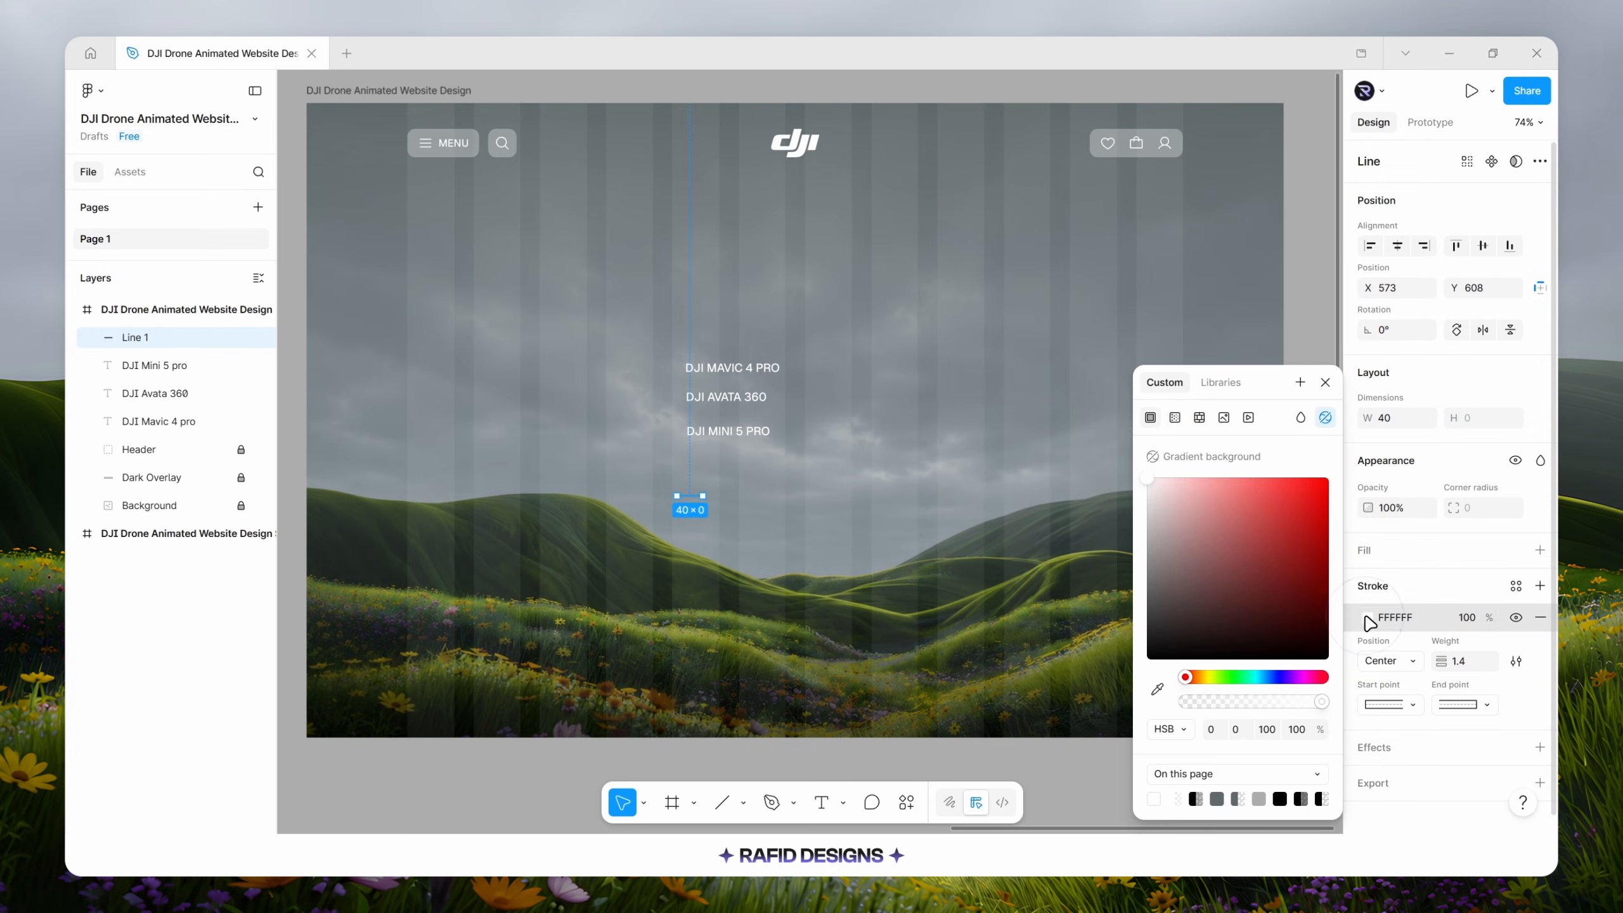
pyautogui.click(1219, 383)
pyautogui.click(1191, 502)
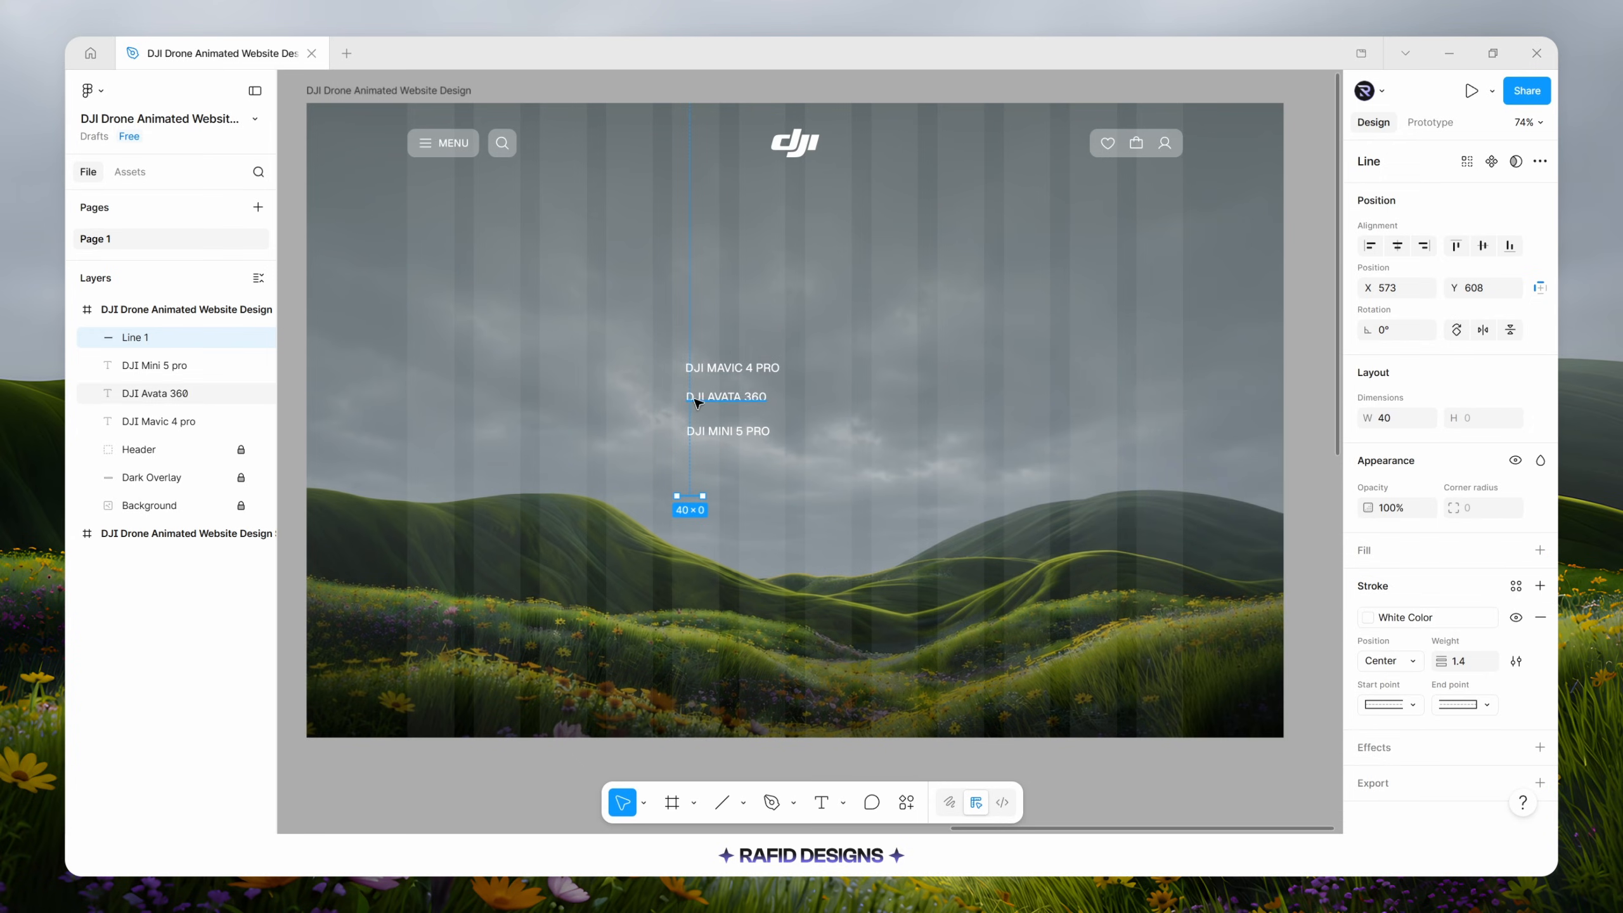
# Apply the White Color style to the fill of all three product name texts.
pyautogui.click(728, 431)
pyautogui.keyDown('shift'); pyautogui.click(729, 399); pyautogui.keyUp('shift')
pyautogui.keyDown('shift'); pyautogui.click(732, 368); pyautogui.keyUp('shift')
pyautogui.scroll(-2, 1380, 729)
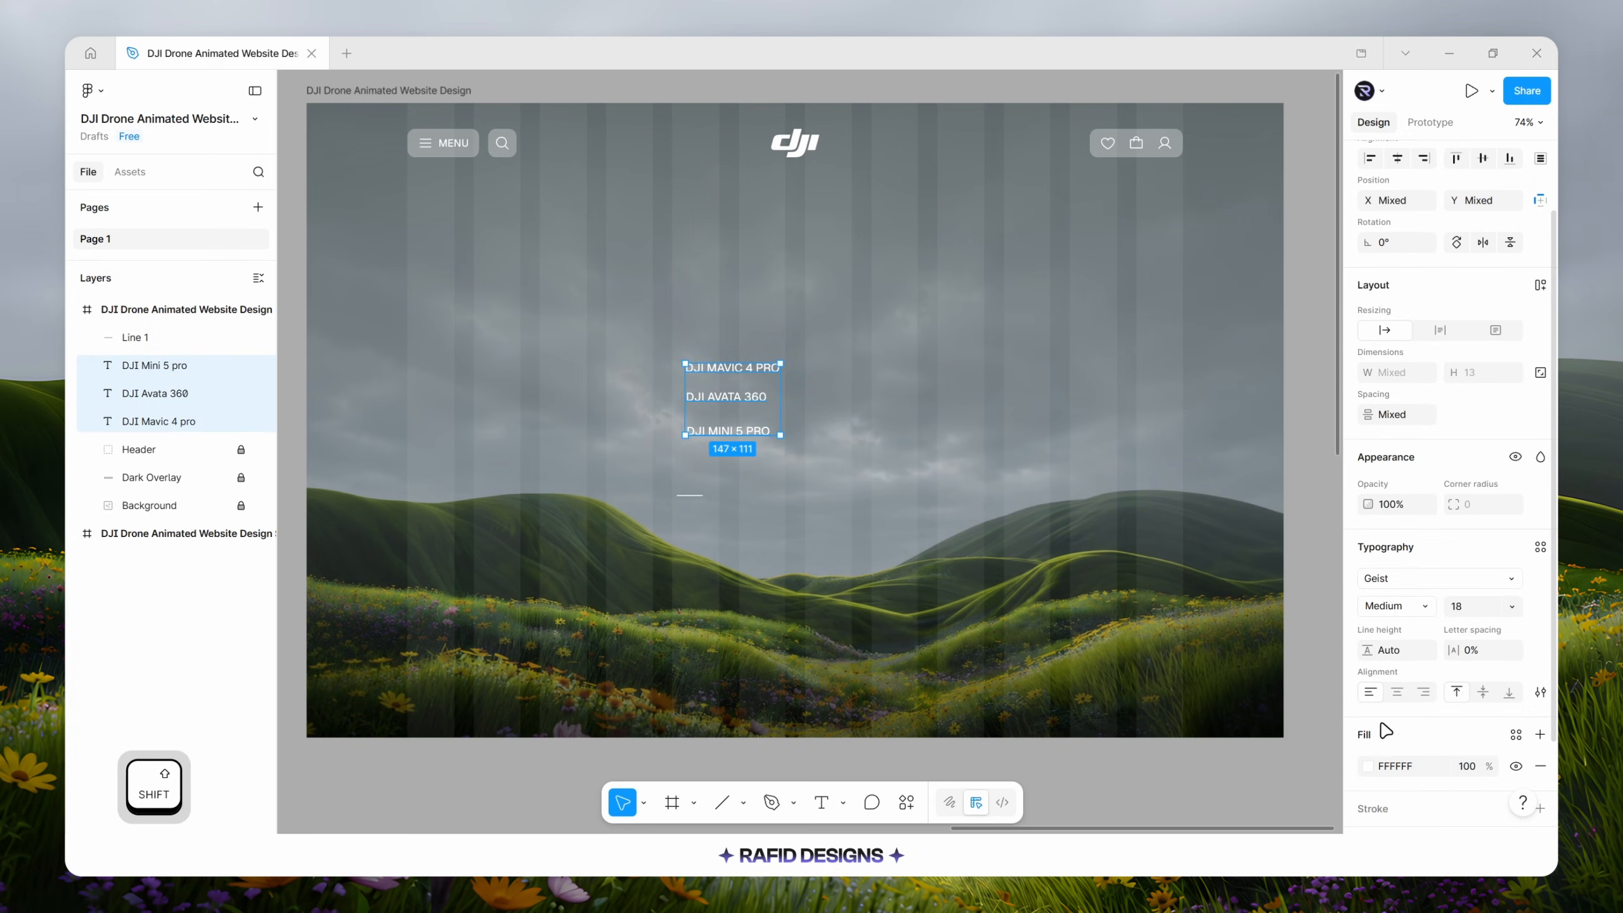
pyautogui.click(1361, 745)
pyautogui.click(1219, 382)
pyautogui.click(1205, 493)
# Place the line before DJI Avata 360, vertically centered with it at a spacing of 12, and group the two.
pyautogui.moveTo(714, 530); pyautogui.dragTo(673, 394)
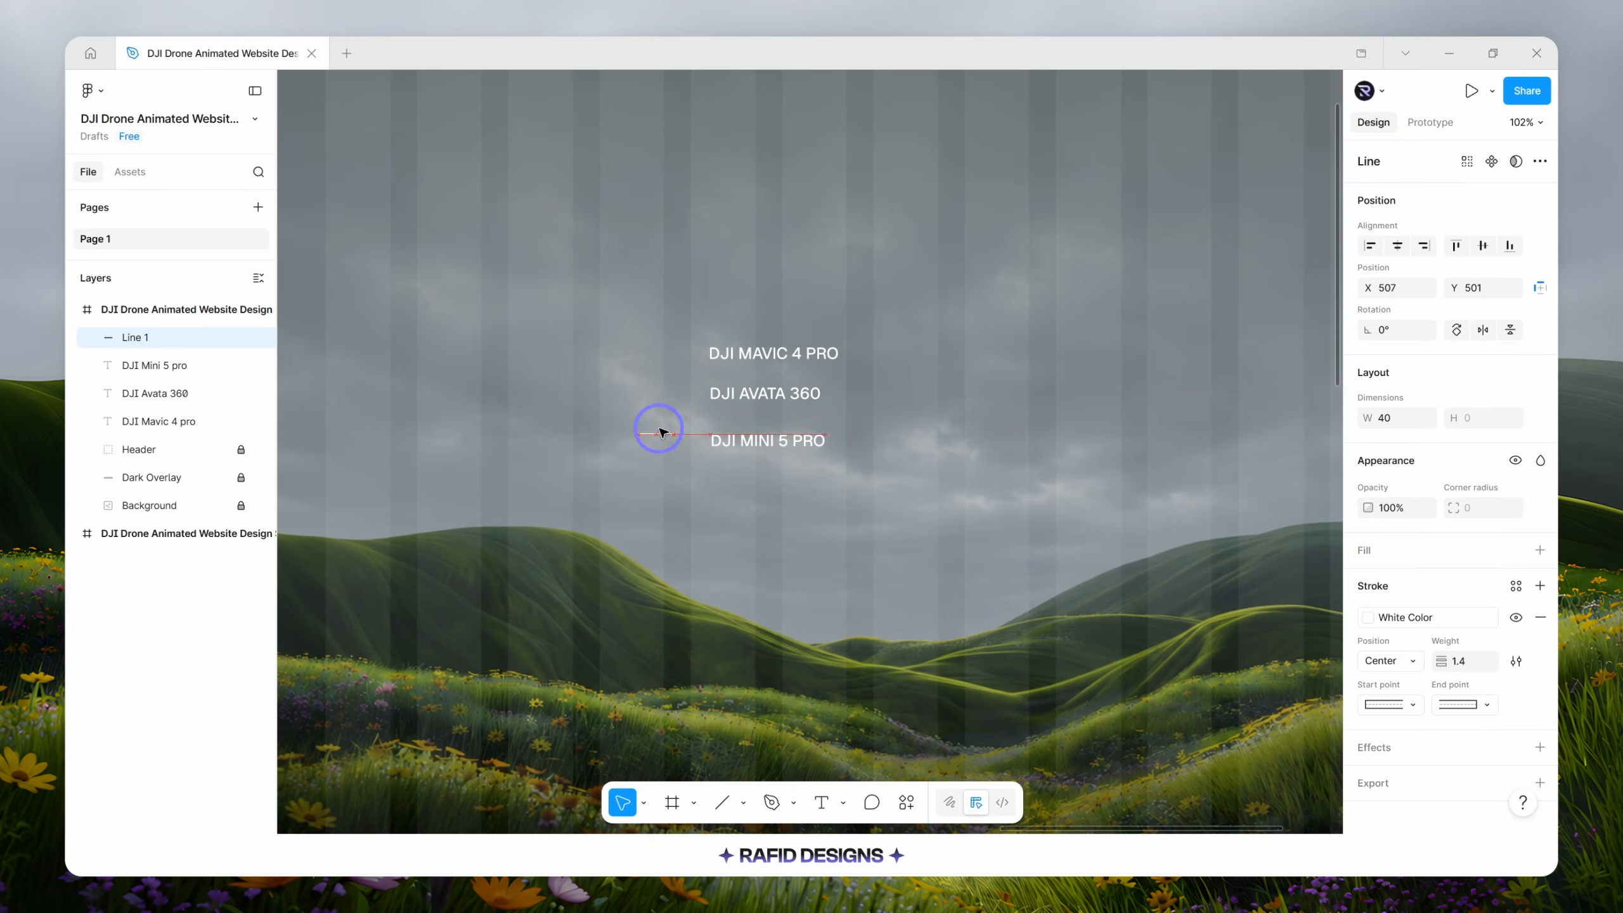
pyautogui.keyDown('shift'); pyautogui.click(716, 394); pyautogui.keyUp('shift')
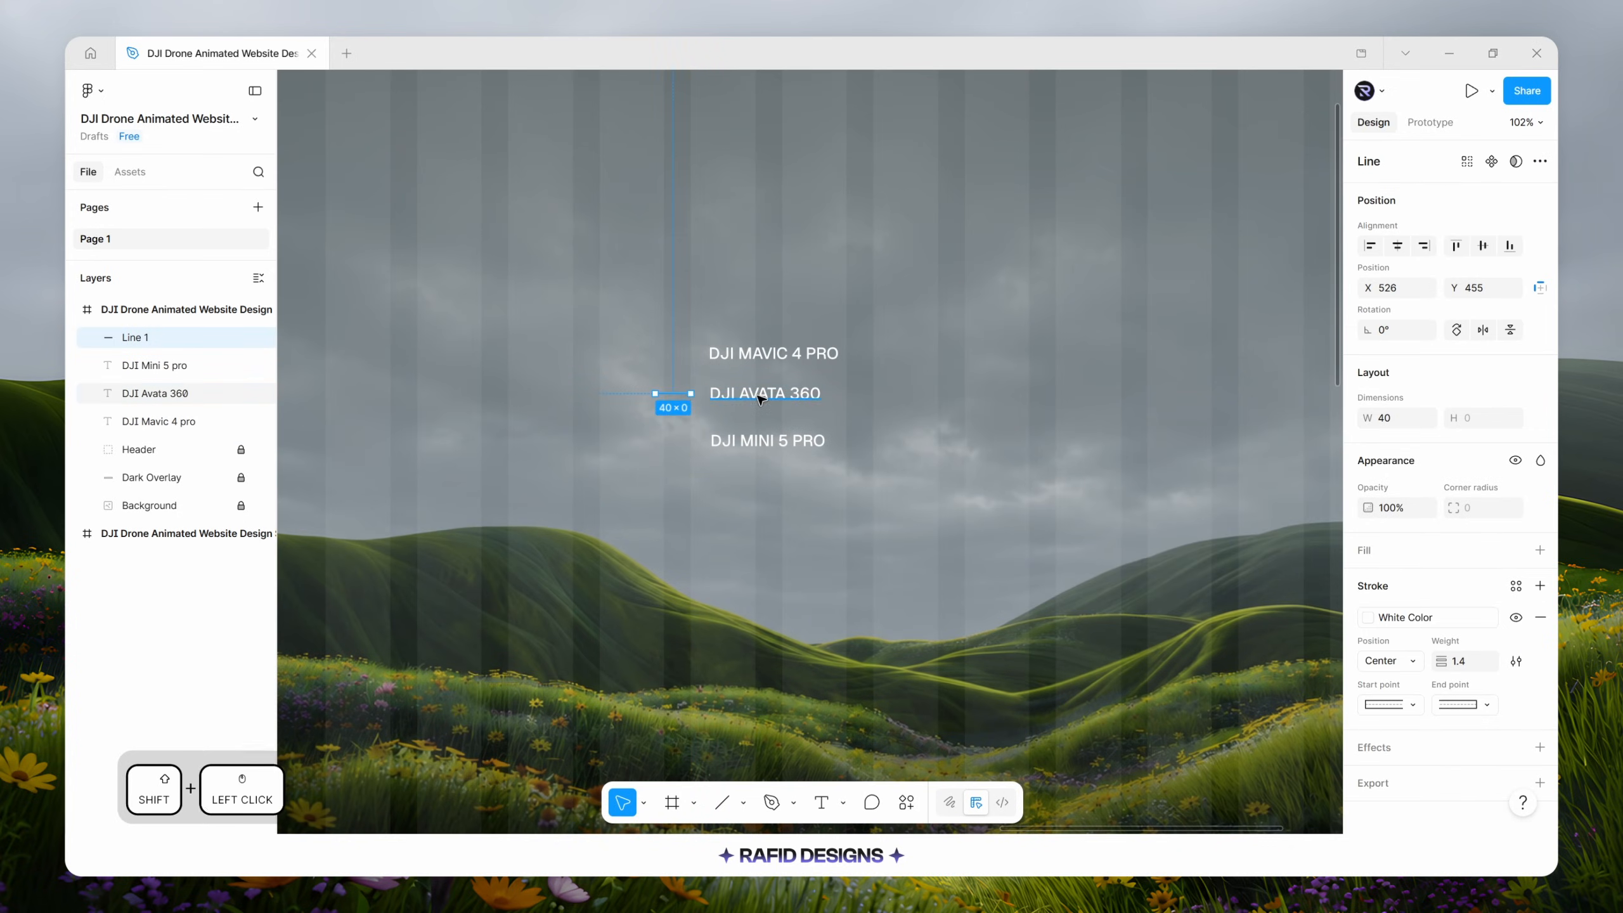
pyautogui.click(1481, 246)
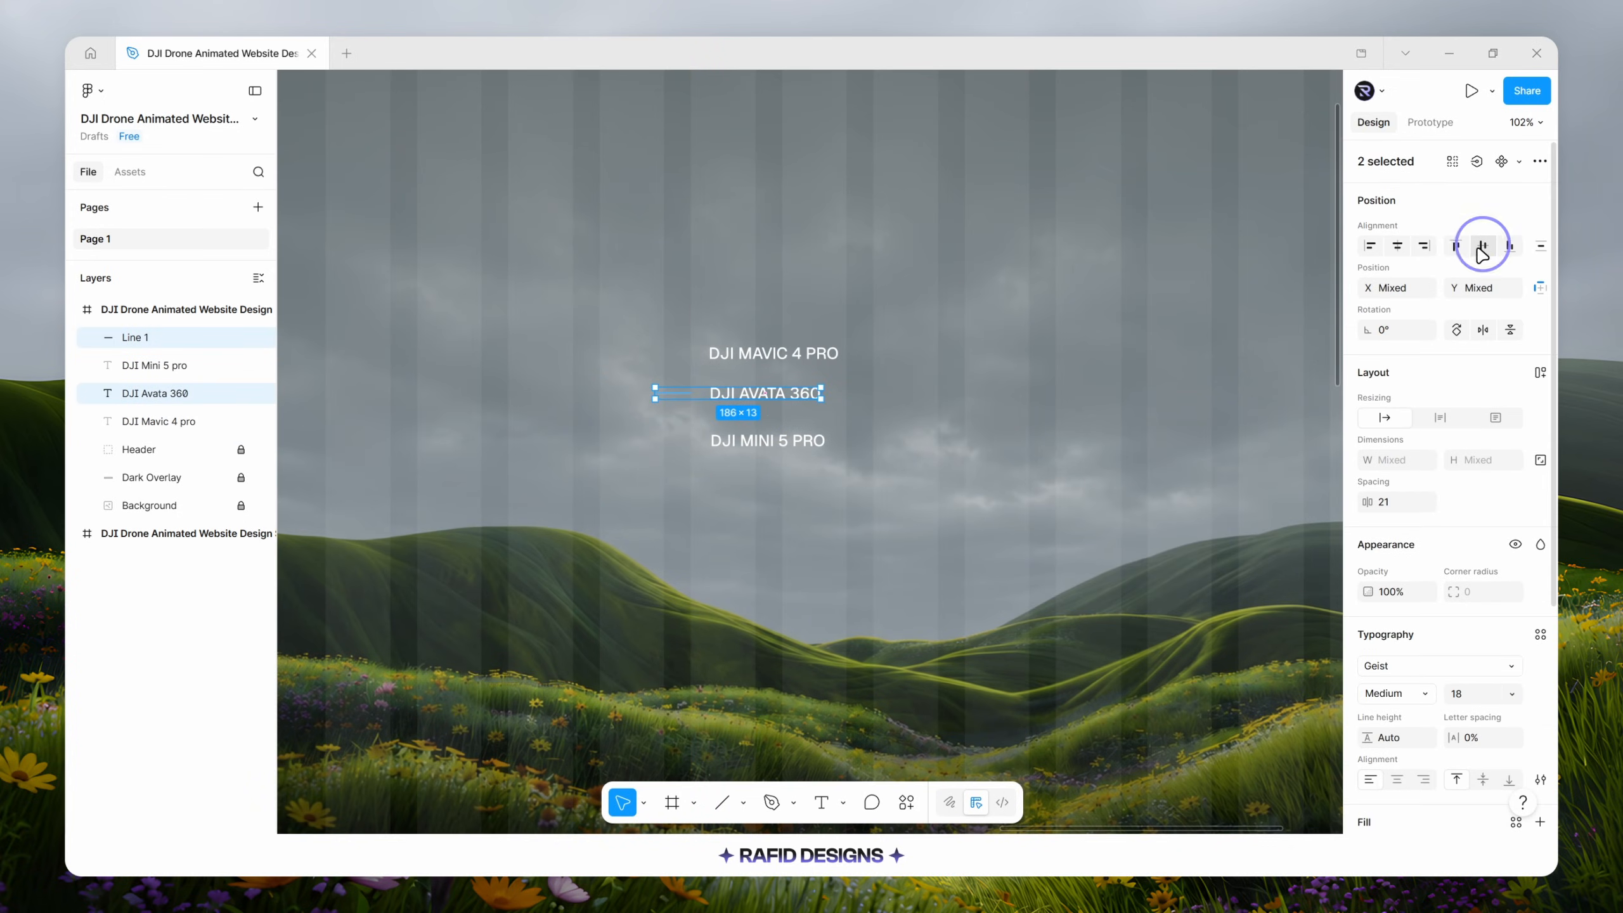
pyautogui.click(1399, 512)
pyautogui.write('12')
pyautogui.press('Return')
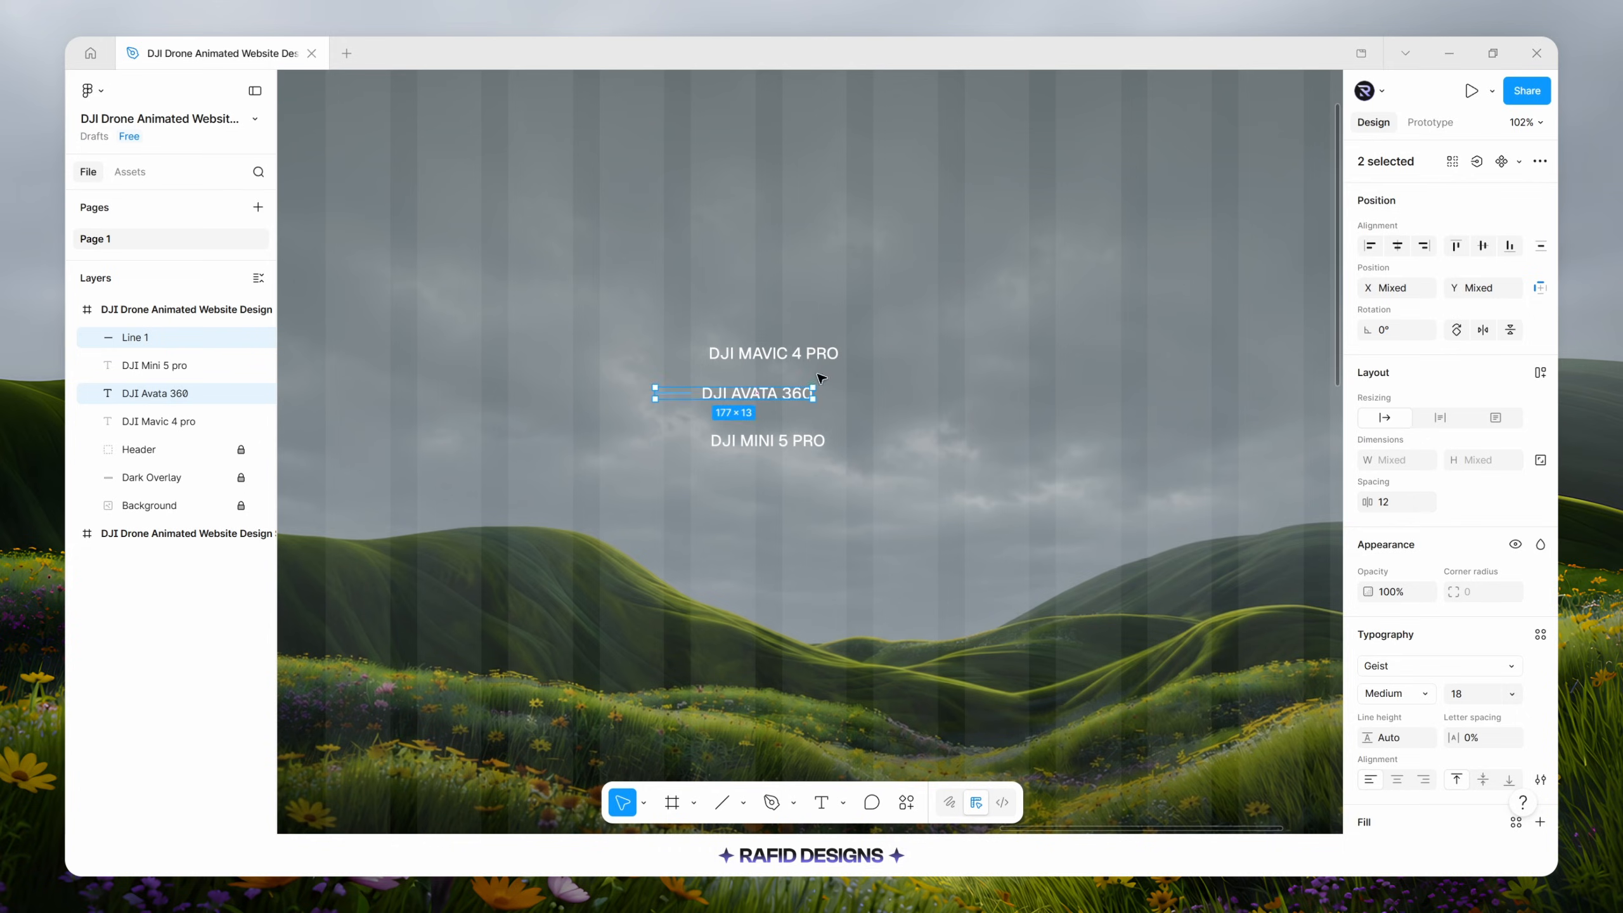
pyautogui.scroll(5, 705, 389)
pyautogui.hotkey('ctrl', 'g')
# Combine the three product name entries into a vertical auto layout frame with a gap of 24.
pyautogui.click(842, 510)
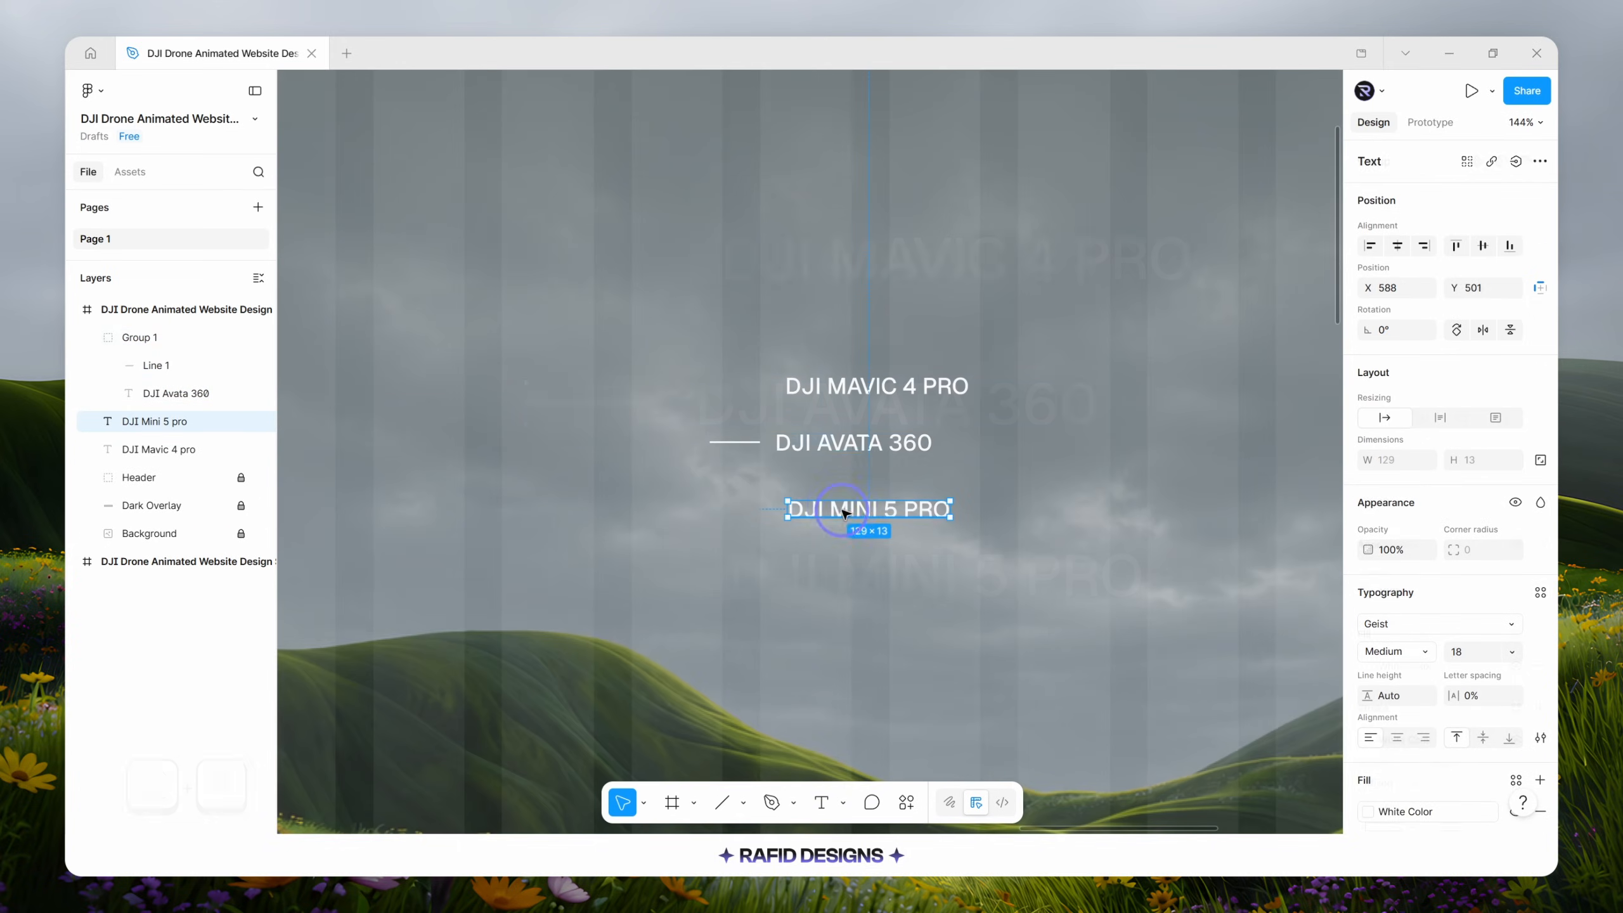
pyautogui.keyDown('shift'); pyautogui.click(830, 443); pyautogui.keyUp('shift')
pyautogui.keyDown('shift'); pyautogui.click(926, 386); pyautogui.keyUp('shift')
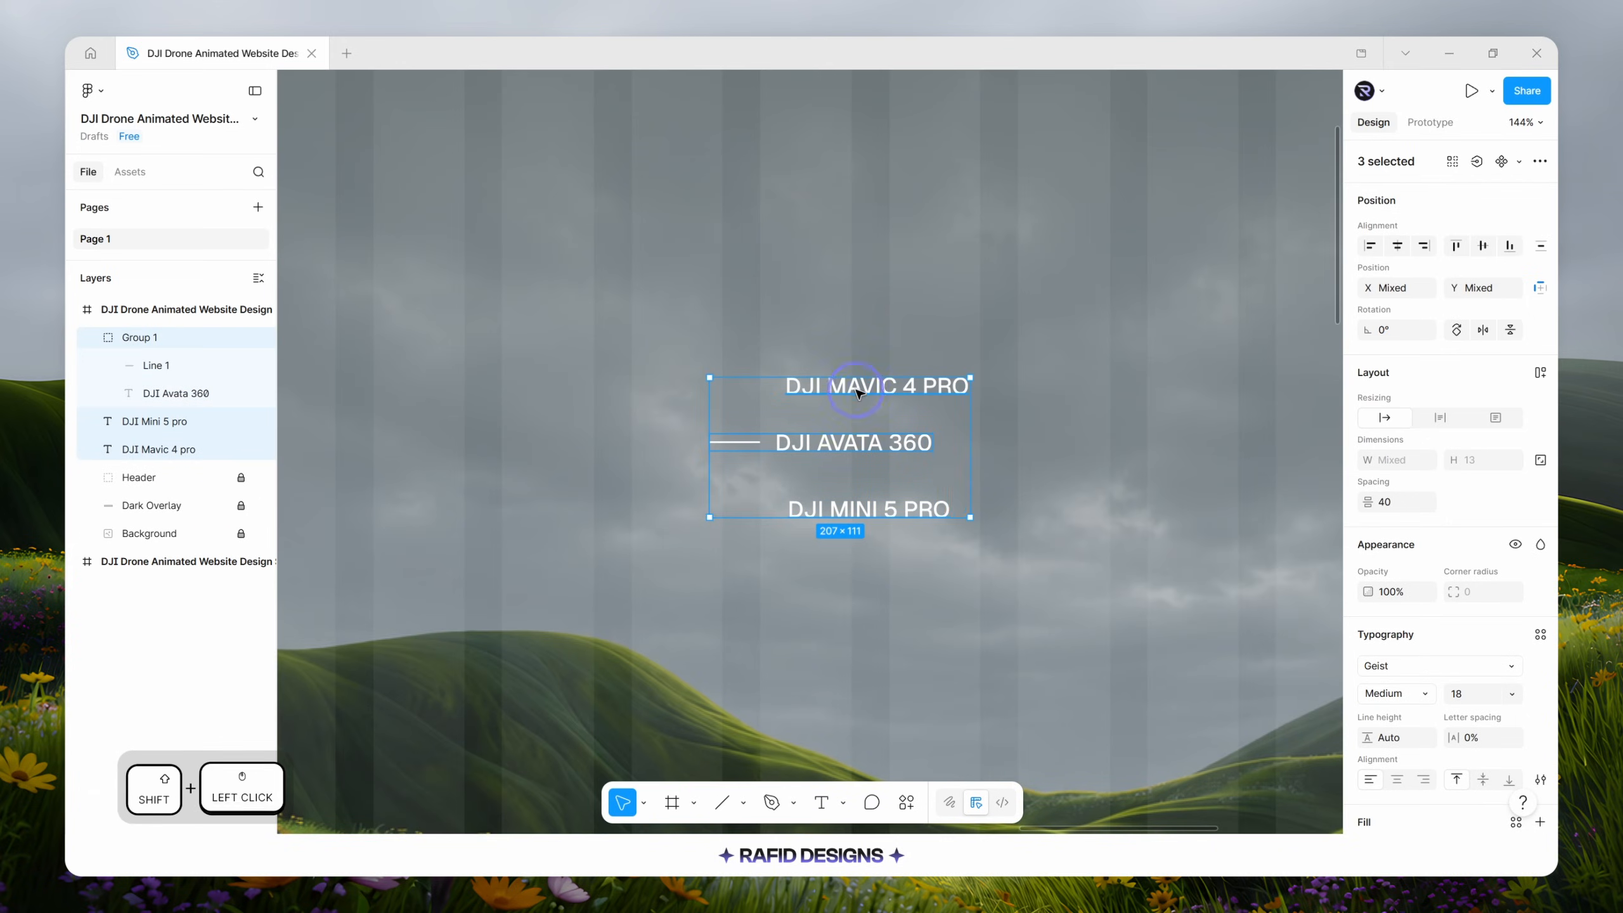
pyautogui.hotkey('shift', 'a')
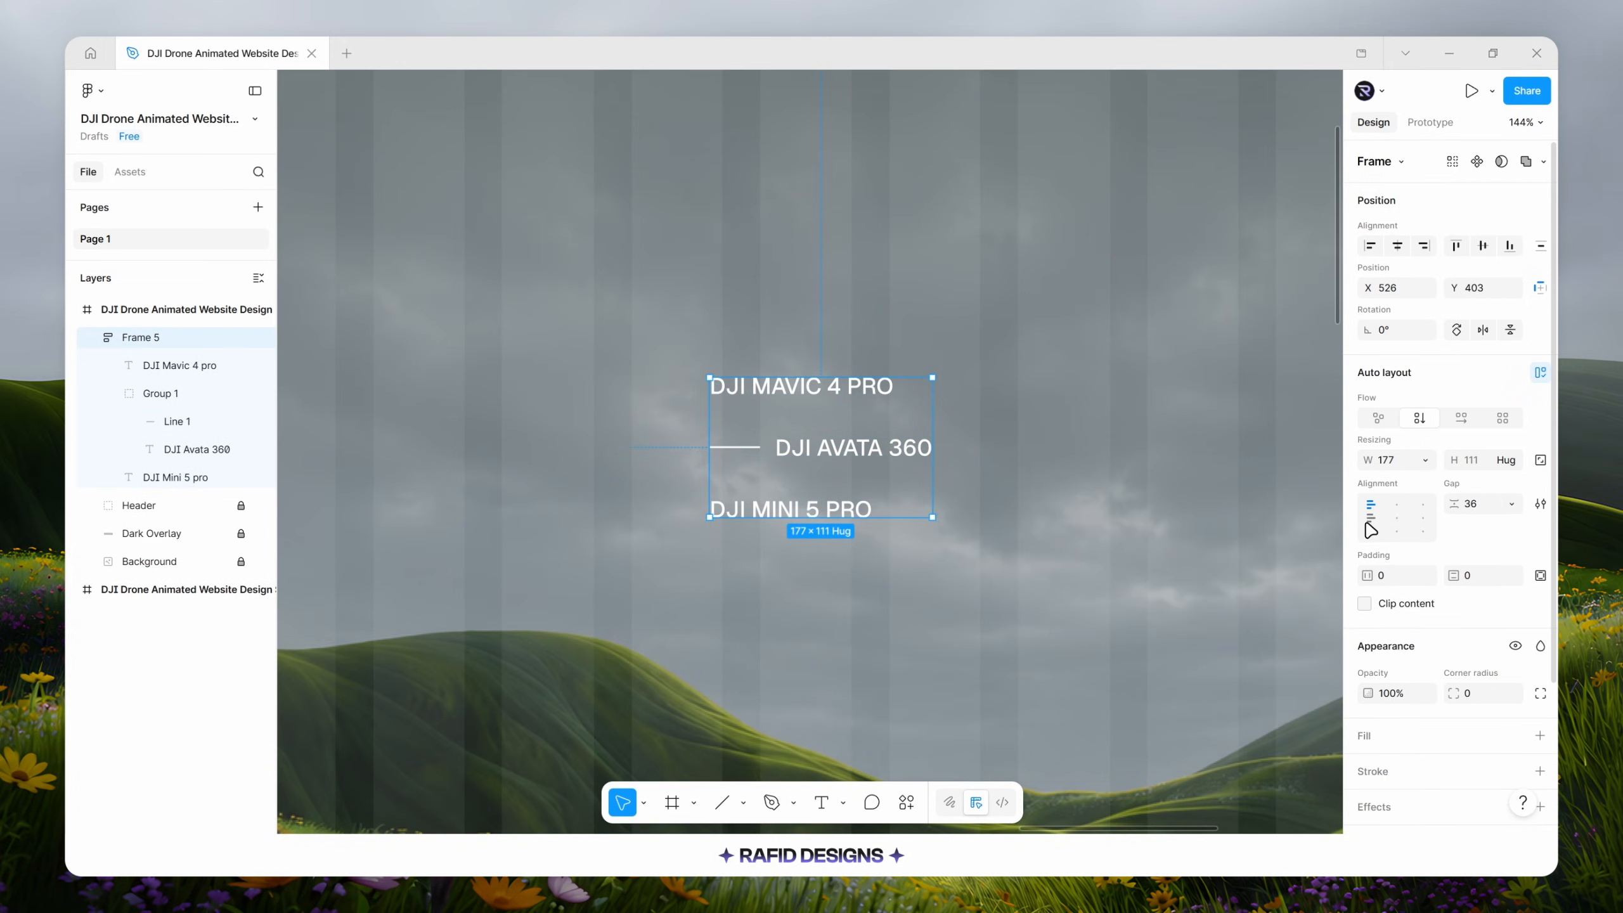
pyautogui.click(1469, 505)
pyautogui.write('24')
pyautogui.press('Return')
pyautogui.scroll(-5, 893, 441)
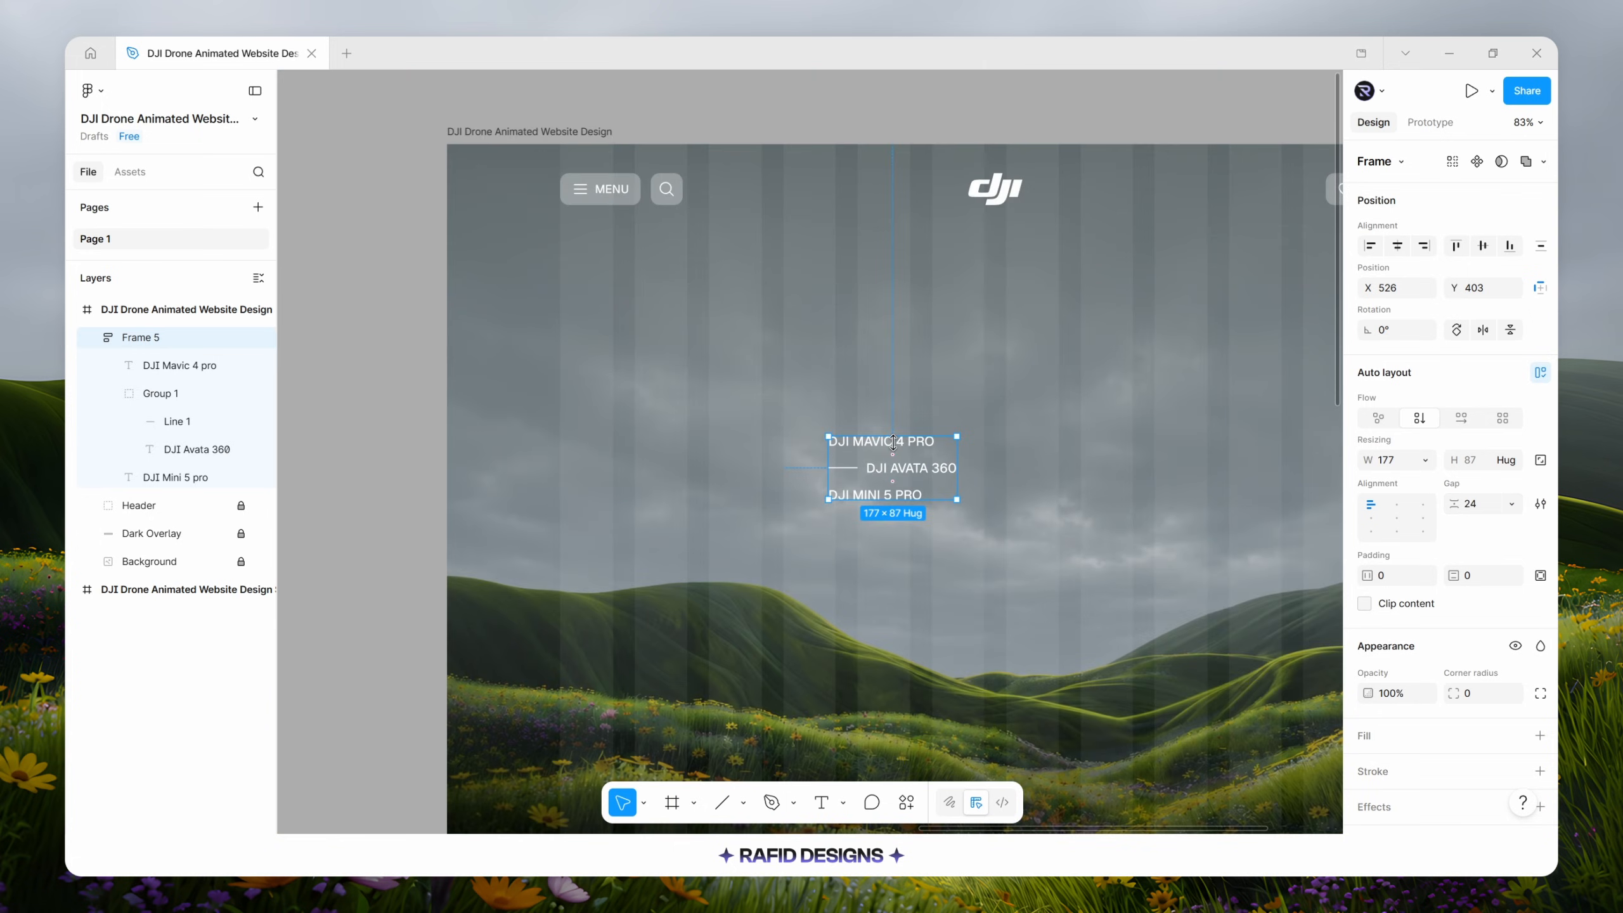
# Set the opacity of the DJI Mavic 4 Pro and DJI Mini 5 Pro texts to 50%.
pyautogui.doubleClick(918, 445)
pyautogui.keyDown('shift'); pyautogui.click(920, 496); pyautogui.keyUp('shift')
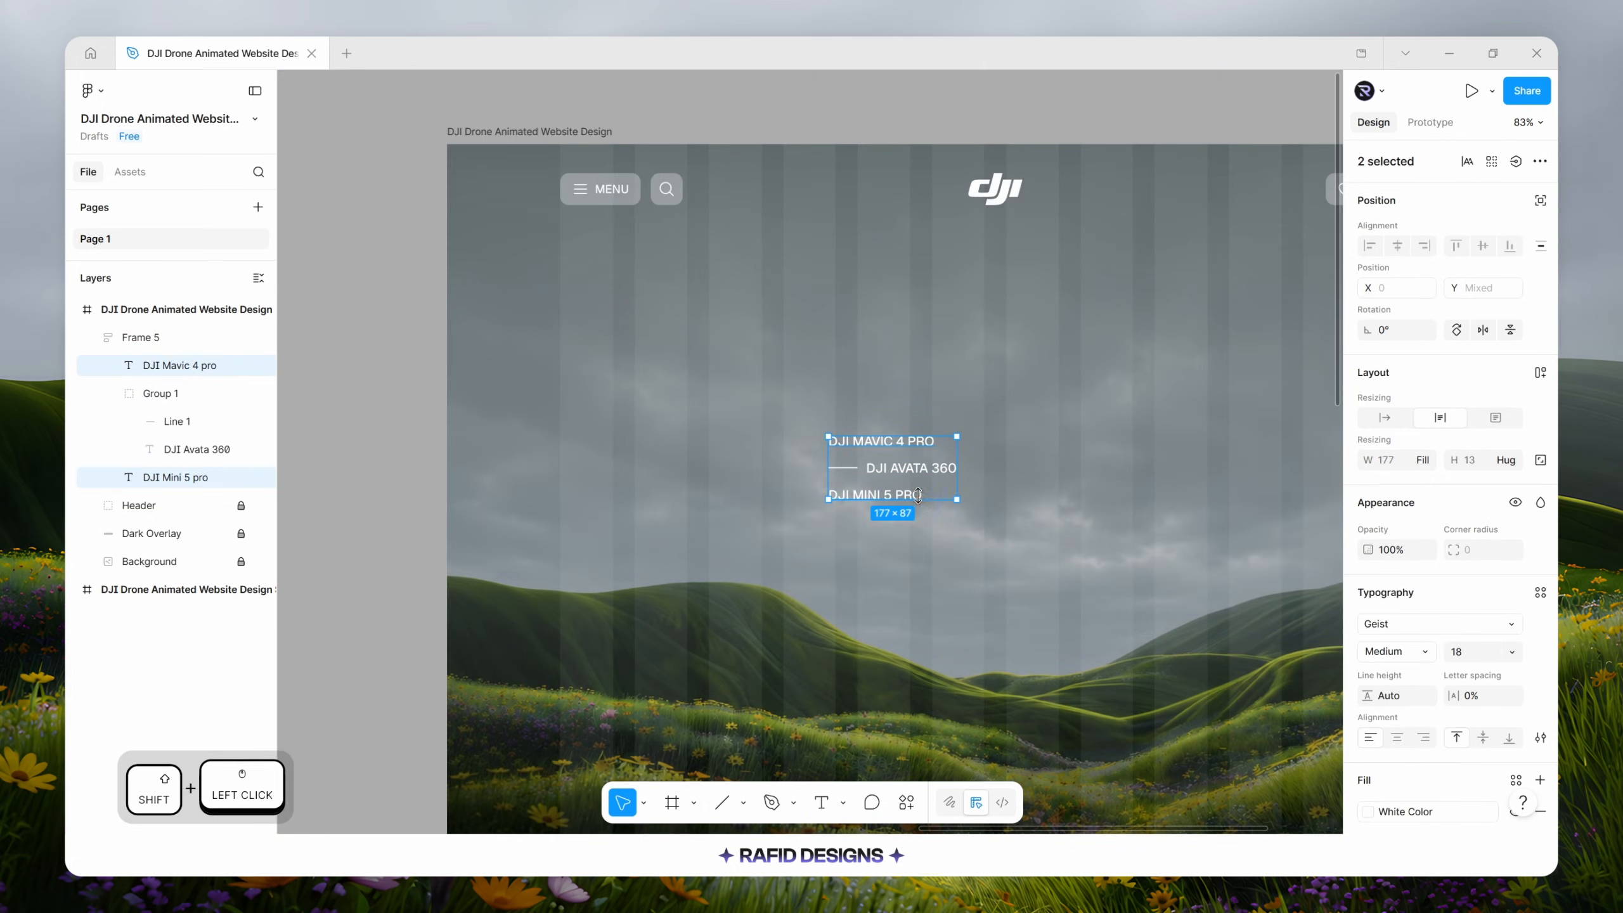
pyautogui.click(1398, 549)
pyautogui.write('50')
pyautogui.press('Return')
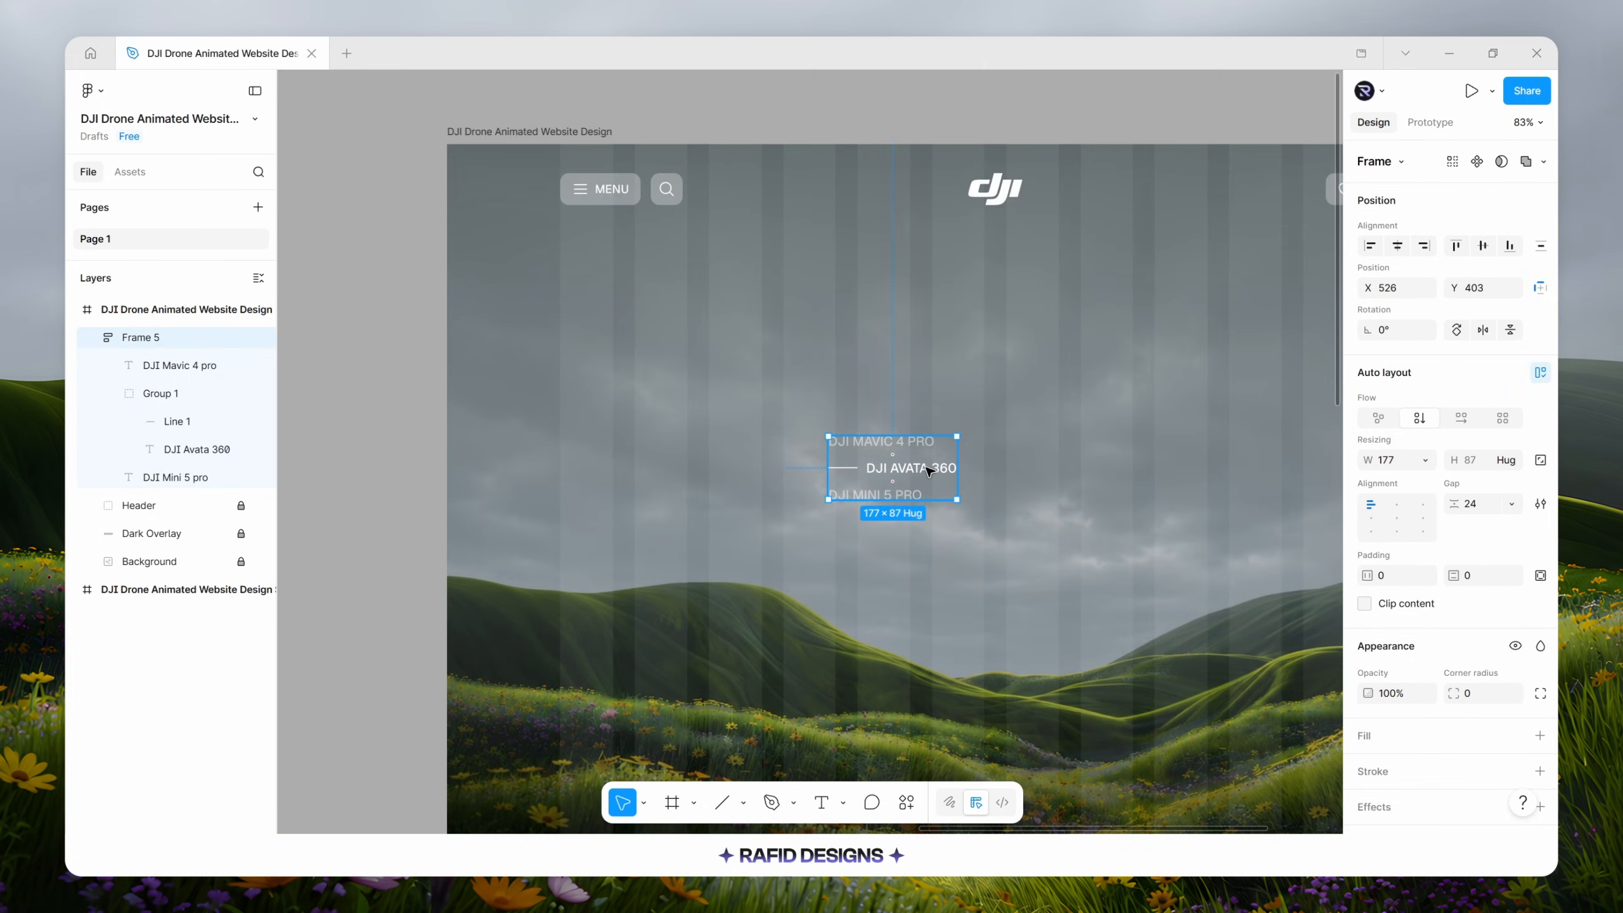
# Move the product list frame to X 156, aligned beneath the menu button, and nudge it up closer to the header.
pyautogui.moveTo(927, 471); pyautogui.dragTo(659, 305)
pyautogui.press('alt')
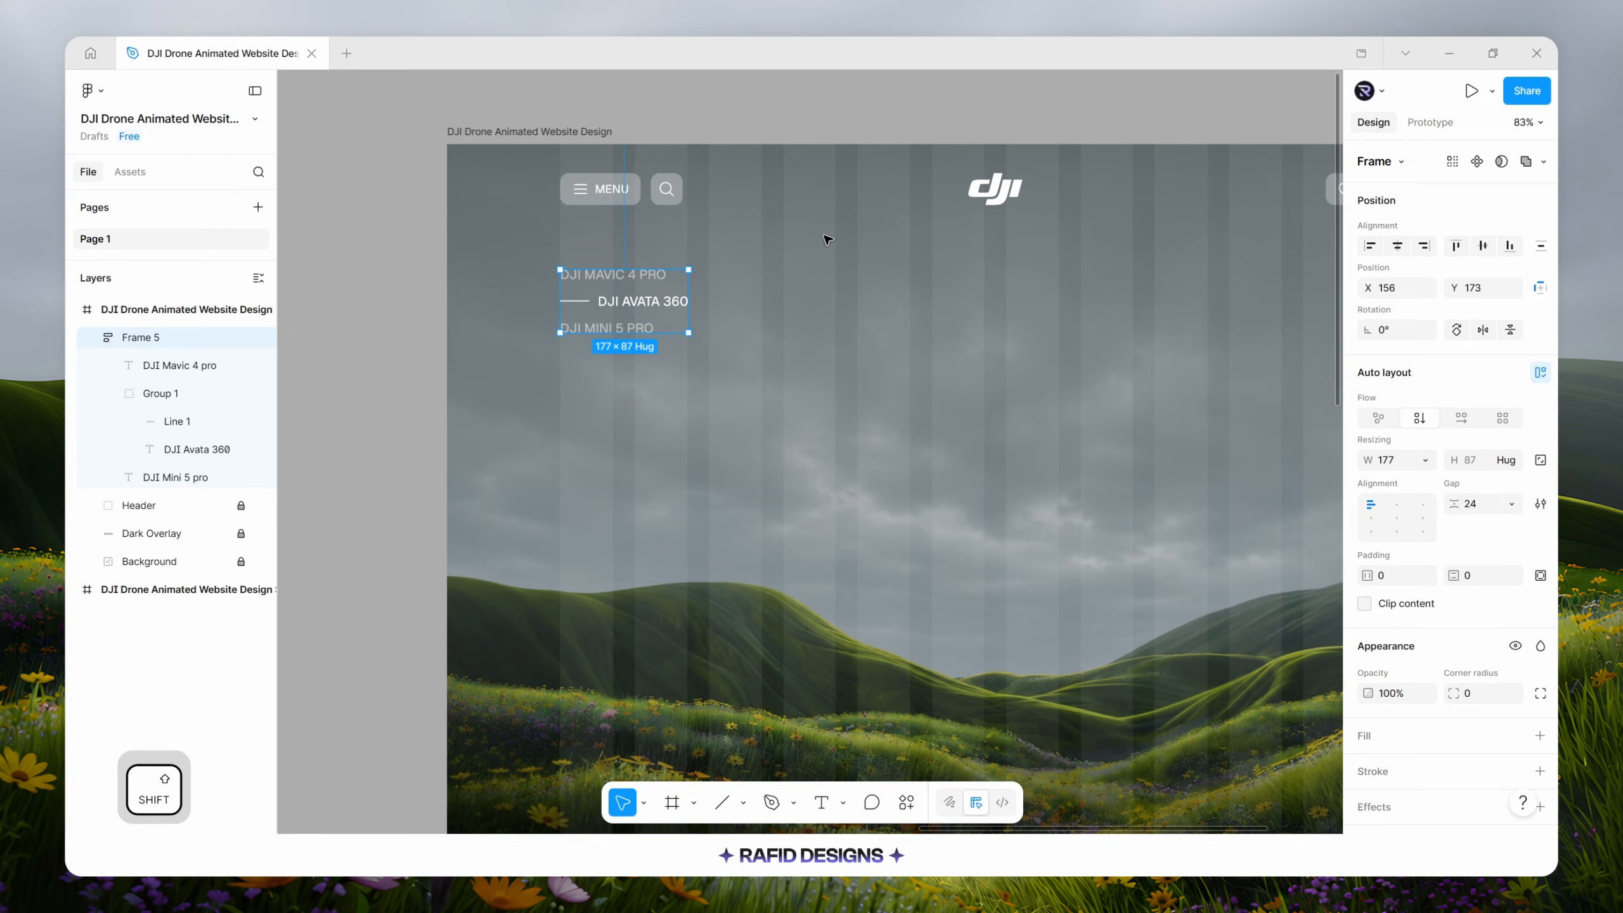
pyautogui.press('Up')
pyautogui.press('Up')
pyautogui.press('Up')
pyautogui.press('Up')
pyautogui.press('Up')
pyautogui.press('Up')
pyautogui.press('Up')
pyautogui.press('Up')
pyautogui.press('Up')
pyautogui.press('Up')
pyautogui.press('Up')
pyautogui.press('Up')
pyautogui.press('Up')
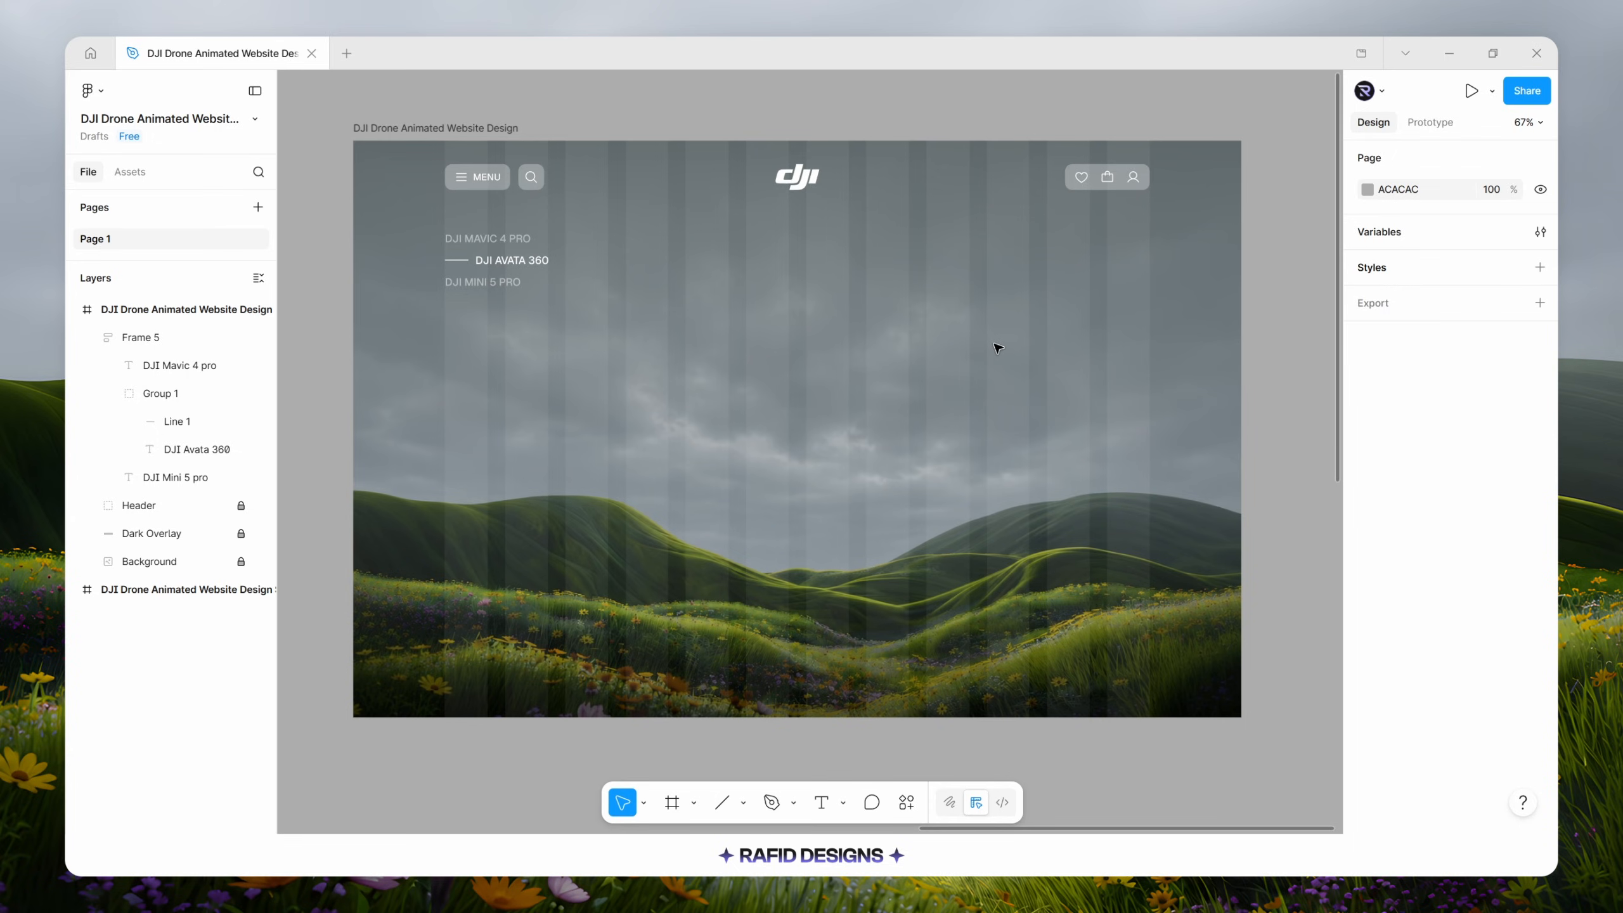
# Add the text "DJI Avata 360 delivers" in the hero's upper right area.
pyautogui.press('t')
pyautogui.click(888, 310)
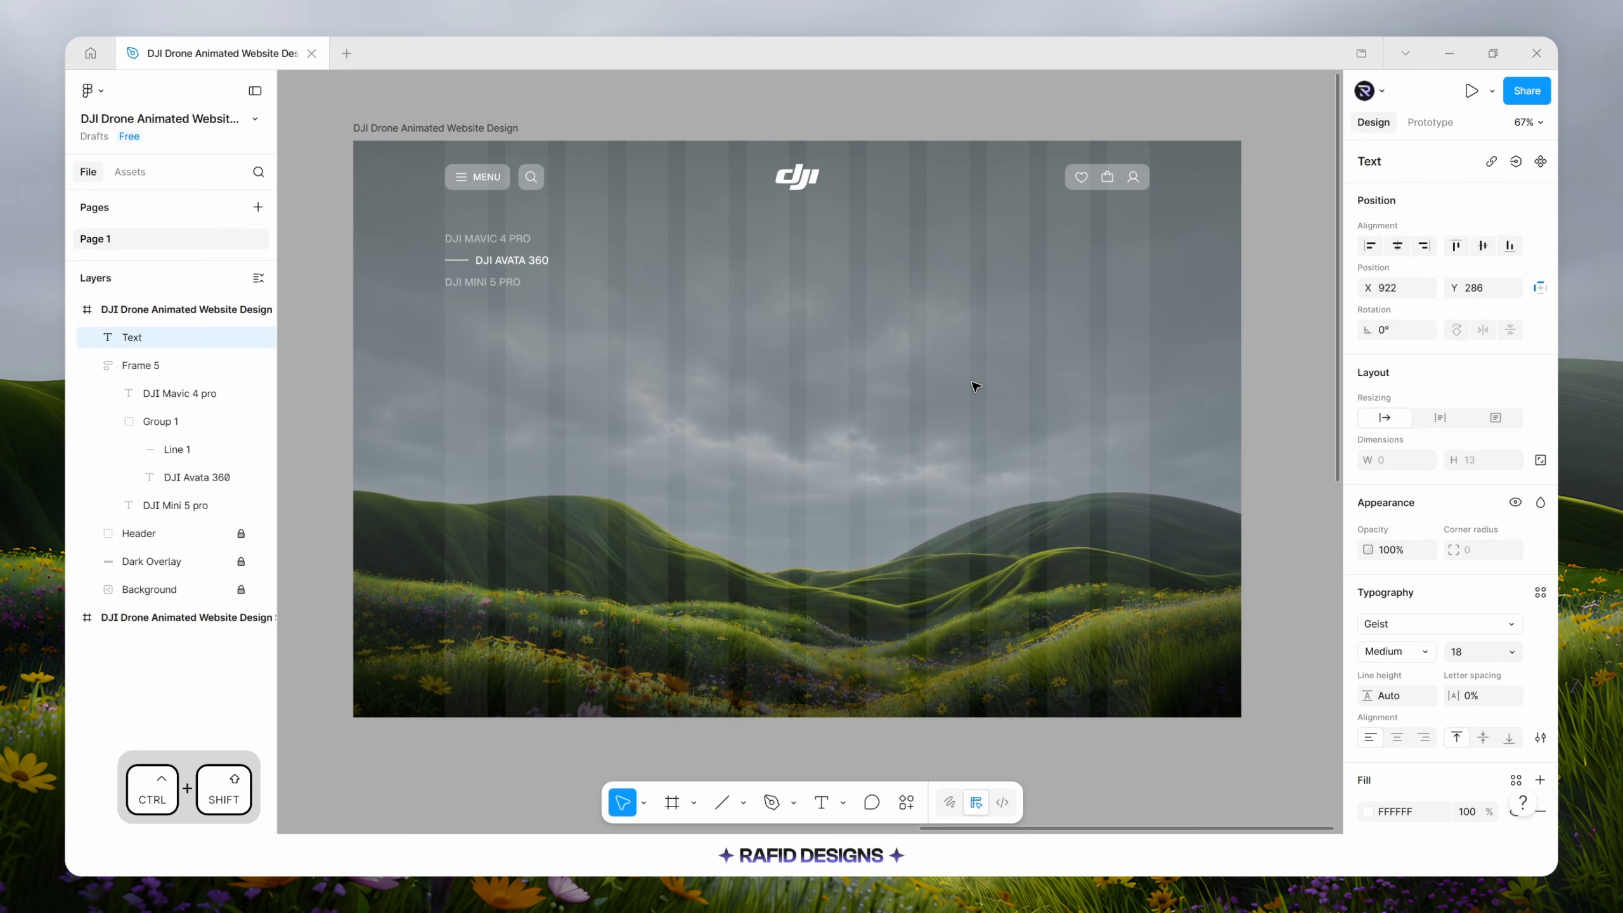
pyautogui.hotkey('ctrl', 'shift', 'v')
pyautogui.press('Escape')
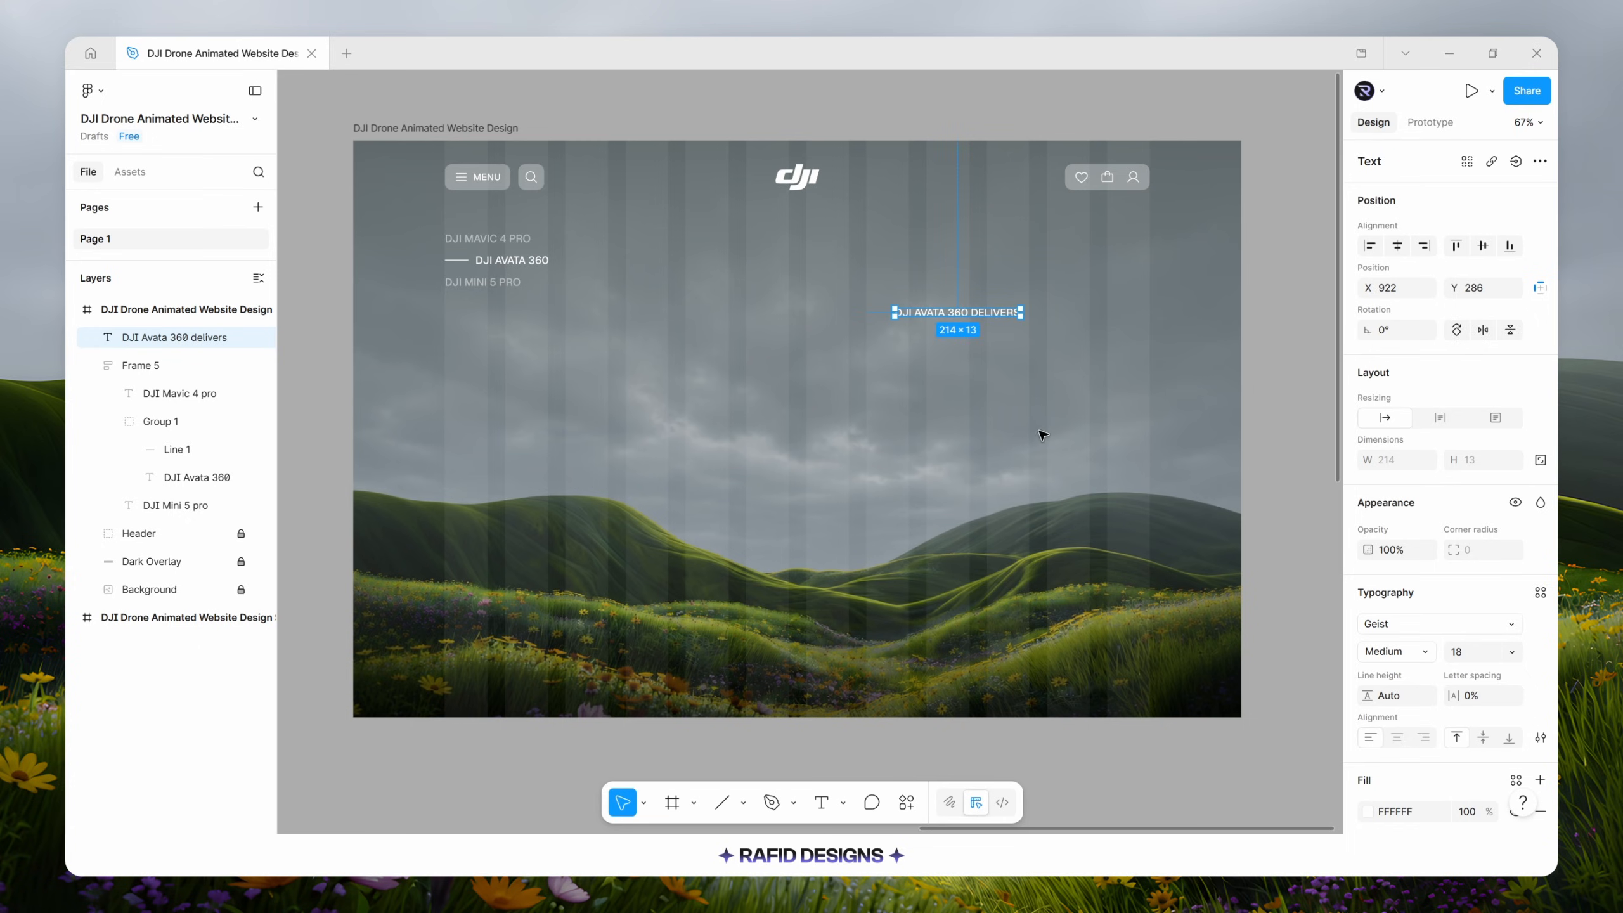
# Format the "DJI Avata 360 delivers" text as Geist Regular, size 20, line height 26, with its case as typed.
pyautogui.click(1367, 650)
pyautogui.click(1373, 617)
pyautogui.click(1468, 651)
pyautogui.write('20')
pyautogui.press('Return')
pyautogui.click(1390, 703)
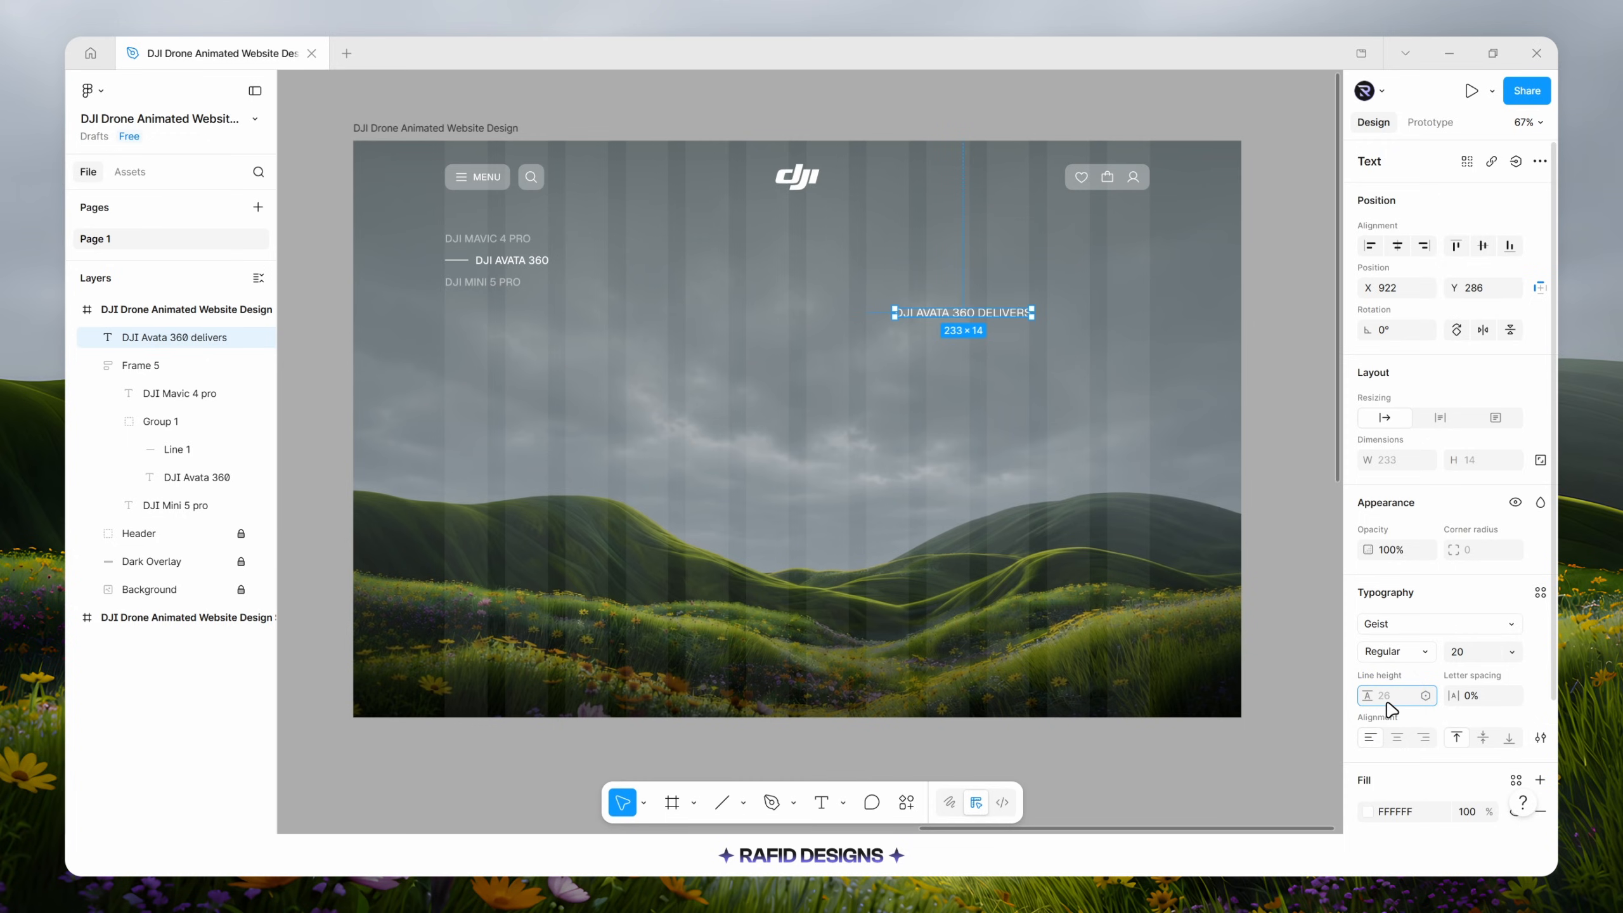
pyautogui.press('Return')
pyautogui.click(1539, 737)
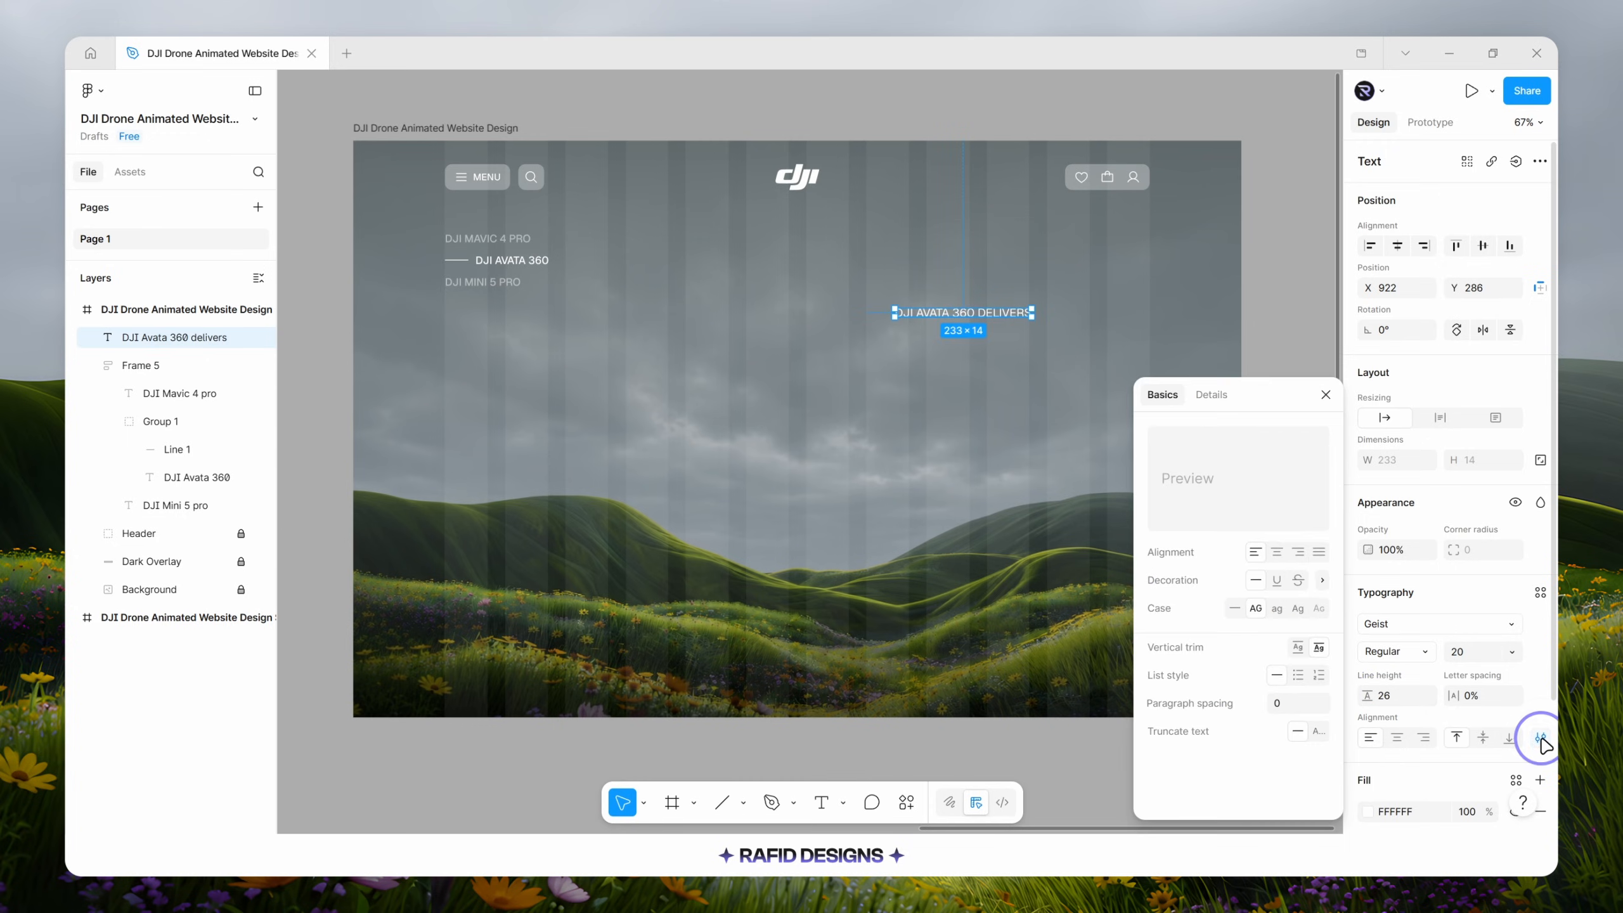
pyautogui.click(1233, 608)
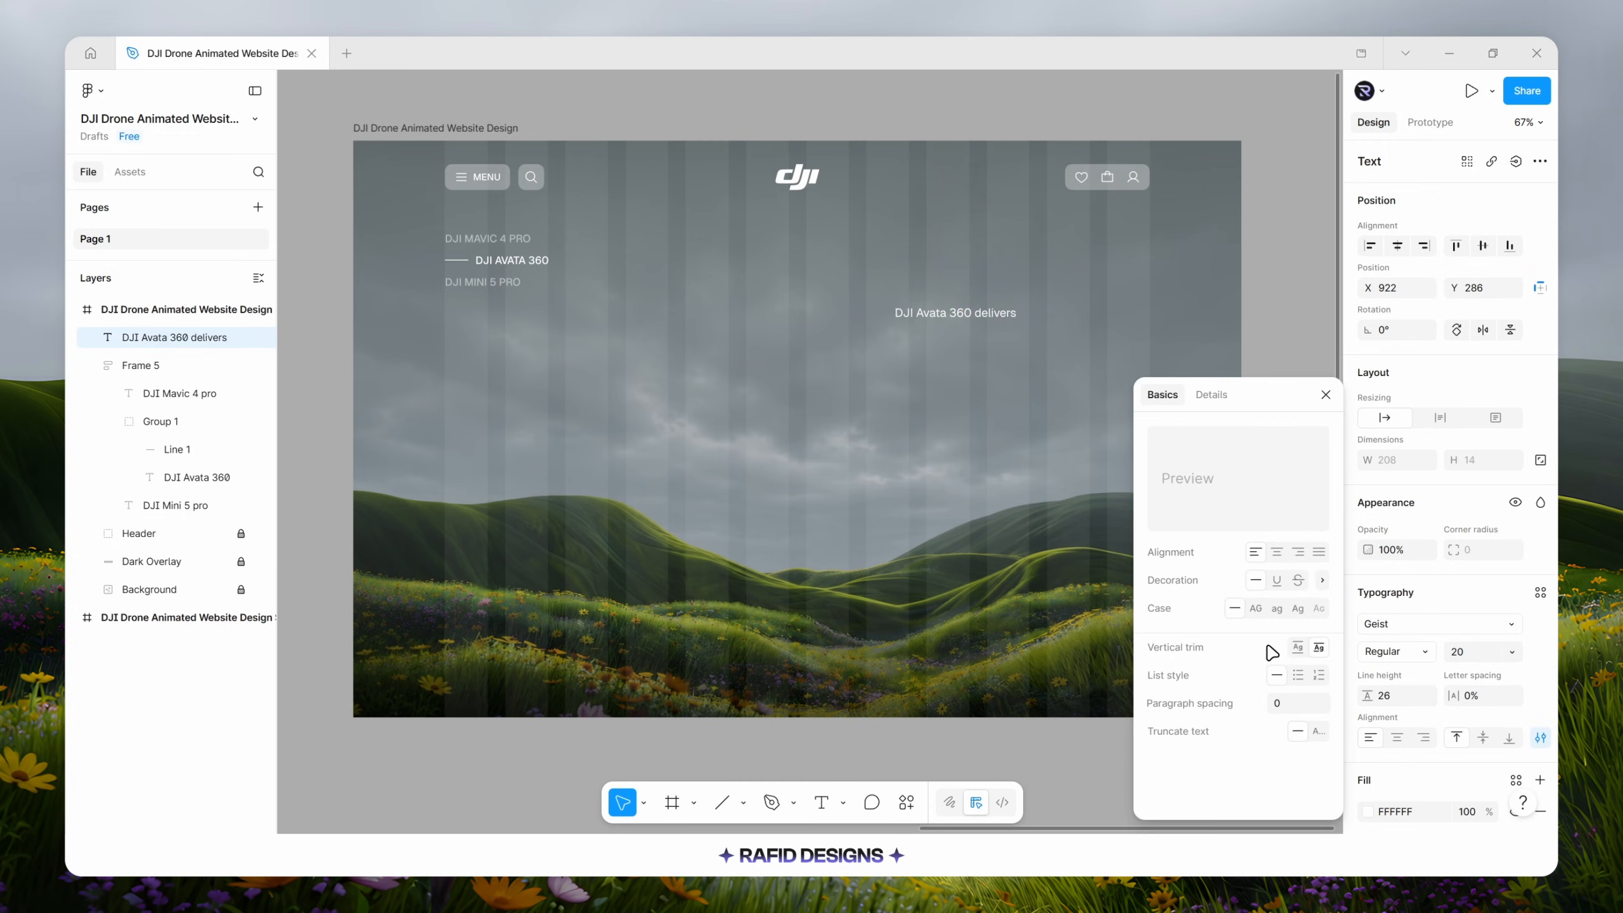
pyautogui.click(1326, 394)
# Set the "DJI Avata 360 delivers" text box to a width of 254 and right-align its text.
pyautogui.scroll(4, 937, 301)
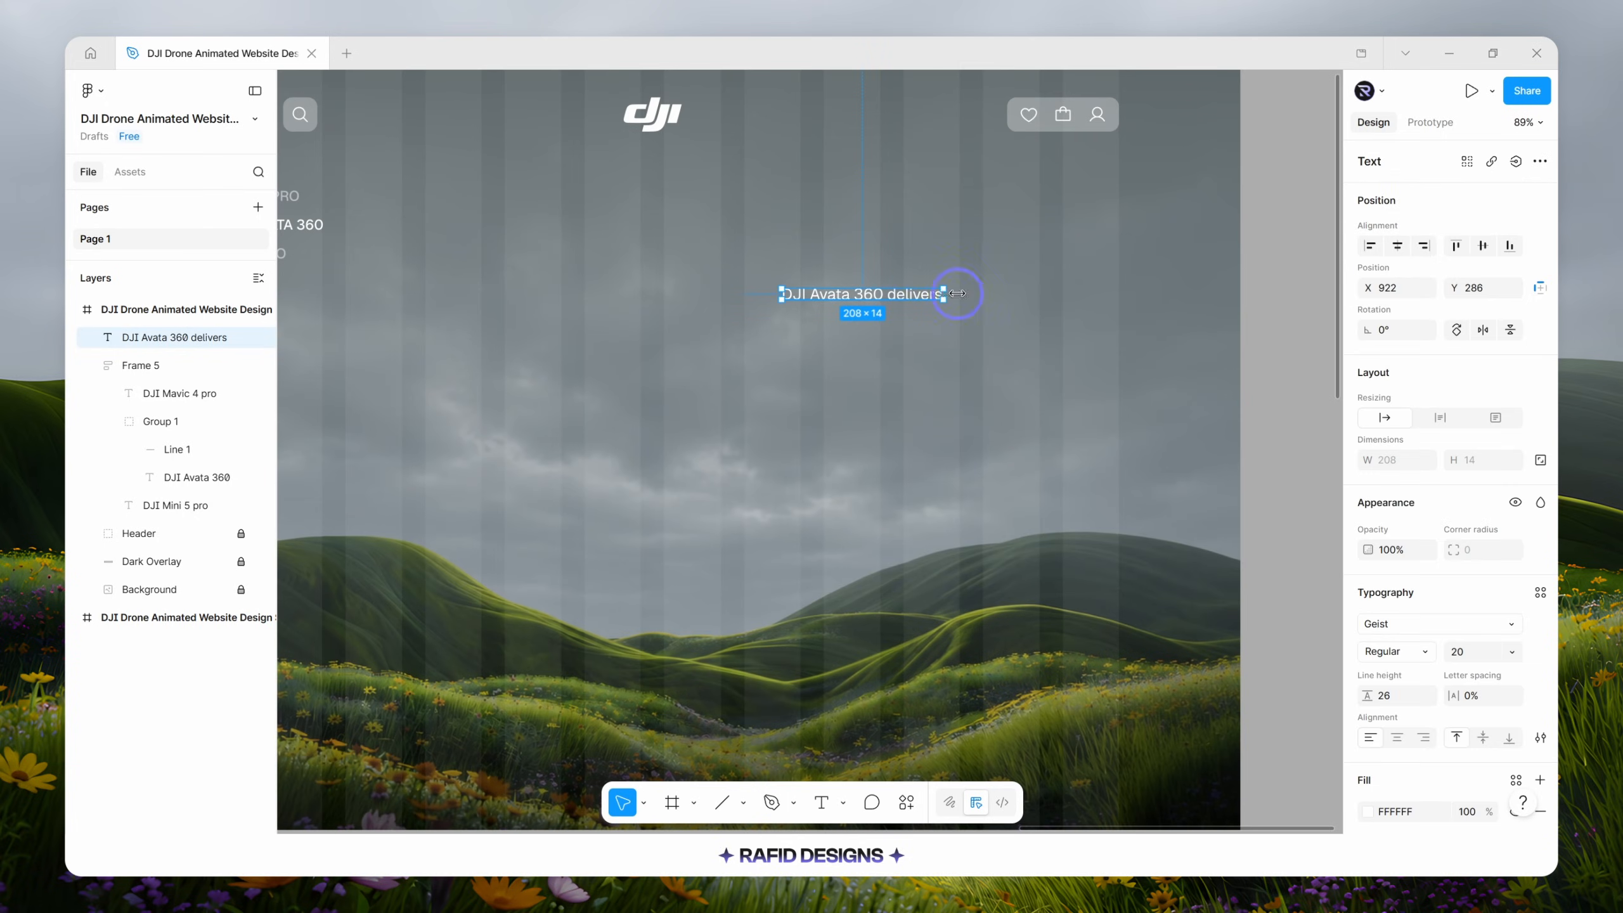
pyautogui.moveTo(957, 294); pyautogui.dragTo(996, 294)
pyautogui.click(1387, 462)
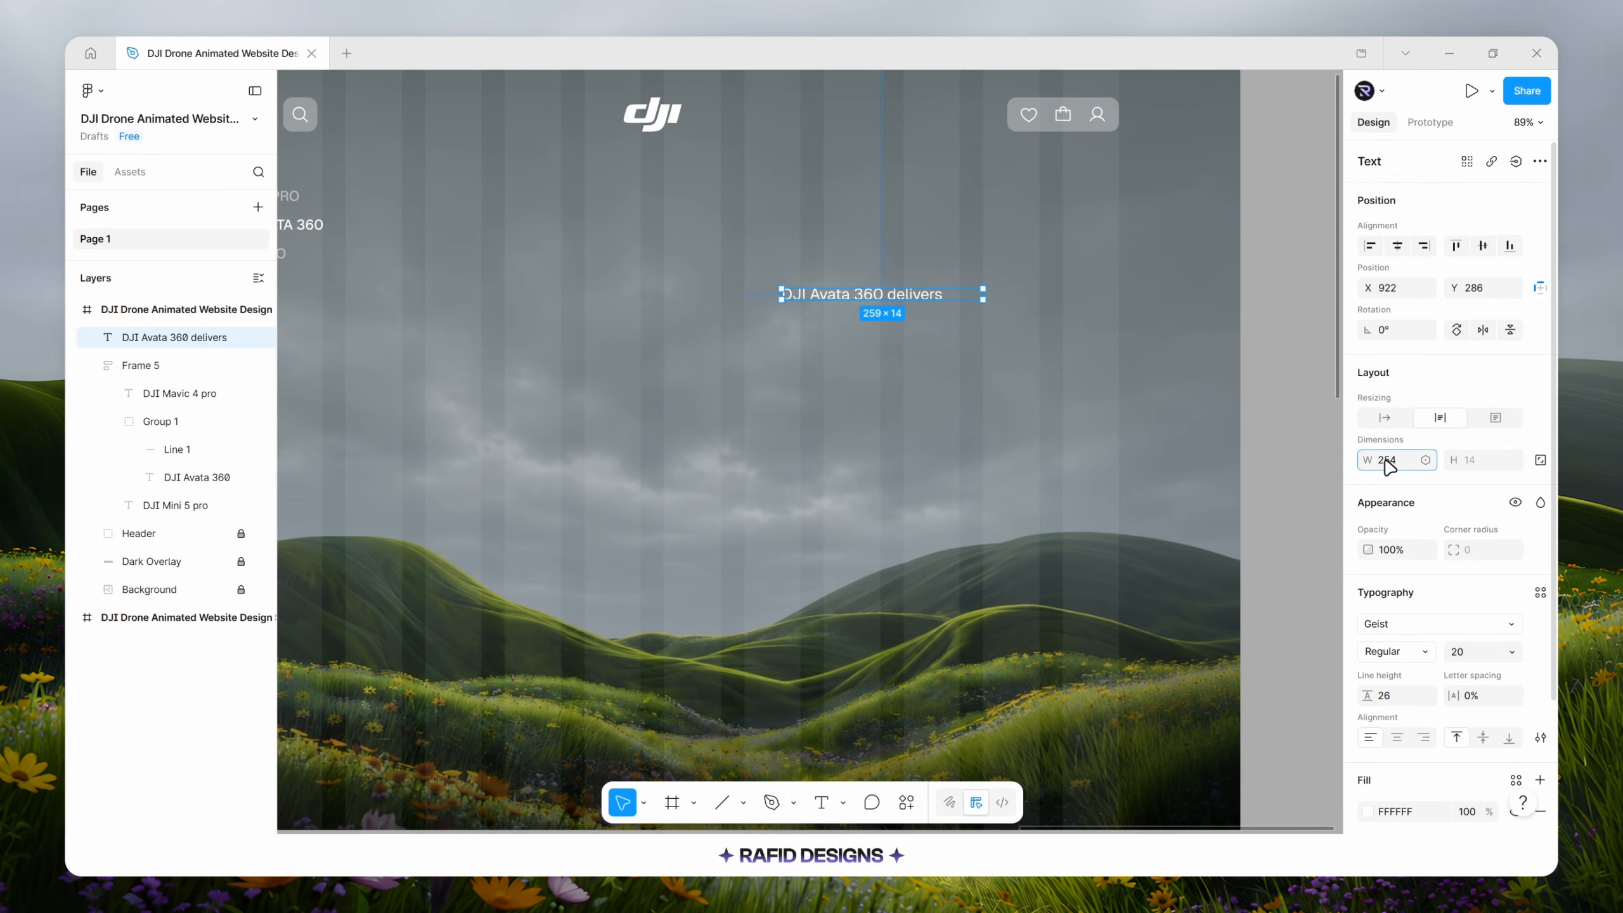
pyautogui.press('Return')
pyautogui.click(1423, 738)
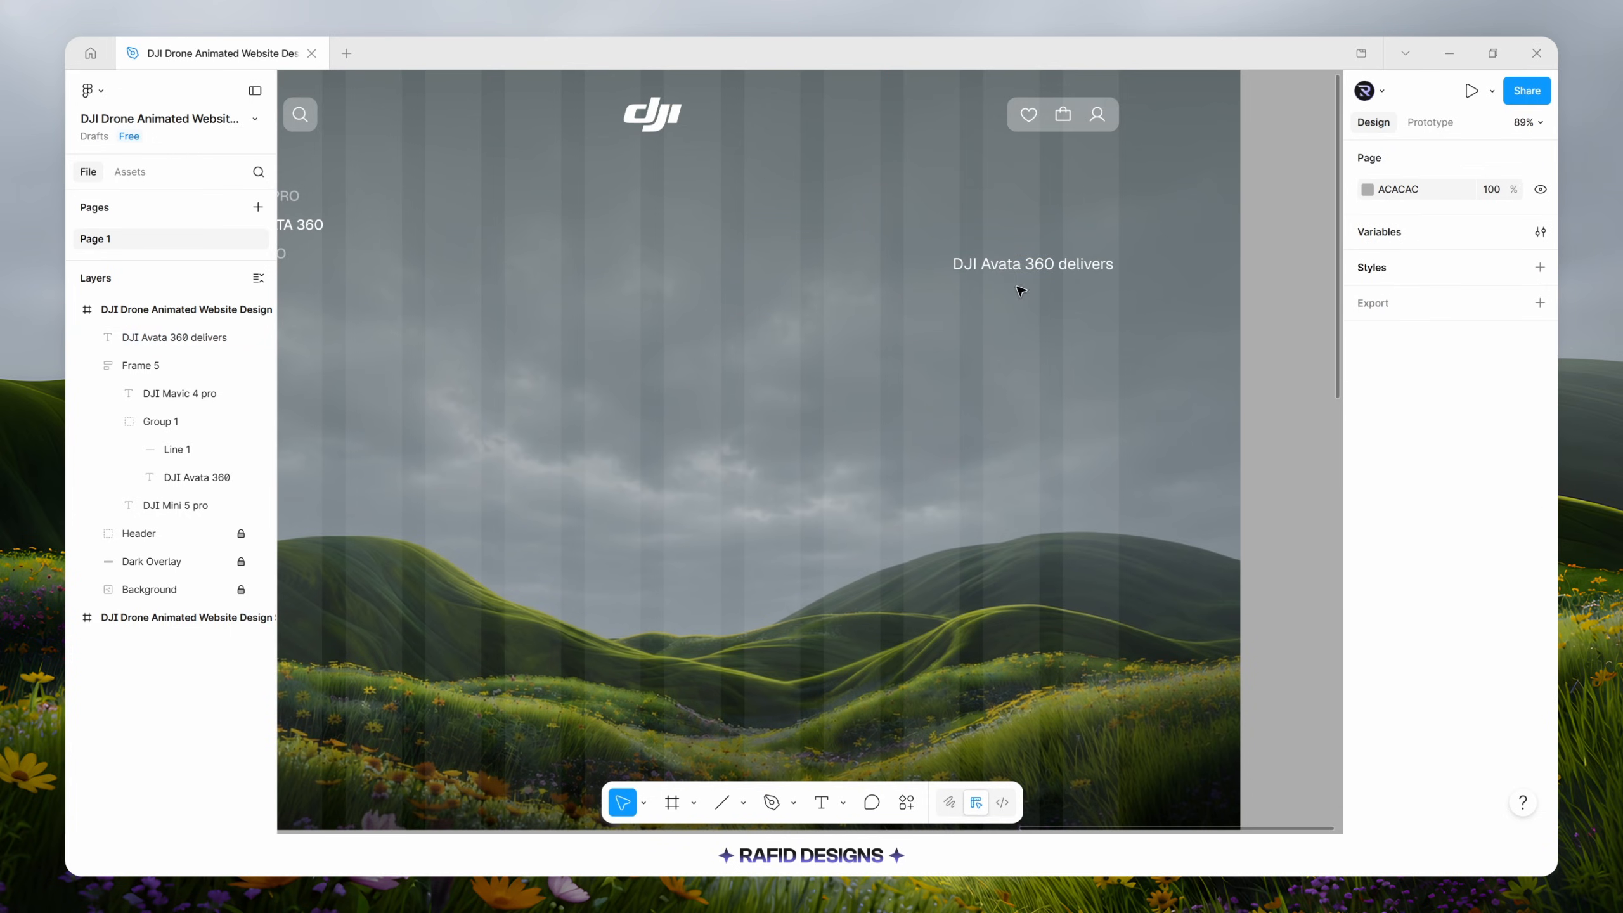
# Duplicate the text below itself, replace it with "immersive FPV flying with stunning 4K video and agile controls, effortlessly." and left-align it.
pyautogui.click(988, 267)
pyautogui.keyDown('alt'); pyautogui.moveTo(987, 266); pyautogui.dragTo(993, 303); pyautogui.keyUp('alt')
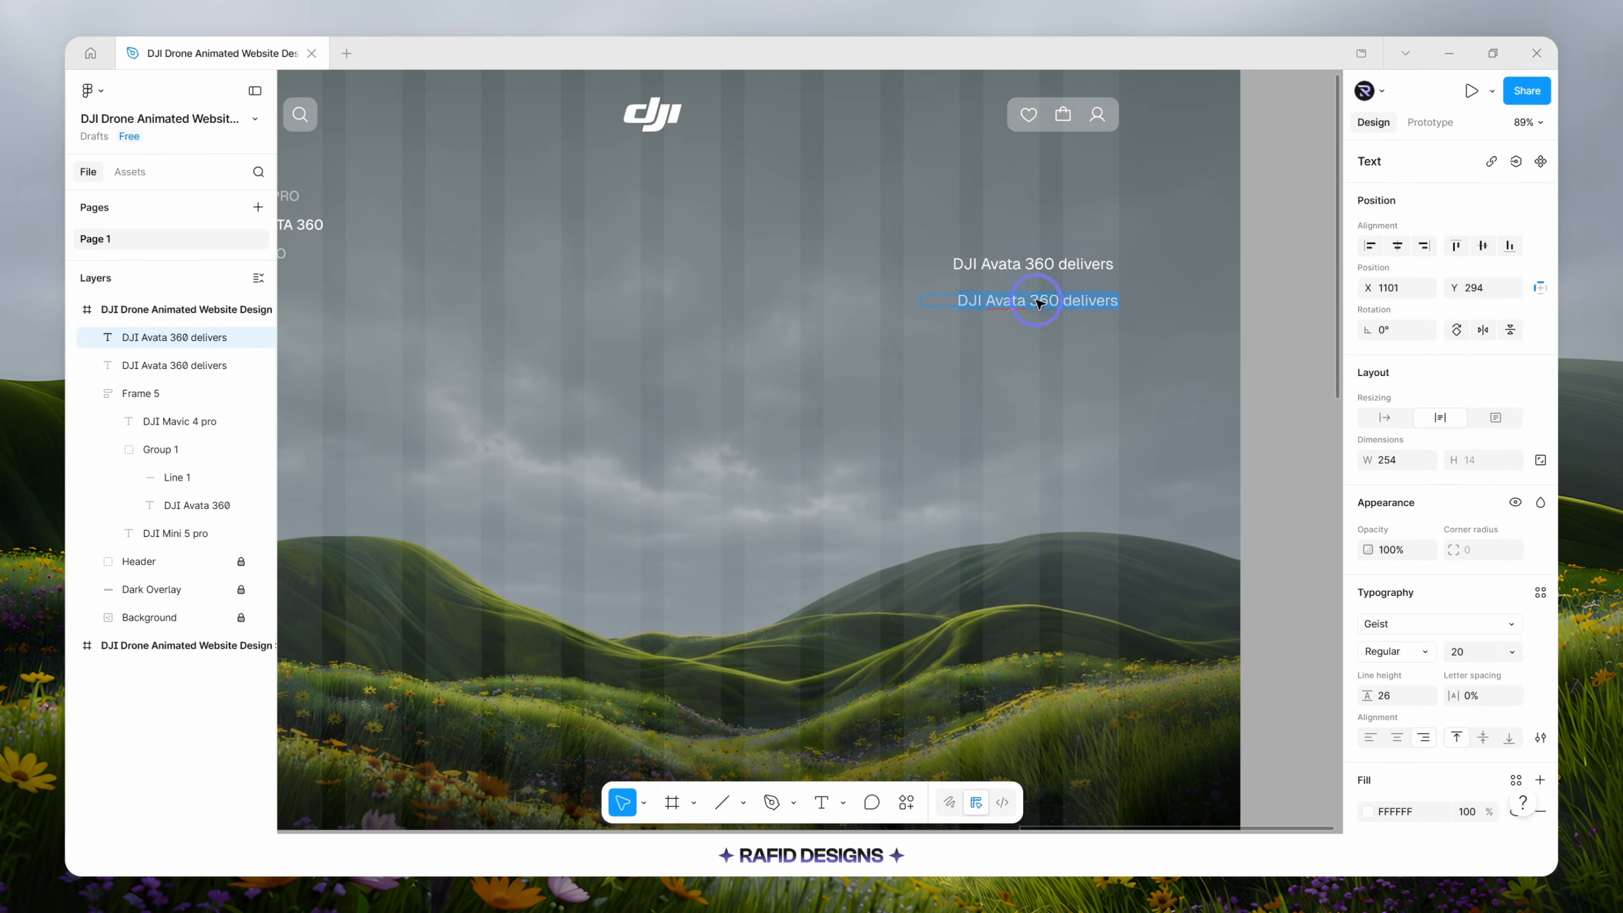
pyautogui.press('Return')
pyautogui.write('immersive FPV flying with stunning 4K video and agile controls, effortlessly.')
pyautogui.press('Escape')
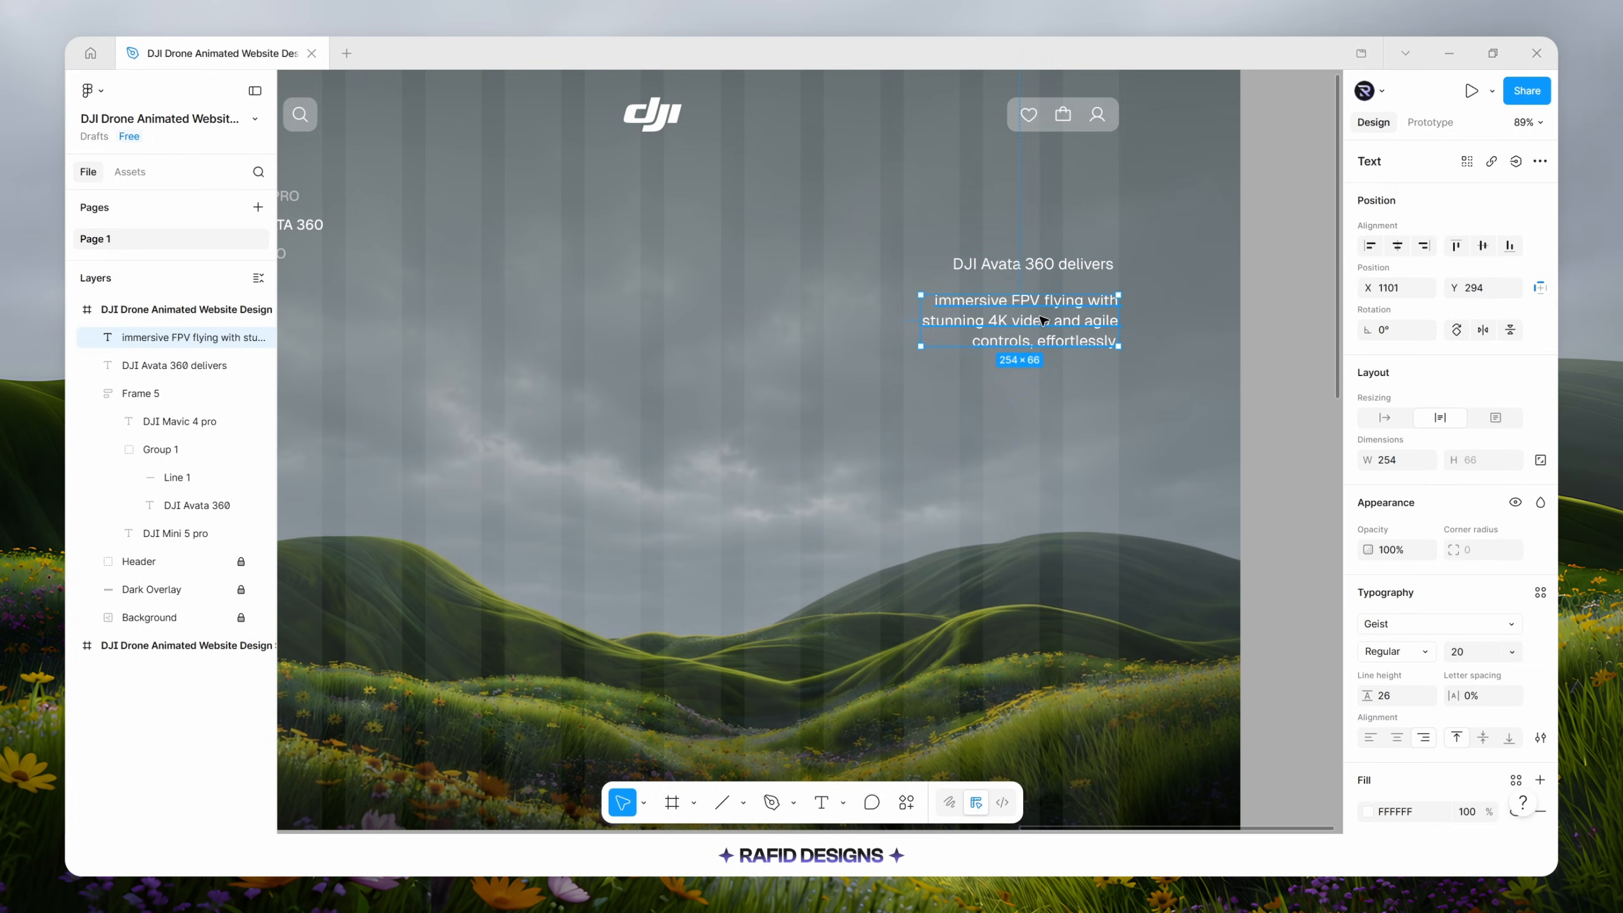
pyautogui.hotkey('ctrl', 'alt', 'l')
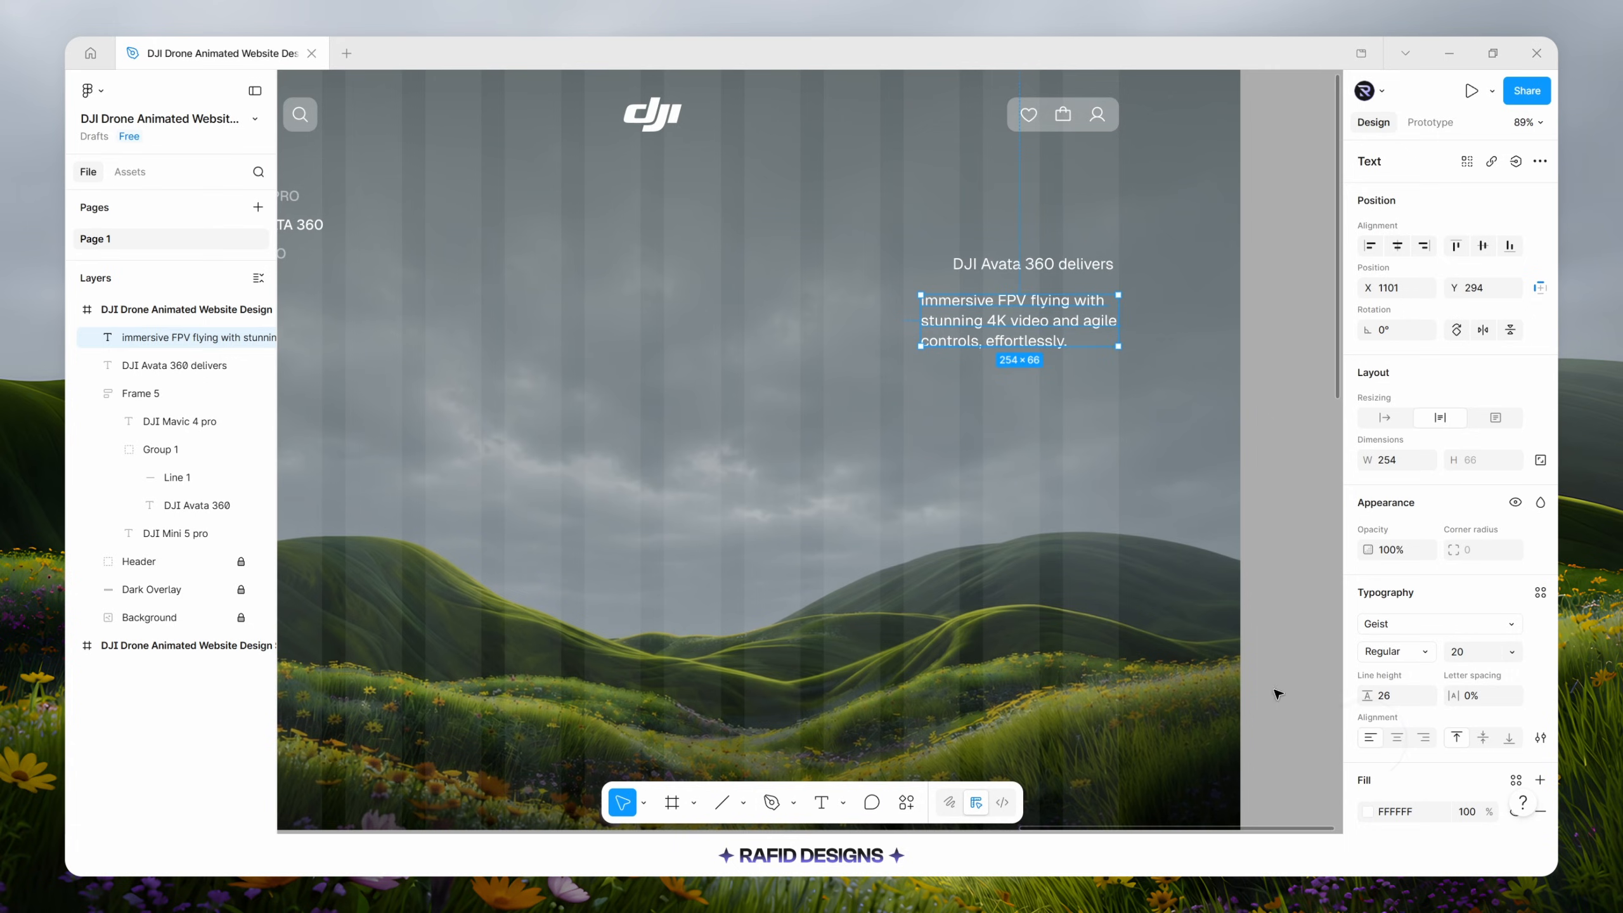
# Wrap the two description texts in a vertical auto layout frame with a gap of 12.
pyautogui.keyDown('shift'); pyautogui.click(1034, 263); pyautogui.keyUp('shift')
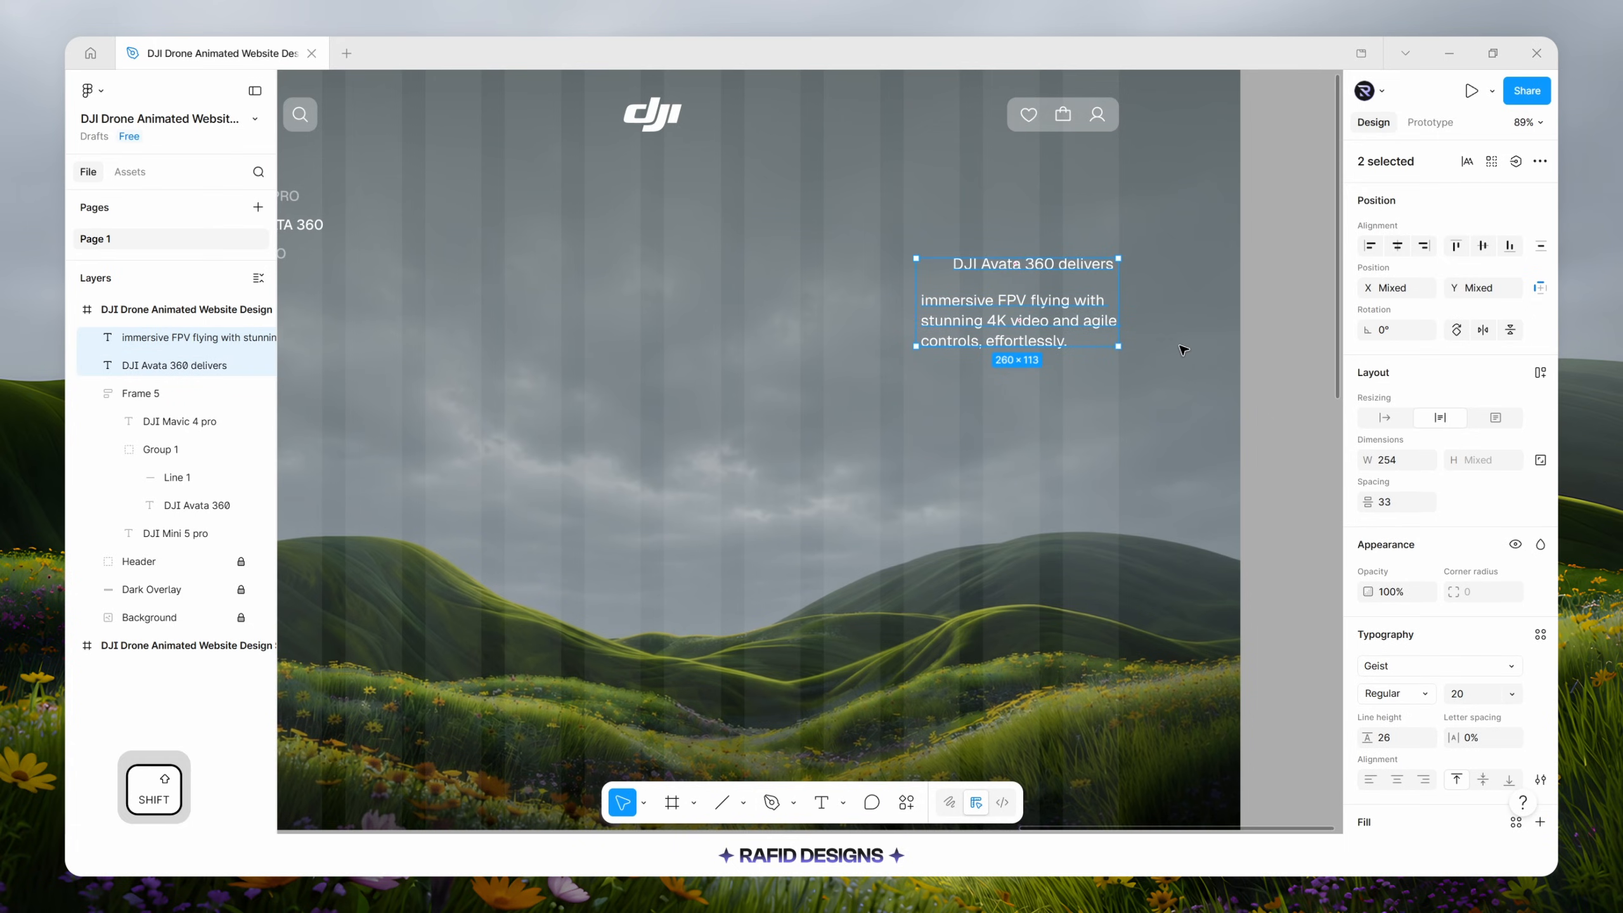
pyautogui.hotkey('shift', 'a')
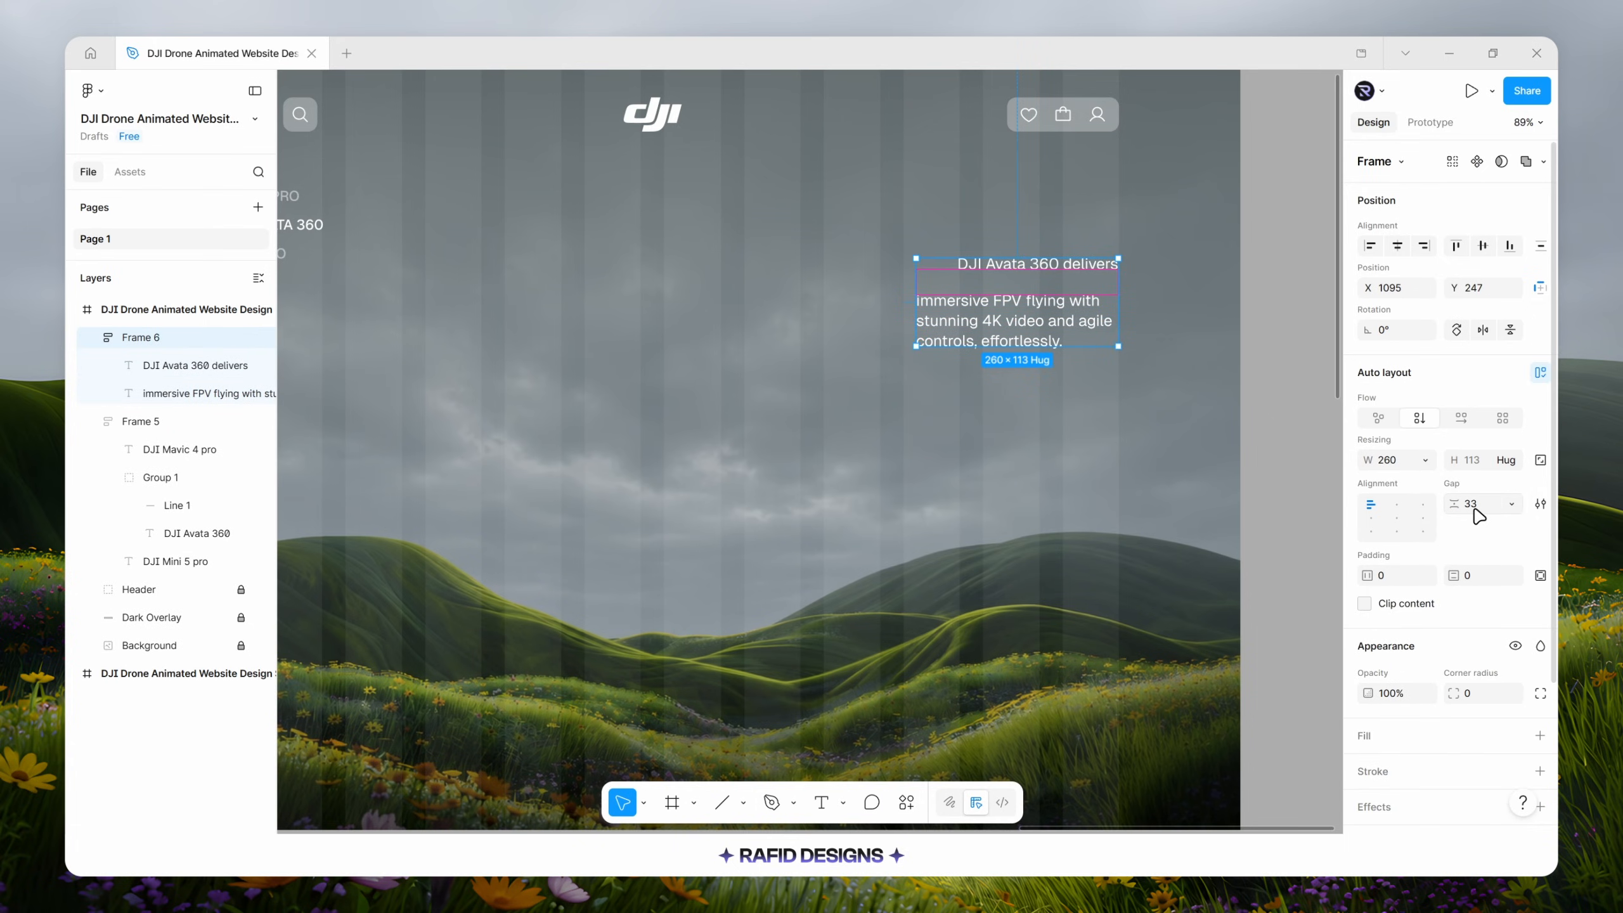
pyautogui.click(1478, 513)
pyautogui.write('12')
pyautogui.press('Return')
# Justify the "immersive FPV flying" paragraph in the description frame.
pyautogui.scroll(3, 1175, 269)
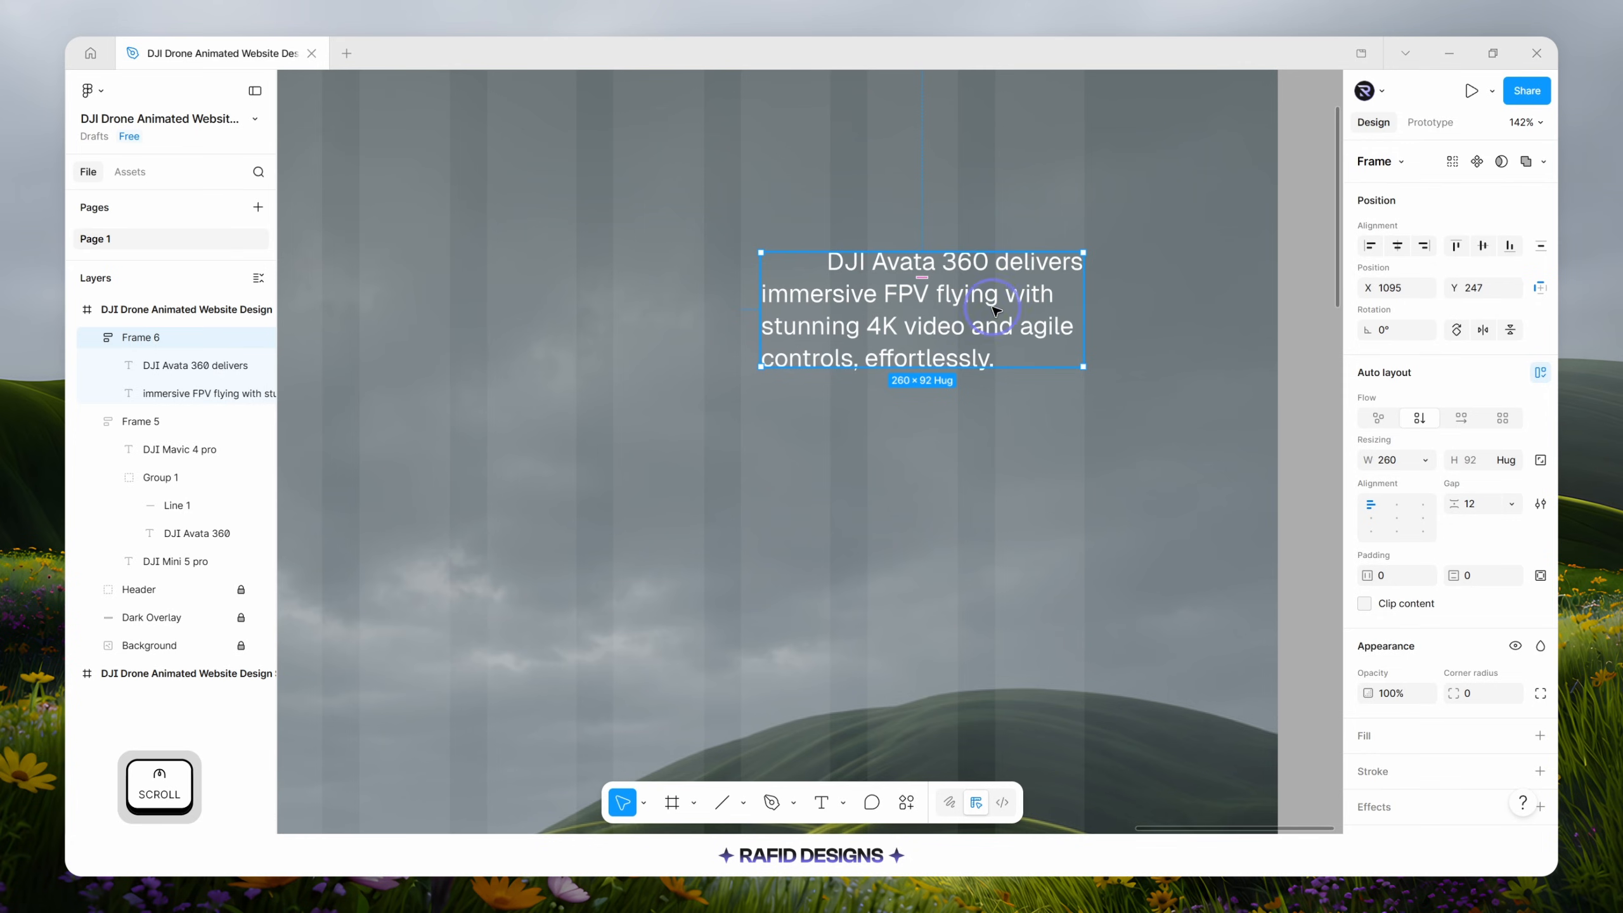
pyautogui.doubleClick(959, 317)
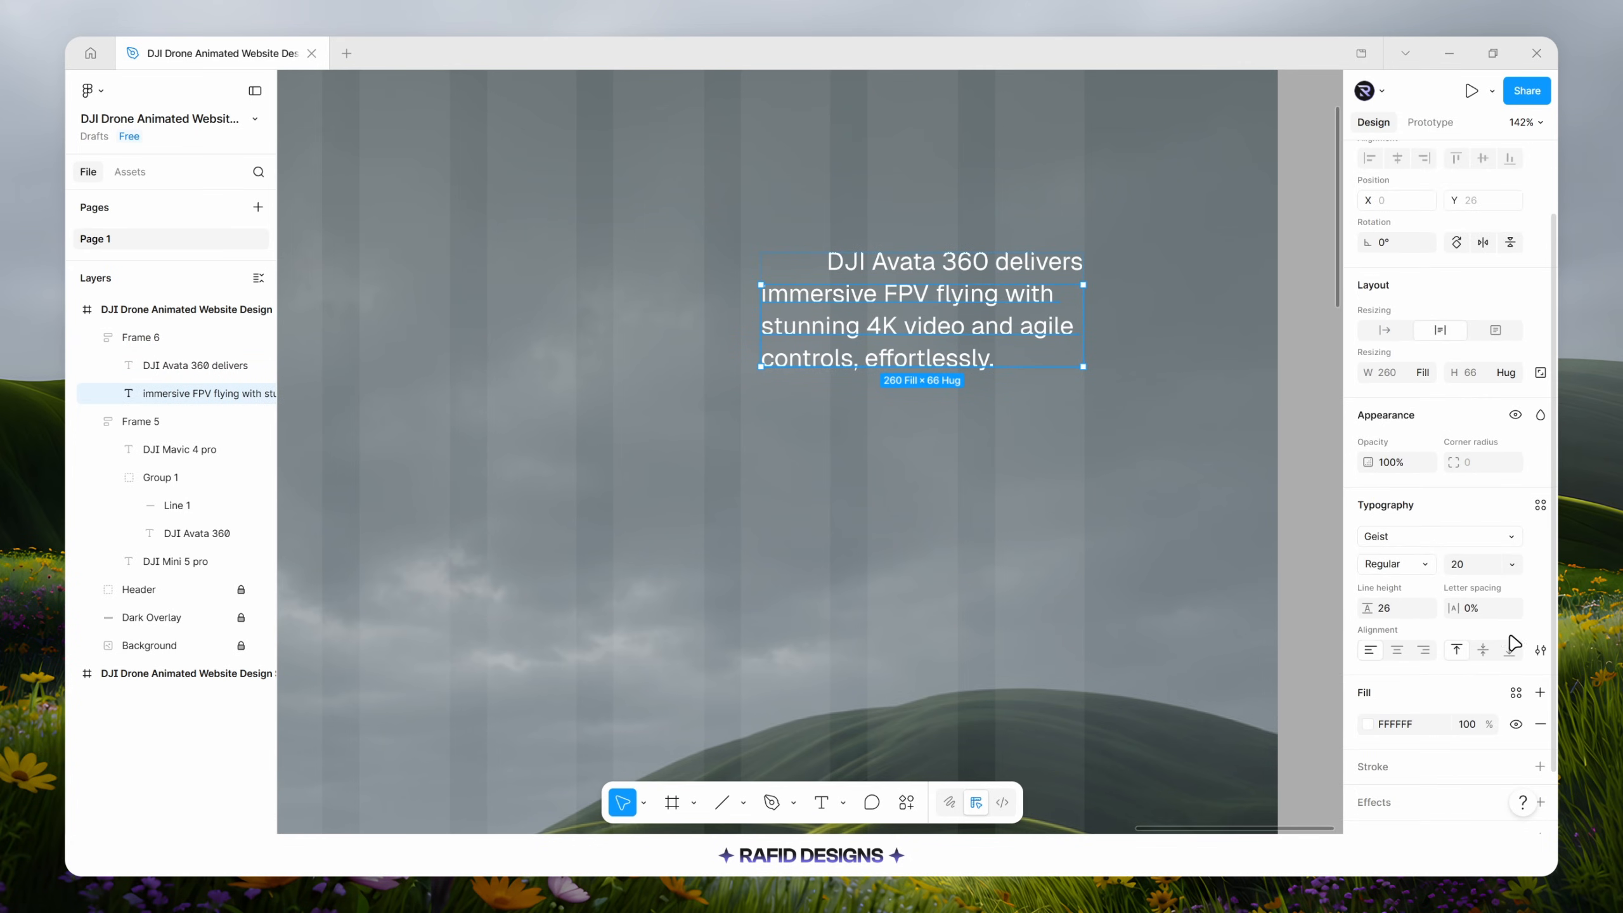
pyautogui.click(1540, 650)
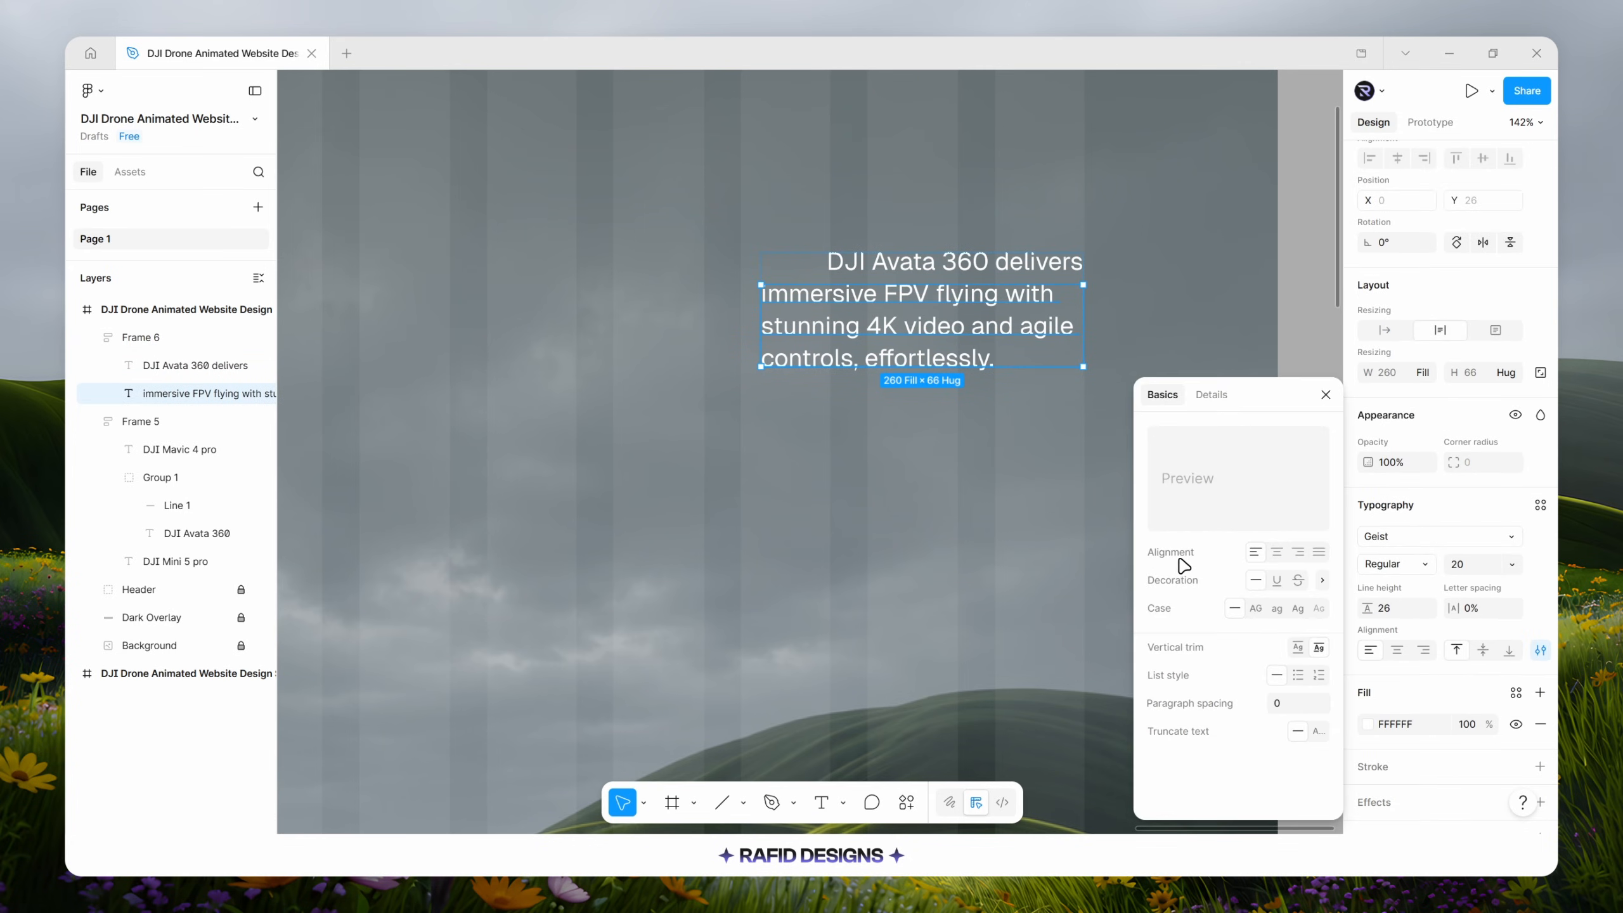
pyautogui.click(1318, 552)
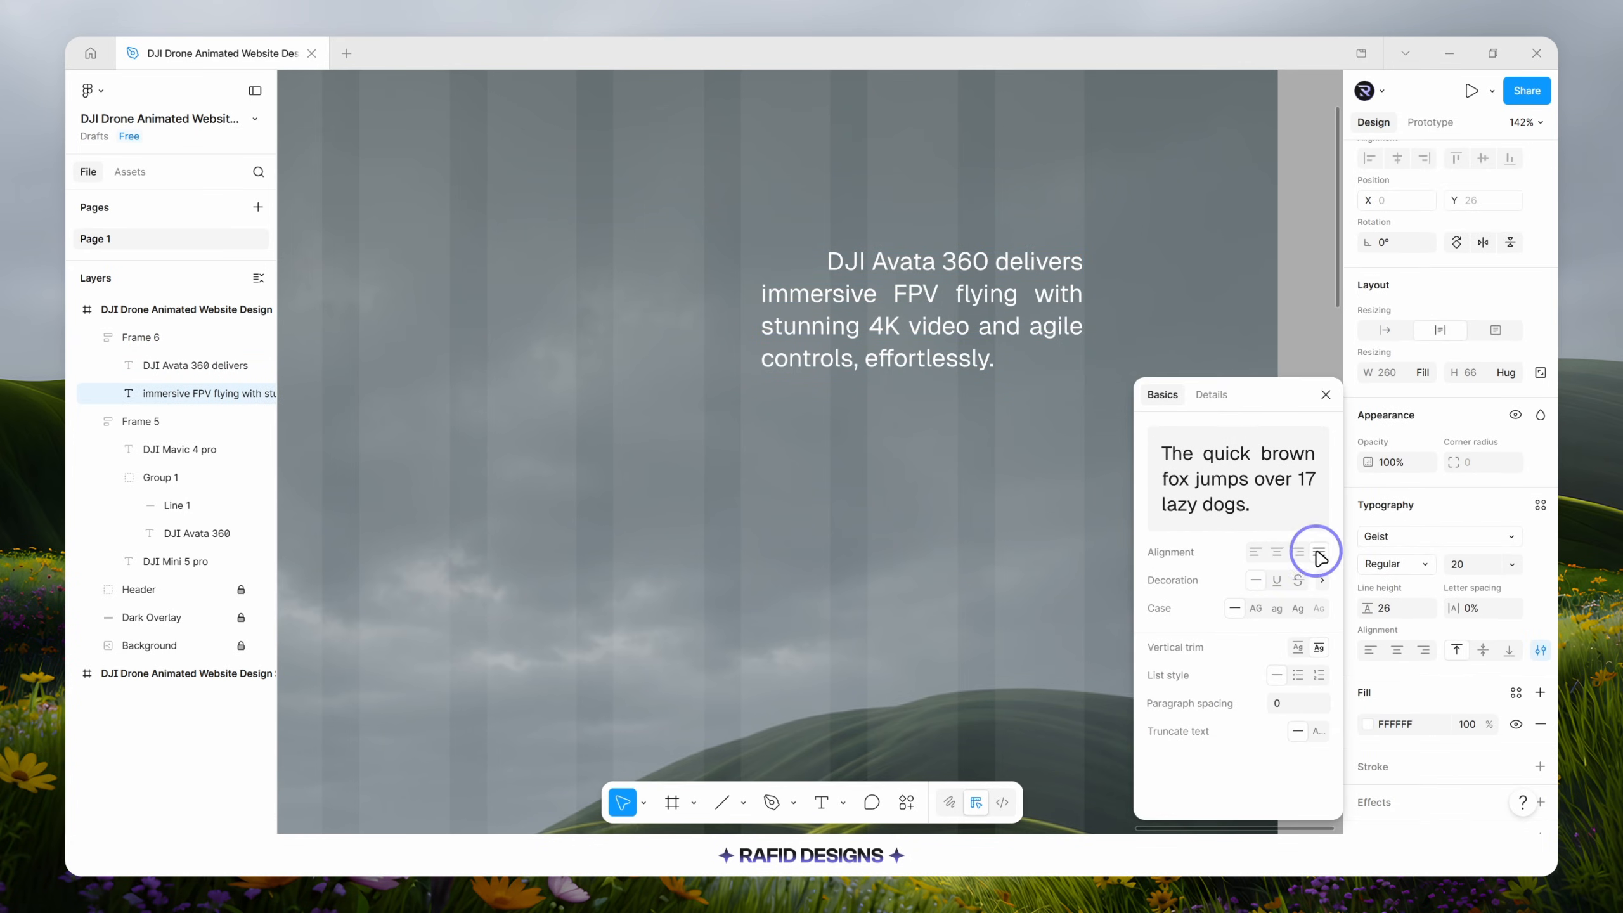
pyautogui.click(1326, 394)
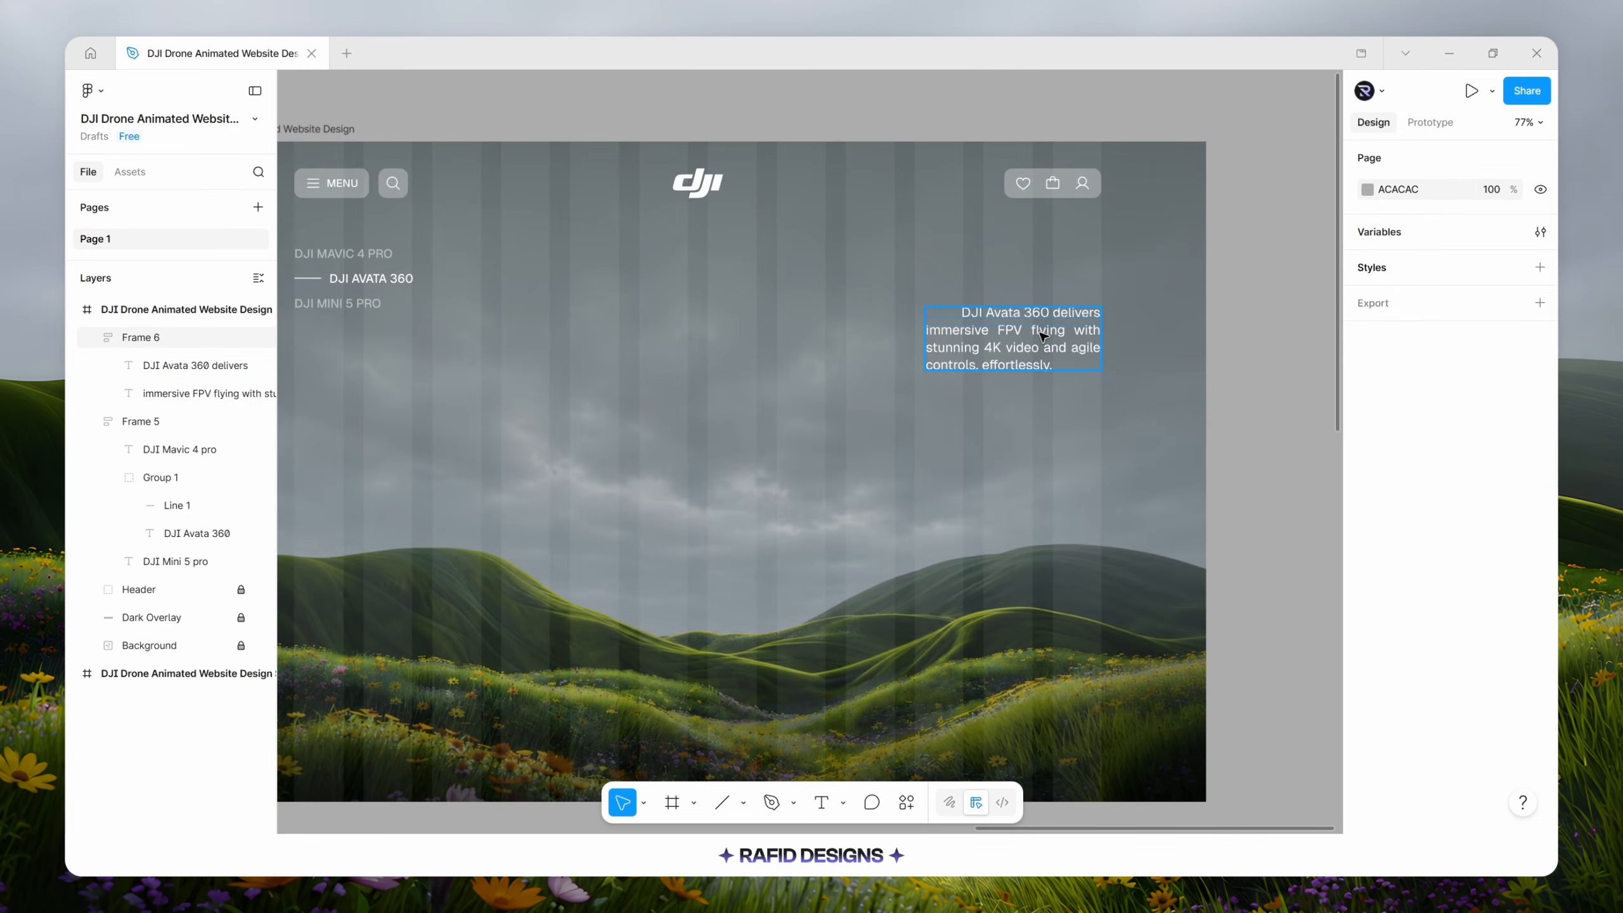
# Set the description frame's width to 254 and move it up to X 1102, Y 160, flush with the header icons' right edge.
pyautogui.click(1046, 338)
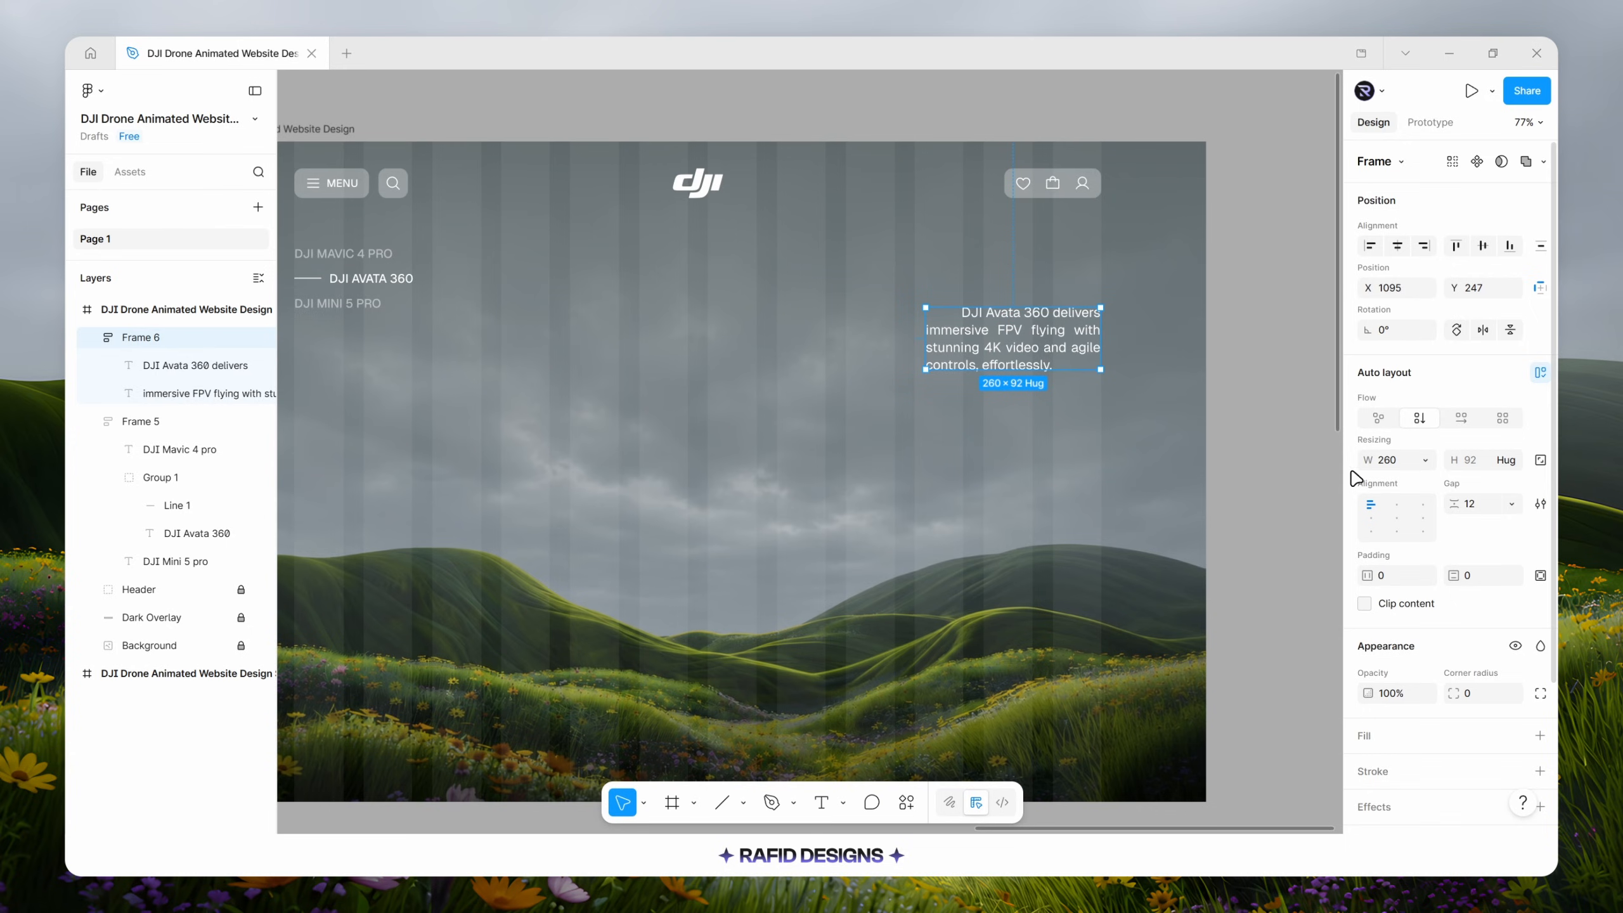
pyautogui.click(1386, 461)
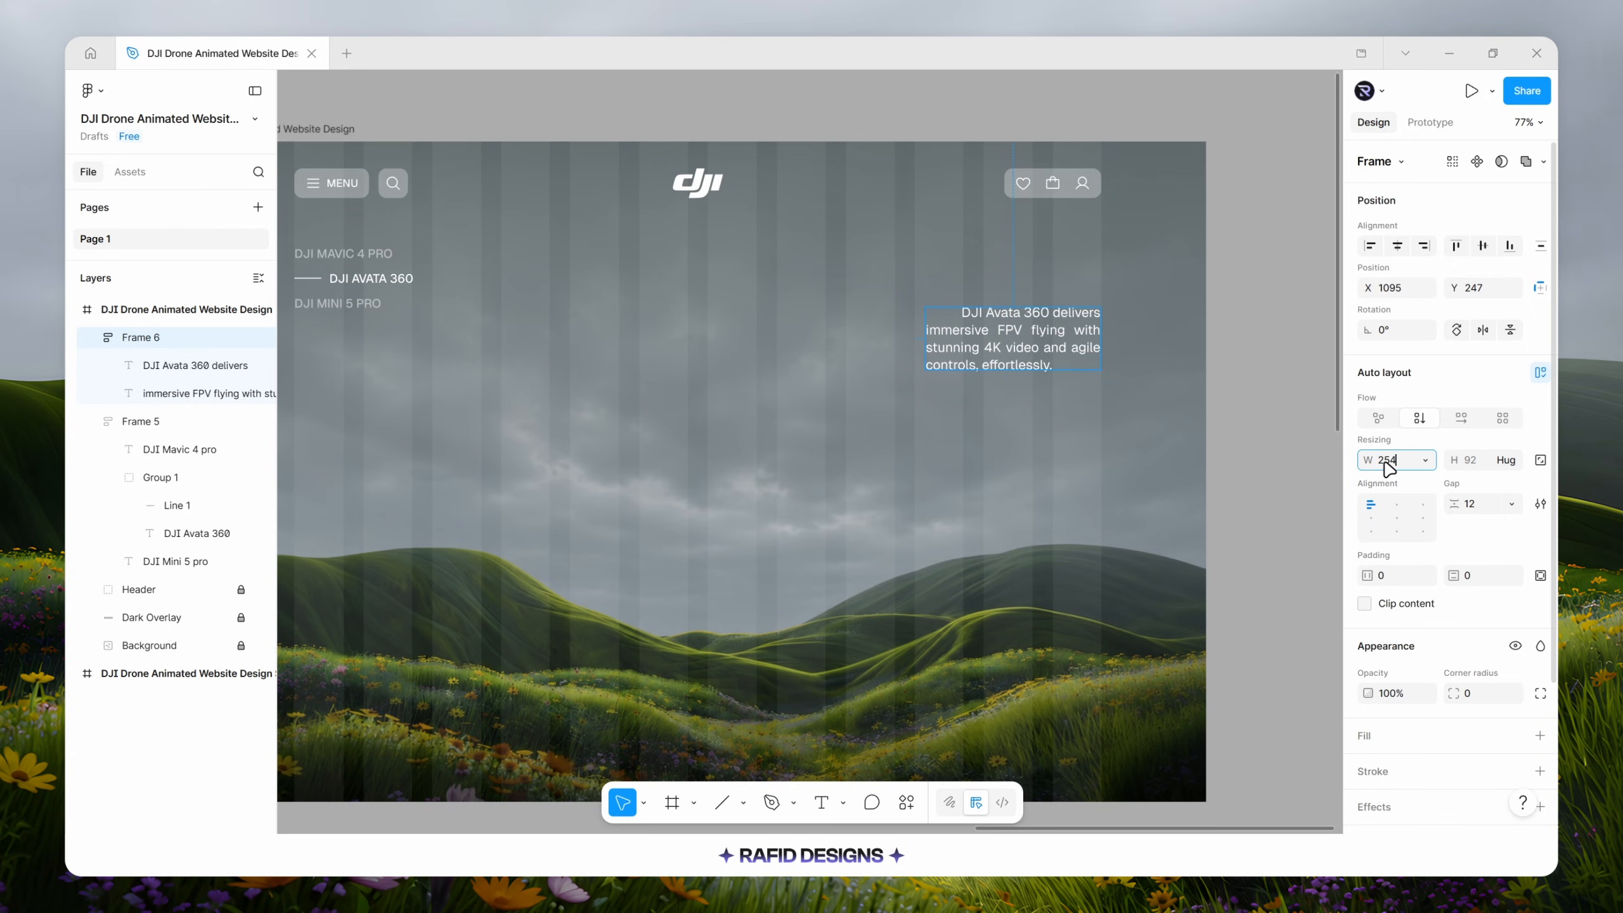
pyautogui.write('254')
pyautogui.press('Return')
pyautogui.moveTo(1034, 334); pyautogui.dragTo(1035, 263)
pyautogui.hotkey('shift', 'Down')
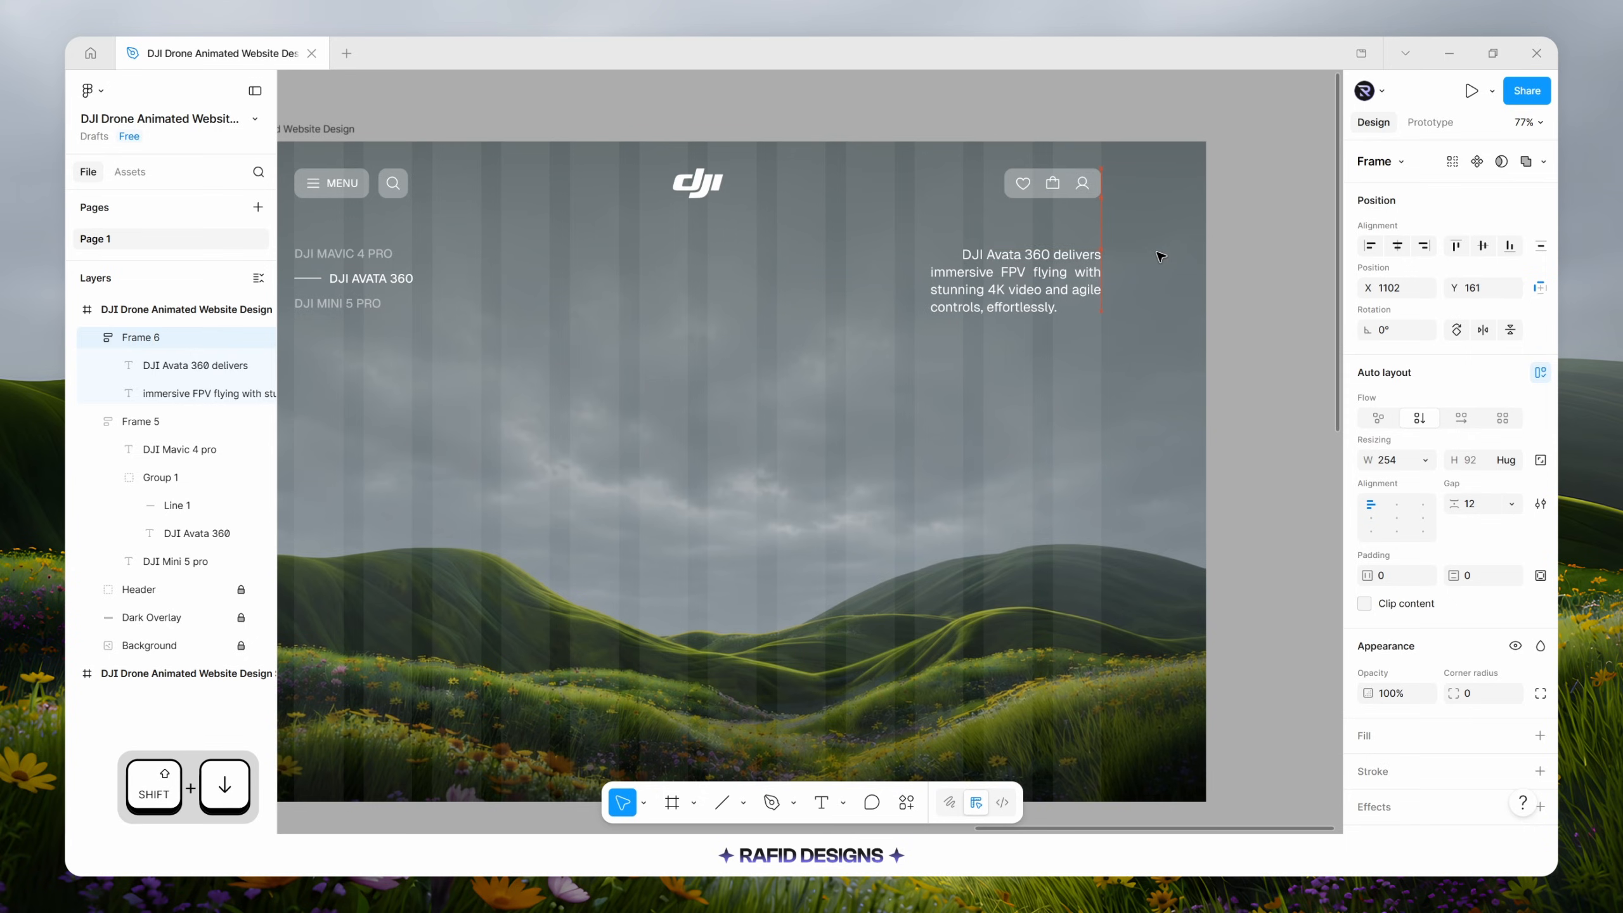
pyautogui.press('Up')
pyautogui.press('alt')
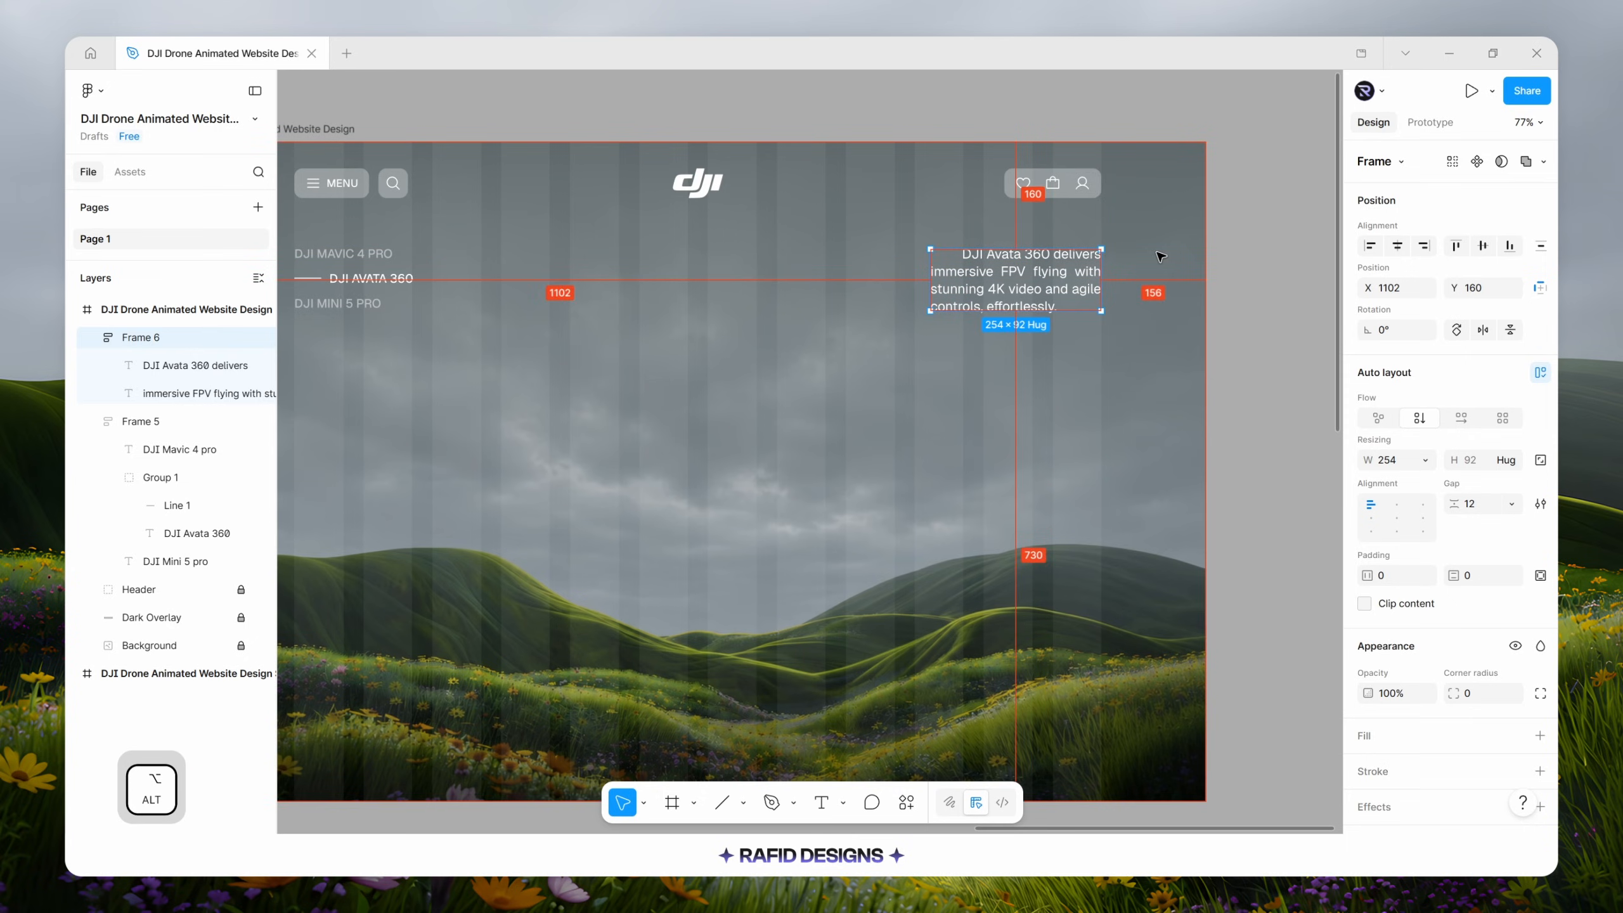
pyautogui.click(1160, 257)
# Bring the 740 × 320 drone image into the hero frame, centred horizontally at X 386 and Y 326.
pyautogui.scroll(-1, 869, 367)
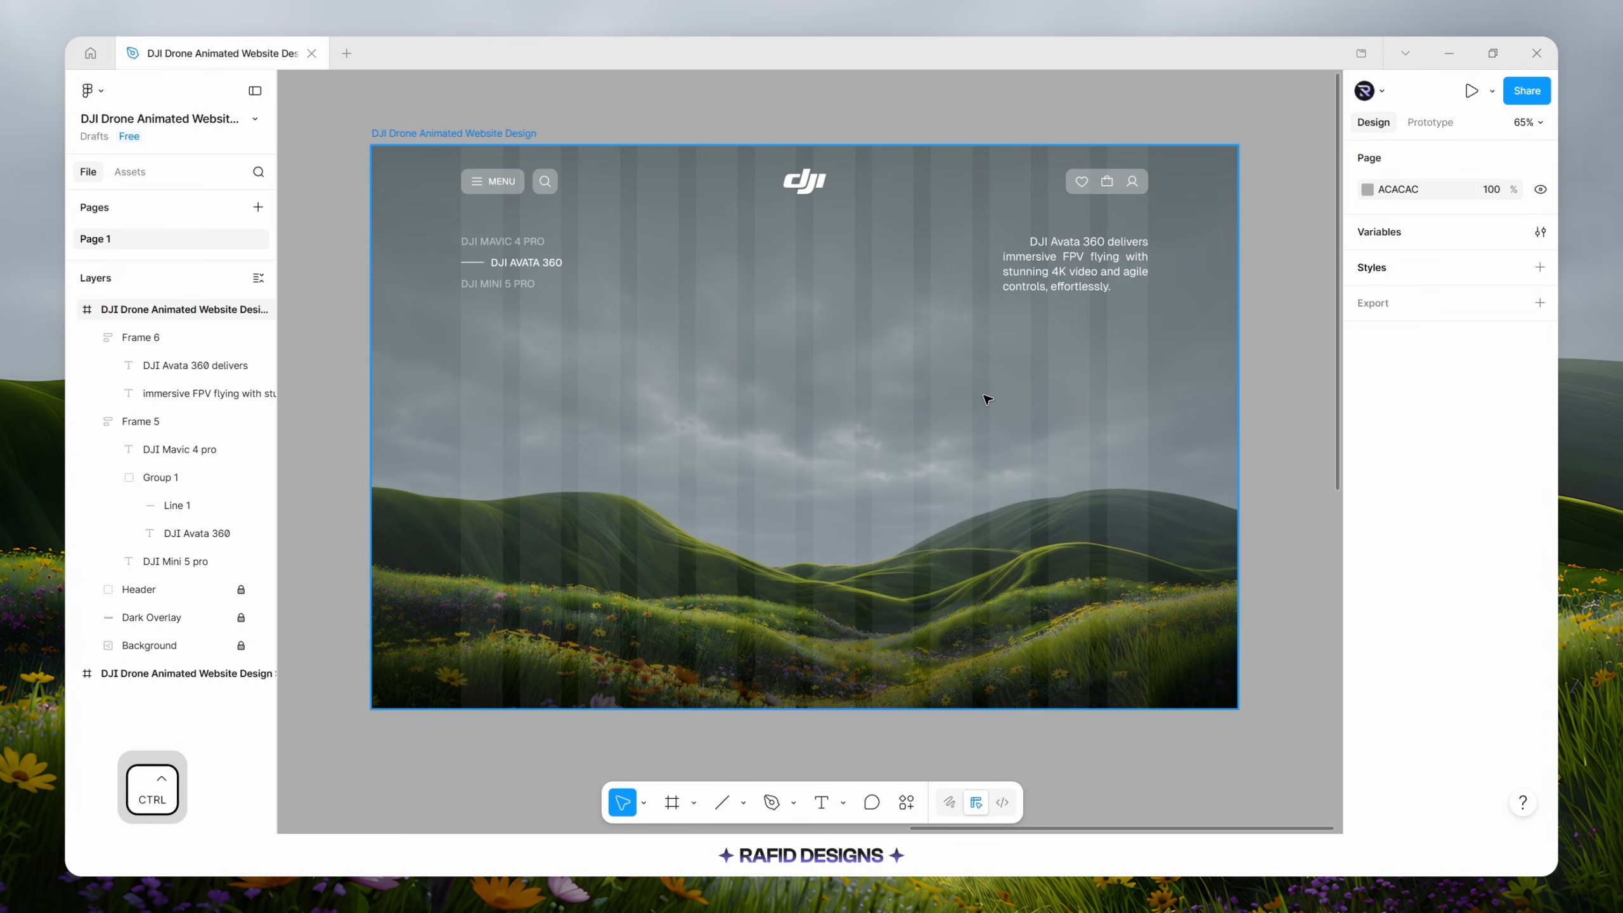
pyautogui.scroll(-5, 976, 393)
pyautogui.moveTo(546, 409); pyautogui.dragTo(973, 391)
pyautogui.scroll(5, 982, 401)
pyautogui.hotkey('shift', 'Up')
pyautogui.hotkey('shift', 'Up')
pyautogui.hotkey('shift', 'Up')
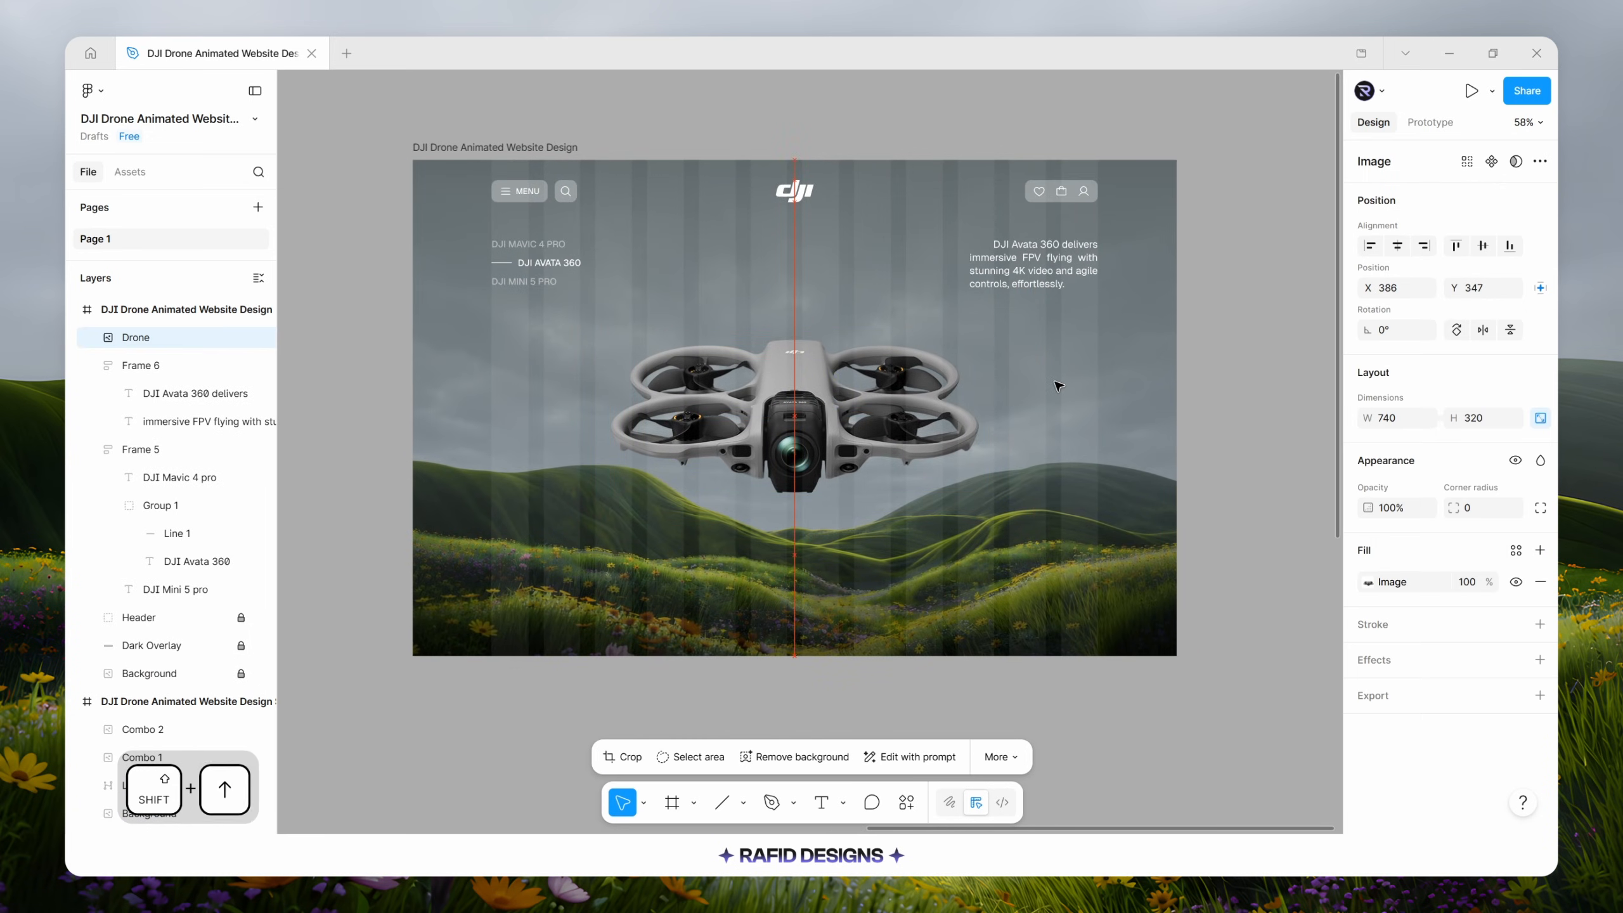
pyautogui.press('Up')
pyautogui.press('alt')
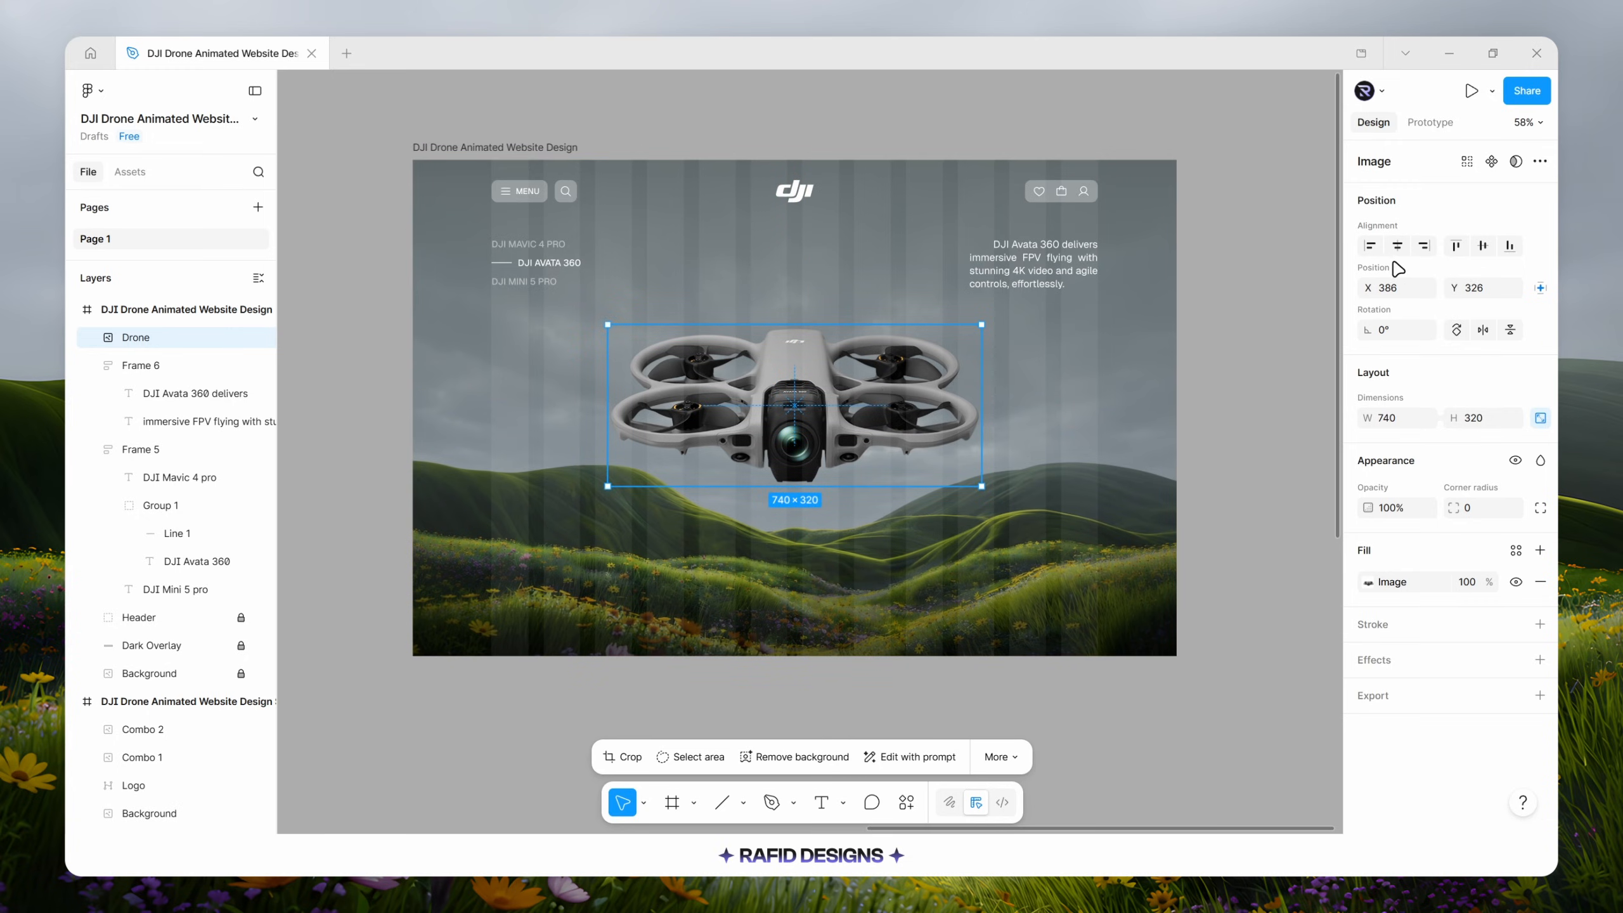
pyautogui.click(710, 558)
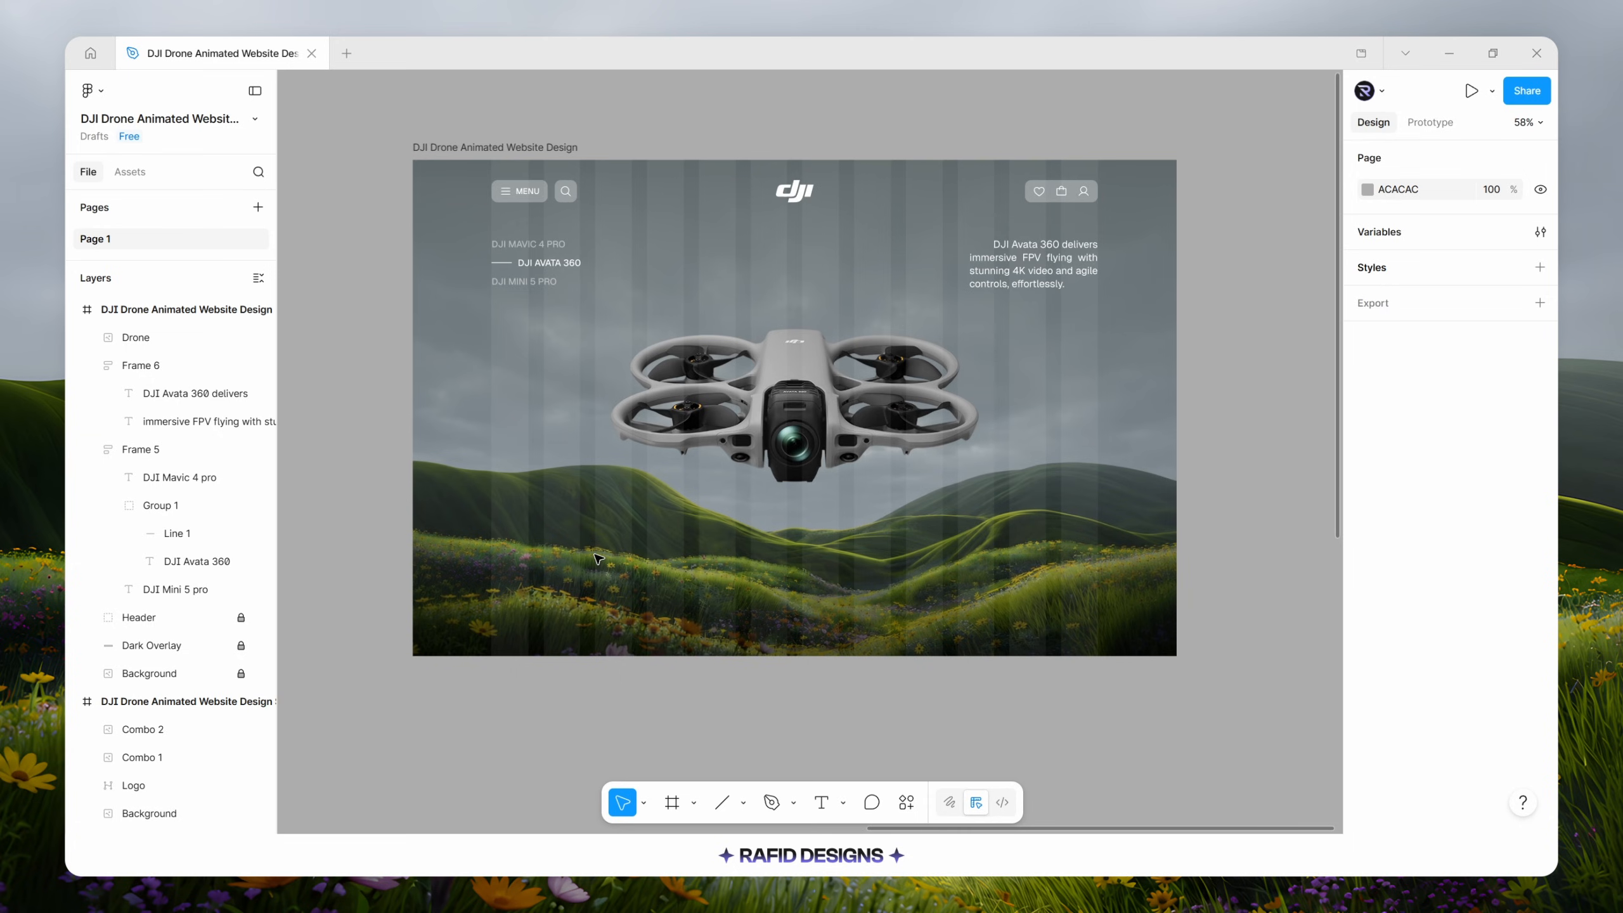
# Add the text "8K Flagship 360° Drone" in the hero's lower left area.
pyautogui.press('t')
pyautogui.click(539, 555)
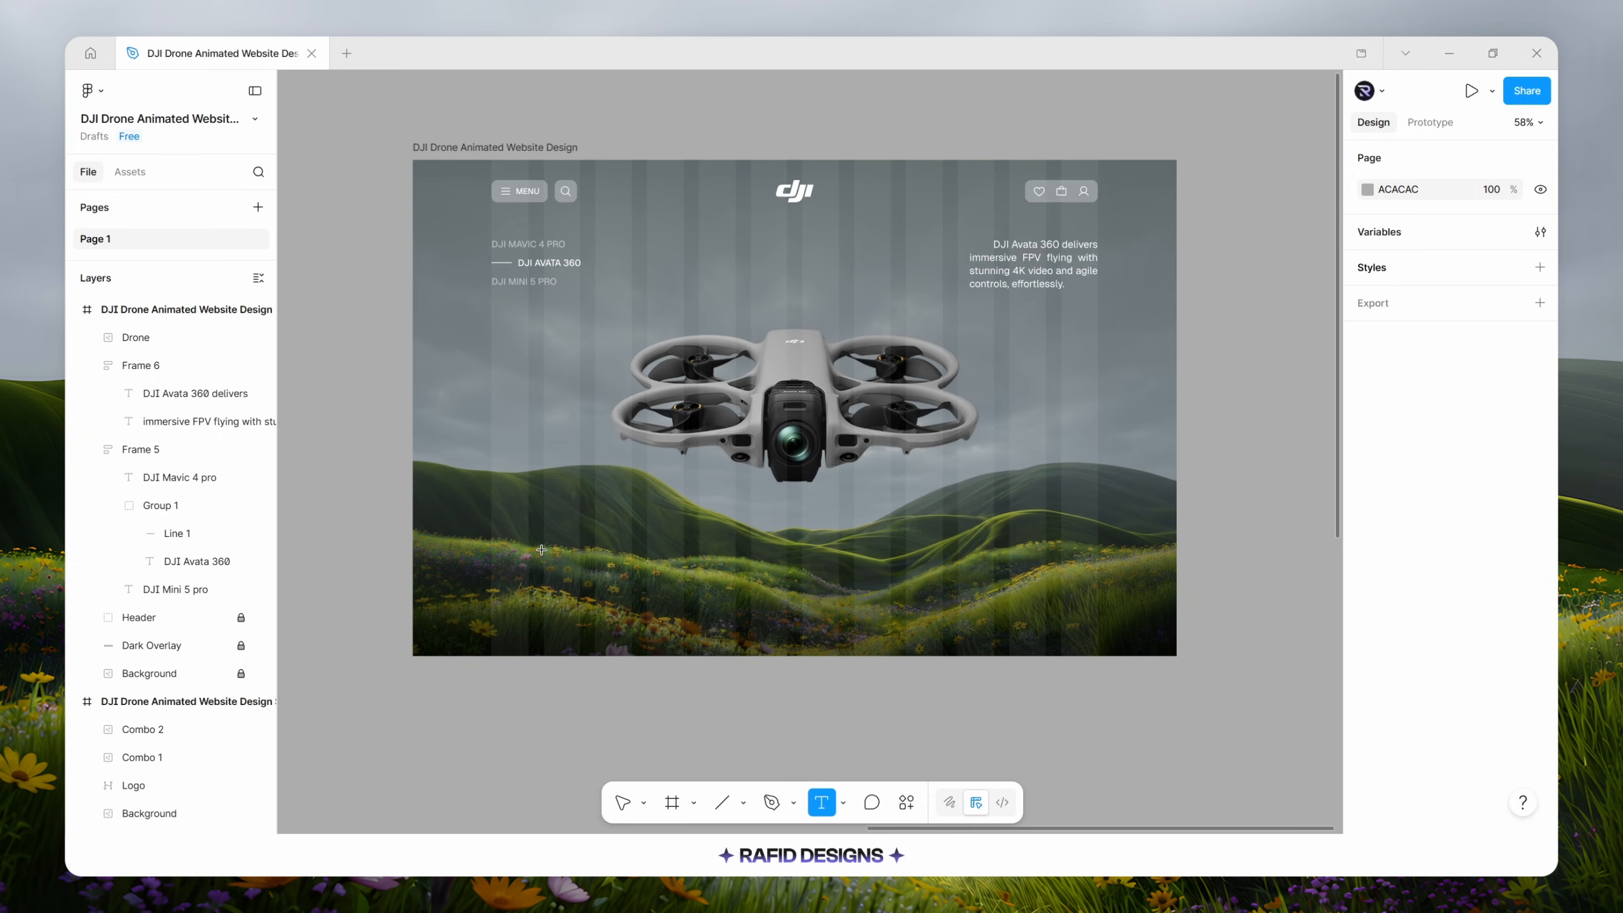
pyautogui.write('8K Flagship 360° Drone')
pyautogui.press('Escape')
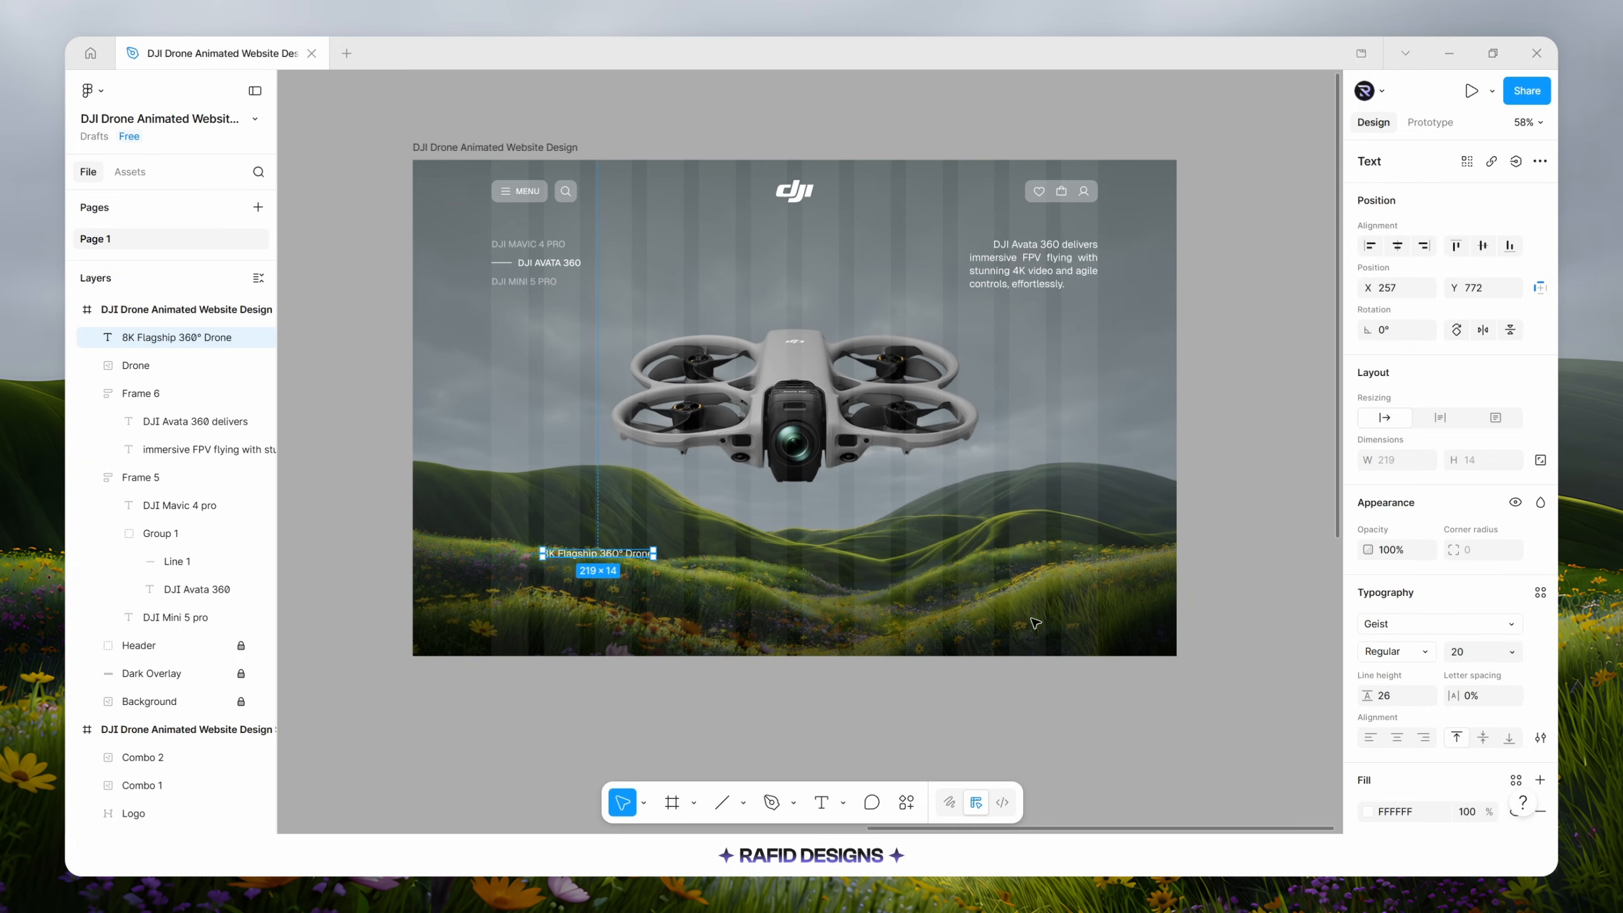
# Format the "8K Flagship 360° Drone" text as Geist Medium, size 14, in uppercase.
pyautogui.scroll(-2, 1391, 568)
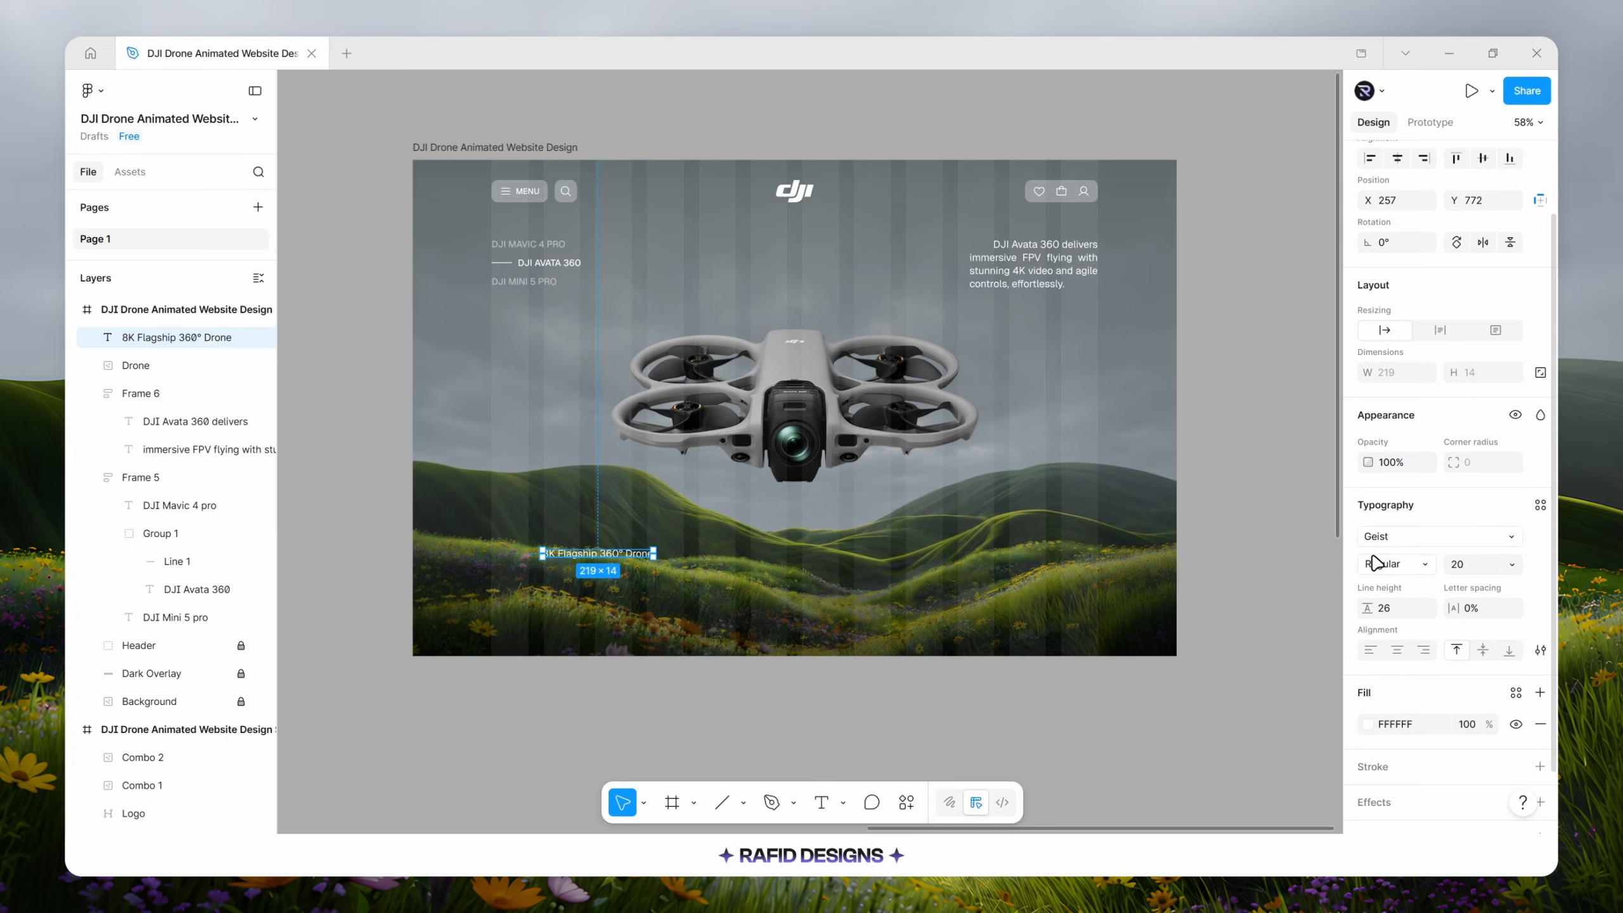
pyautogui.click(1376, 562)
pyautogui.click(1386, 588)
pyautogui.click(1457, 567)
pyautogui.write('1')
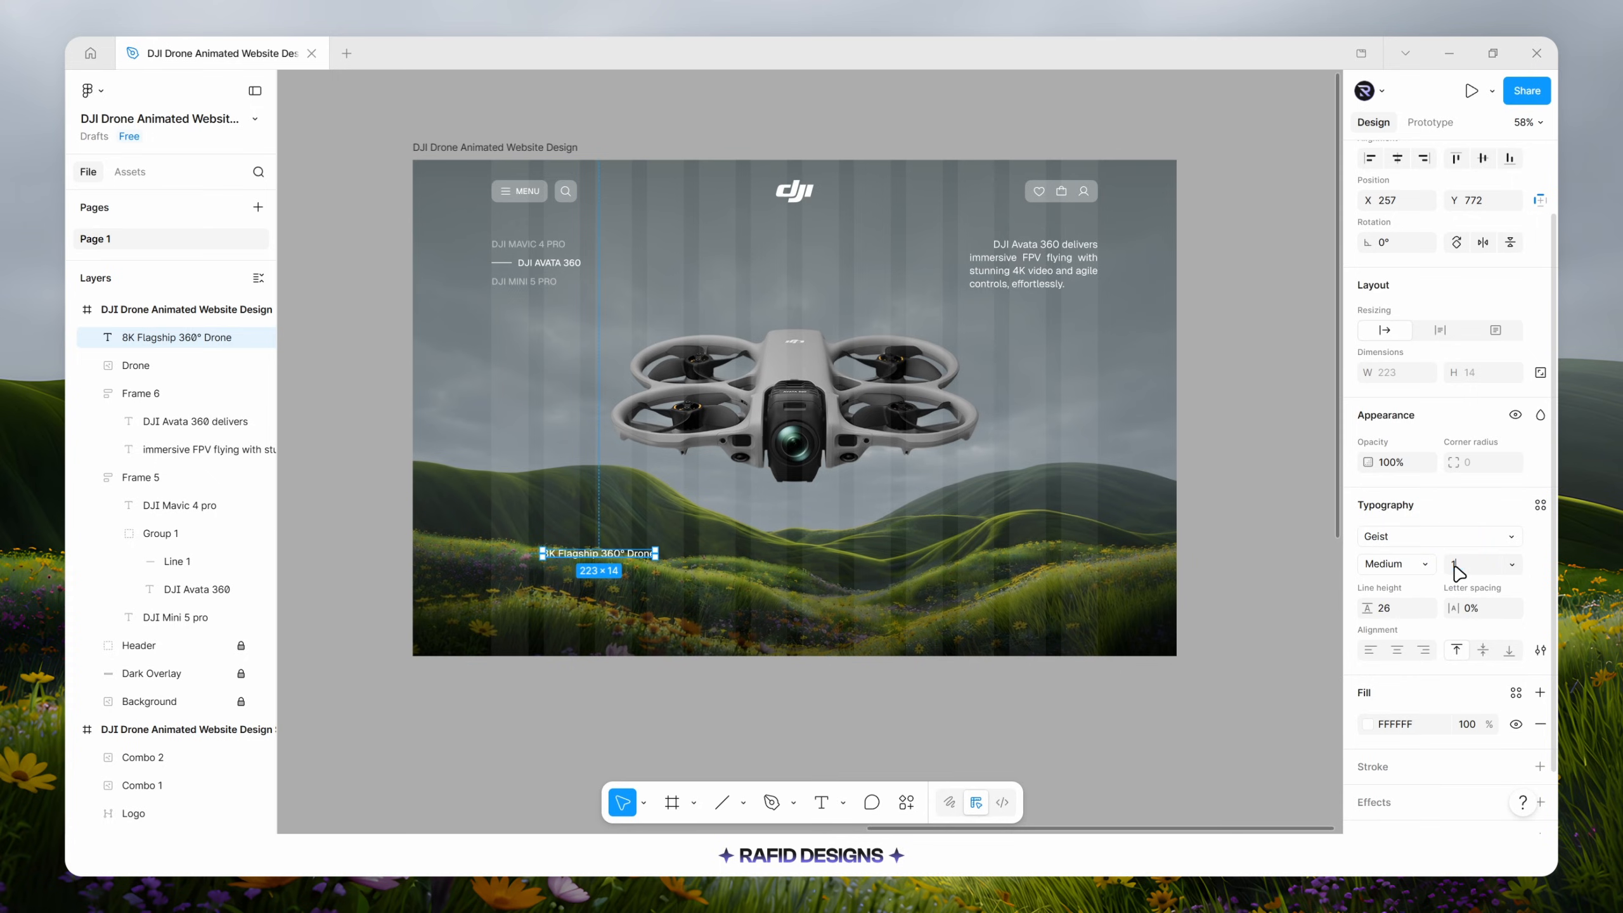
pyautogui.write('4')
pyautogui.press('Return')
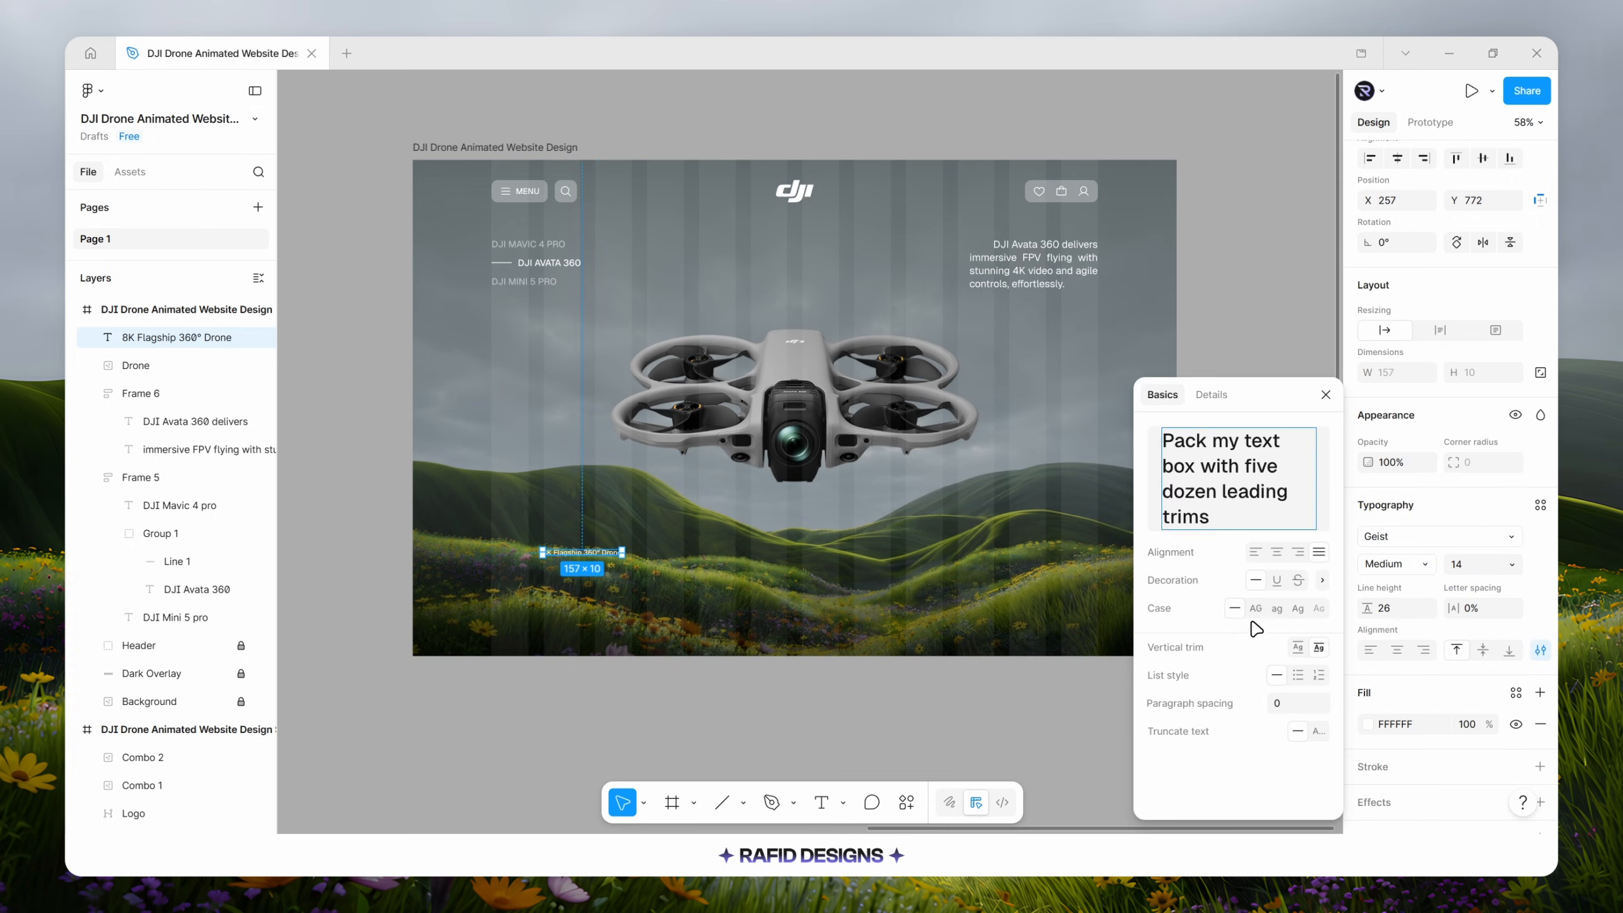
pyautogui.click(1254, 607)
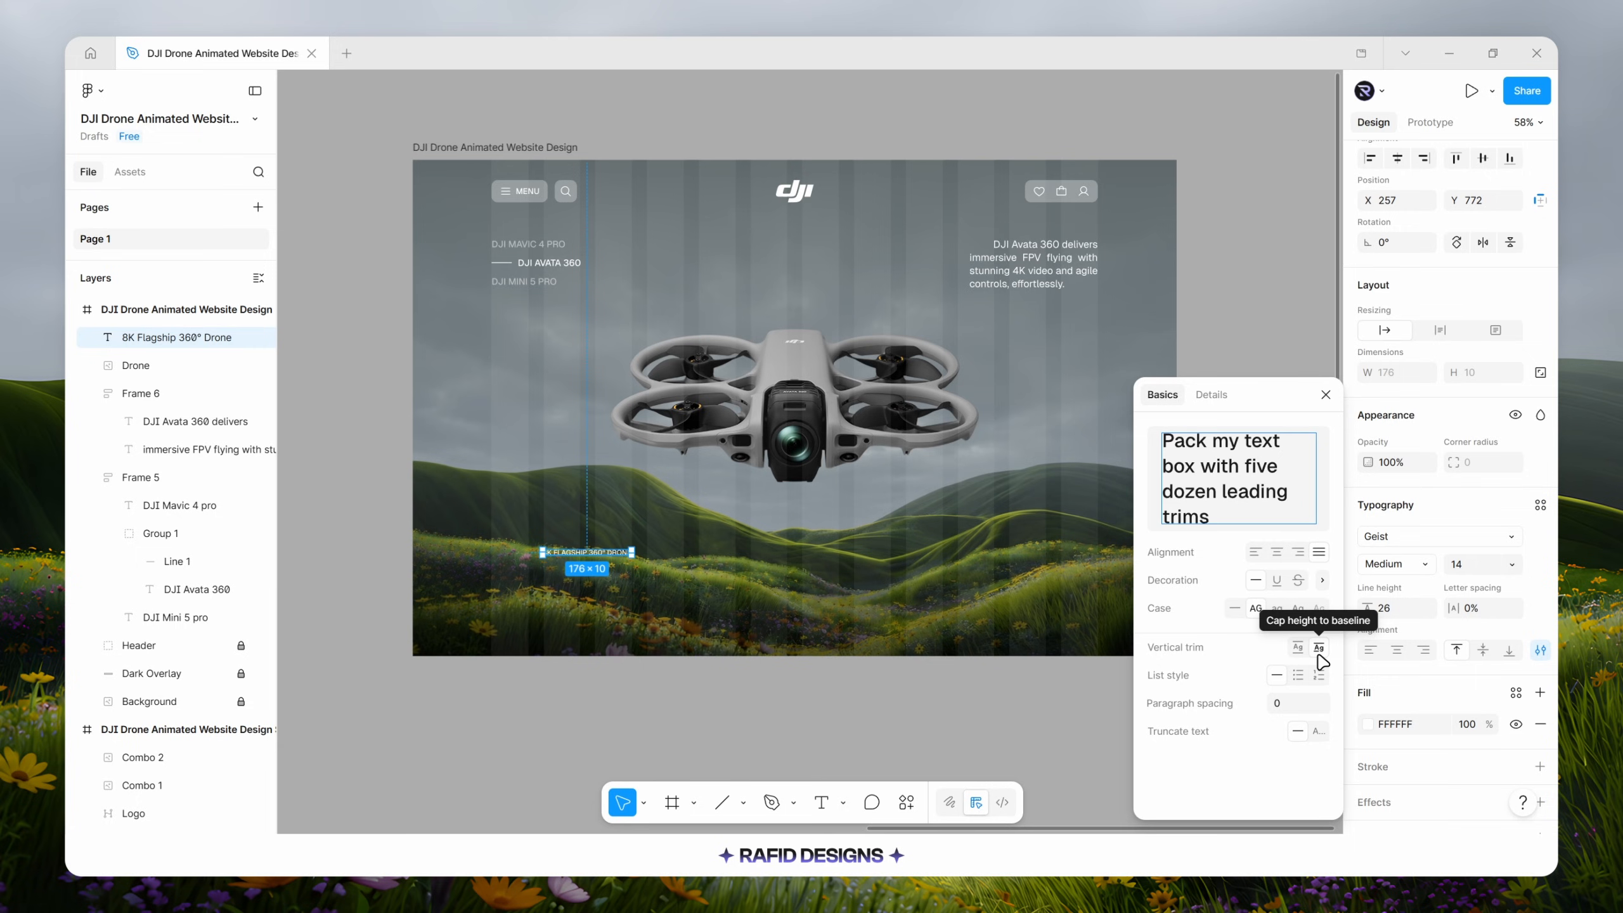
pyautogui.click(1325, 394)
# Wrap the "8K Flagship 360° Drone" text in an auto layout frame with a horizontal padding of 20.
pyautogui.scroll(5, 562, 556)
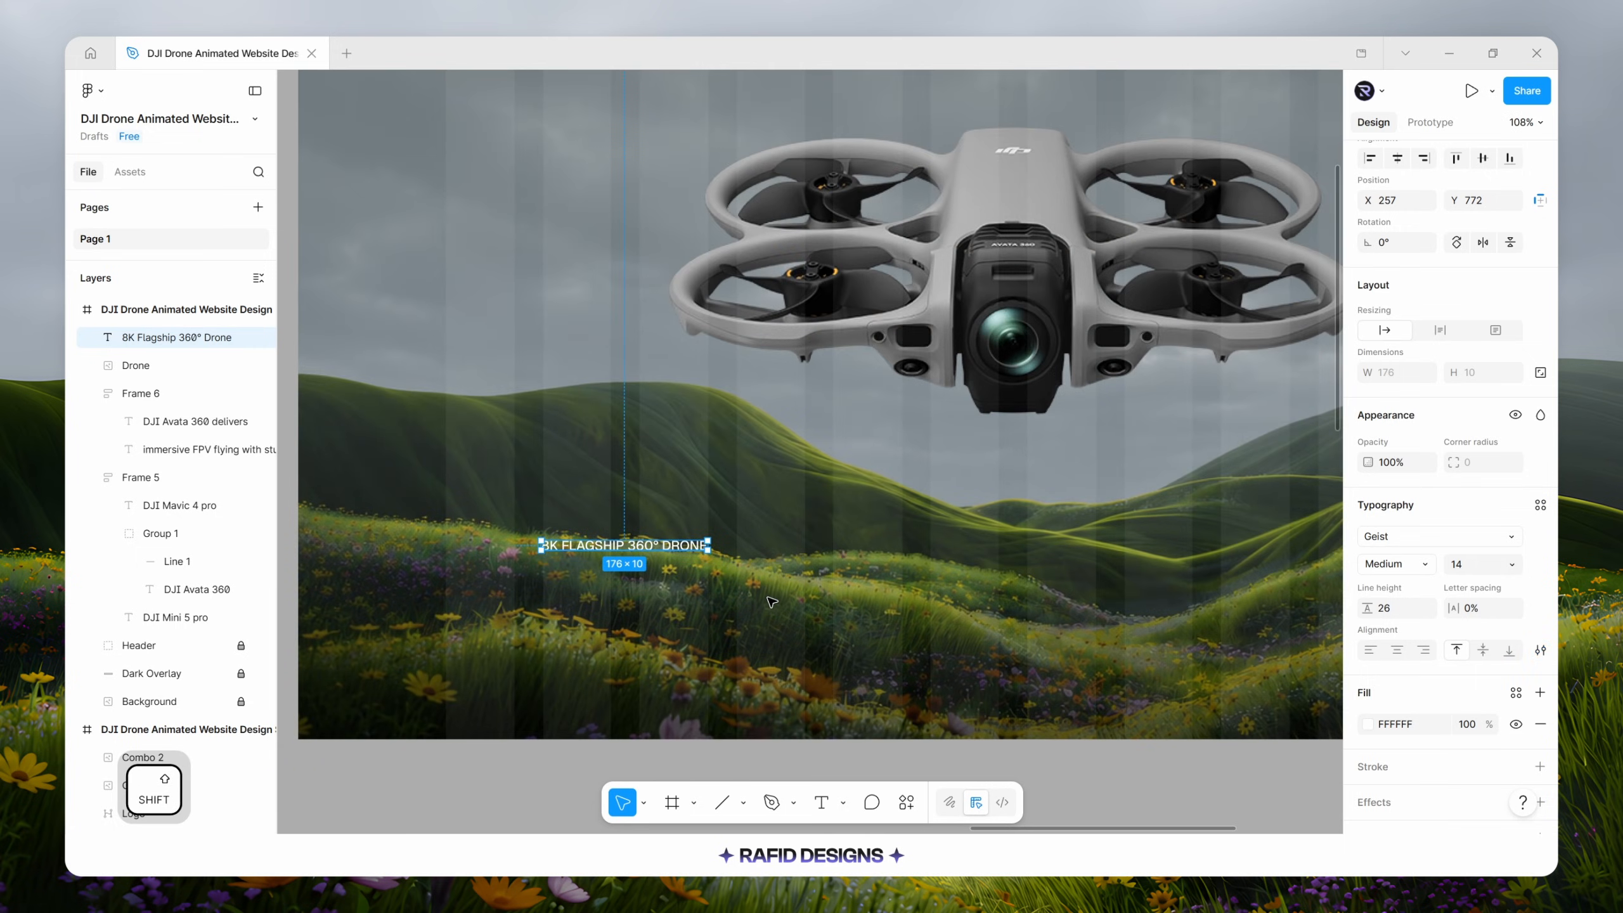
pyautogui.hotkey('shift', 'a')
pyautogui.click(1397, 489)
pyautogui.hotkey('shift', 'Up')
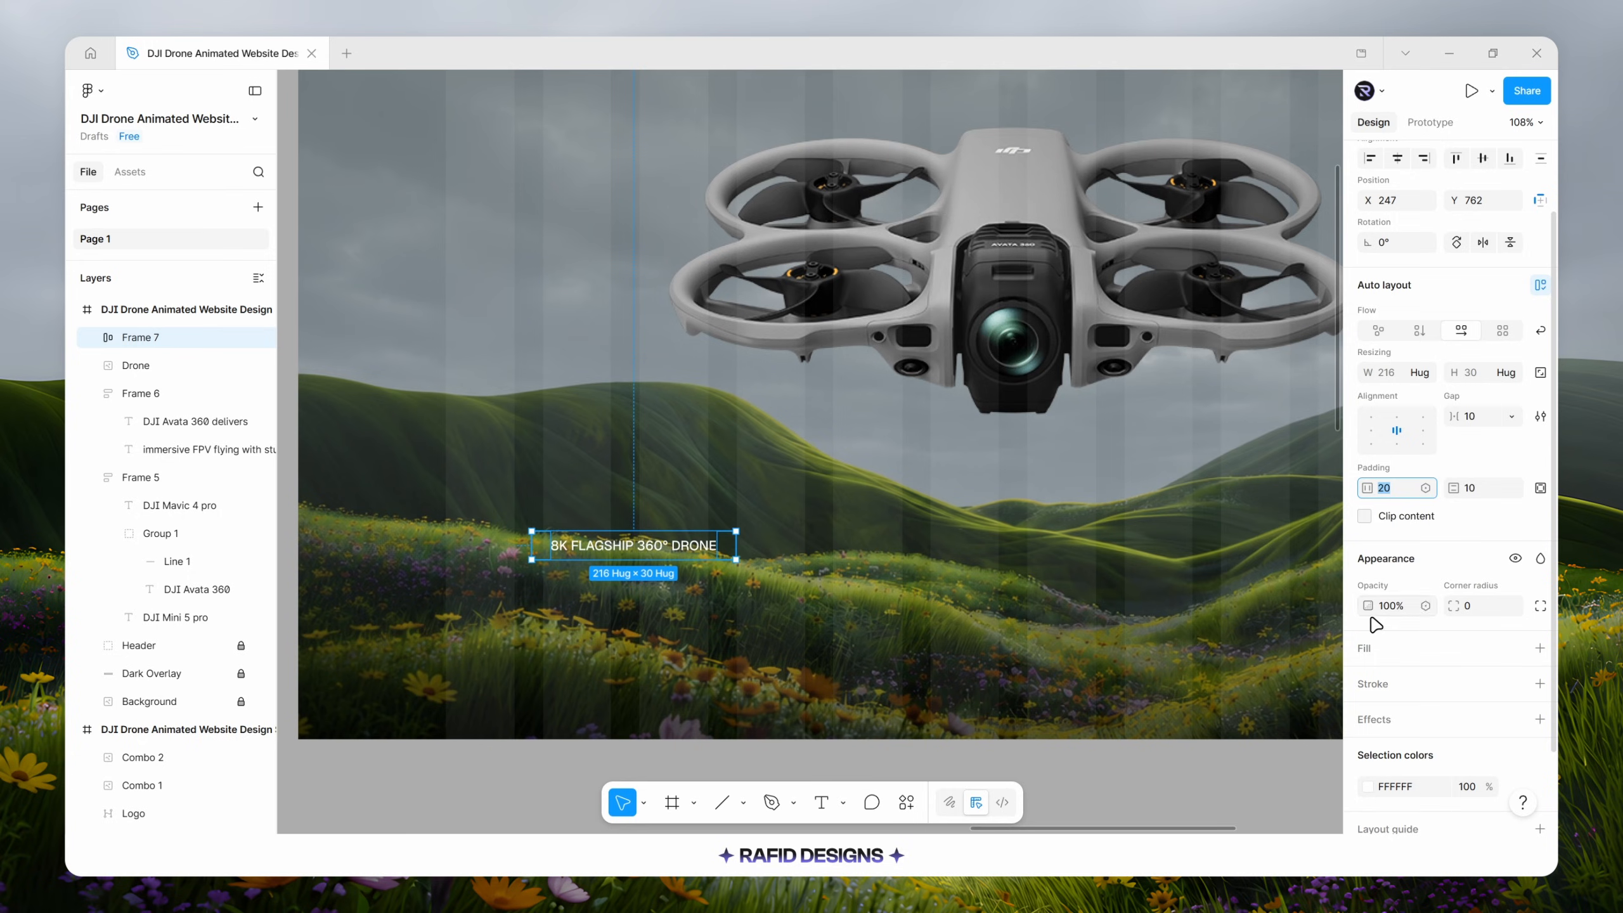
# Give the tag frame a white FFFFFF fill at 20% opacity.
pyautogui.click(1387, 657)
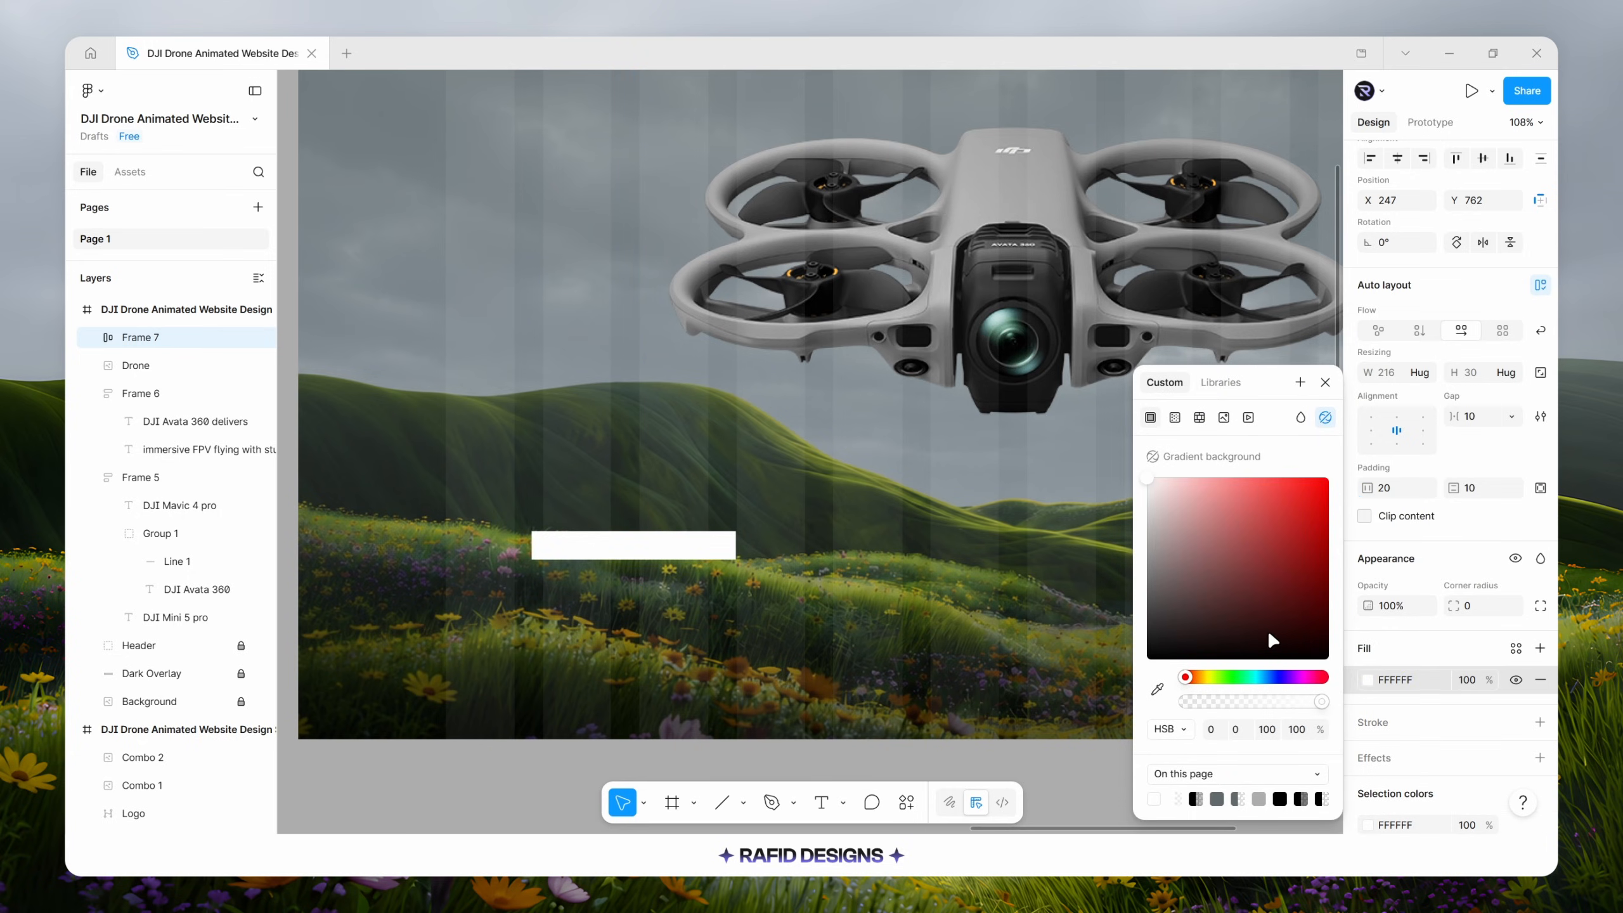
pyautogui.click(1468, 683)
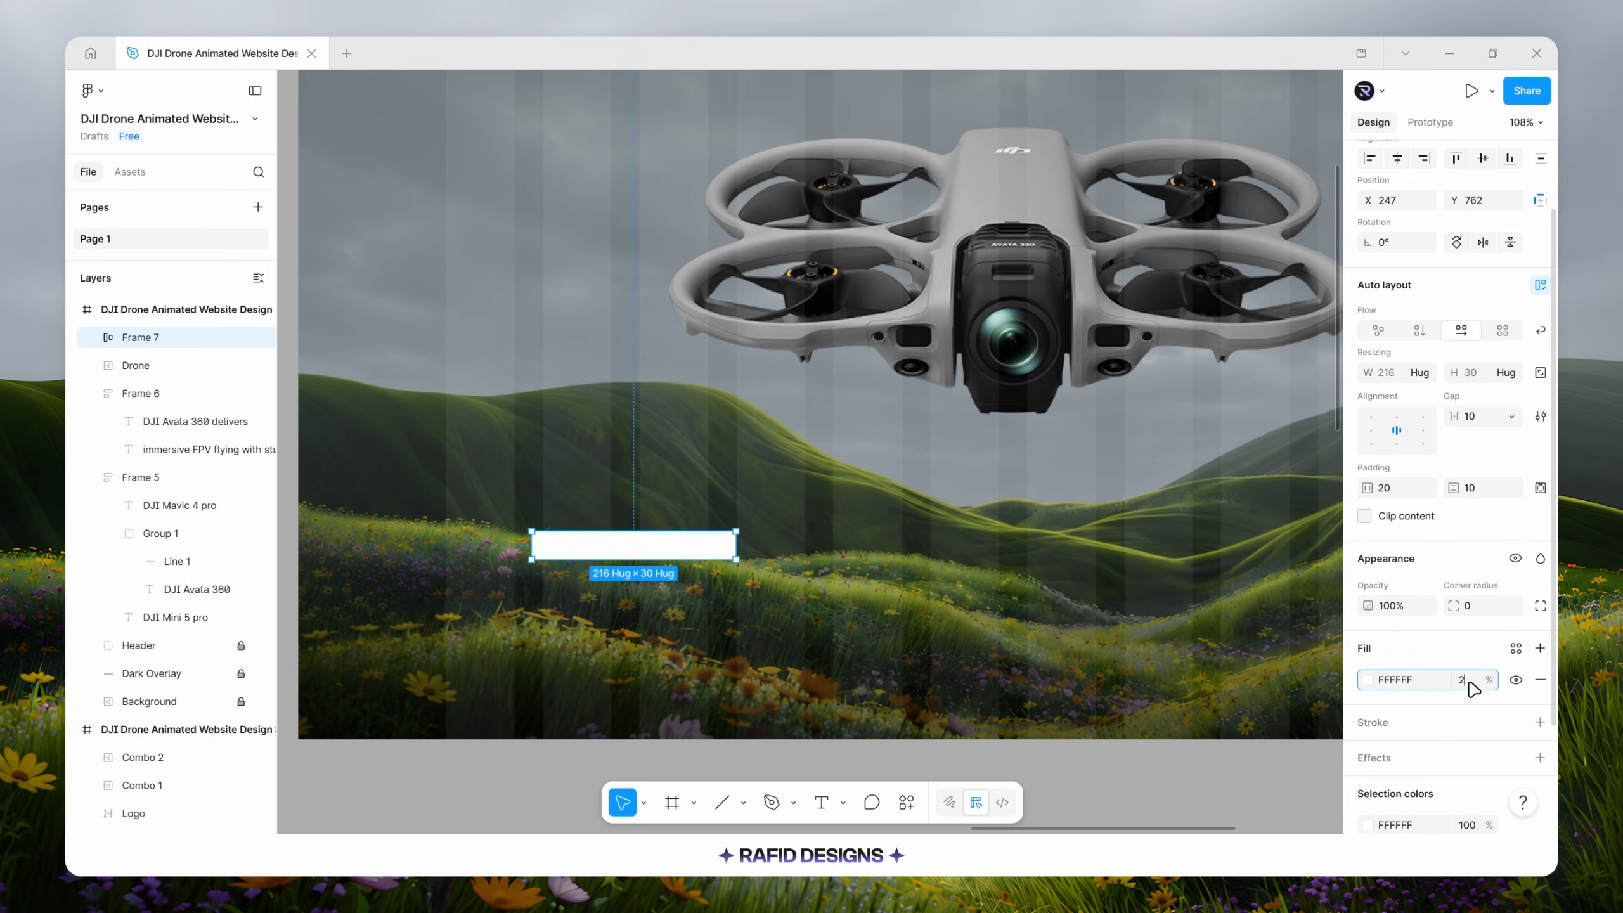
pyautogui.write('20')
pyautogui.press('Return')
# Add a white FFFFFF inside stroke at 30% opacity and weight 2 to the tag's left side only.
pyautogui.click(1374, 724)
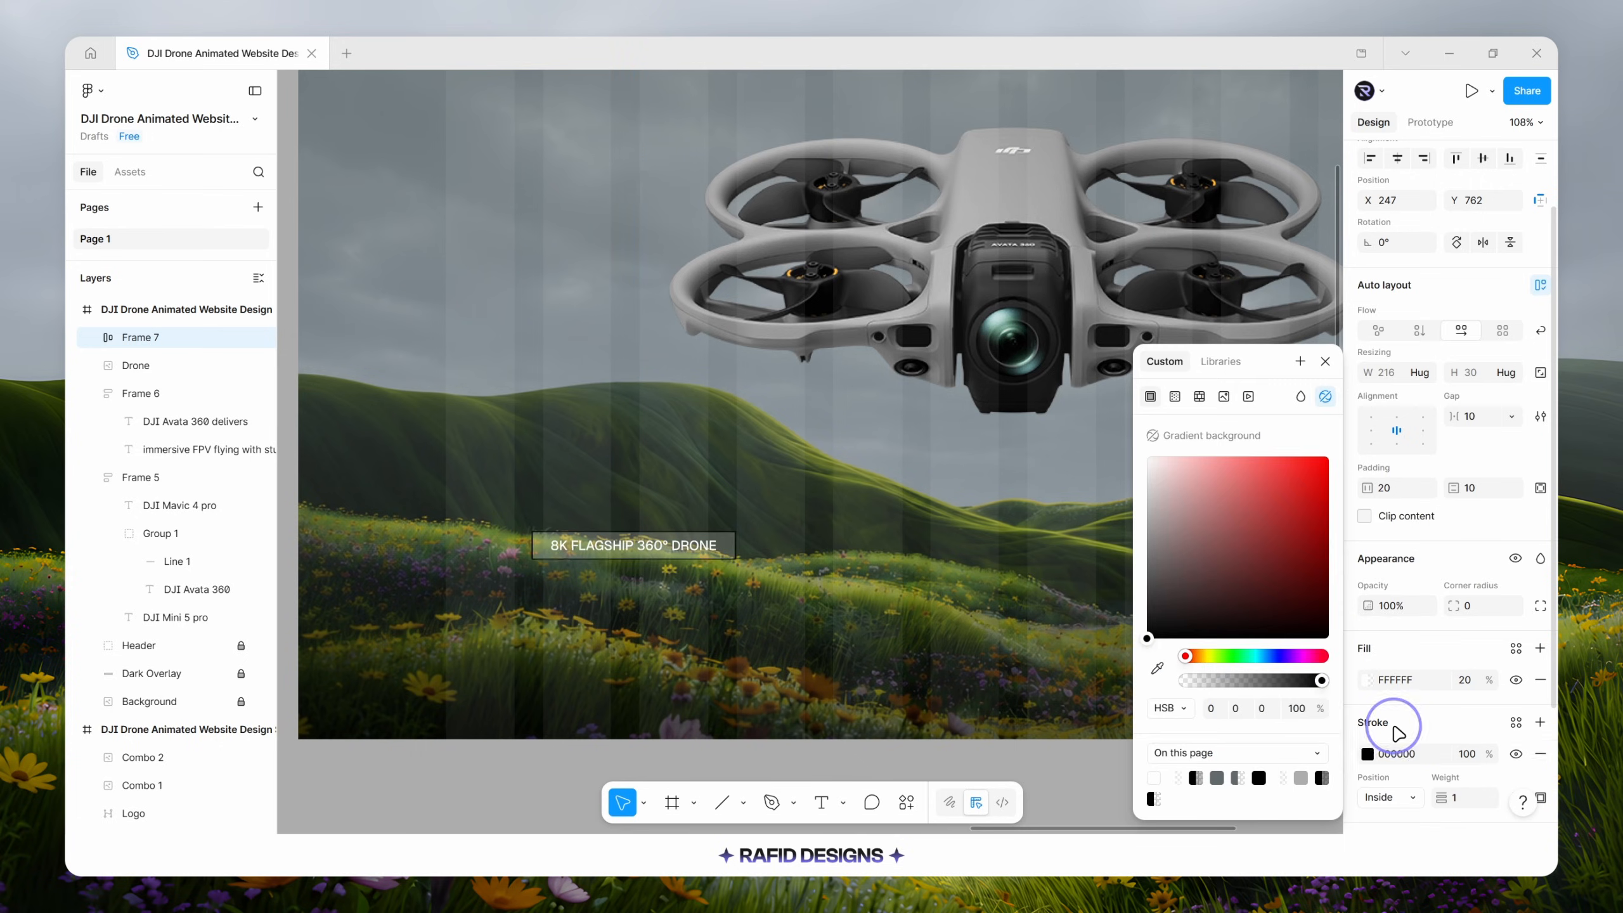
pyautogui.moveTo(1280, 610); pyautogui.dragTo(1147, 456)
pyautogui.click(1325, 362)
pyautogui.click(1470, 753)
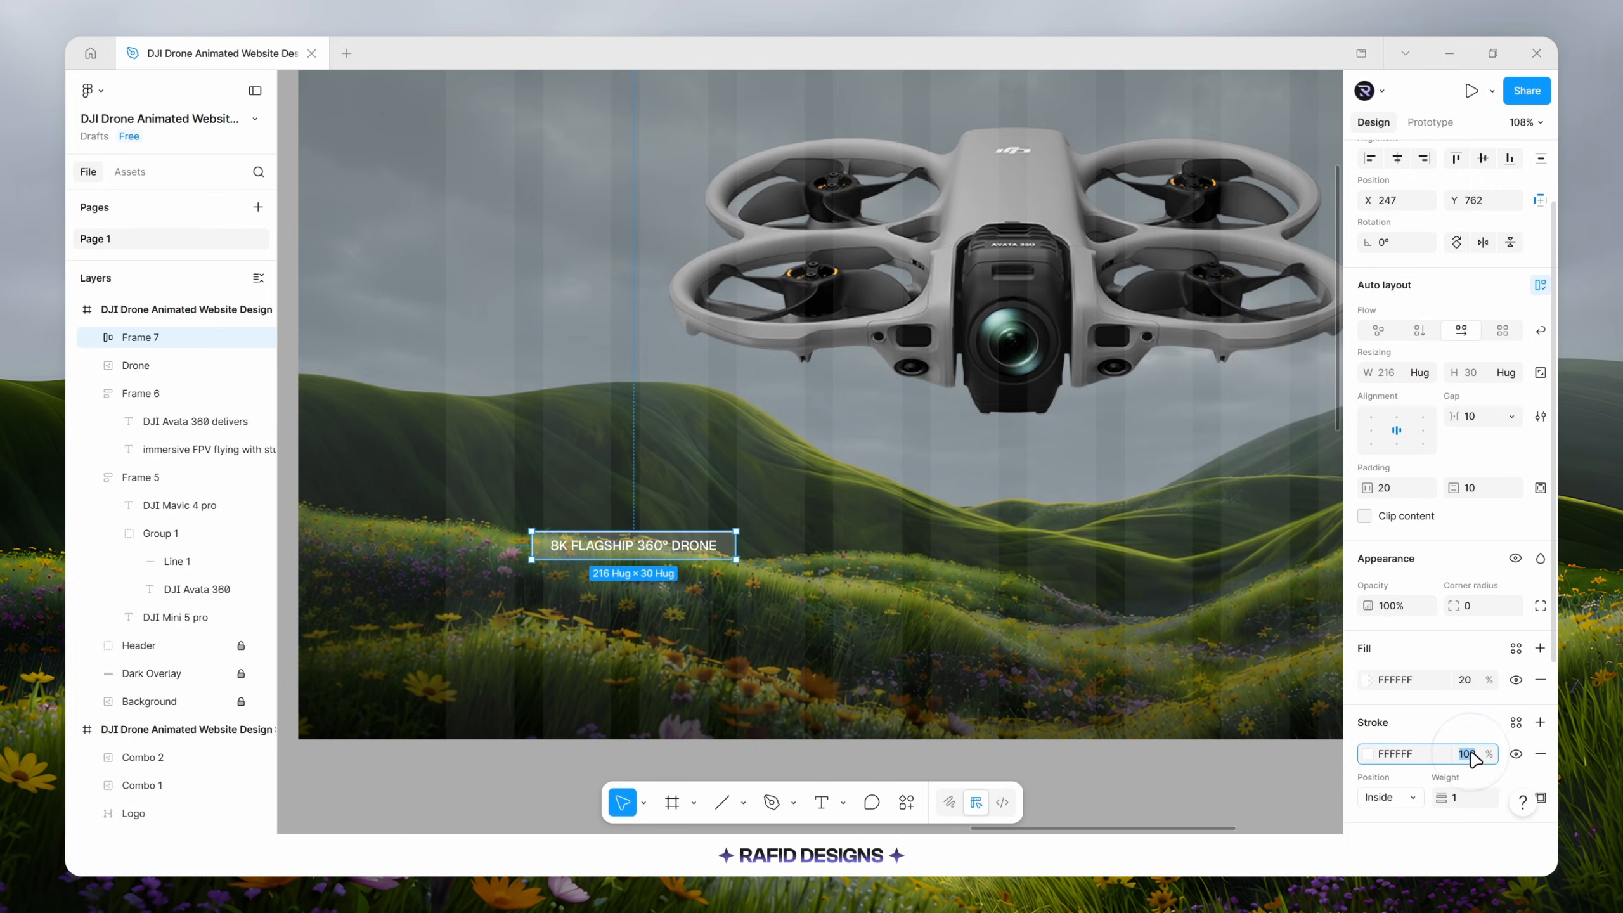
pyautogui.press('Return')
pyautogui.scroll(-2, 1390, 722)
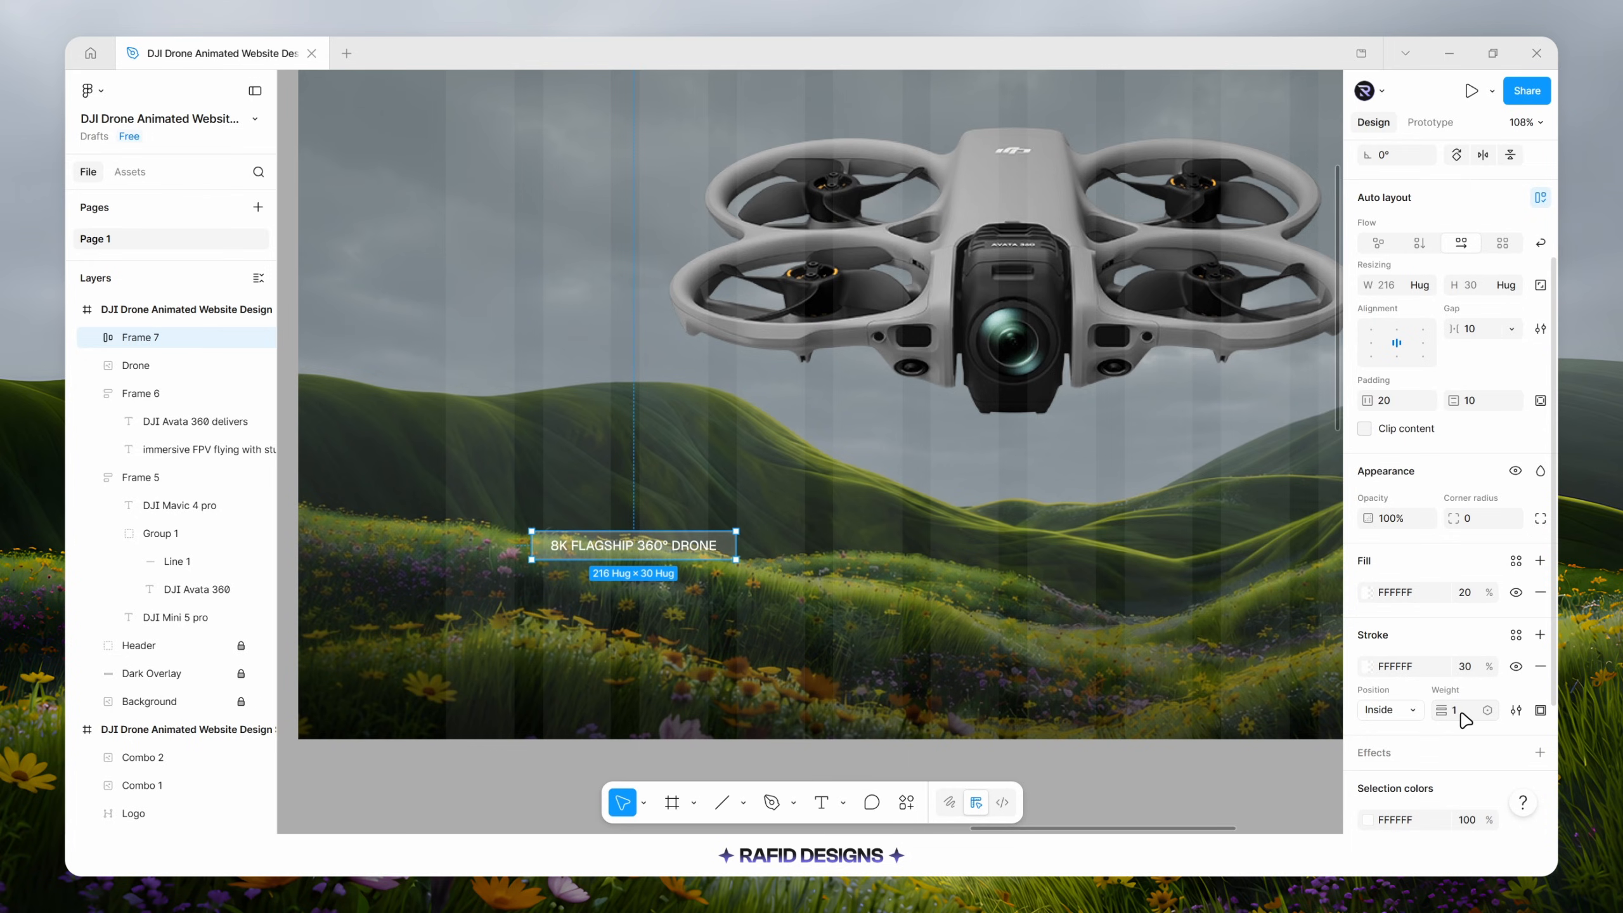
pyautogui.write('2')
pyautogui.press('Return')
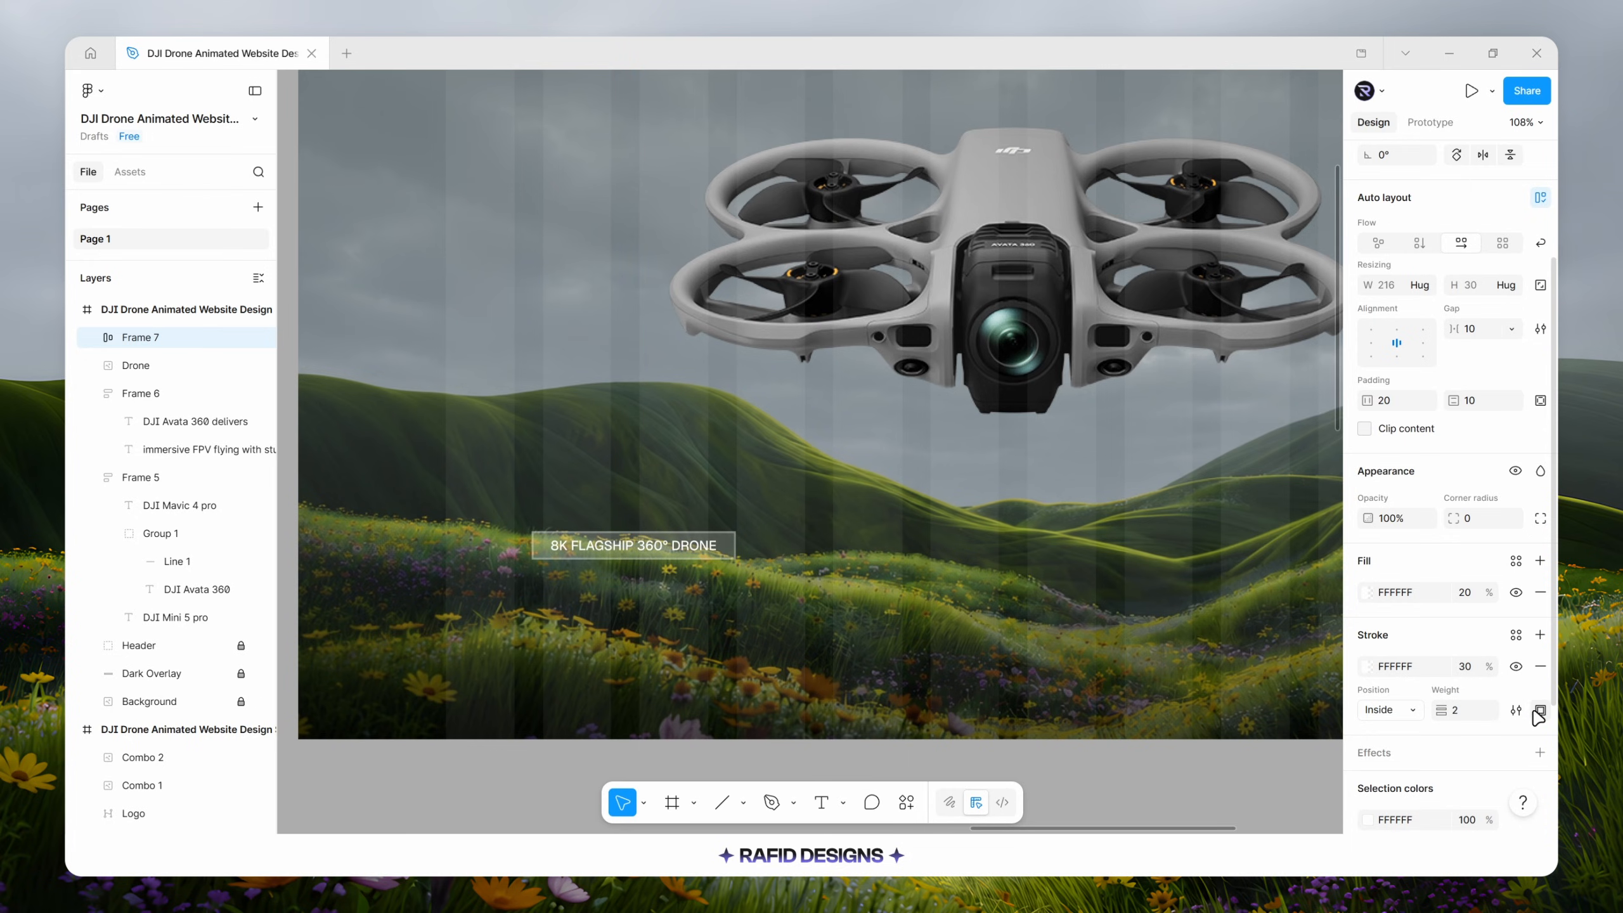
pyautogui.click(1540, 710)
pyautogui.click(1516, 632)
# Apply a Background blur effect to the tag frame.
pyautogui.scroll(-2, 1470, 626)
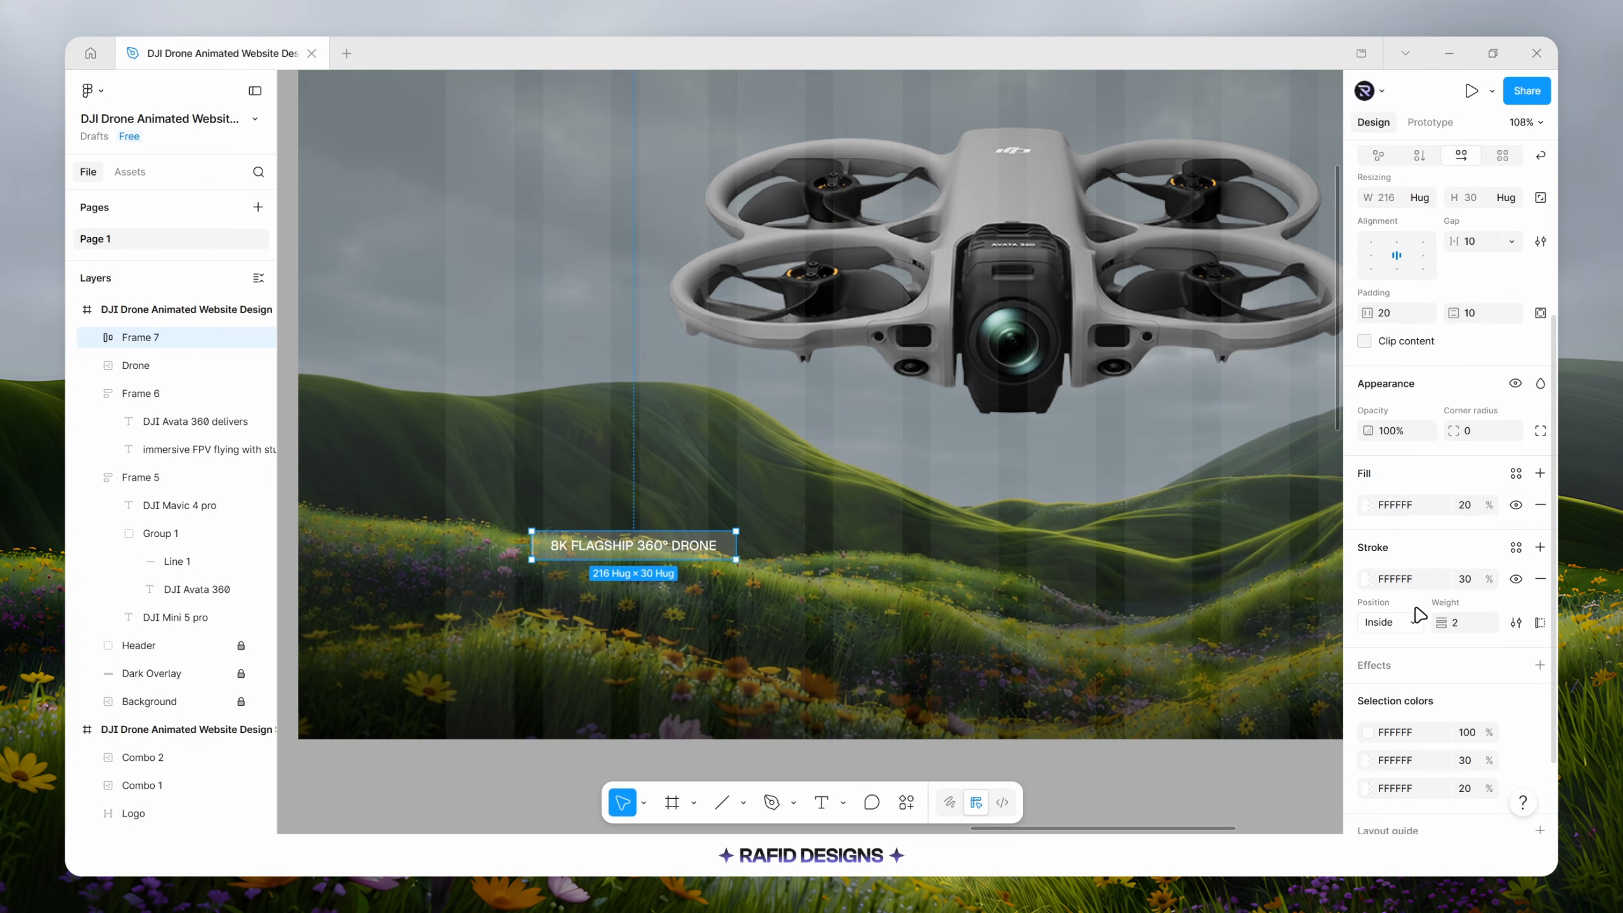
pyautogui.click(1383, 665)
pyautogui.click(1181, 599)
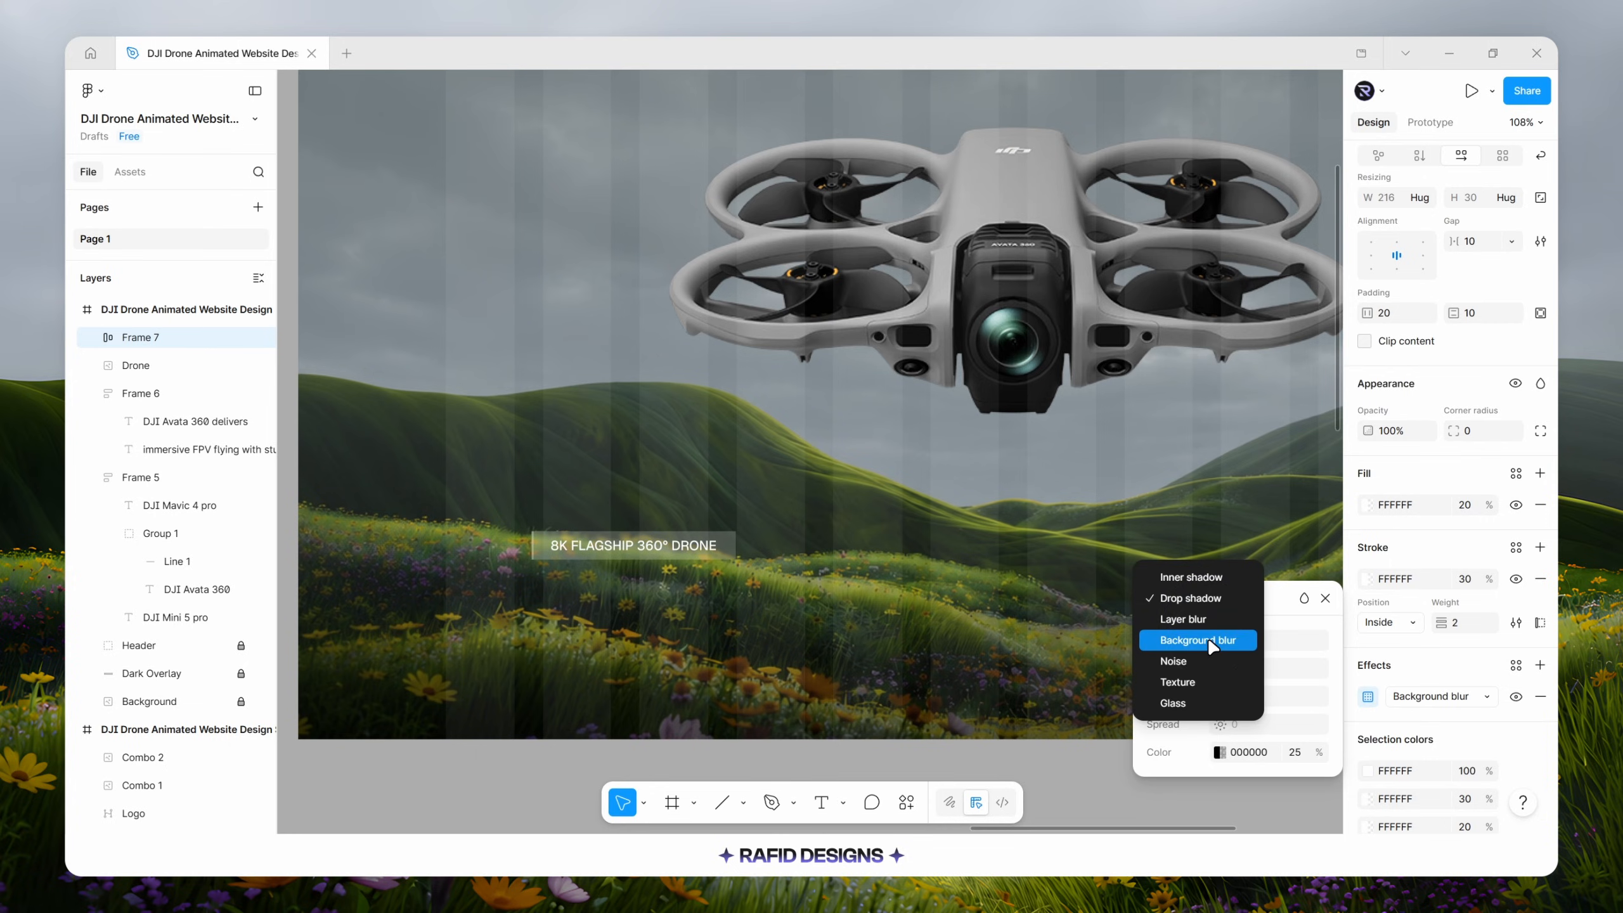
pyautogui.click(1201, 637)
pyautogui.click(1322, 599)
# Move the tag slightly down and left so it lines up with the layout grid's left edge.
pyautogui.scroll(-2, 950, 472)
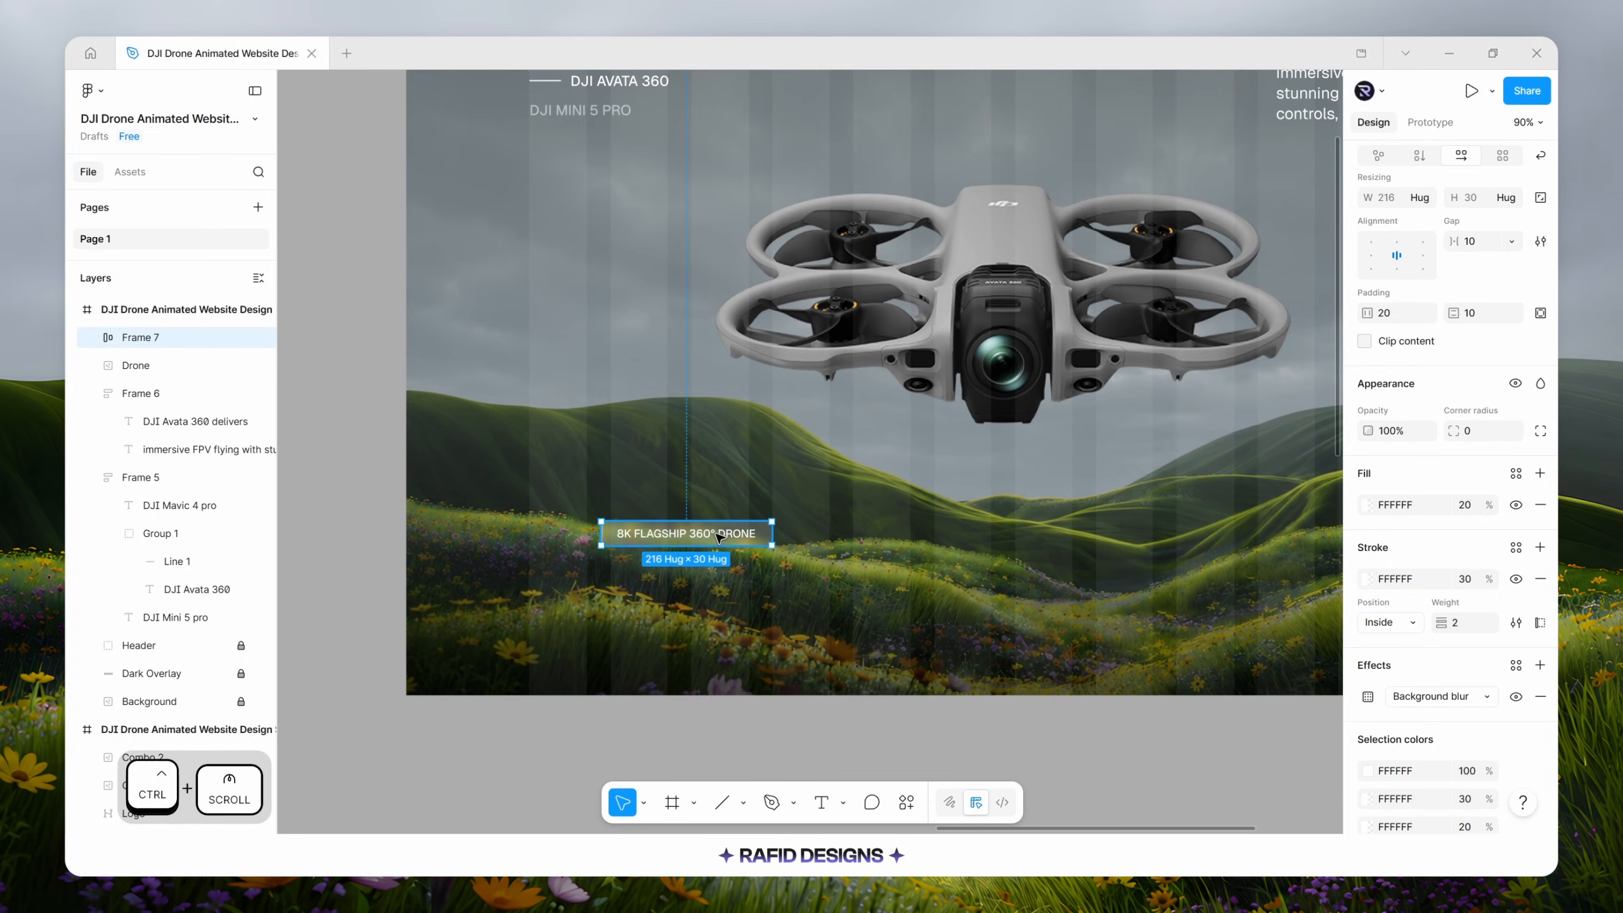
pyautogui.moveTo(717, 534); pyautogui.dragTo(652, 556)
pyautogui.click(839, 642)
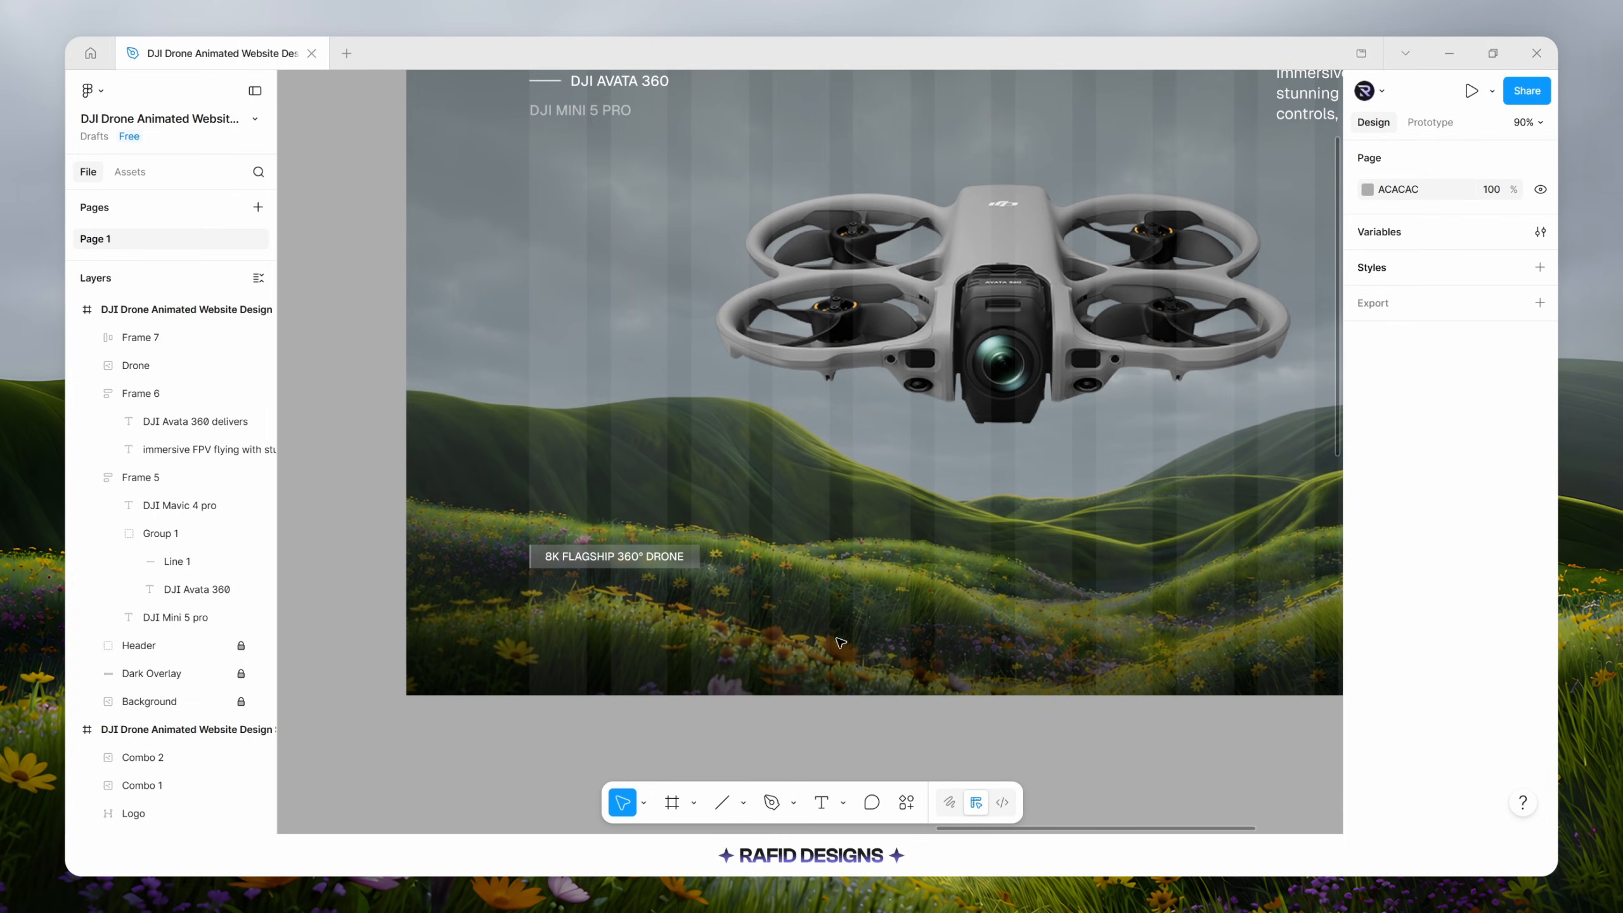
# Add the text "DJI Avata 360 FPV Drone." below the drone, to the right of the tag.
pyautogui.scroll(-3, 922, 626)
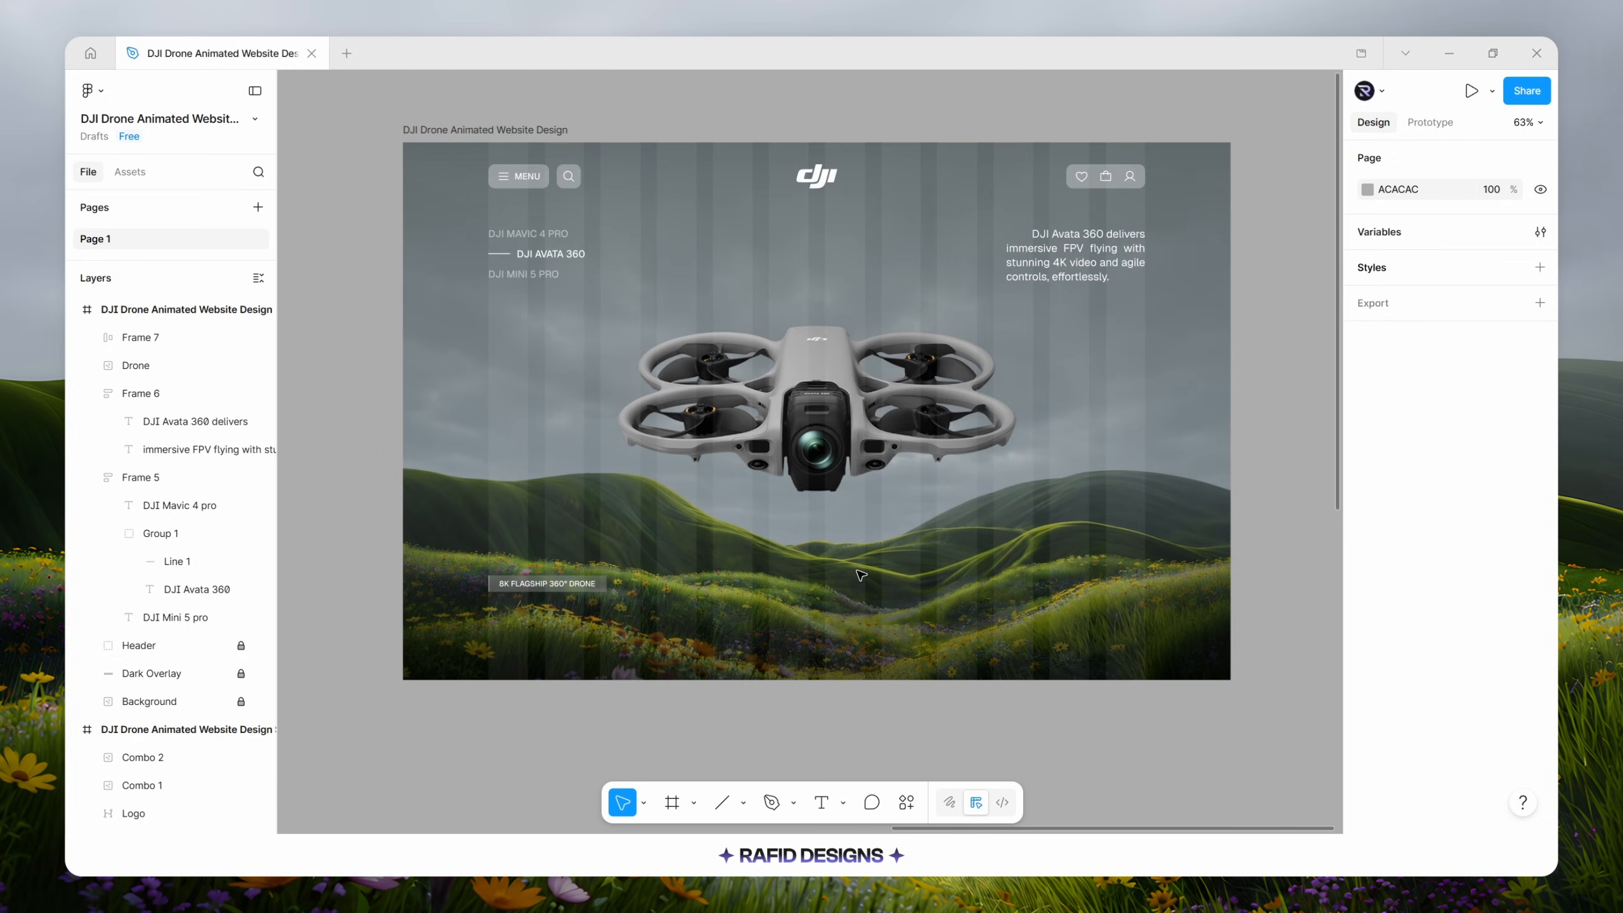
pyautogui.press('t')
pyautogui.click(782, 588)
pyautogui.write('DJI Avata 360 FPV Drone.')
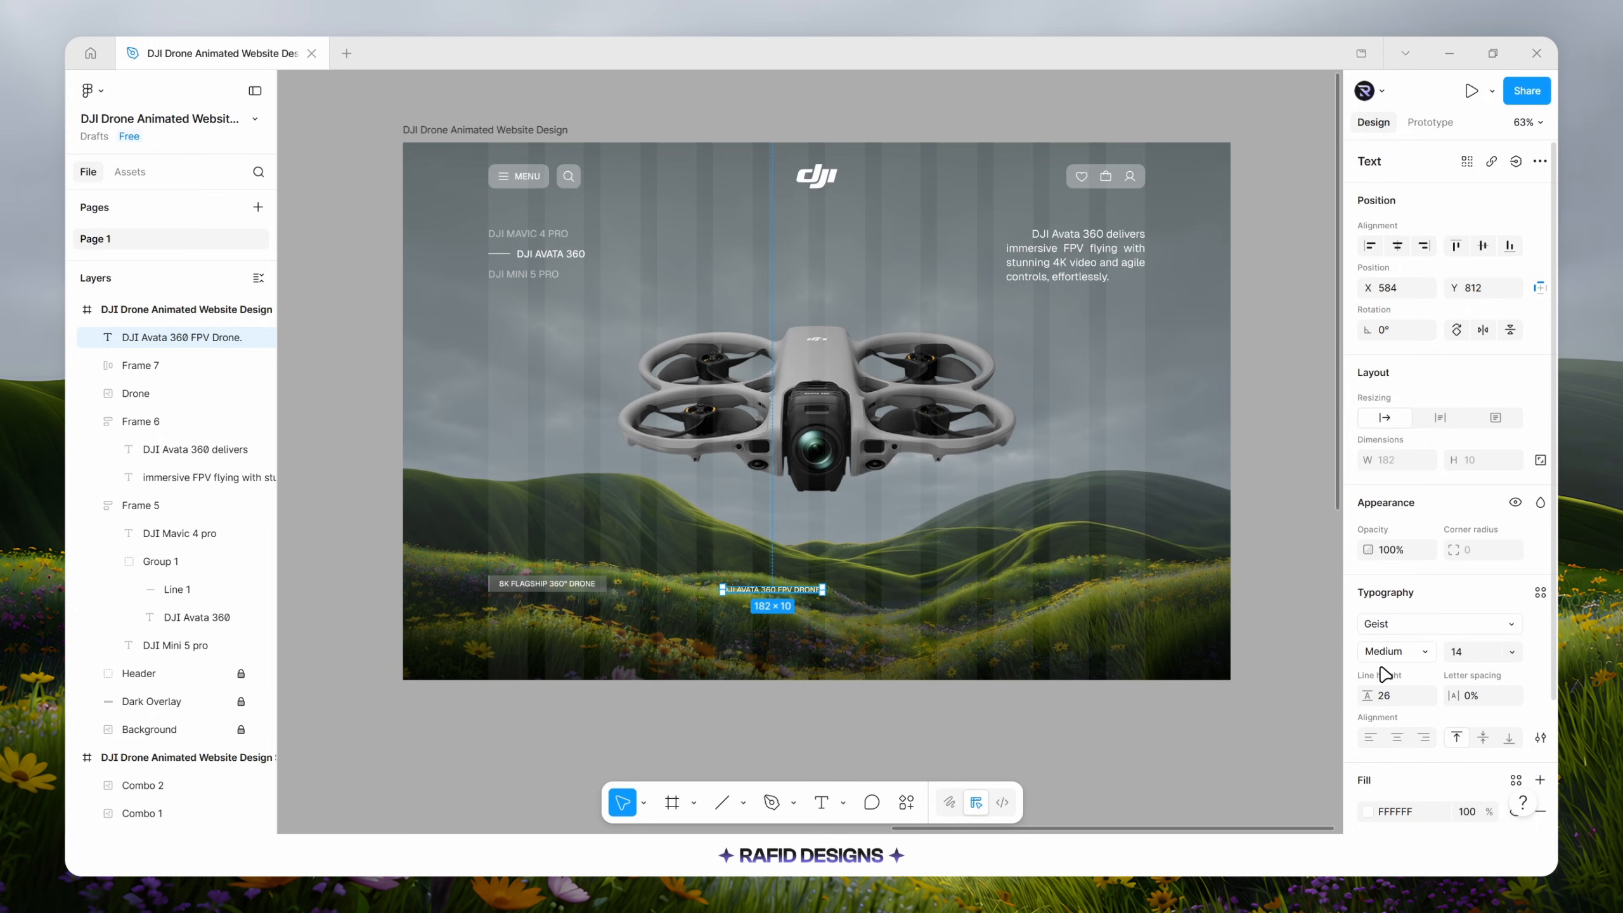
# Set the headline's font size to 70 and its line height to 70.
pyautogui.click(1463, 661)
pyautogui.press('Return')
pyautogui.click(1397, 698)
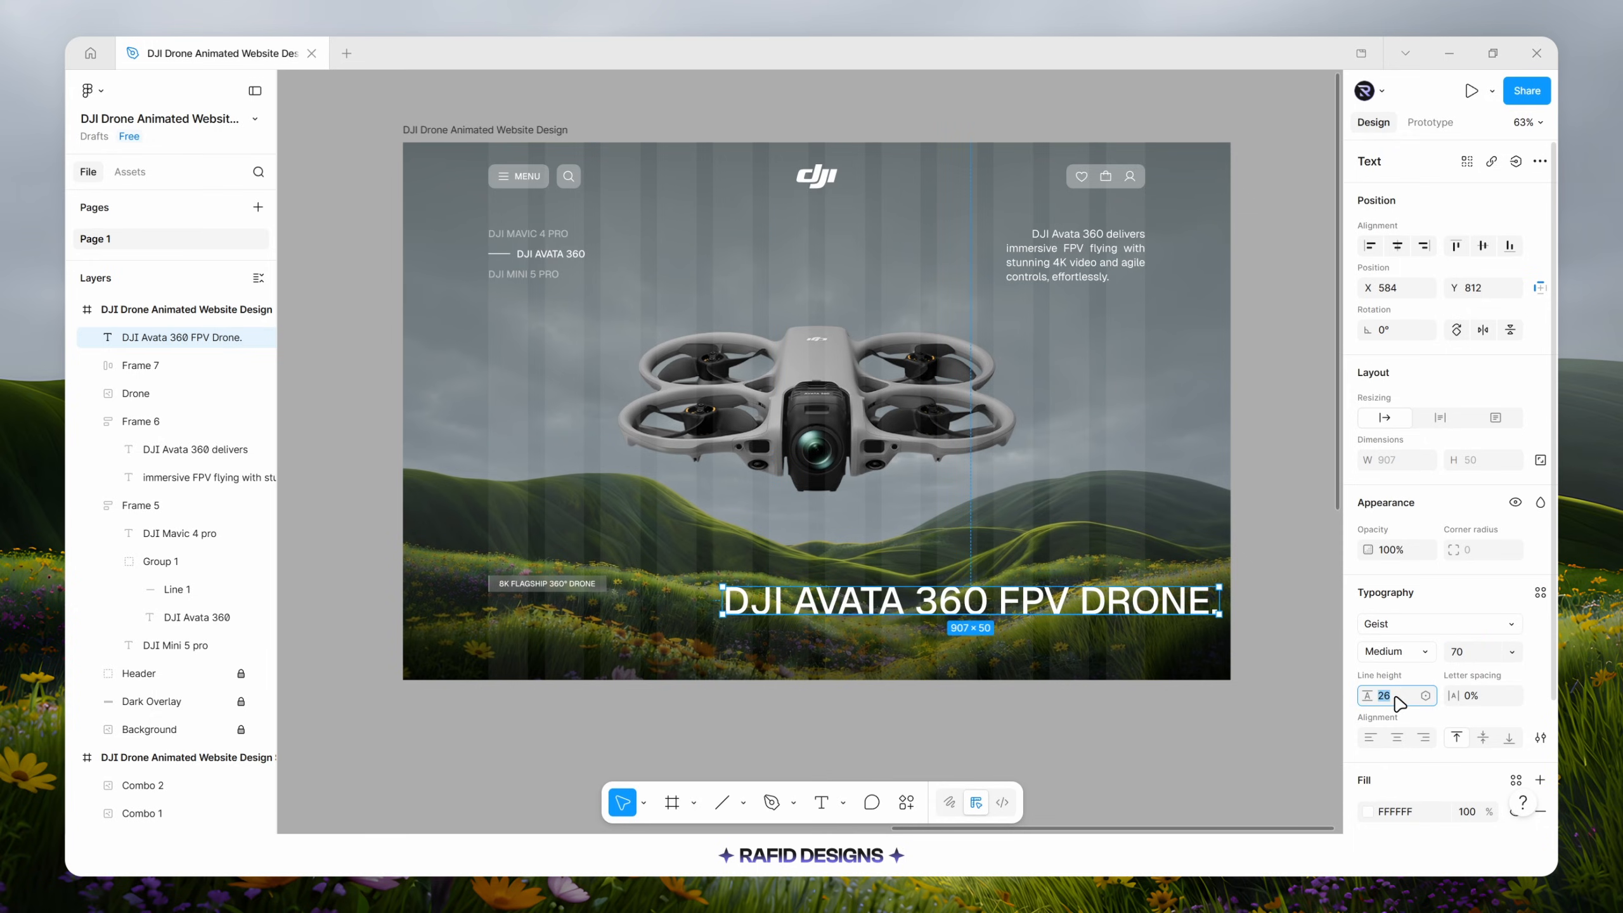
pyautogui.write('70')
pyautogui.press('Return')
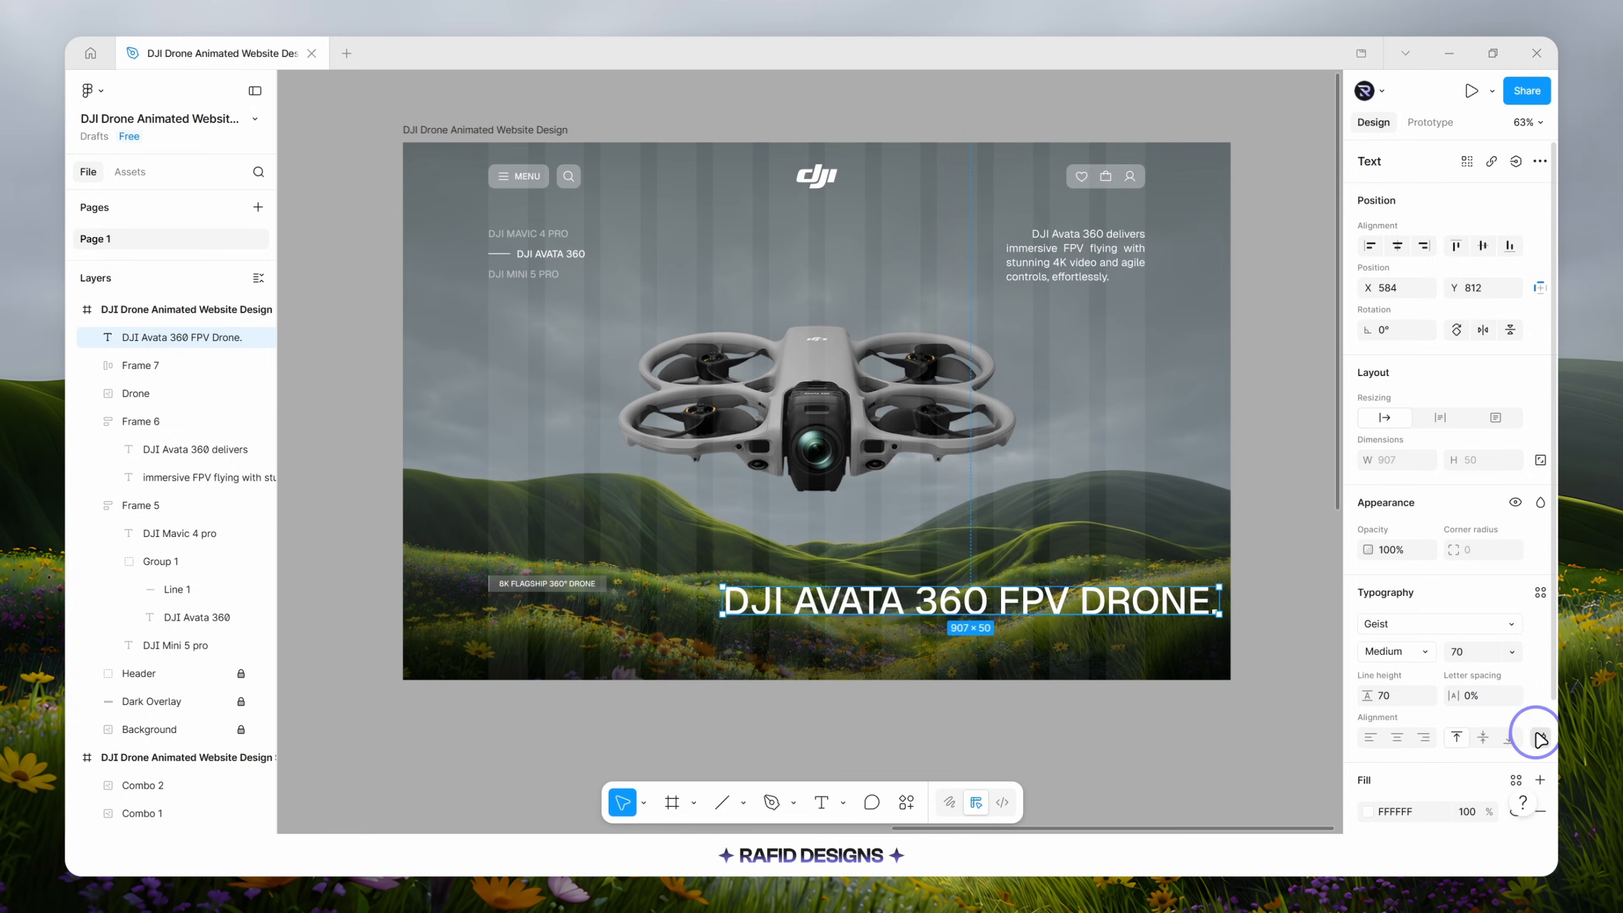
# Remove the uppercase setting from the headline so it uses its original letter case.
pyautogui.click(1540, 738)
pyautogui.click(1234, 608)
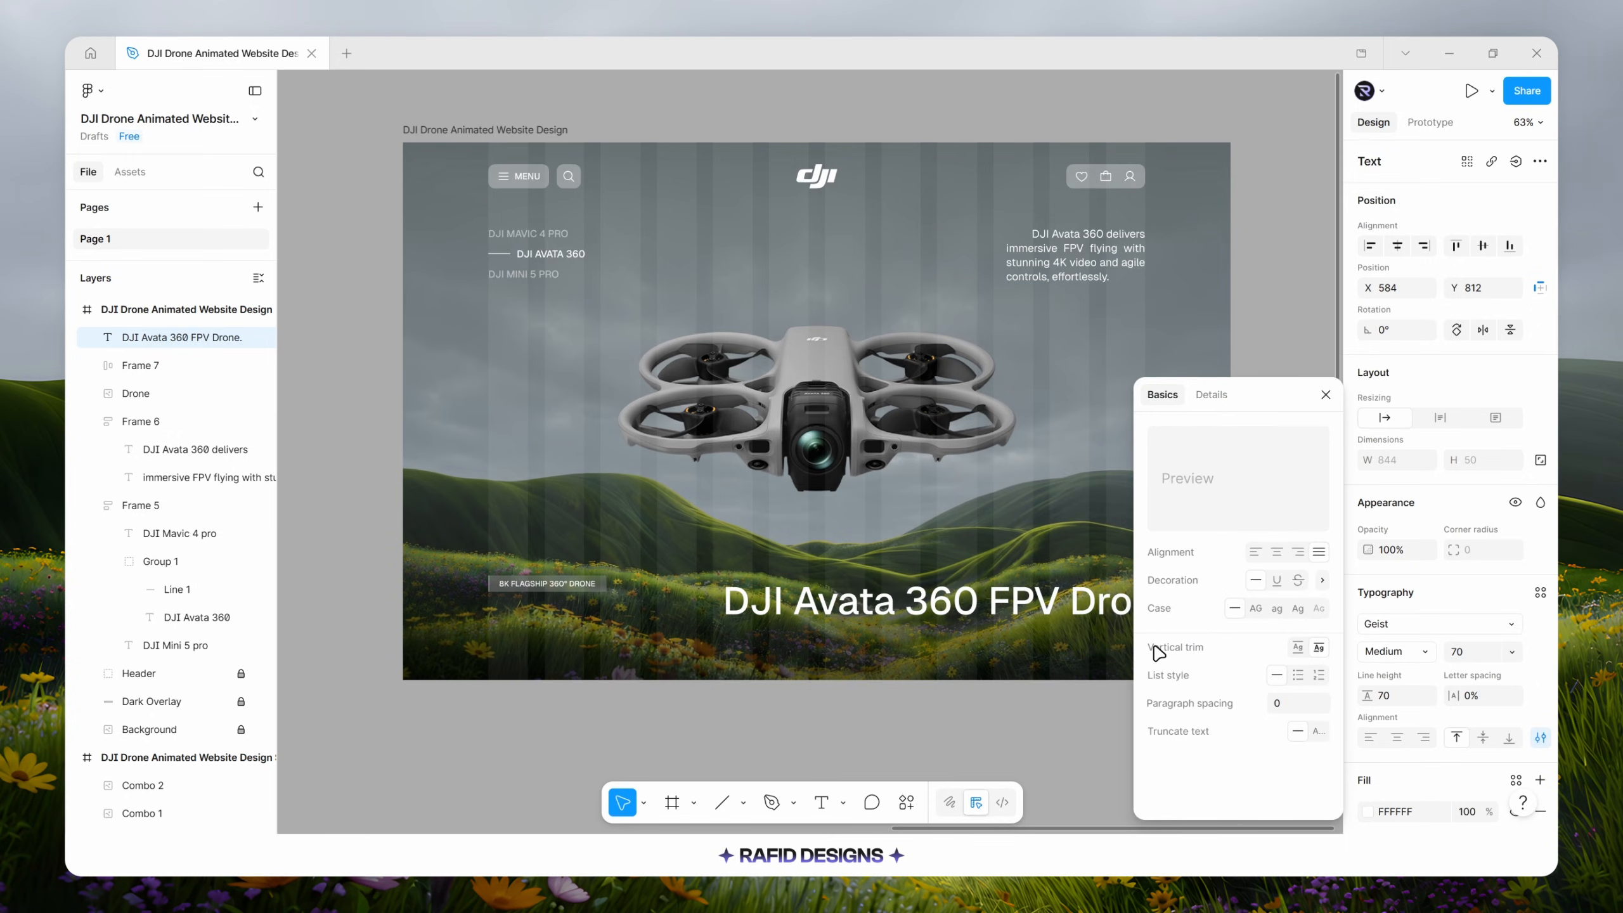
pyautogui.click(1326, 394)
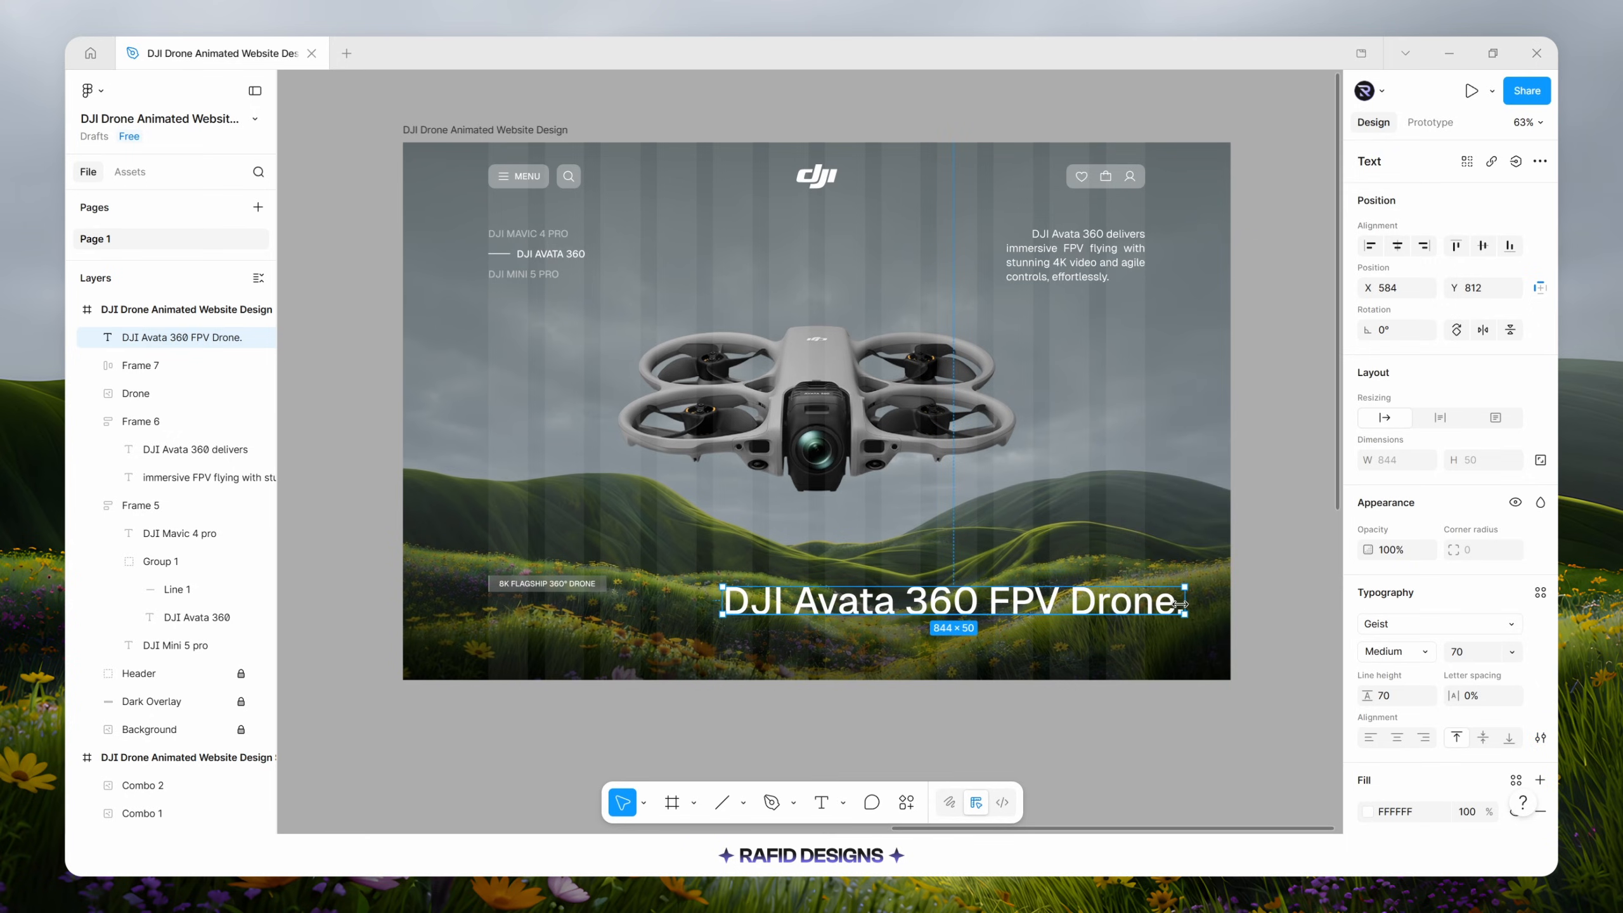
# Narrow the headline's text box to a width of about 484 so it wraps onto two lines, and left-align the text.
pyautogui.moveTo(1181, 604); pyautogui.dragTo(993, 601)
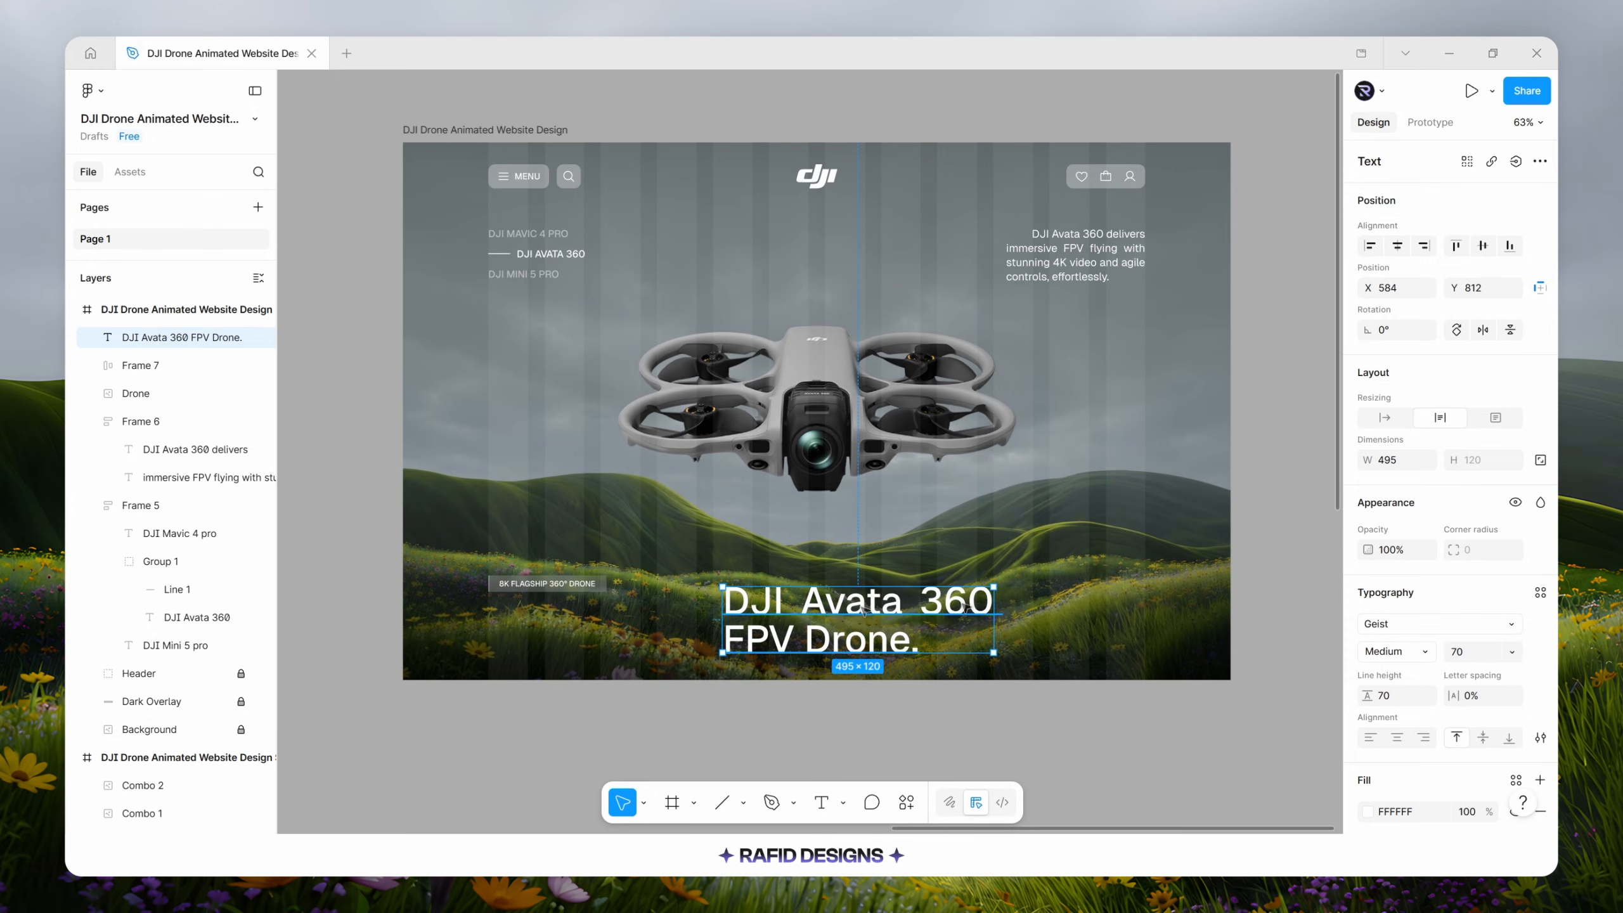
pyautogui.click(1540, 738)
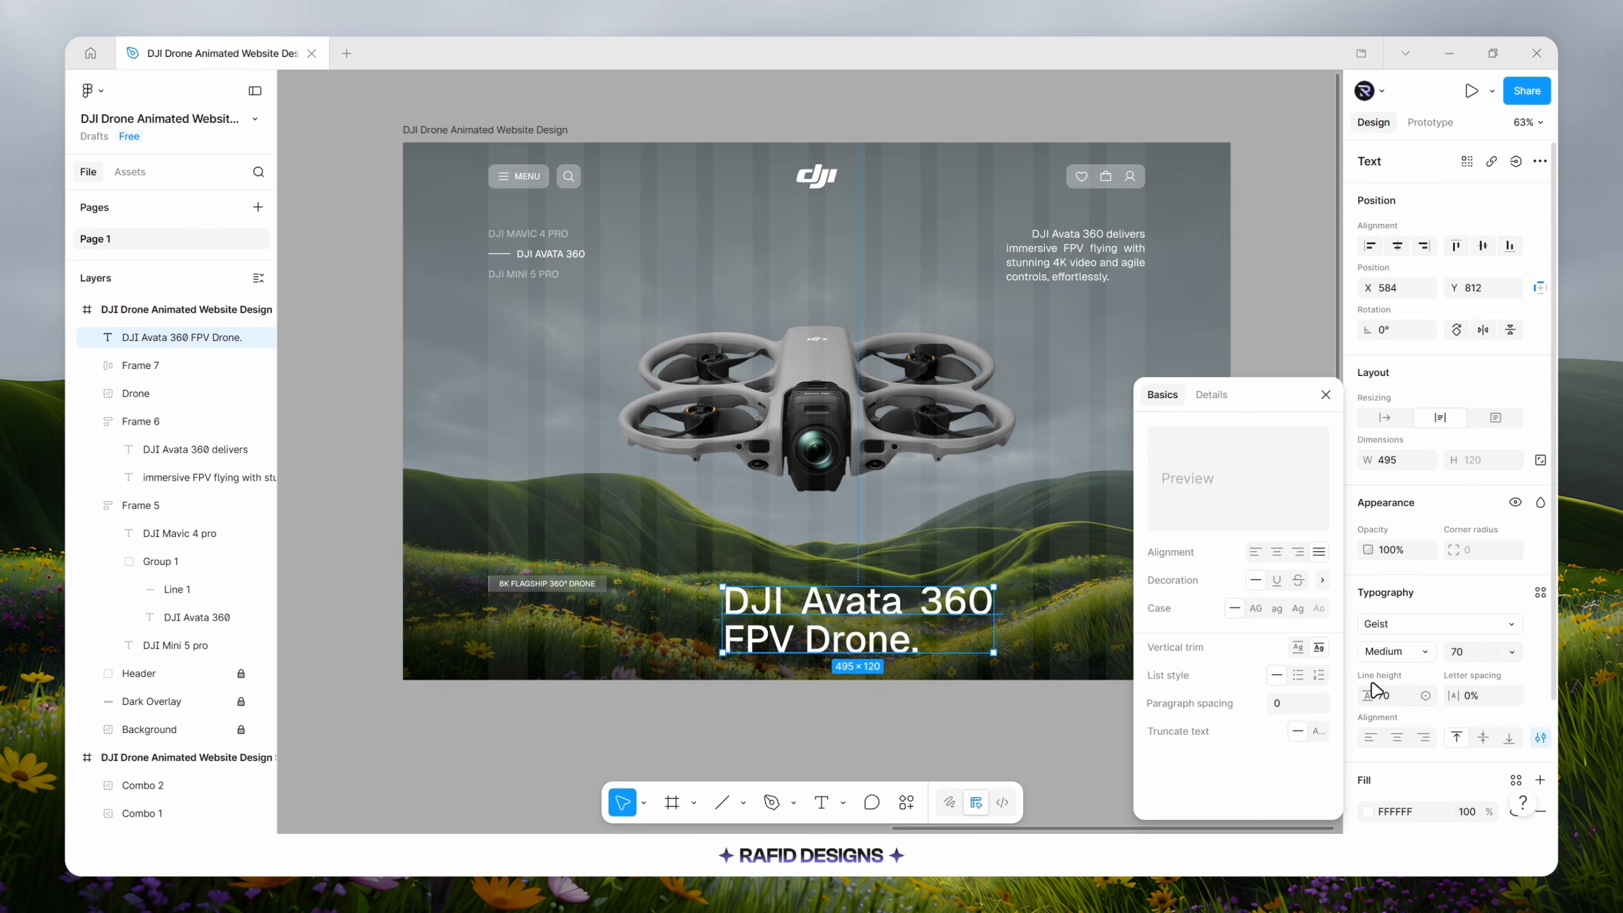
pyautogui.click(1255, 551)
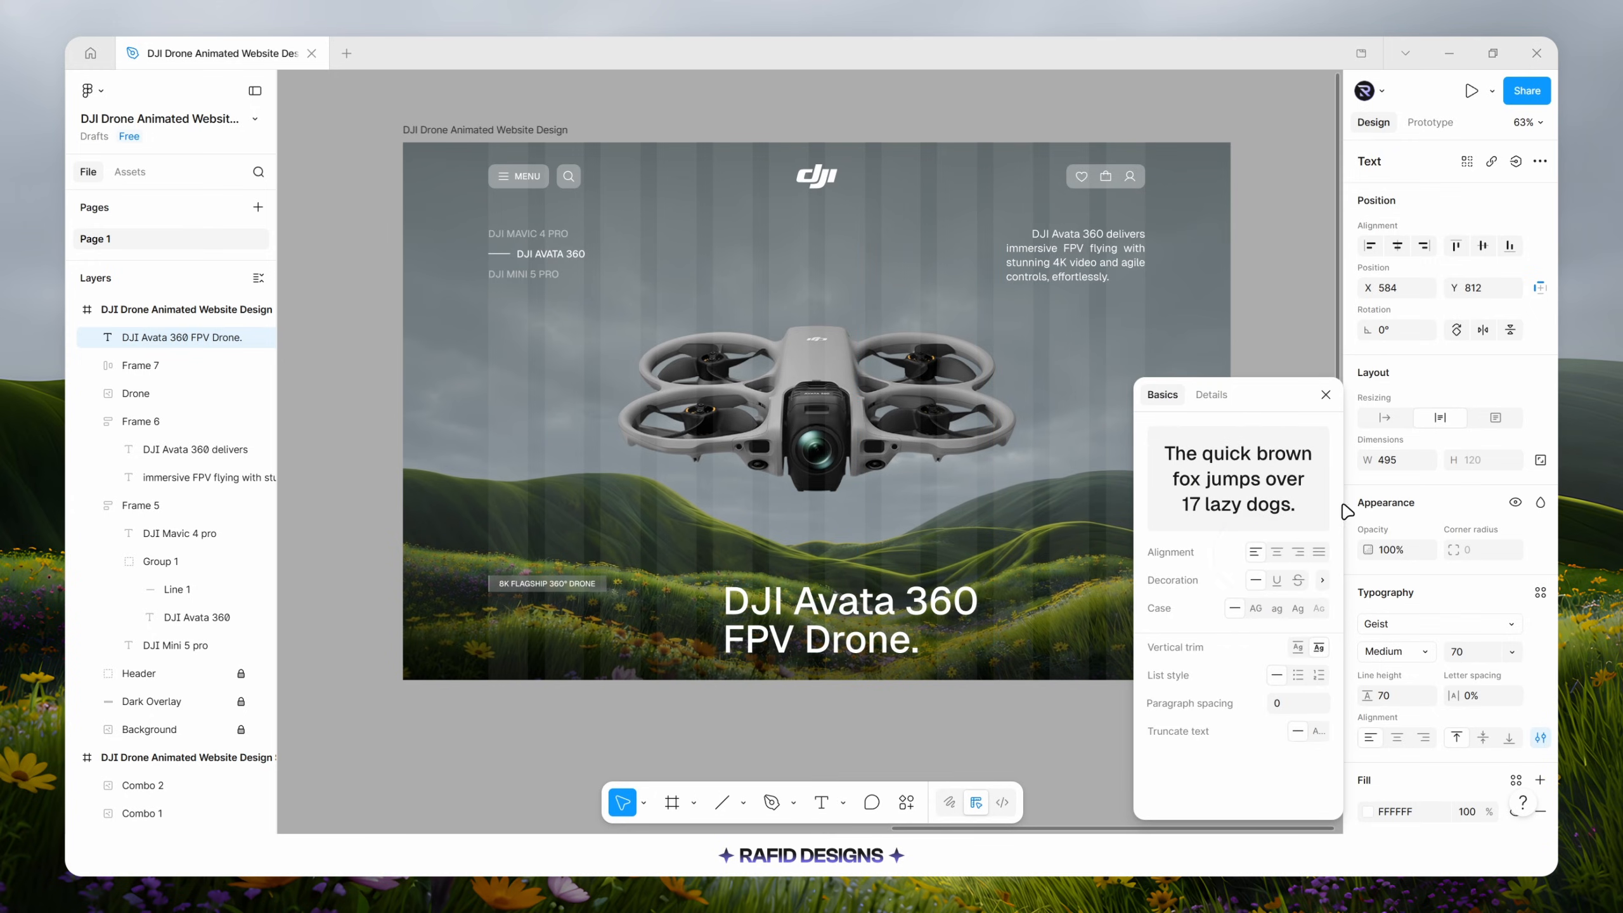
pyautogui.click(1327, 397)
pyautogui.moveTo(993, 619); pyautogui.dragTo(983, 620)
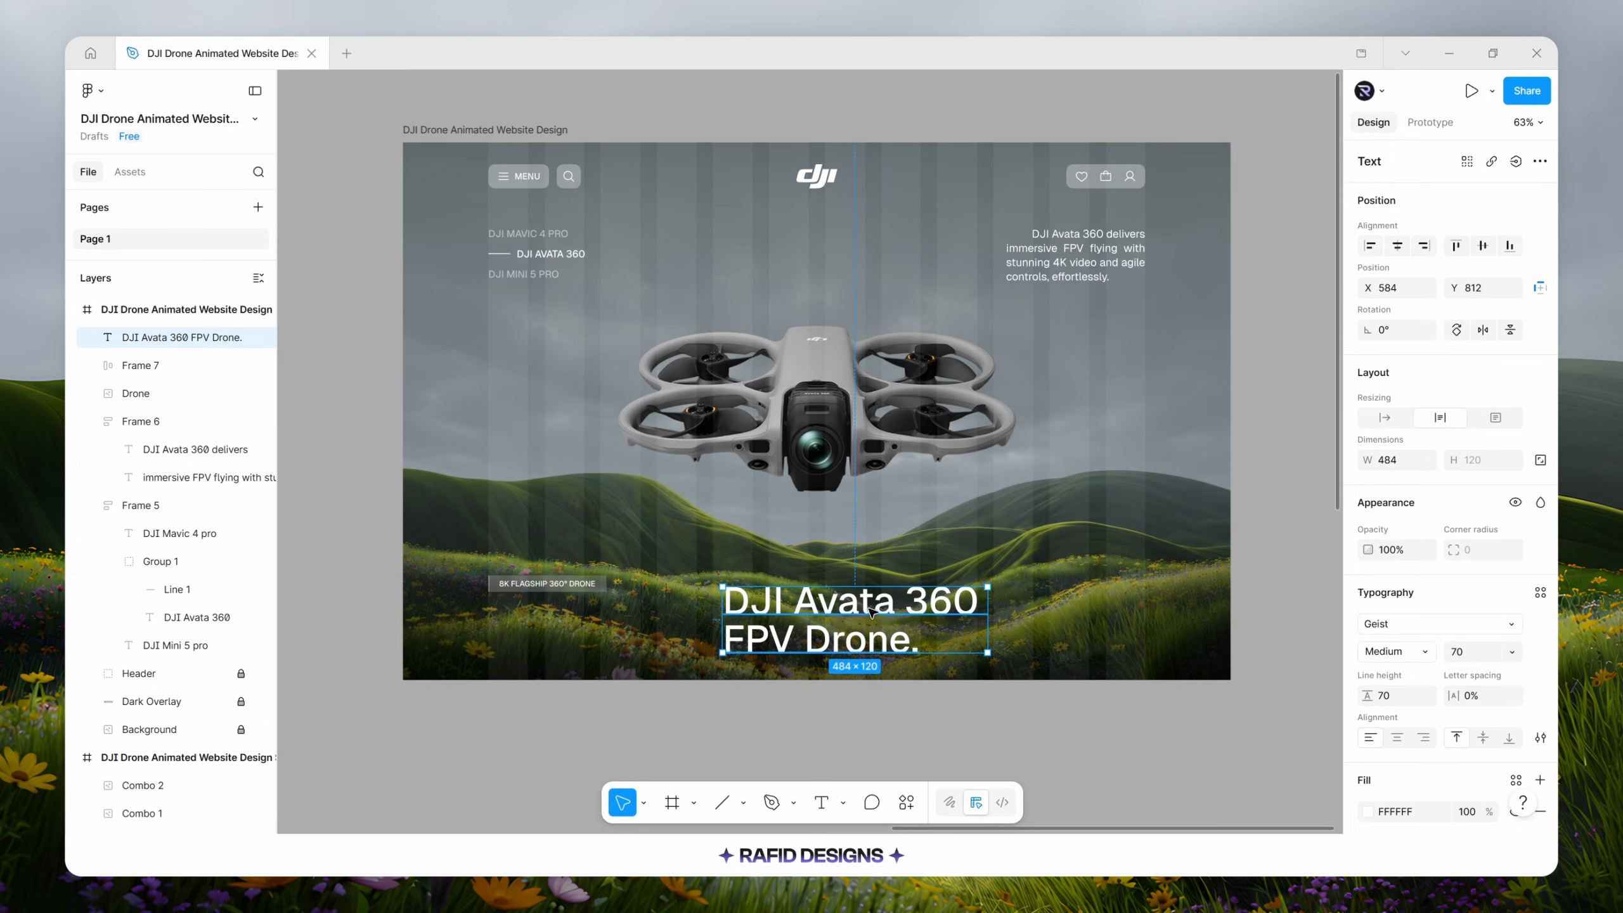
# Move the headline to the hero's lower left and raise the tag so it sits just above the headline.
pyautogui.moveTo(866, 609); pyautogui.dragTo(654, 619)
pyautogui.moveTo(574, 583); pyautogui.dragTo(574, 551)
pyautogui.moveTo(639, 630); pyautogui.dragTo(611, 609)
# Combine the tag and headline in a vertical auto layout frame with a gap of 28.
pyautogui.click(563, 552)
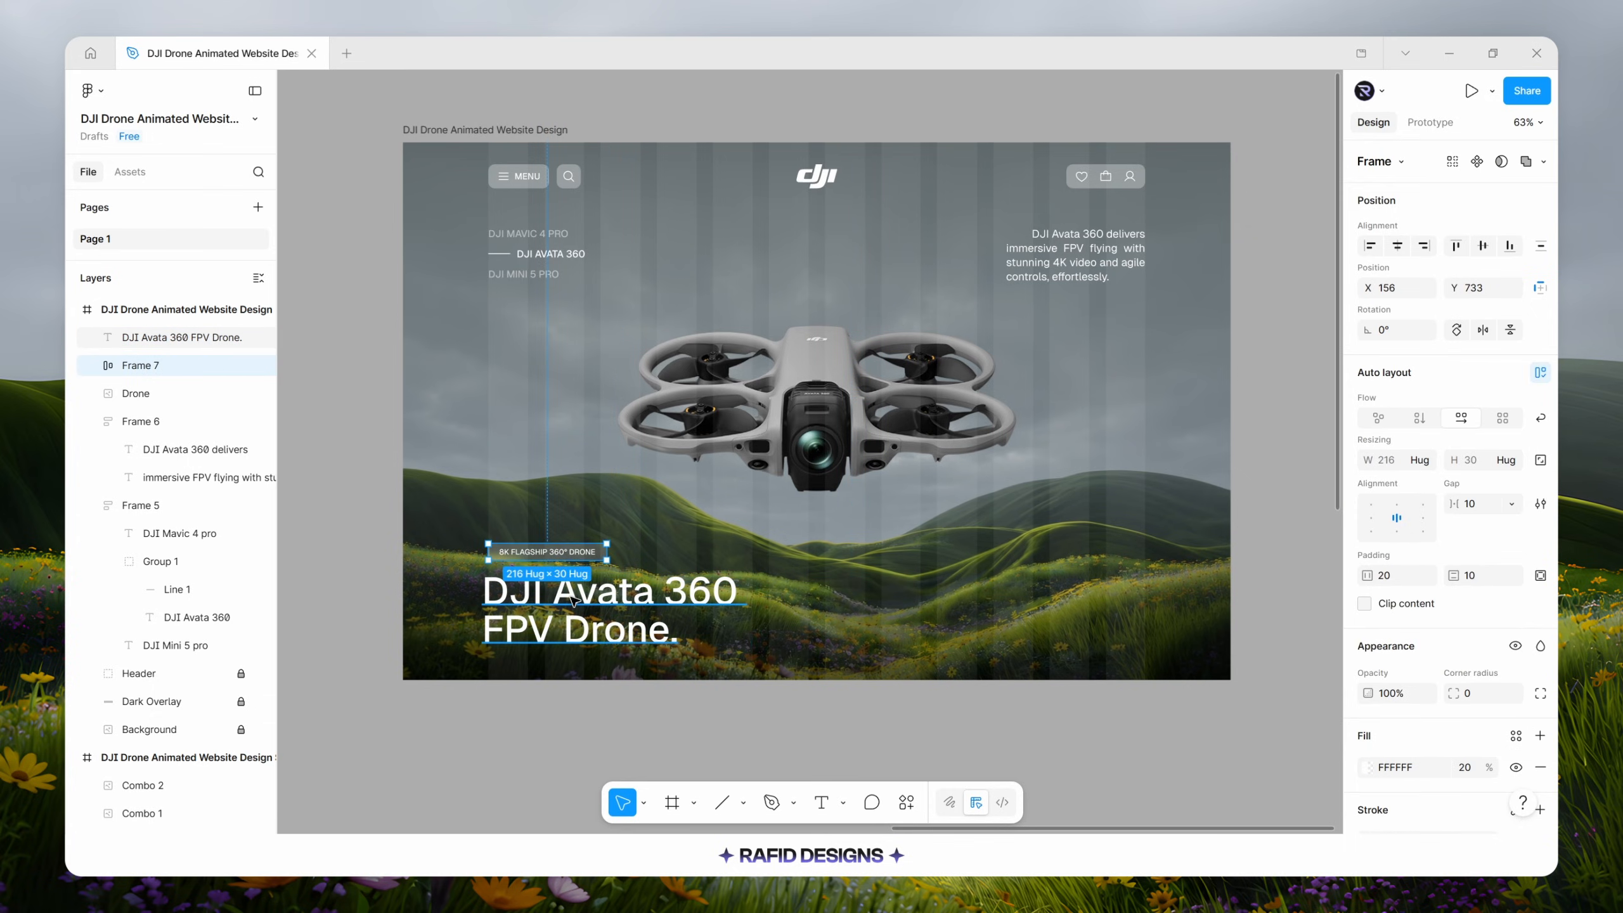
pyautogui.keyDown('shift'); pyautogui.click(623, 601); pyautogui.keyUp('shift')
pyautogui.hotkey('shift', 'a')
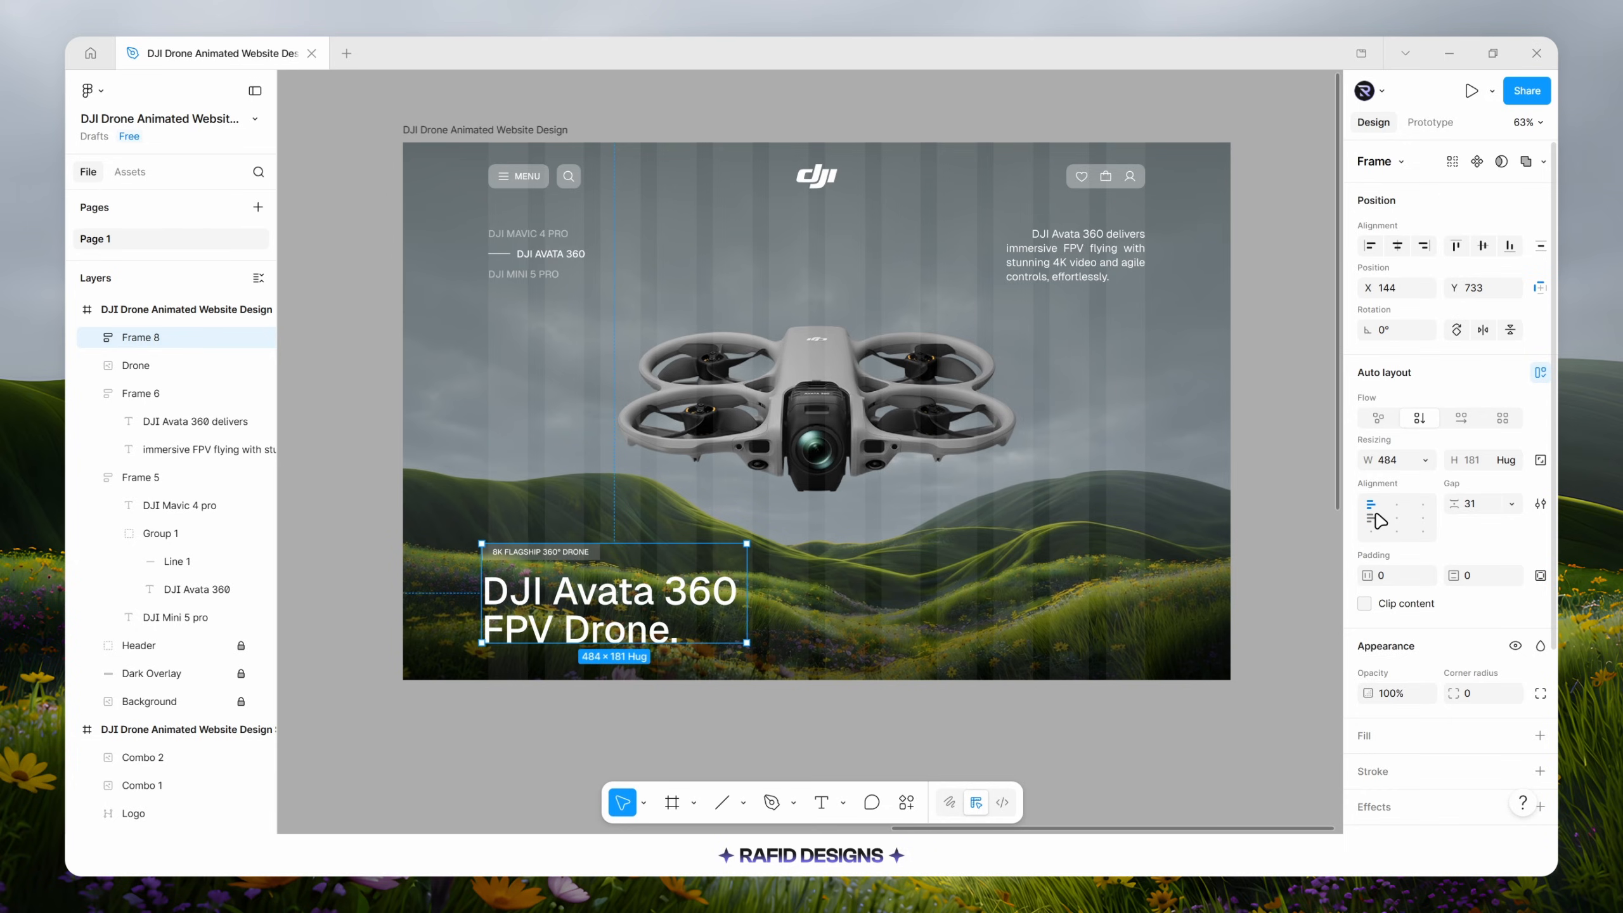
pyautogui.click(1481, 511)
pyautogui.write('28')
pyautogui.press('Return')
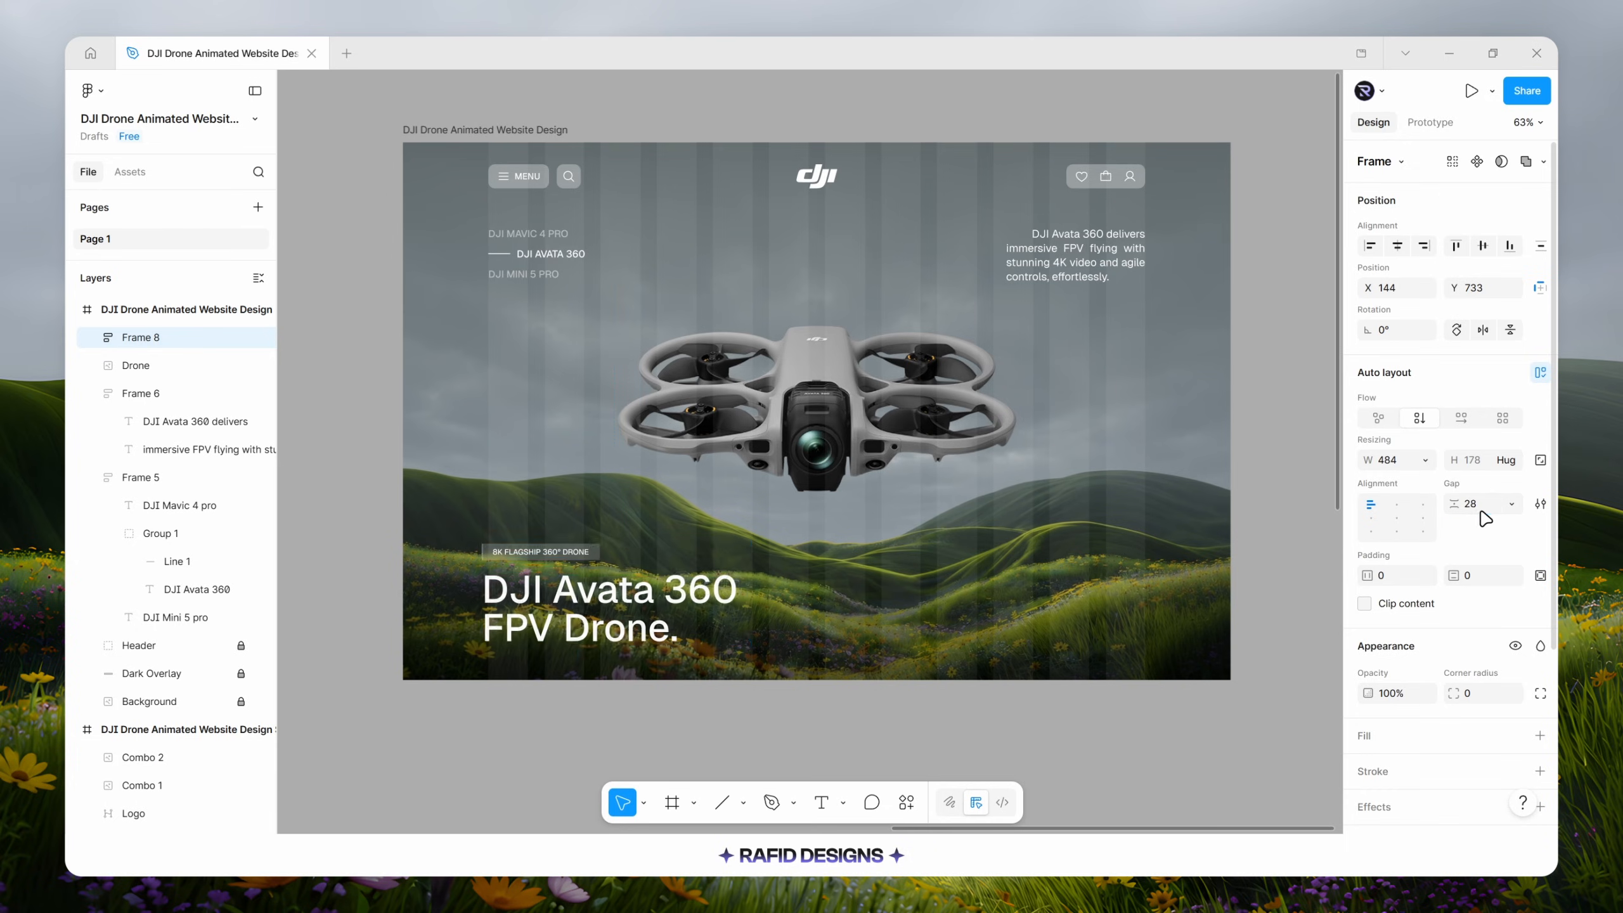
# Move the tag and headline frame to X 156, Y 719, in line with the layout grid's left edge.
pyautogui.moveTo(562, 602); pyautogui.dragTo(569, 597)
pyautogui.hotkey('shift', 'Up')
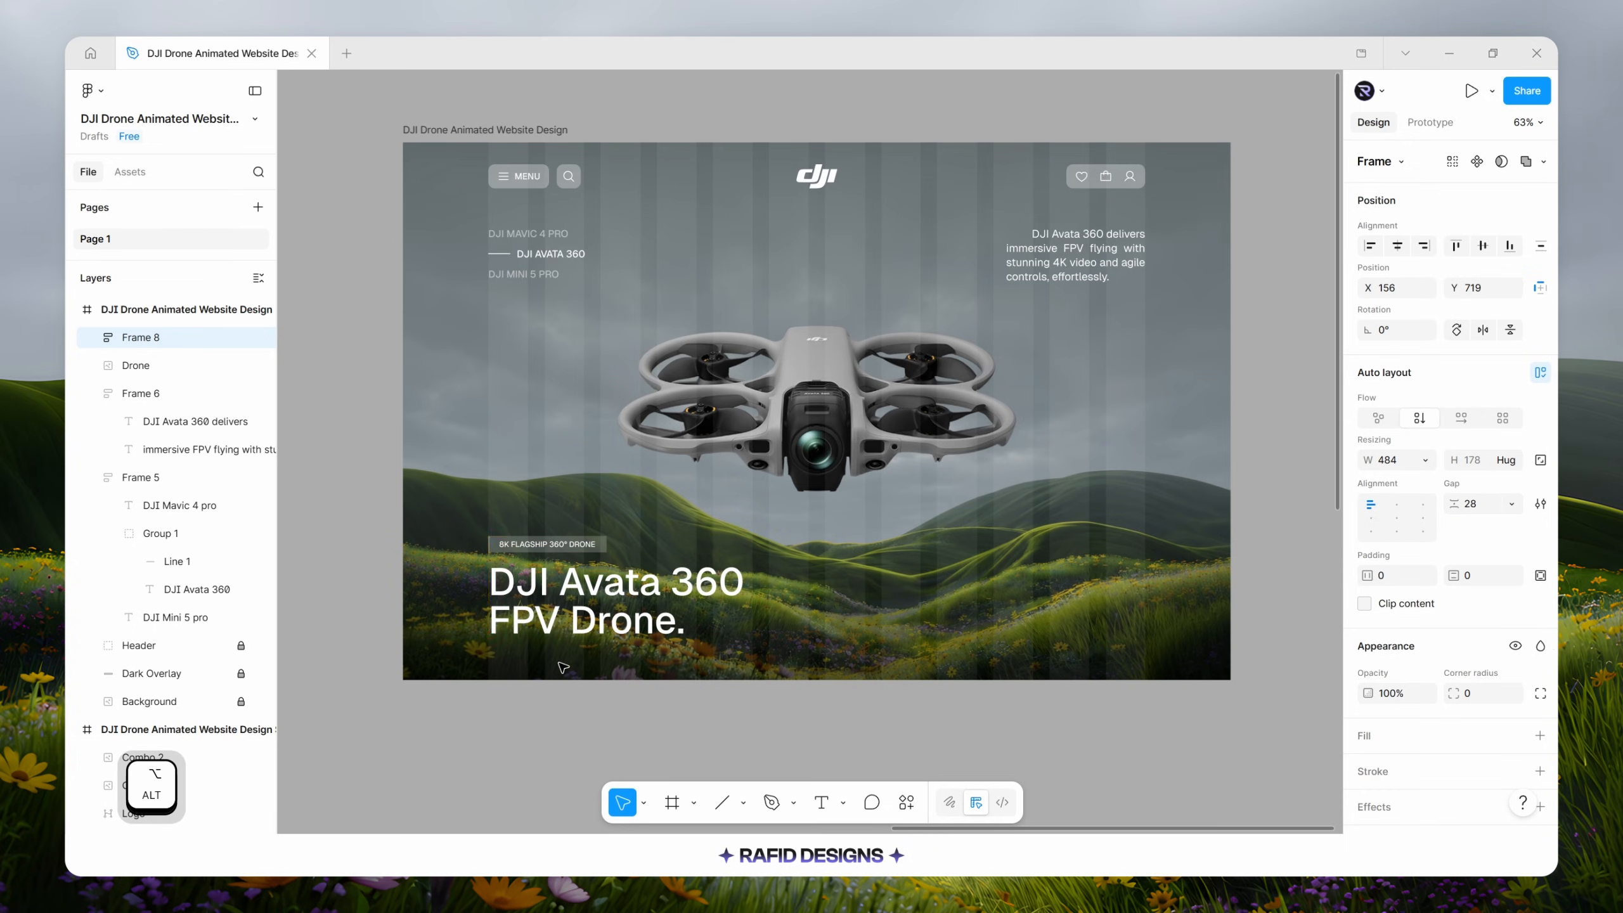
pyautogui.click(780, 743)
# Draw a rectangle at the hero's lower right, sized 100 × 120 with a corner radius of 12.
pyautogui.scroll(1, 973, 724)
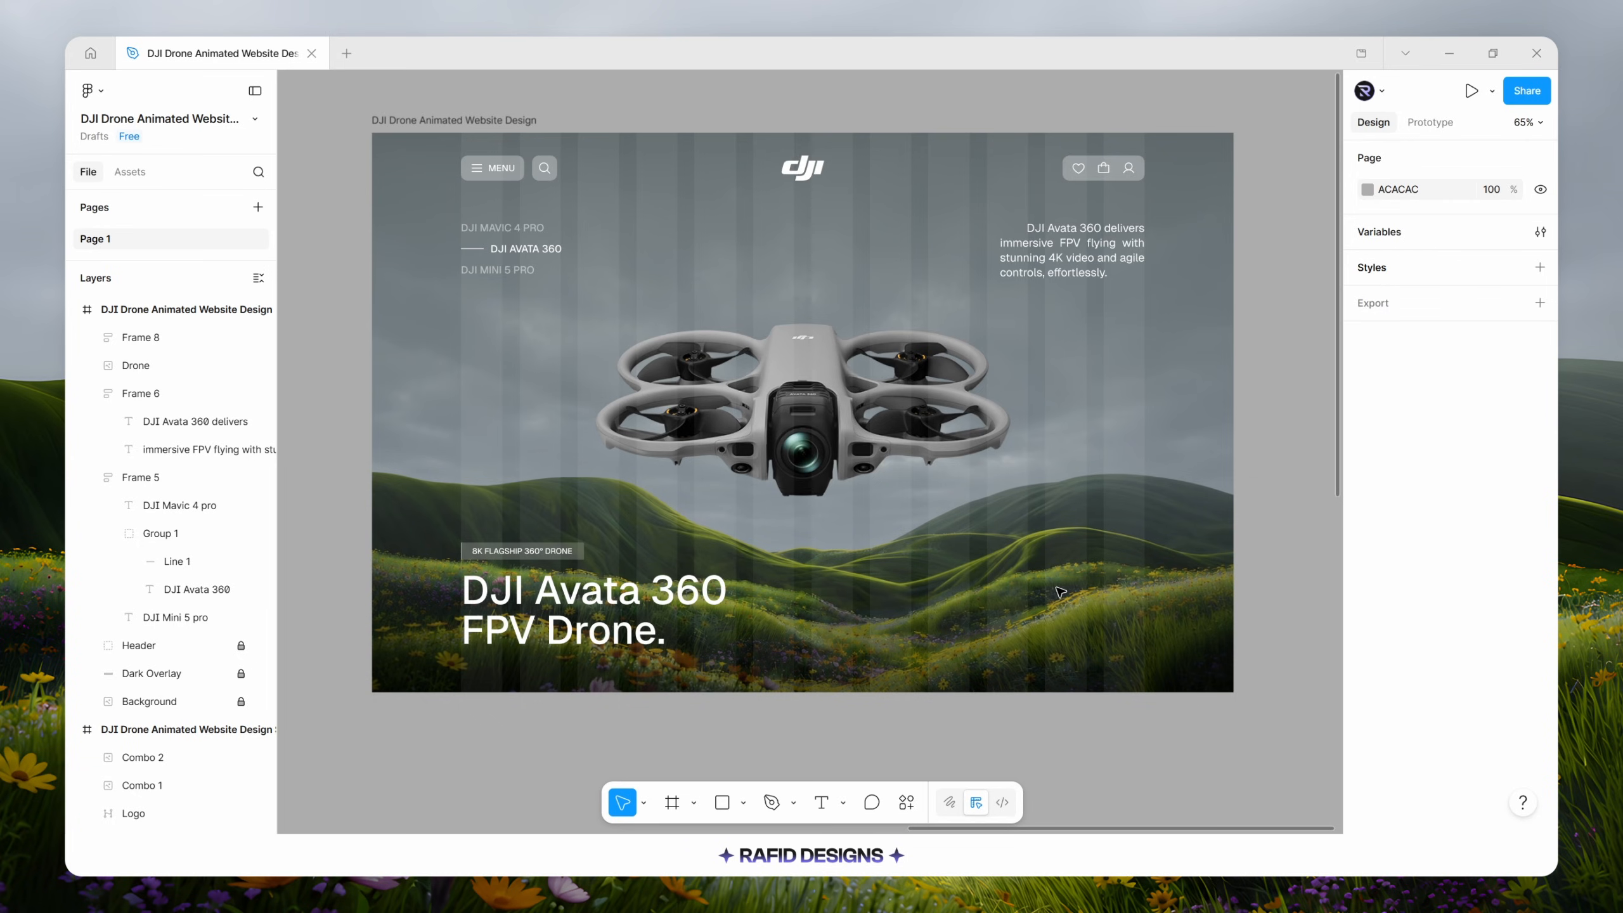
pyautogui.press('r')
pyautogui.moveTo(952, 542); pyautogui.dragTo(1028, 634)
pyautogui.click(1393, 419)
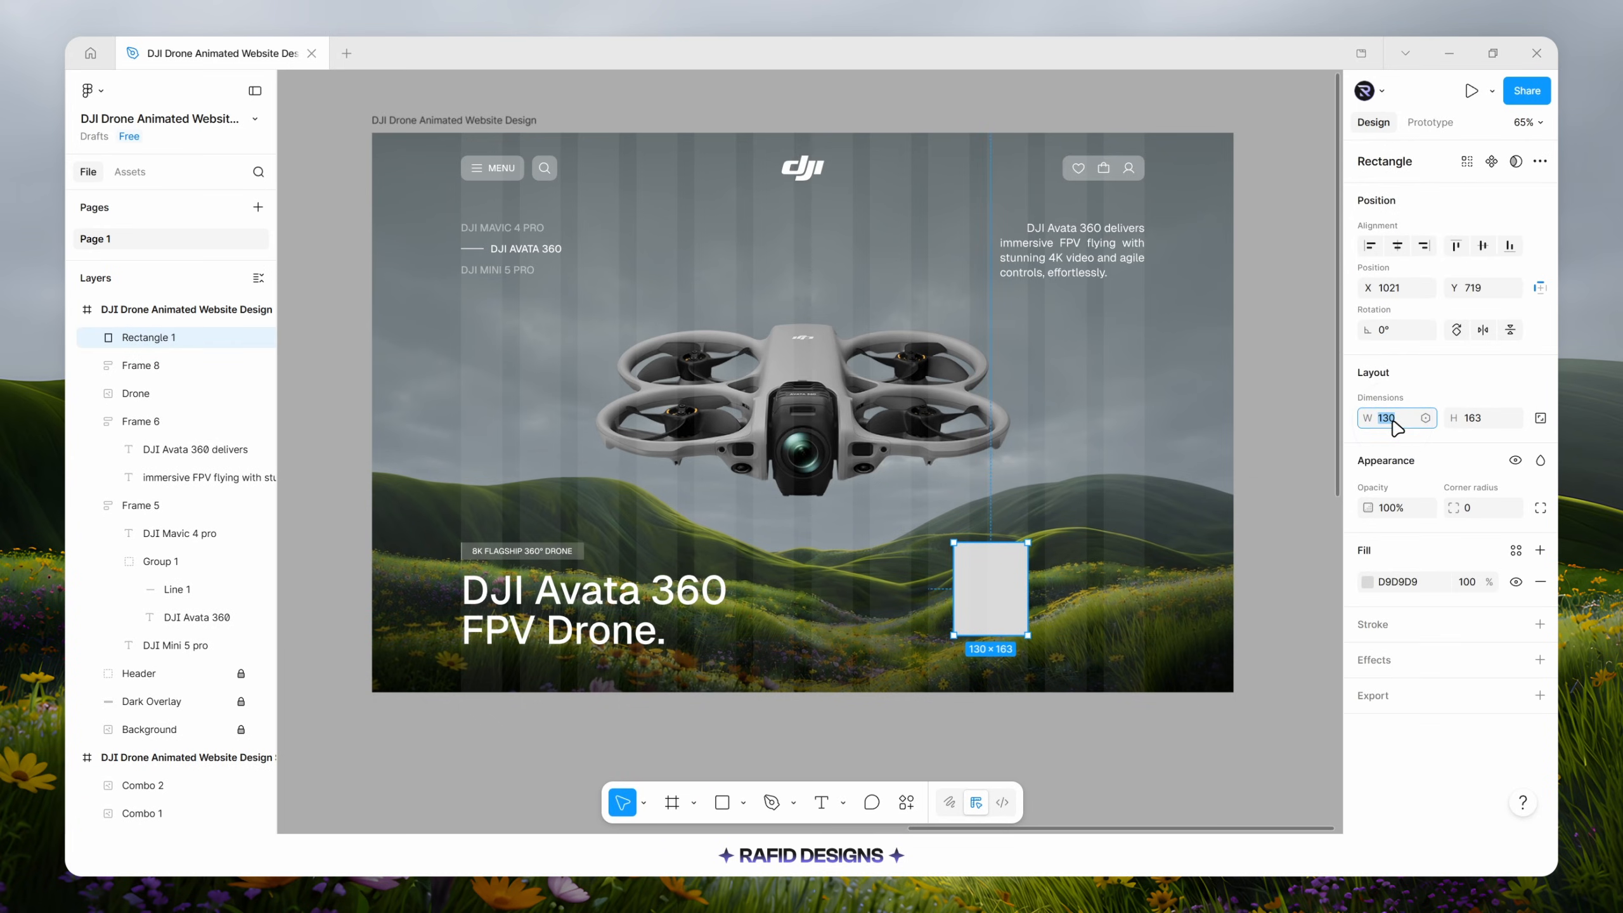
pyautogui.write('100')
pyautogui.press('Return')
pyautogui.click(1480, 421)
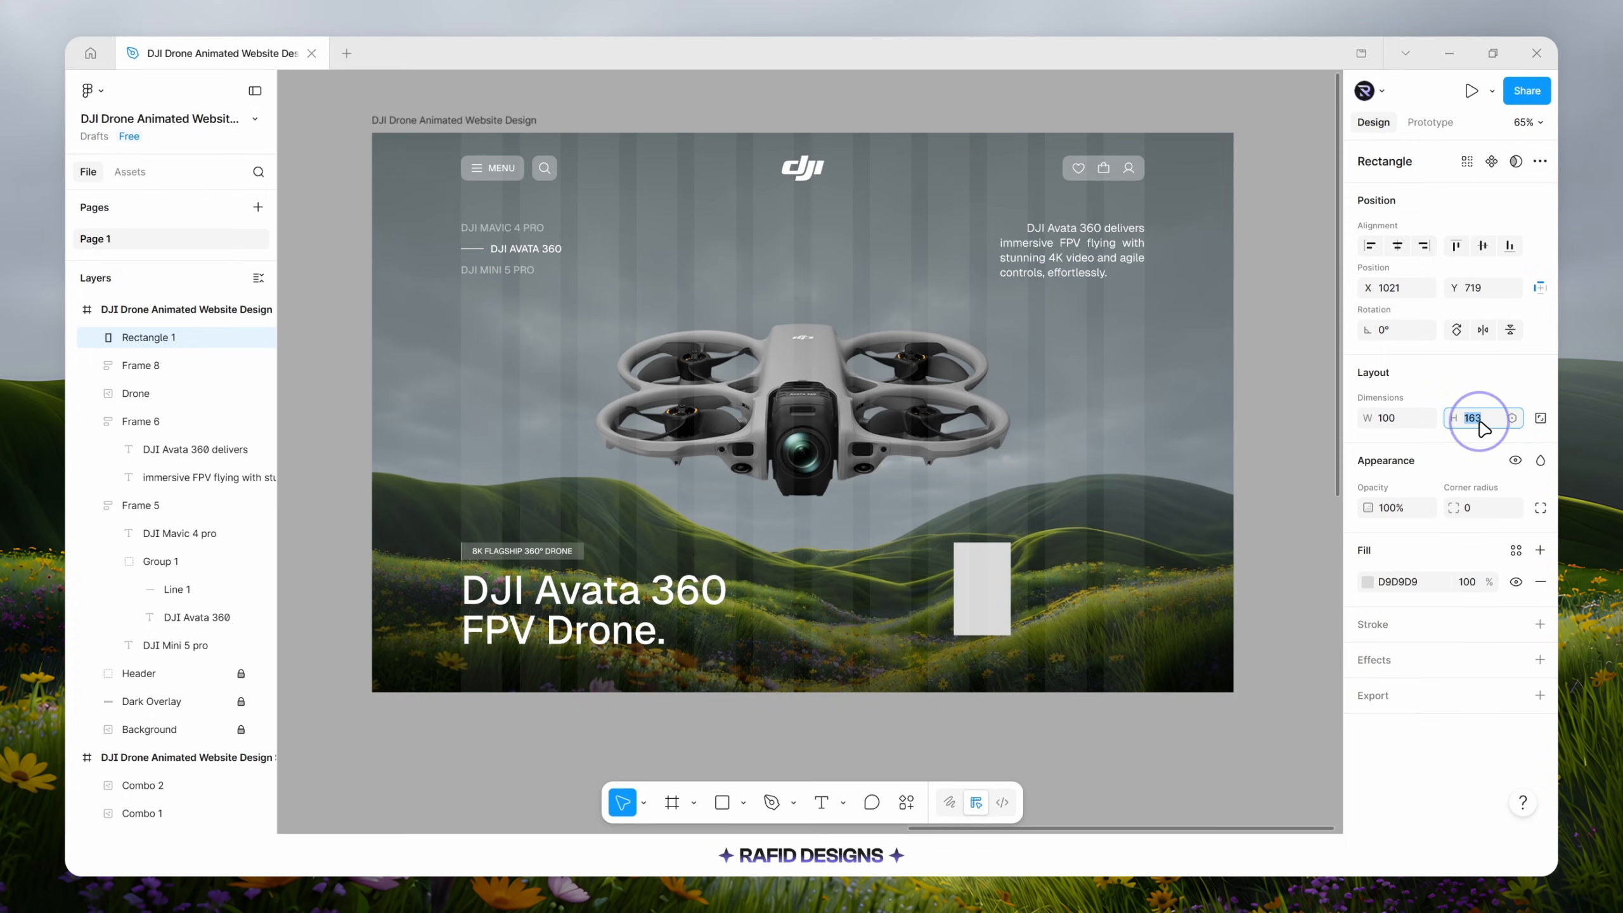
pyautogui.write('120')
pyautogui.press('Return')
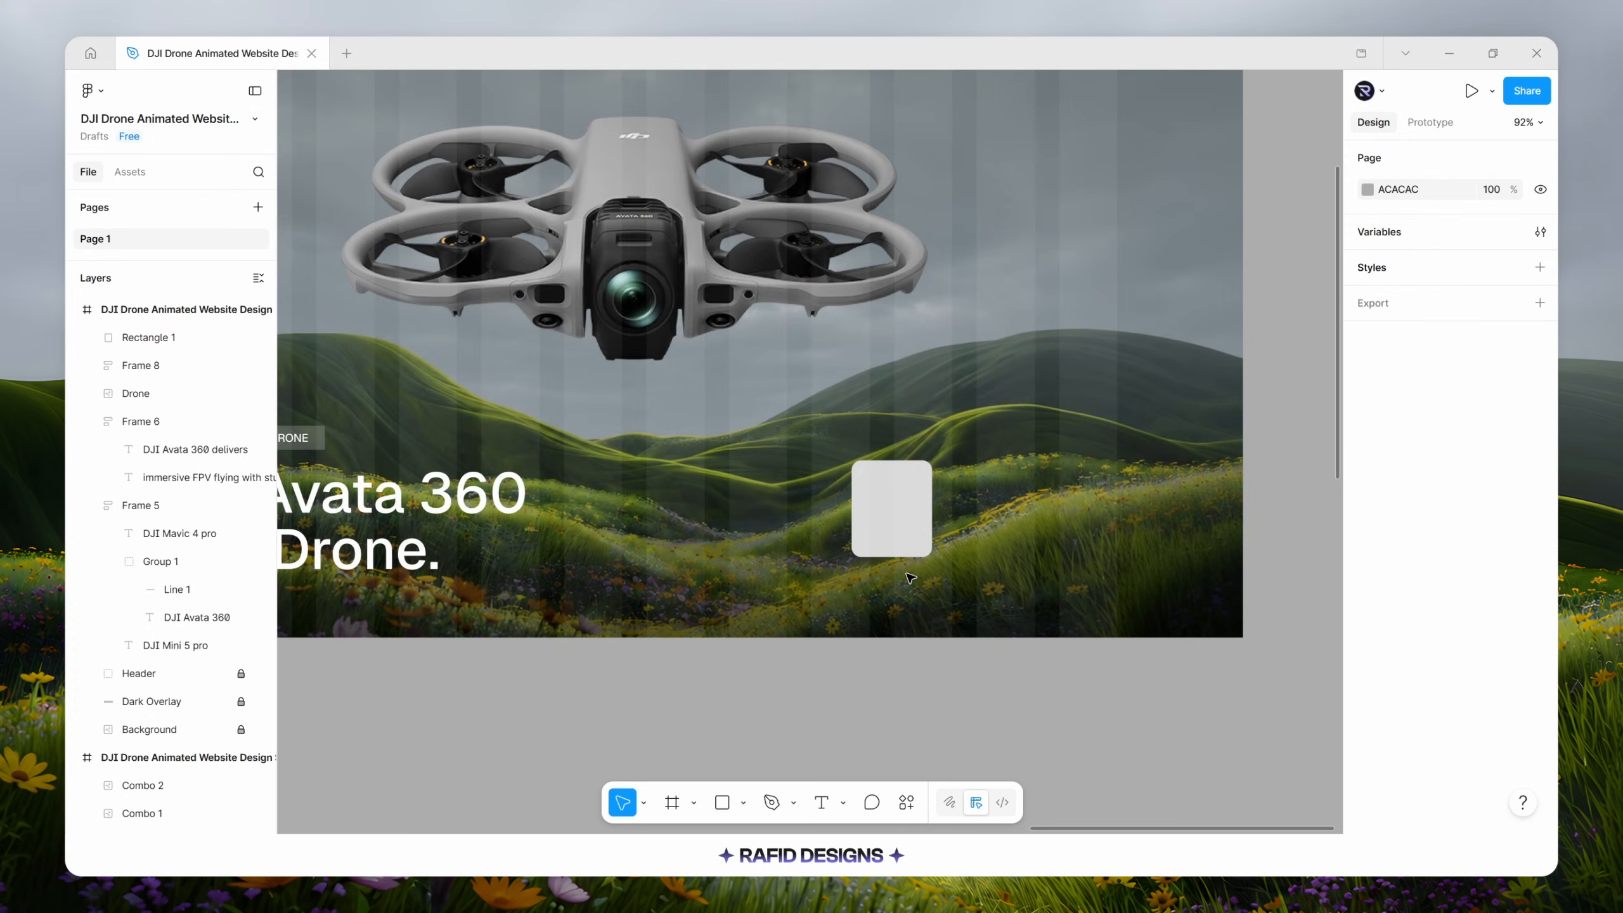
# Replace the rectangle's solid fill with the image of the drone, goggles and controller.
pyautogui.click(893, 501)
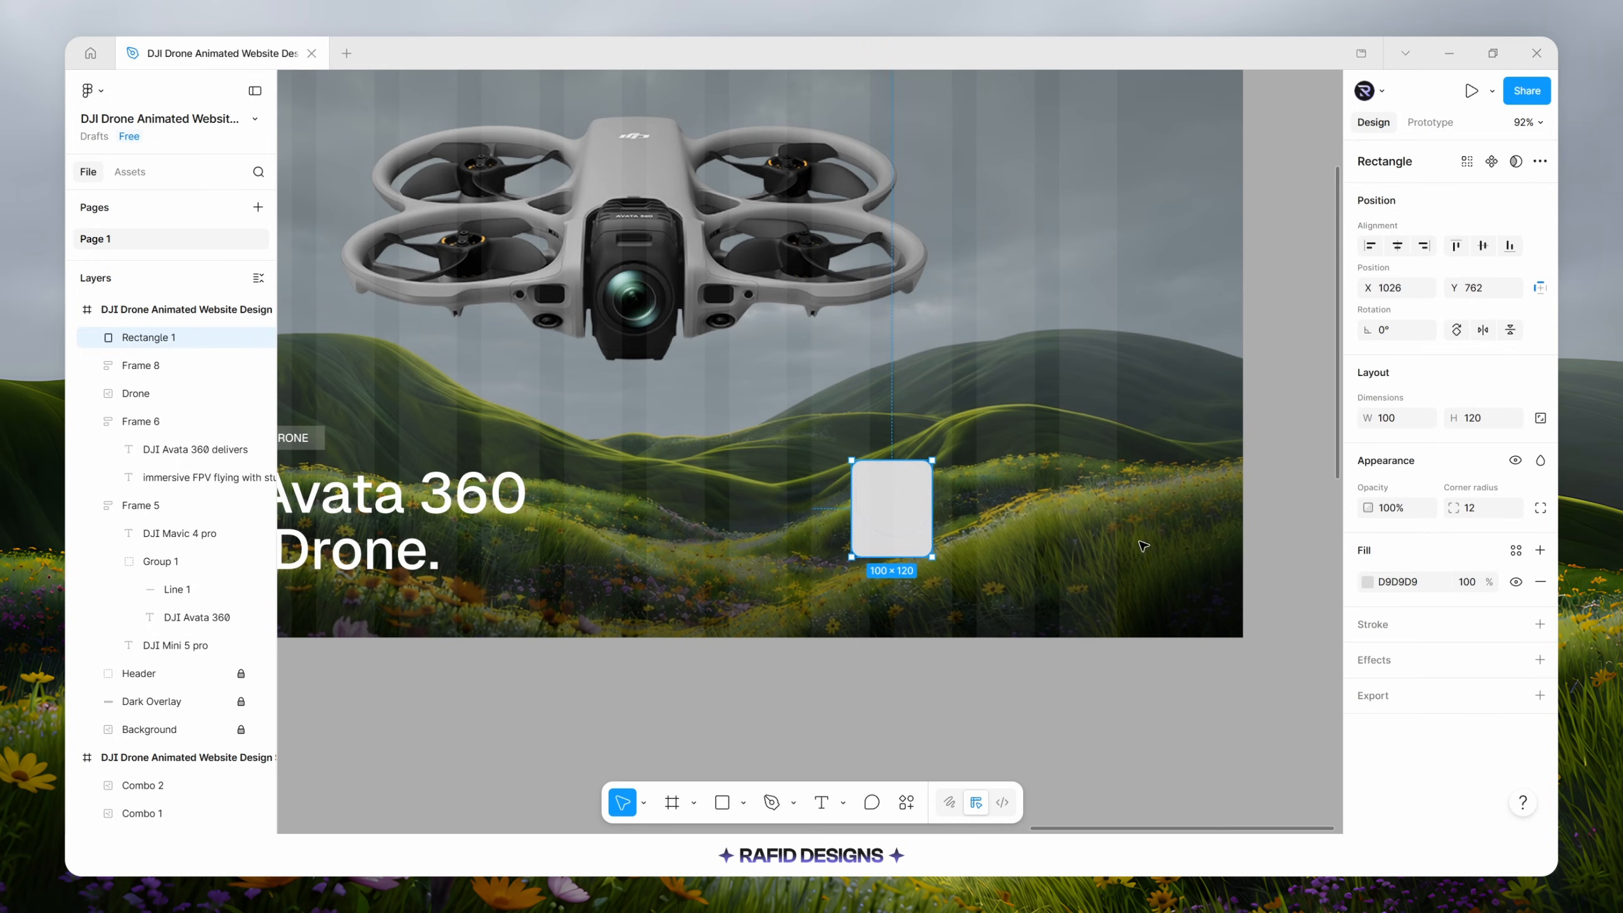
pyautogui.click(1366, 582)
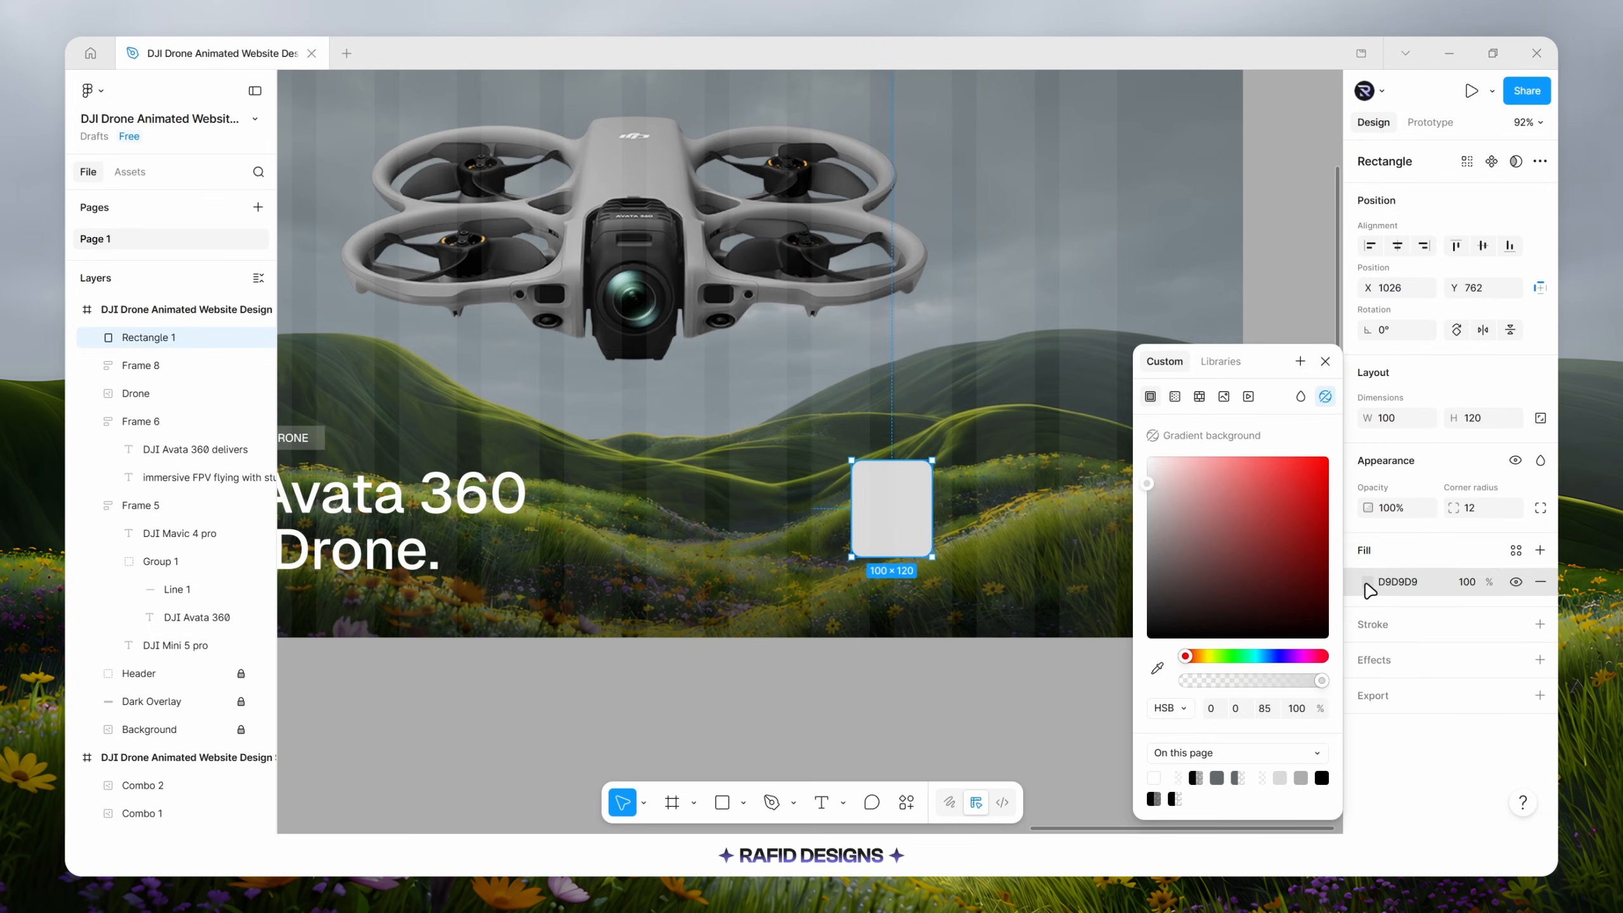
pyautogui.click(1224, 400)
pyautogui.click(1209, 497)
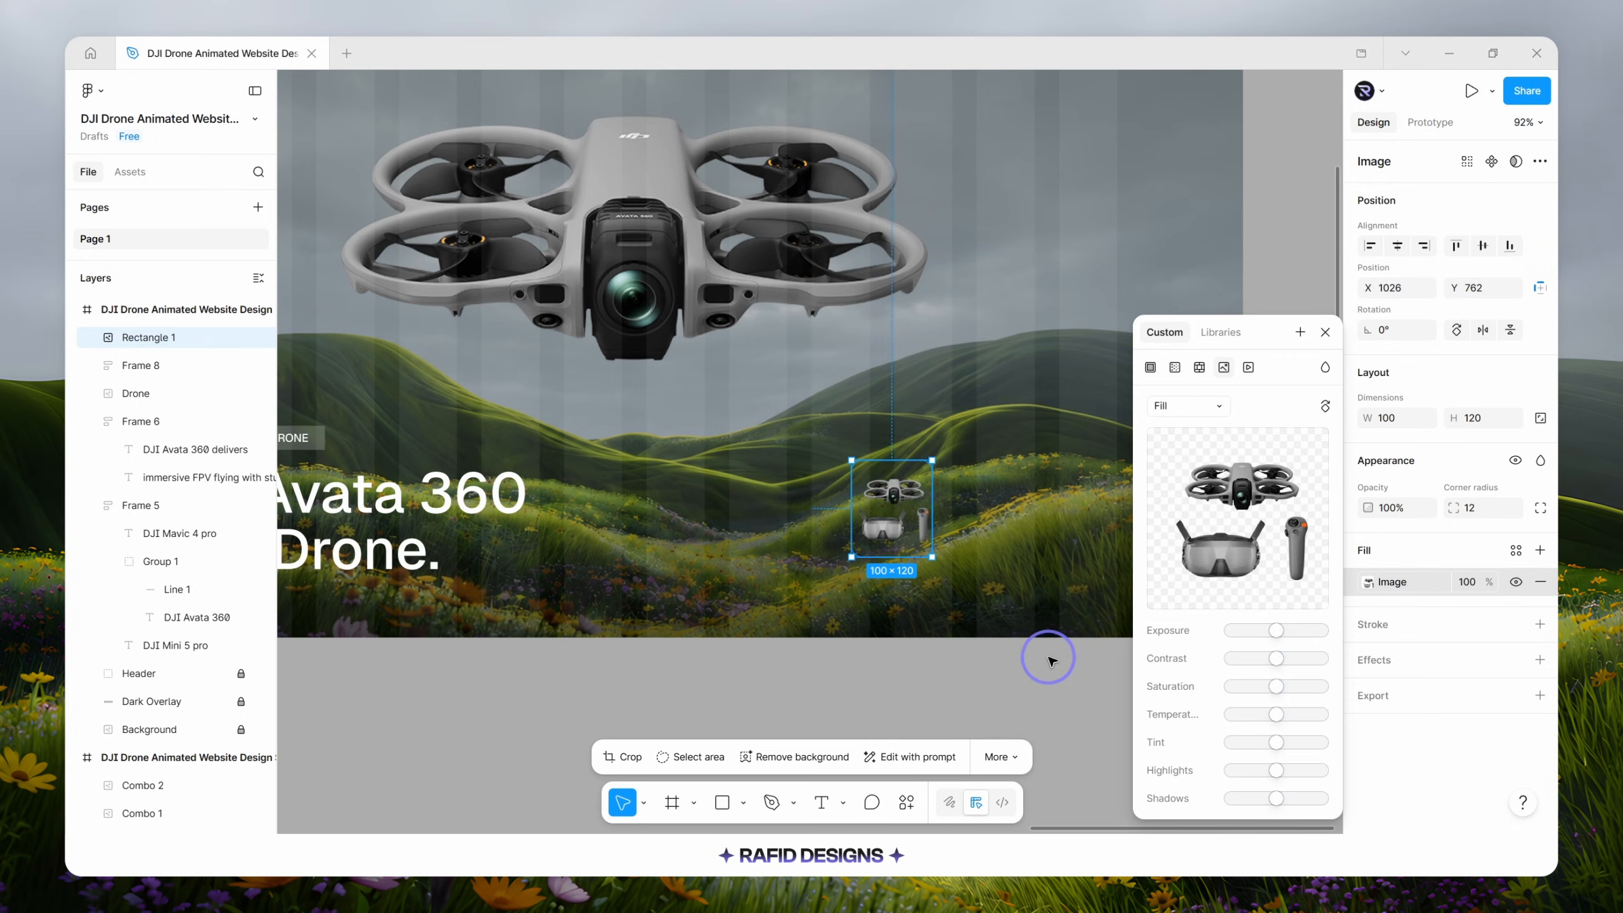
pyautogui.click(1051, 658)
# Add a white FFFFFF fill at 20% opacity to the rectangle and place it beneath the image fill.
pyautogui.click(910, 514)
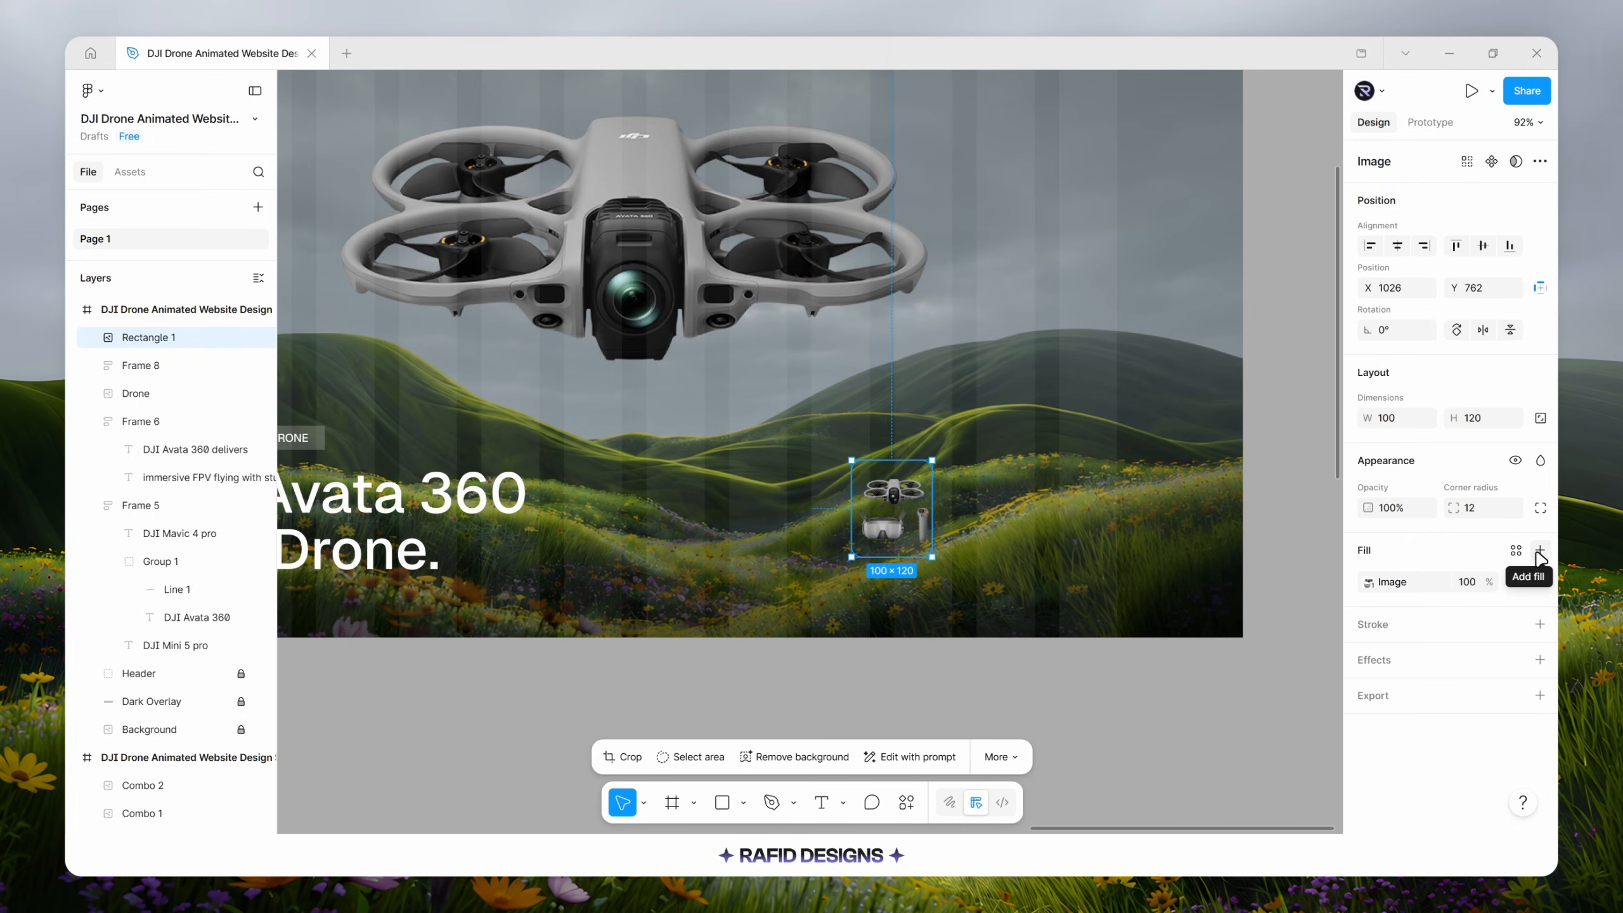
pyautogui.click(1540, 551)
pyautogui.click(1326, 362)
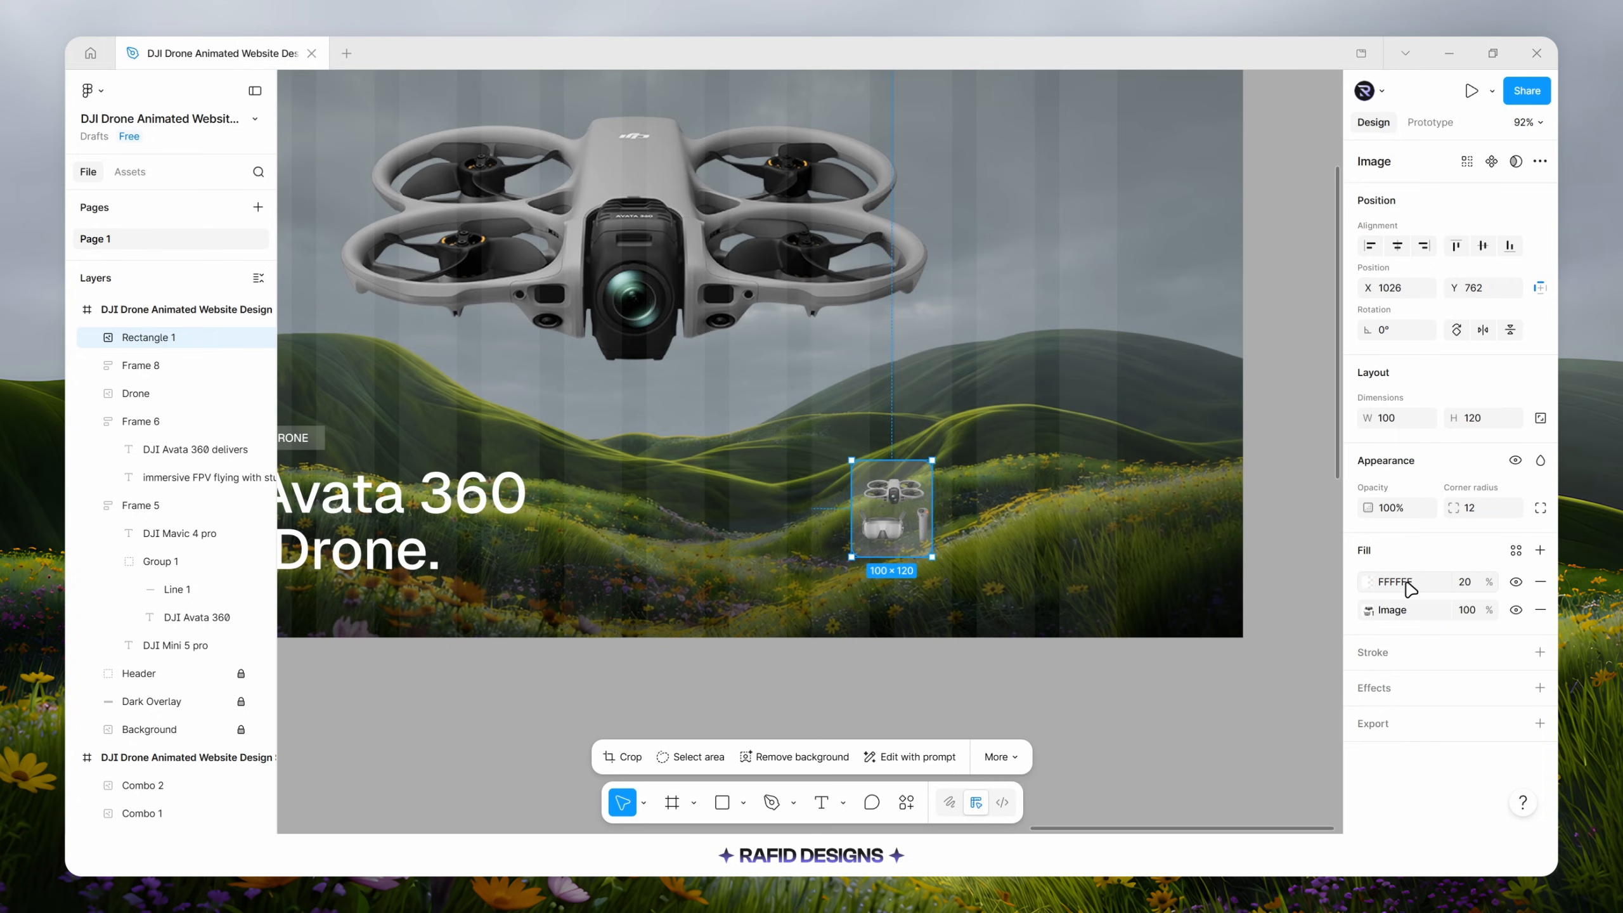
pyautogui.moveTo(1353, 581); pyautogui.dragTo(1351, 616)
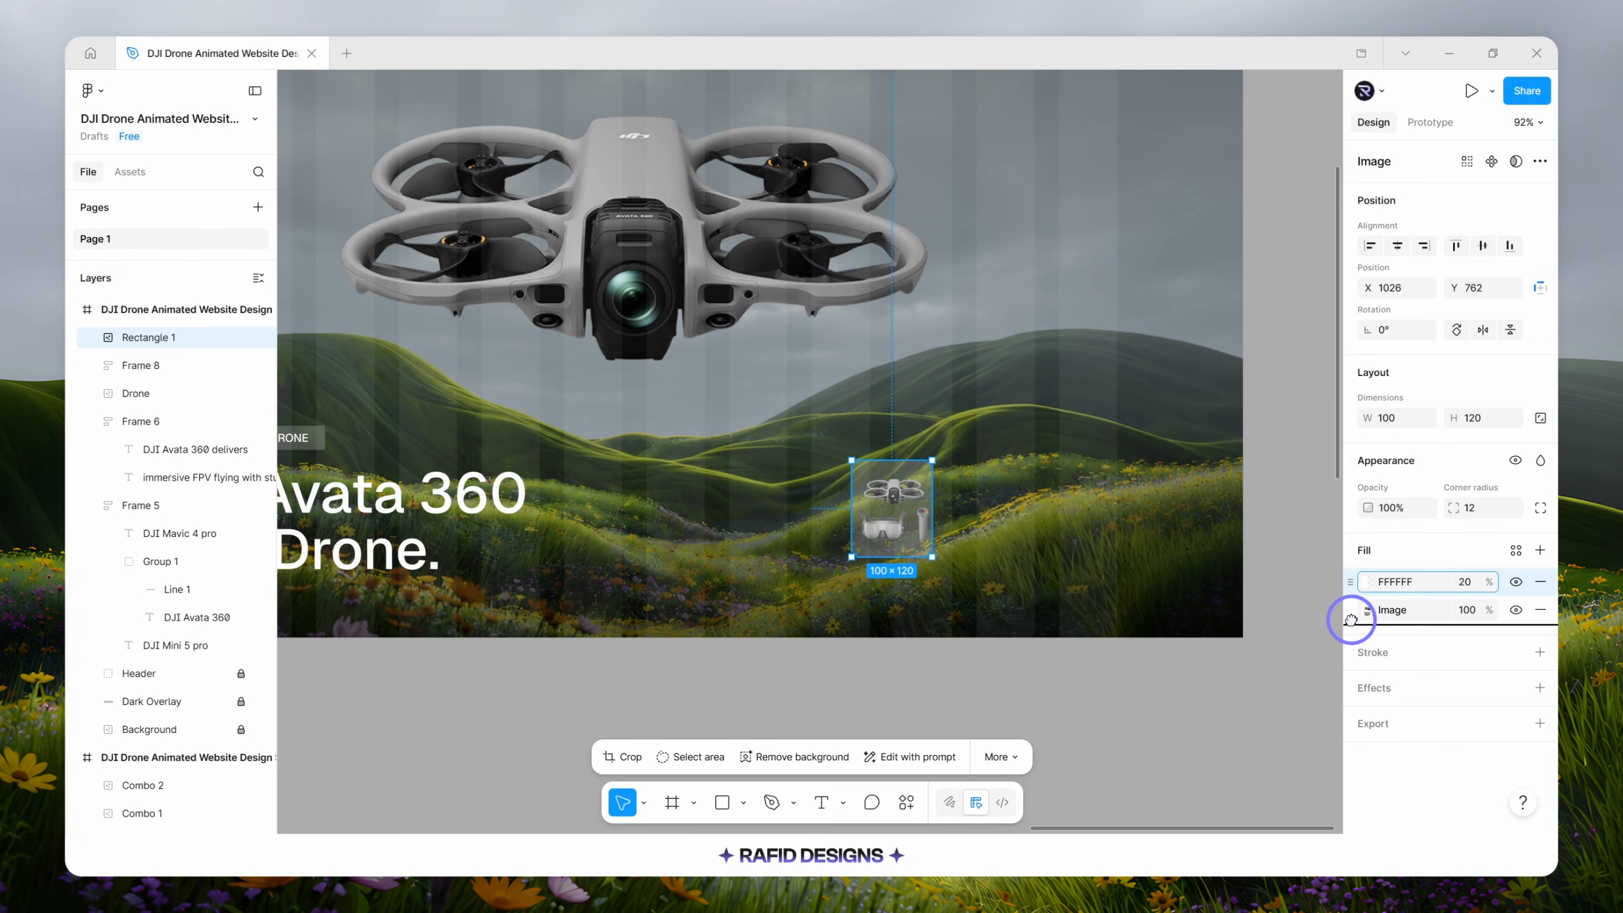
pyautogui.click(1168, 661)
# Switch the rectangle's image fill to Crop and shift the picture slightly left within the card.
pyautogui.scroll(1, 978, 521)
pyautogui.scroll(3, 977, 522)
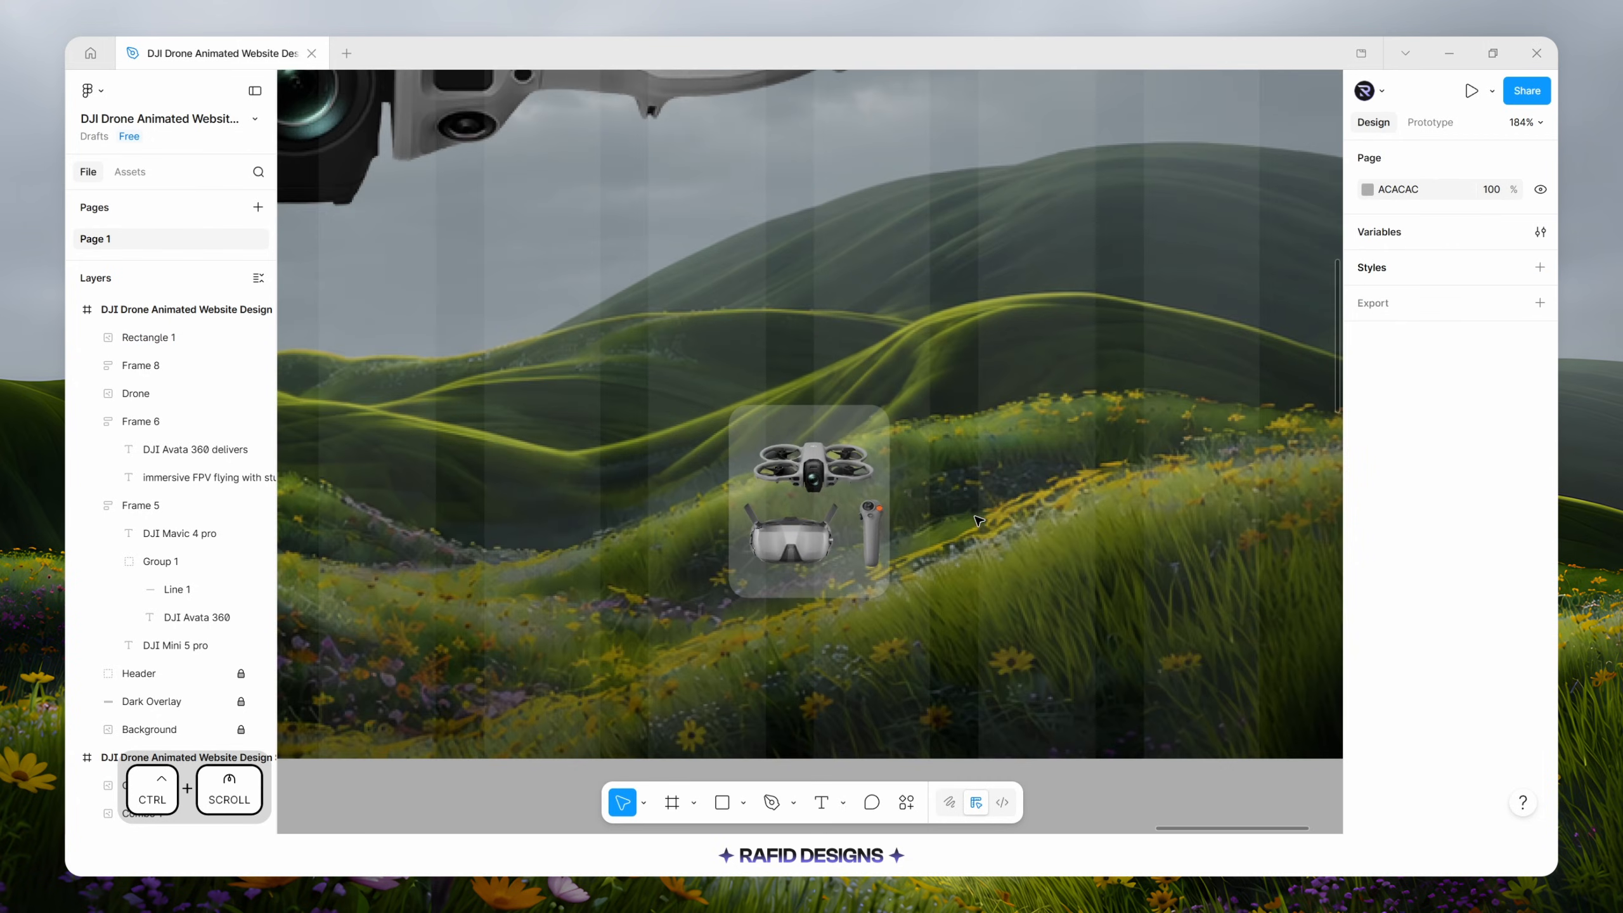
pyautogui.click(808, 499)
pyautogui.click(808, 499)
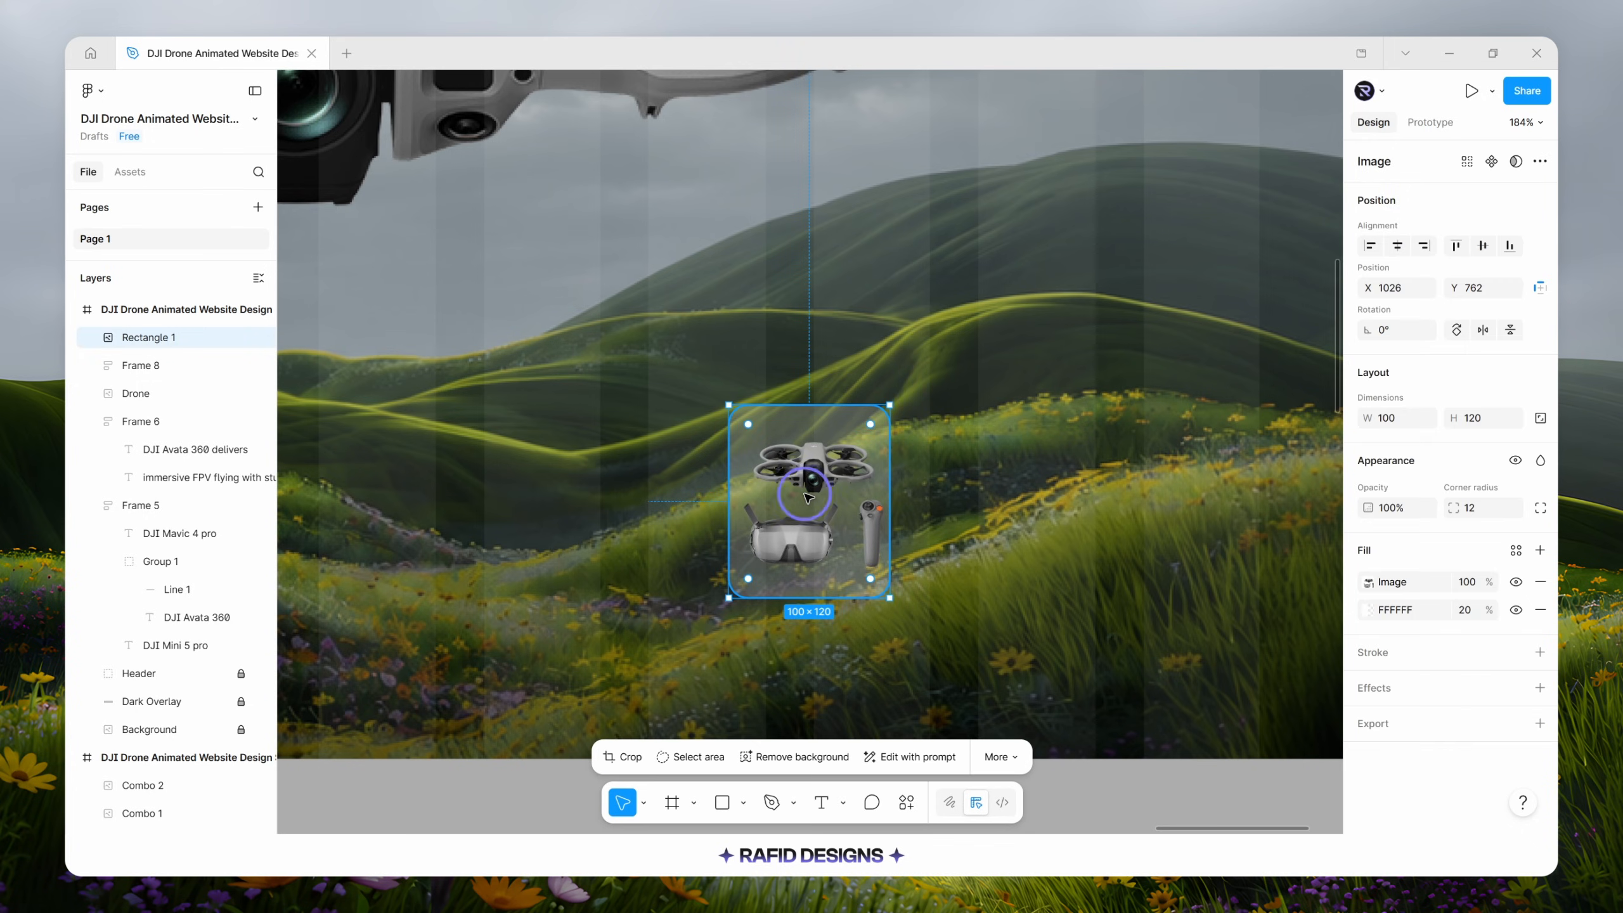
pyautogui.click(1368, 582)
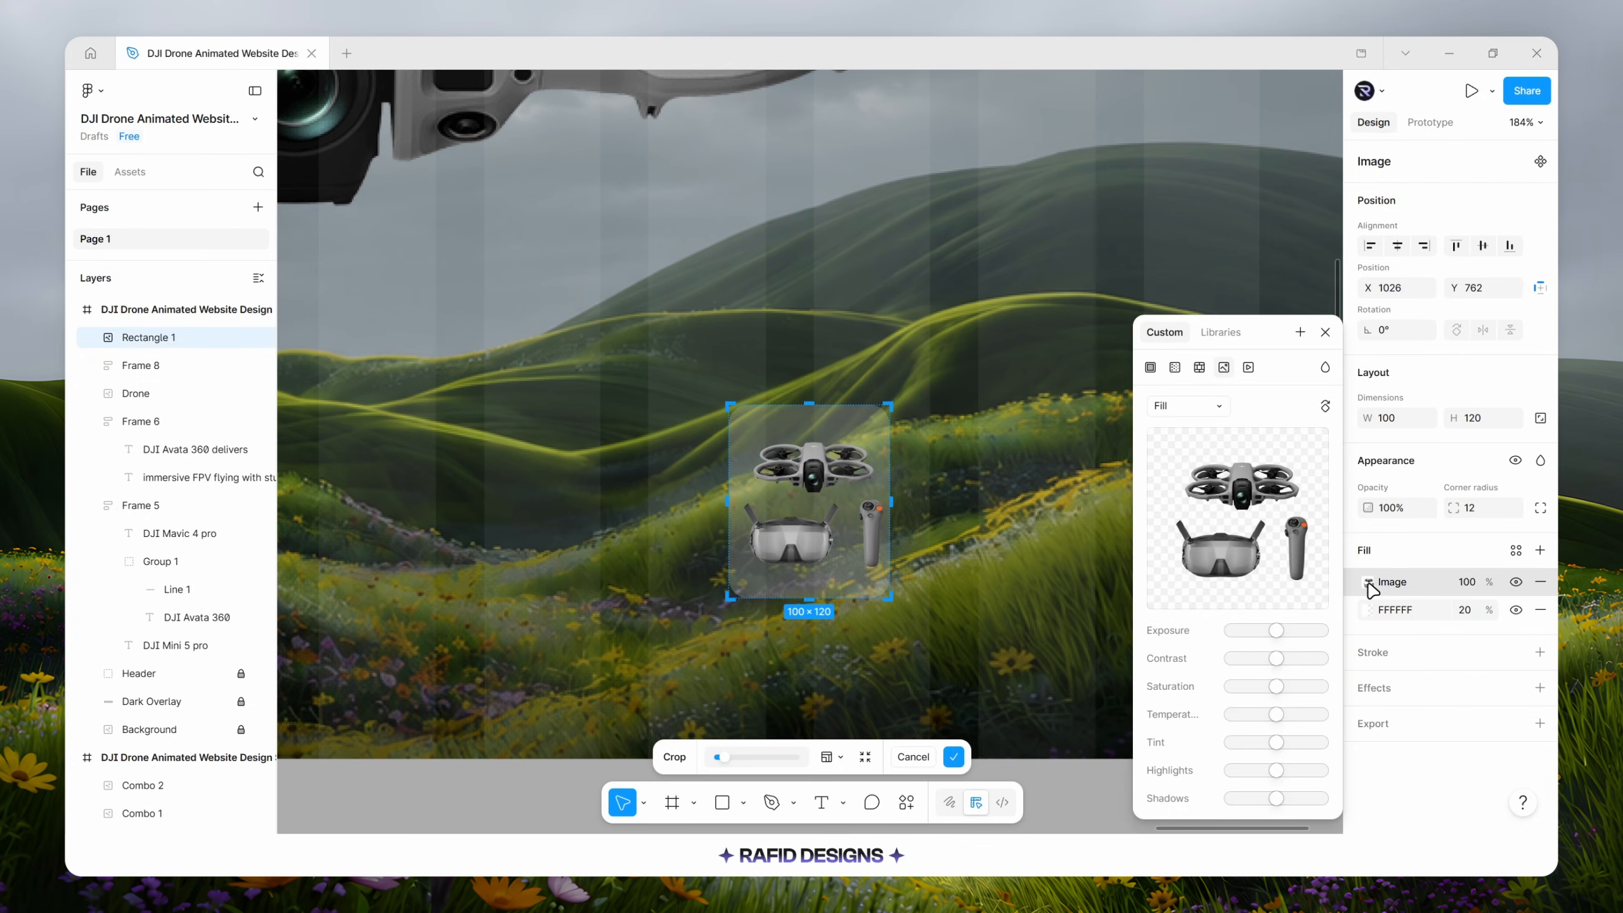
pyautogui.click(1188, 405)
pyautogui.click(1176, 438)
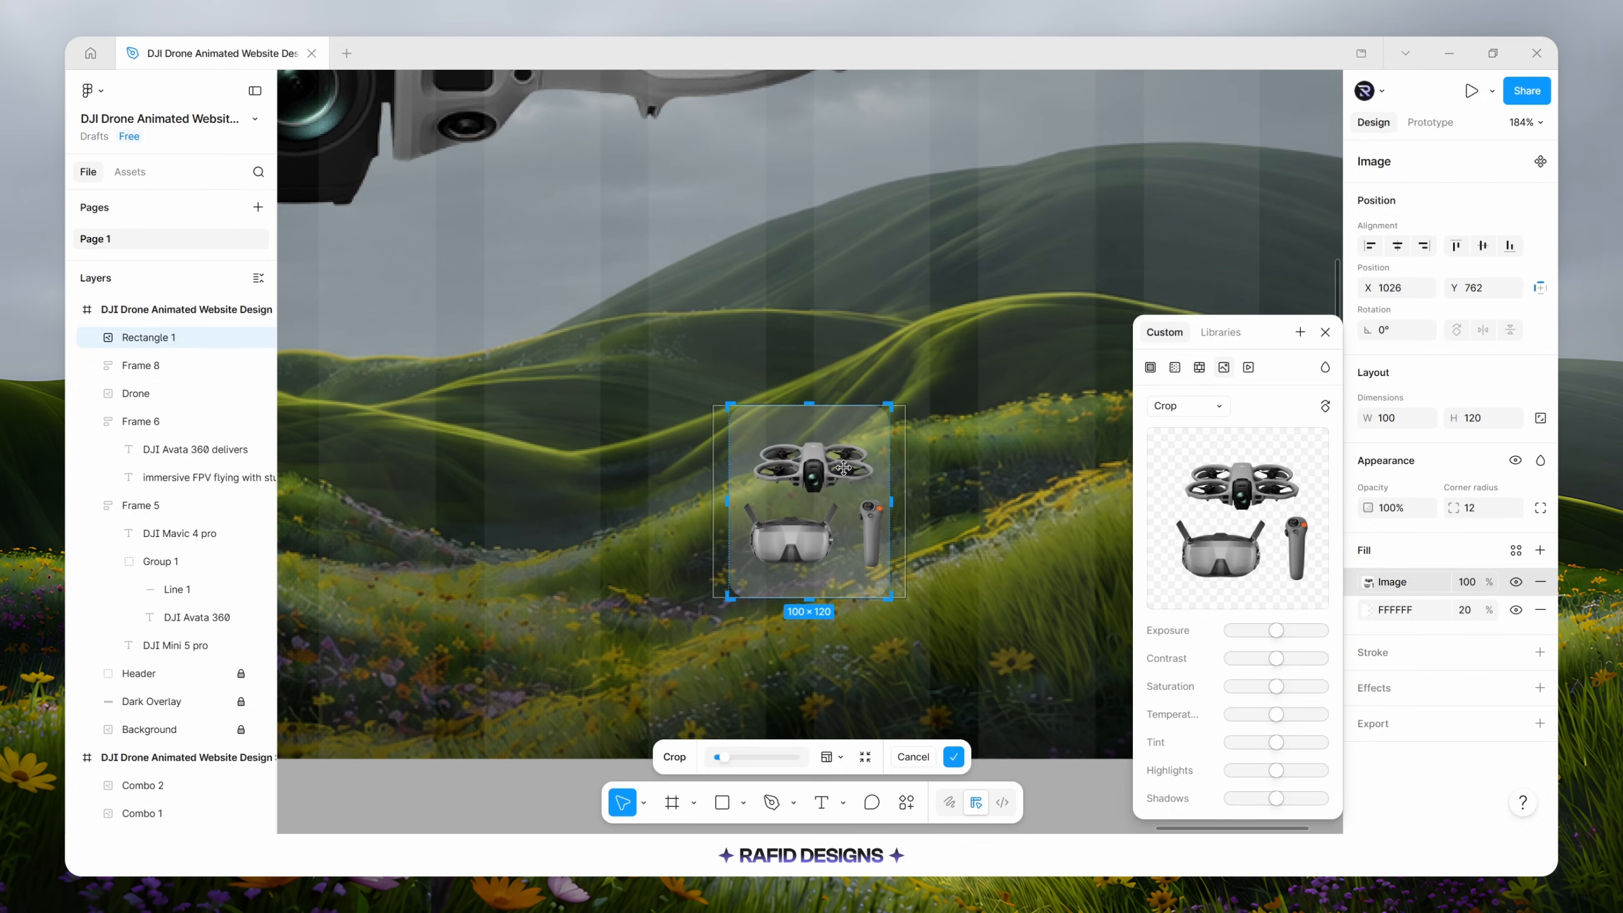
pyautogui.press('shift')
pyautogui.moveTo(836, 486); pyautogui.dragTo(830, 487)
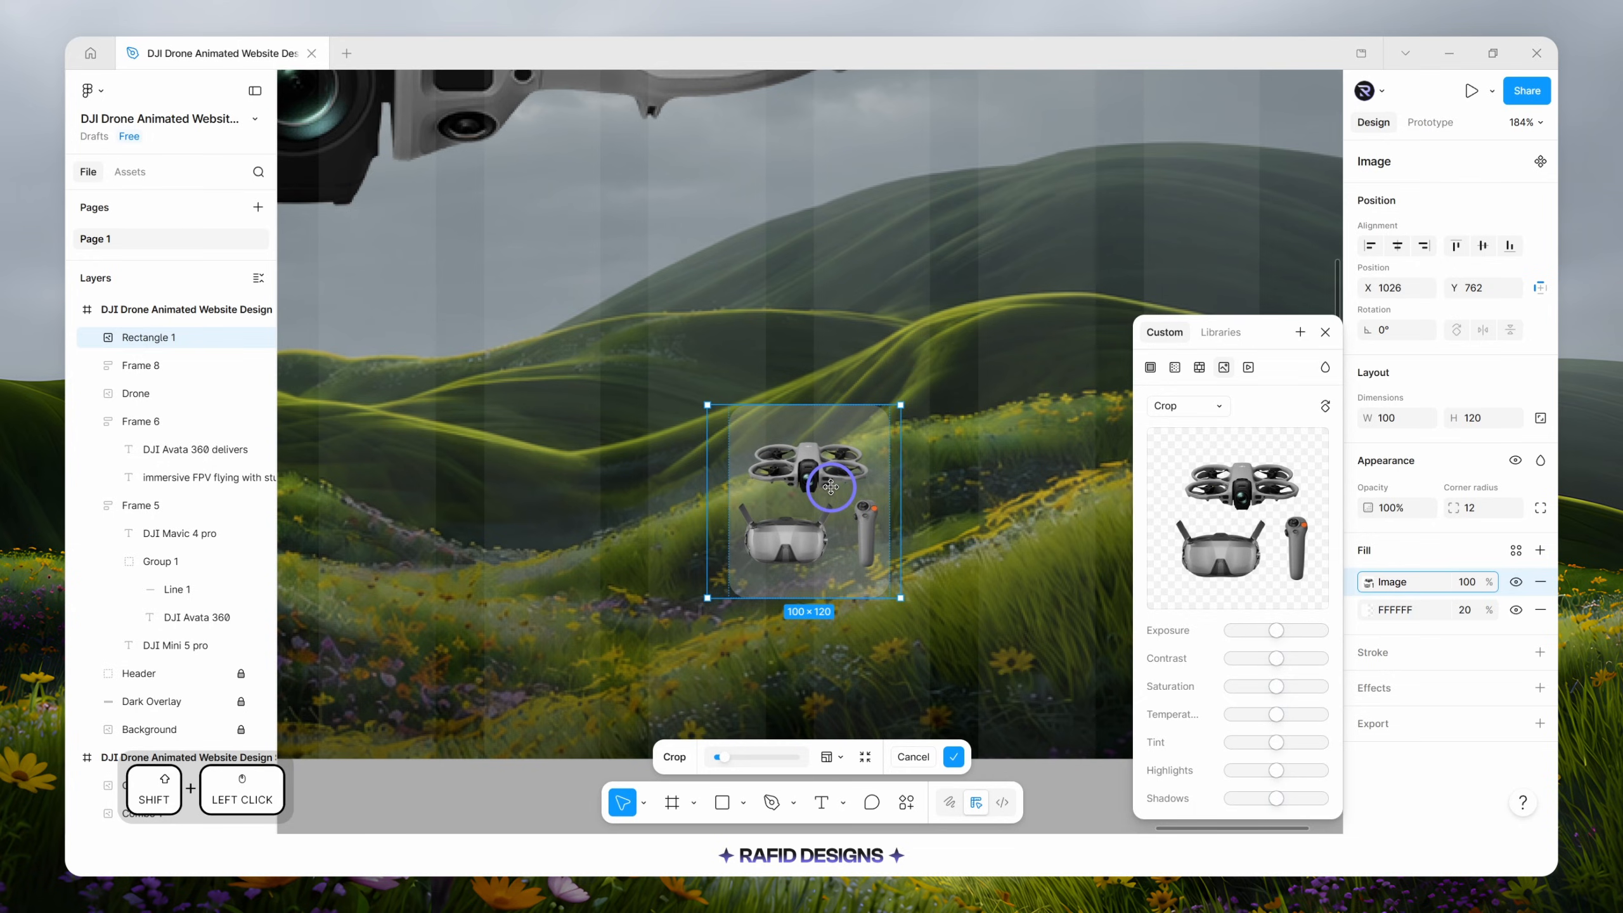
pyautogui.click(871, 676)
pyautogui.click(871, 676)
# Add the two-line text "DJI Avata 360 Motion Fly More Combo." to the right of the image card.
pyautogui.scroll(-3, 911, 528)
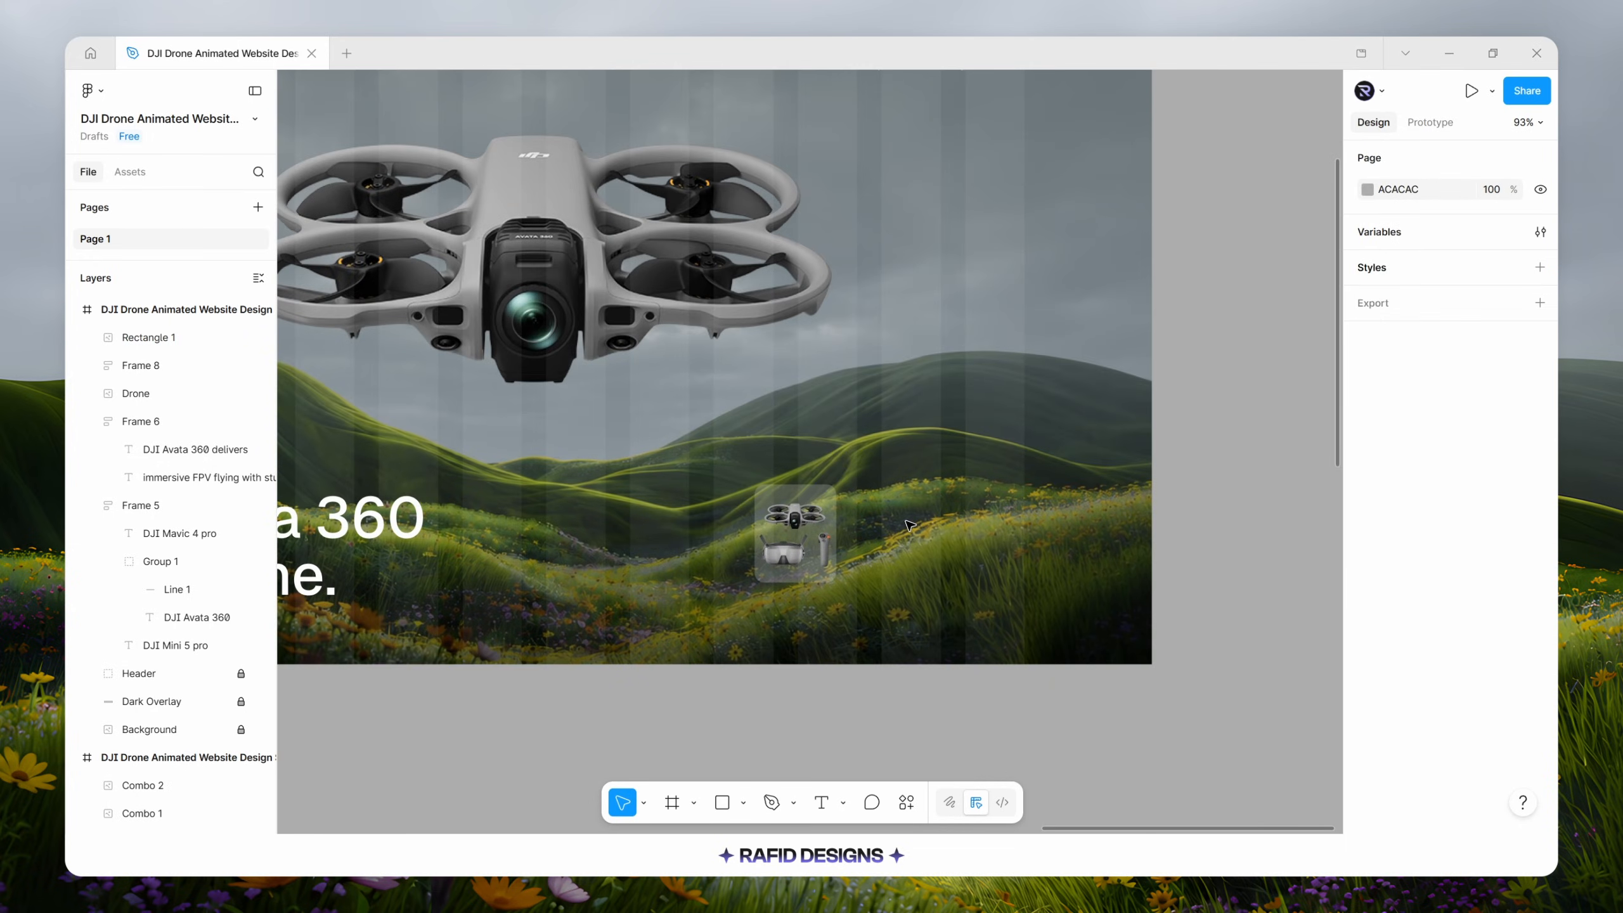
pyautogui.press('t')
pyautogui.click(898, 511)
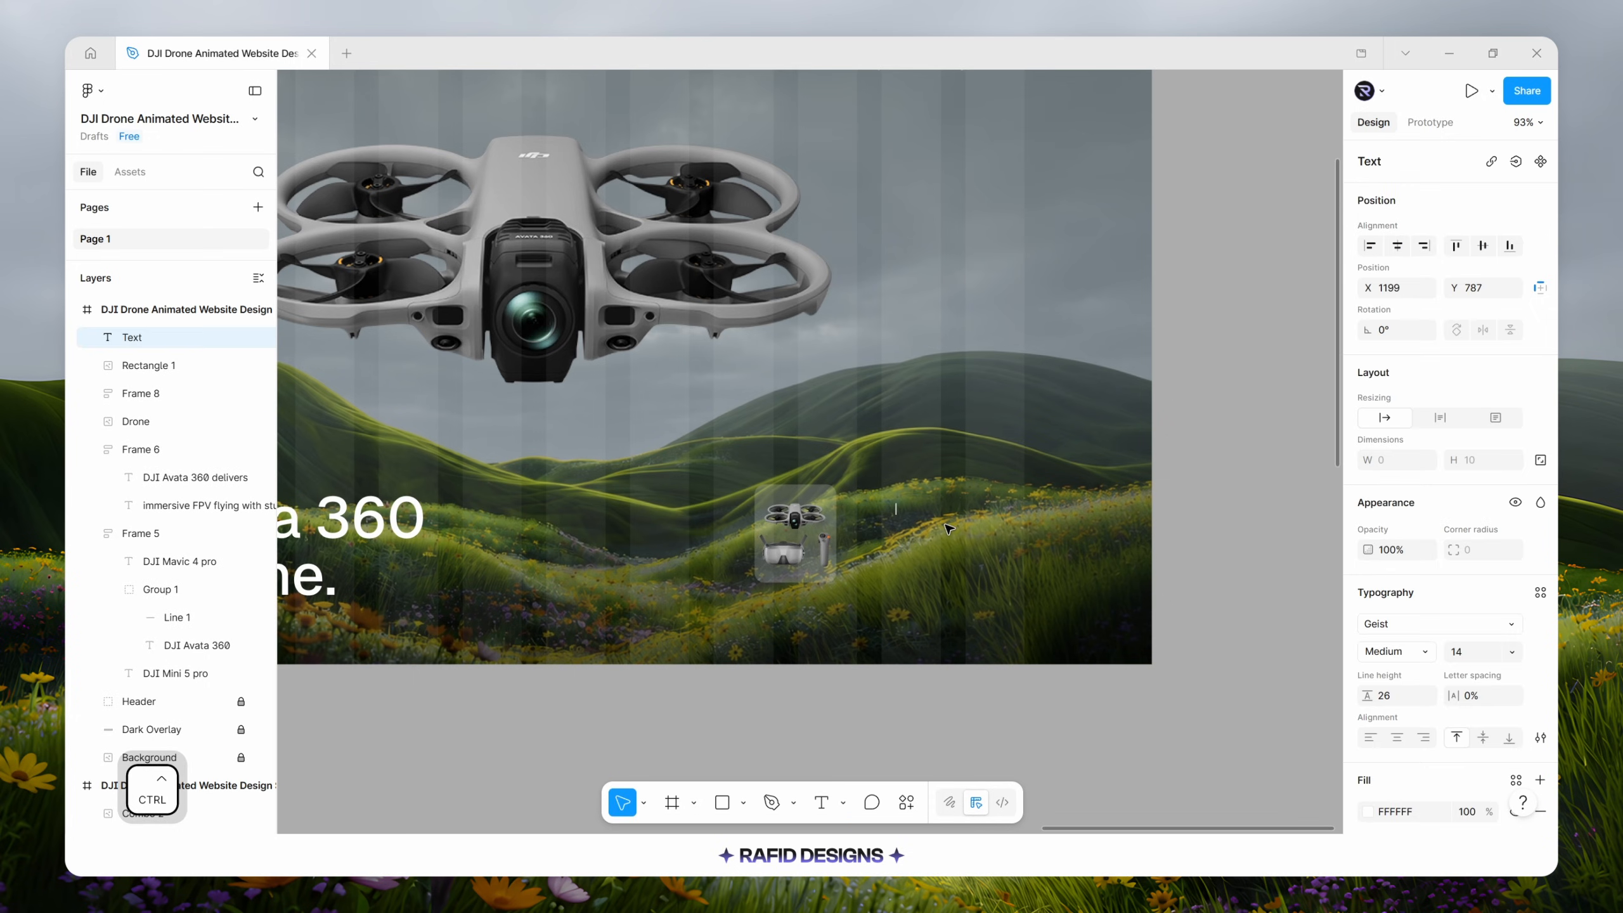
pyautogui.hotkey('ctrl', 'shift', 'v')
pyautogui.press('Escape')
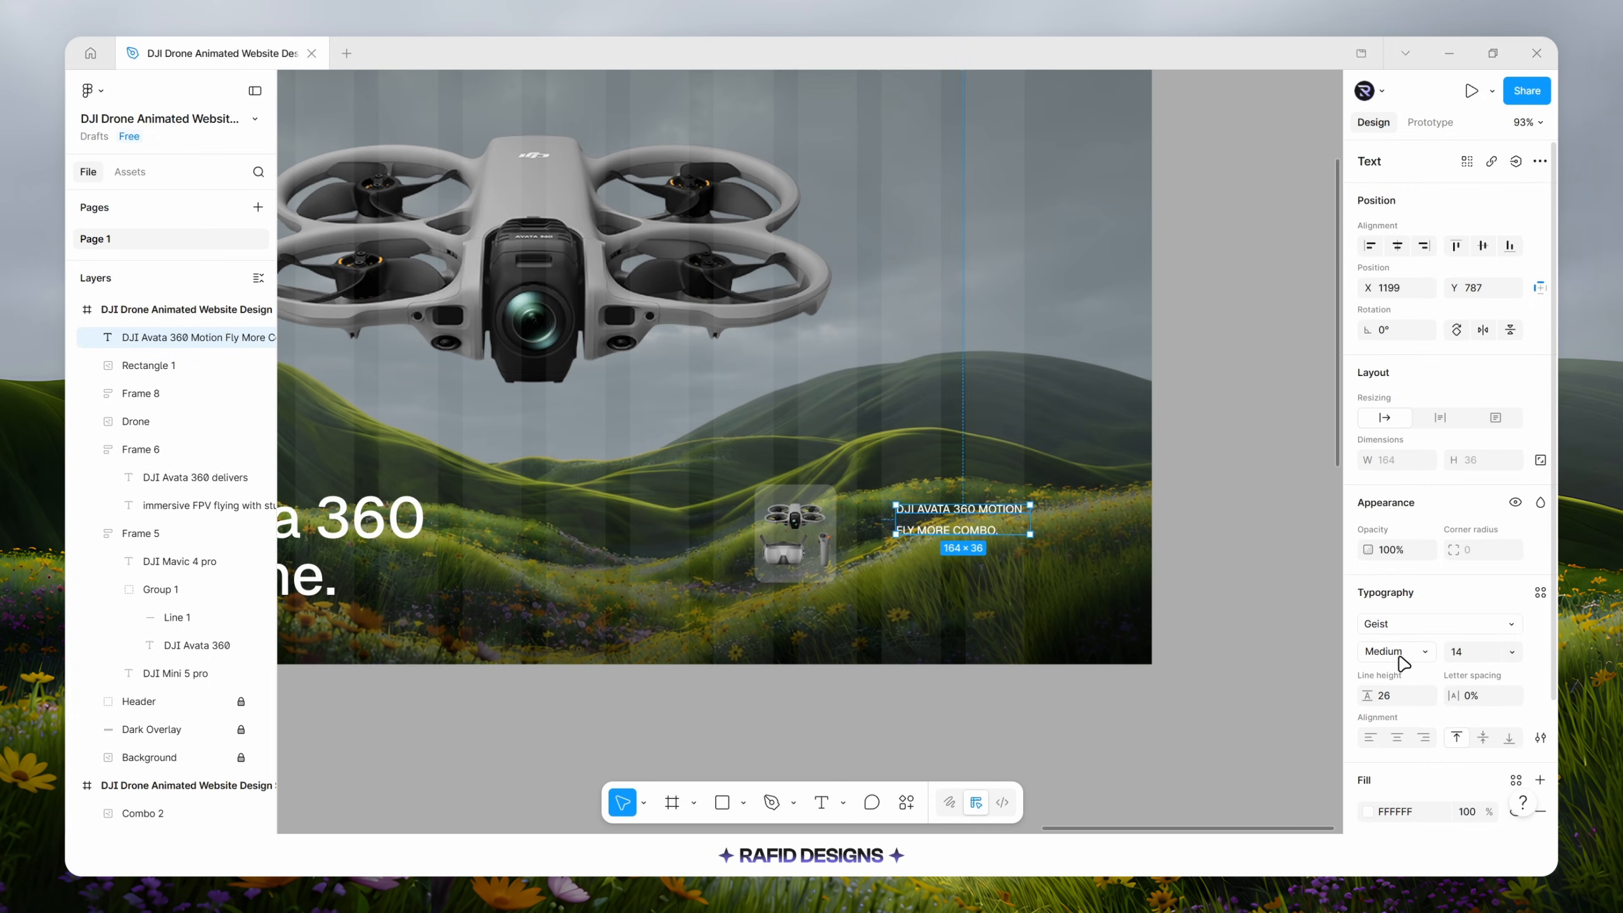
# Set the combo title's font size to 20 and its line height to 24.
pyautogui.click(1461, 654)
pyautogui.write('20')
pyautogui.press('Return')
pyautogui.click(1399, 697)
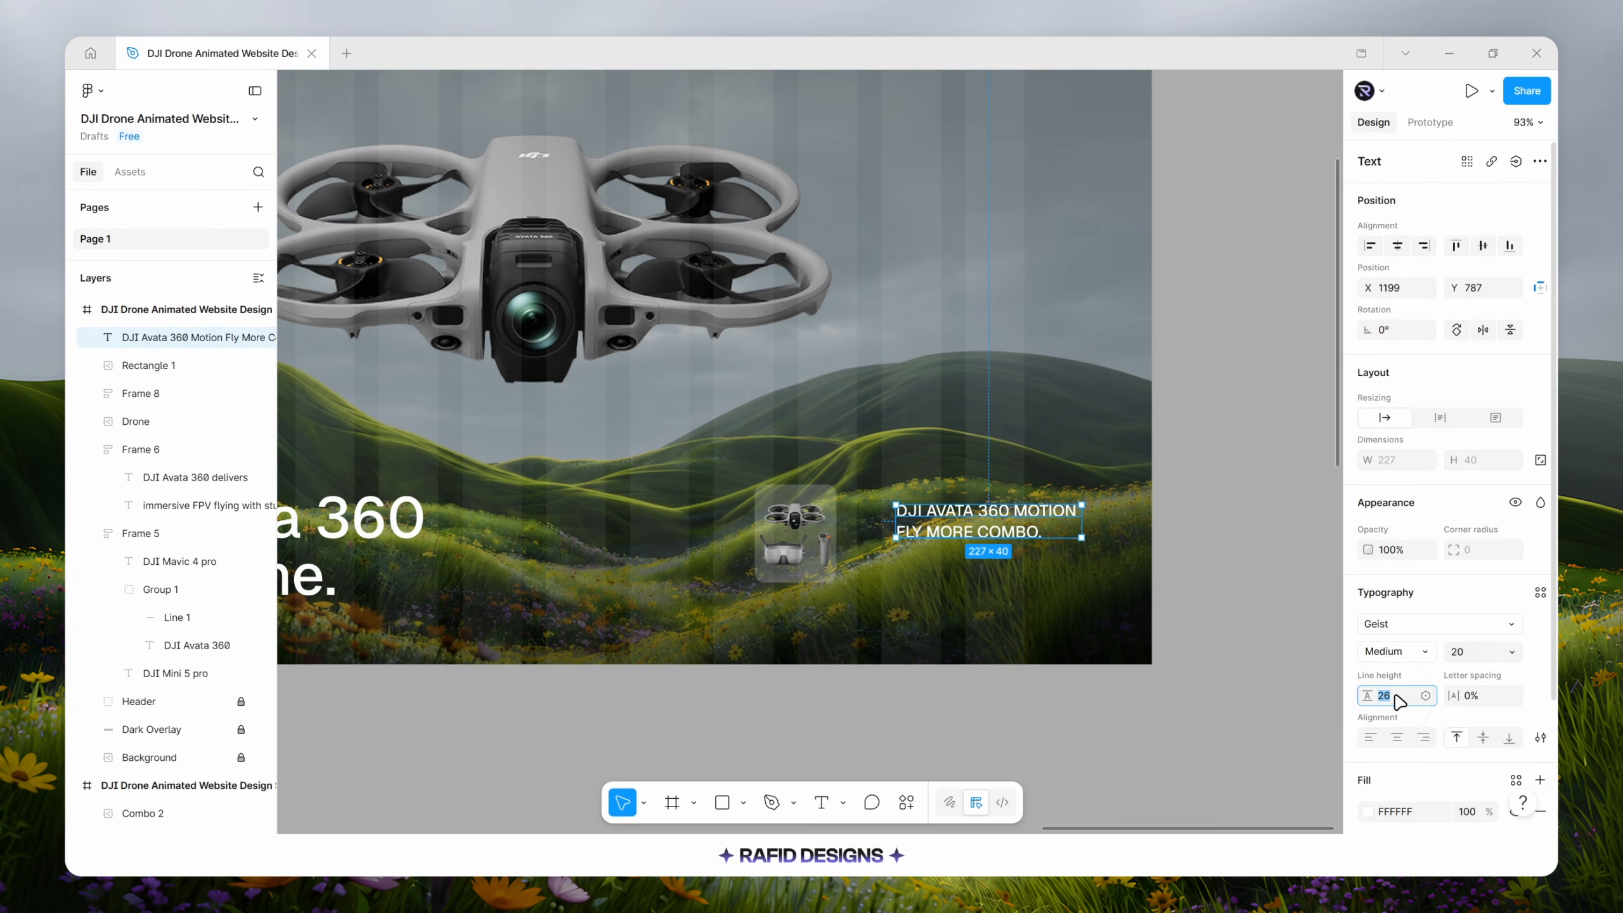
pyautogui.press('Return')
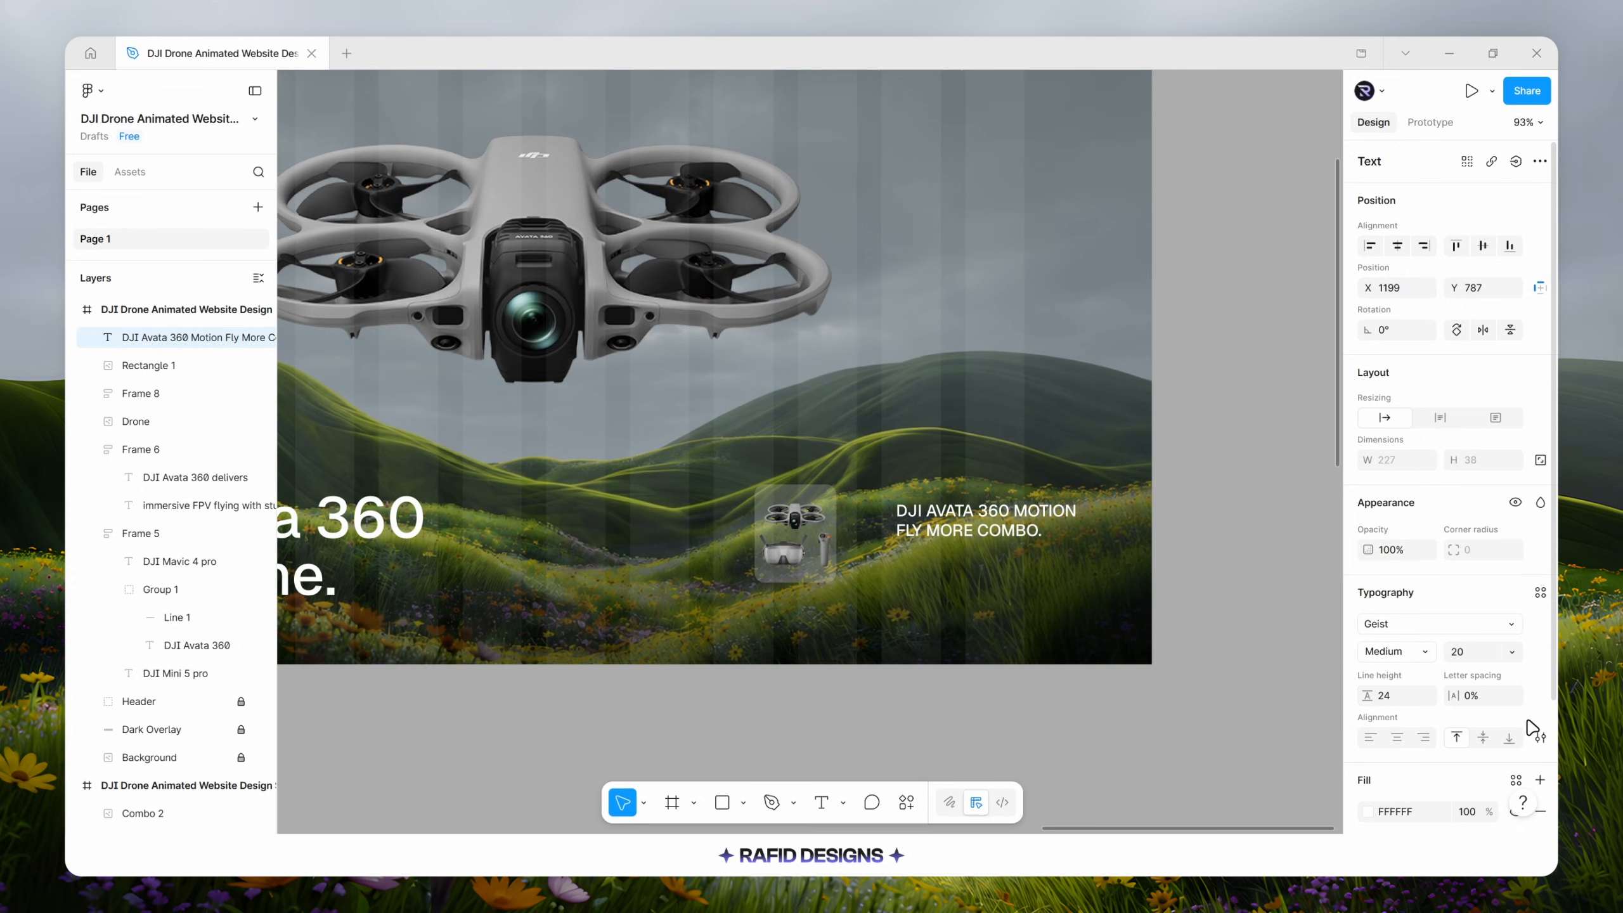
# Remove the uppercase setting from the combo title so it uses its original letter case.
pyautogui.click(1538, 736)
pyautogui.click(1234, 608)
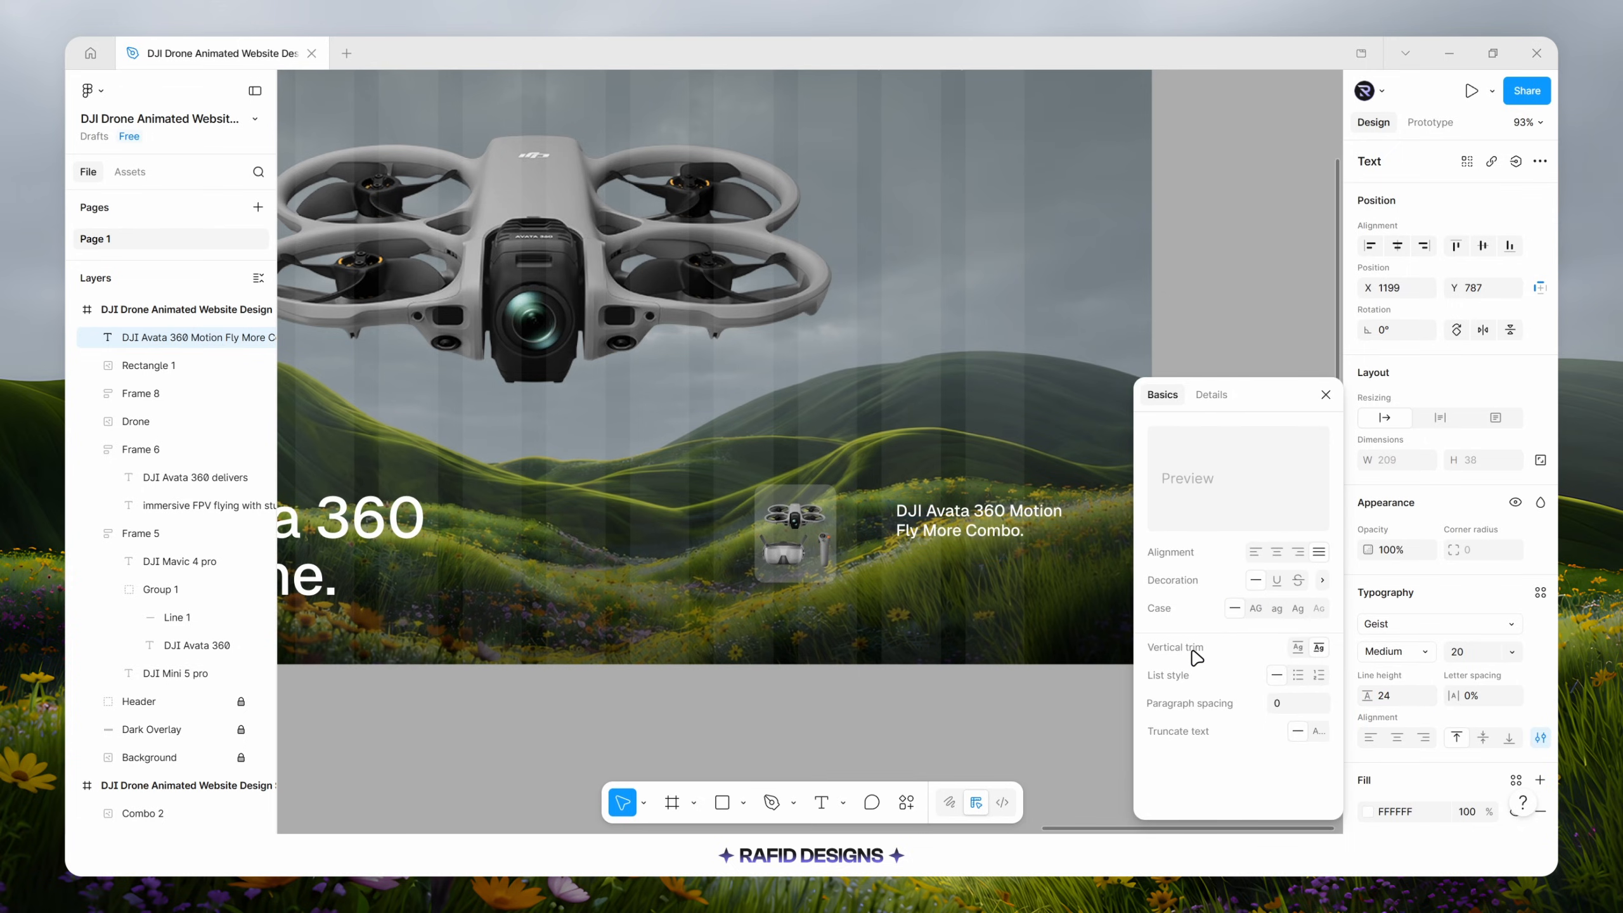
pyautogui.click(1325, 394)
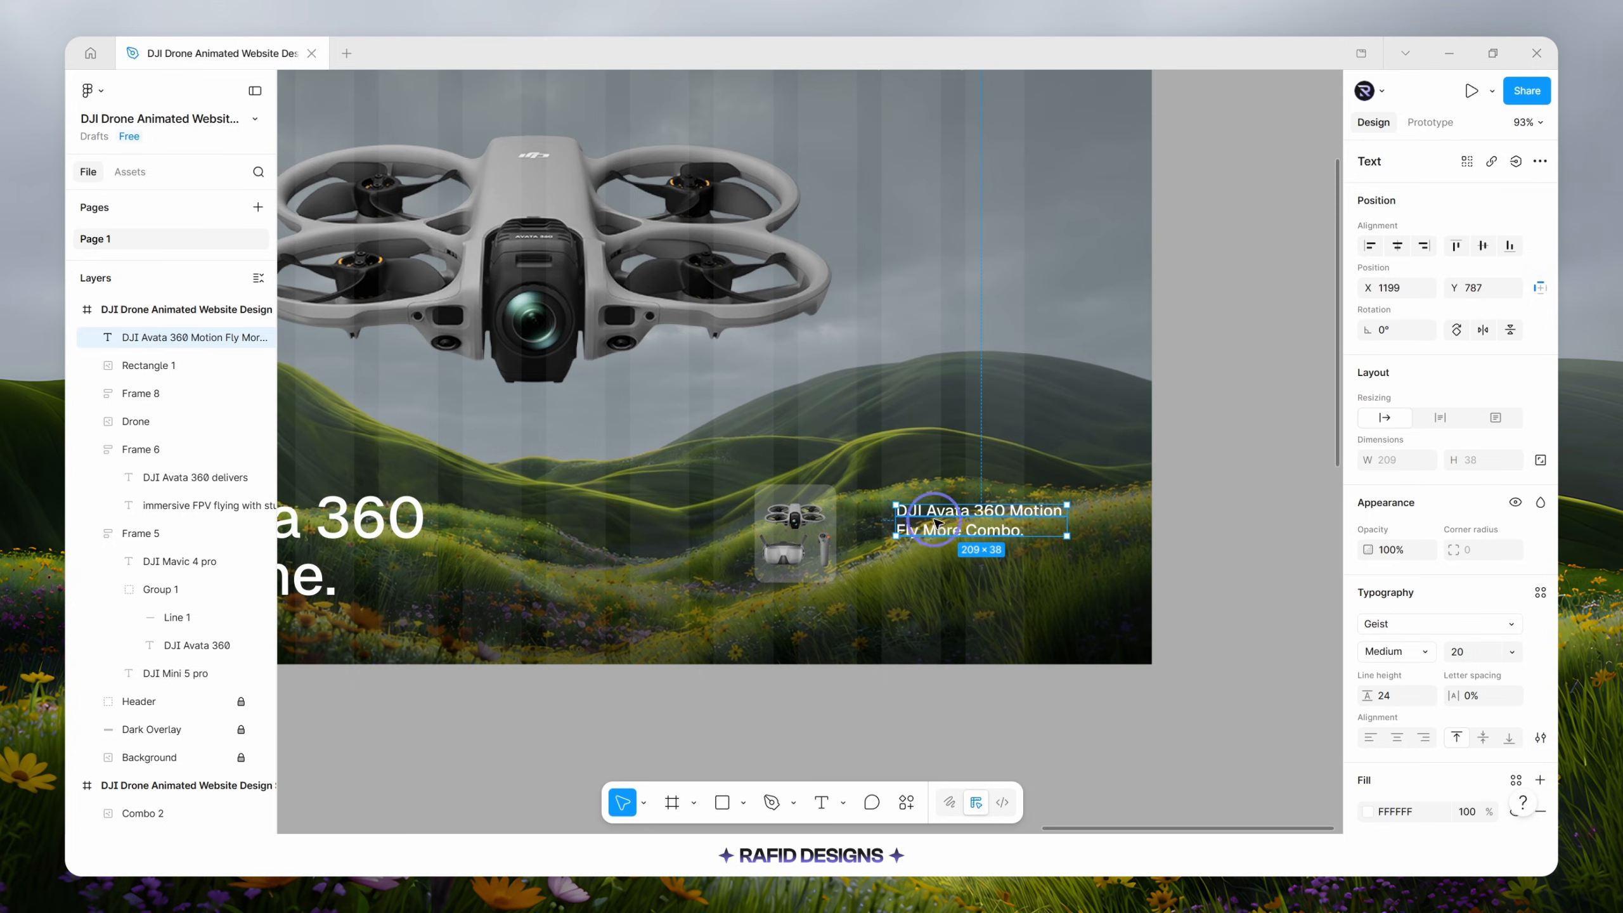
# Move the combo title closer to the image card, slightly up and left, near the card's upper edge.
pyautogui.moveTo(947, 528); pyautogui.dragTo(907, 515)
pyautogui.scroll(2, 1073, 562)
pyautogui.click(934, 732)
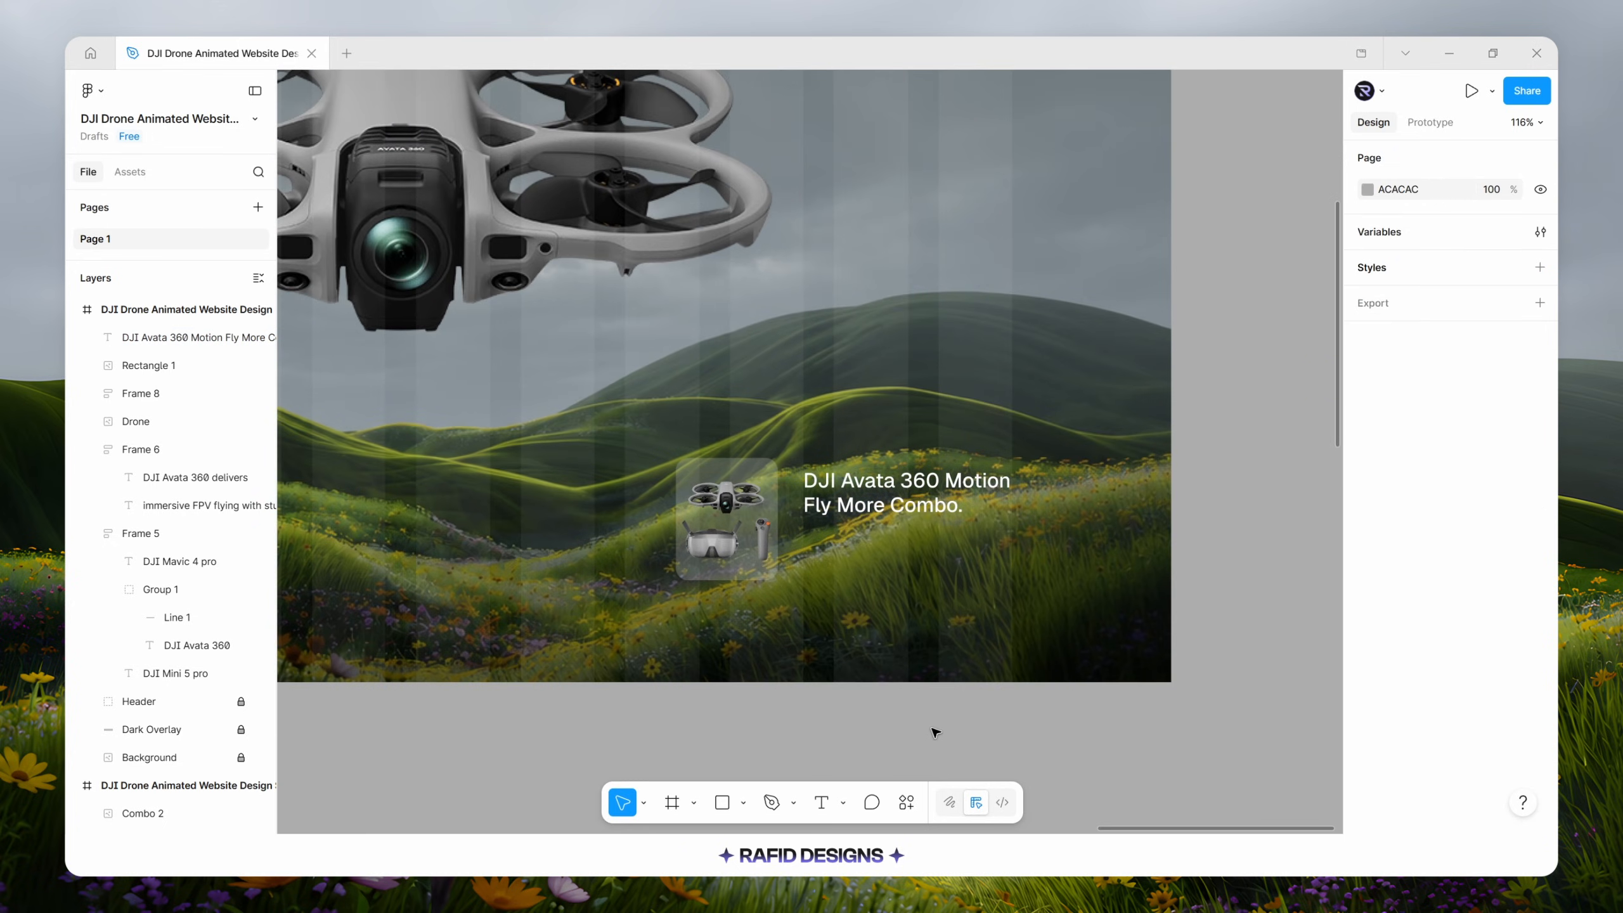
# Add the text "Order Now" below the combo title, to the right of the image card.
pyautogui.press('t')
pyautogui.click(834, 569)
pyautogui.write('Order Now')
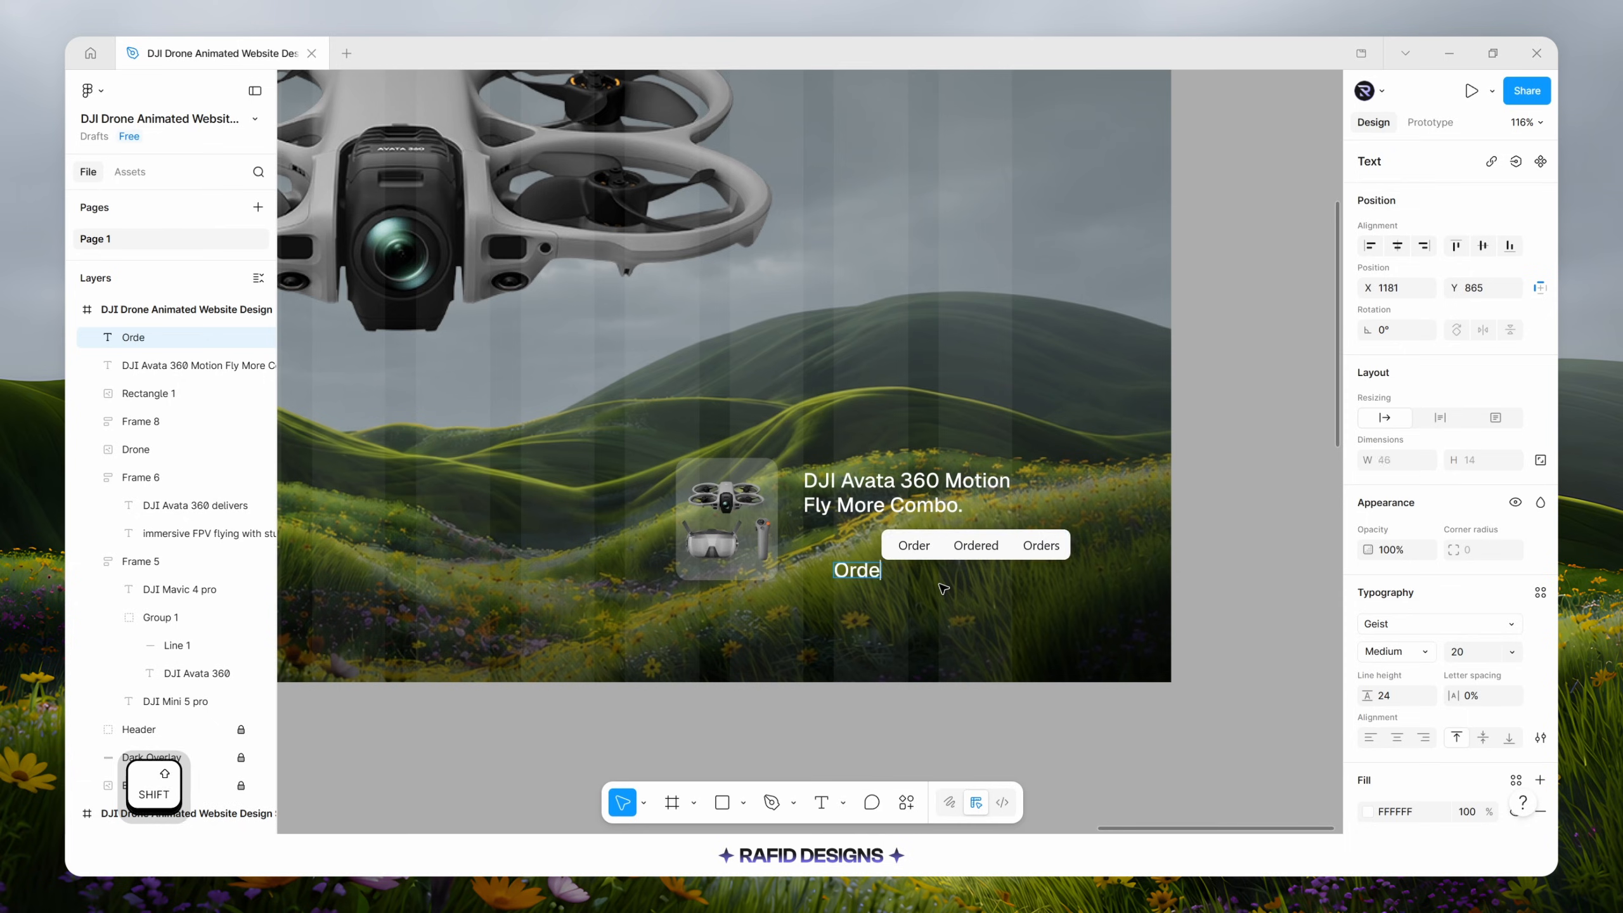
pyautogui.click(945, 684)
# Set the "Order Now" text to font size 14 with Auto line height.
pyautogui.click(1458, 653)
pyautogui.write('14')
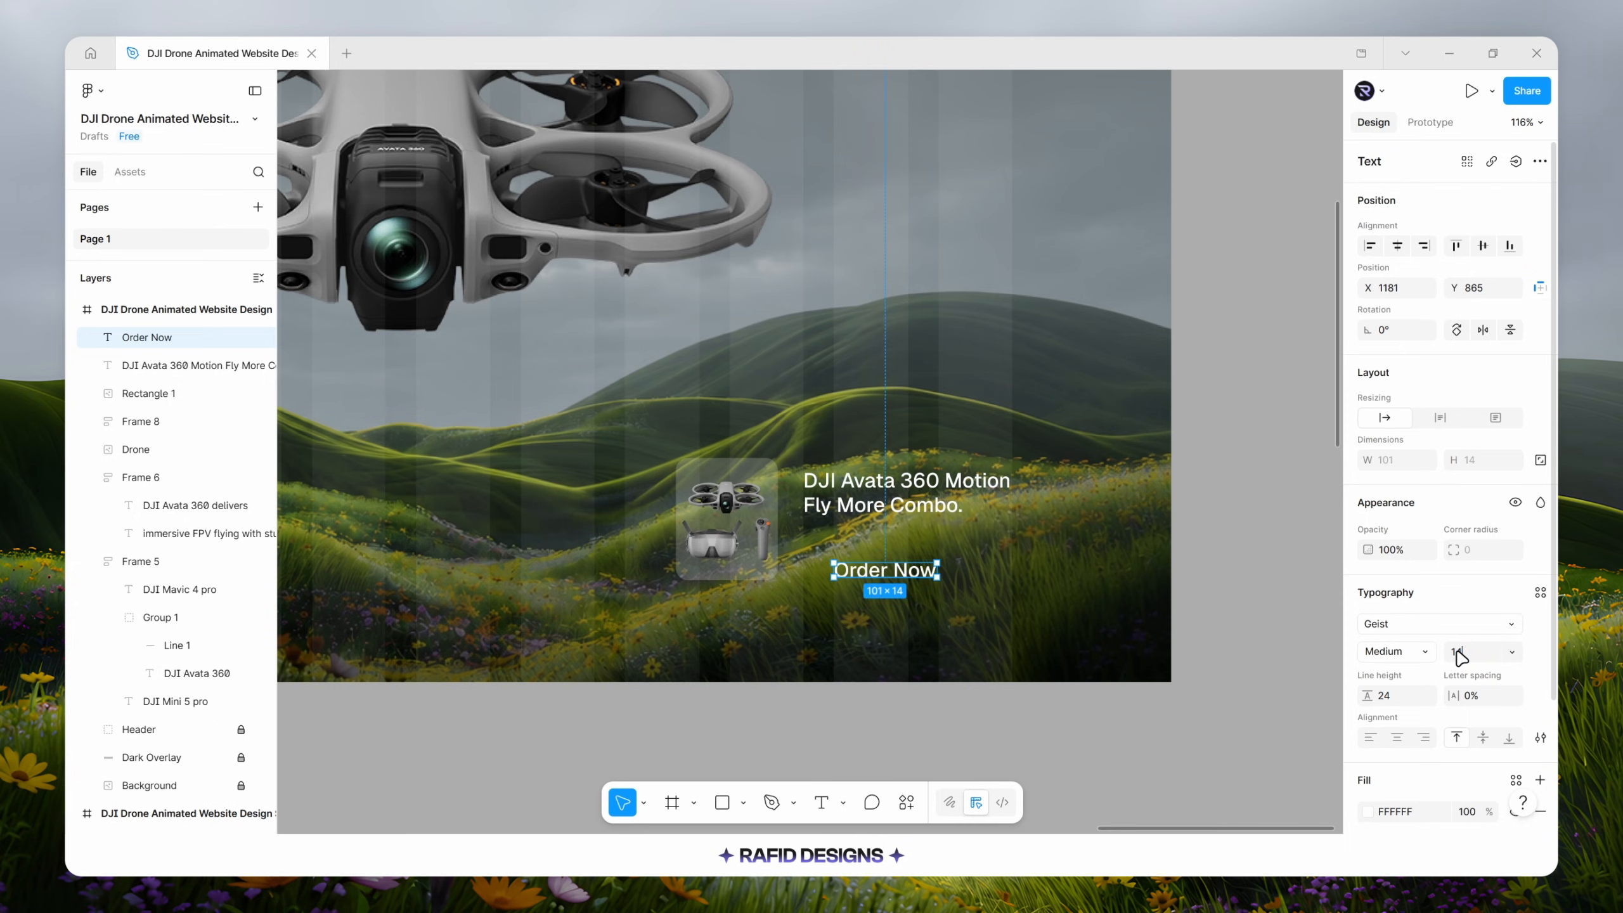
pyautogui.press('Return')
pyautogui.click(1393, 697)
pyautogui.write('auto')
pyautogui.press('Return')
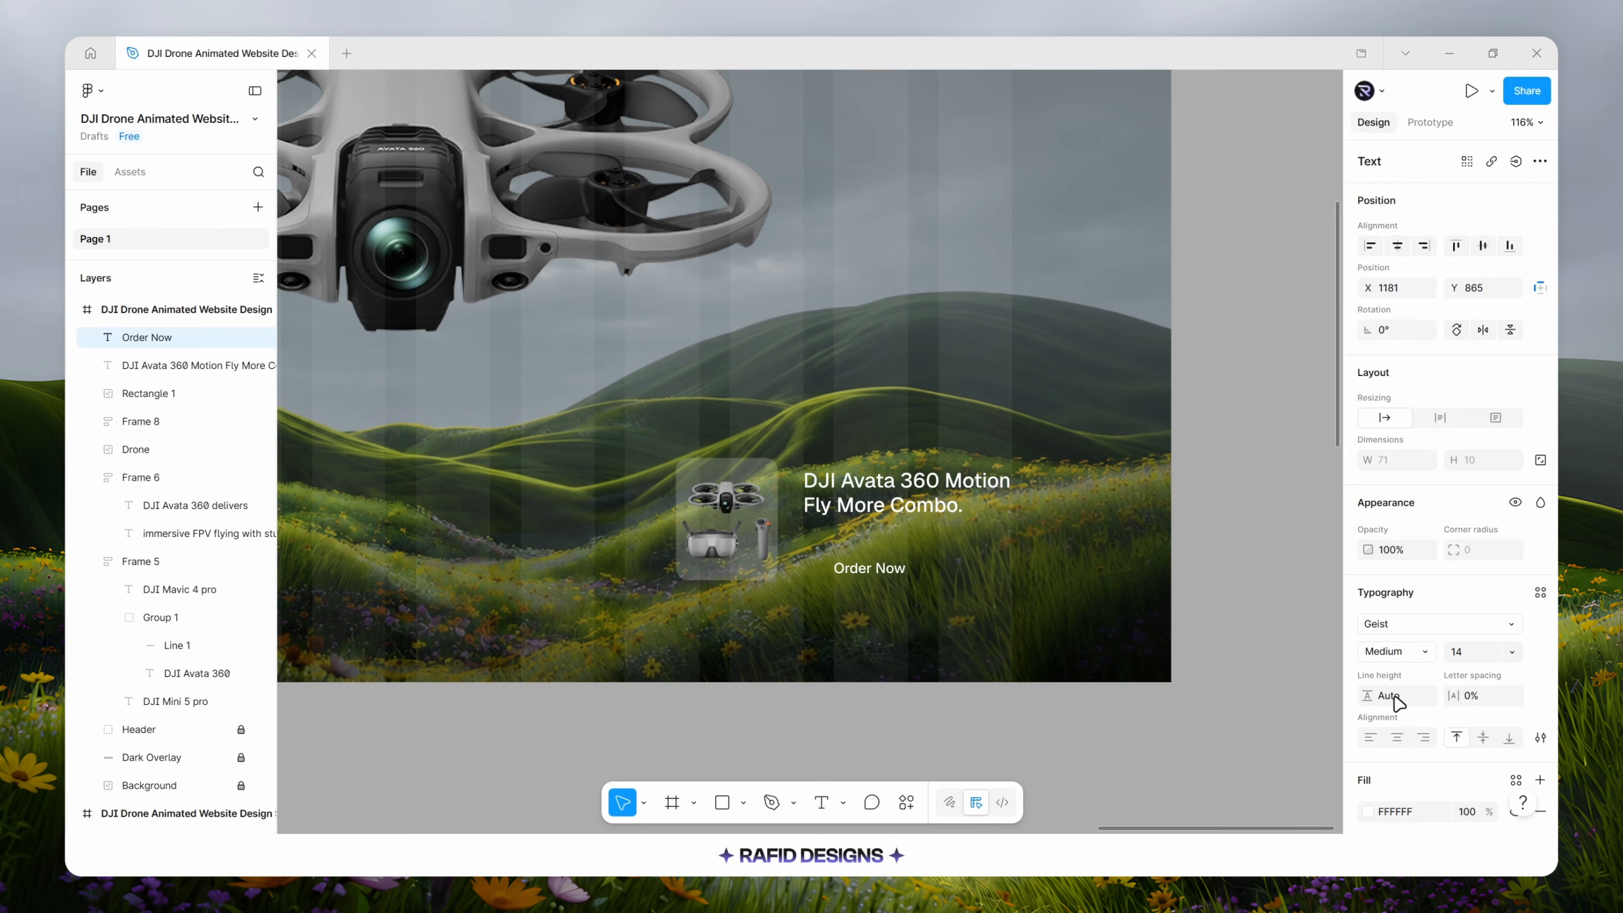
# Set the "Order Now" text's letter case to uppercase.
pyautogui.click(1541, 737)
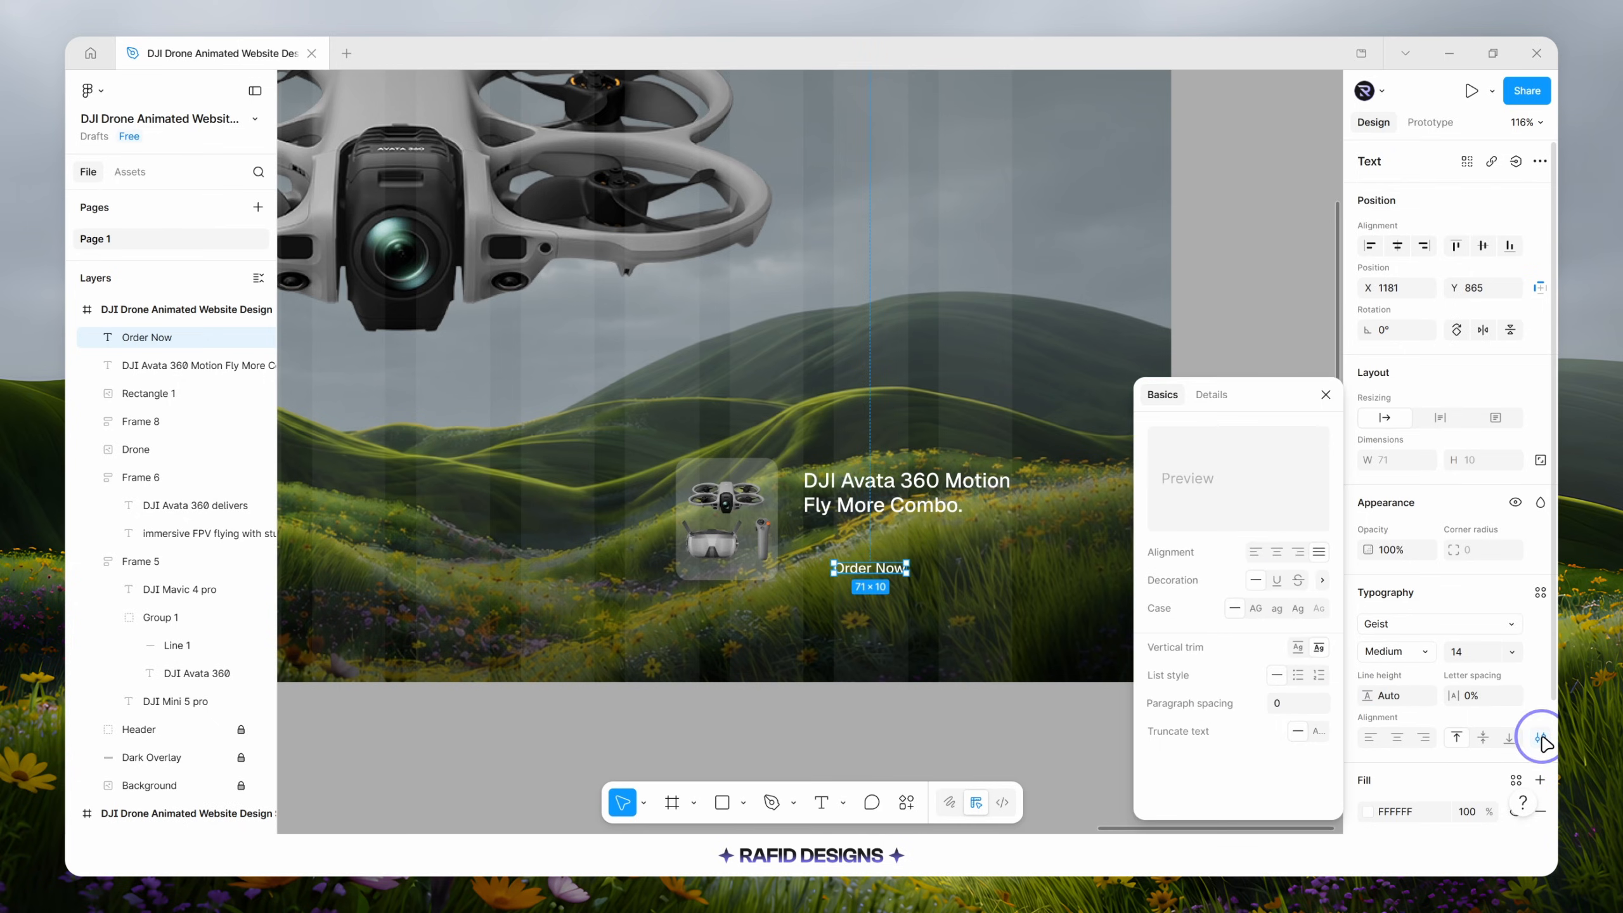
pyautogui.click(1256, 611)
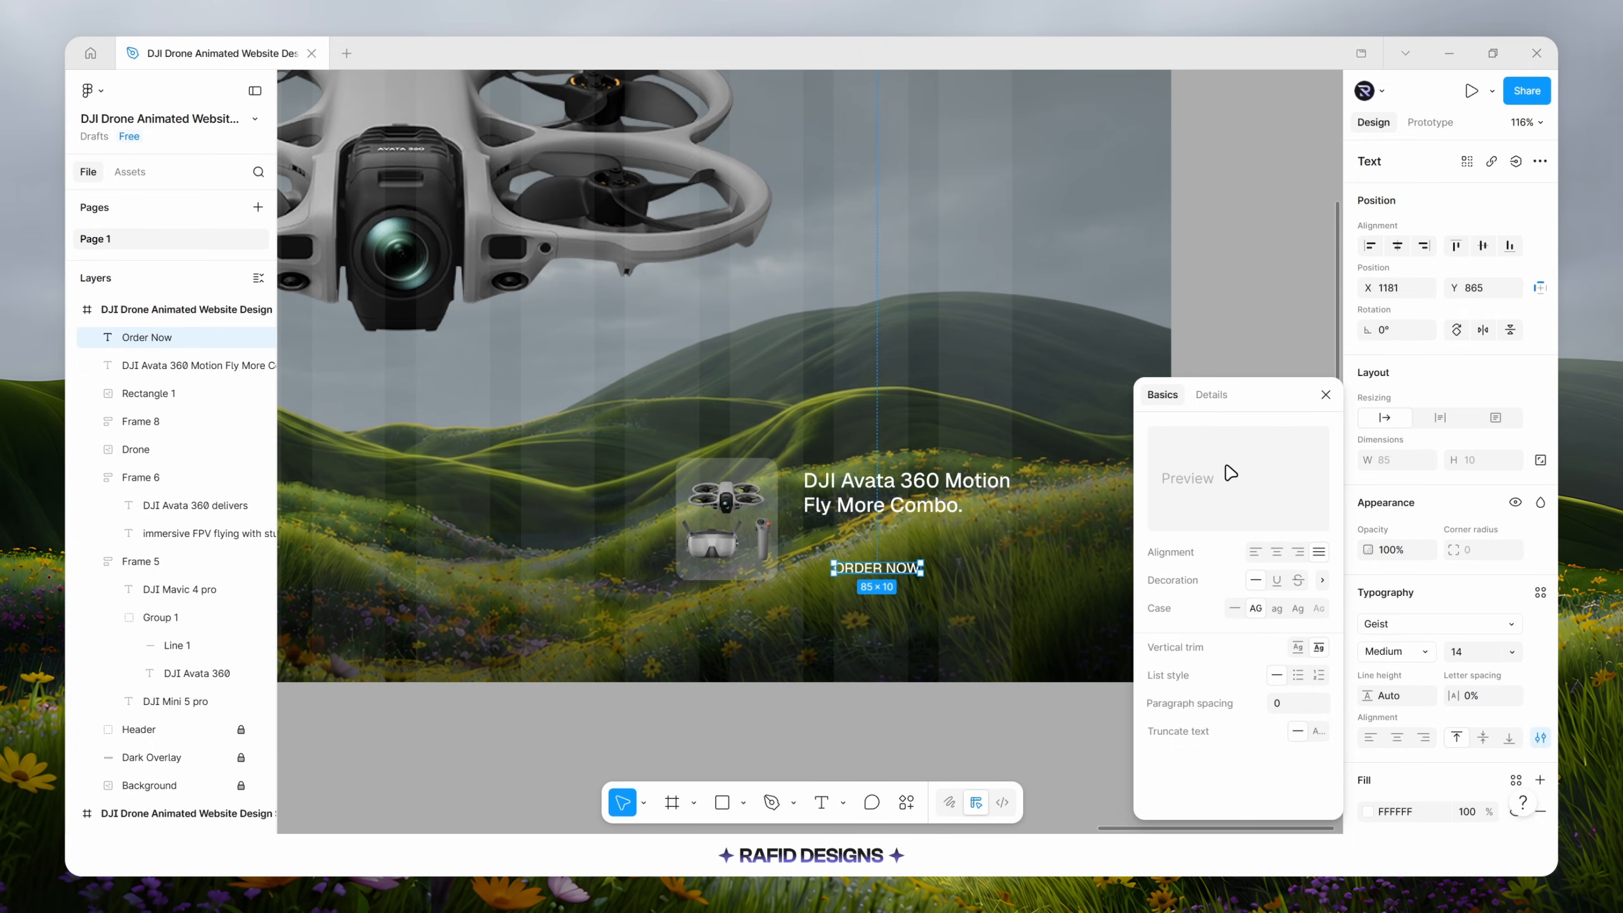
pyautogui.click(1325, 394)
# Change the "Order Now" text's fill colour to 1A1A1A.
pyautogui.scroll(3, 1003, 625)
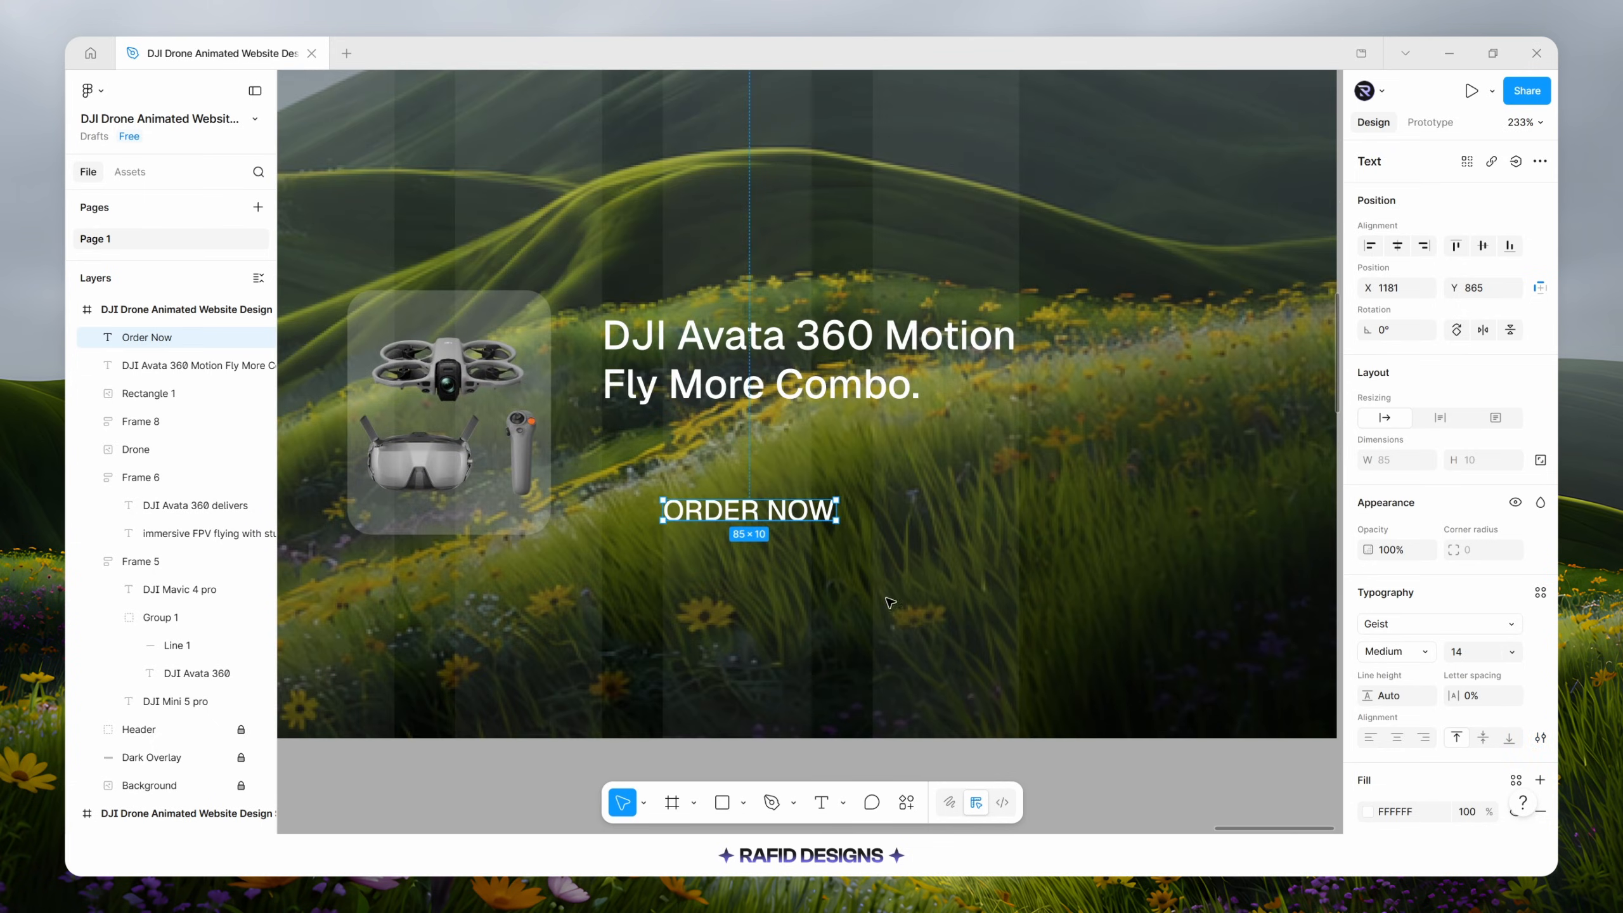
pyautogui.scroll(-3, 1509, 673)
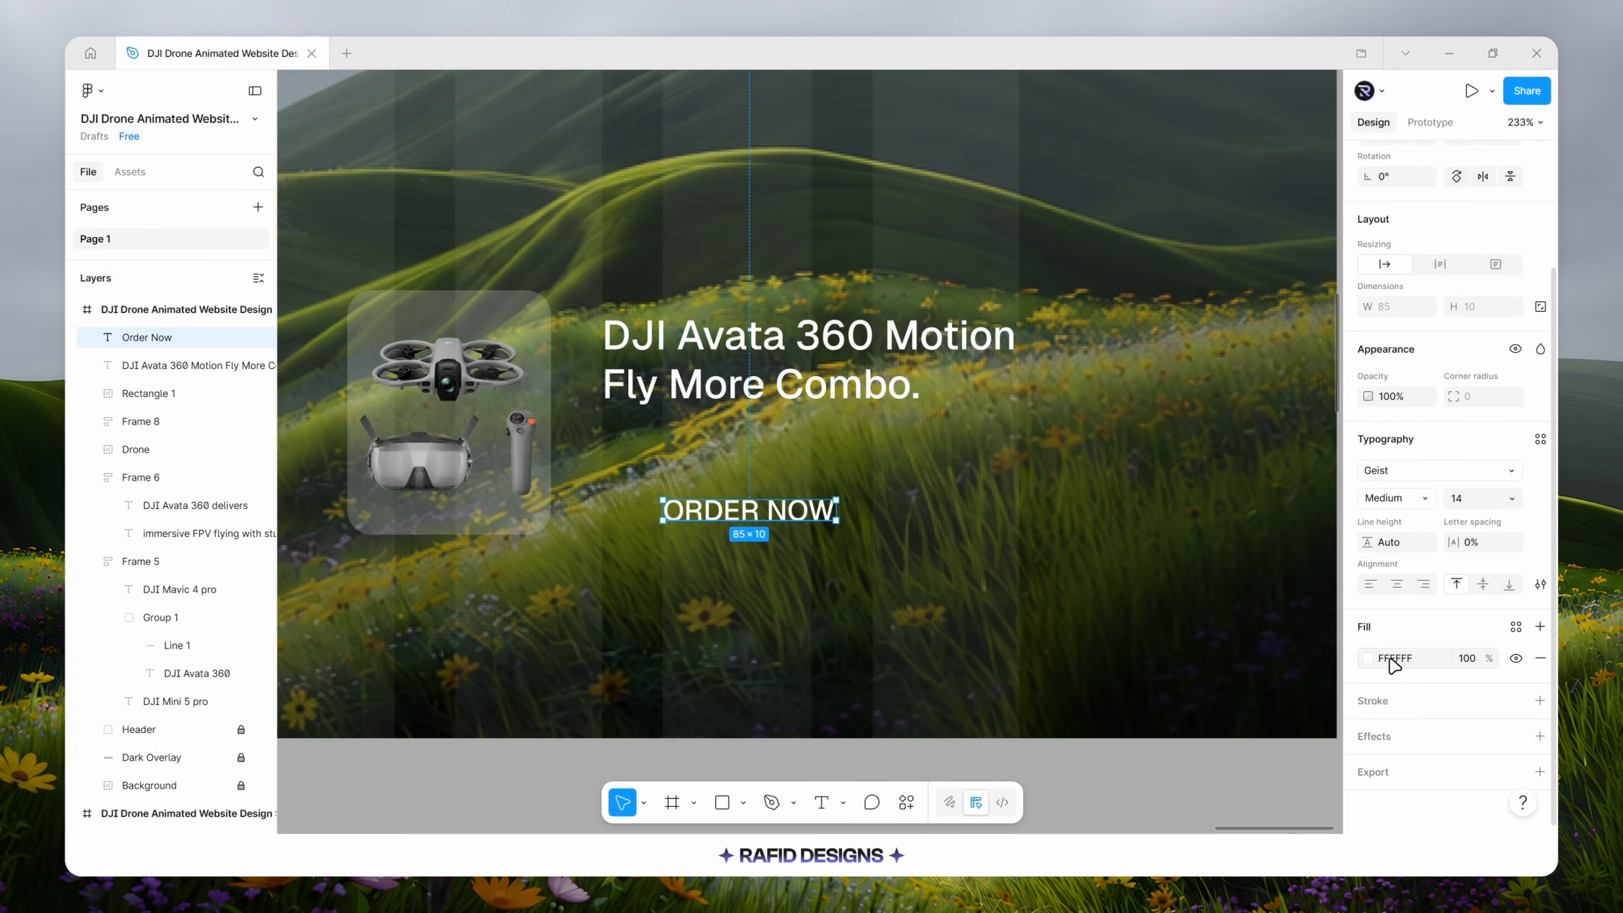
pyautogui.click(1391, 658)
pyautogui.write('1A1A1A')
pyautogui.press('Return')
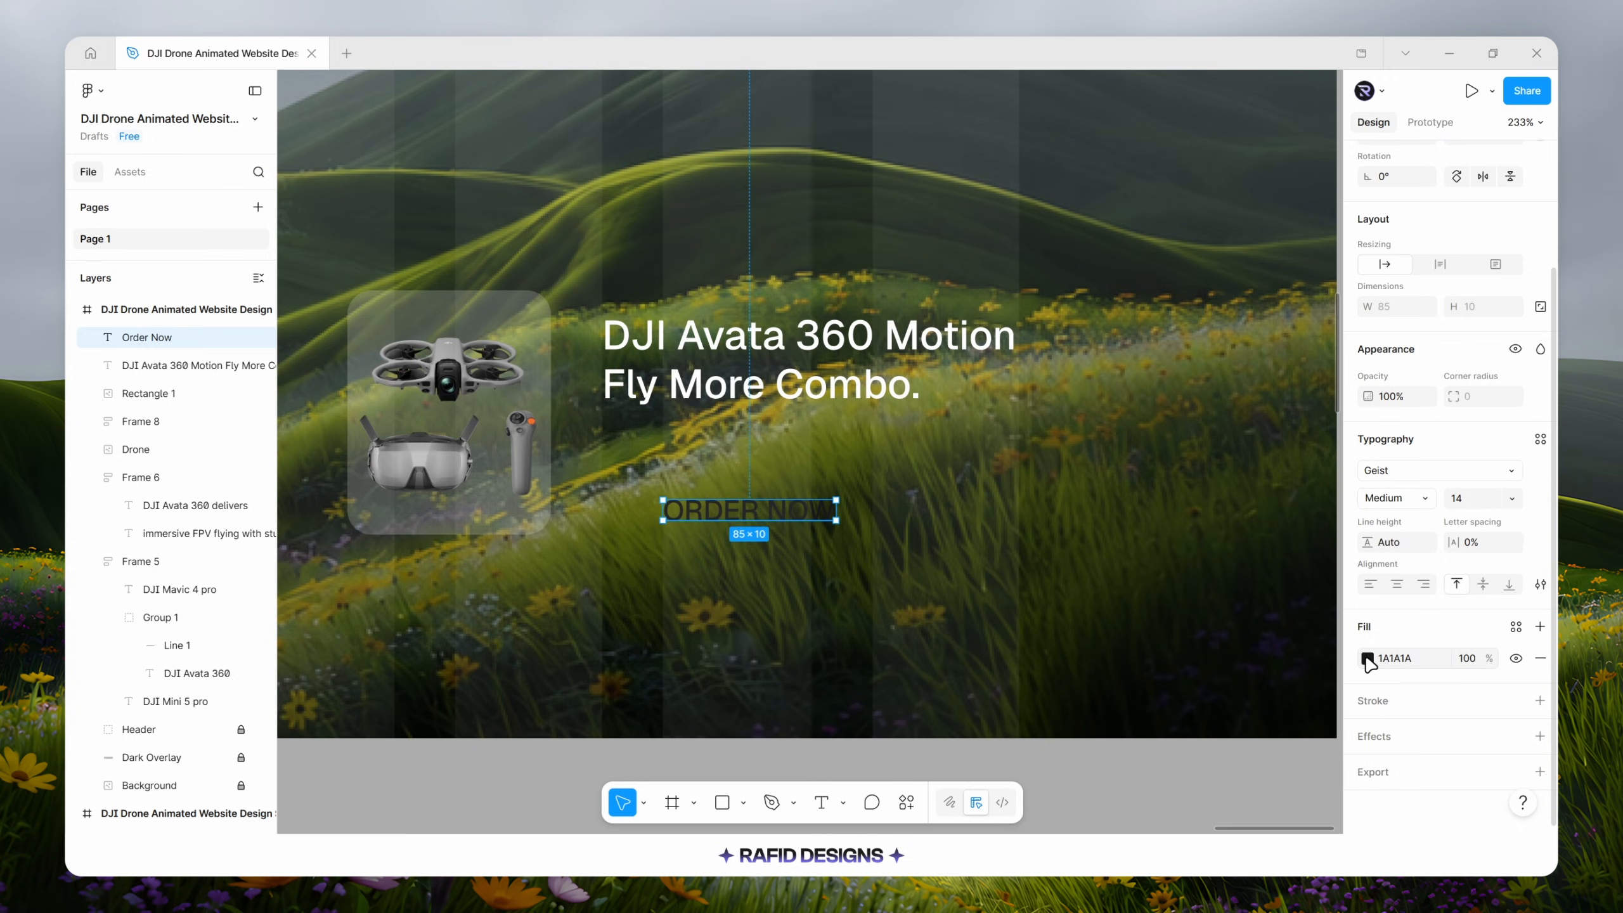
# Create a colour variable named "Dark Color" from the "Order Now" text's 1A1A1A fill.
pyautogui.click(1368, 658)
pyautogui.click(1301, 362)
pyautogui.write('Dark Color')
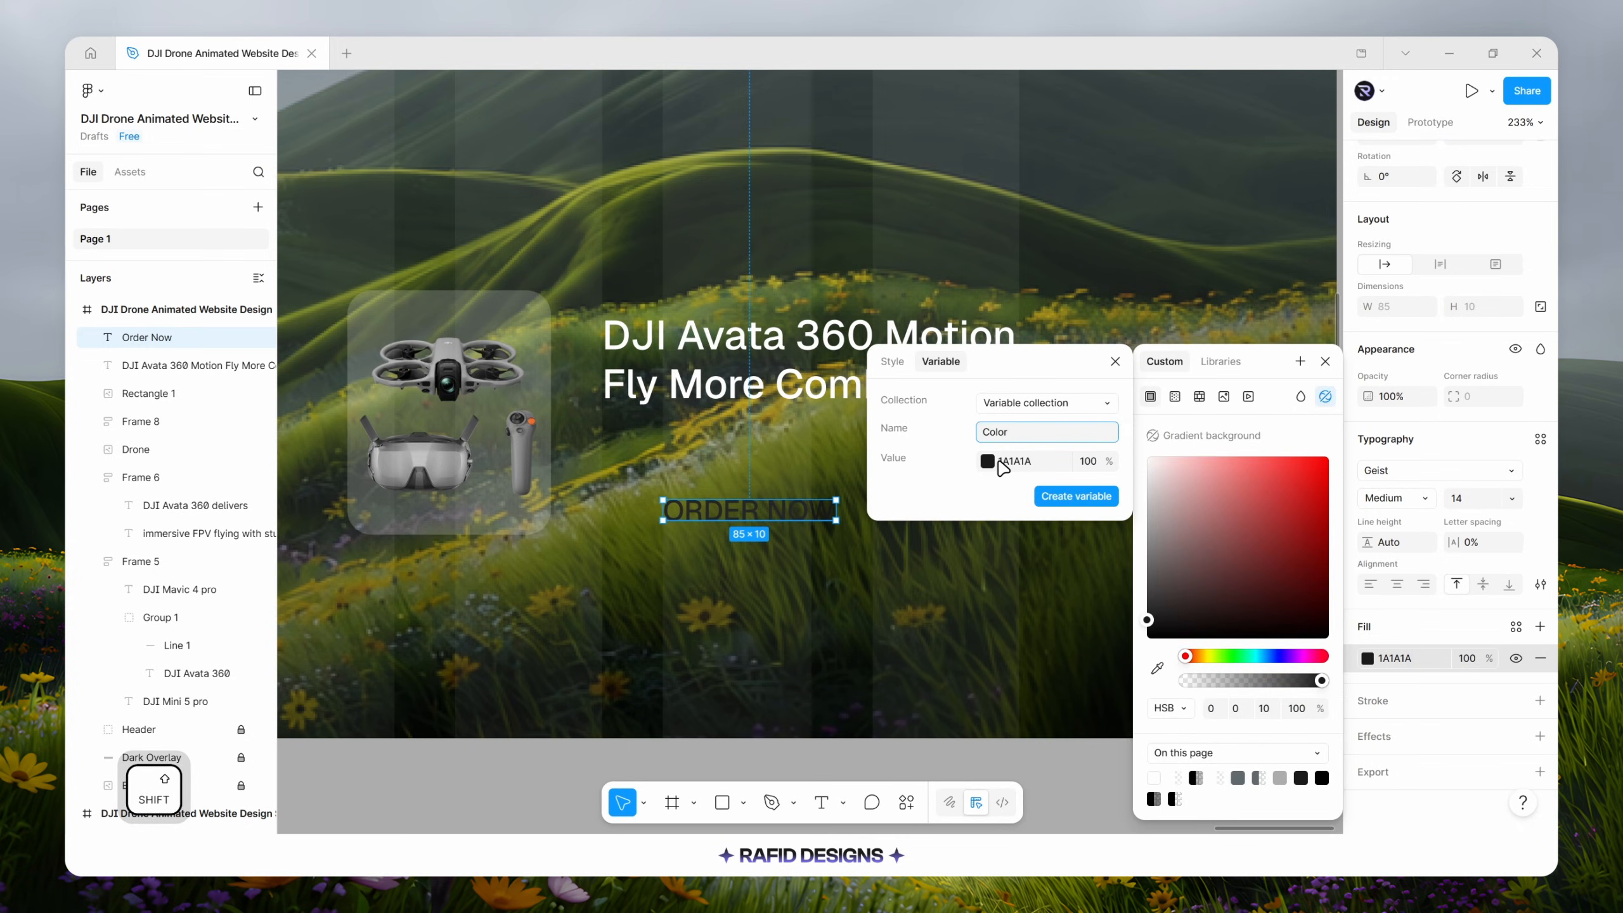
pyautogui.click(1076, 500)
pyautogui.click(1325, 361)
pyautogui.click(898, 508)
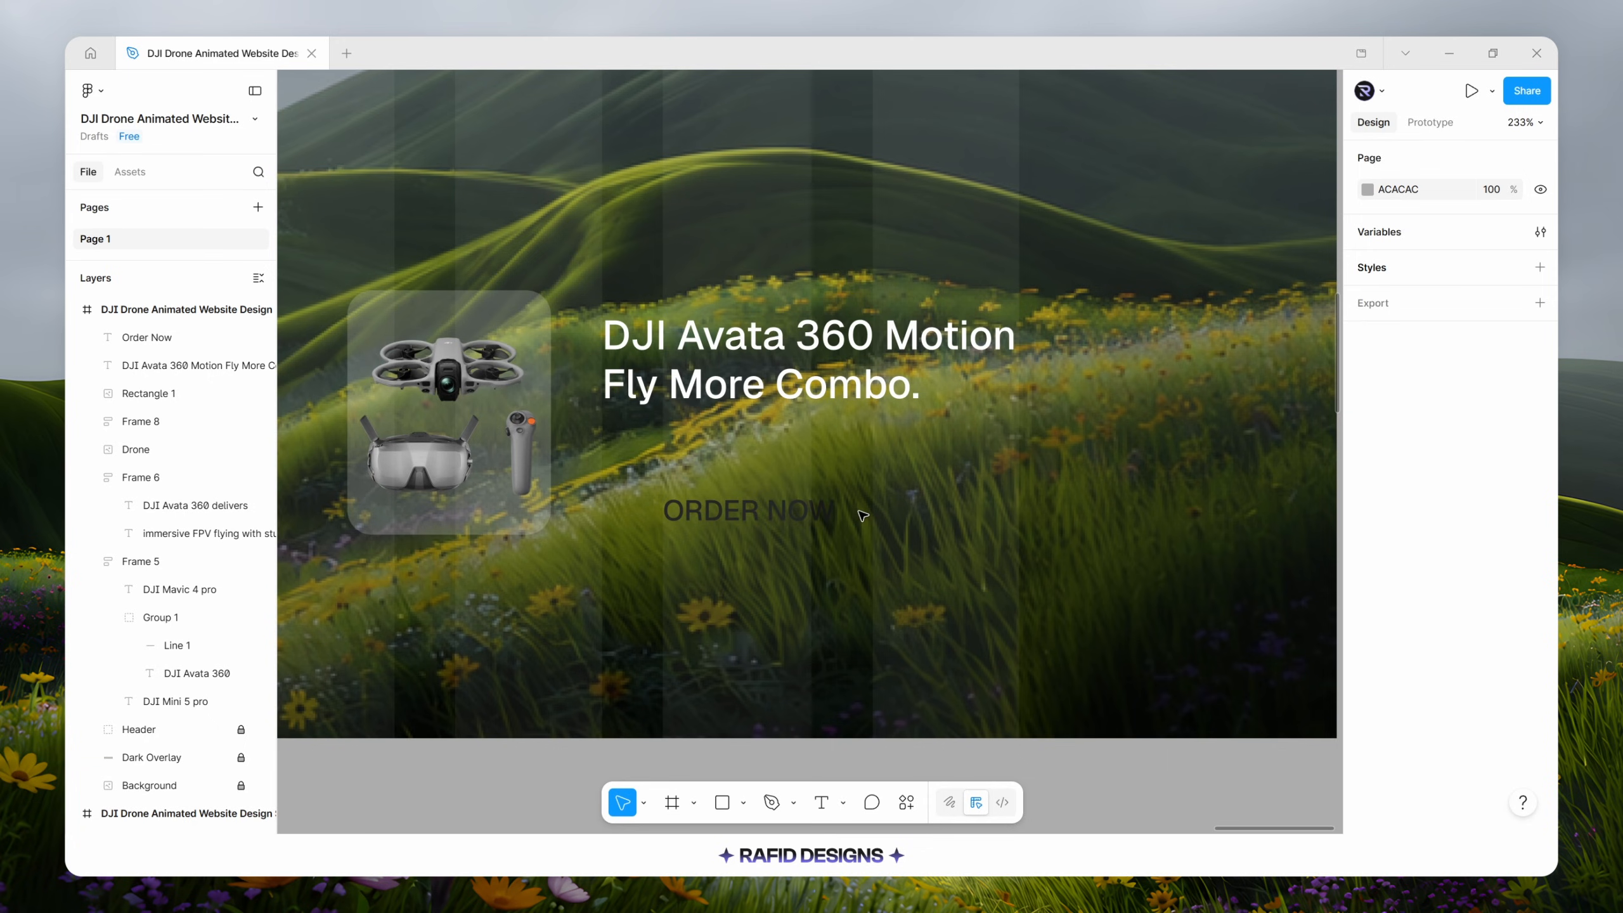
# Search the Phosphor Icons plugin for "arrow" and insert the CaretRight icon below the "Order Now" text.
pyautogui.click(906, 803)
pyautogui.click(709, 569)
pyautogui.click(1091, 409)
pyautogui.write('aa')
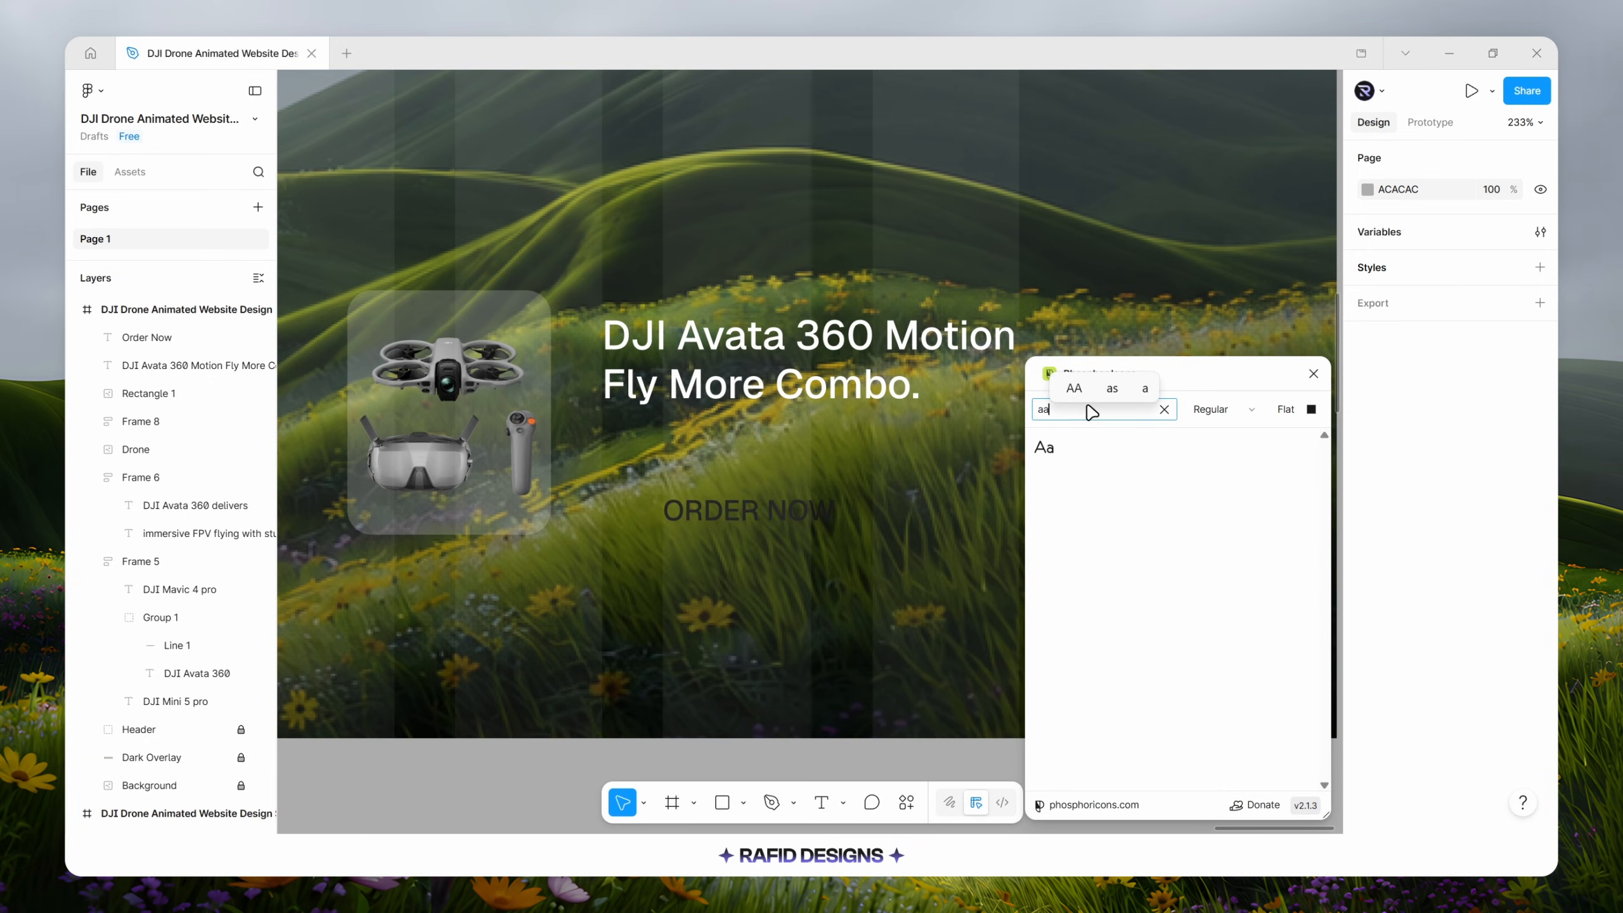
pyautogui.press('BackSpace')
pyautogui.write('rrow')
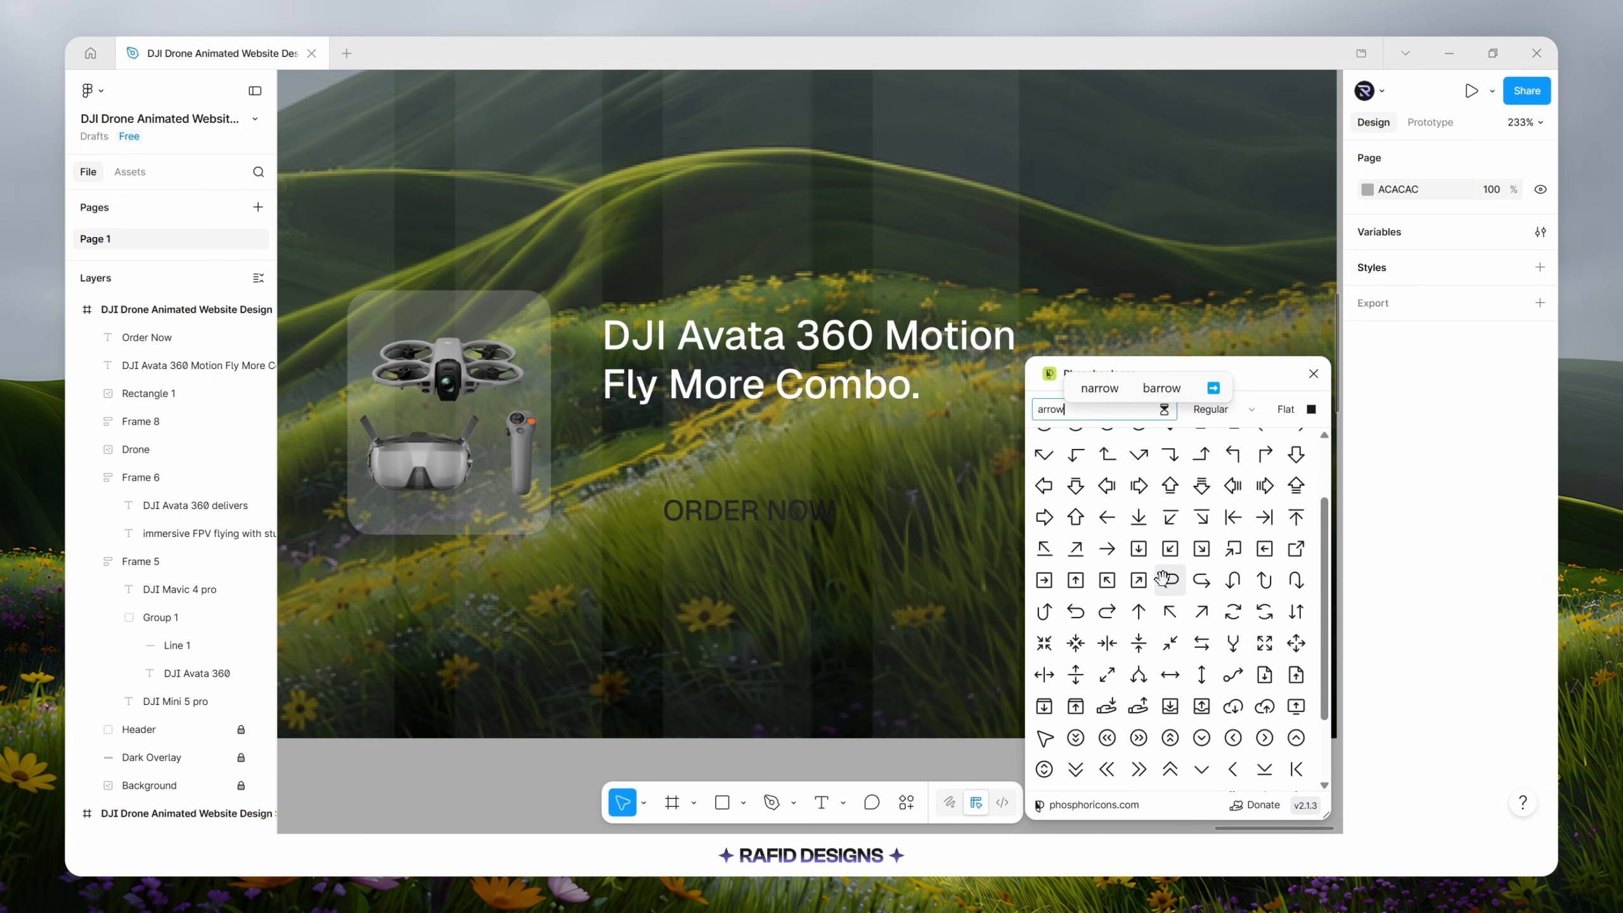
pyautogui.scroll(-2, 1189, 639)
pyautogui.moveTo(1107, 709); pyautogui.dragTo(794, 702)
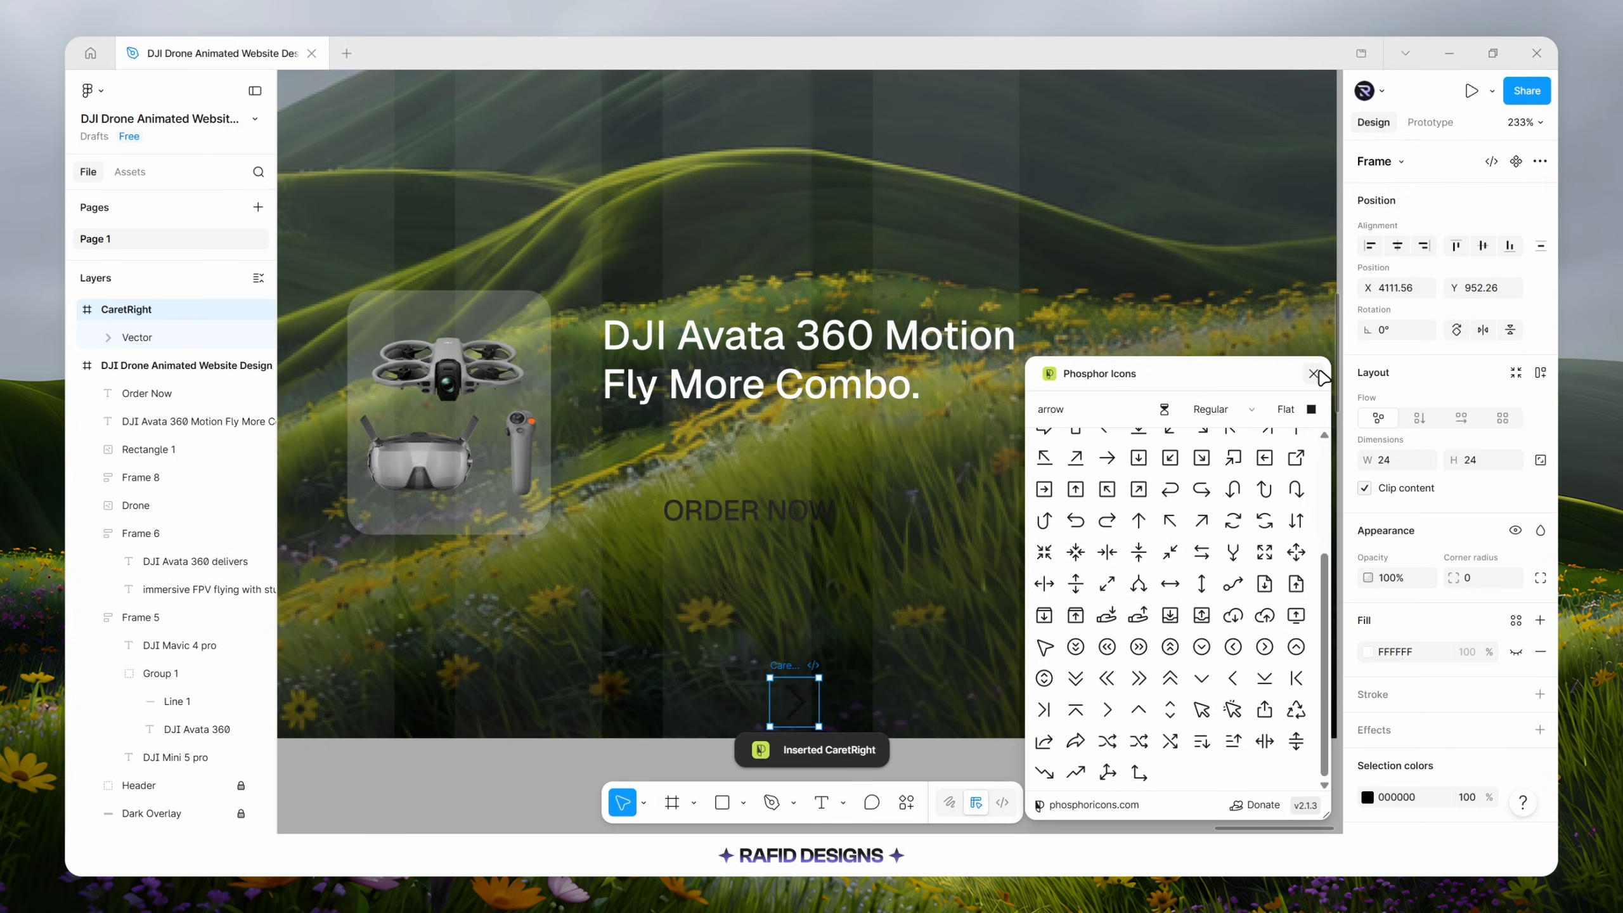
pyautogui.click(1313, 373)
# Move the caret vector out of its CaretRight frame onto the empty canvas and delete the leftover frame.
pyautogui.keyDown('ctrl'); pyautogui.scroll(-3, 995, 358); pyautogui.keyUp('ctrl')
pyautogui.moveTo(840, 579); pyautogui.dragTo(936, 681)
pyautogui.doubleClick(838, 679)
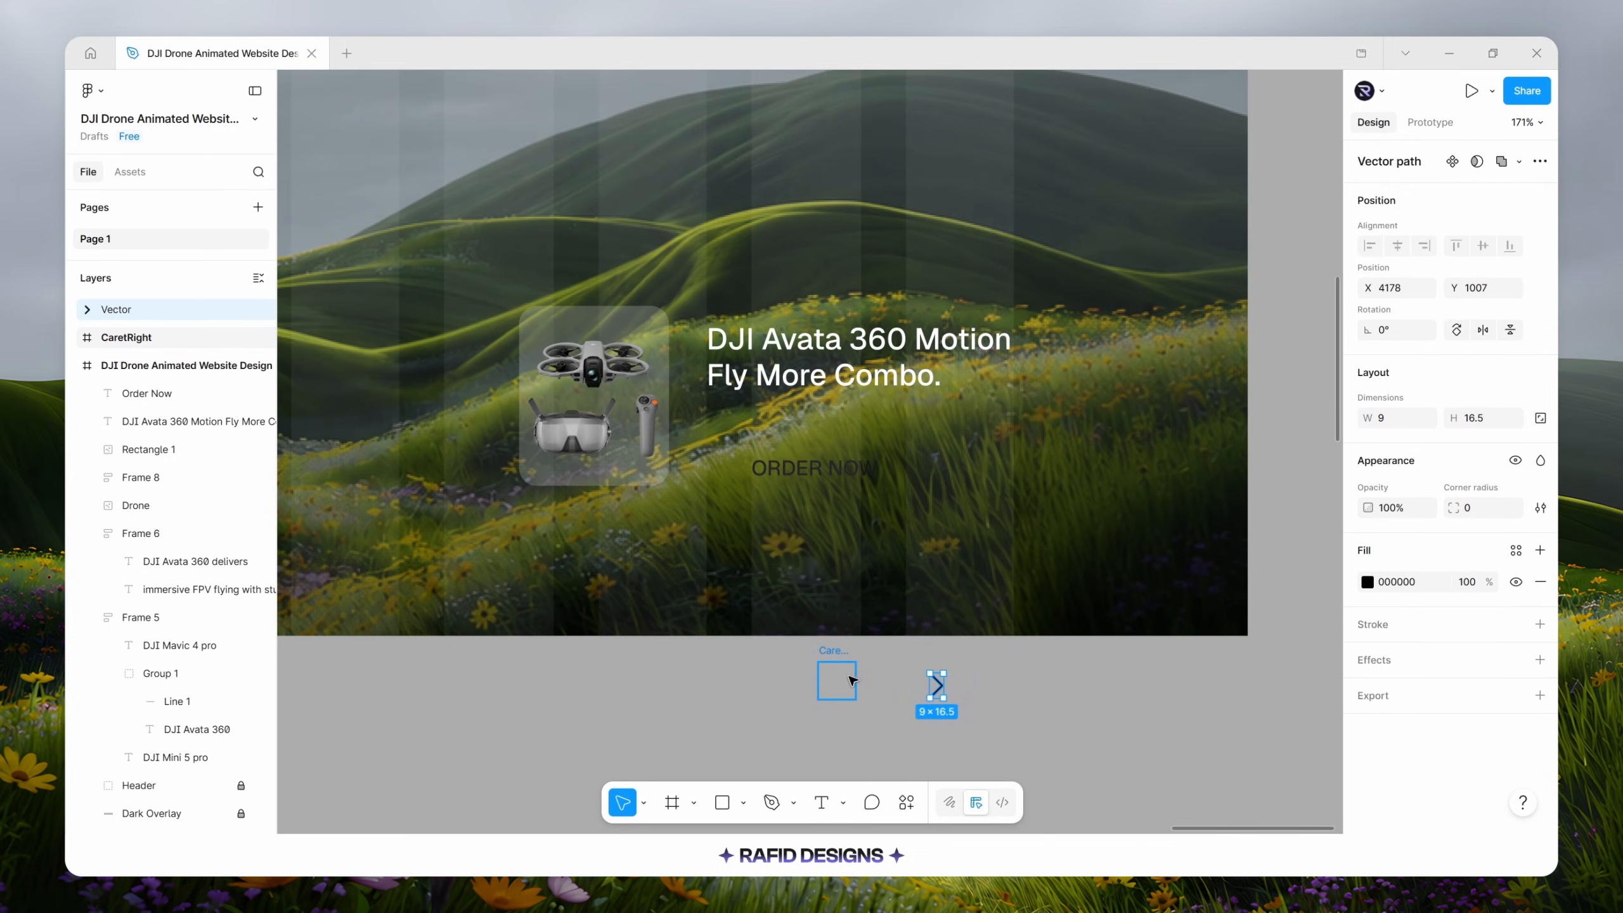
pyautogui.click(845, 679)
pyautogui.press('Delete')
pyautogui.click(927, 678)
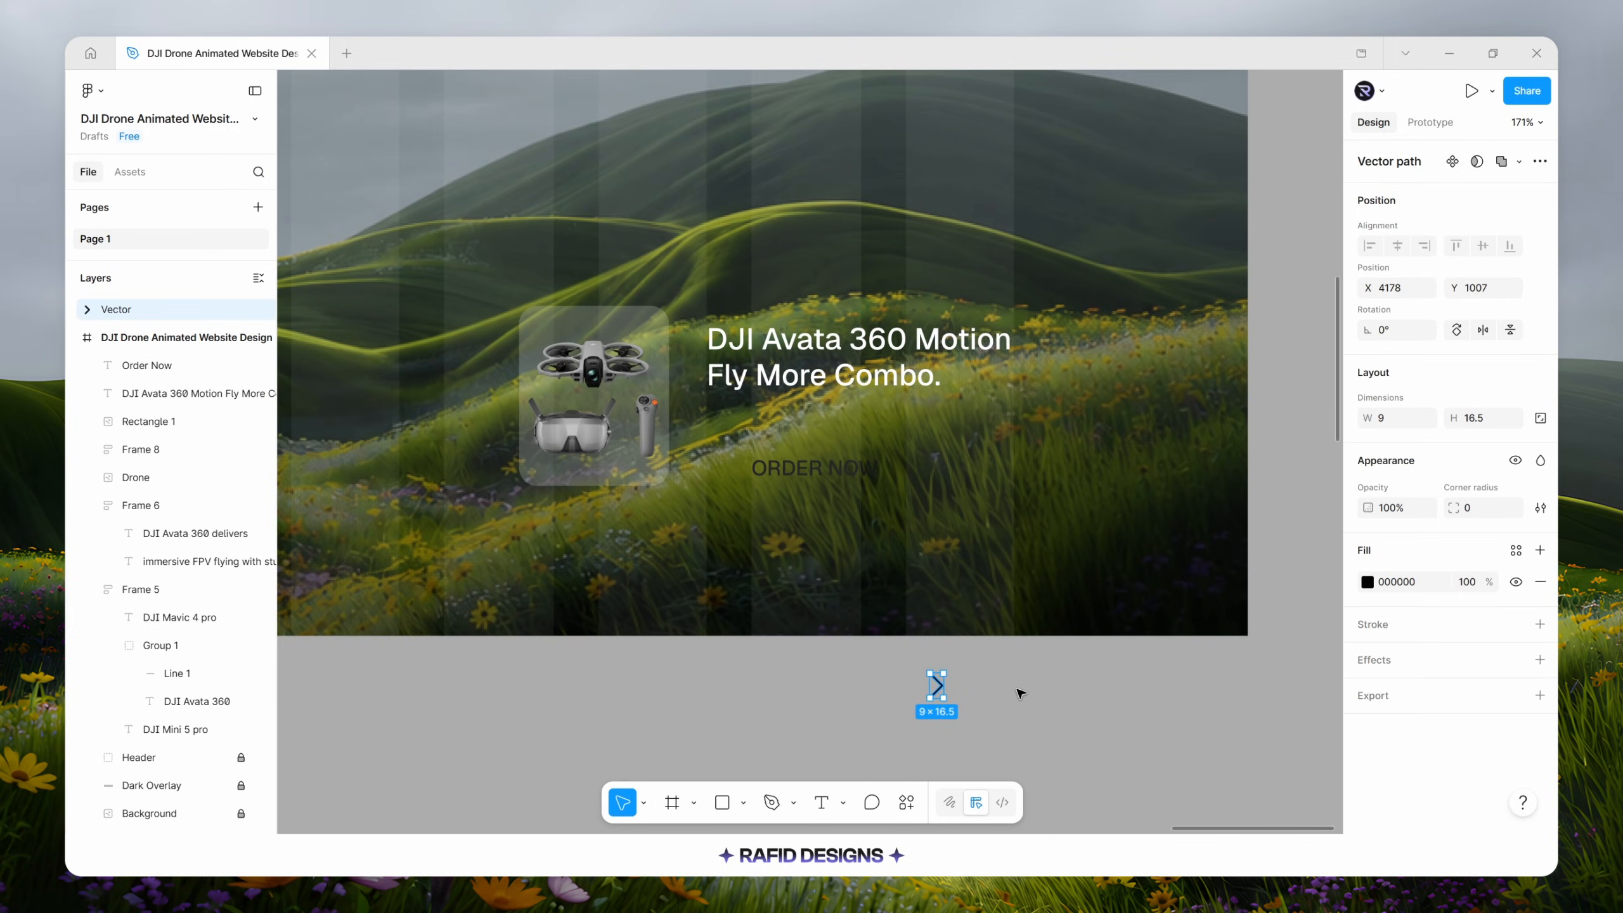
# Scale the caret vector proportionally to a height of 12.
pyautogui.press('k')
pyautogui.click(1476, 508)
pyautogui.write('1')
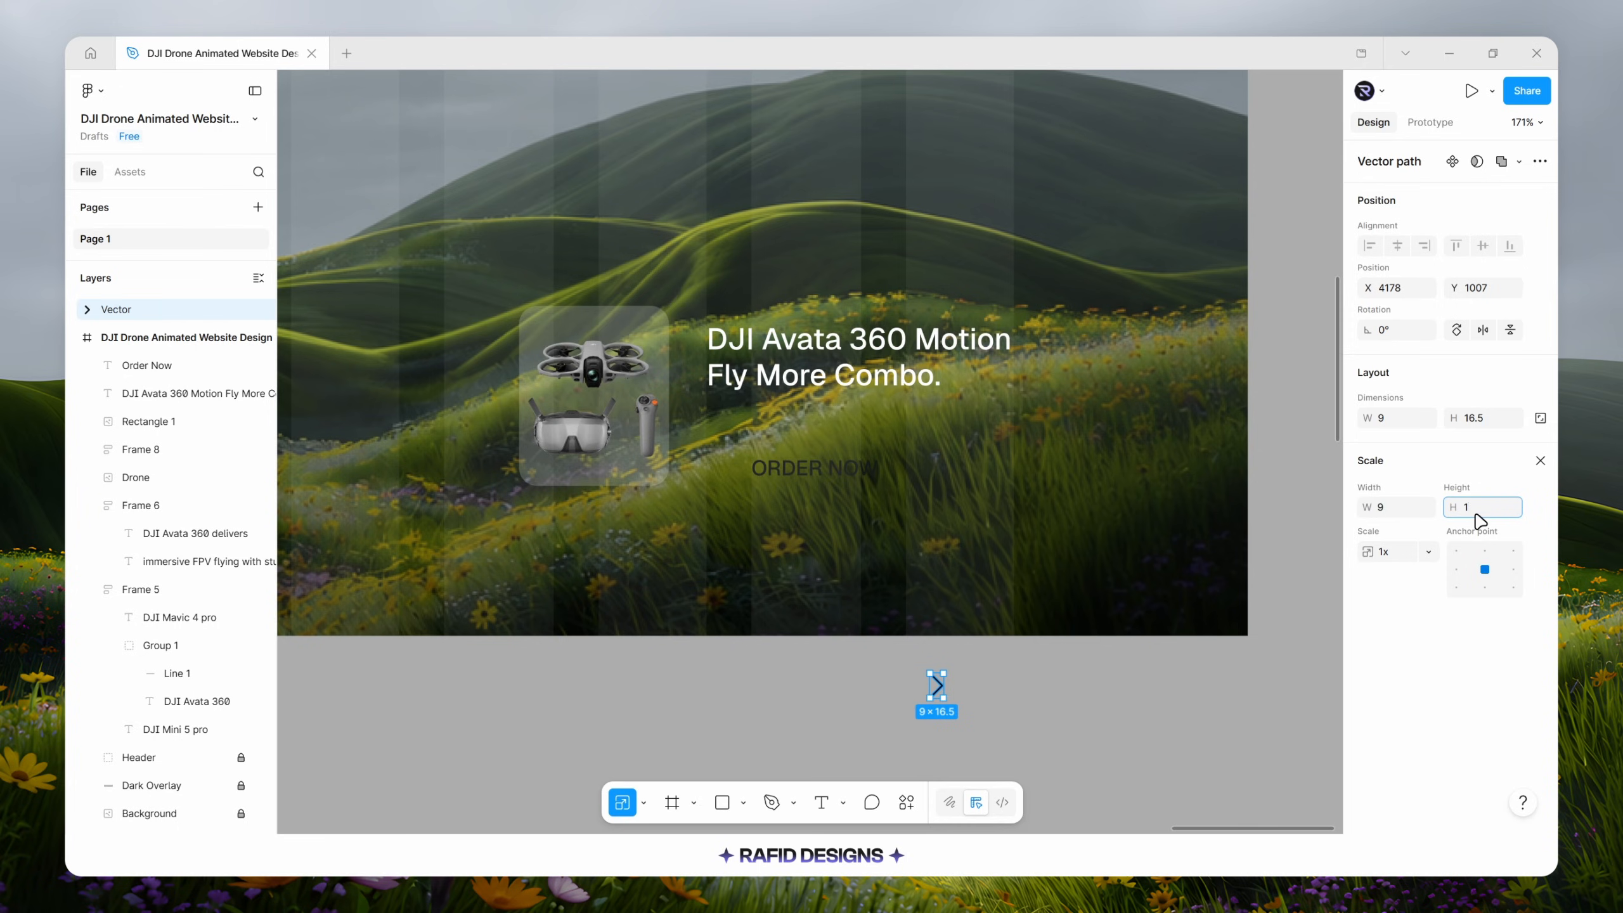
pyautogui.write('2')
pyautogui.press('Return')
pyautogui.click(1540, 460)
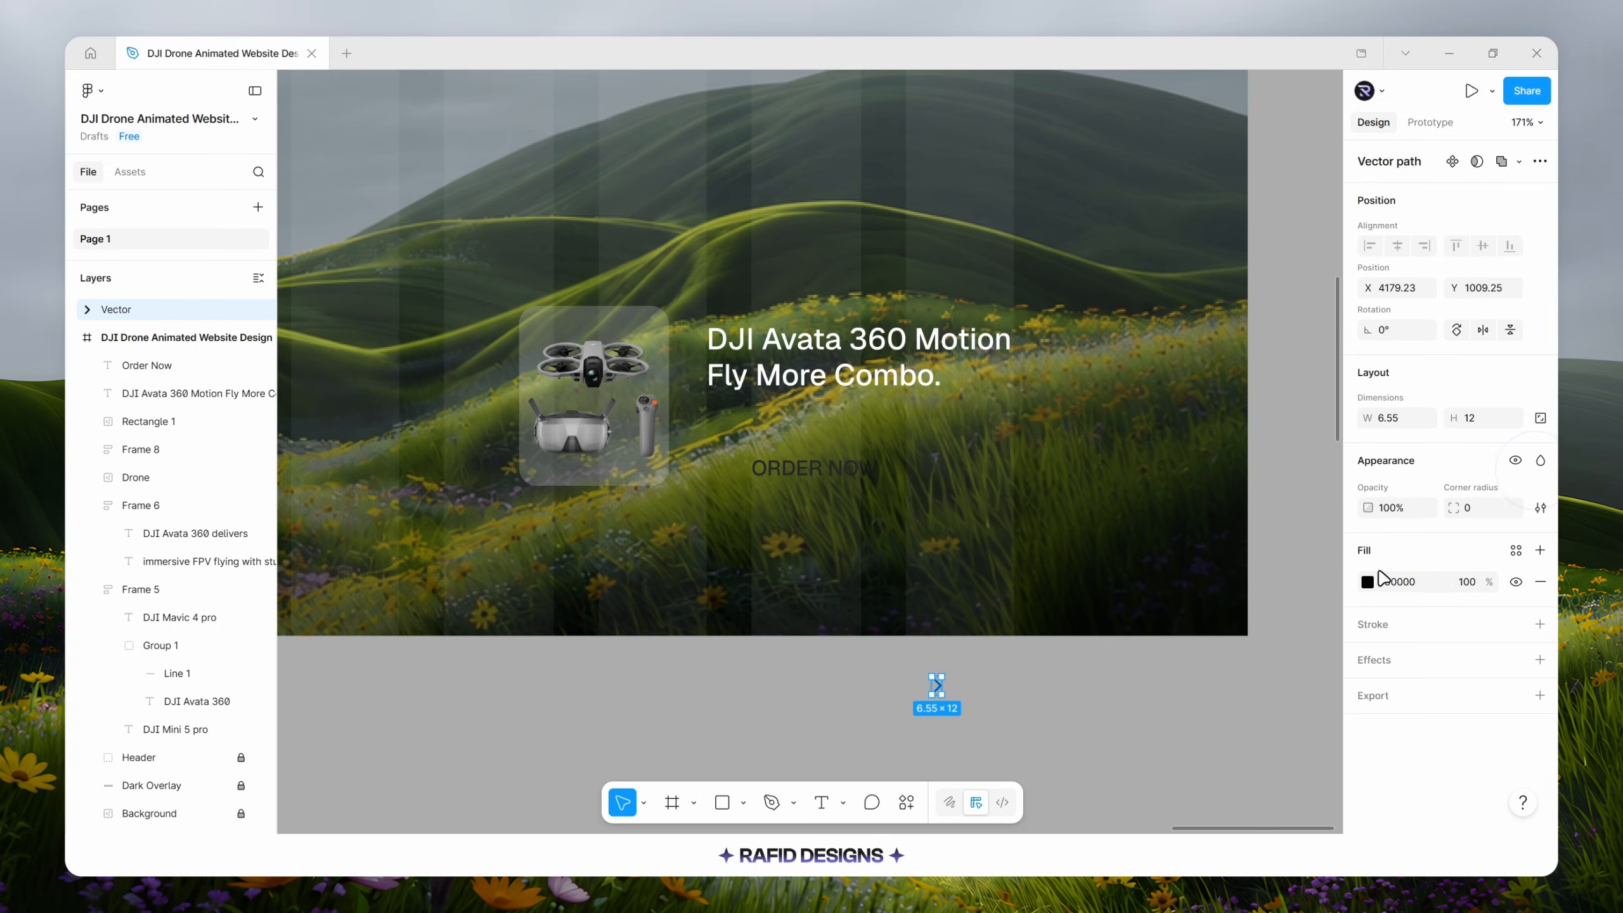
# Apply the Dark Color variable to the caret vector's fill.
pyautogui.click(1368, 582)
pyautogui.click(1220, 361)
pyautogui.click(1186, 502)
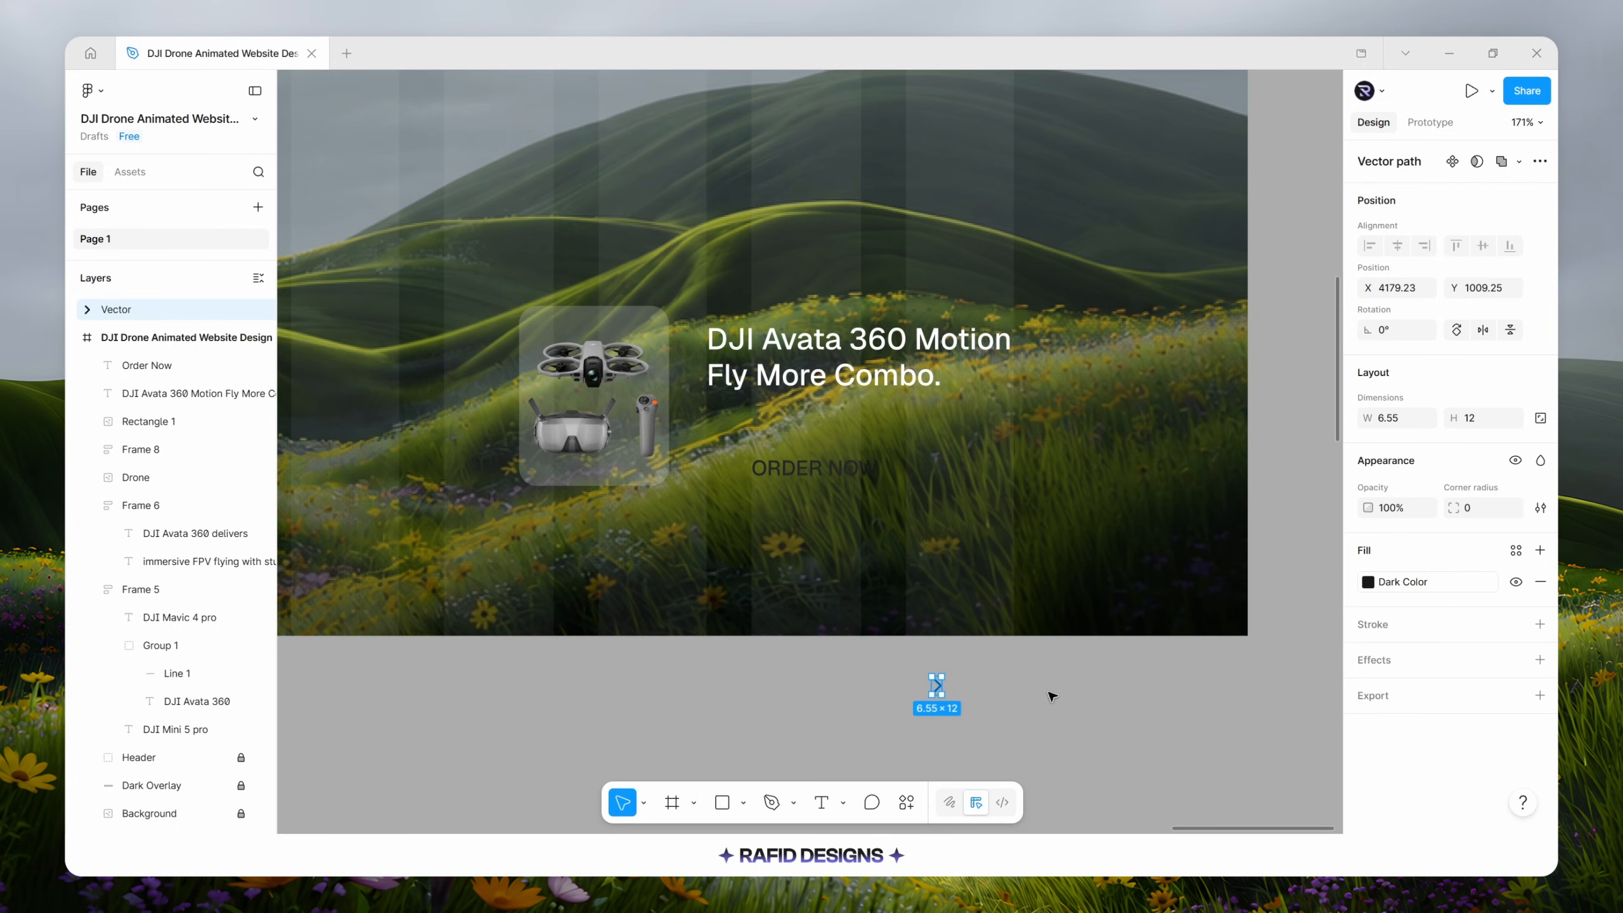
pyautogui.press('Escape')
# Place the caret just right of the "Order Now" text and wrap both in an auto layout with a gap of 10.
pyautogui.moveTo(935, 683); pyautogui.dragTo(918, 473)
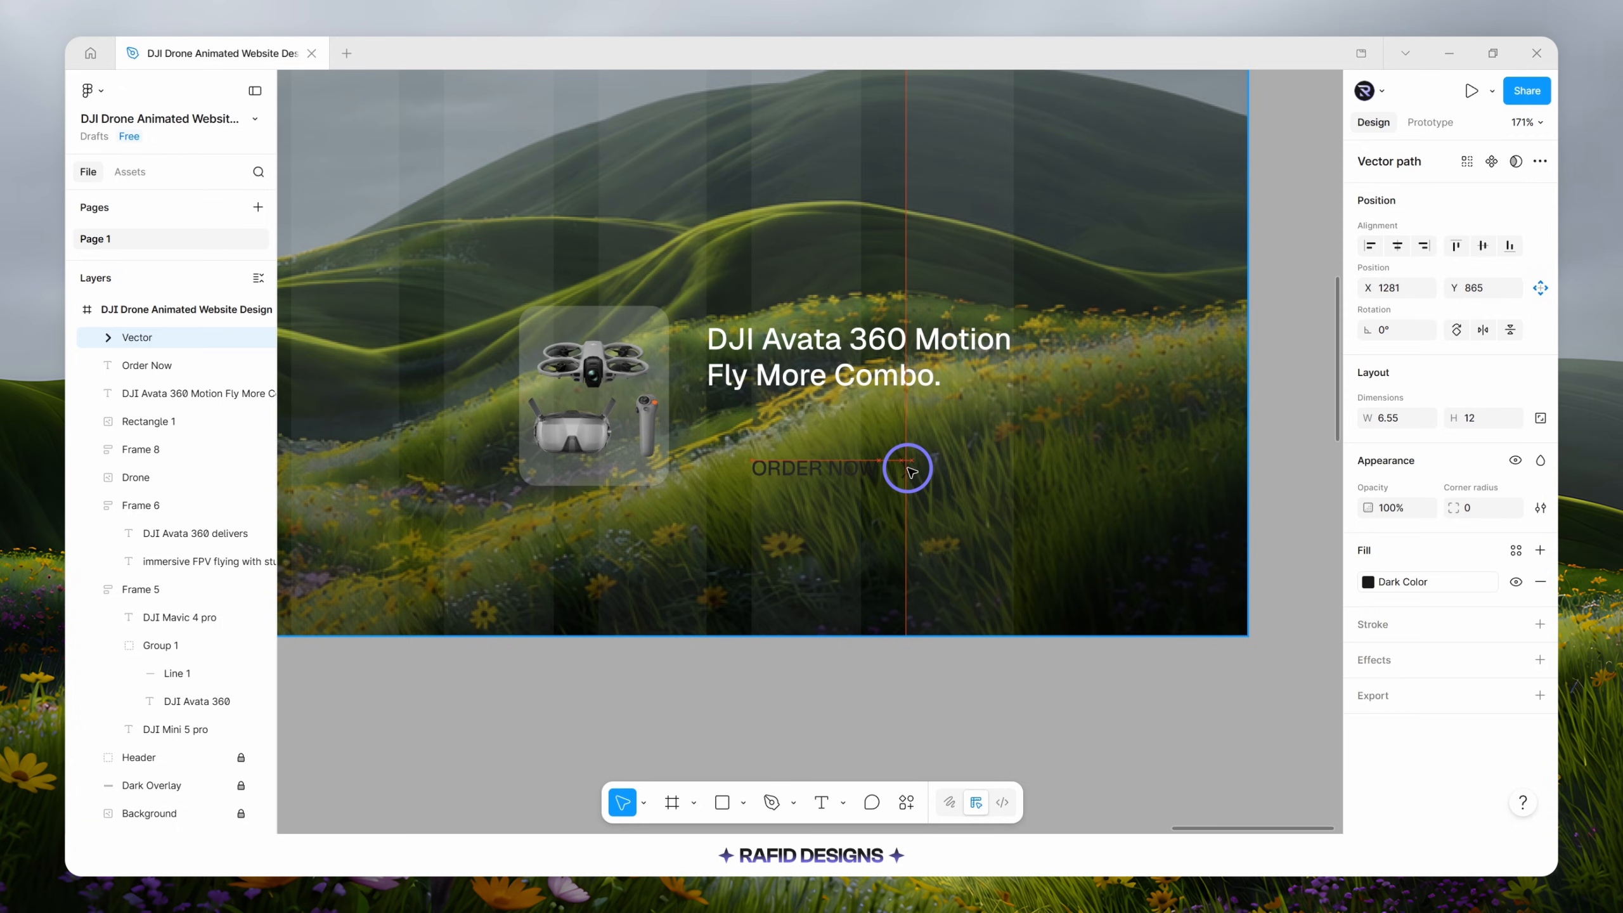
pyautogui.keyDown('shift'); pyautogui.click(830, 468); pyautogui.keyUp('shift')
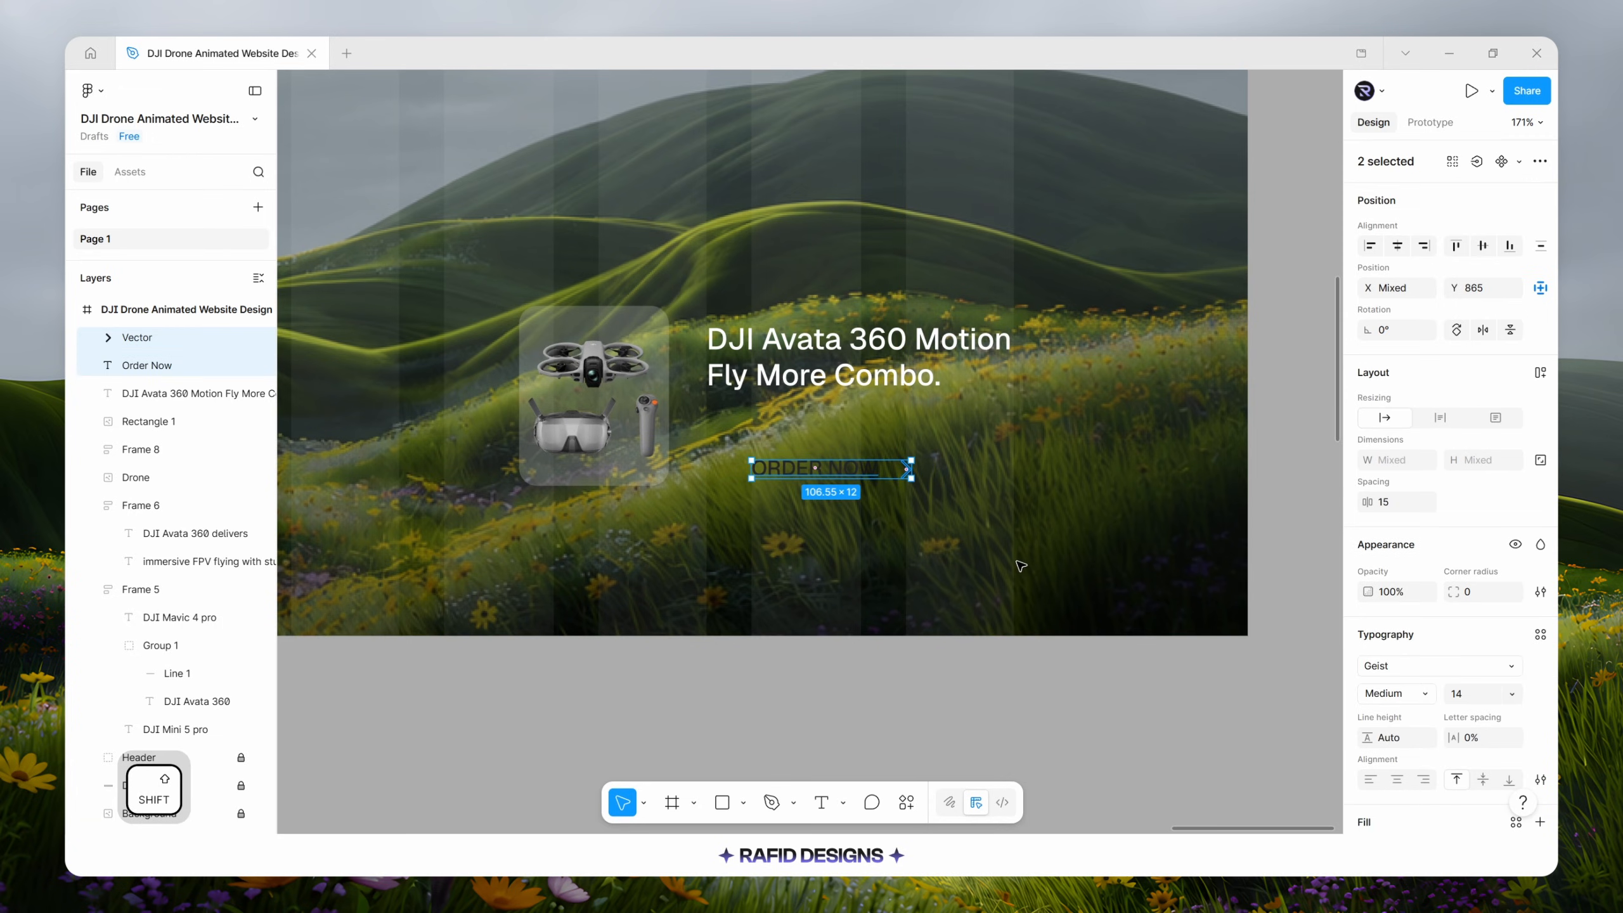
pyautogui.hotkey('shift', 'a')
pyautogui.click(1469, 504)
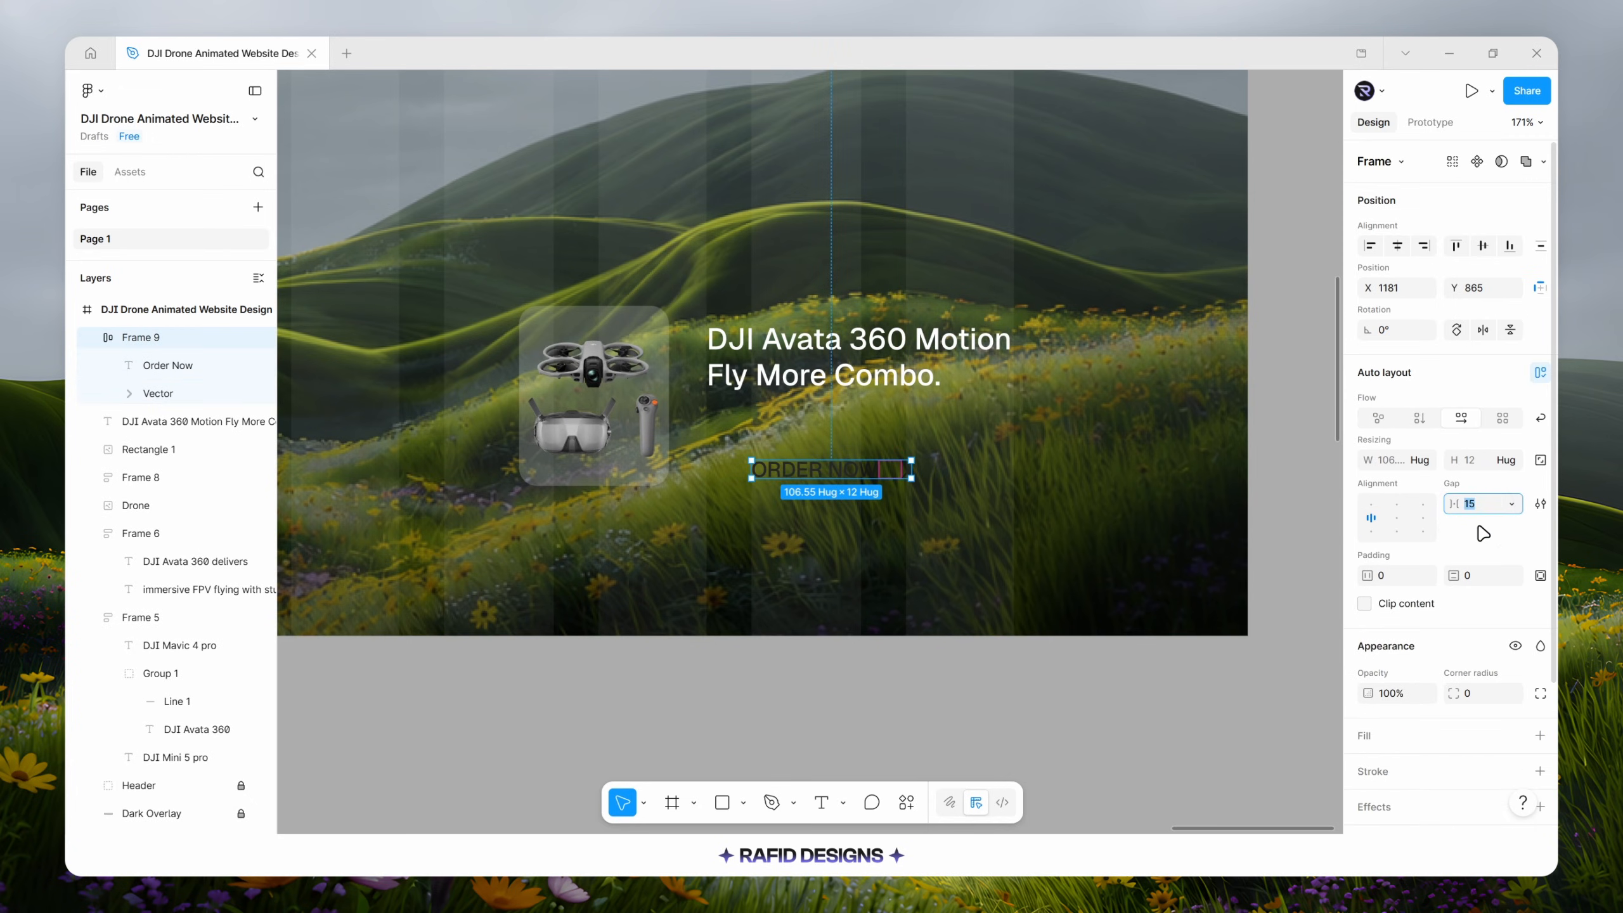
pyautogui.press('Return')
# Fill the "Order Now" auto layout frame with the White Color variable.
pyautogui.scroll(-1, 1463, 543)
pyautogui.click(1370, 650)
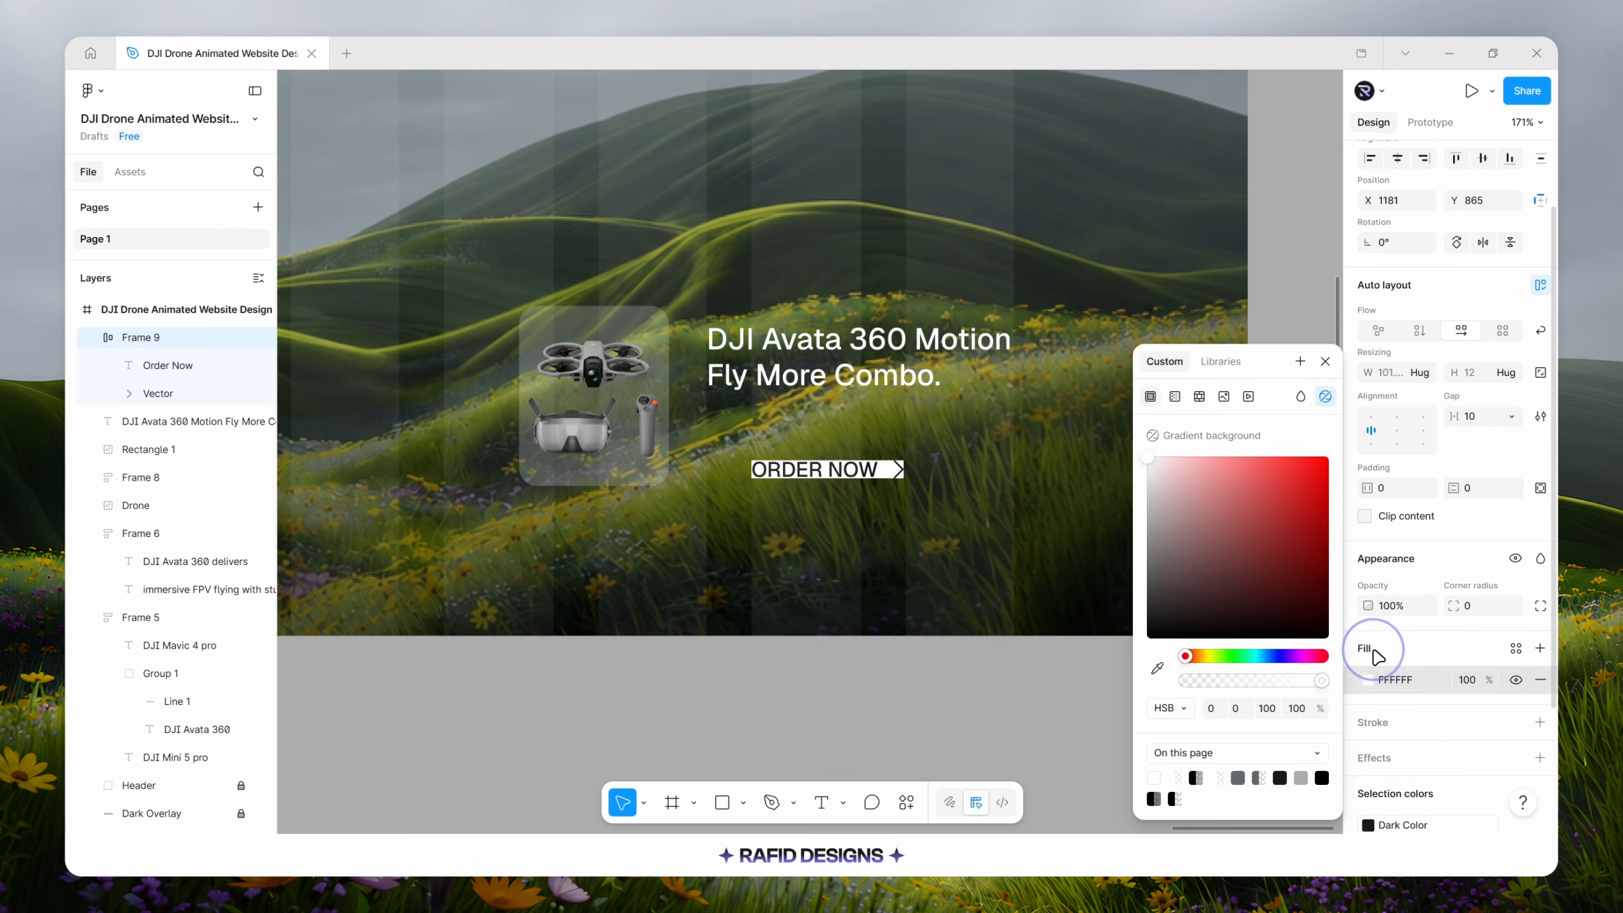
pyautogui.click(1220, 361)
pyautogui.click(1226, 473)
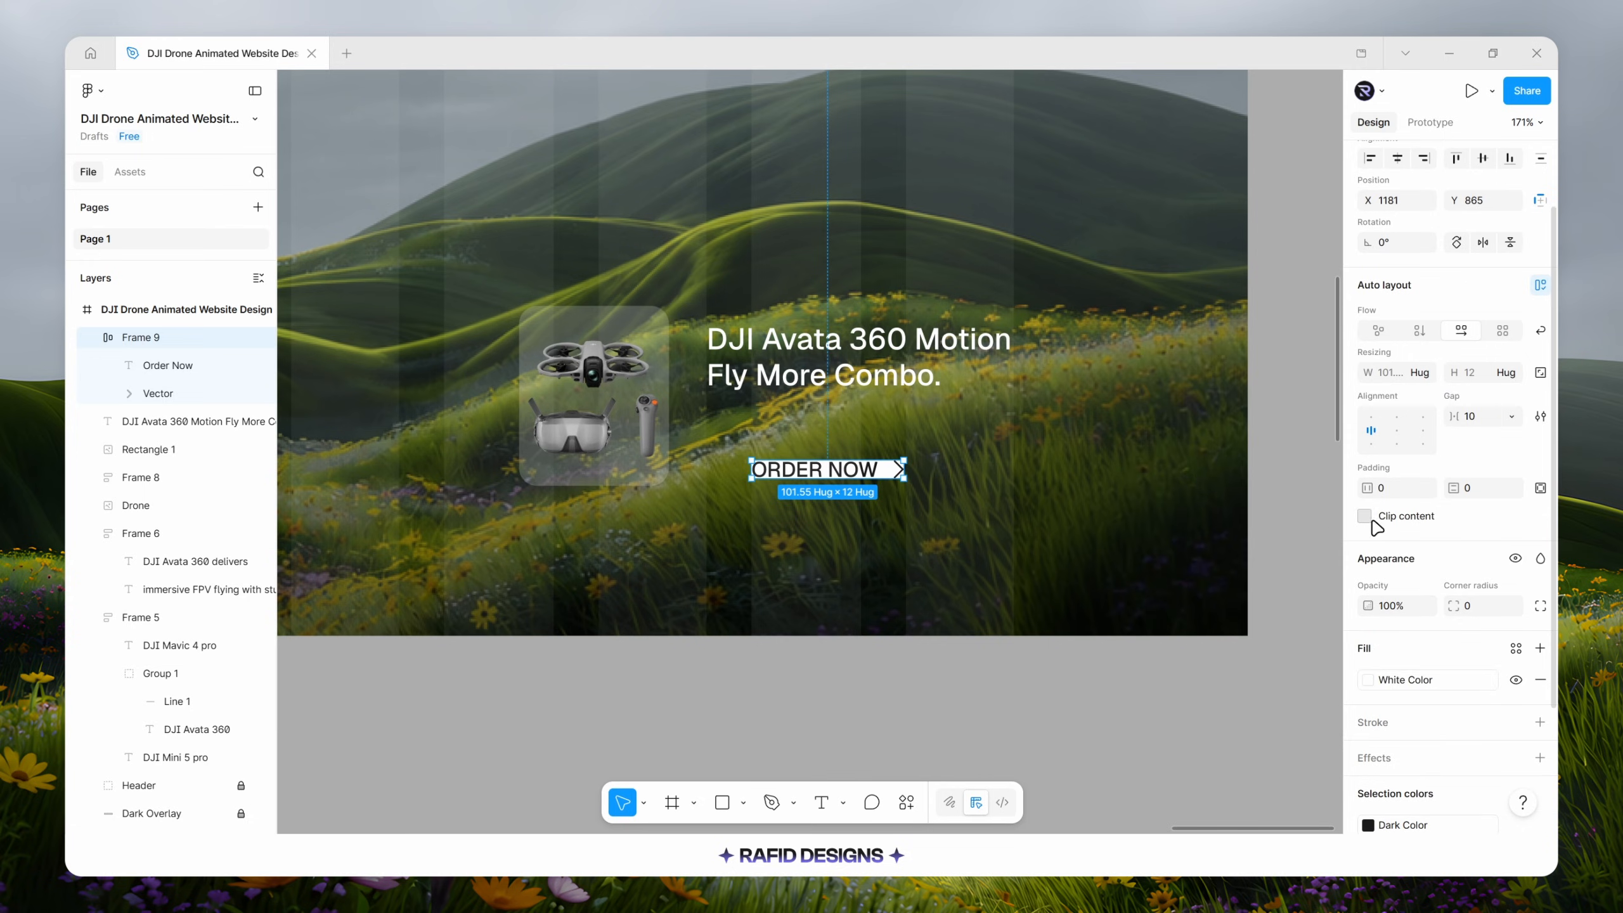
# Set the "Order Now" button's padding to 16 horizontally and 10 vertically.
pyautogui.click(1392, 499)
pyautogui.press('Return')
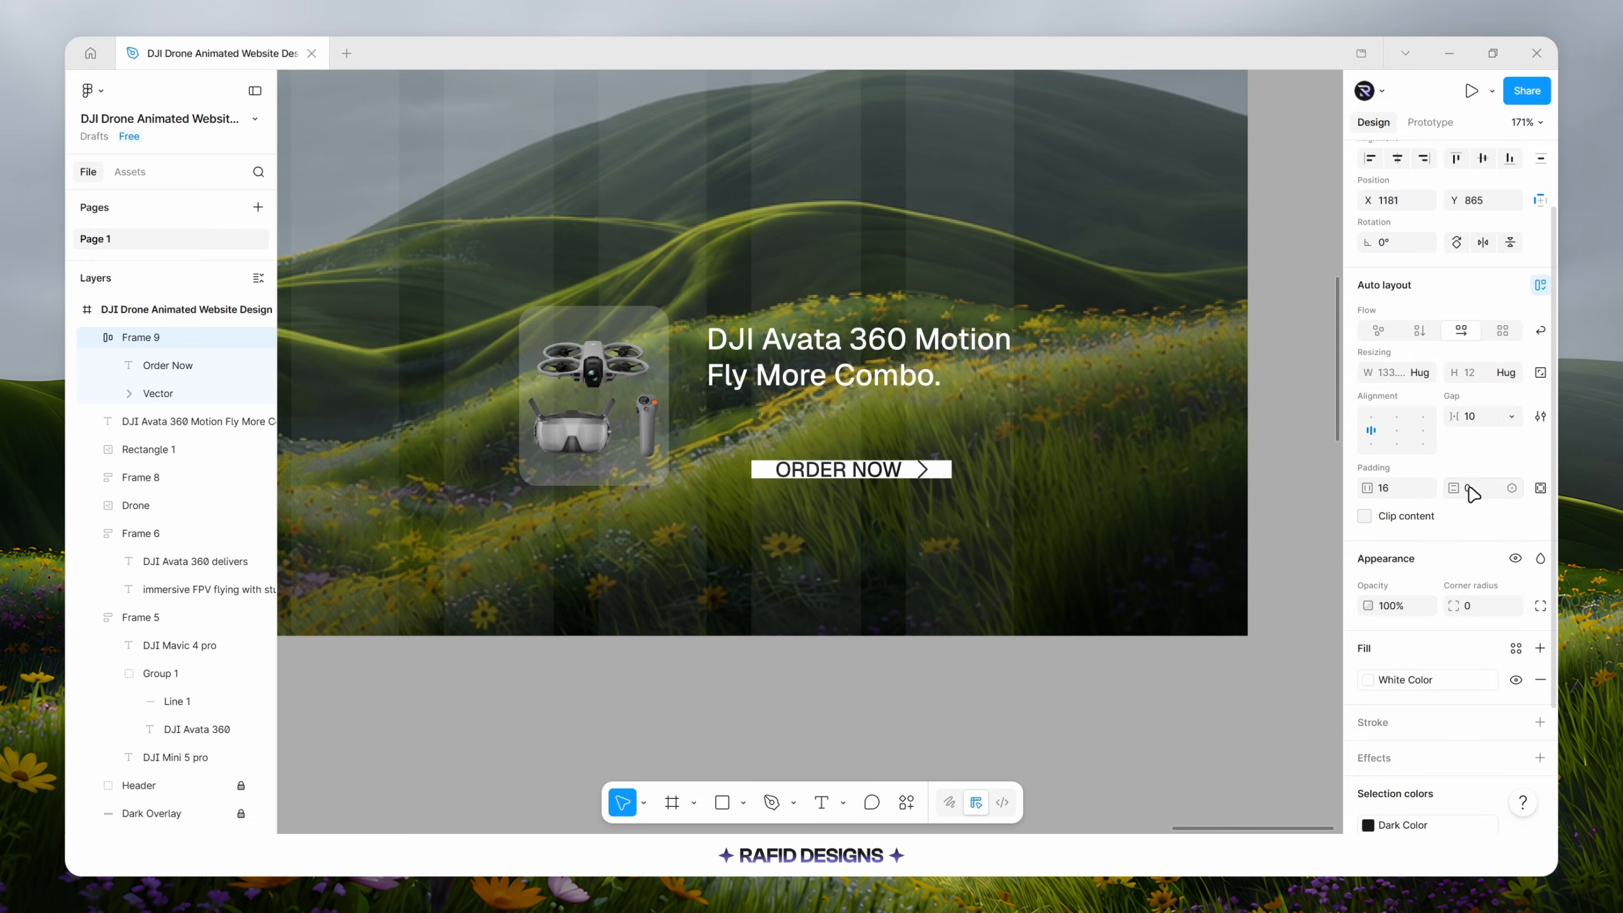
pyautogui.click(1474, 487)
pyautogui.write('10')
pyautogui.press('Return')
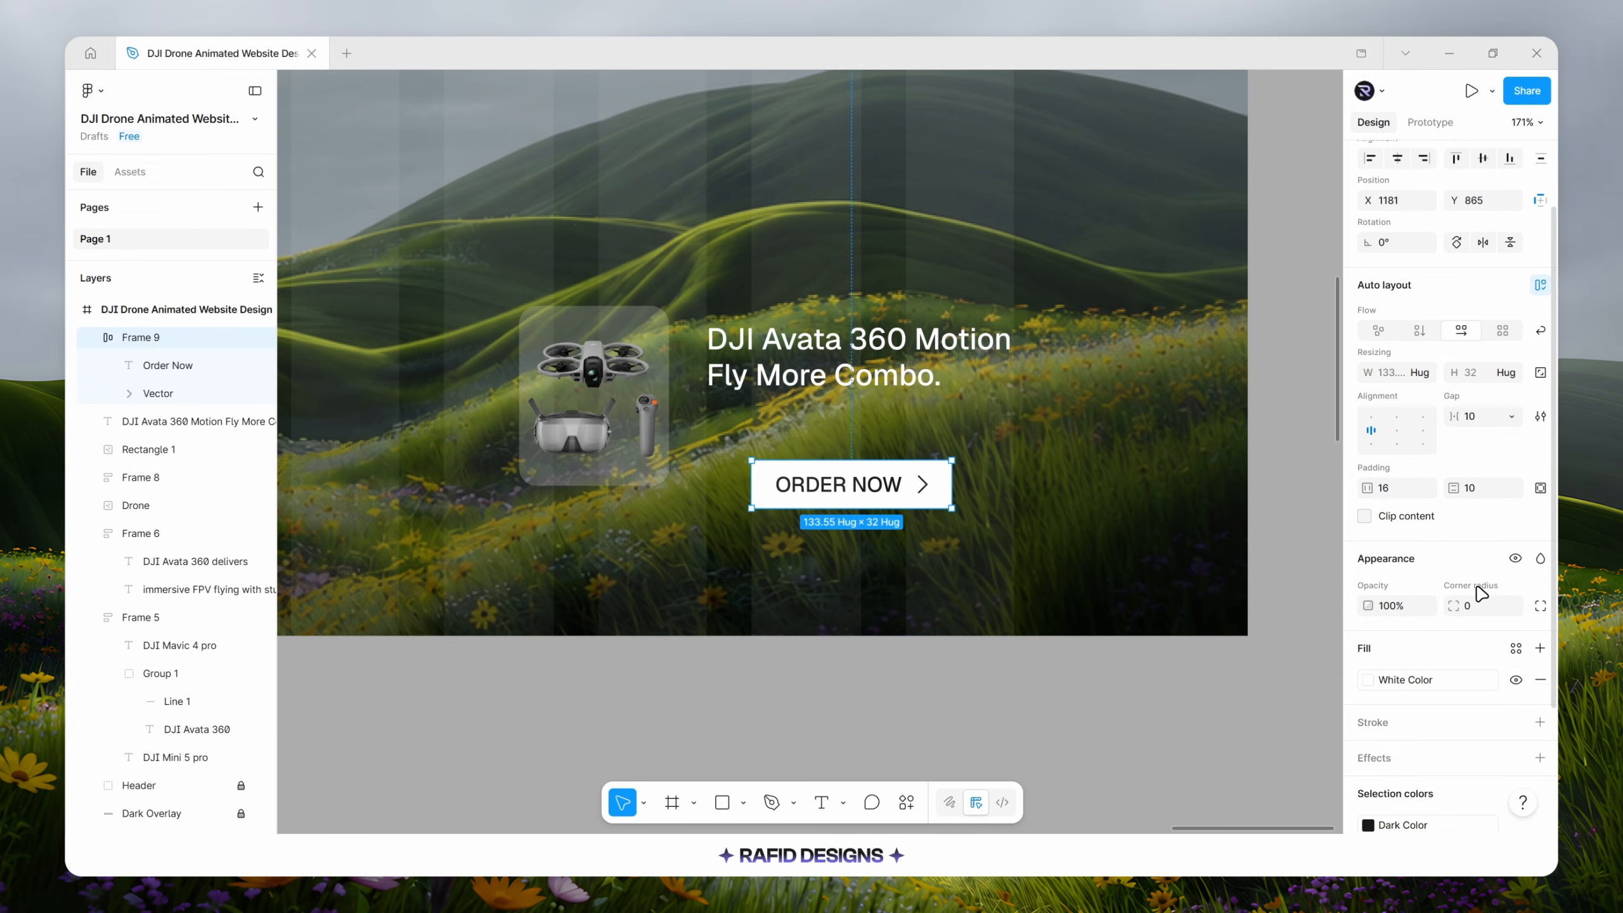
# Round the "Order Now" button's corners with a radius of 8.
pyautogui.click(1477, 610)
pyautogui.write('8')
pyautogui.press('Return')
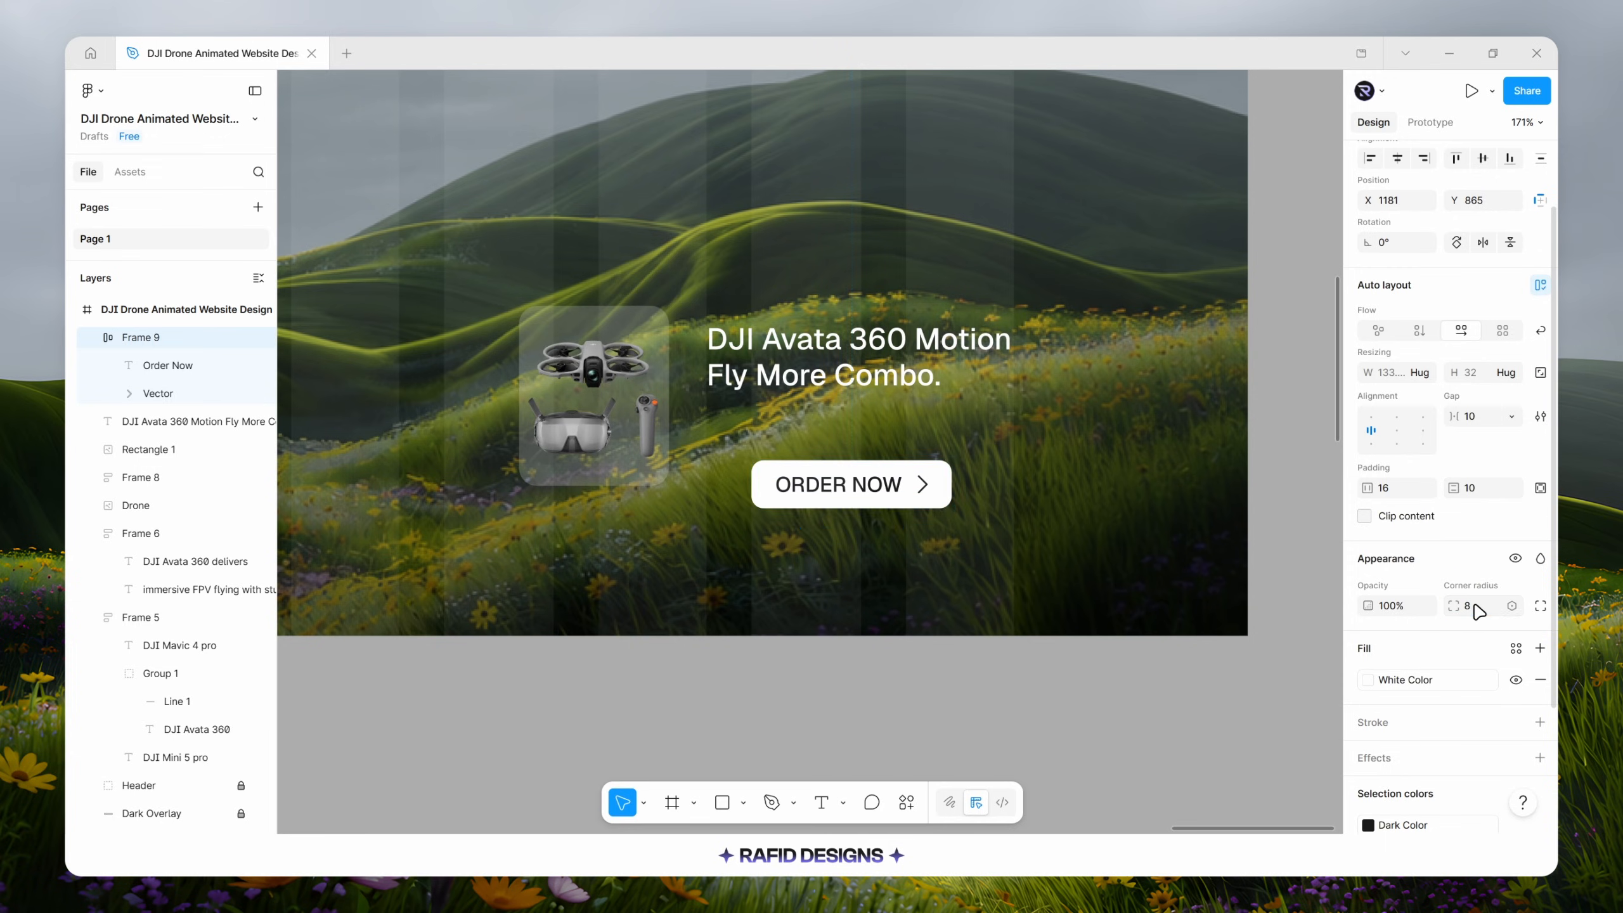
# Left-align the button under the combo title and stack both in a vertical auto layout with a gap of 16.
pyautogui.moveTo(853, 483); pyautogui.dragTo(810, 435)
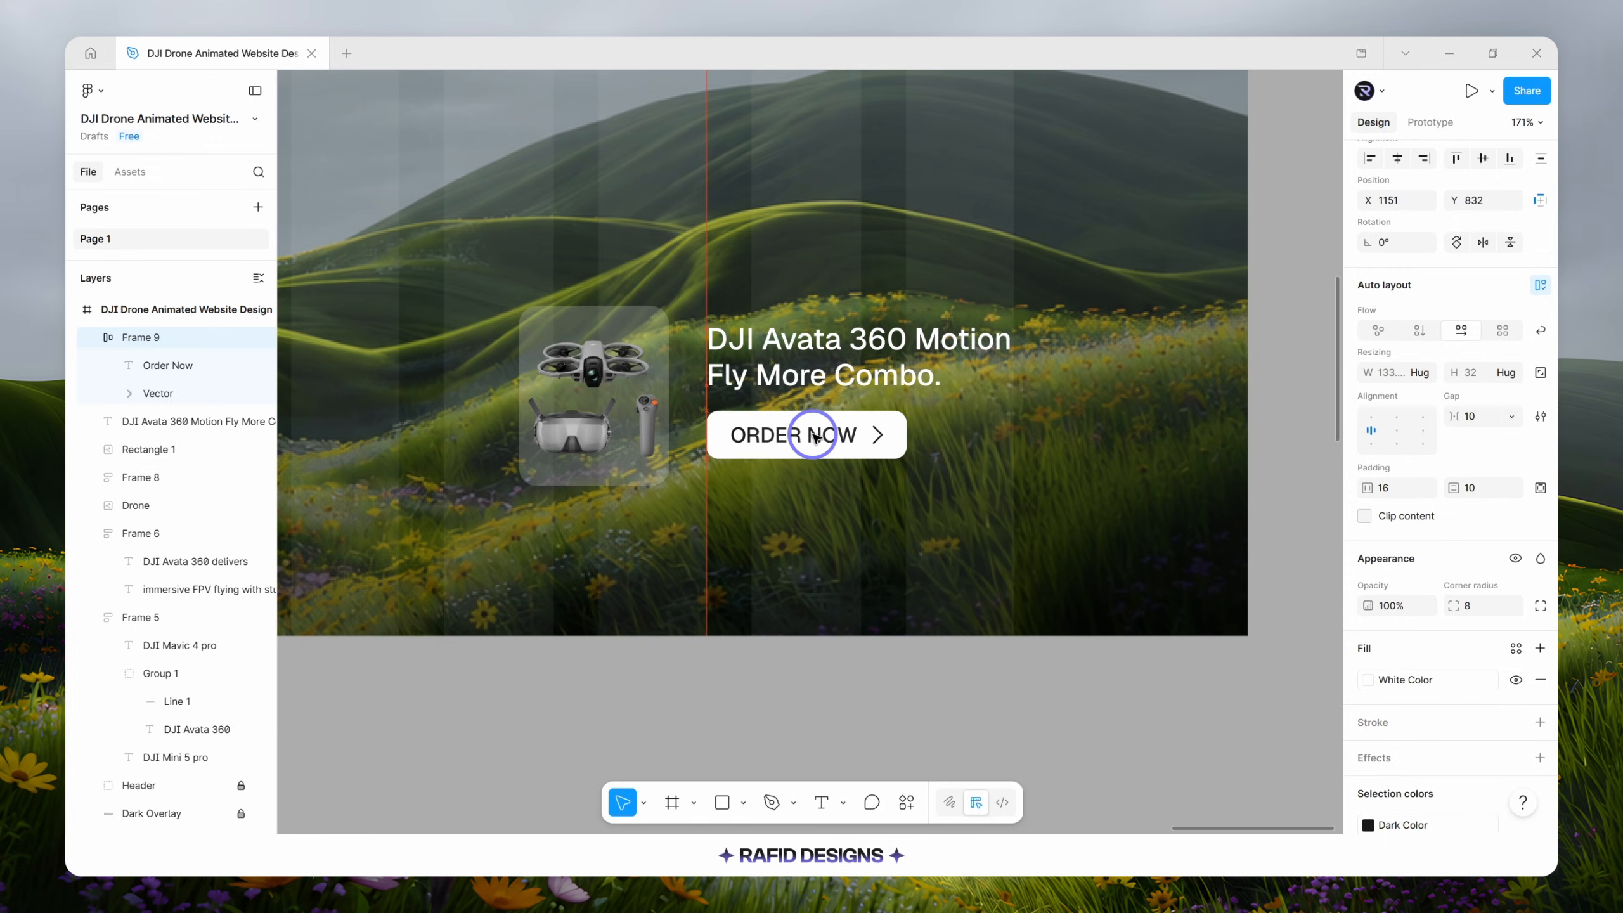
pyautogui.keyDown('shift'); pyautogui.click(863, 357); pyautogui.keyUp('shift')
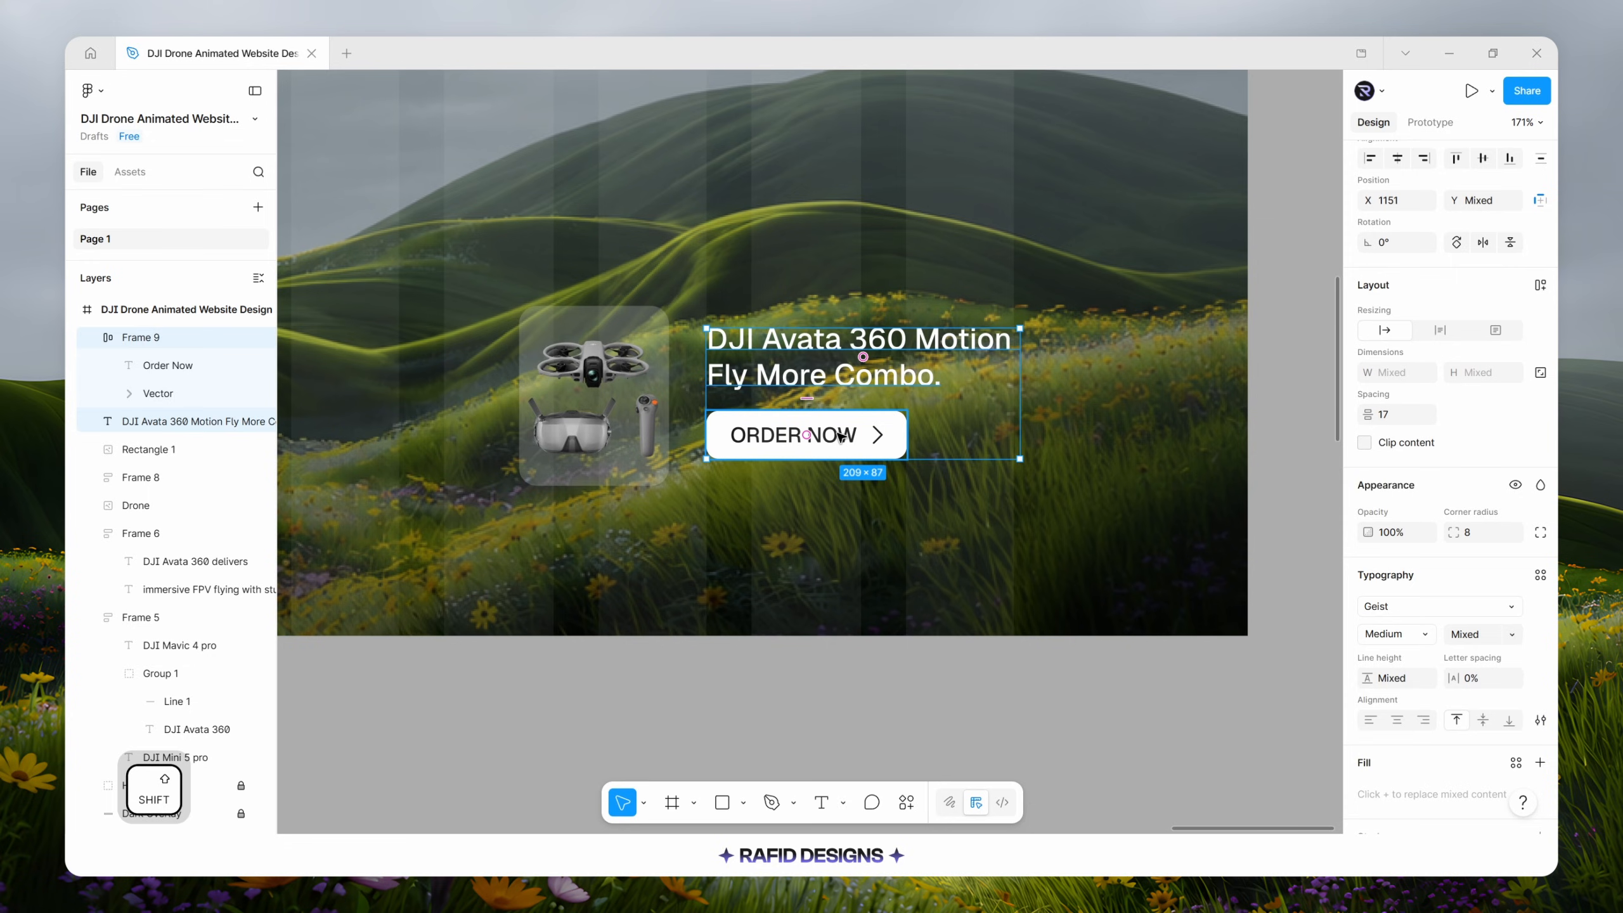
pyautogui.hotkey('shift', 'a')
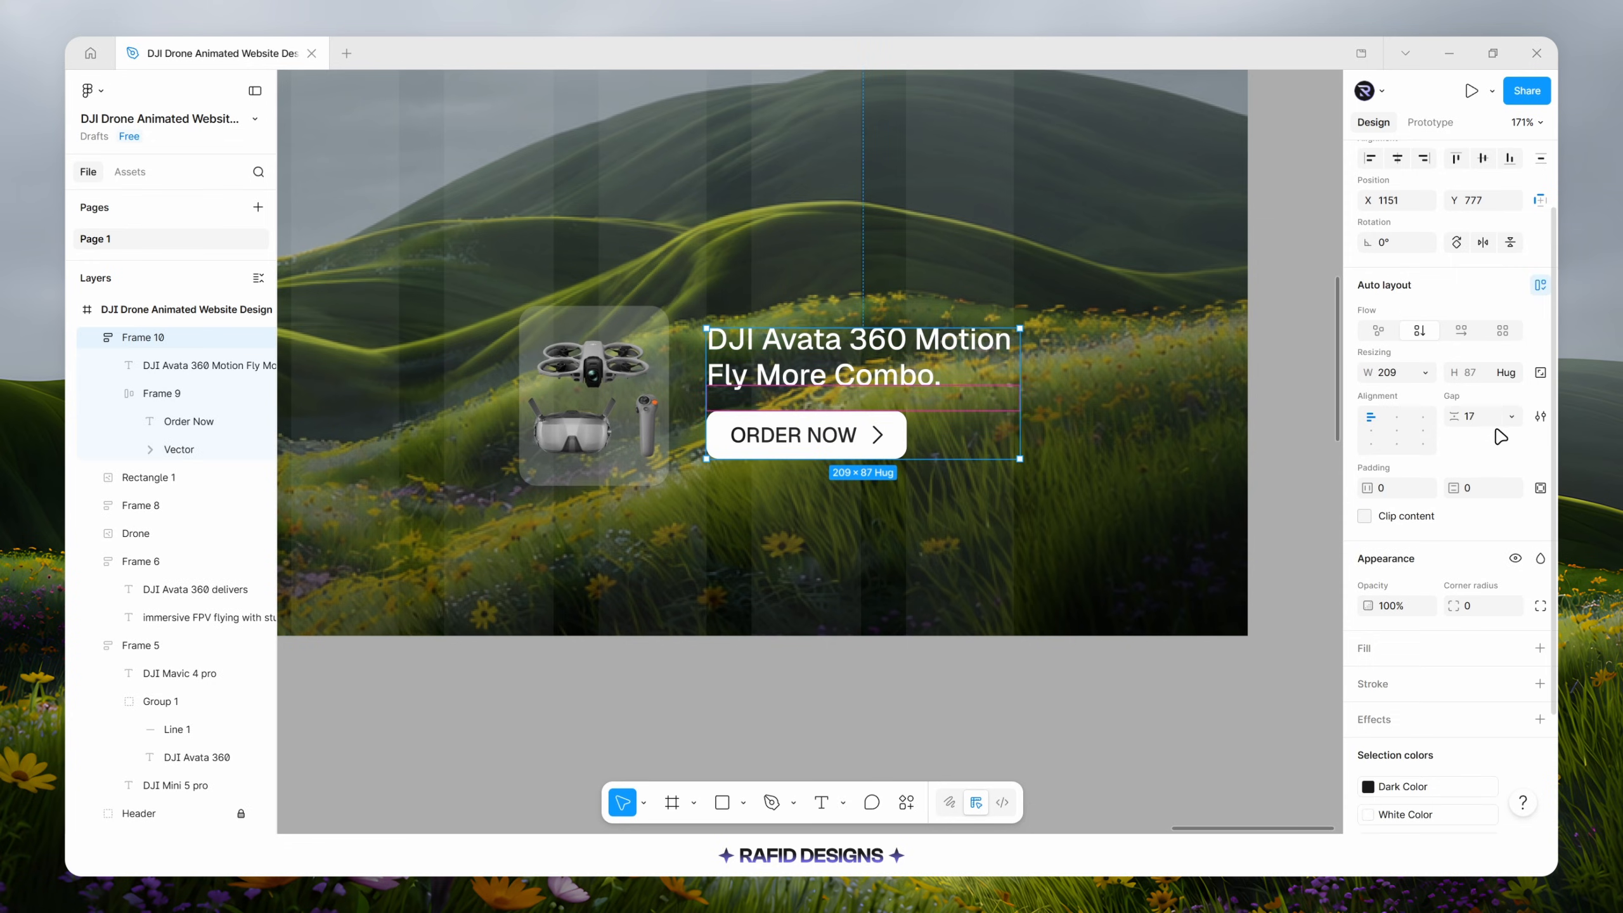
pyautogui.click(1482, 421)
pyautogui.press('Down')
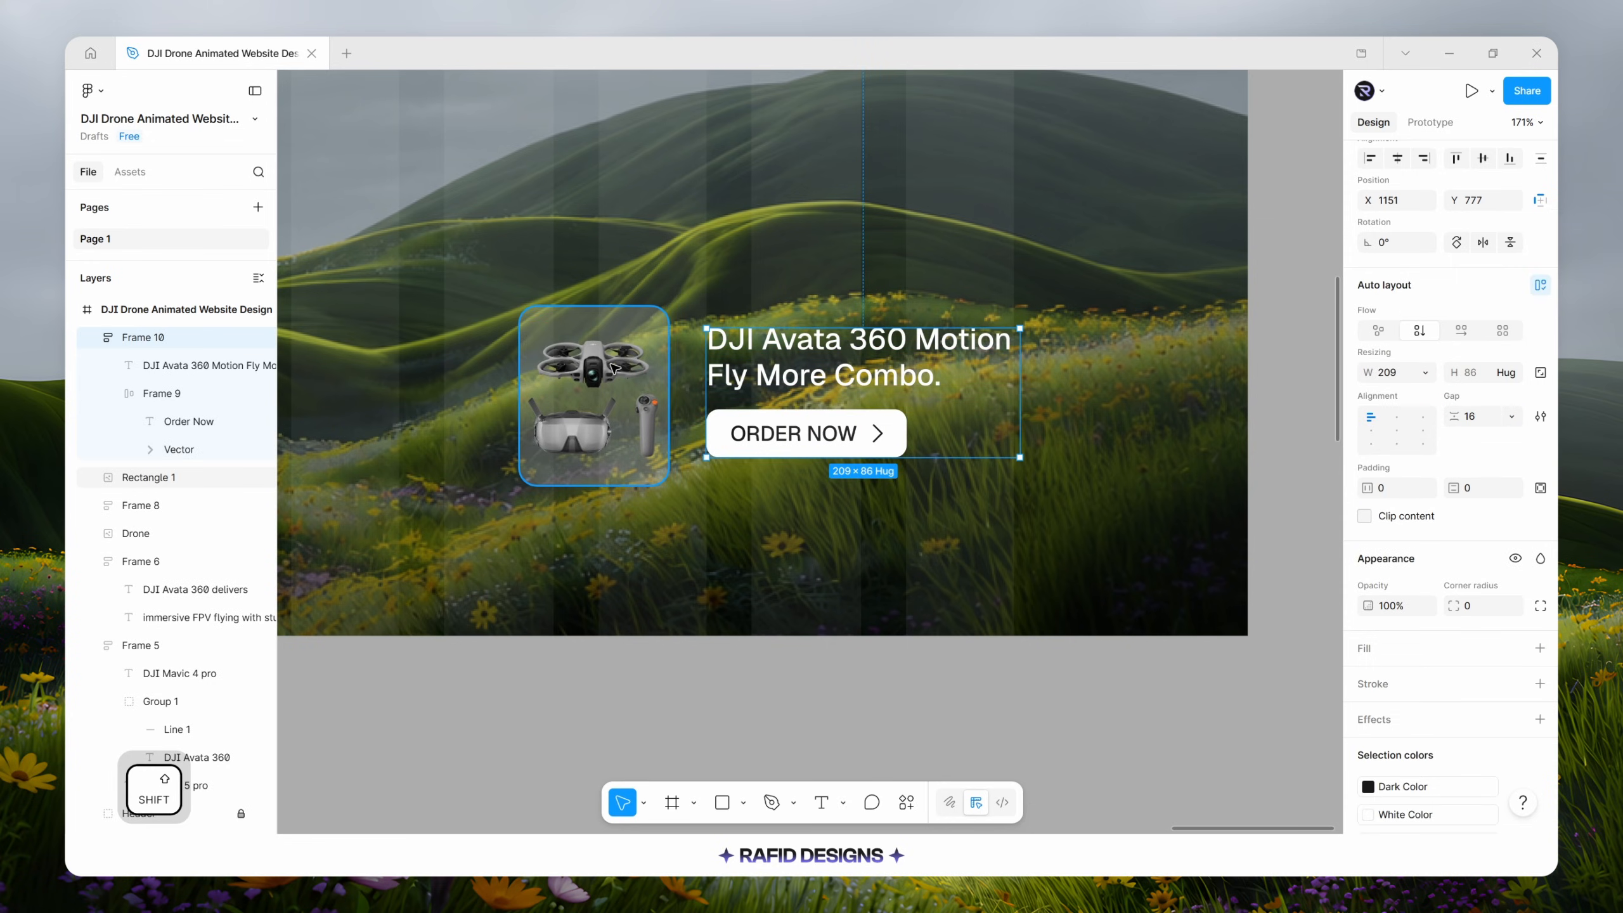
# Combine the image card and the title-and-button stack in a horizontal auto layout with a gap of 20.
pyautogui.keyDown('shift'); pyautogui.click(613, 367); pyautogui.keyUp('shift')
pyautogui.hotkey('shift', 'a')
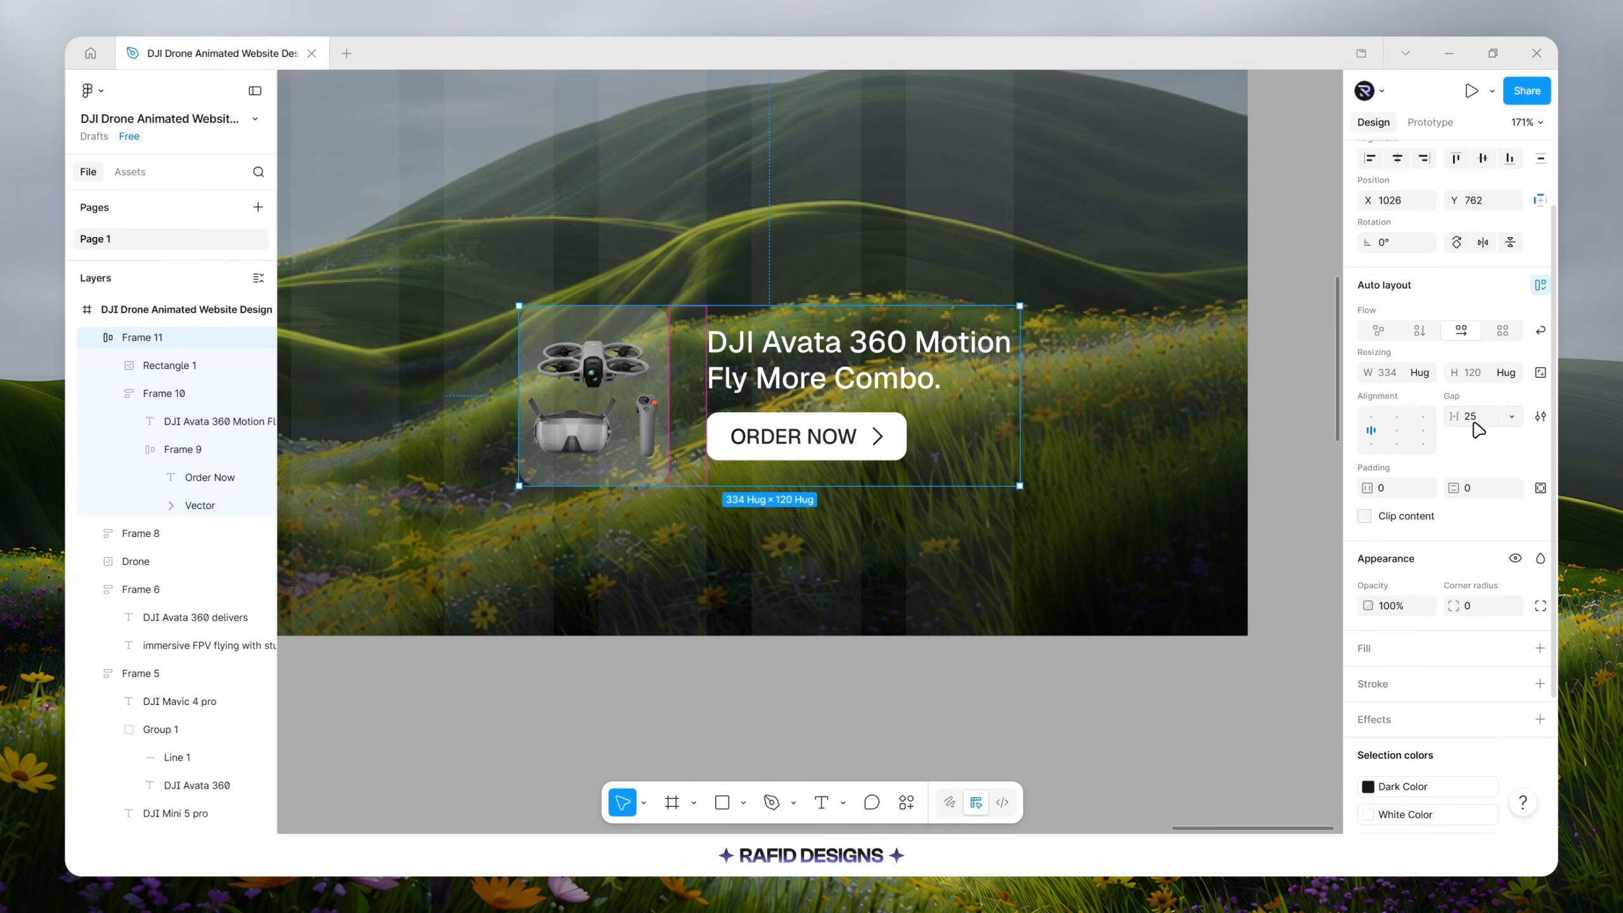
pyautogui.press('Return')
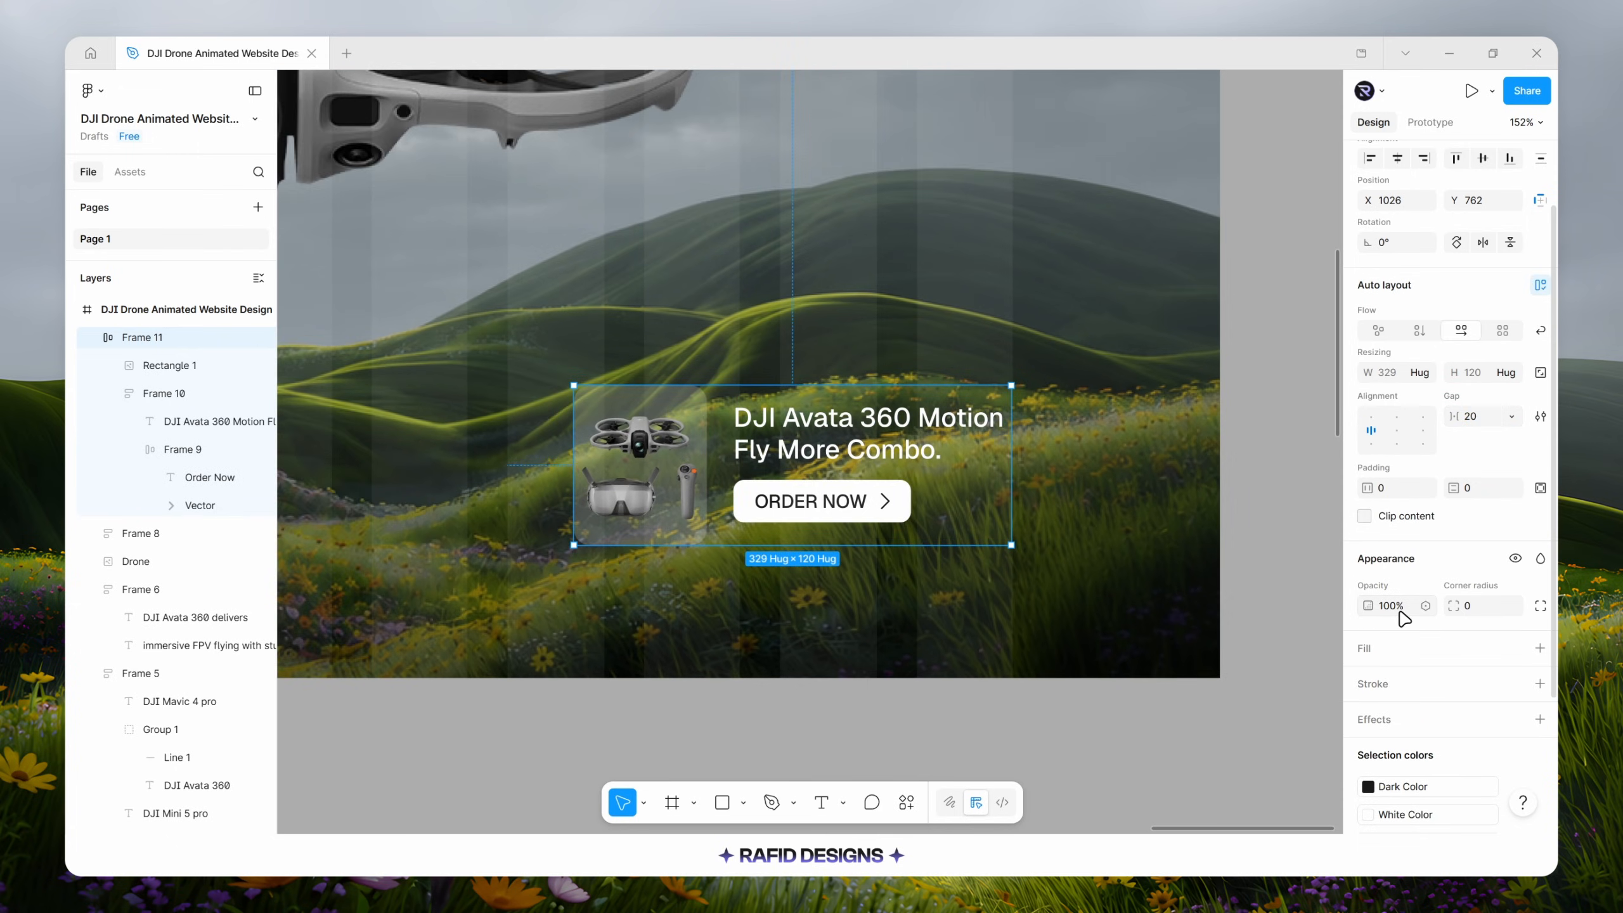
# Give the combo card frame an FFFFFF fill at 20% opacity.
pyautogui.scroll(-1, 1398, 610)
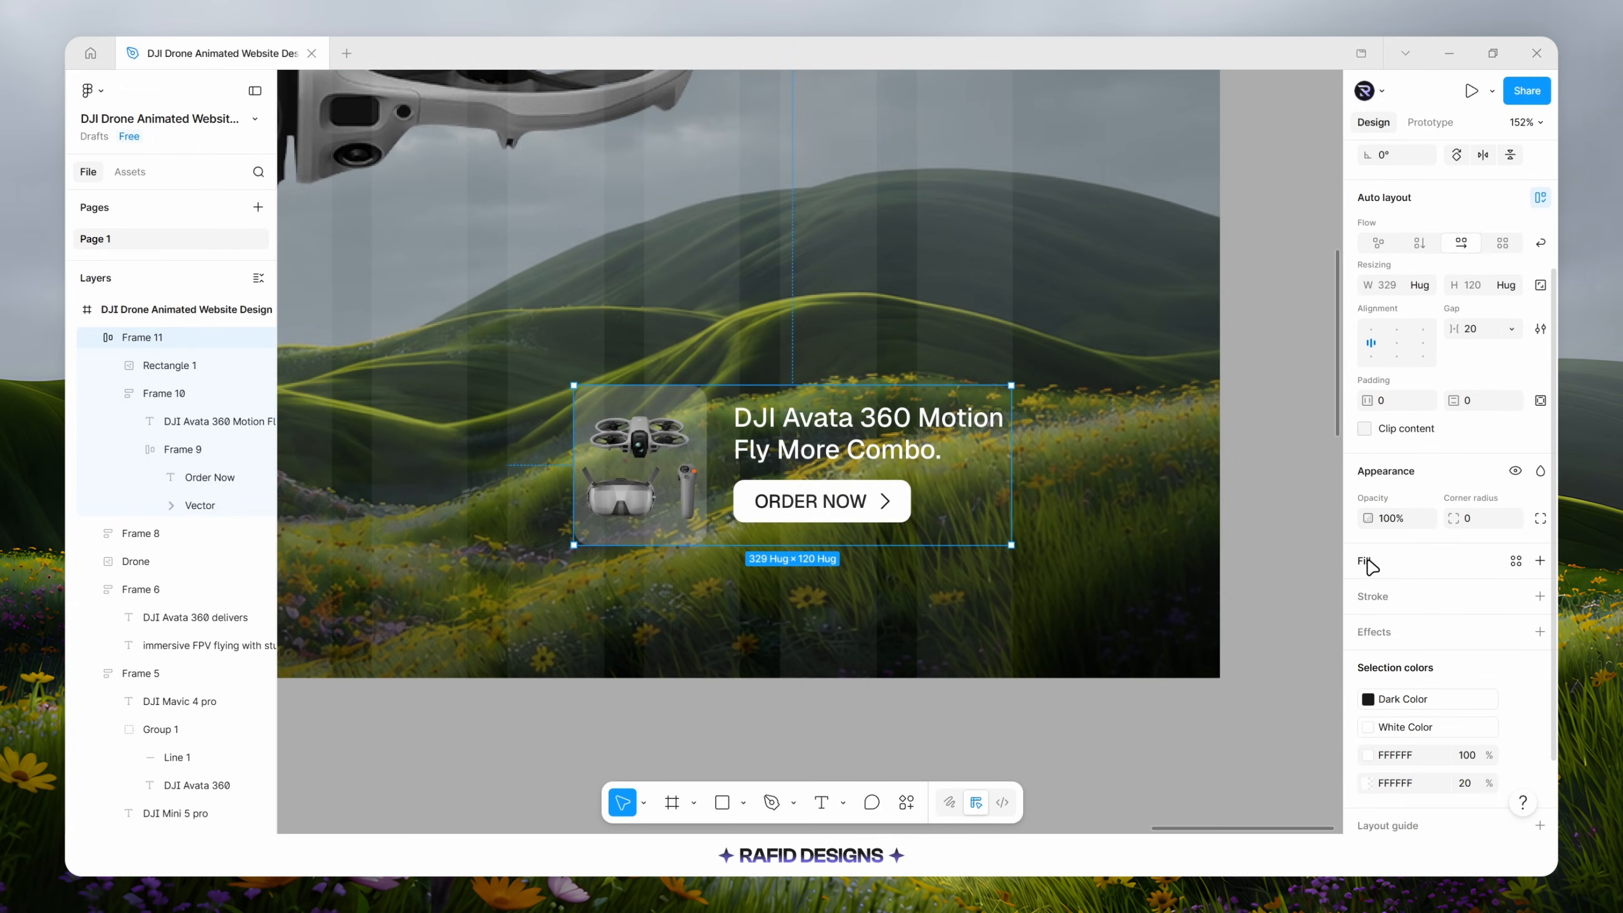
pyautogui.click(1371, 565)
pyautogui.press('Escape')
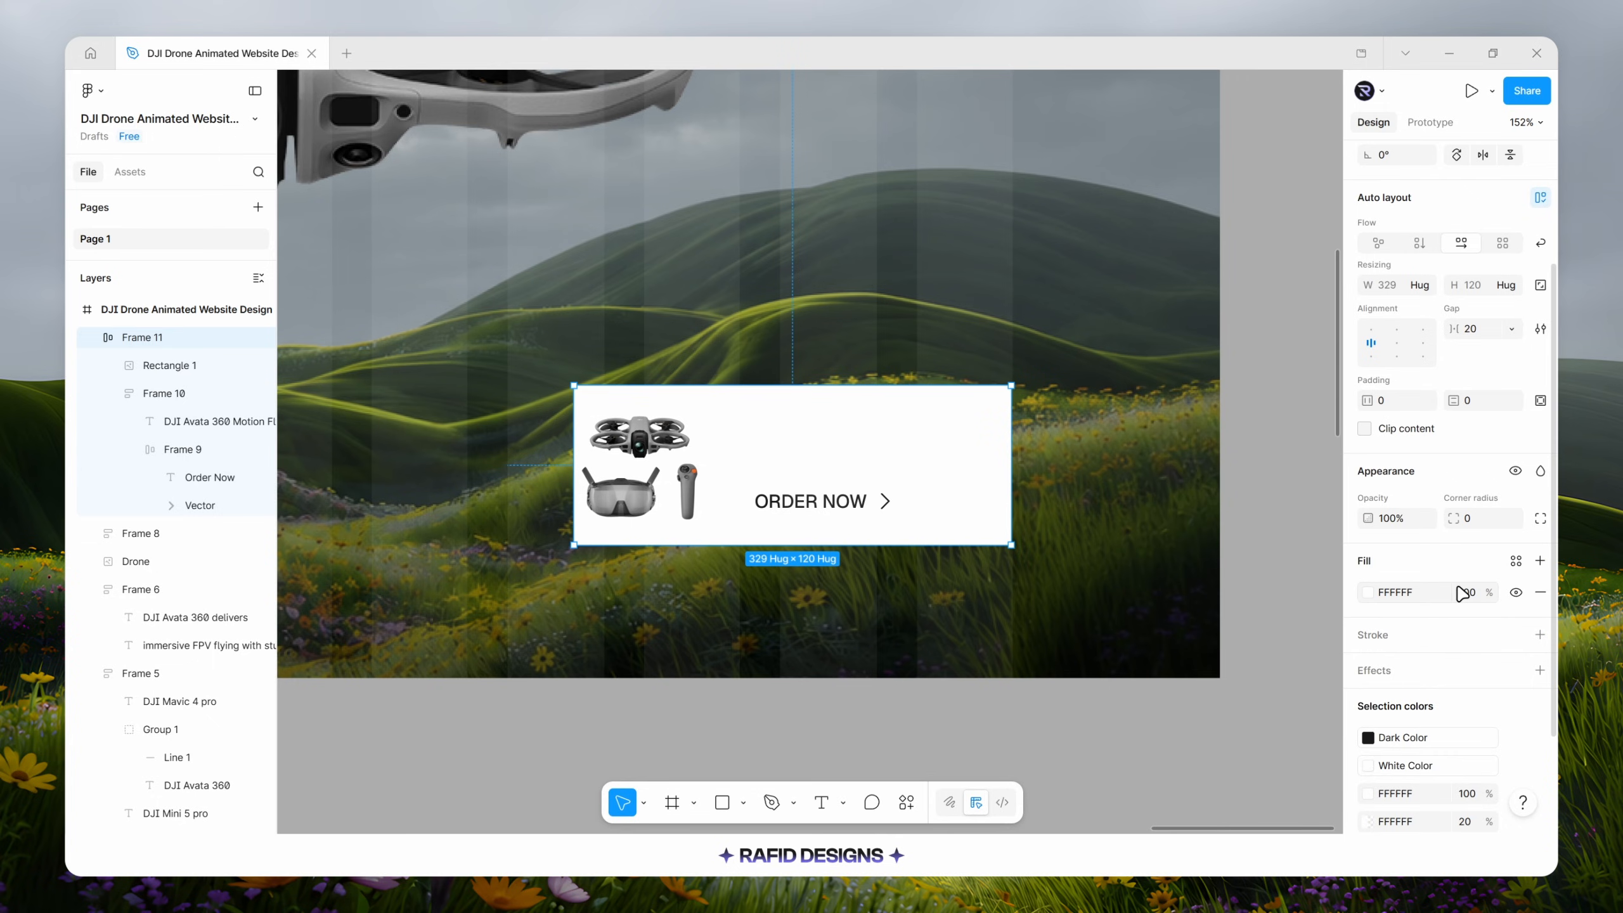
pyautogui.click(1466, 594)
pyautogui.press('Return')
# Add a Background blur effect to the combo card frame.
pyautogui.scroll(-1, 1451, 589)
pyautogui.click(1380, 584)
pyautogui.click(1201, 600)
pyautogui.click(1208, 639)
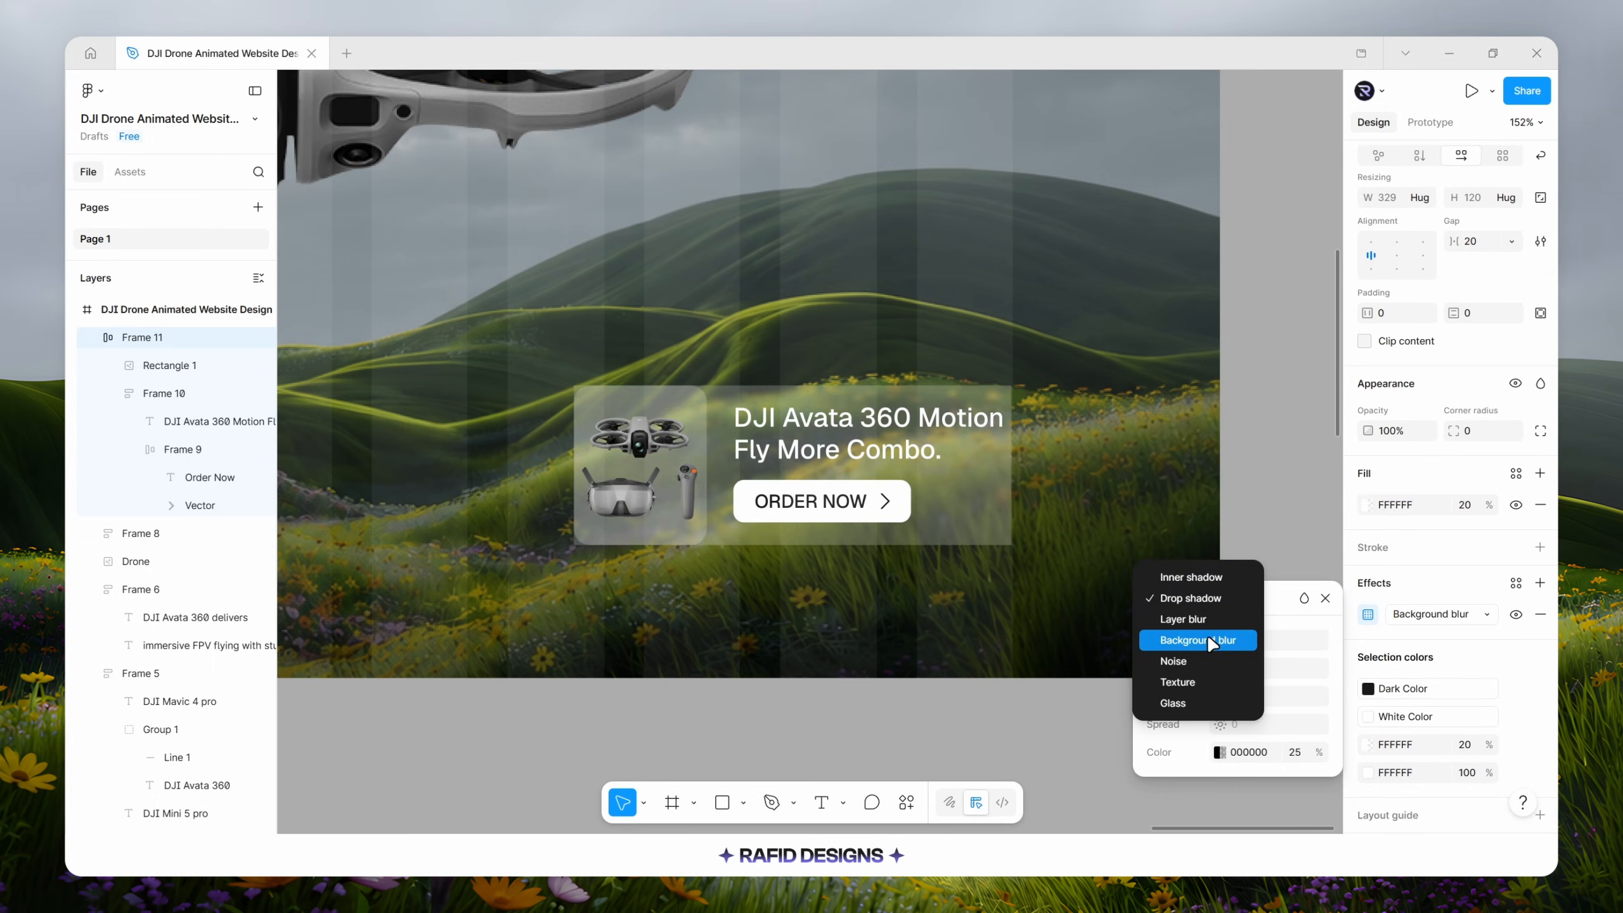
# Give the combo card frame individual padding values, with 10 on the left side and 10 at the top.
pyautogui.click(1324, 591)
pyautogui.scroll(1, 1443, 519)
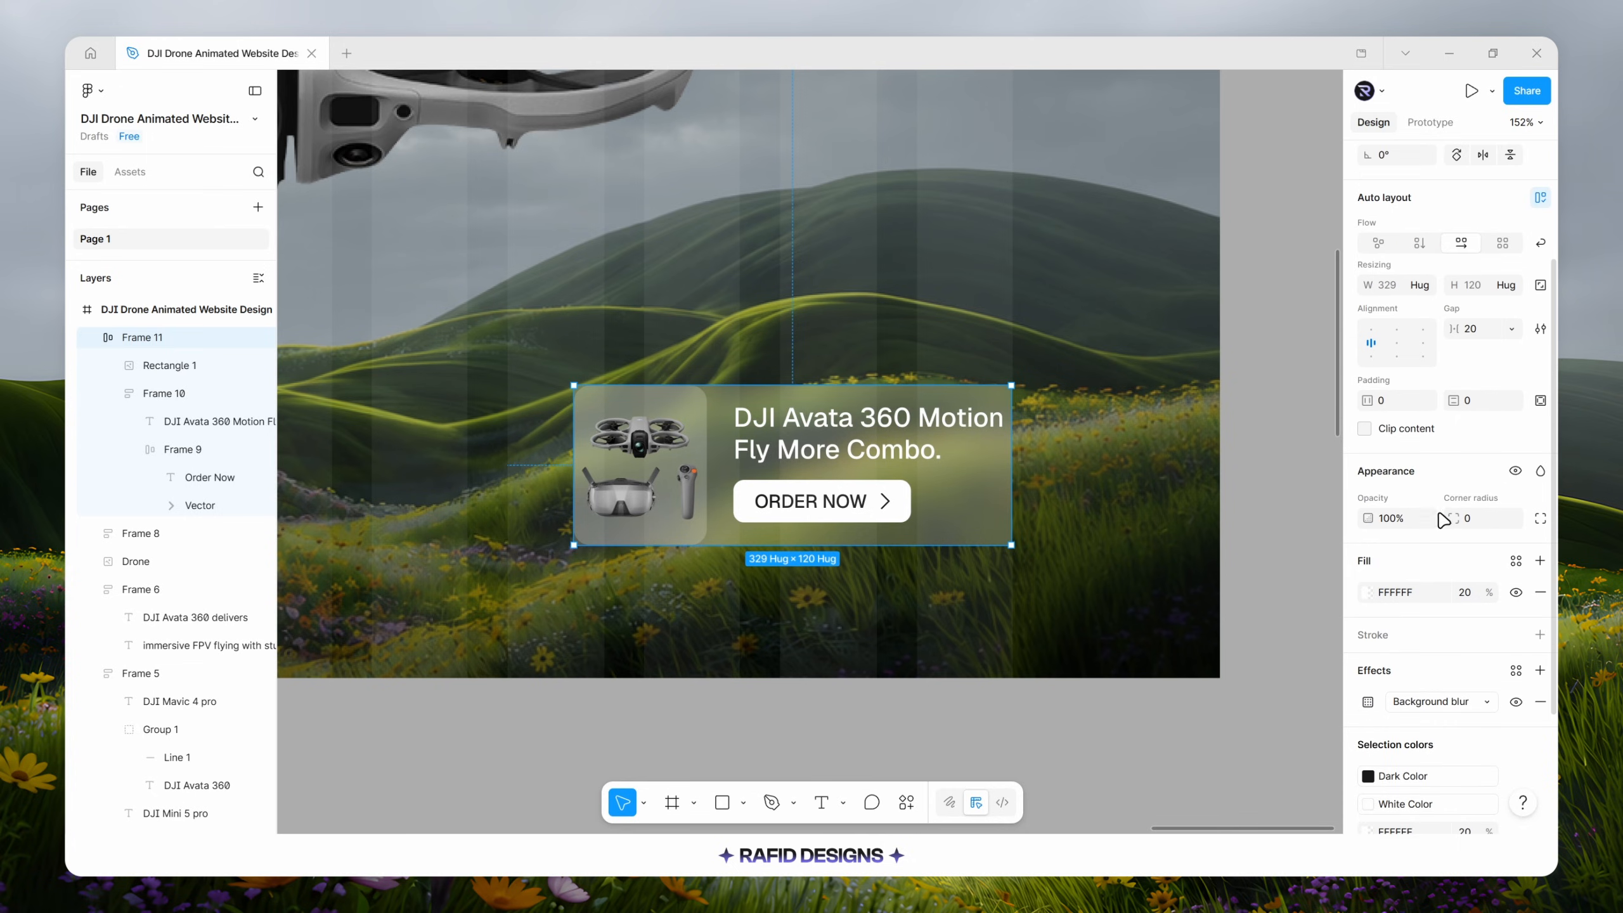
pyautogui.click(1540, 400)
pyautogui.click(1397, 401)
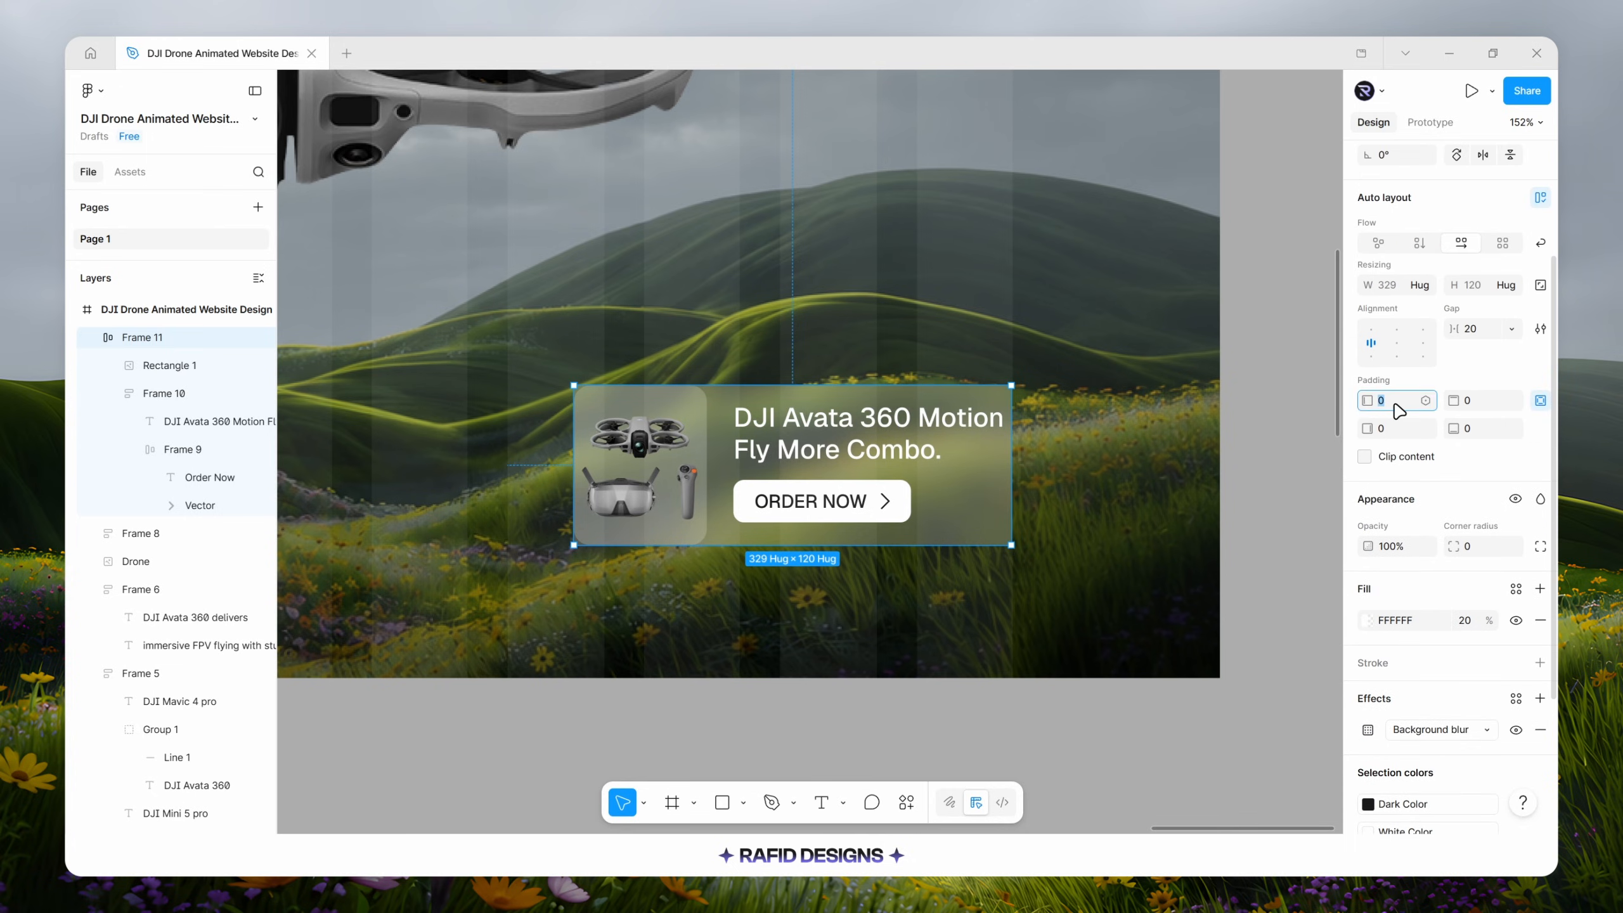
pyautogui.write('10')
pyautogui.press('Return')
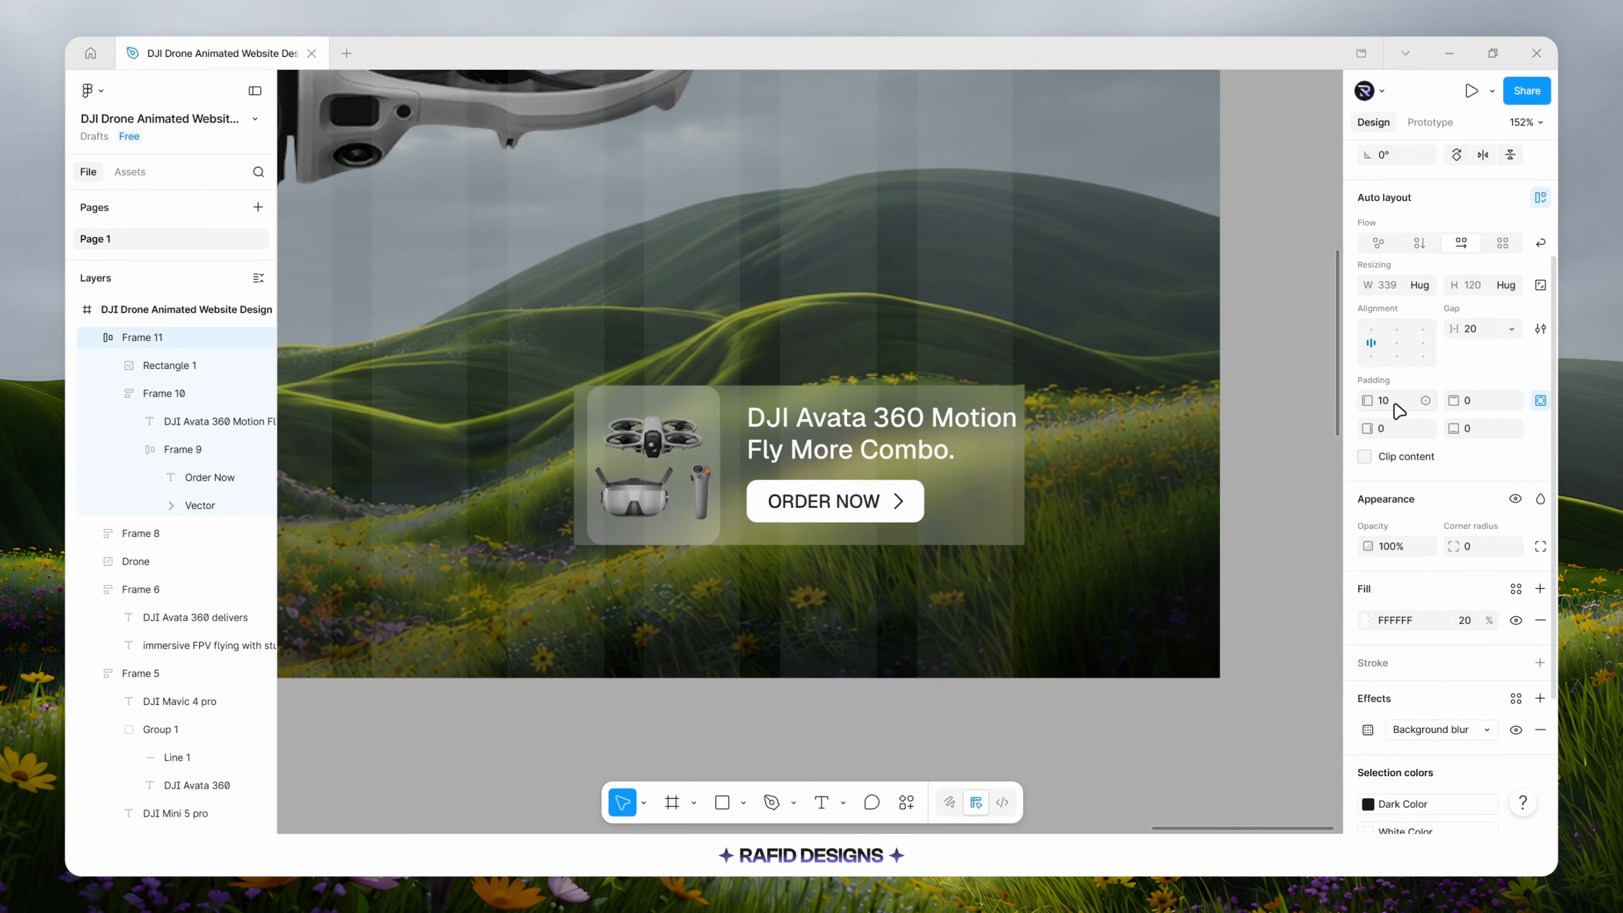
pyautogui.click(1488, 402)
pyautogui.write('10')
pyautogui.press('Return')
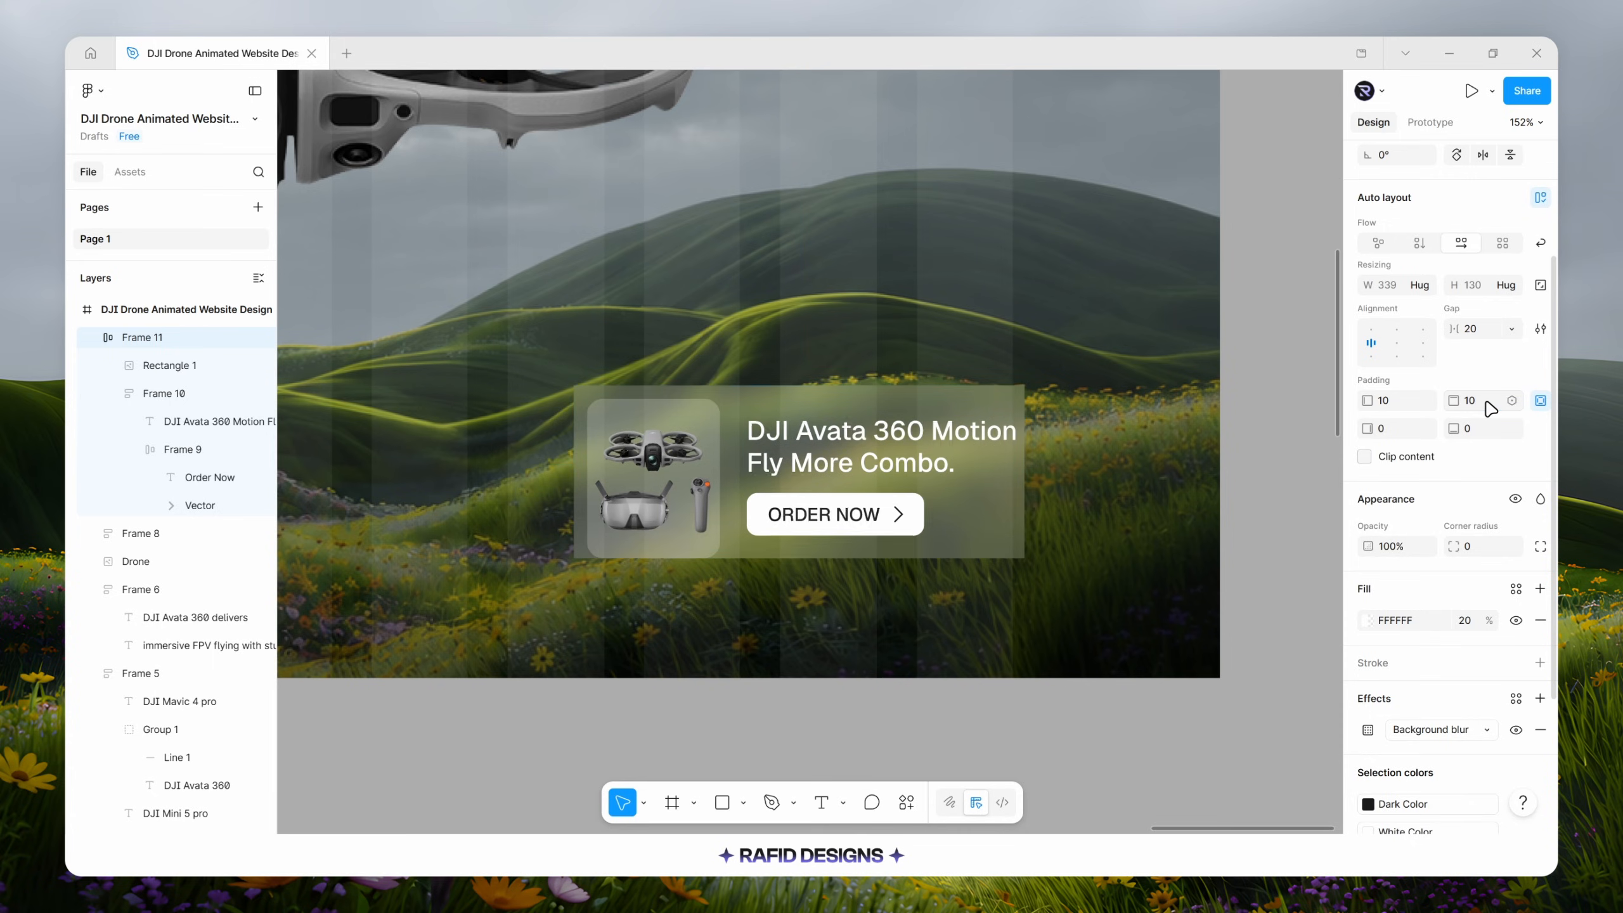
# Set the combo card frame's right padding to 30 and its bottom padding to 10.
pyautogui.click(1397, 430)
pyautogui.write('3')
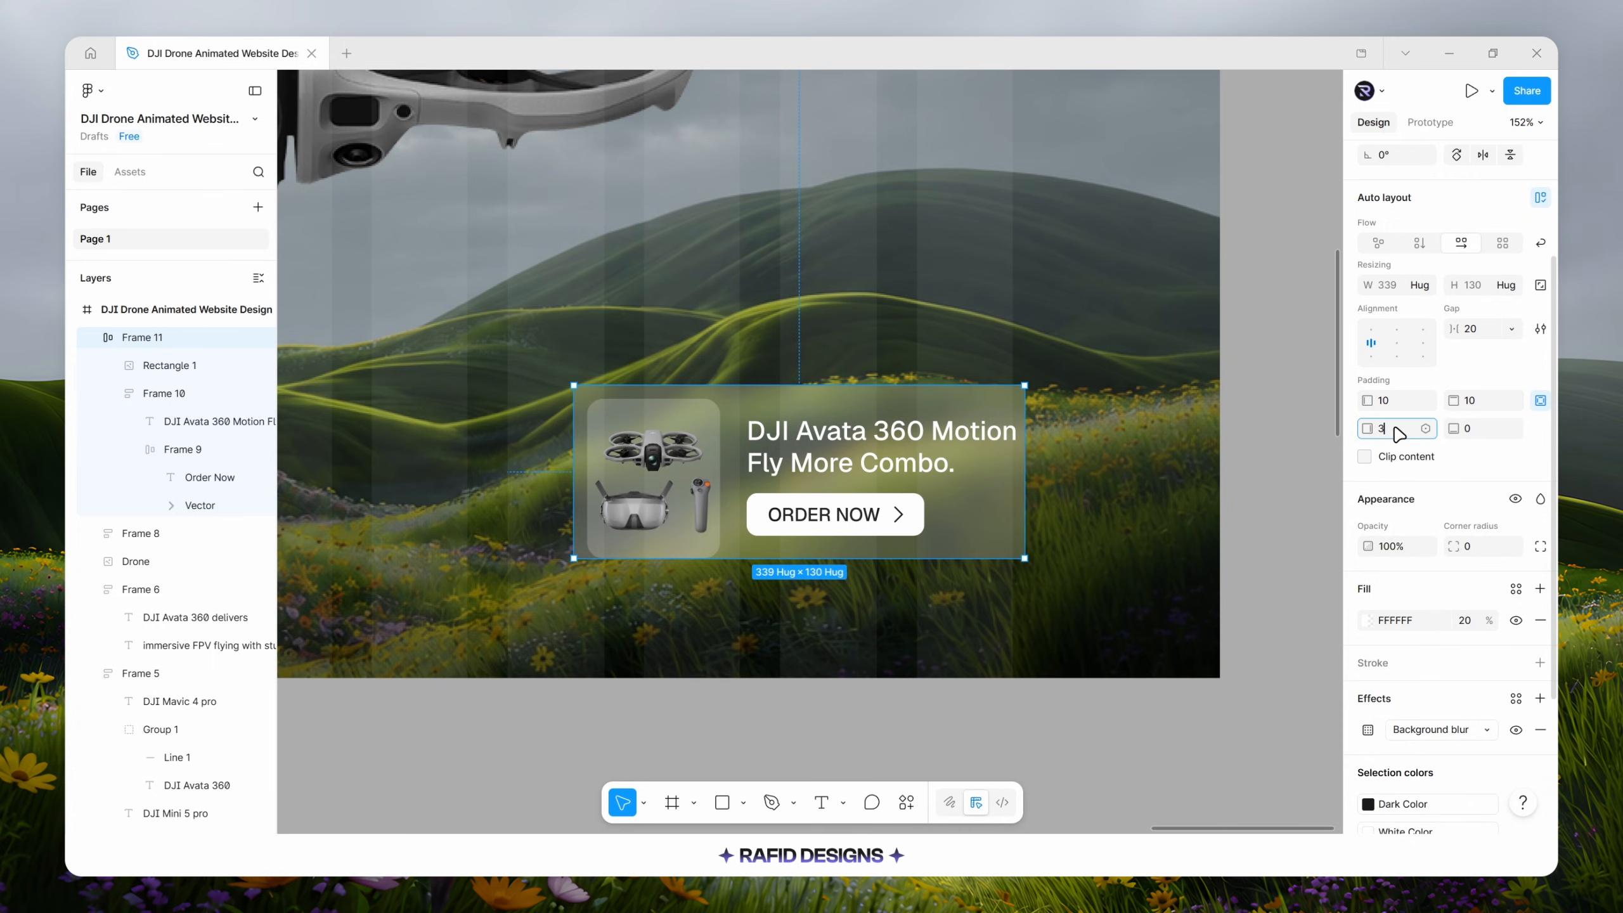
pyautogui.write('0')
pyautogui.press('Return')
pyautogui.click(1486, 430)
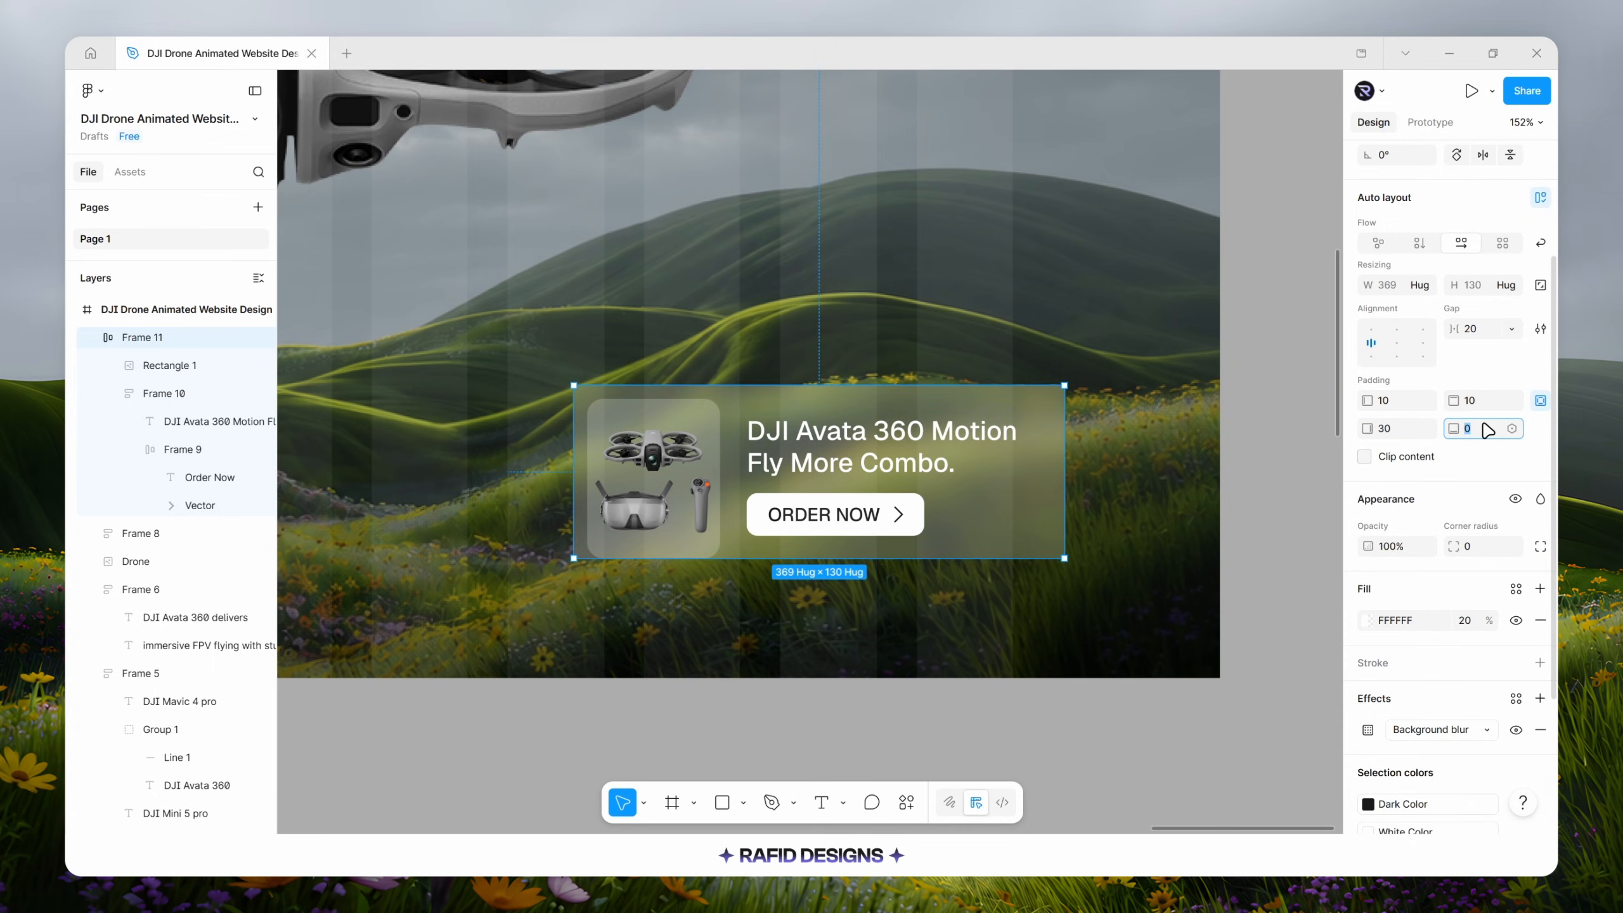
pyautogui.write('10')
pyautogui.press('Return')
# Set the combo card frame's corner radius to 16 and its width to 385.
pyautogui.click(1471, 549)
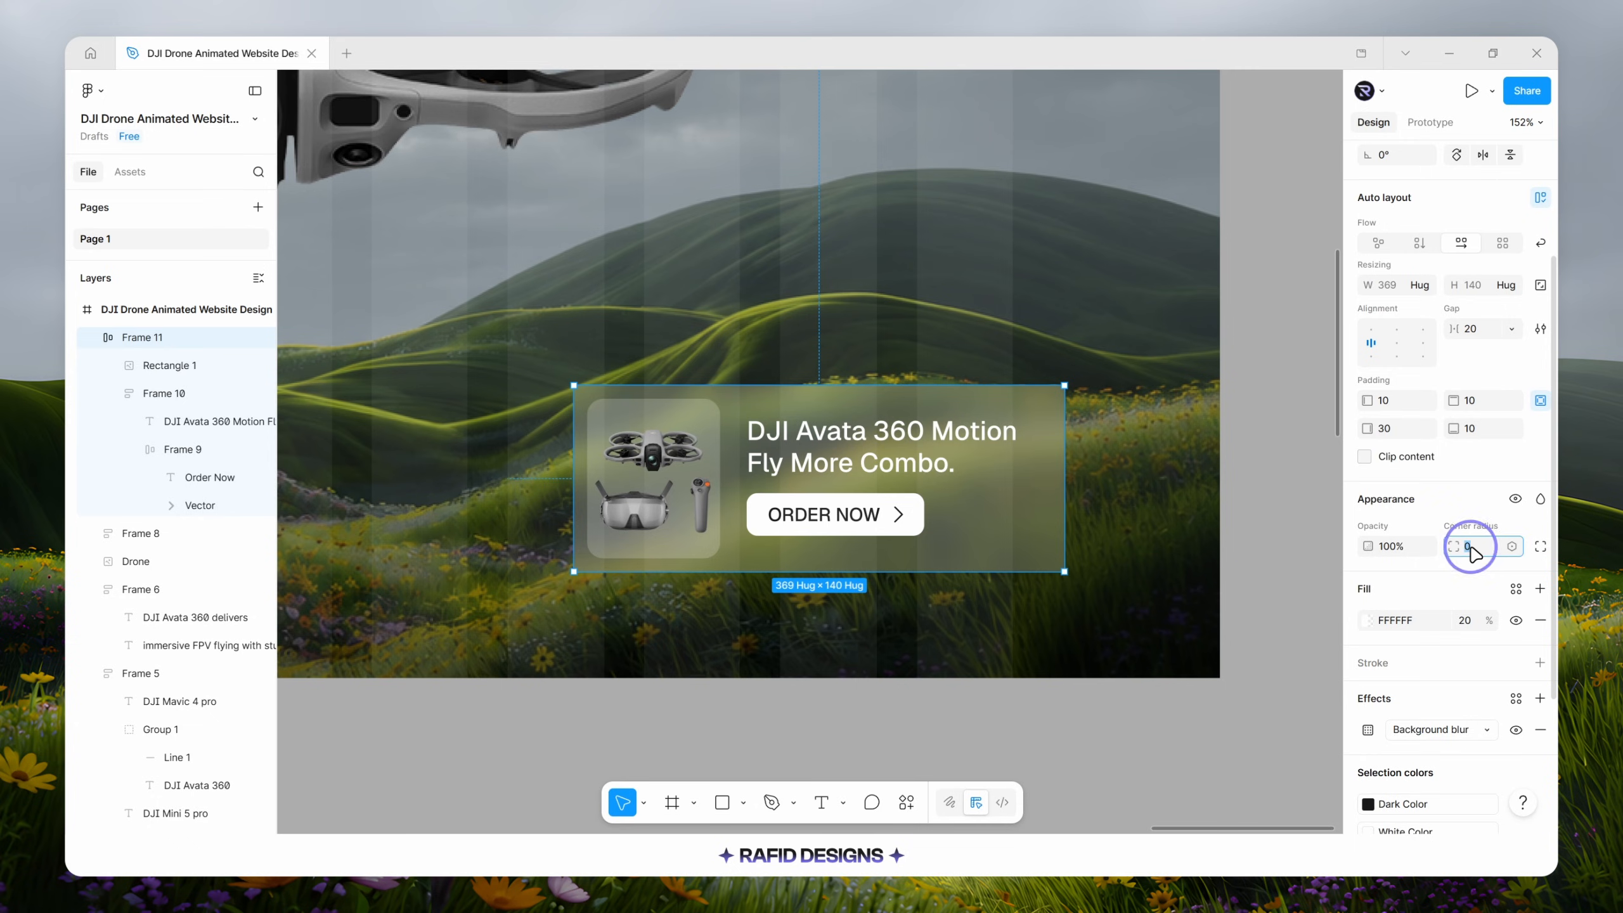
pyautogui.write('16')
pyautogui.press('Return')
pyautogui.scroll(-2, 1013, 516)
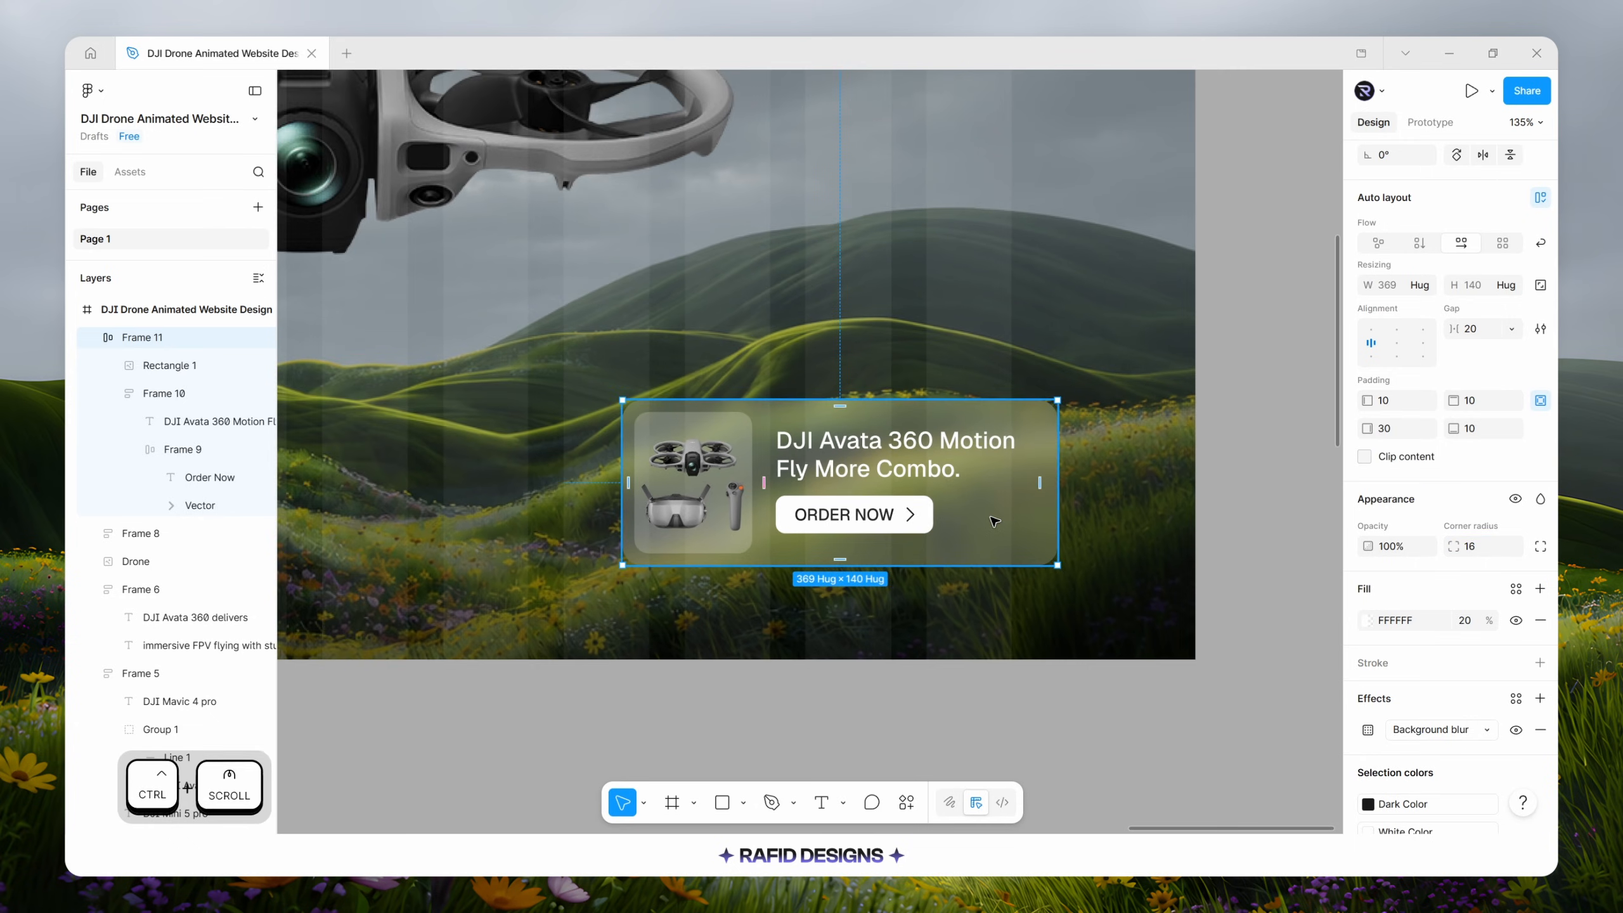
pyautogui.scroll(2, 1399, 420)
pyautogui.click(1390, 377)
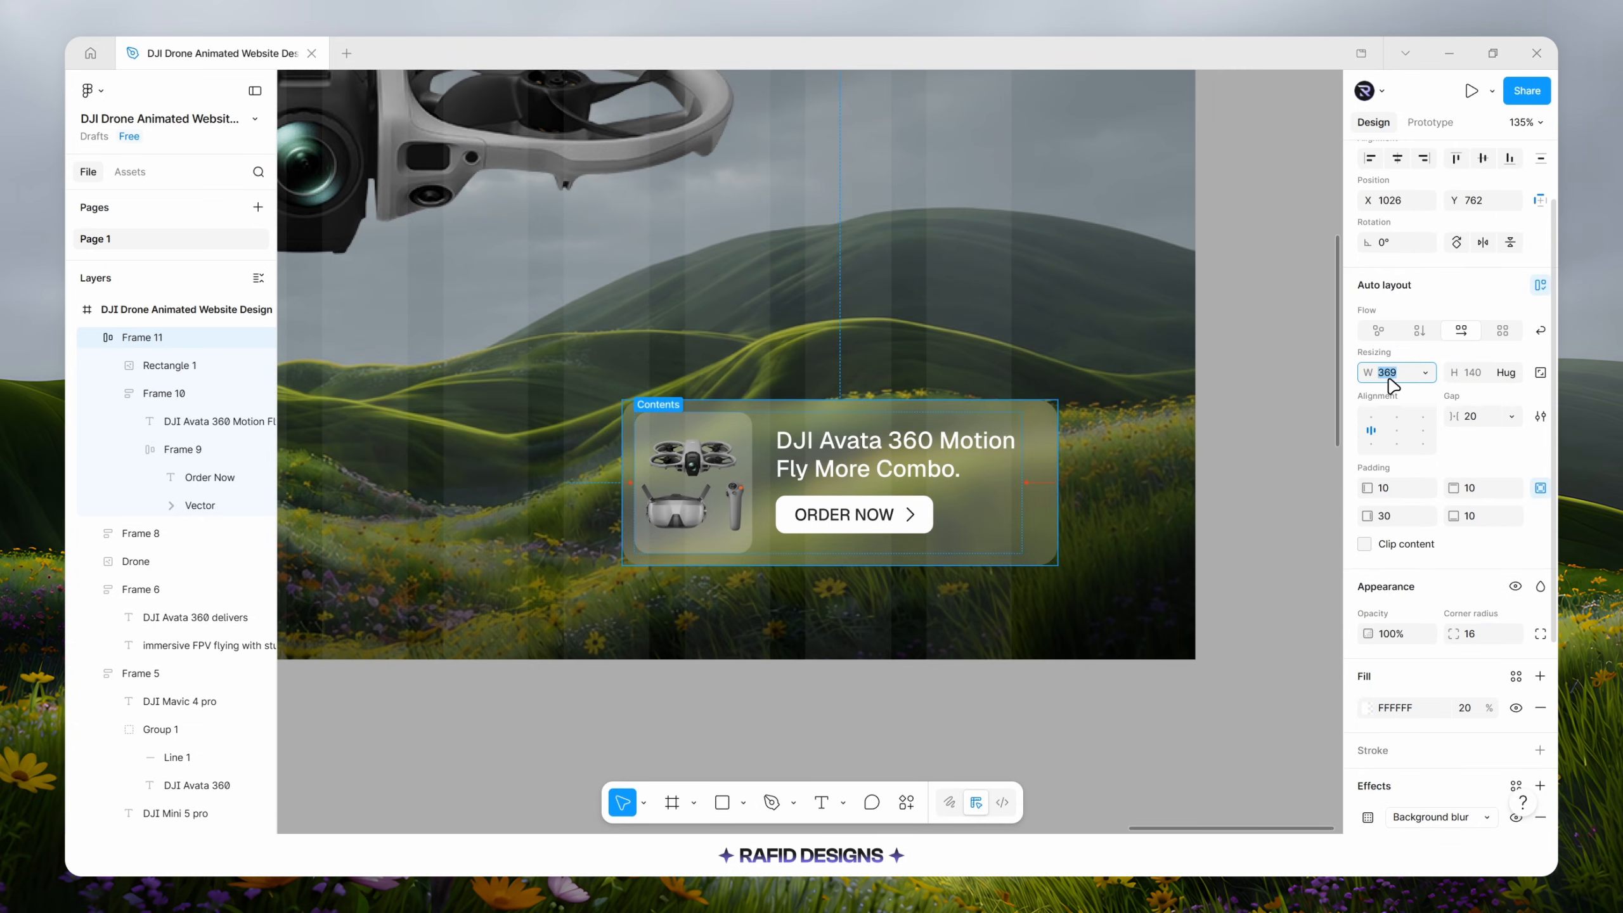
pyautogui.press('Return')
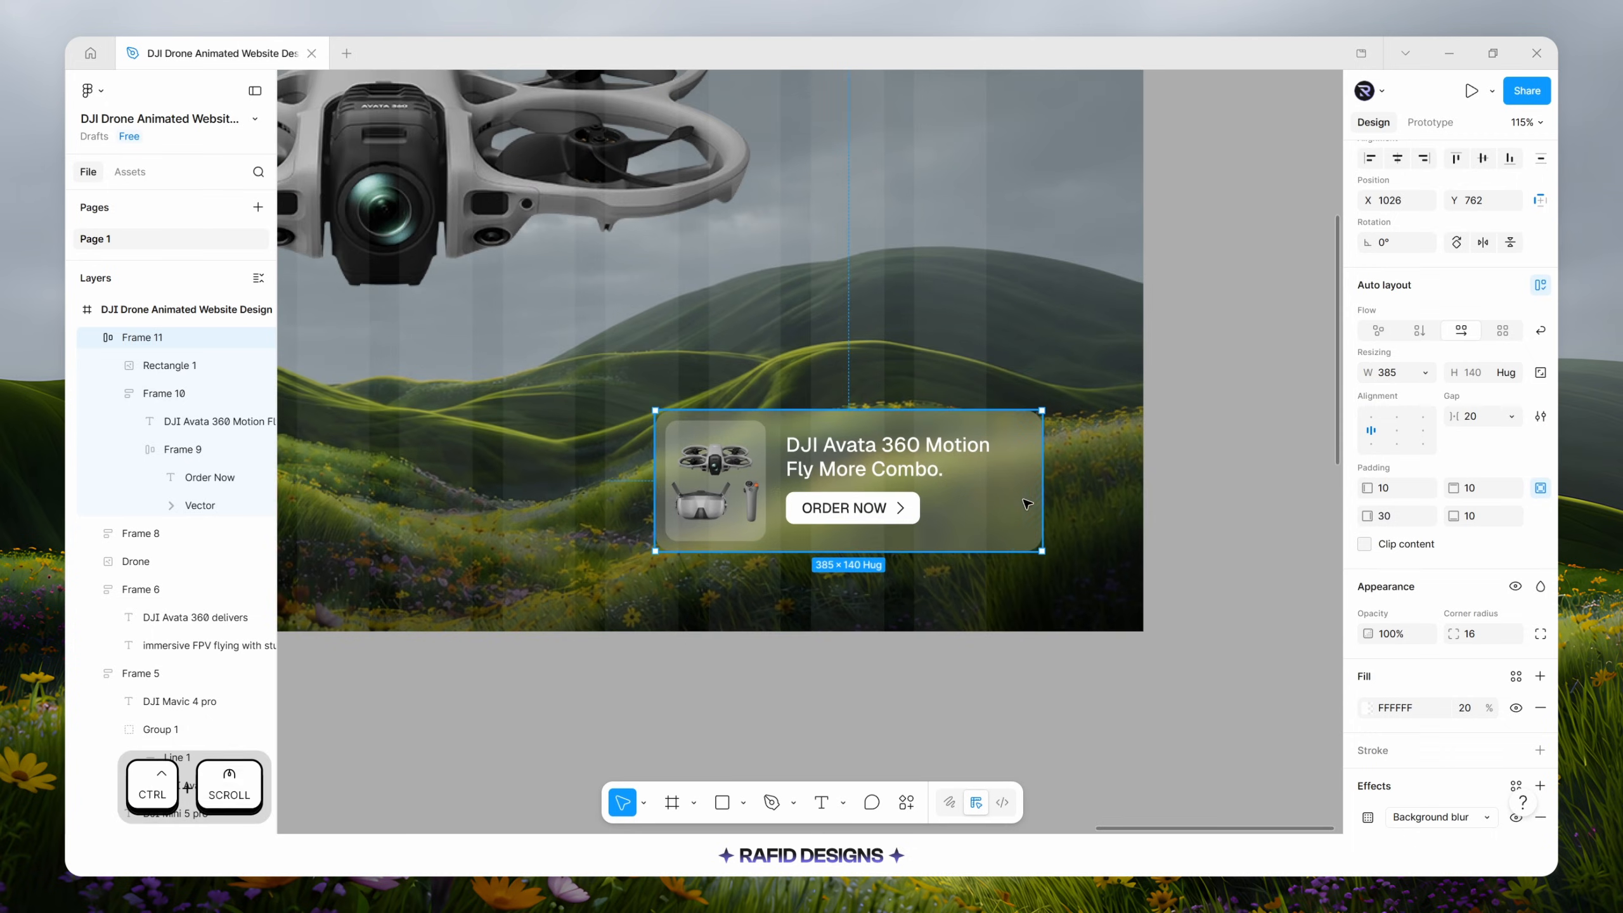
# Position the combo card at the layout grid's right edge, level with the large headline near the bottom of the hero.
pyautogui.scroll(-2, 932, 502)
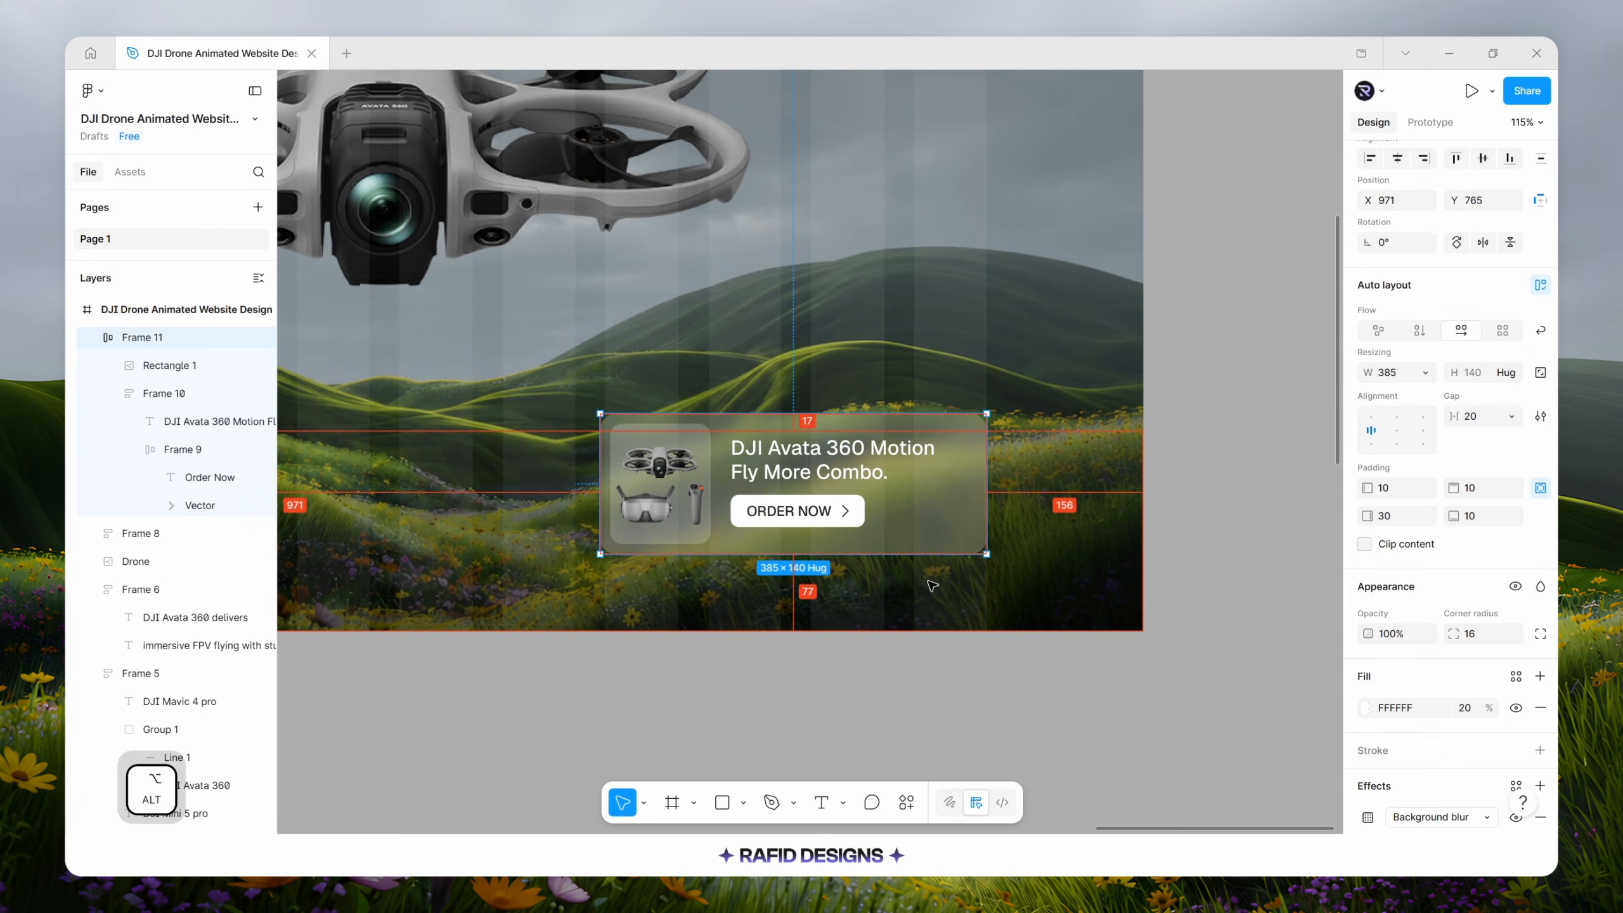
pyautogui.hotkey('shift', 'Up')
pyautogui.hotkey('shift', 'Up')
pyautogui.hotkey('shift', 'Down')
pyautogui.press('Down')
pyautogui.press('Down')
pyautogui.press('Down')
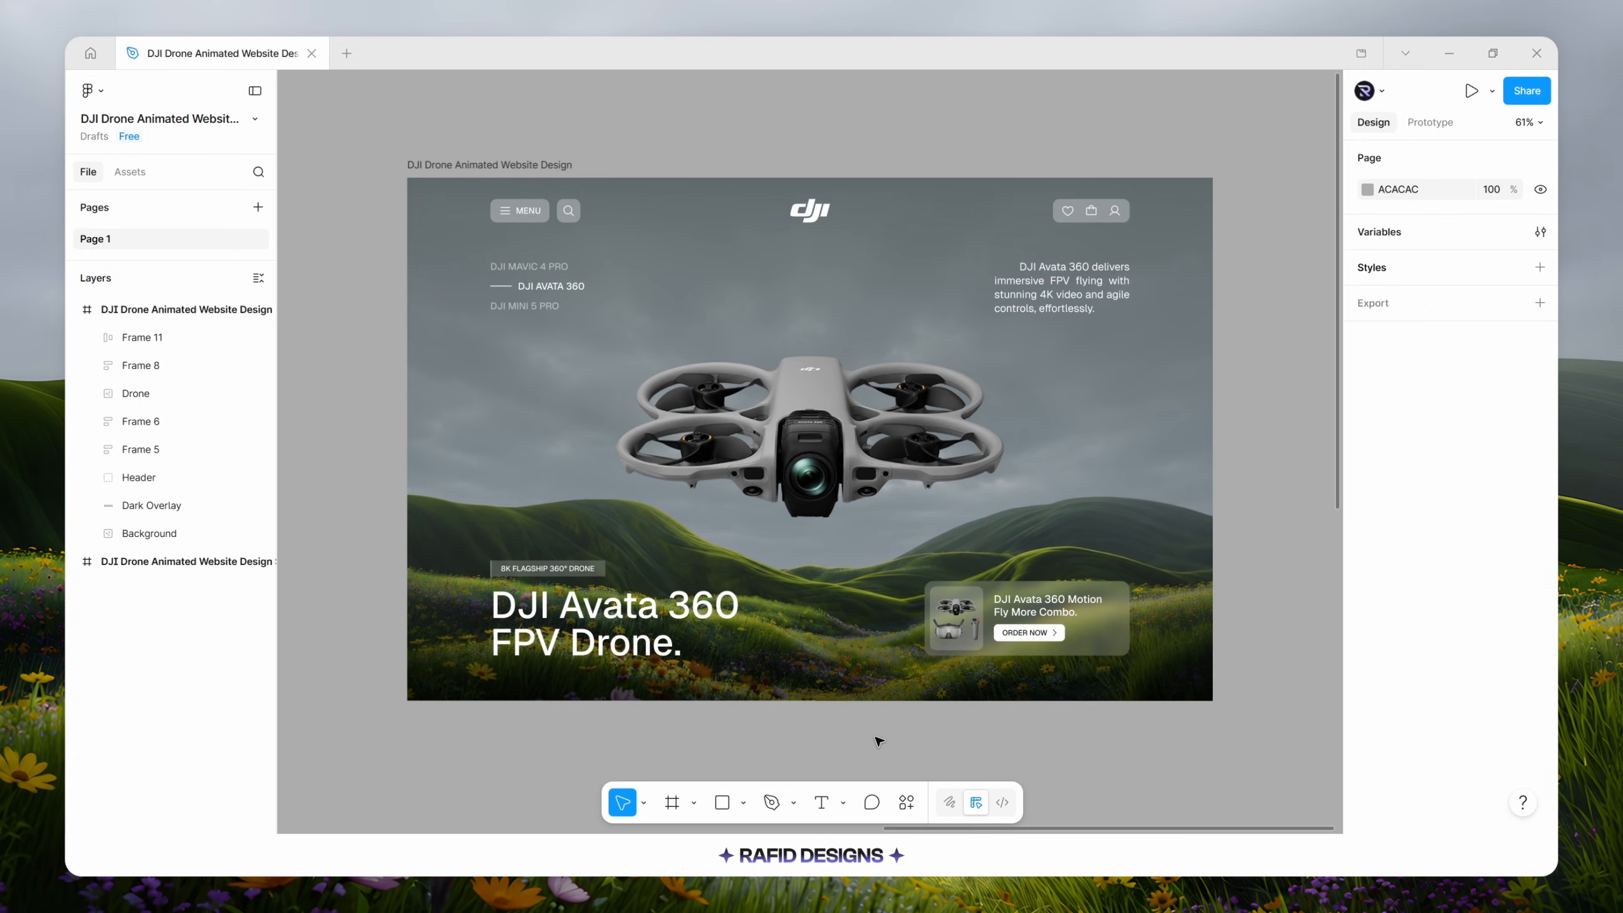
# Add an export setting to the whole website design frame and a 1x PNG export to the DJI logo in the header.
pyautogui.click(513, 171)
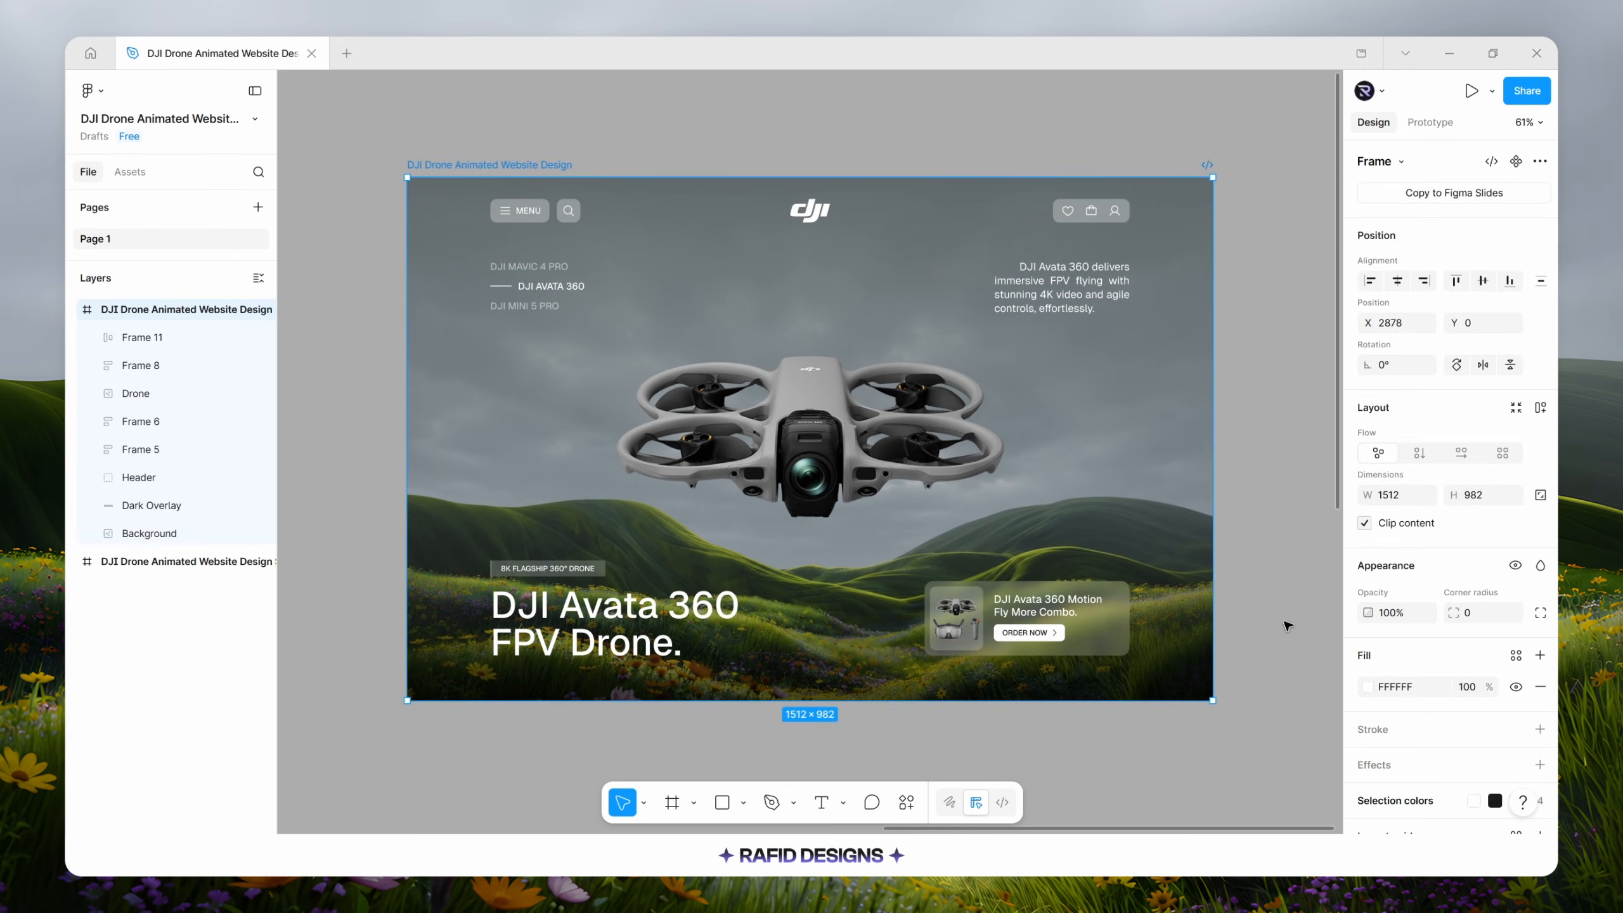
pyautogui.scroll(-2, 1417, 735)
pyautogui.click(1406, 771)
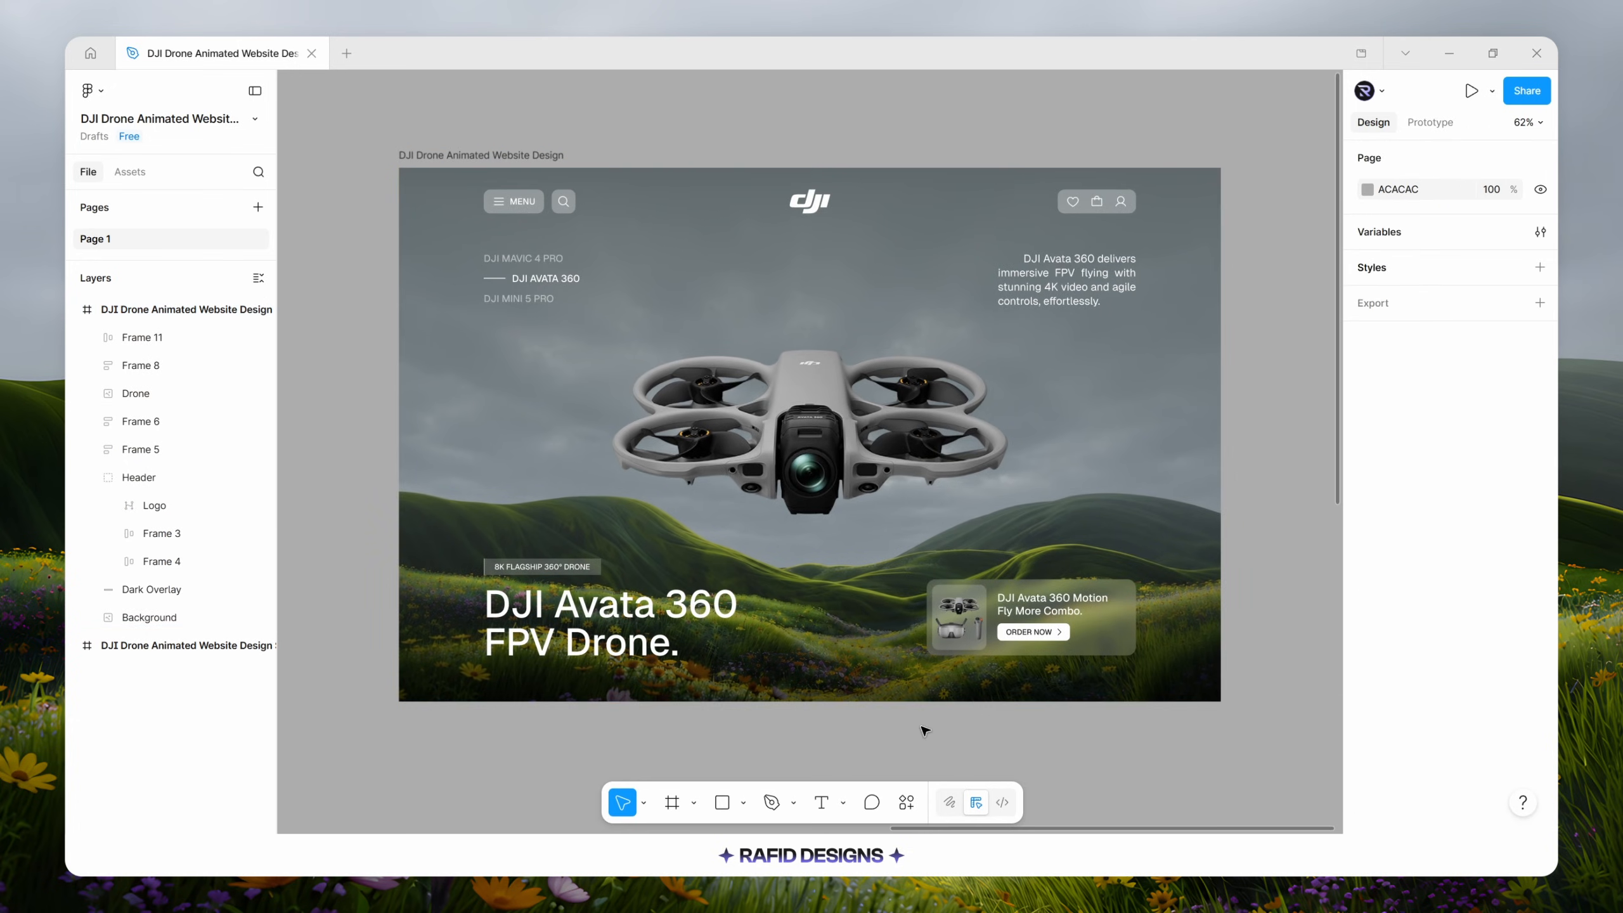
pyautogui.doubleClick(821, 203)
pyautogui.click(1388, 696)
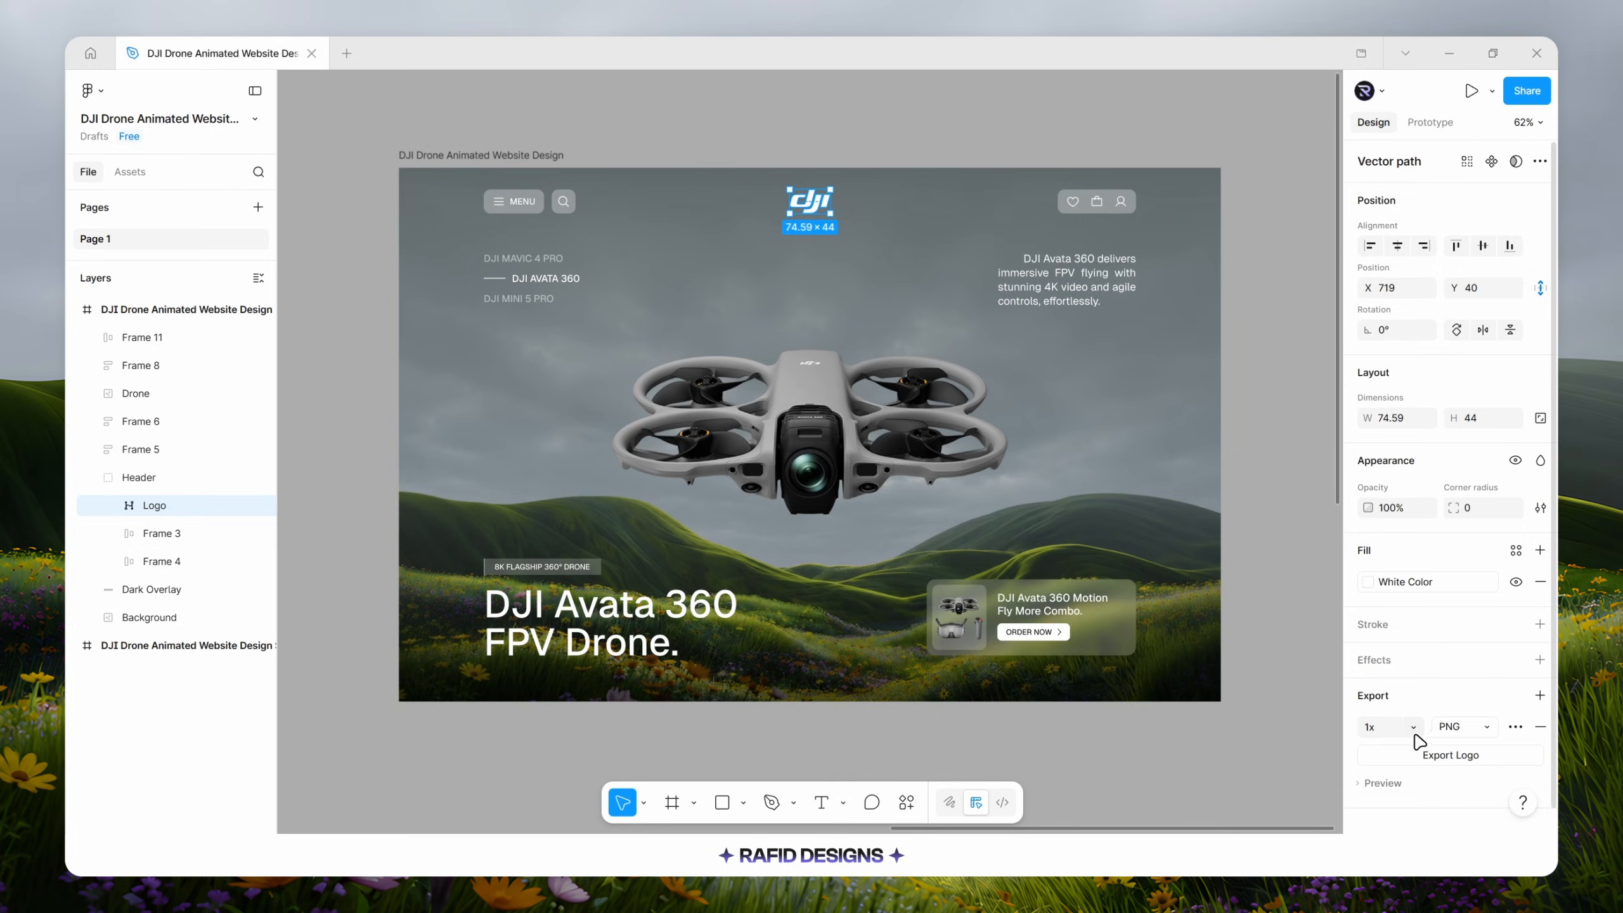
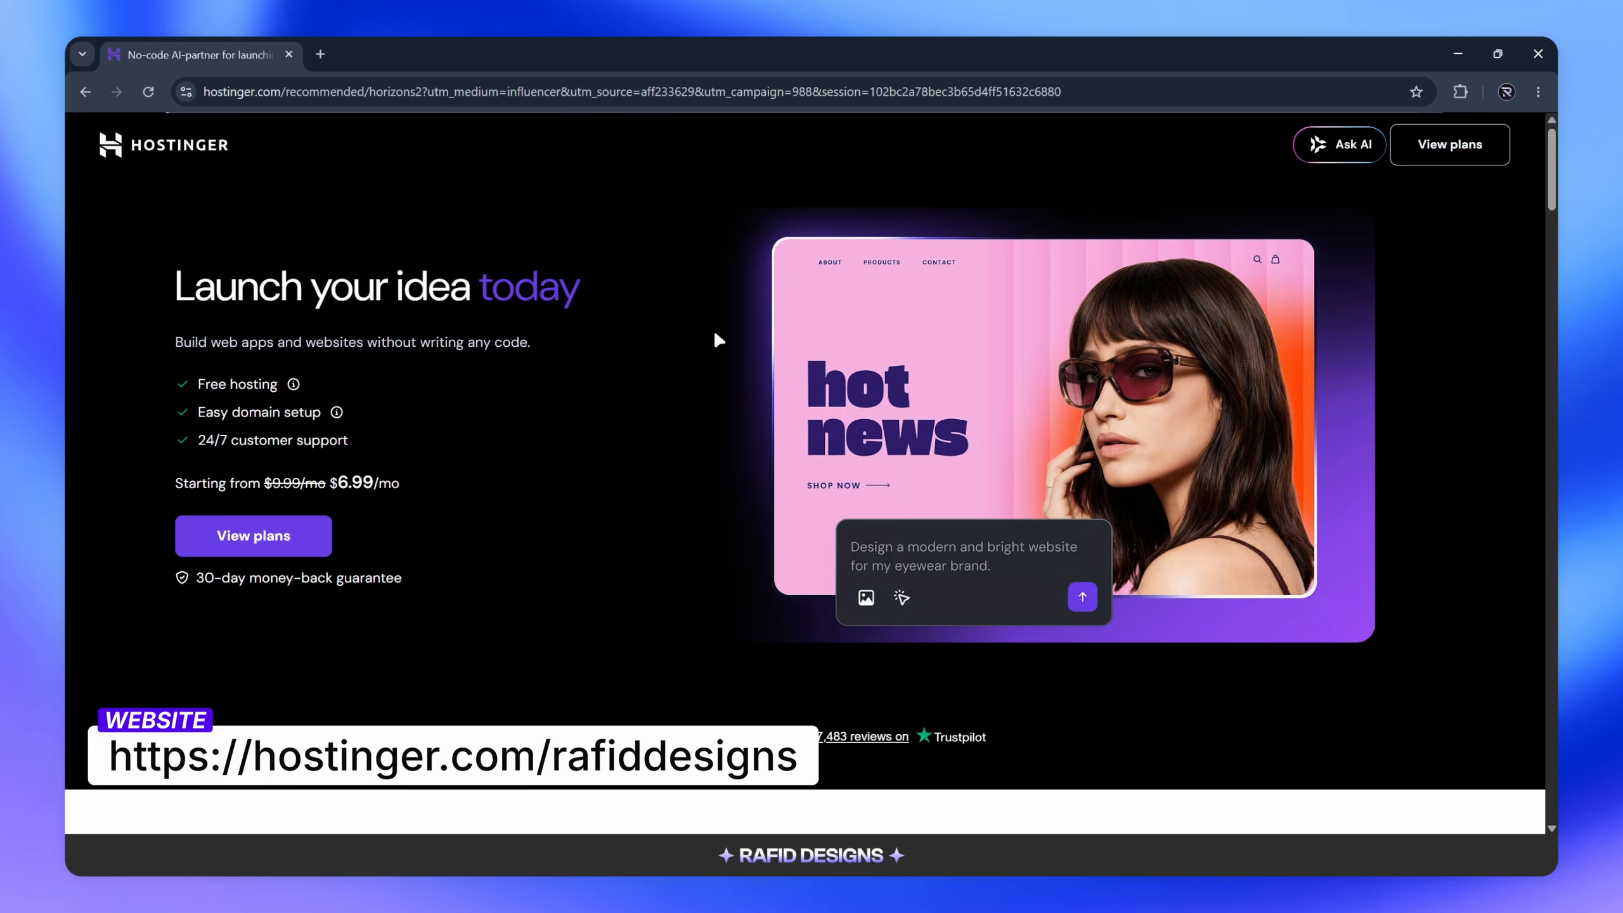
# Switch to the Hostinger Horizons page in the browser and select the Starter plan.
pyautogui.scroll(-15, 716, 334)
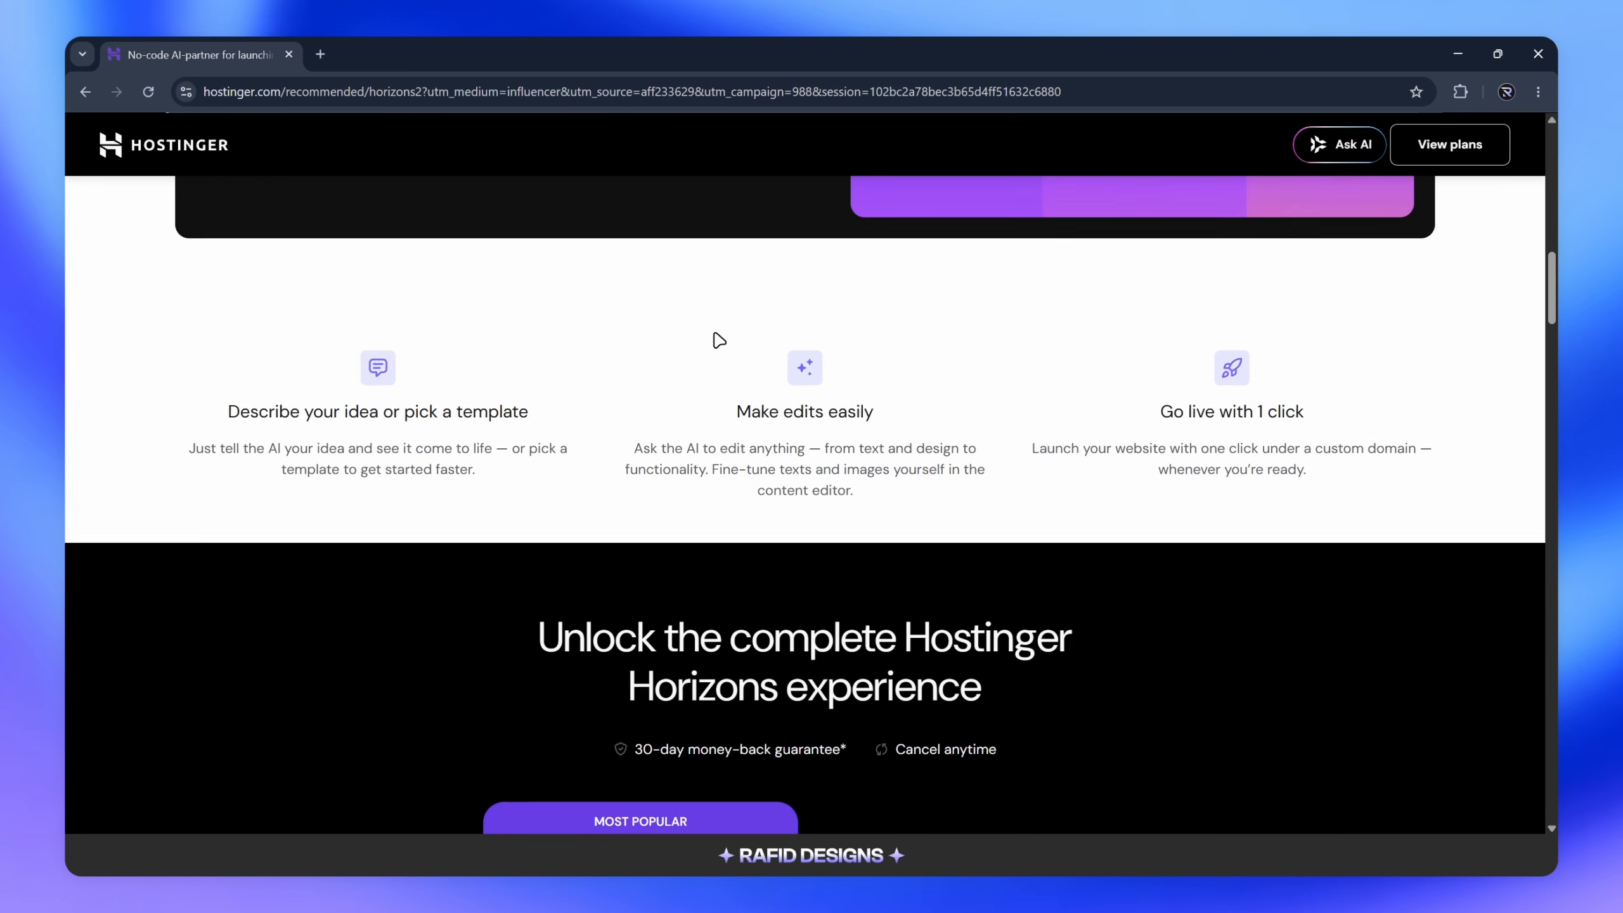
pyautogui.scroll(-4, 713, 332)
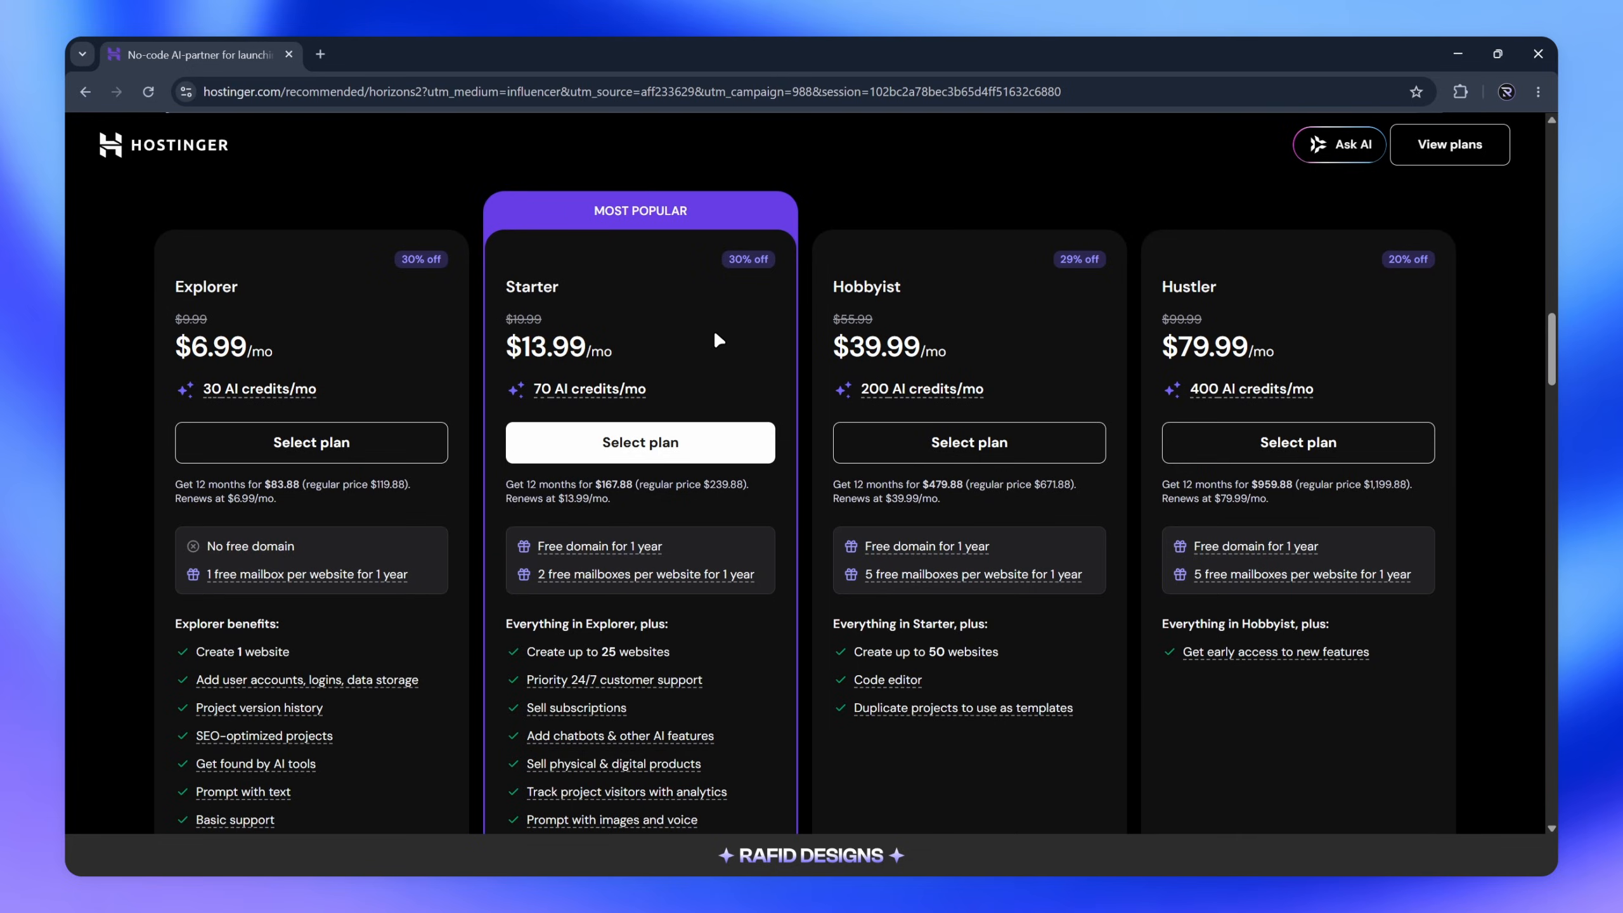
pyautogui.click(636, 447)
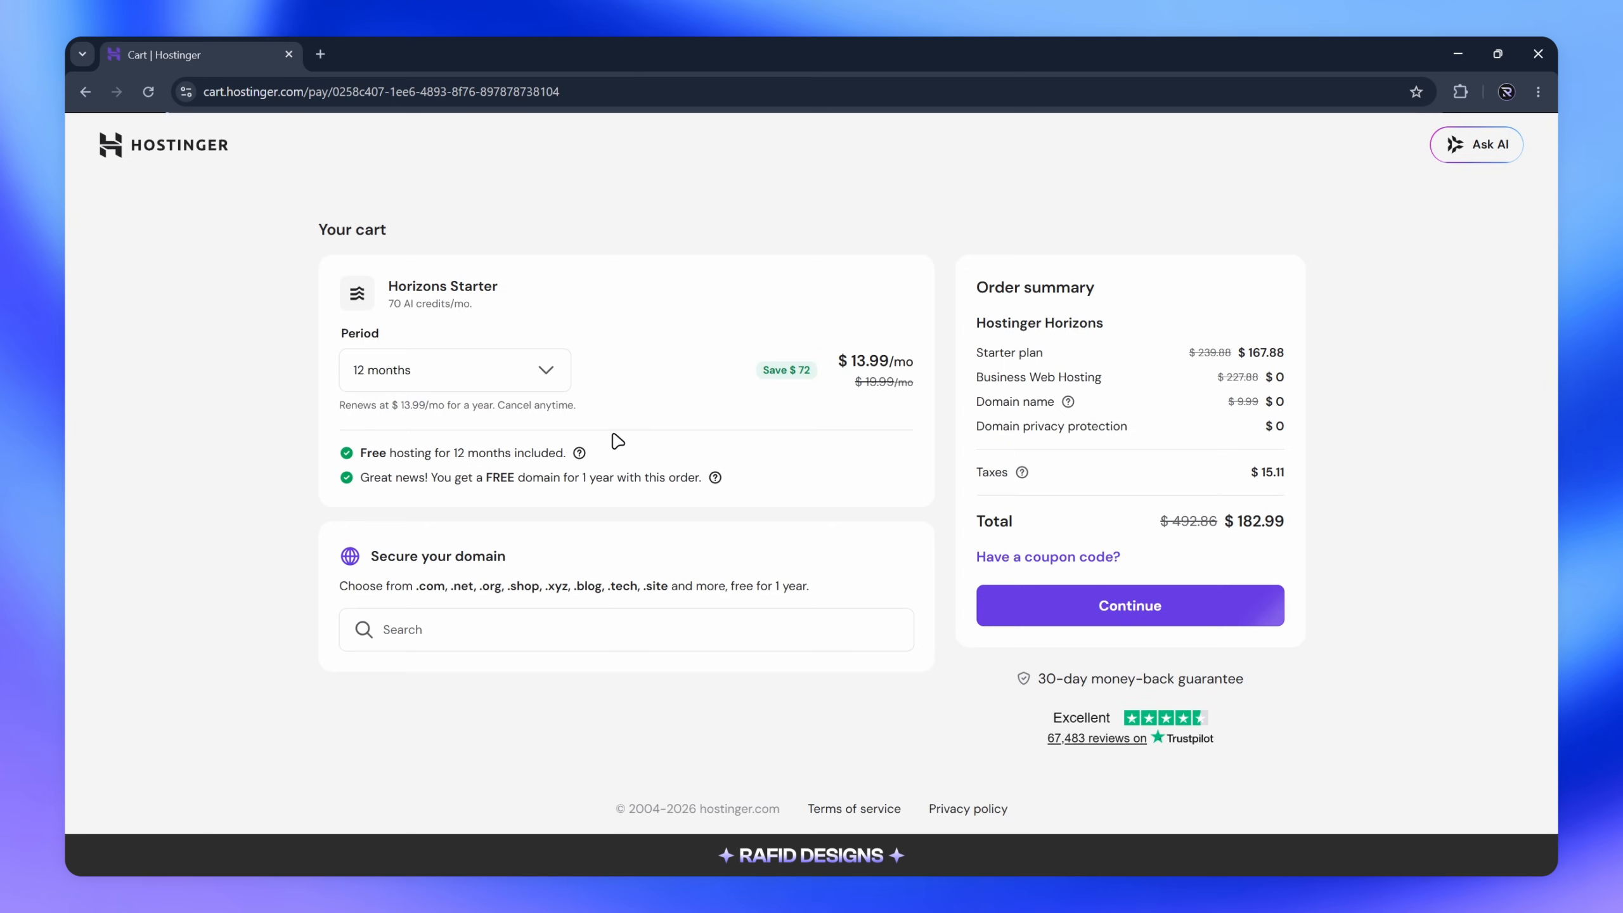
# Use a 12 months period for the Horizons Starter plan and enter rafiddesigns.com as the domain to secure.
pyautogui.click(428, 369)
pyautogui.click(519, 624)
pyautogui.write('rafid')
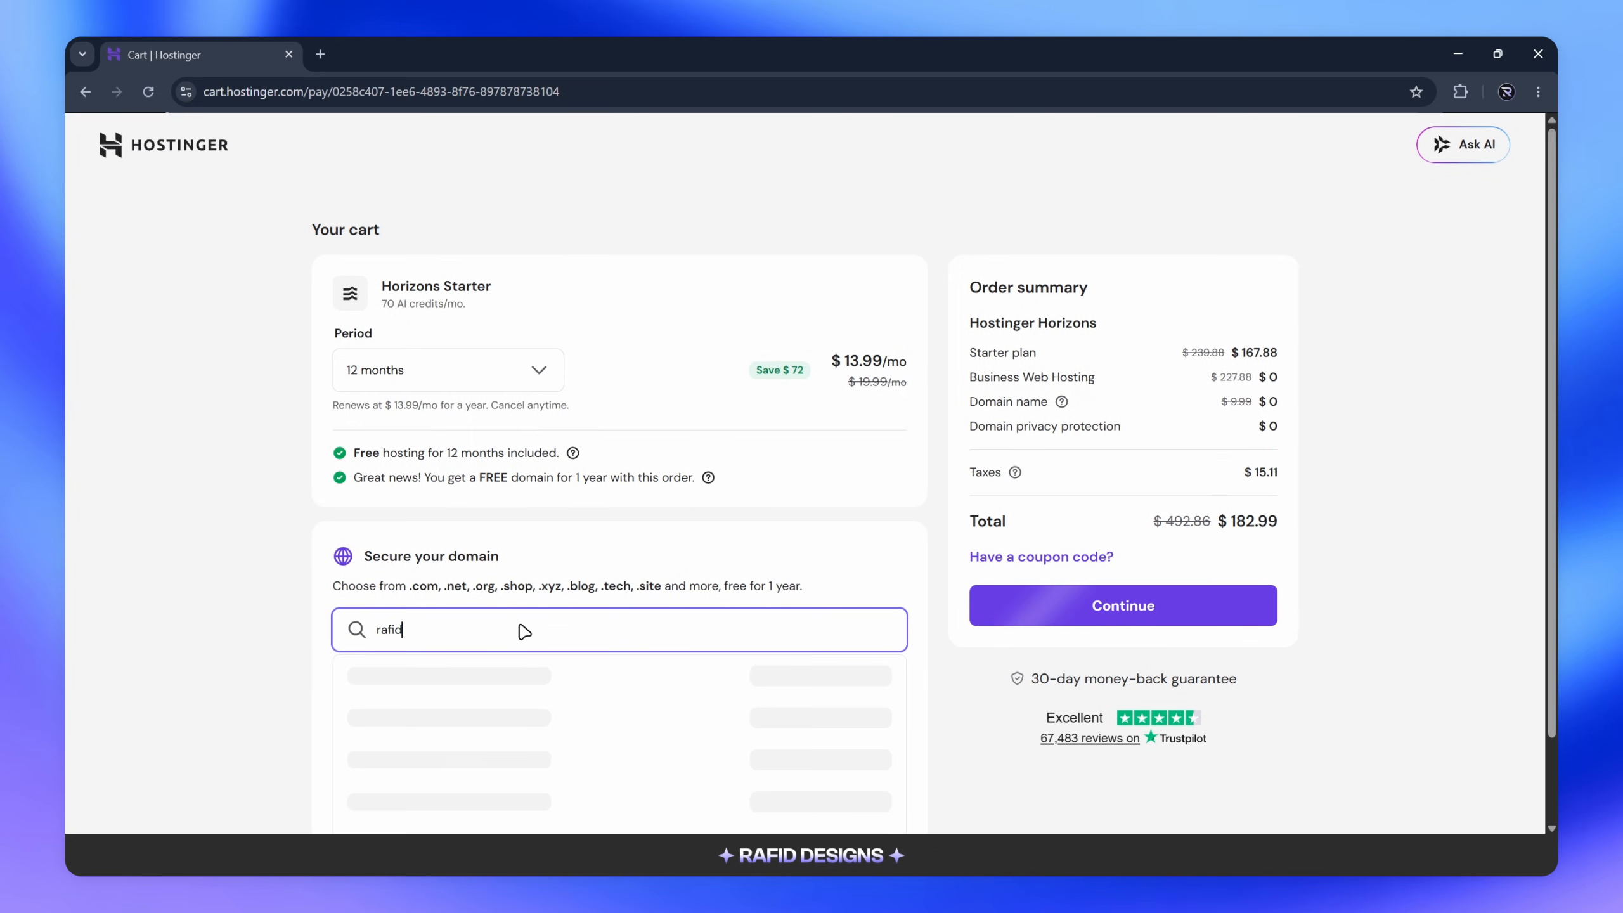
pyautogui.write('designs.com')
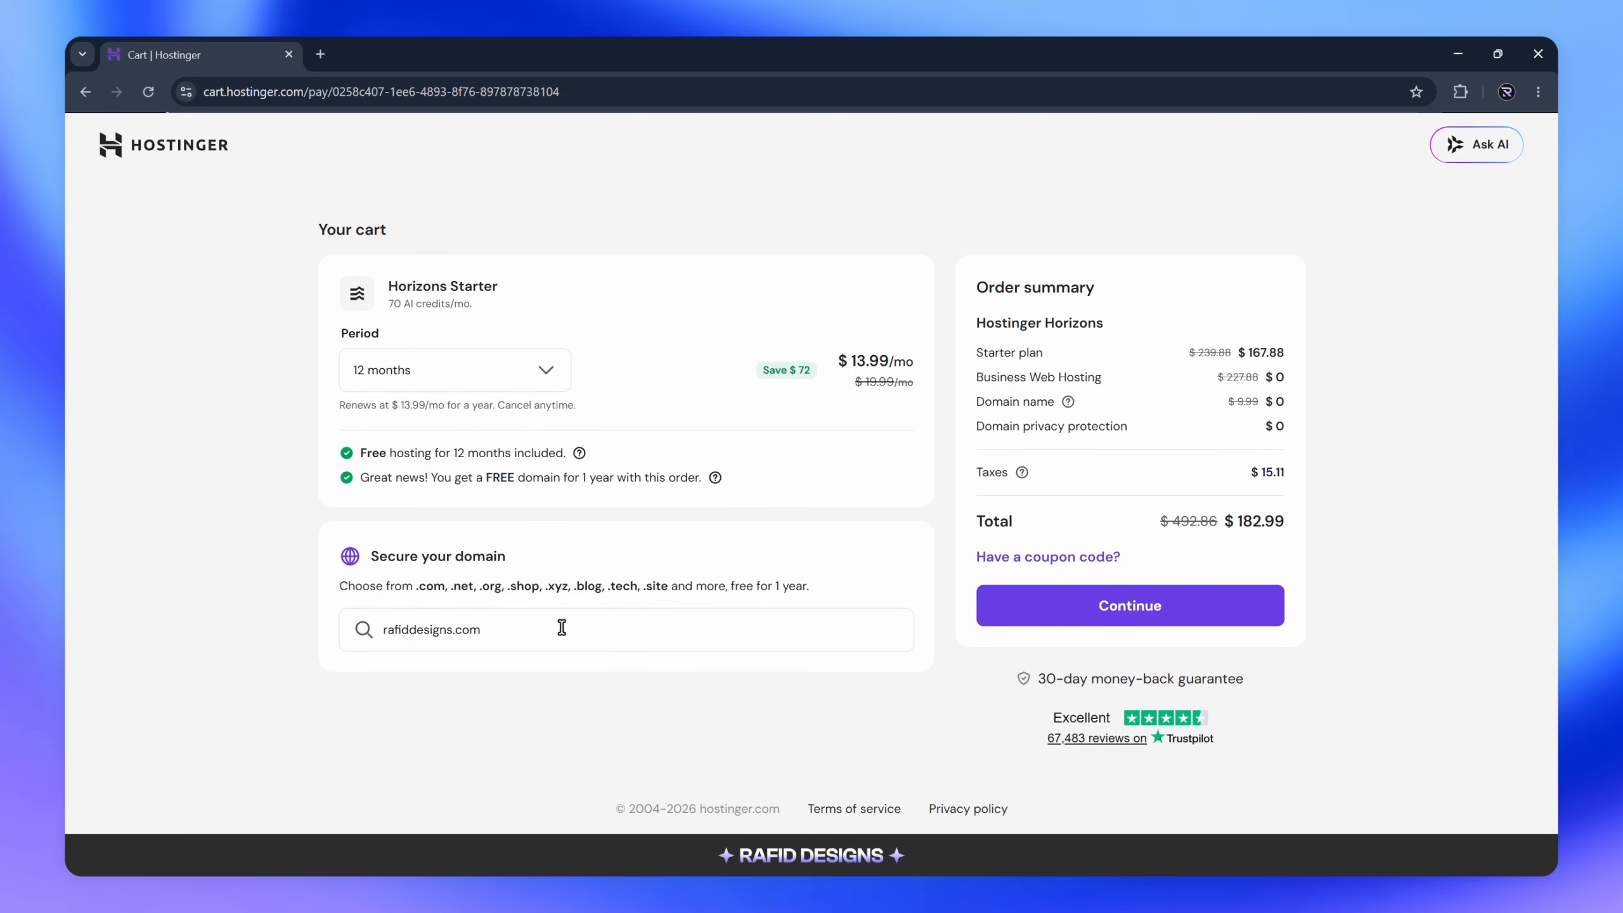
# Apply the coupon code RAFIDDESIGNS to the order and continue with the purchase.
pyautogui.click(1040, 561)
pyautogui.write('RAFIDDESIGNS')
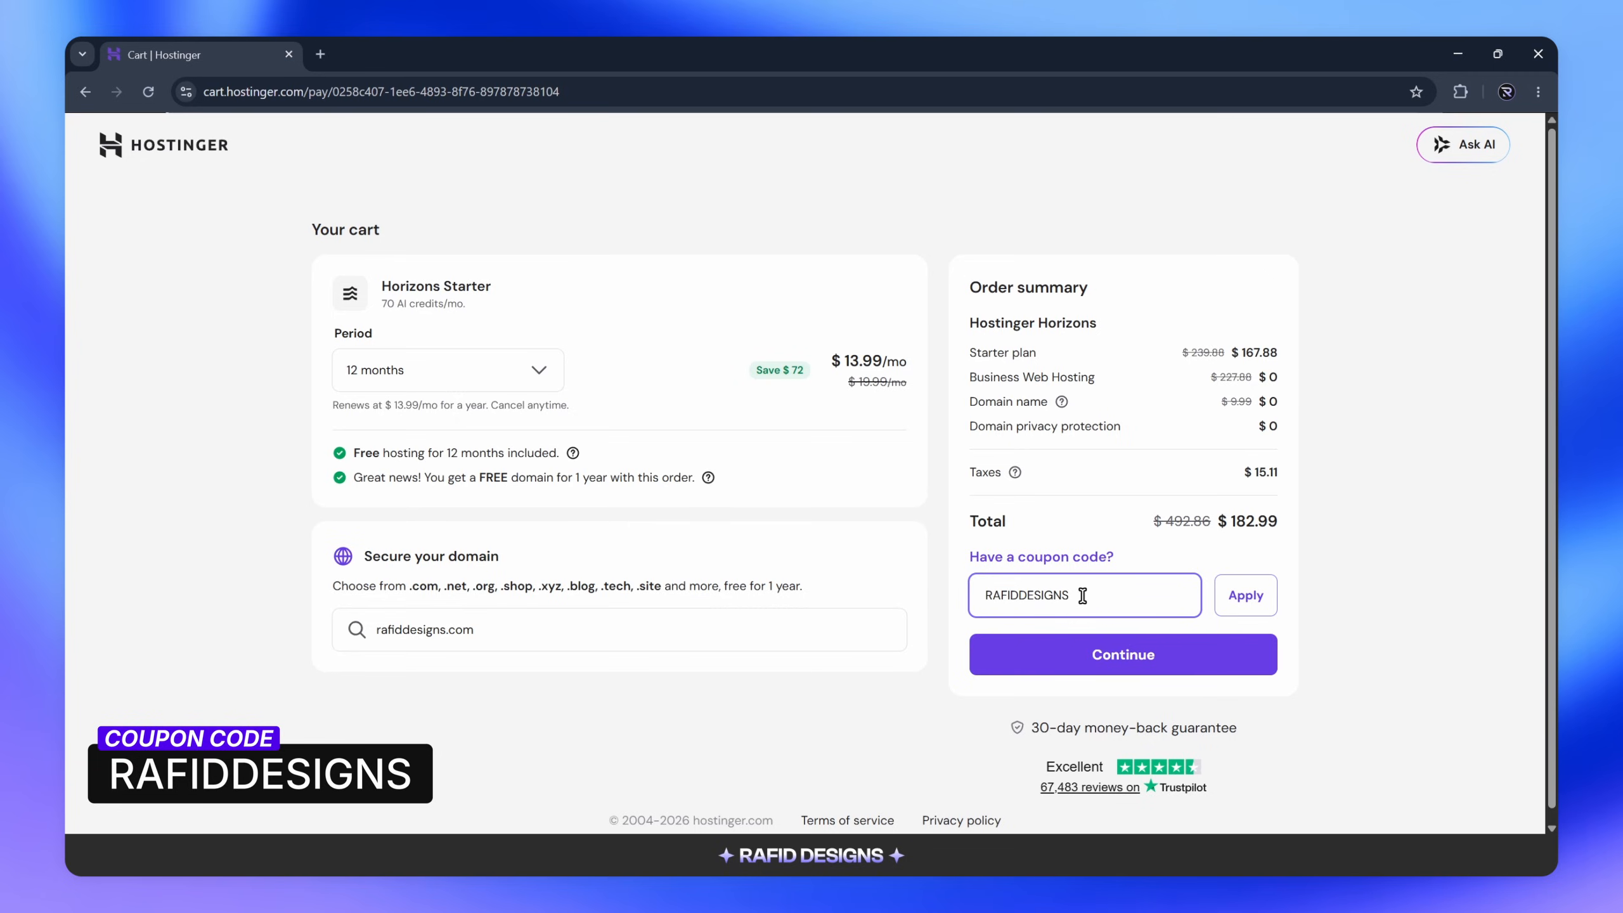
pyautogui.click(1245, 596)
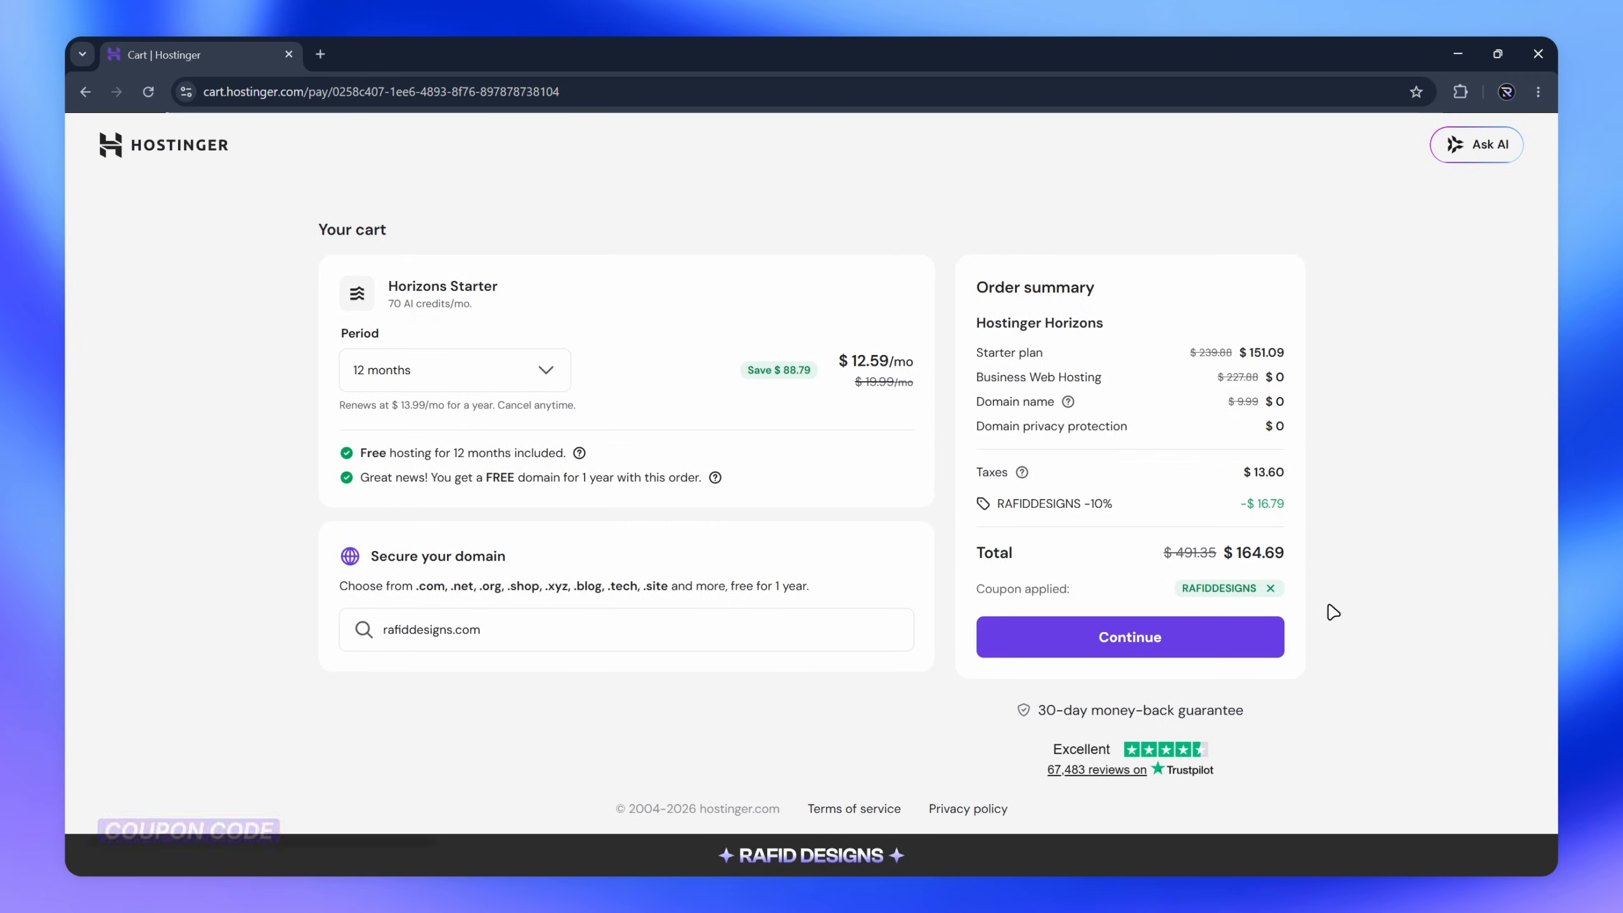
pyautogui.click(1144, 638)
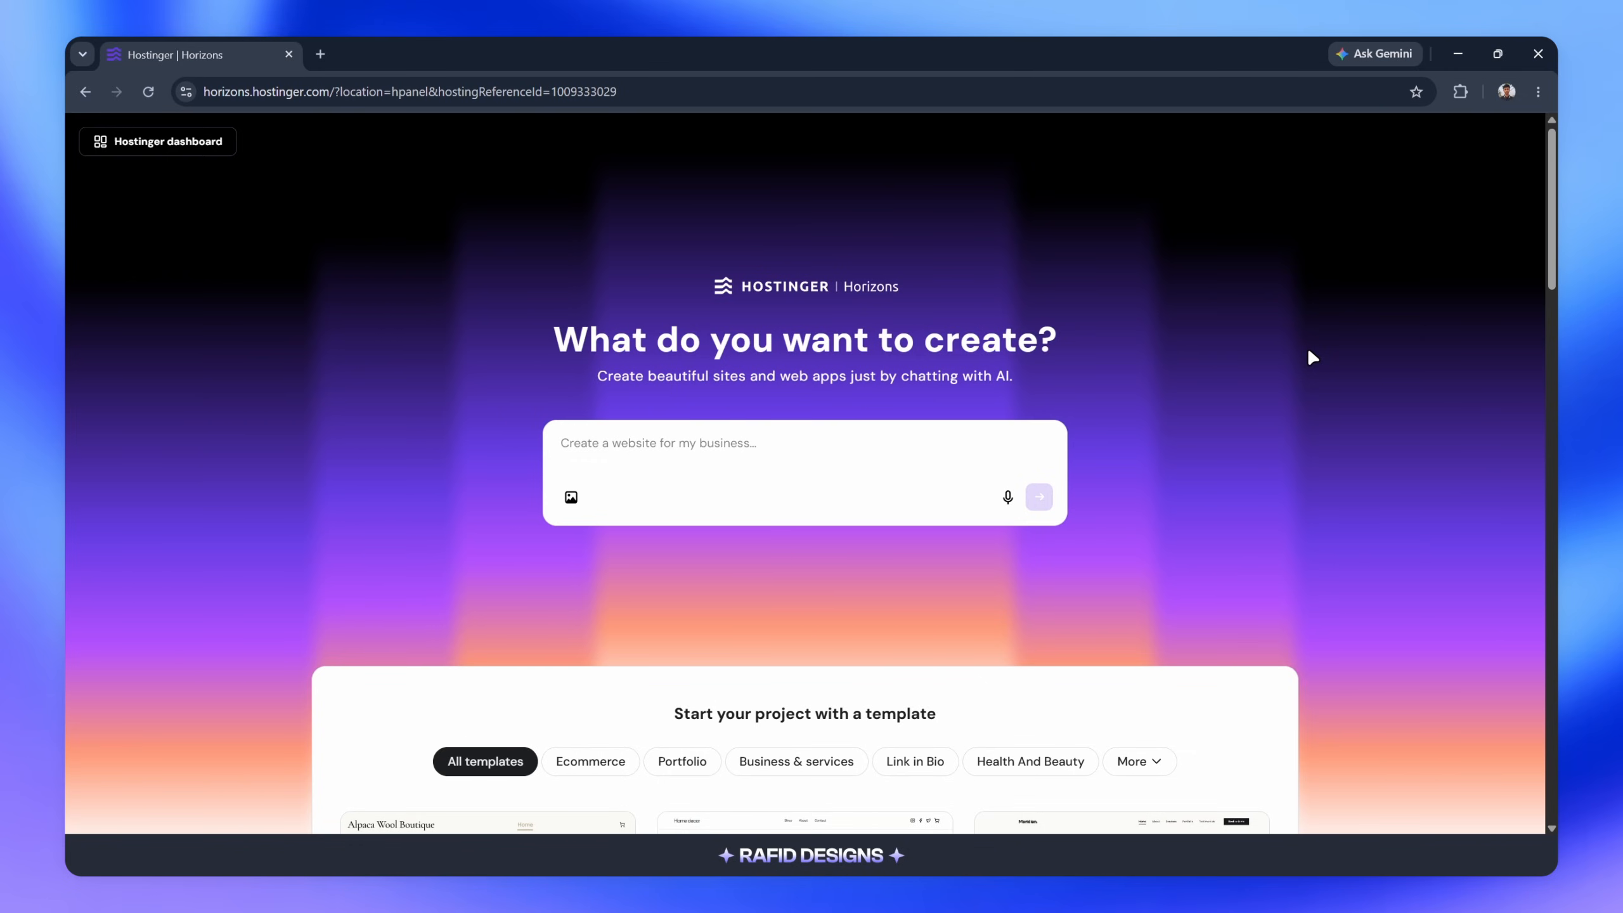
# Browse the Horizons starter templates in the Ecommerce, Portfolio and Business & services categories.
pyautogui.scroll(-6, 1307, 348)
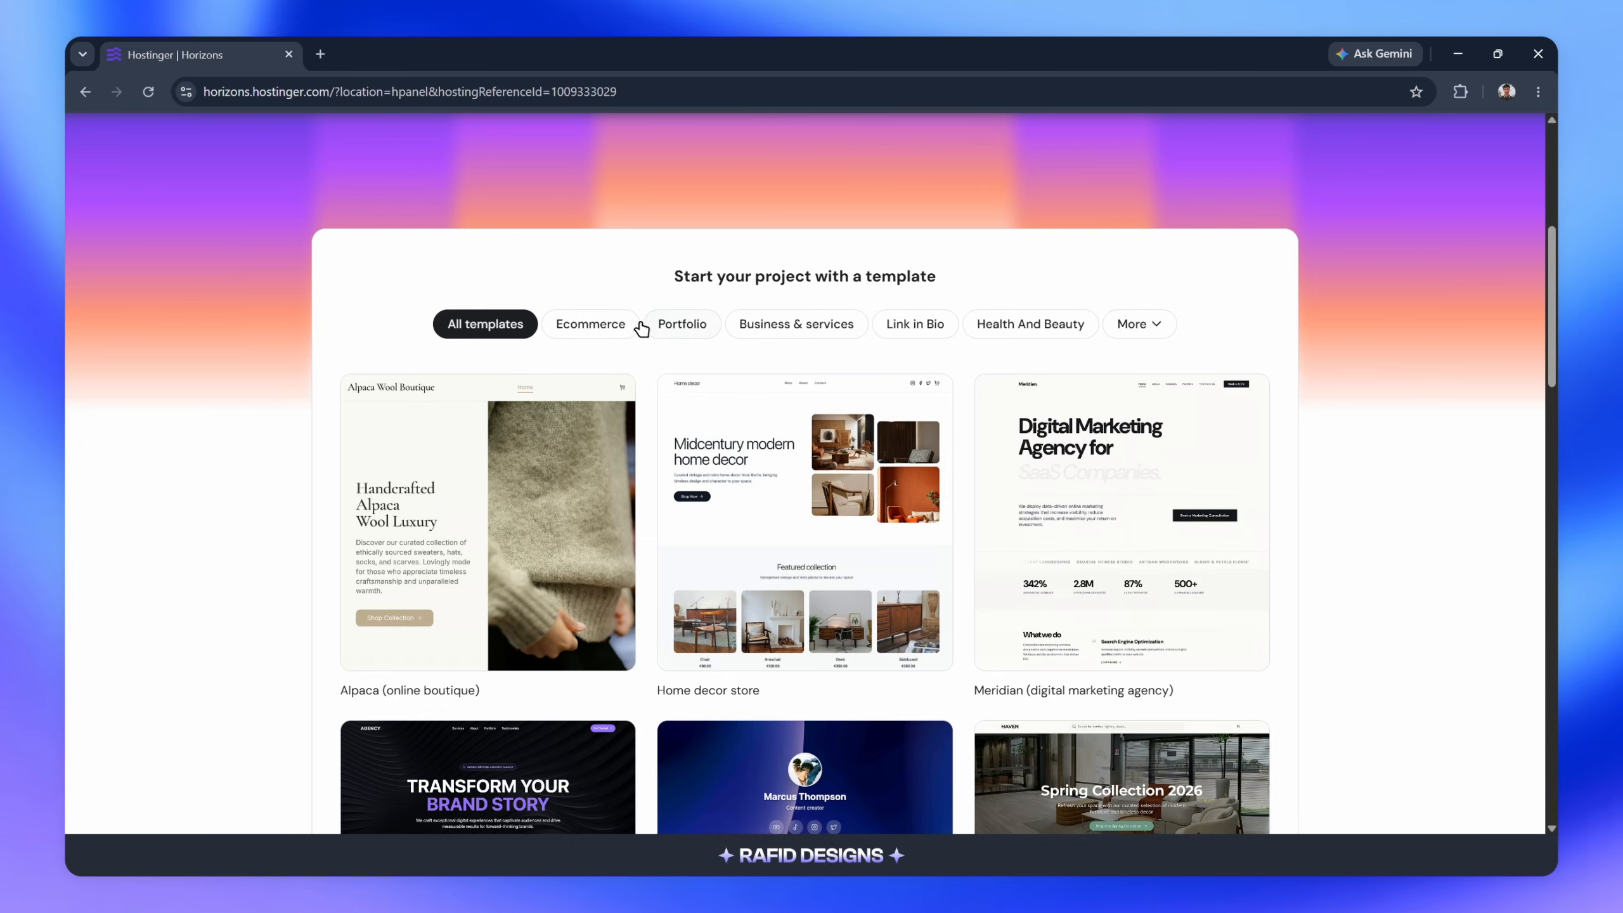
pyautogui.click(613, 326)
pyautogui.click(694, 325)
pyautogui.click(790, 324)
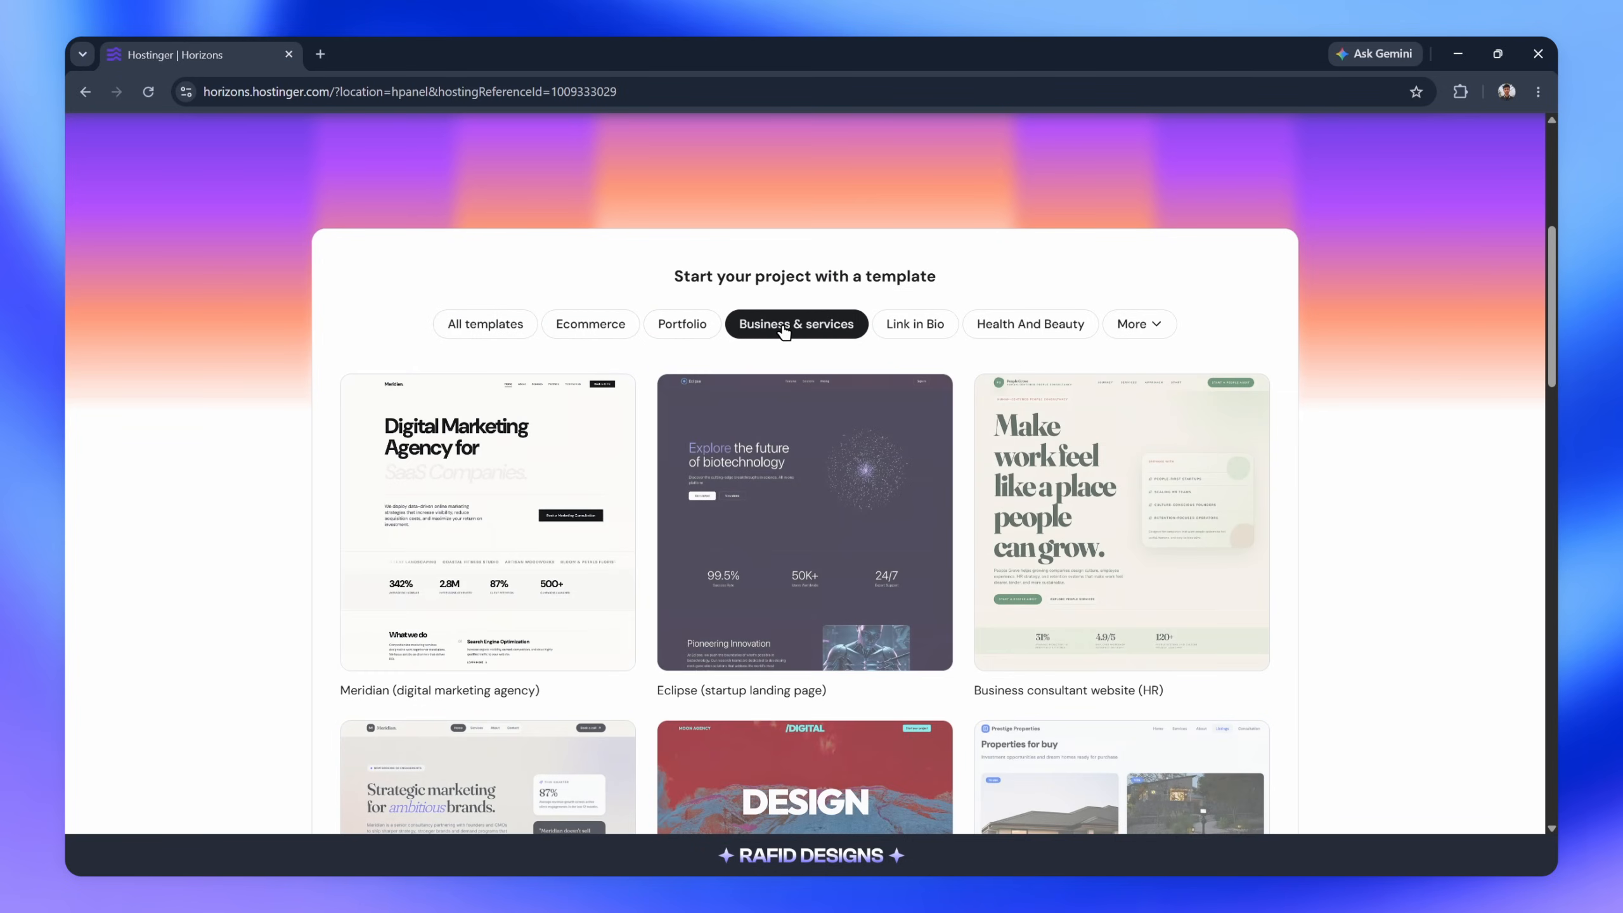
pyautogui.scroll(6, 677, 449)
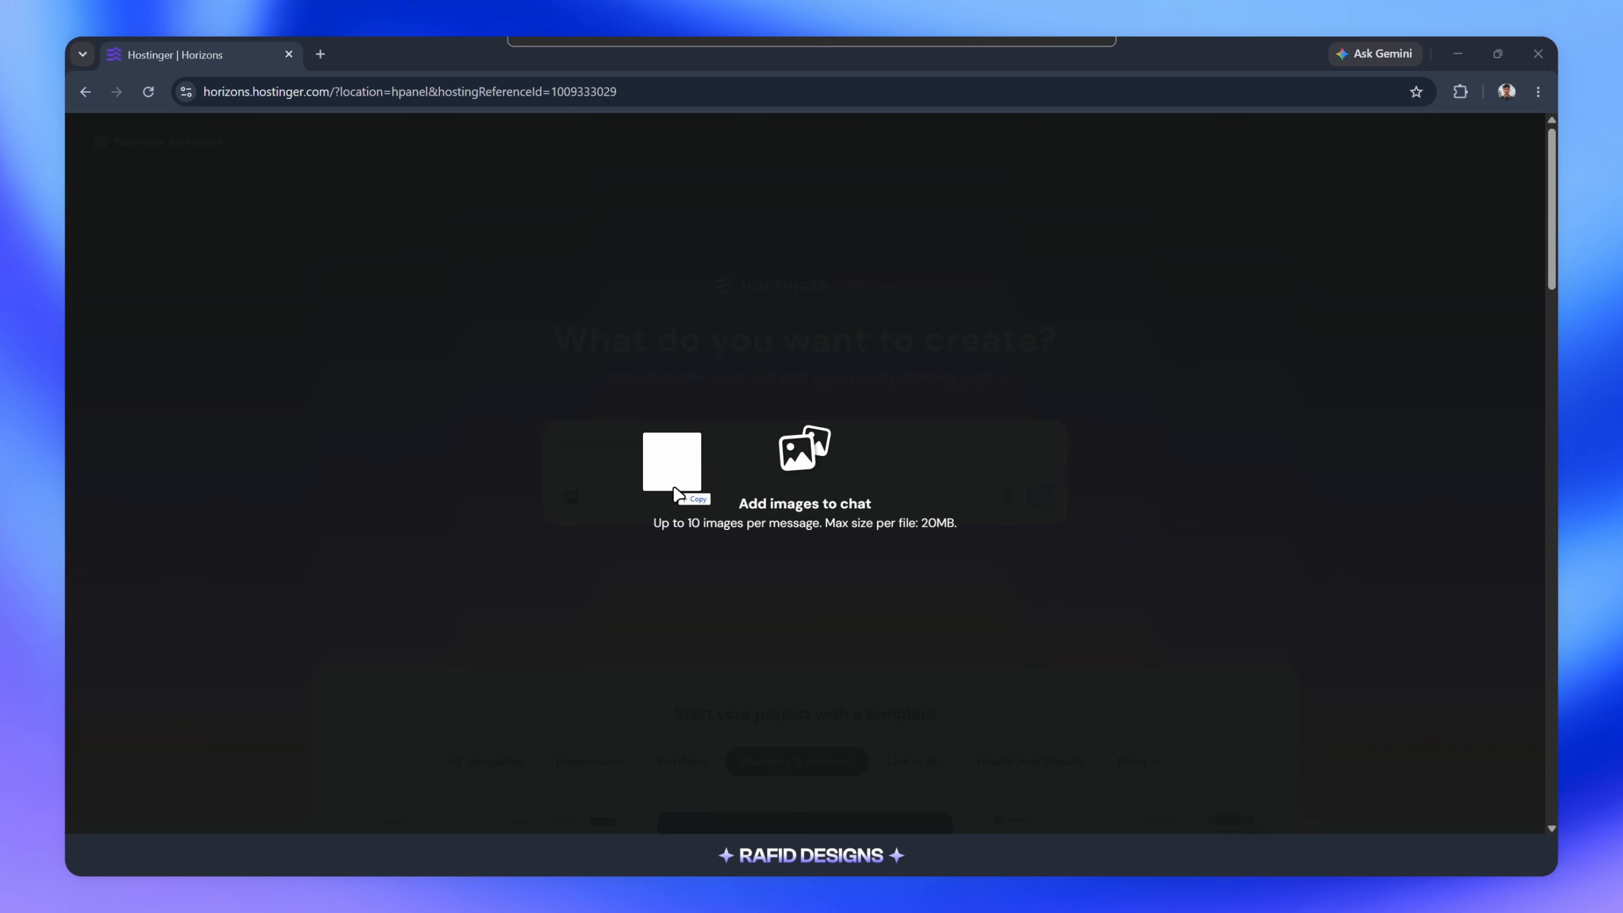
# Attach the hero design image and submit the pasted prompt for a premium, cinematic, full-screen drone hero section with a clean background.
pyautogui.moveTo(677, 487); pyautogui.dragTo(741, 500)
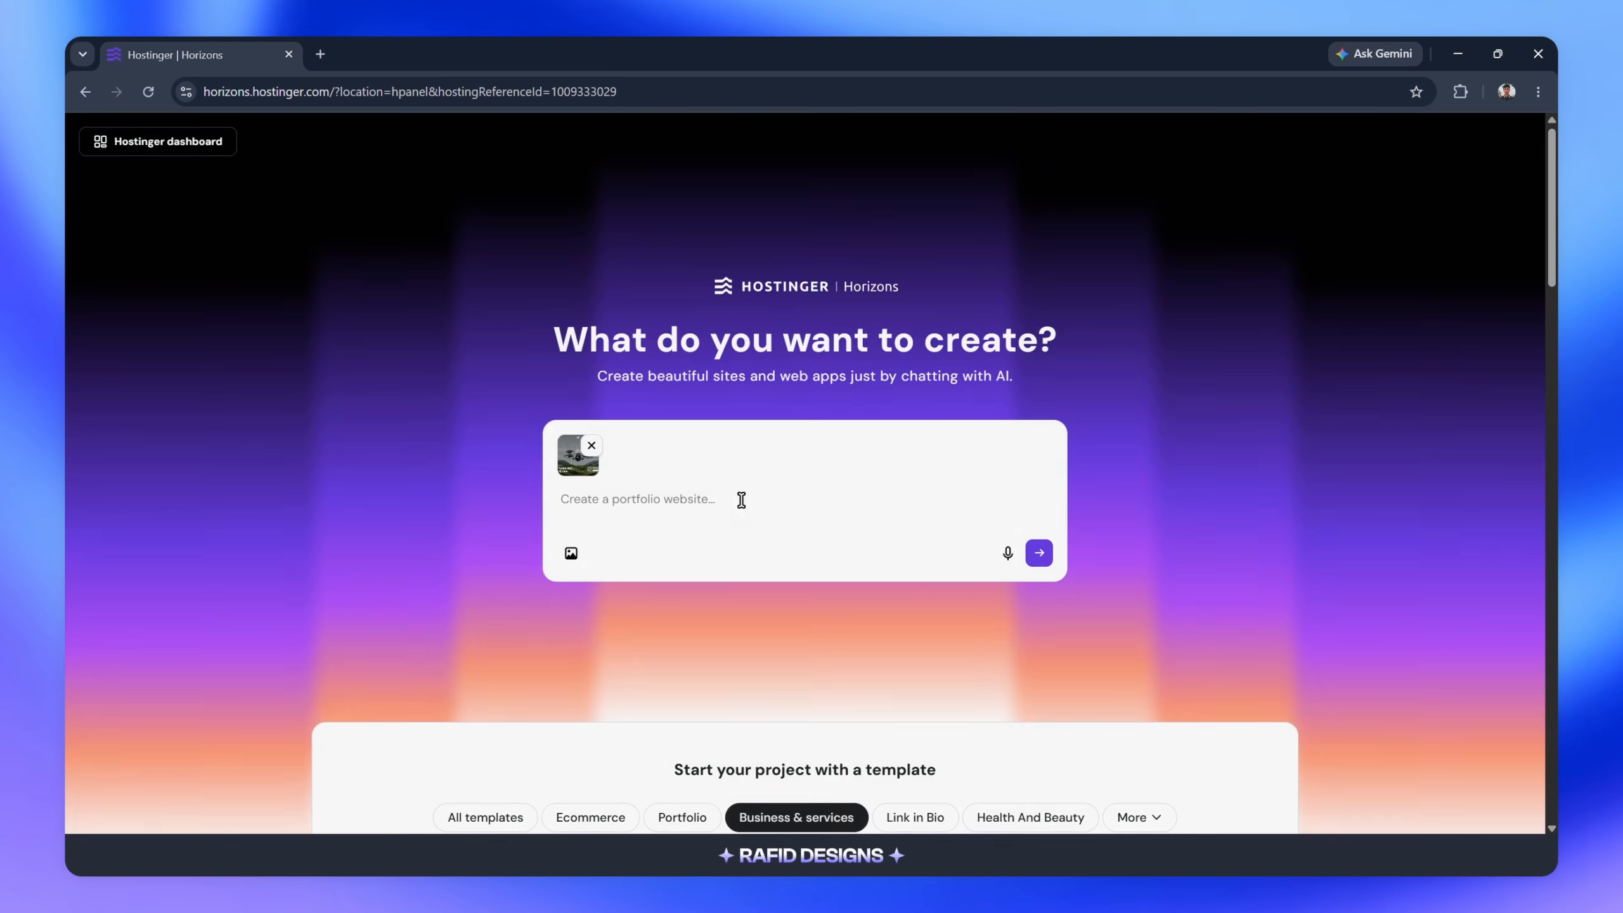
pyautogui.hotkey('ctrl', 'v')
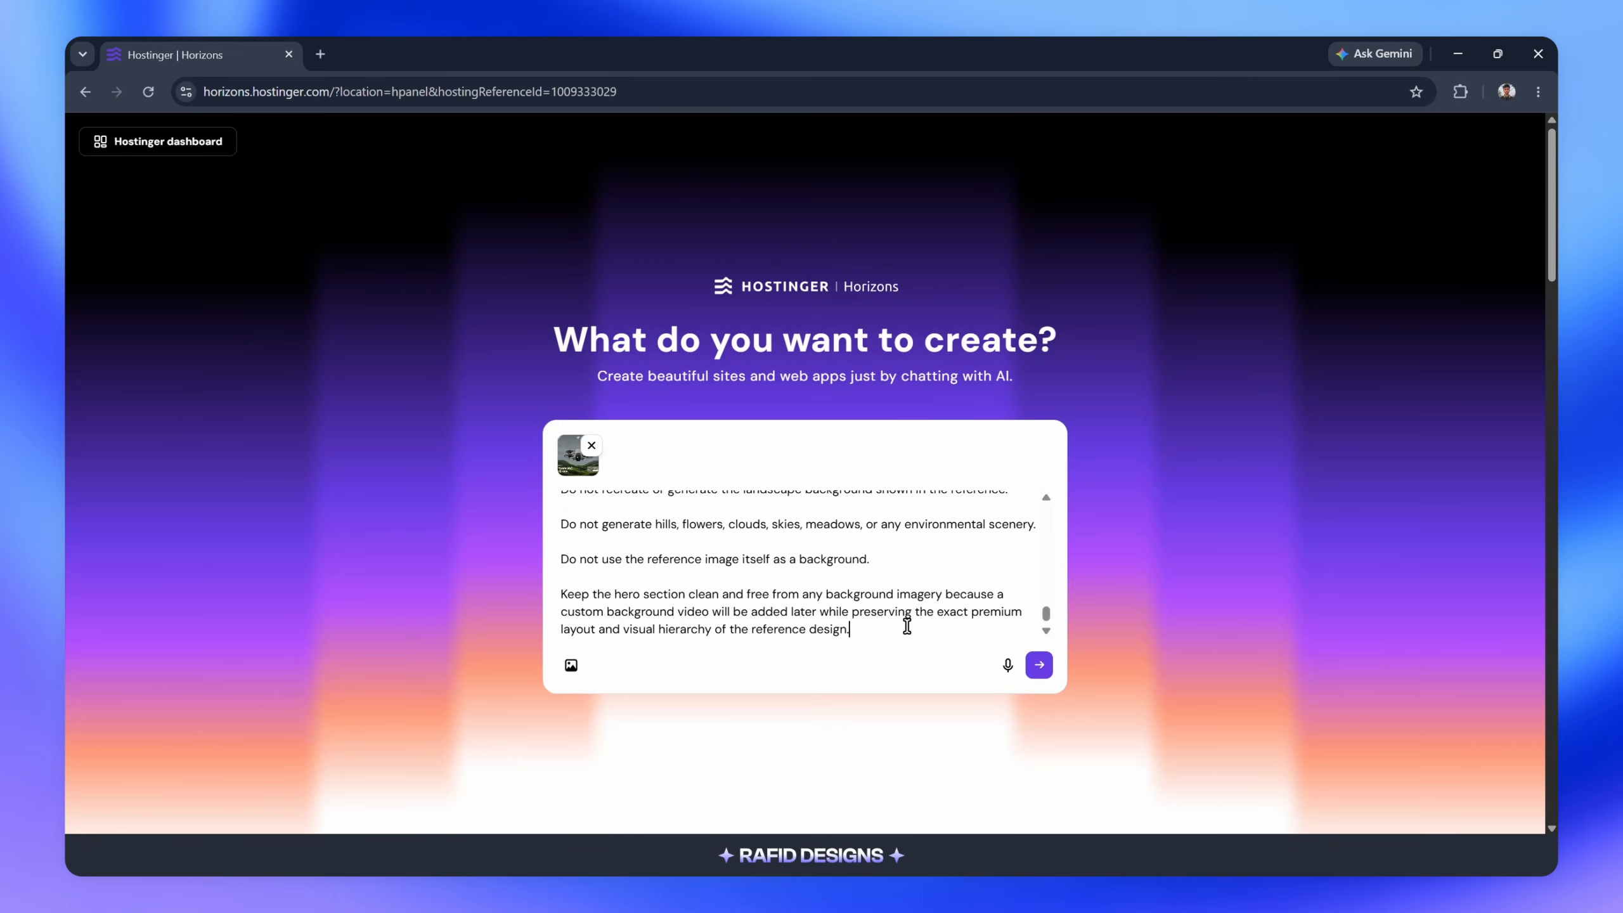
pyautogui.scroll(8, 905, 623)
pyautogui.scroll(10, 907, 626)
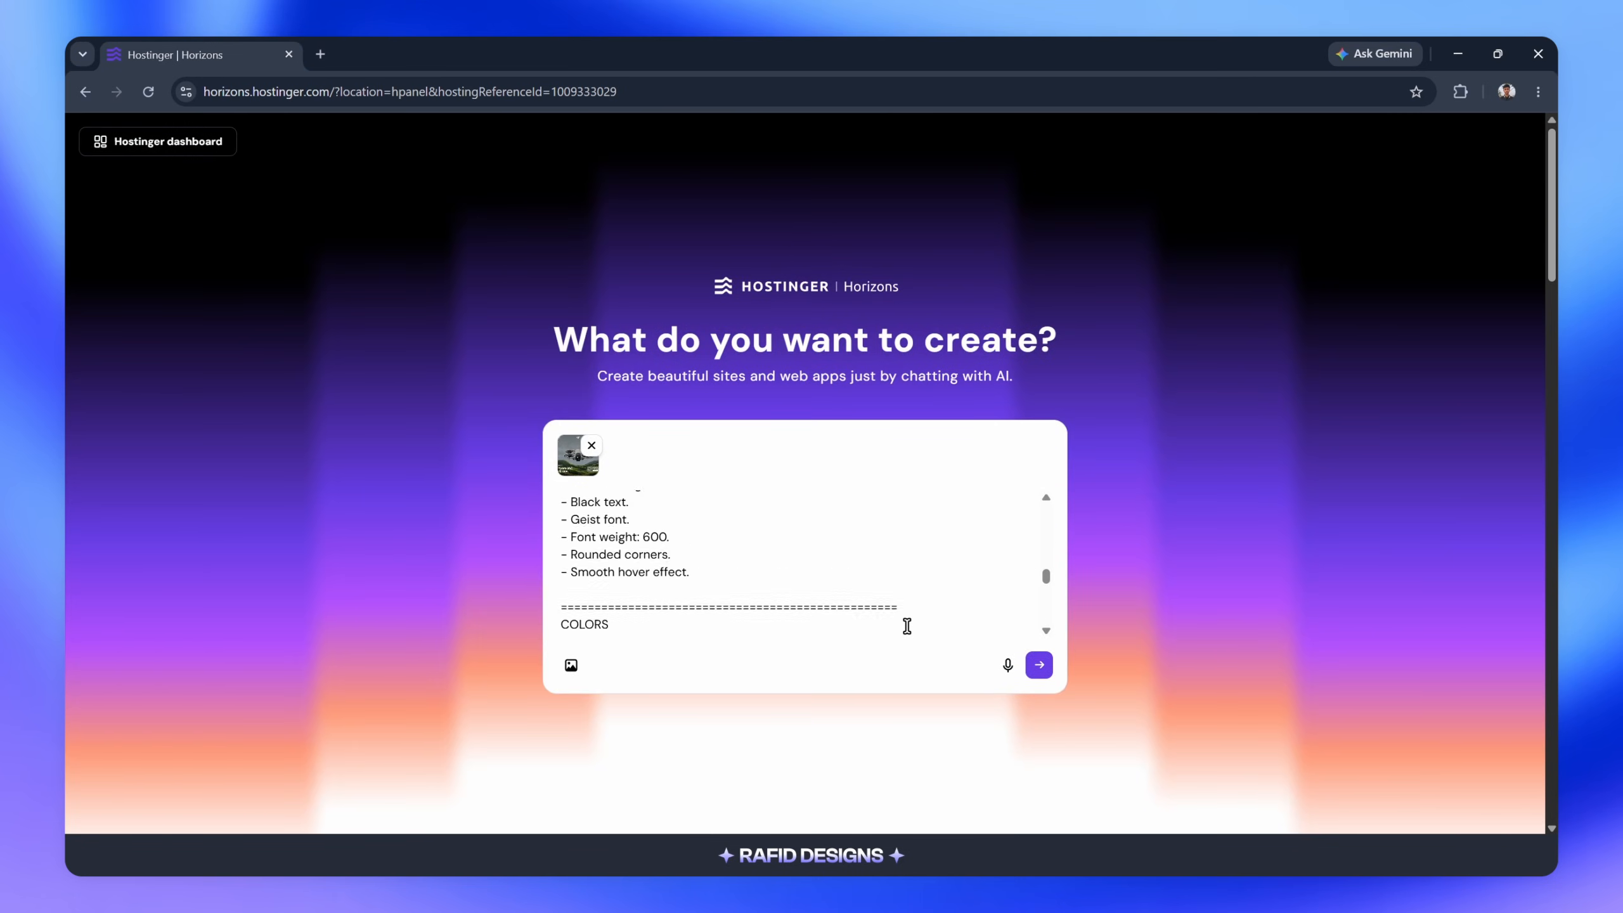
pyautogui.scroll(5, 912, 620)
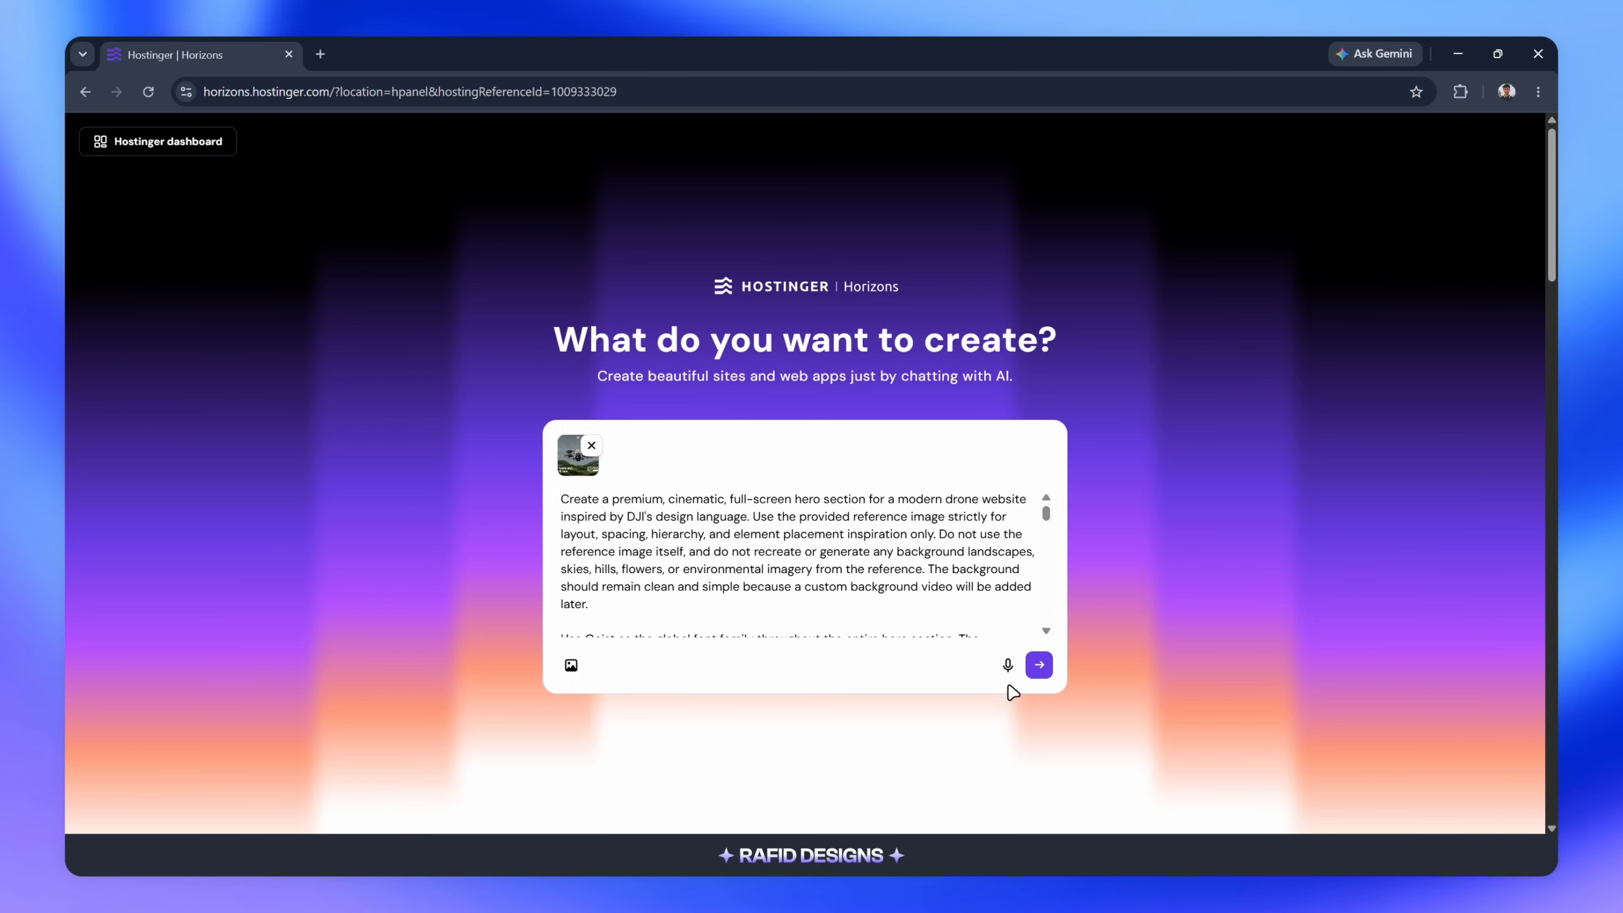
pyautogui.click(1040, 665)
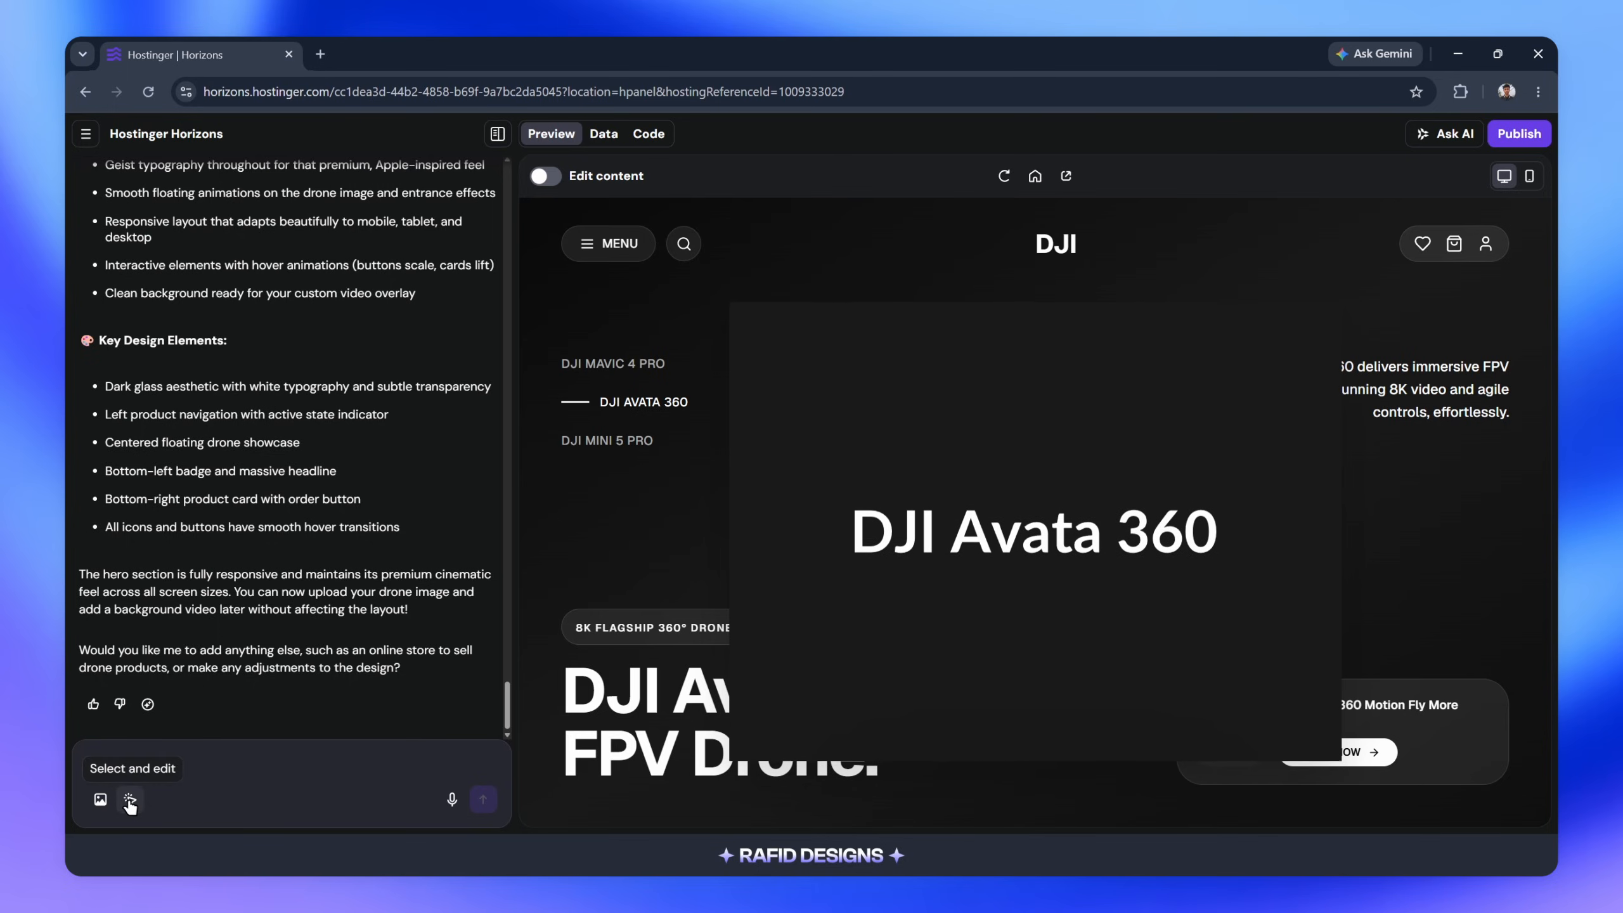
# Select the large DJI Avata 360 placeholder in the preview and send the change request "Remove this completely".
pyautogui.click(130, 801)
pyautogui.click(918, 429)
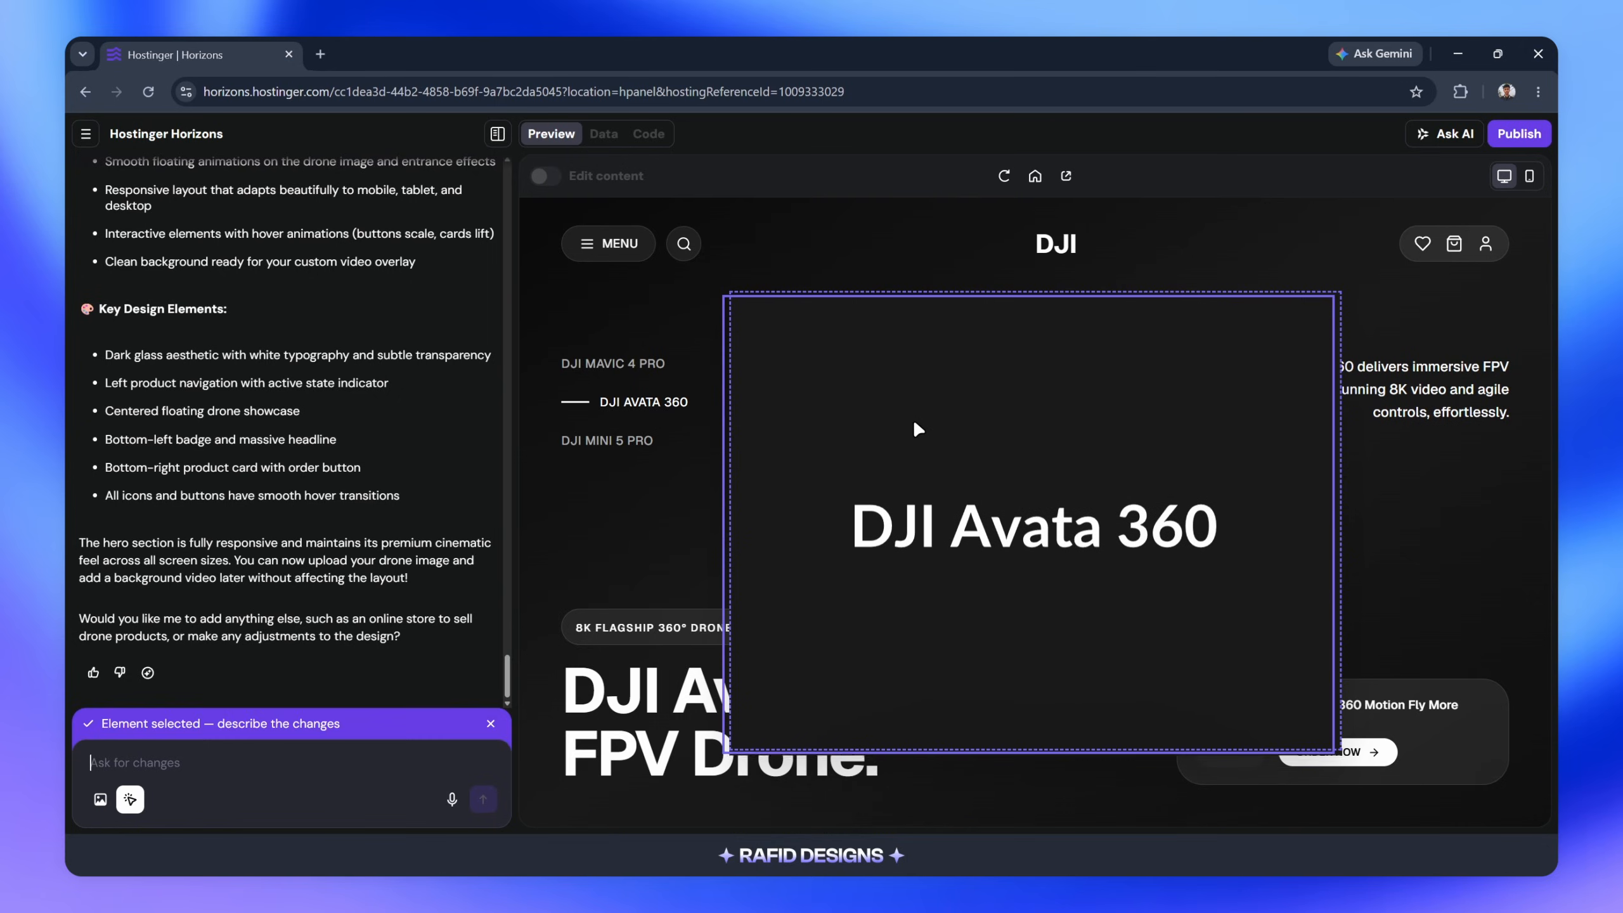
pyautogui.write('Remove this completely')
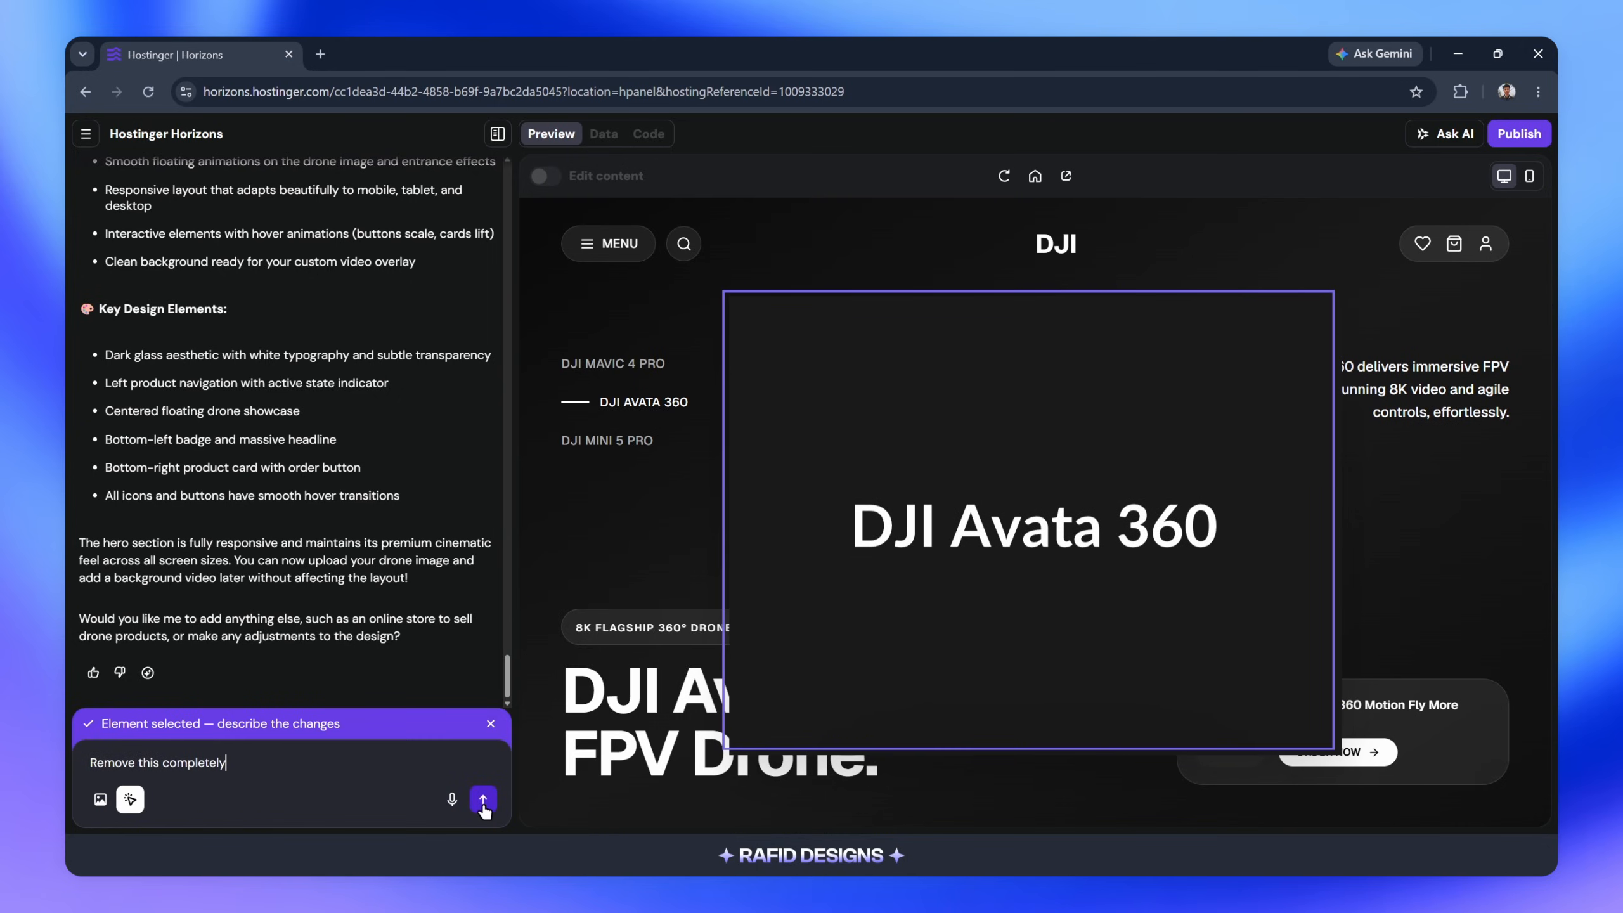
pyautogui.click(483, 807)
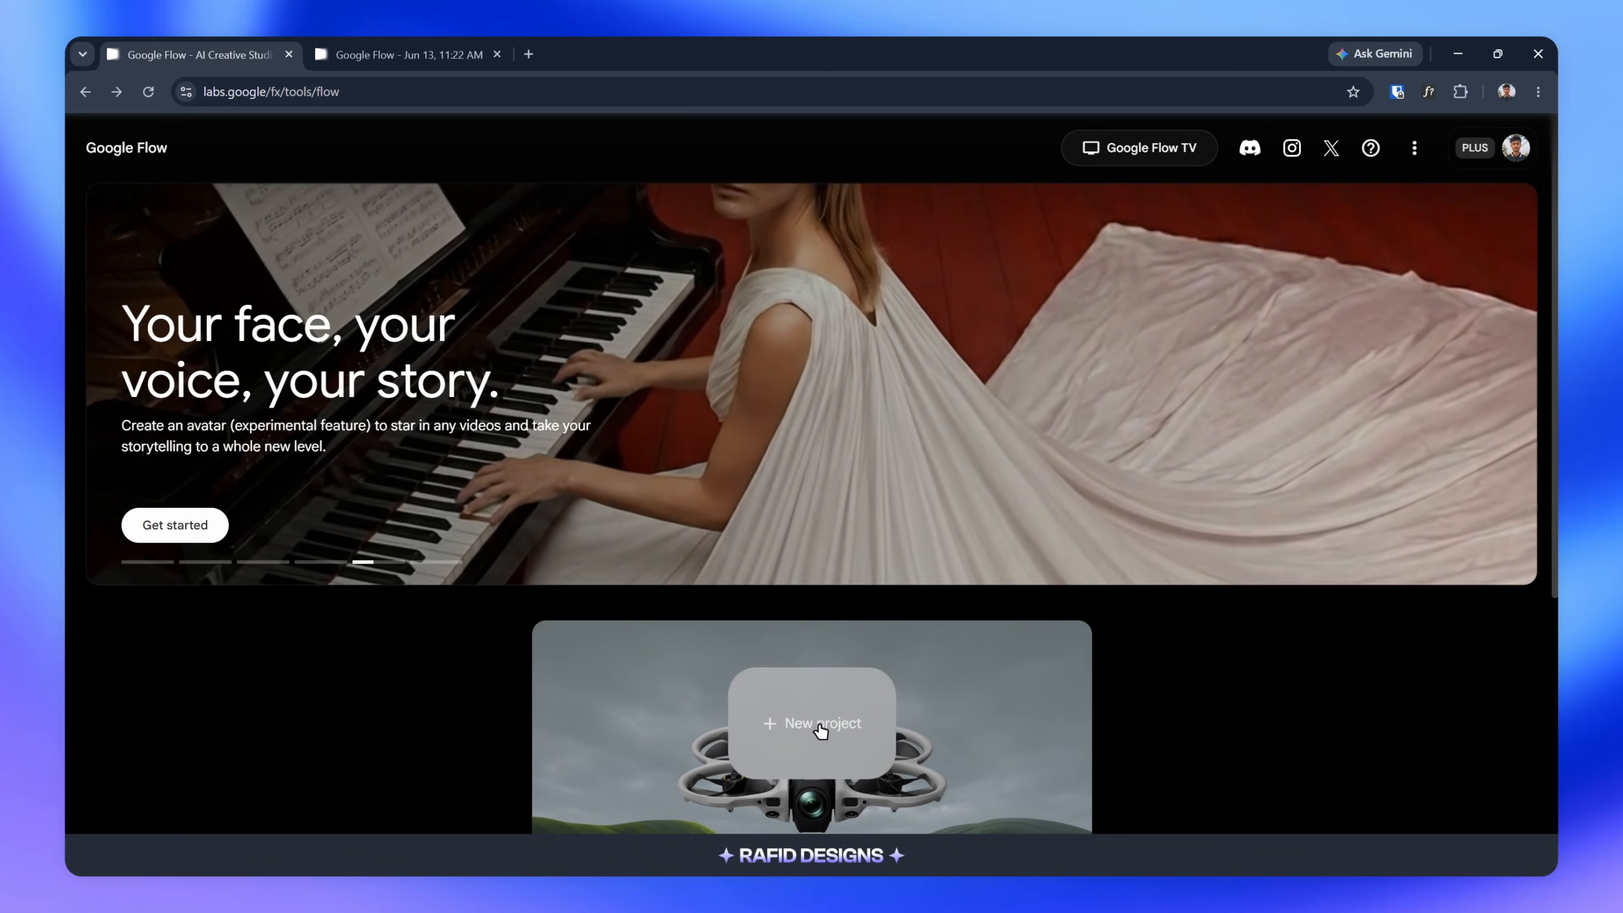
# Create a new Google Flow project, switch to the Jun 13, 11:22 AM project and attach DJI Drone.png to its prompt.
pyautogui.click(816, 727)
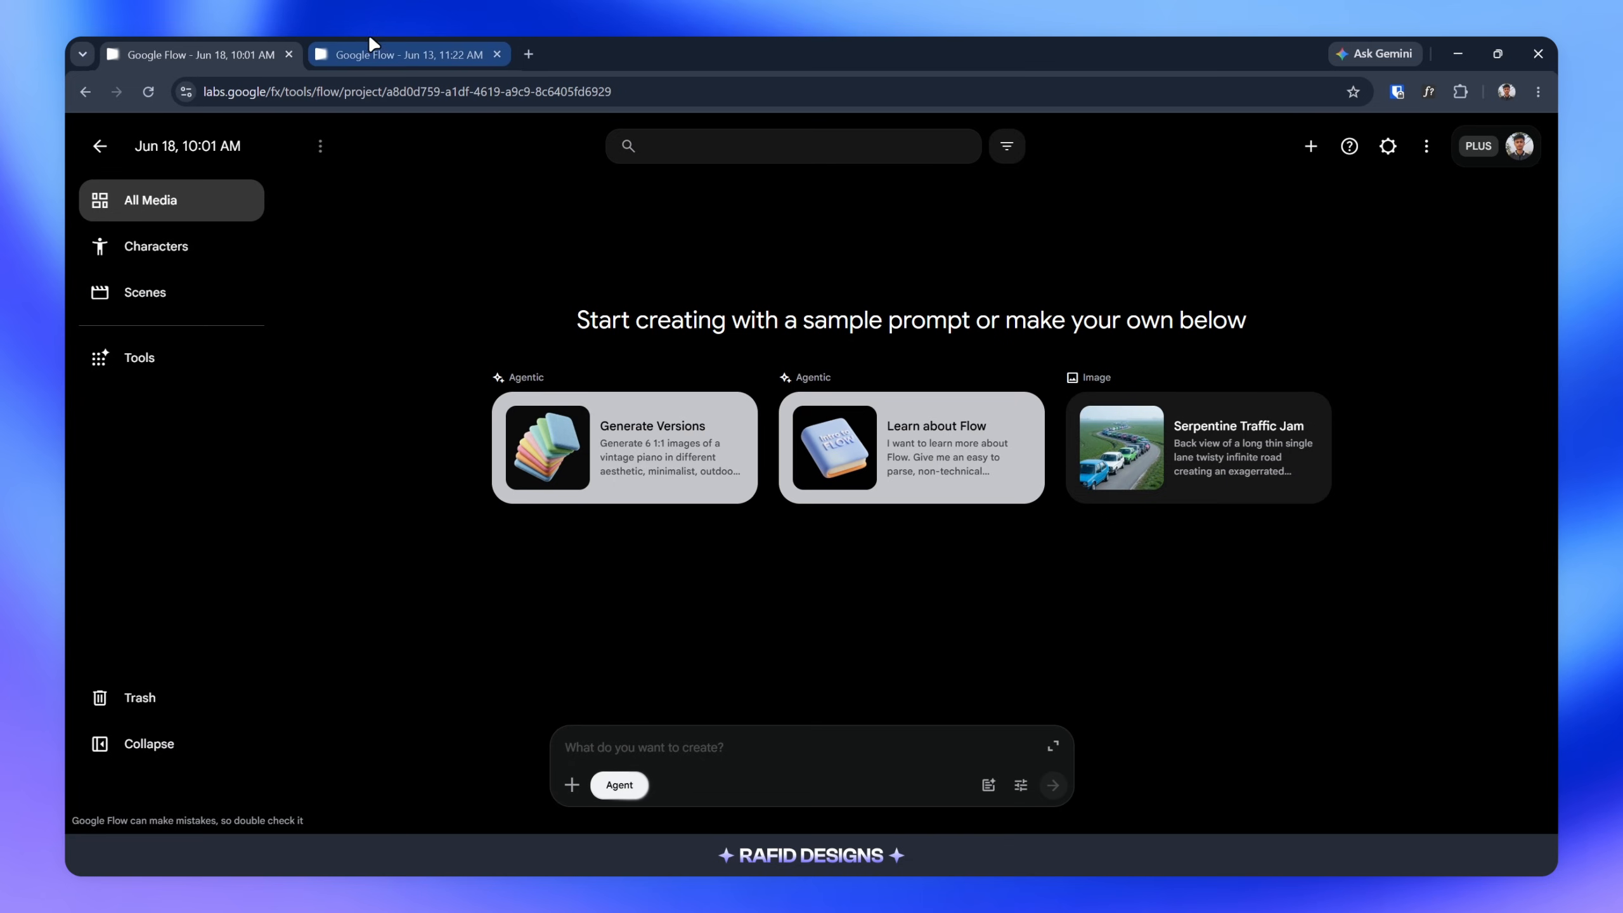
pyautogui.click(373, 46)
pyautogui.click(571, 784)
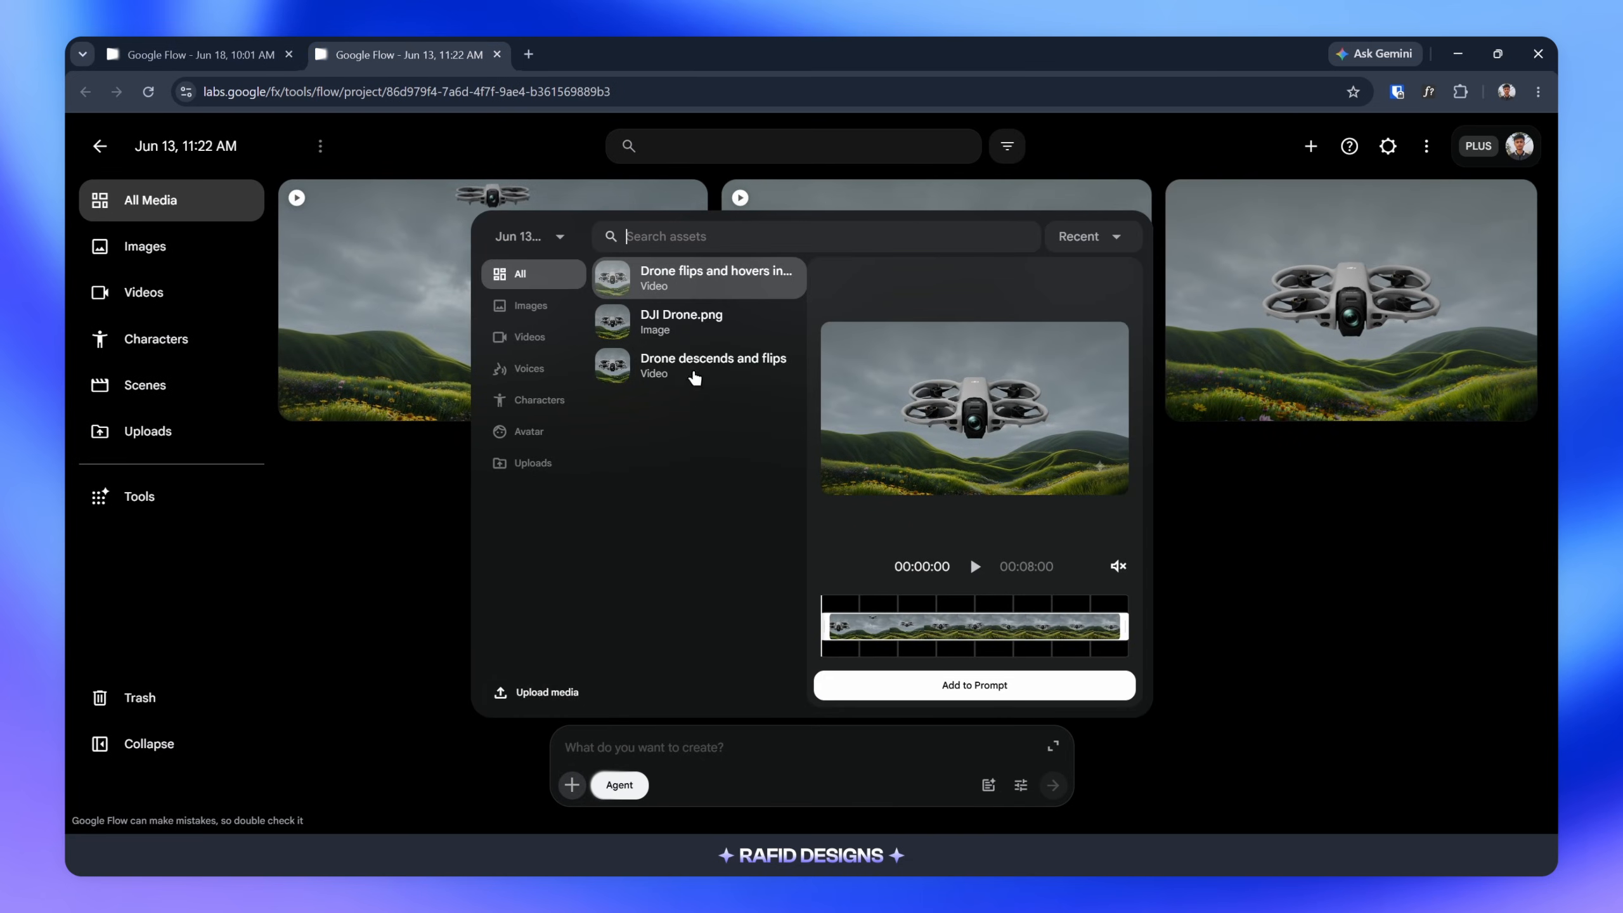
pyautogui.click(670, 327)
pyautogui.click(945, 678)
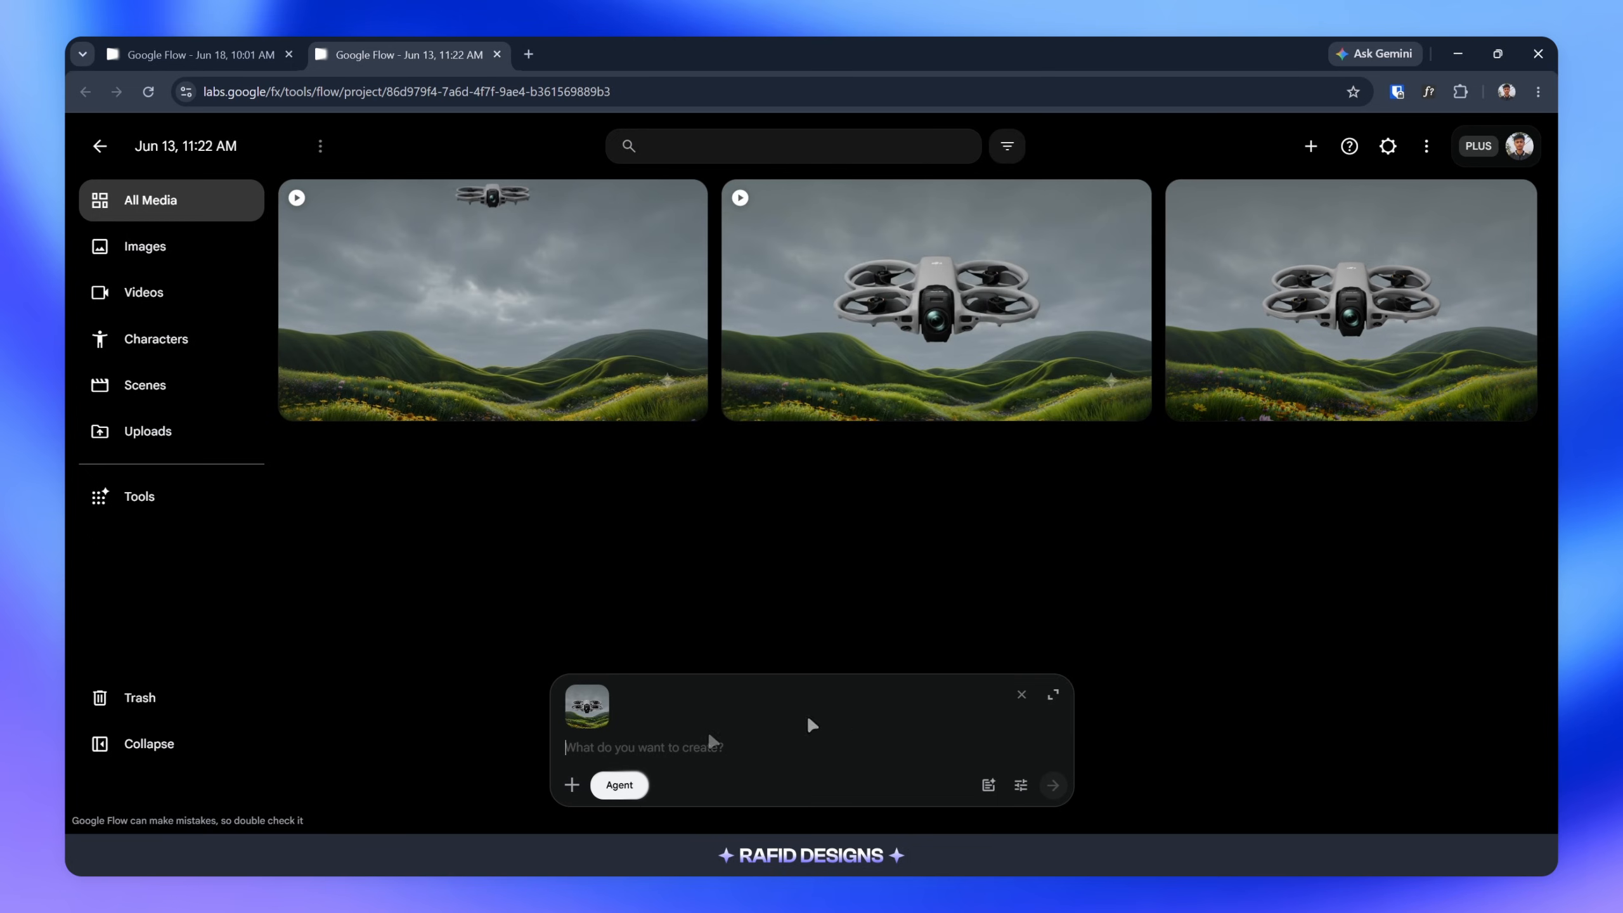
# Paste the cinematic drone animation prompt and save the agent settings with 16:9 video, 1x output and the Omni Flash model.
pyautogui.hotkey('ctrl', 'v')
pyautogui.scroll(3, 710, 730)
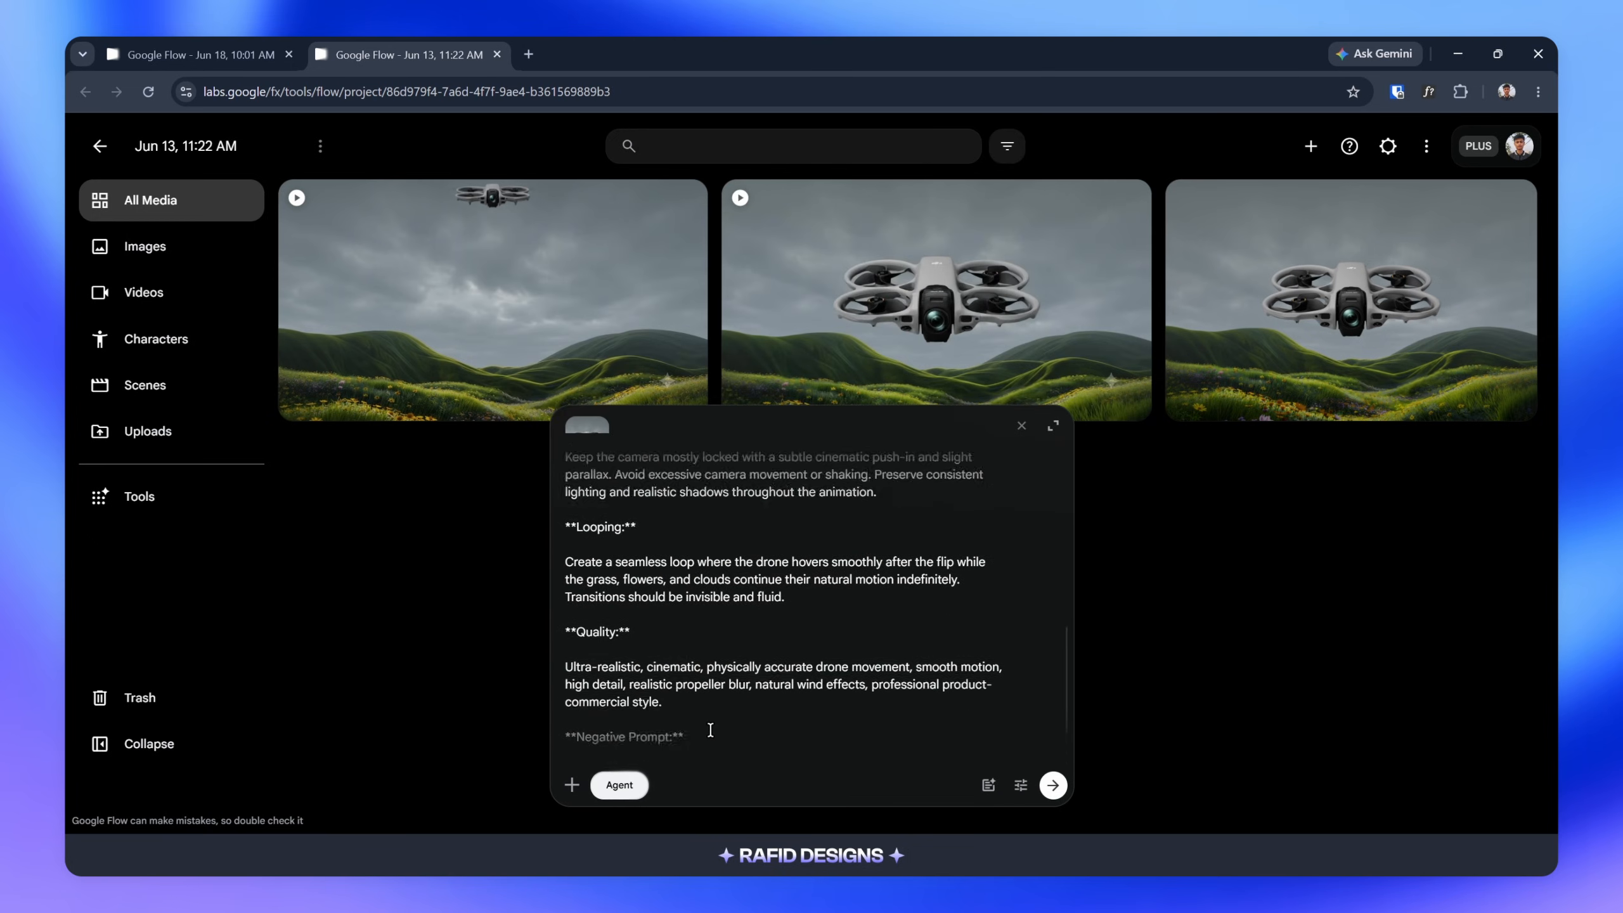
pyautogui.scroll(-3, 711, 730)
pyautogui.click(1020, 786)
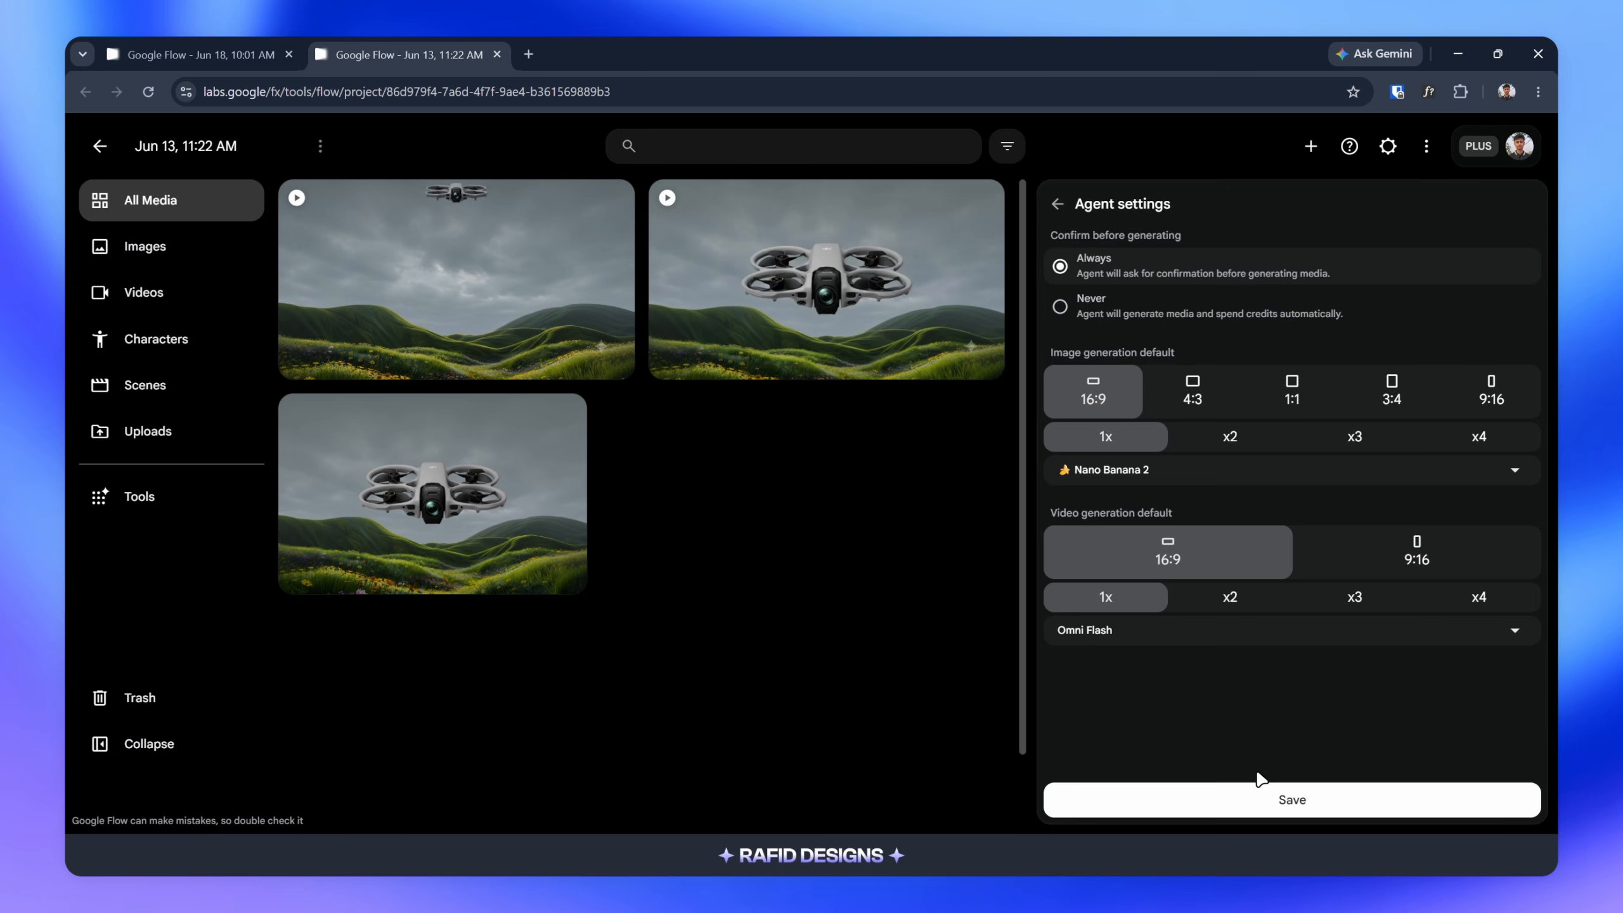
pyautogui.click(1291, 801)
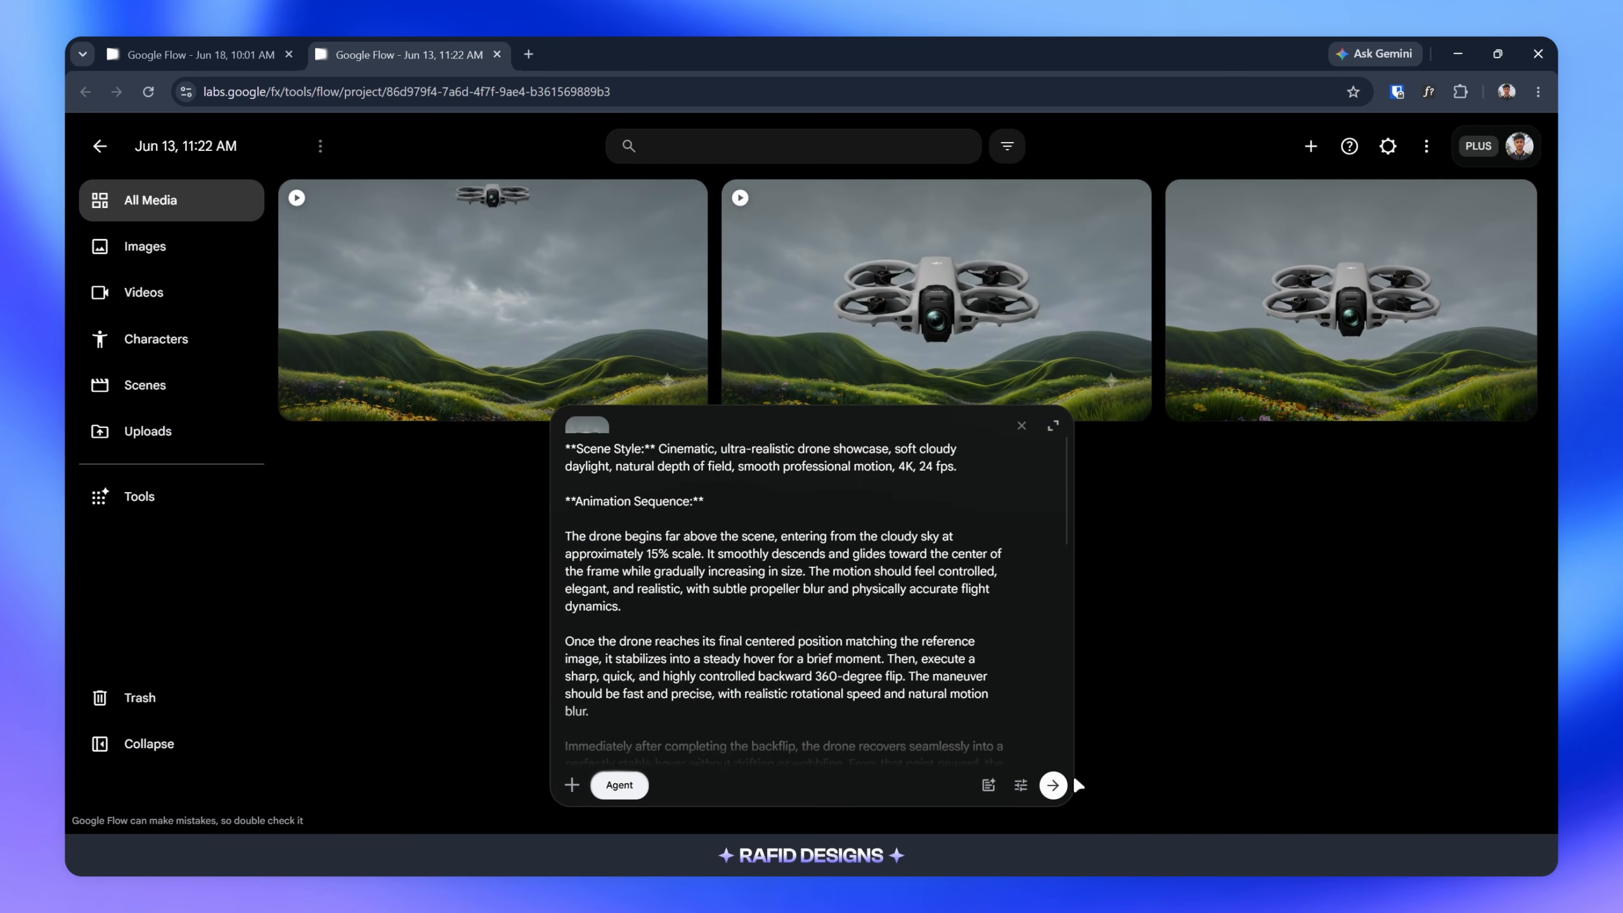
pyautogui.click(504, 310)
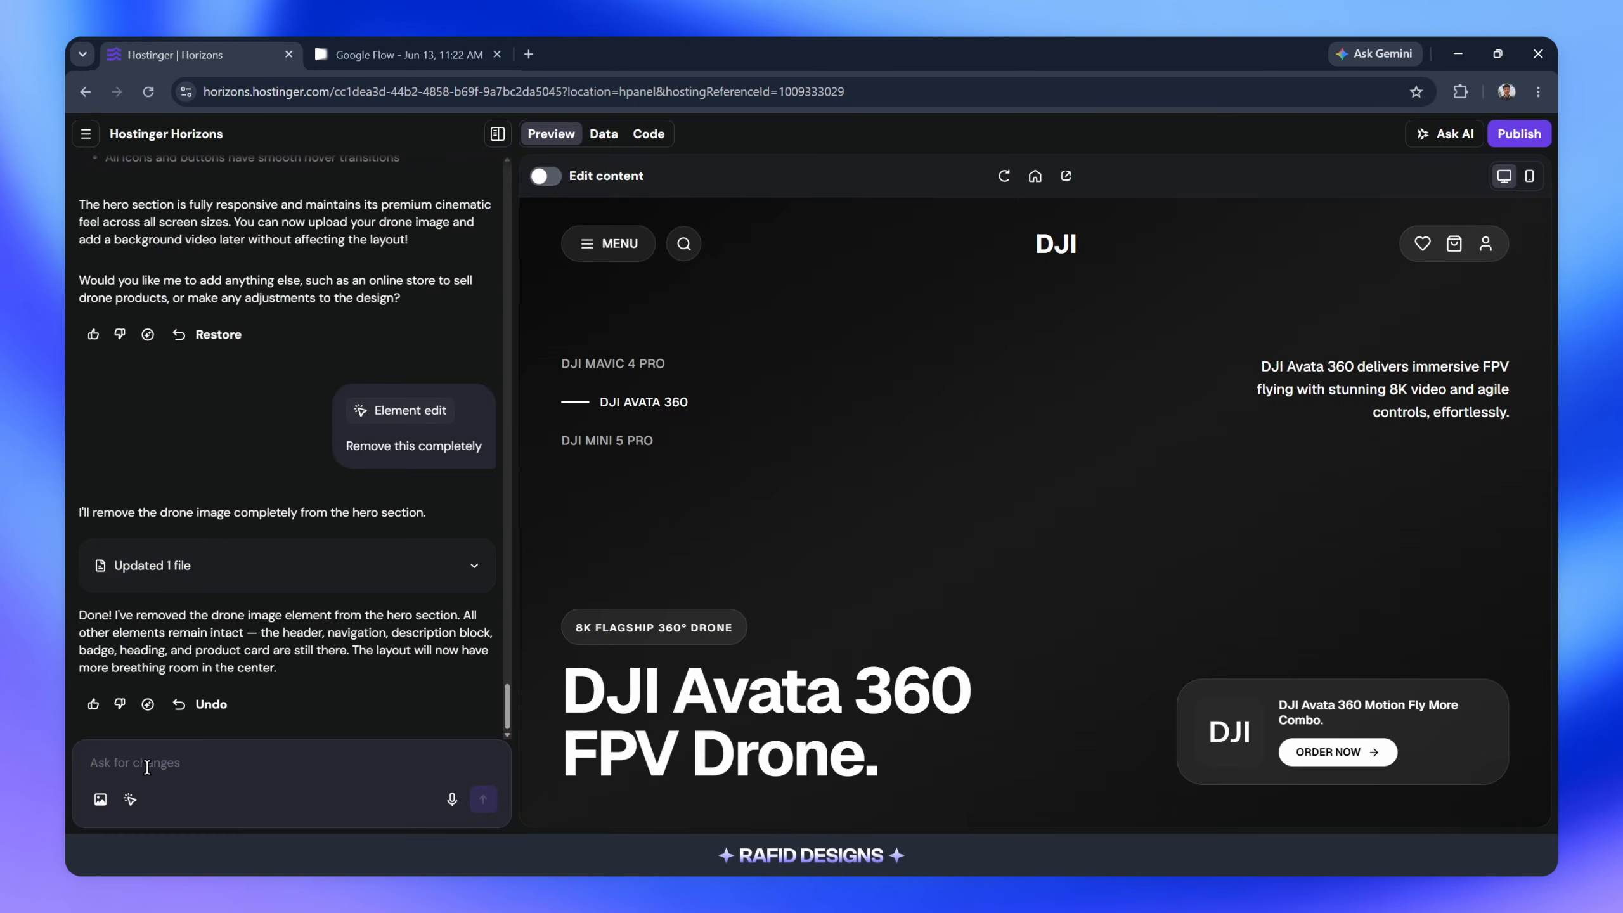
# Paste the Horizons change request to replace the hero background with the video, playing once without looping, and review its text.
pyautogui.hotkey('ctrl', 'v')
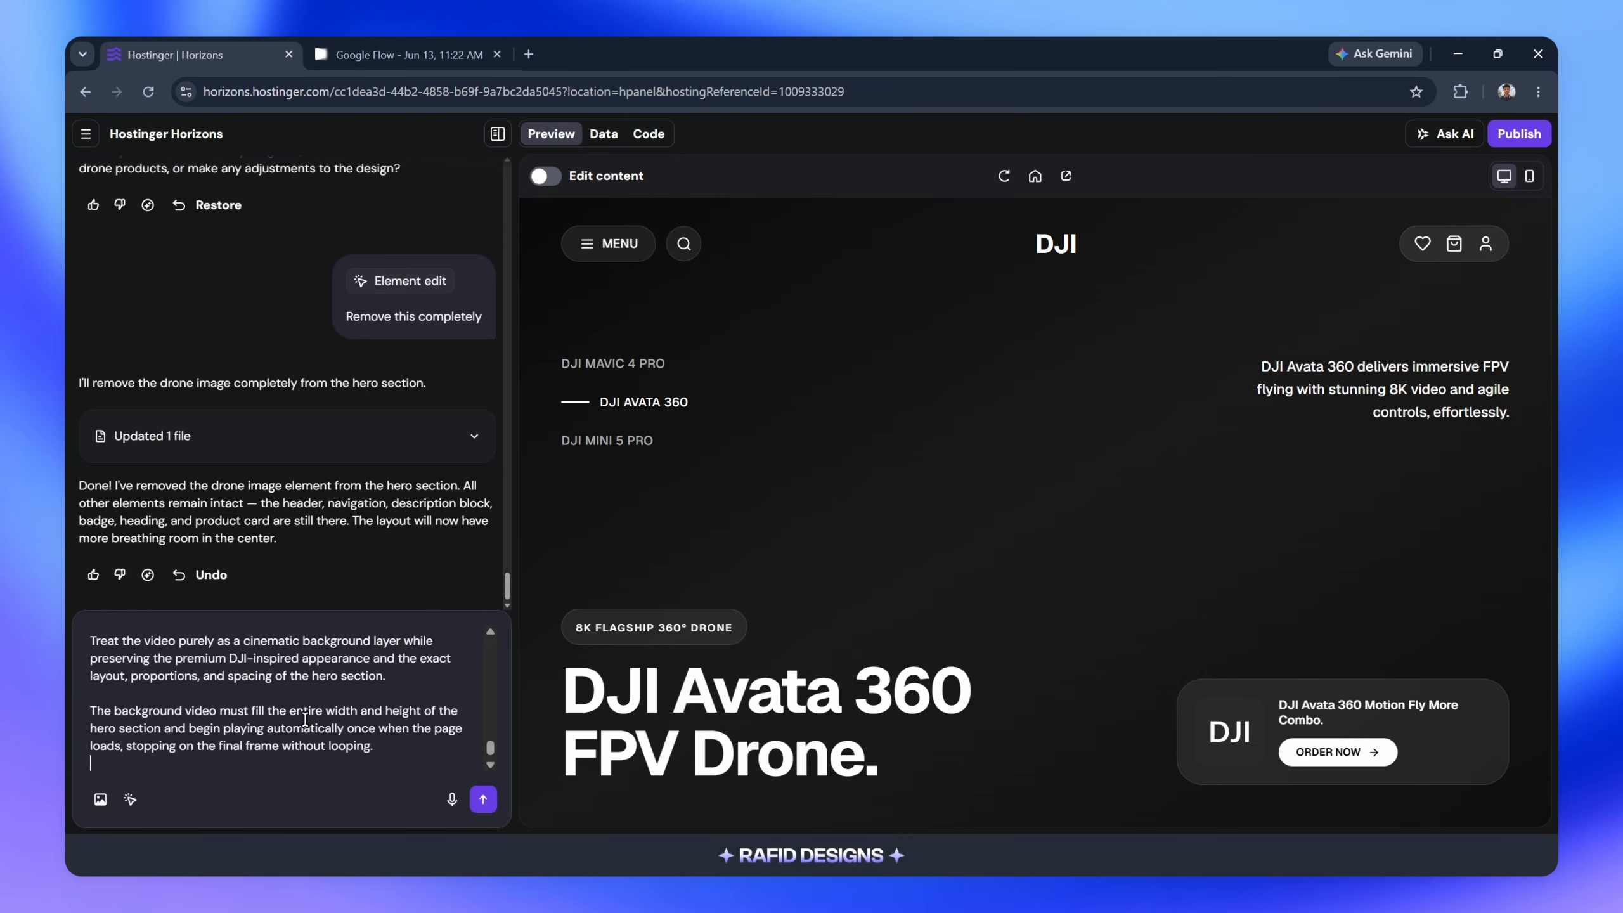
pyautogui.scroll(15, 305, 719)
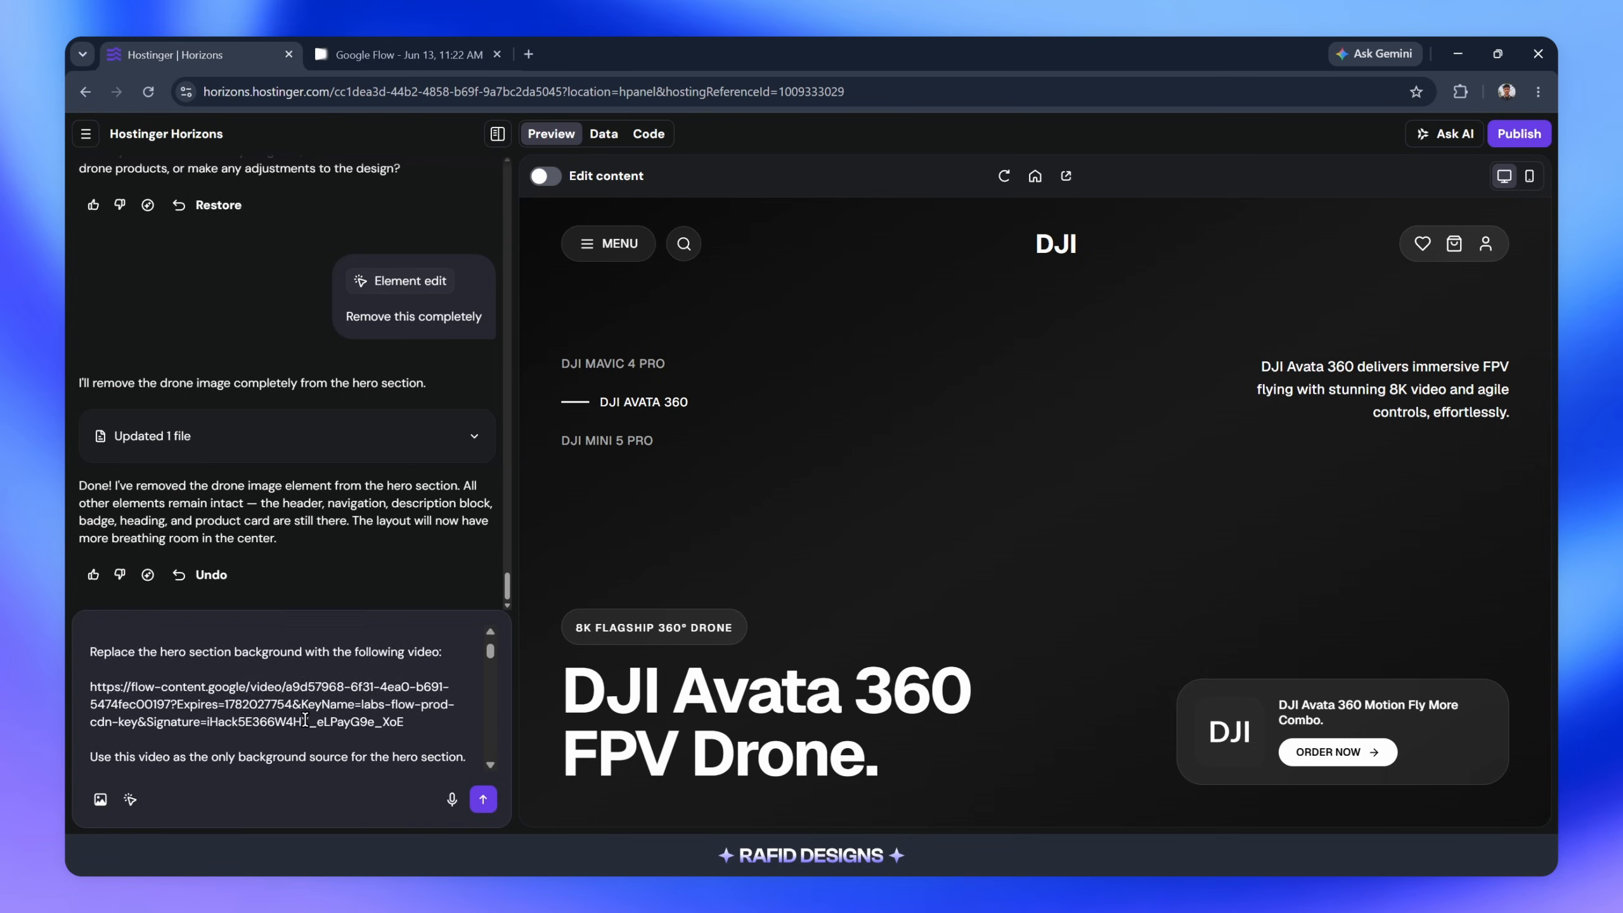
pyautogui.scroll(2, 305, 719)
pyautogui.scroll(-3, 96, 667)
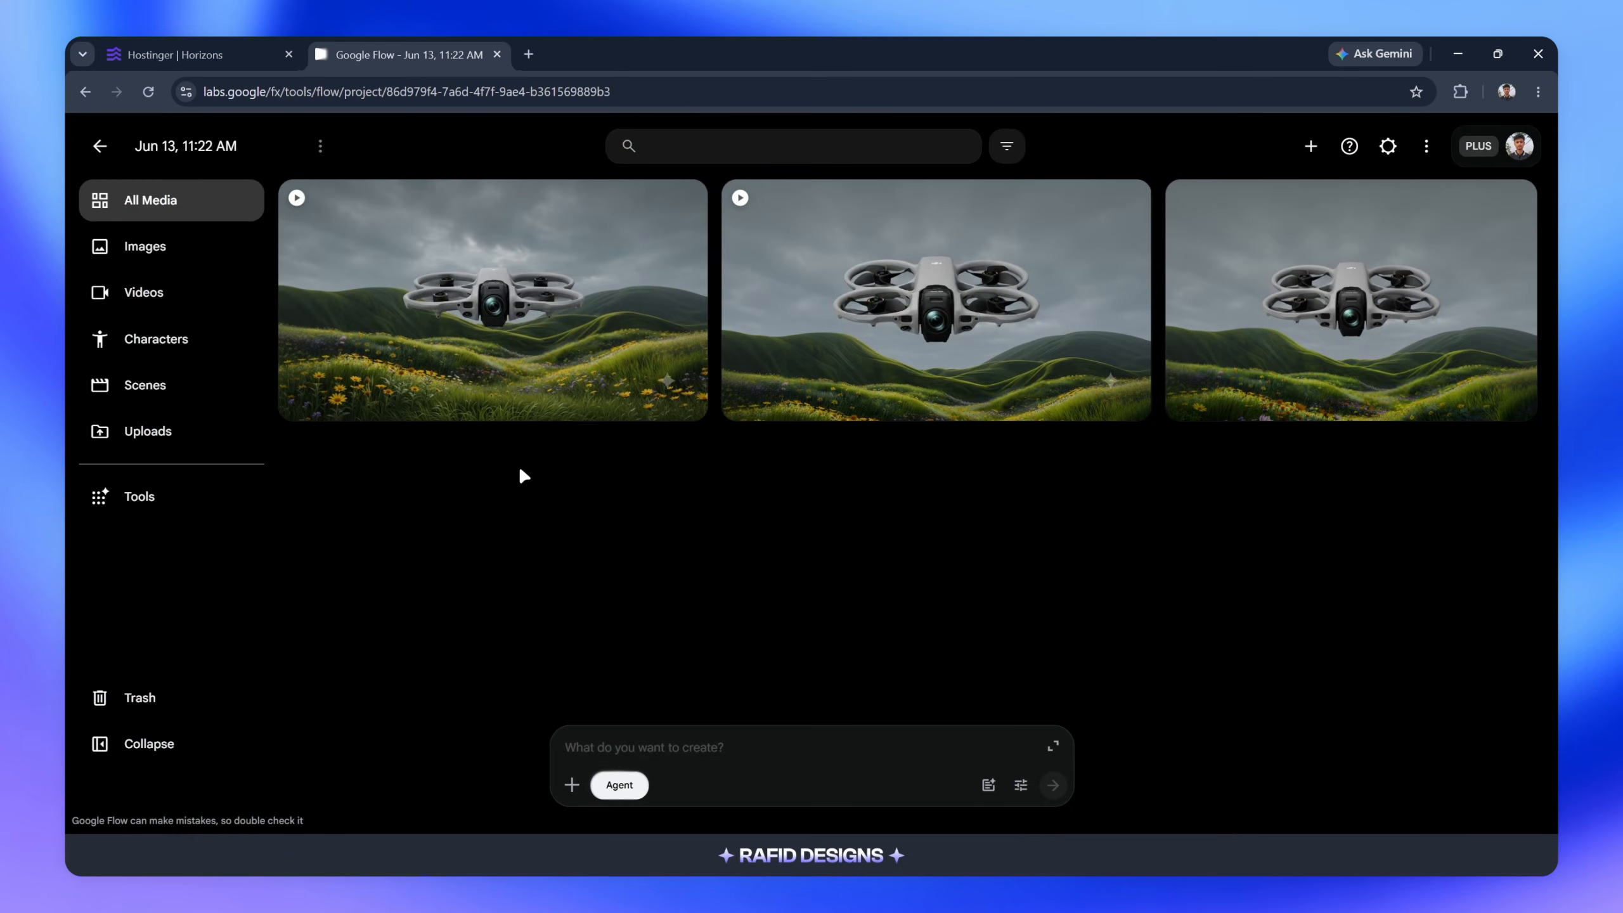
# In Google Flow, share the "Drone flips and hovers" video with Include inputs turned off and copy its link.
pyautogui.moveTo(498, 308)
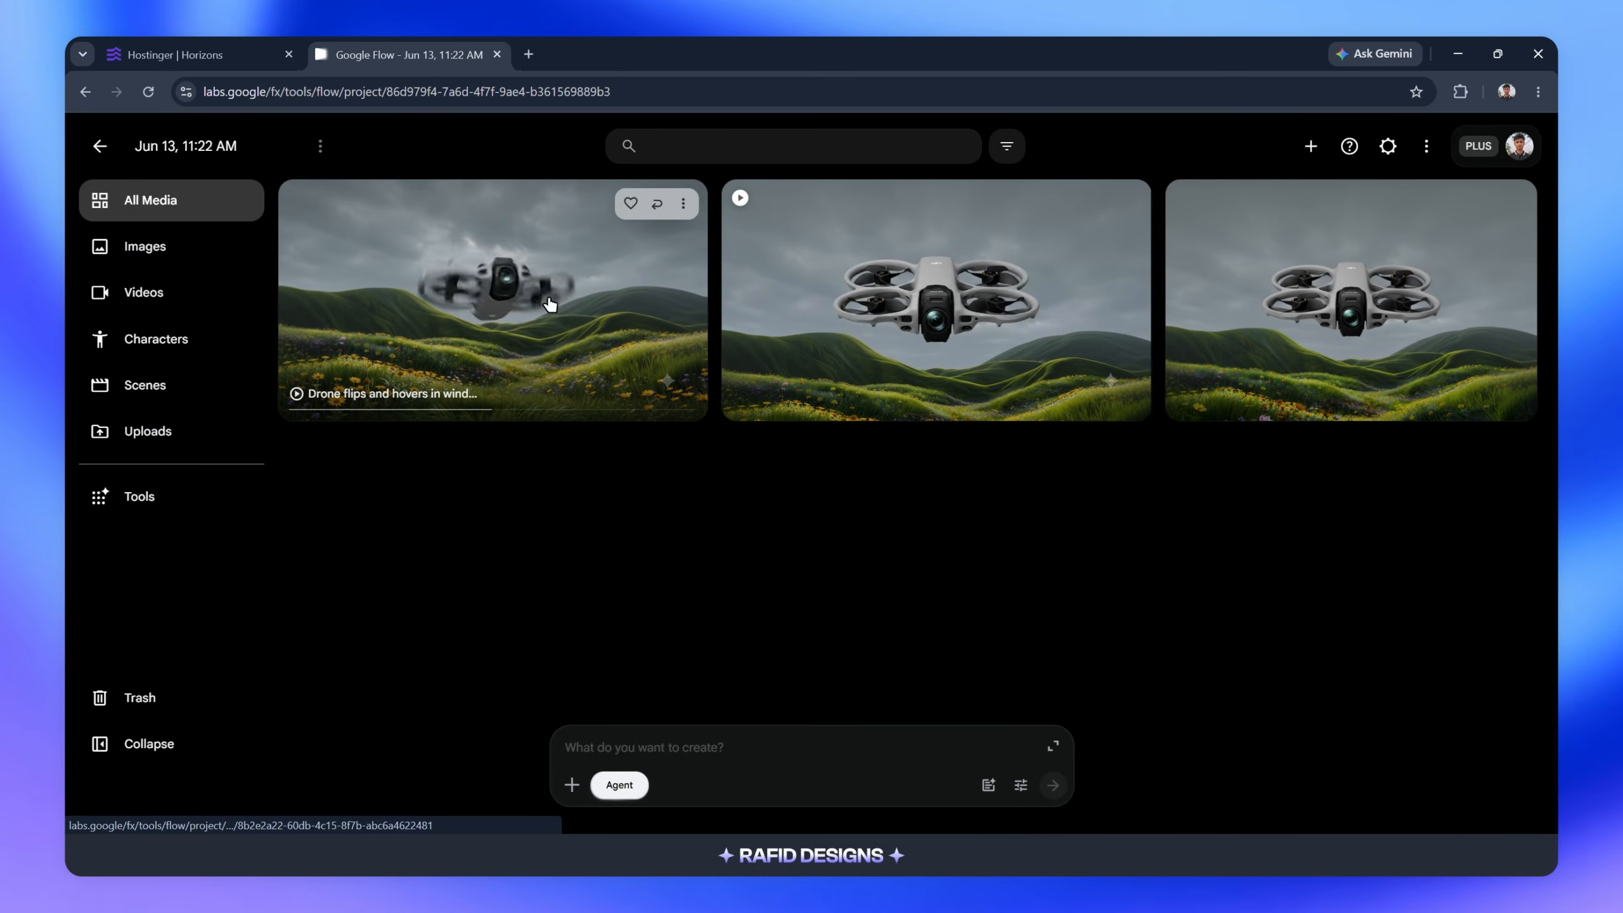
pyautogui.click(683, 203)
pyautogui.click(639, 385)
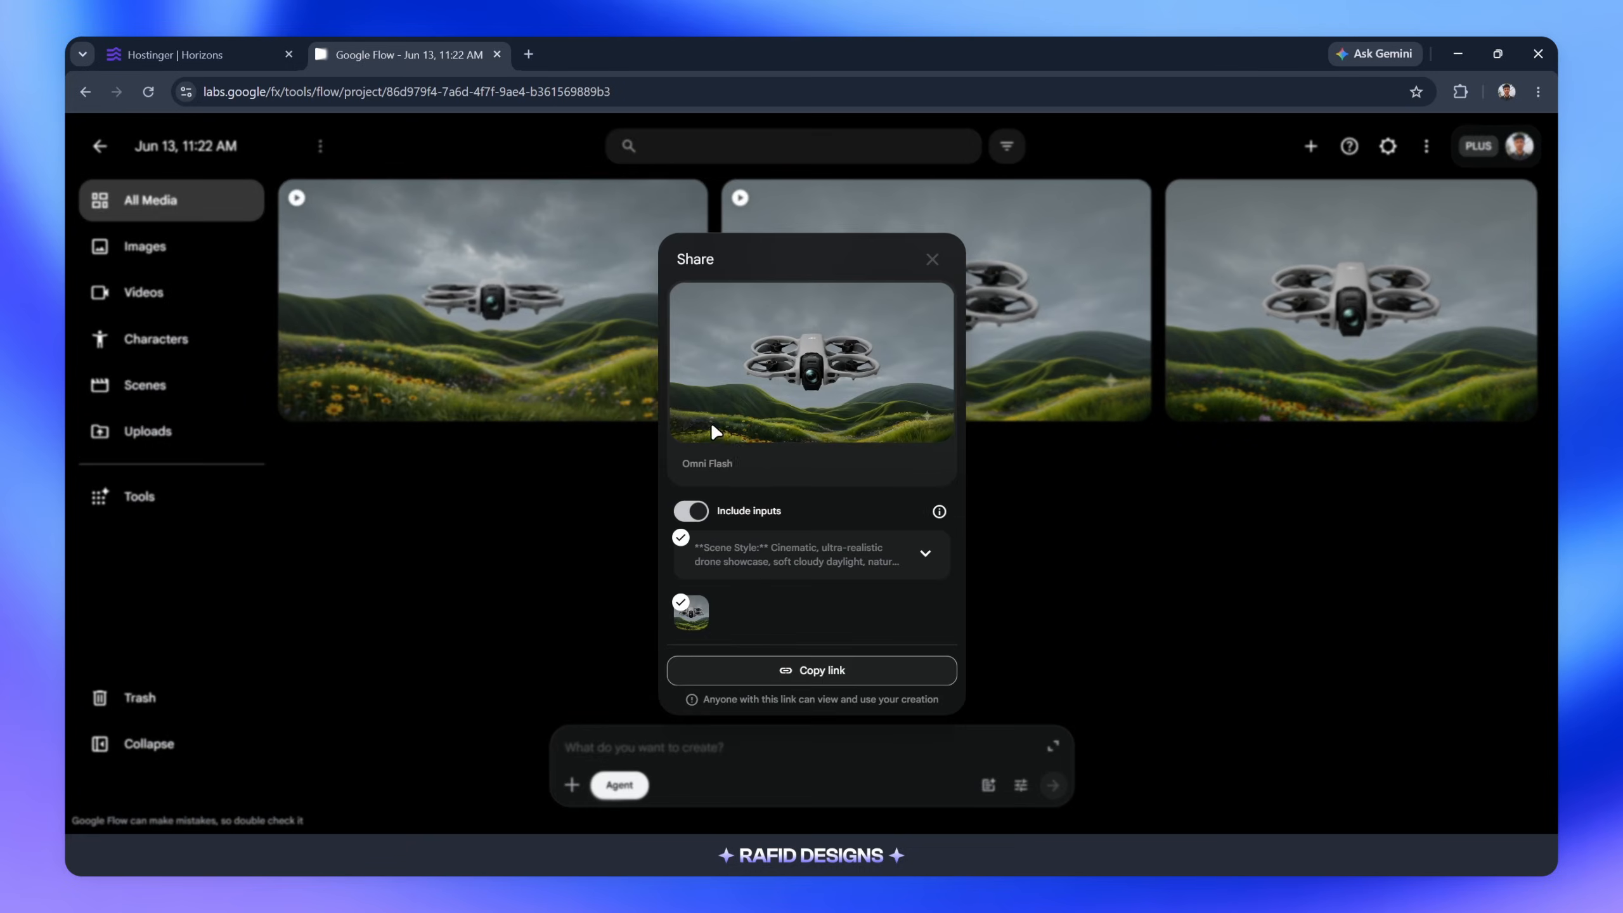
pyautogui.click(677, 511)
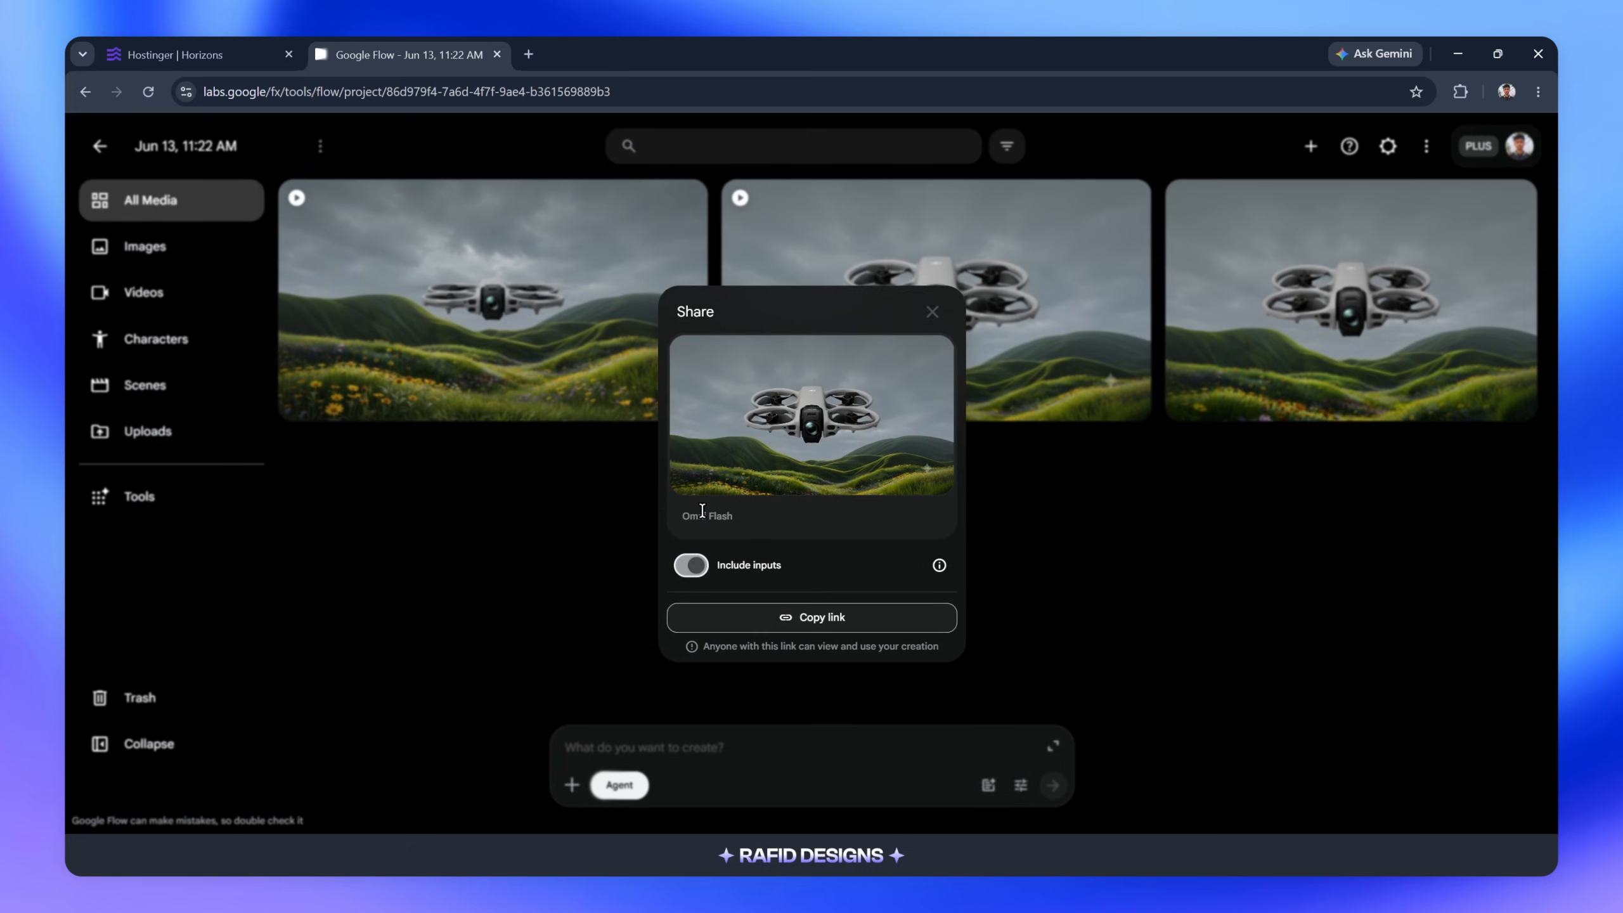
pyautogui.click(808, 623)
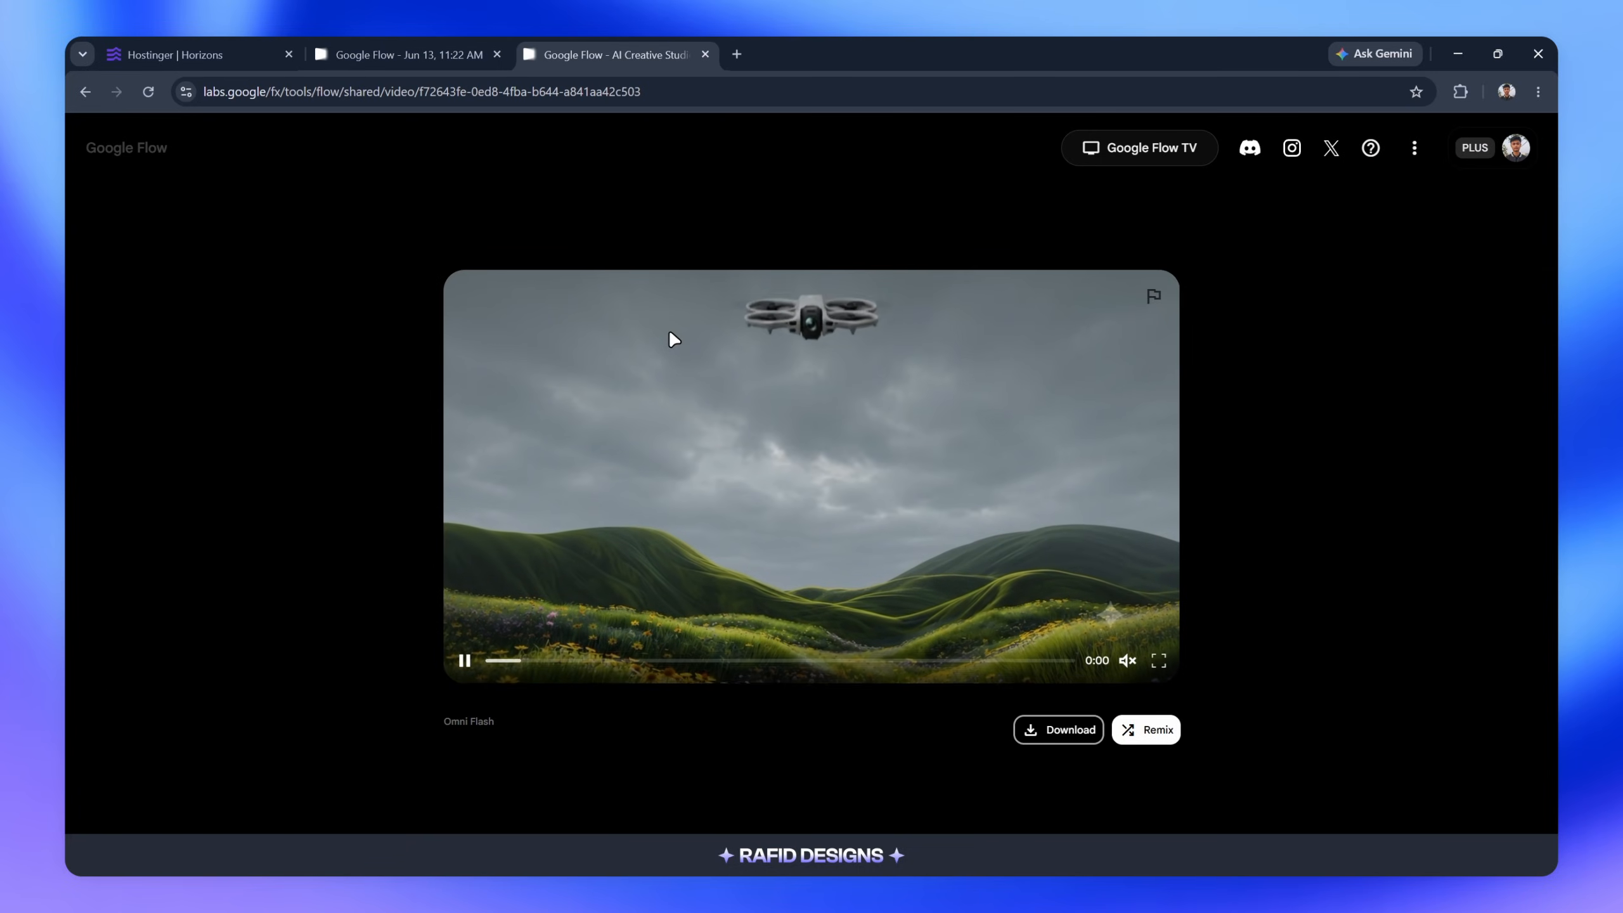
# Open the shared drone video as a standalone file in its own browser tab and select its direct address.
pyautogui.rightClick(718, 380)
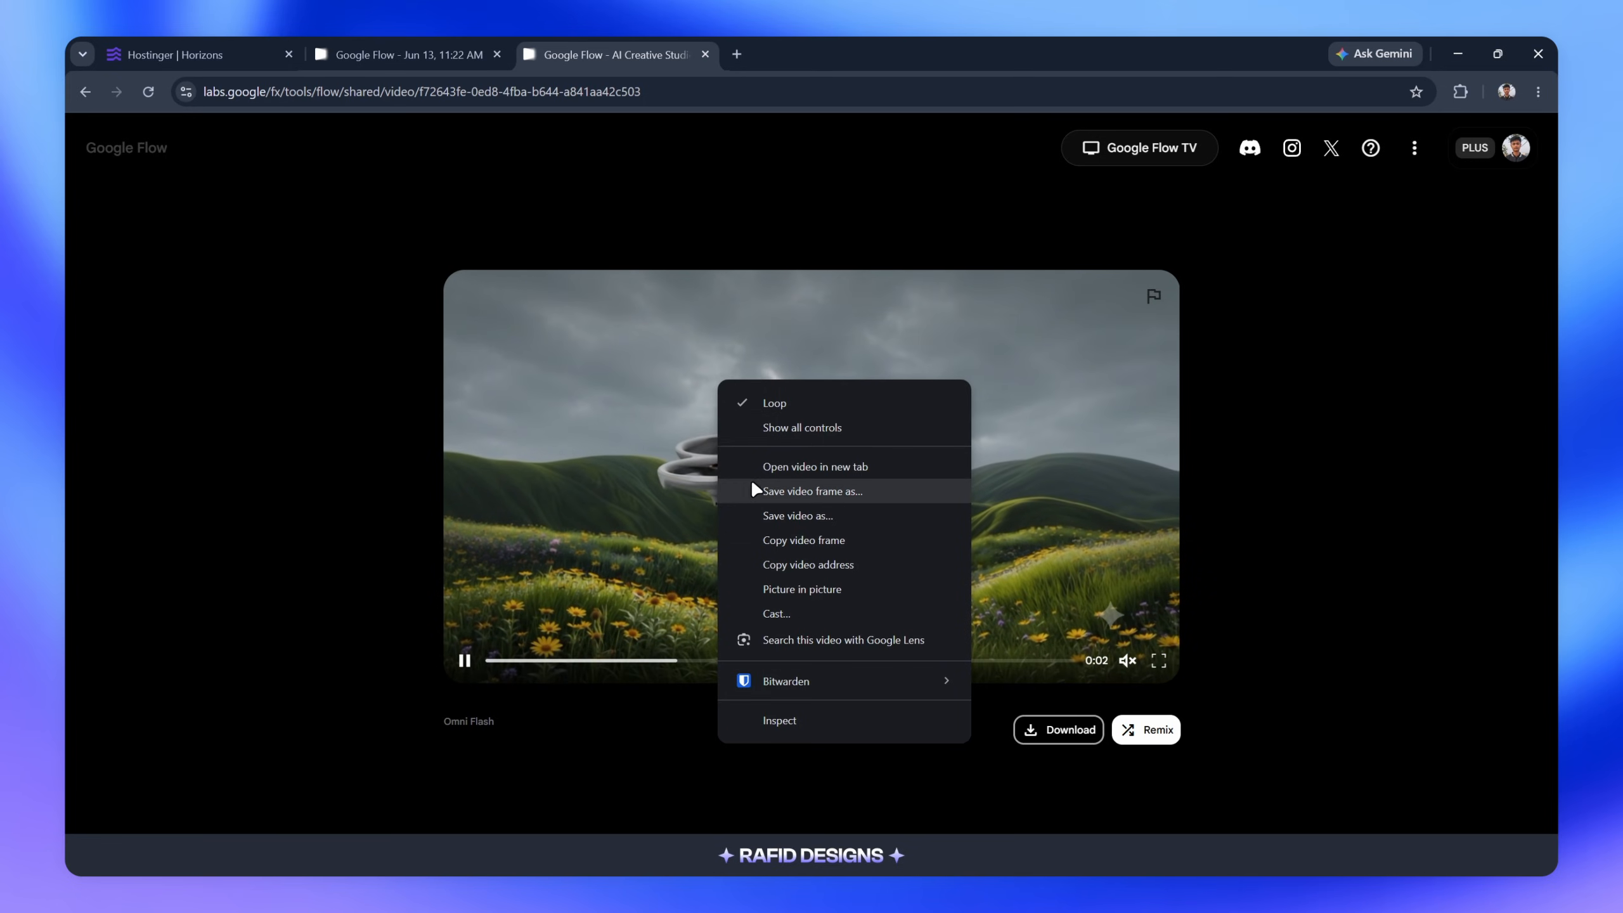
pyautogui.click(781, 56)
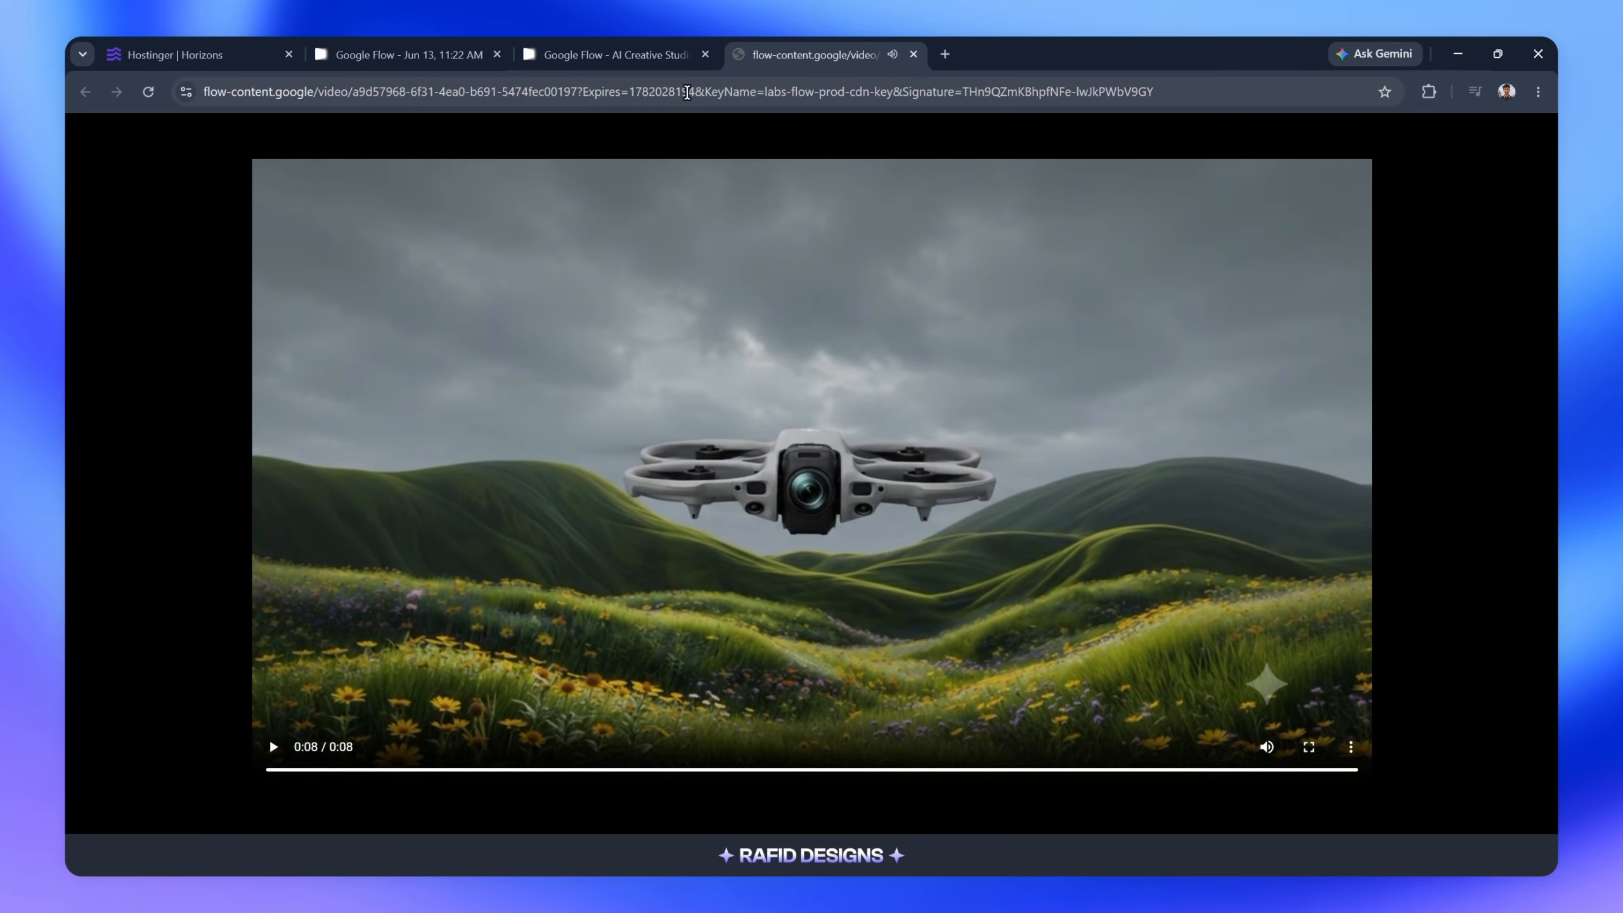
pyautogui.click(678, 94)
# Return to Hostinger Horizons and submit the background video change request.
pyautogui.click(138, 43)
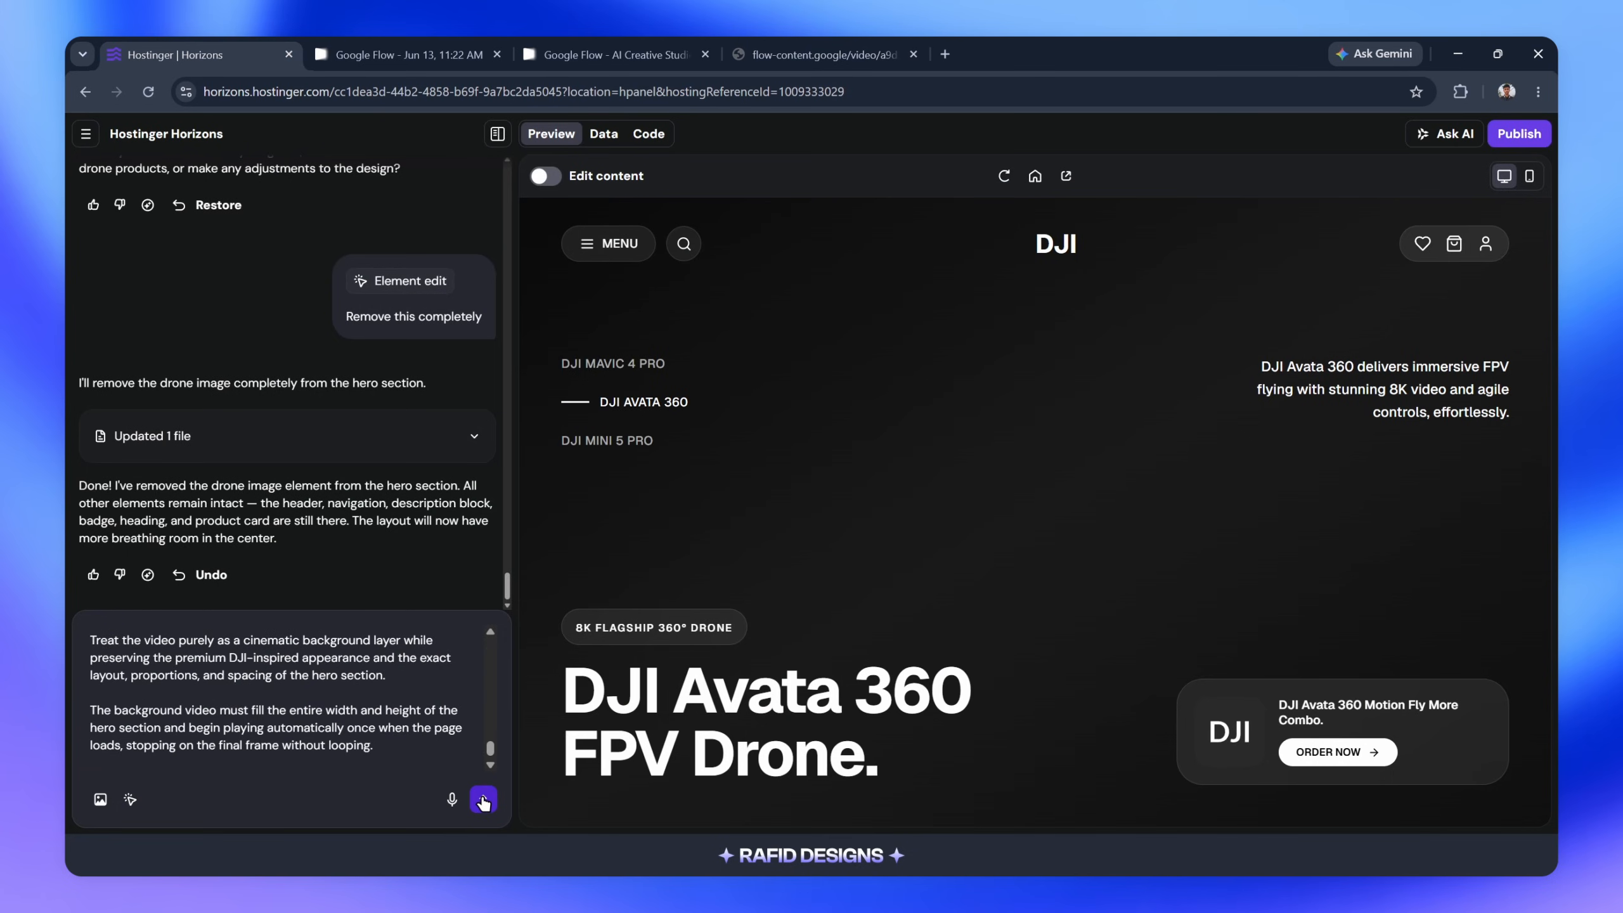
pyautogui.click(483, 799)
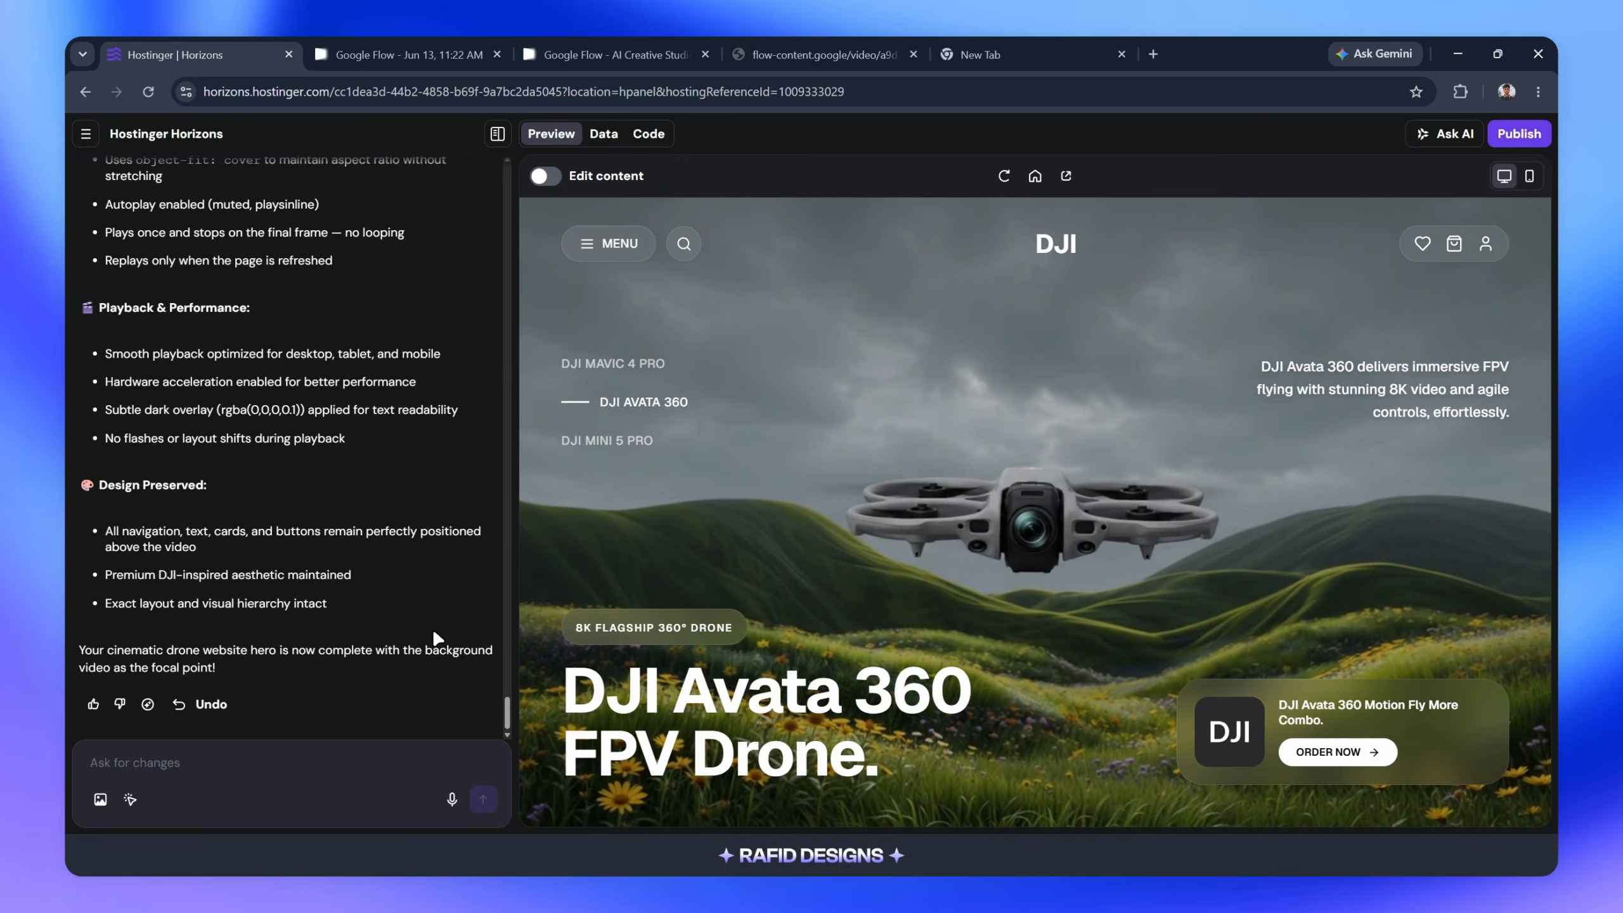
# Select the DJI header text, attach the DJI logo image and send the request "Replace this DJI text with the uploaded image".
pyautogui.click(131, 807)
pyautogui.click(1054, 242)
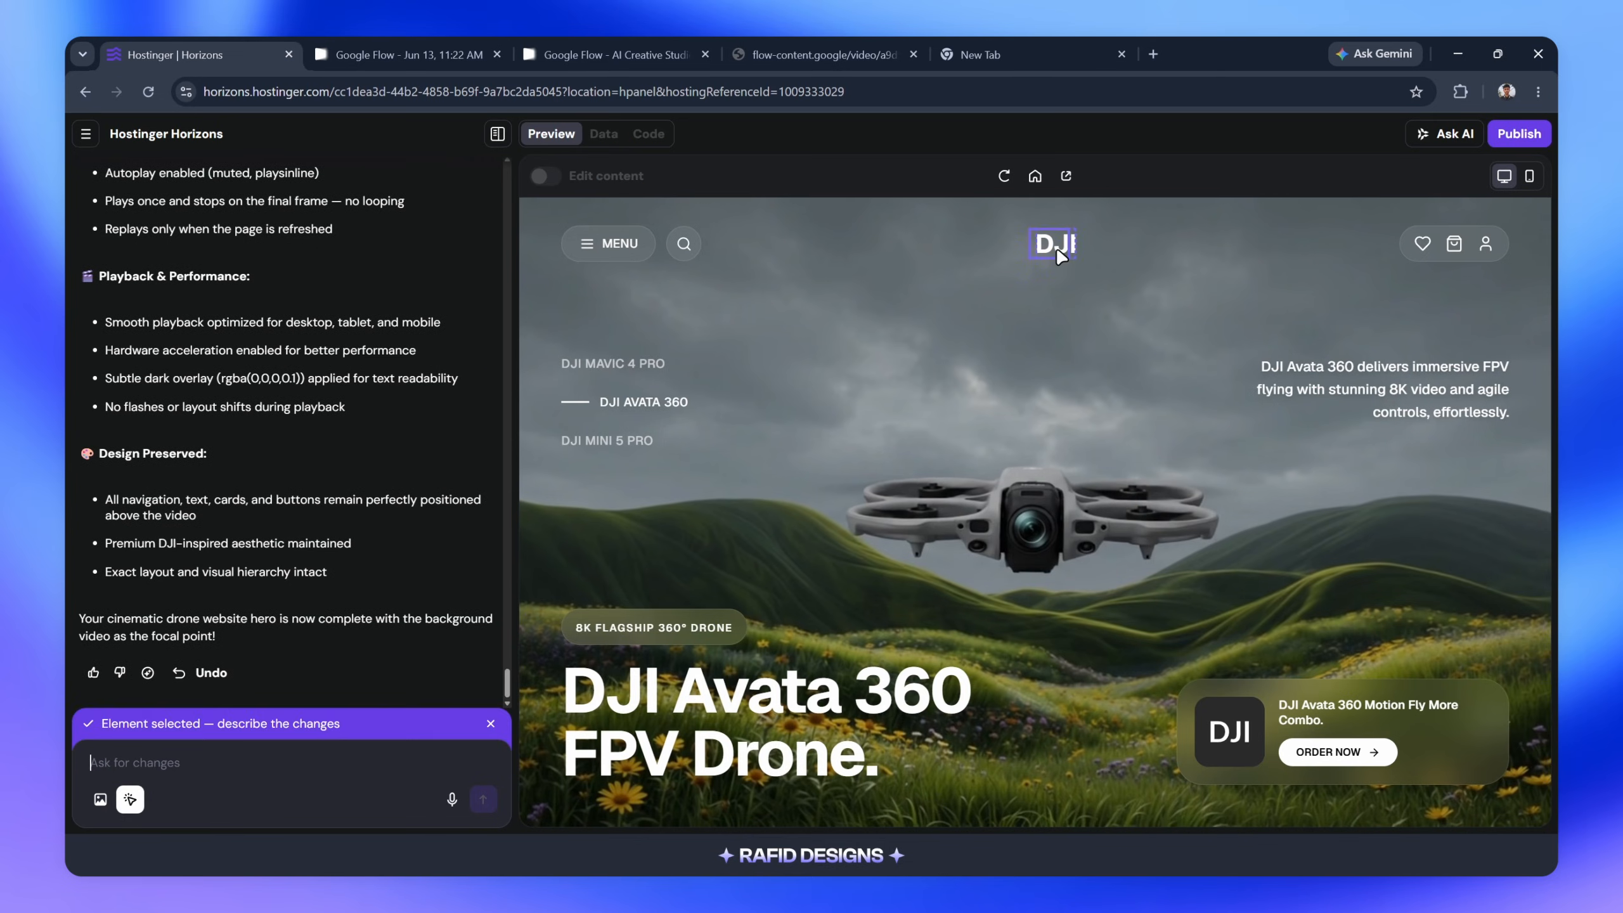
pyautogui.moveTo(221, 773); pyautogui.dragTo(222, 774)
pyautogui.write('Replace this DJI text with the uploaded image')
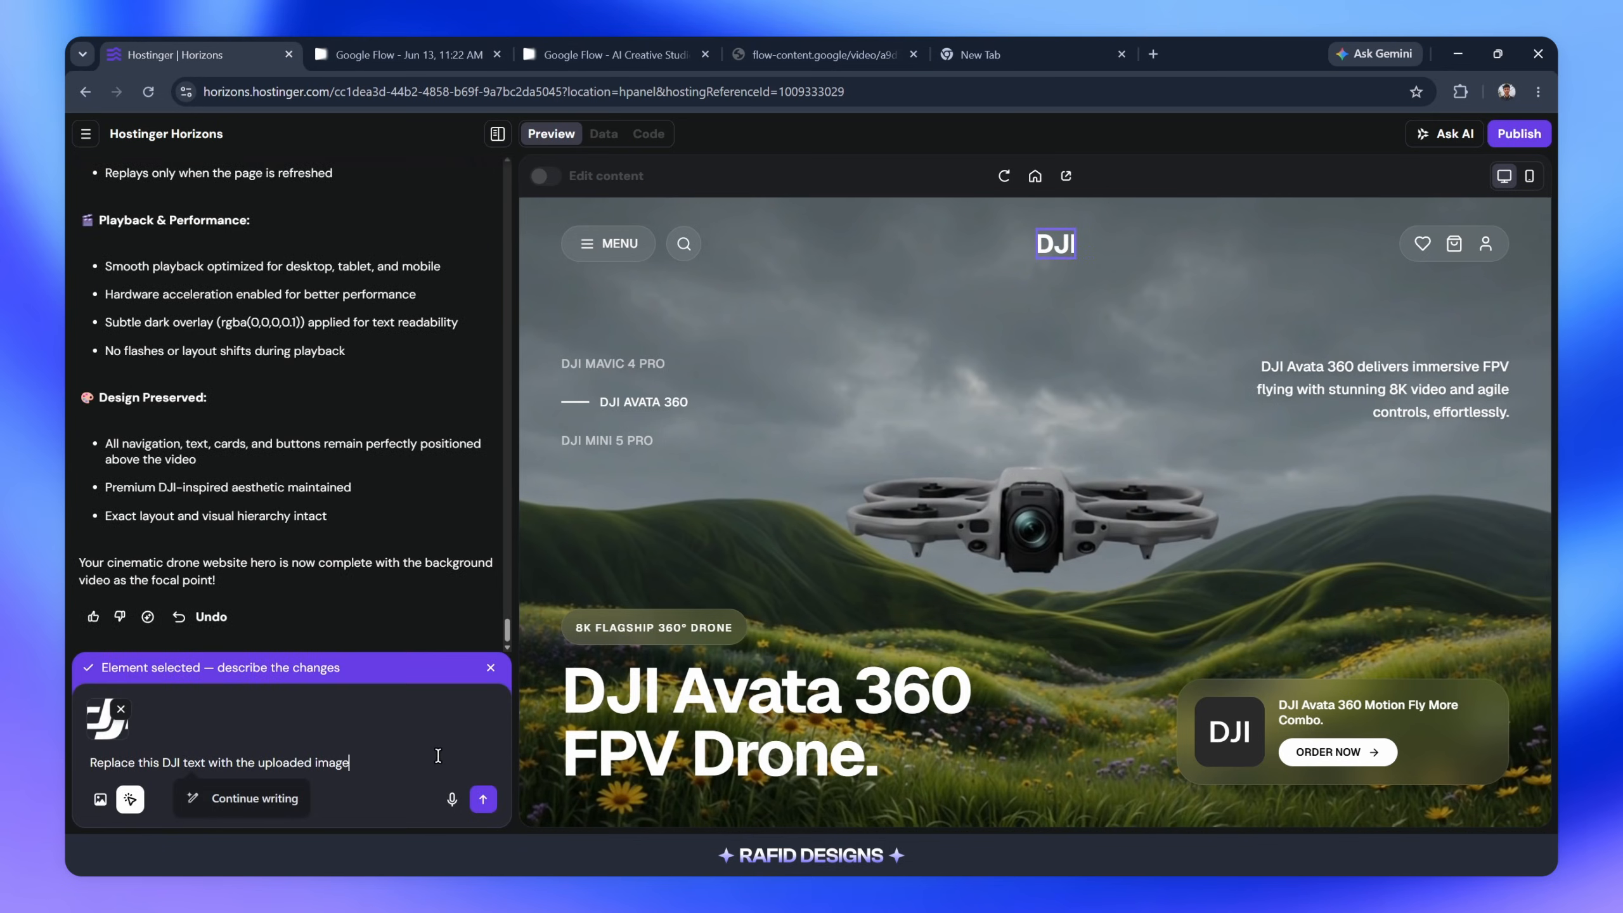
pyautogui.click(483, 801)
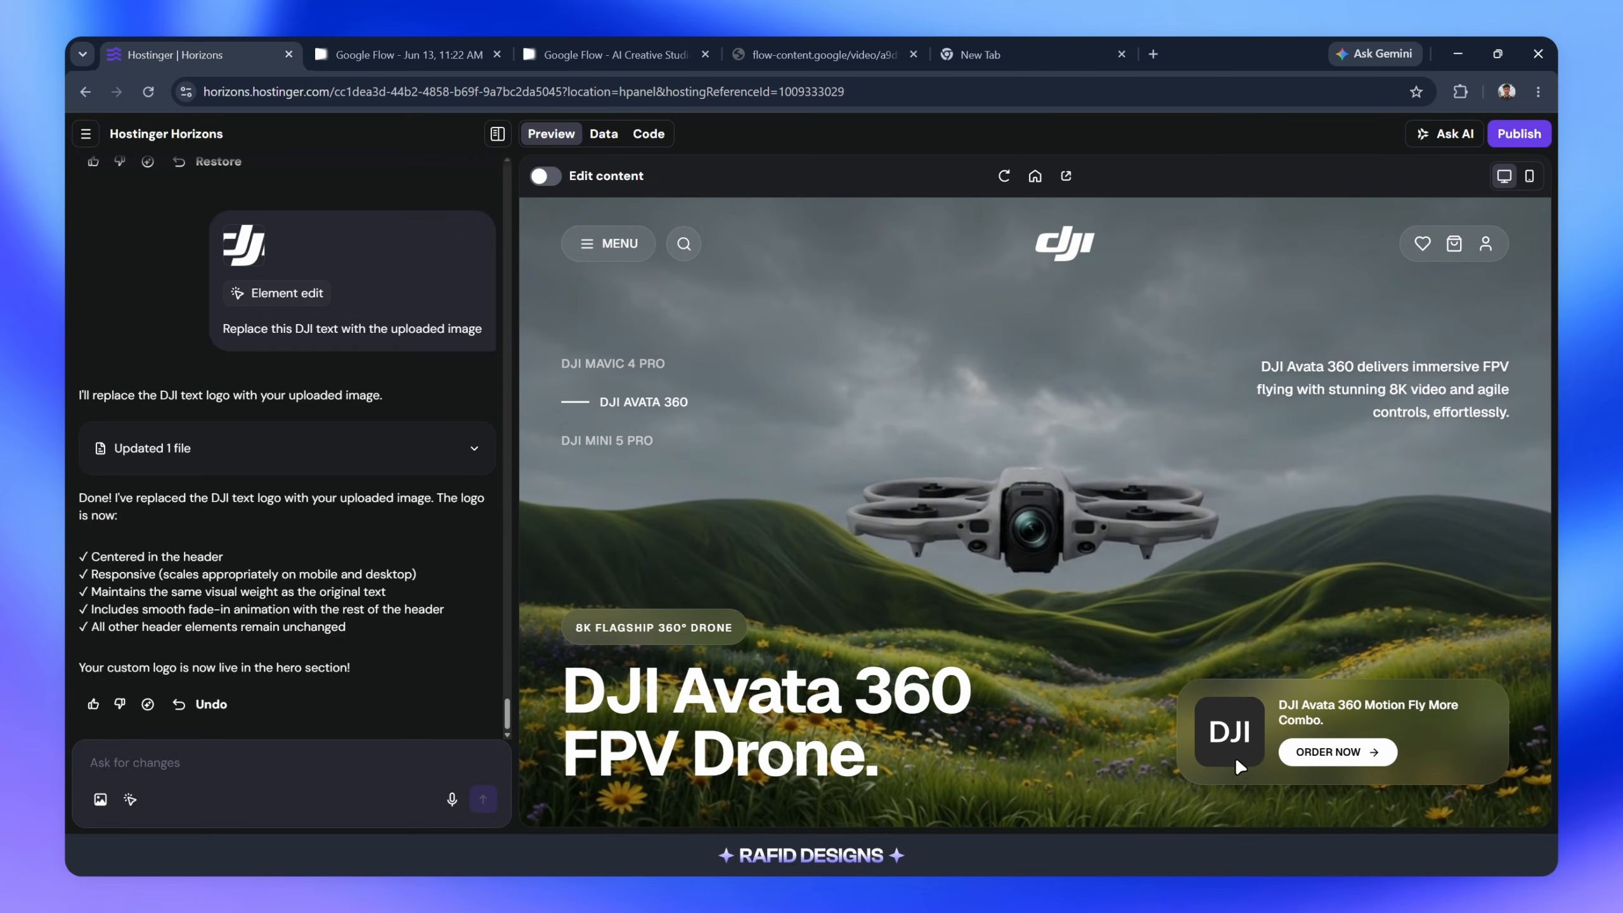
# Turn on content editing and save a new image for the DJI placeholder in the Motion Fly More Combo card.
pyautogui.click(593, 177)
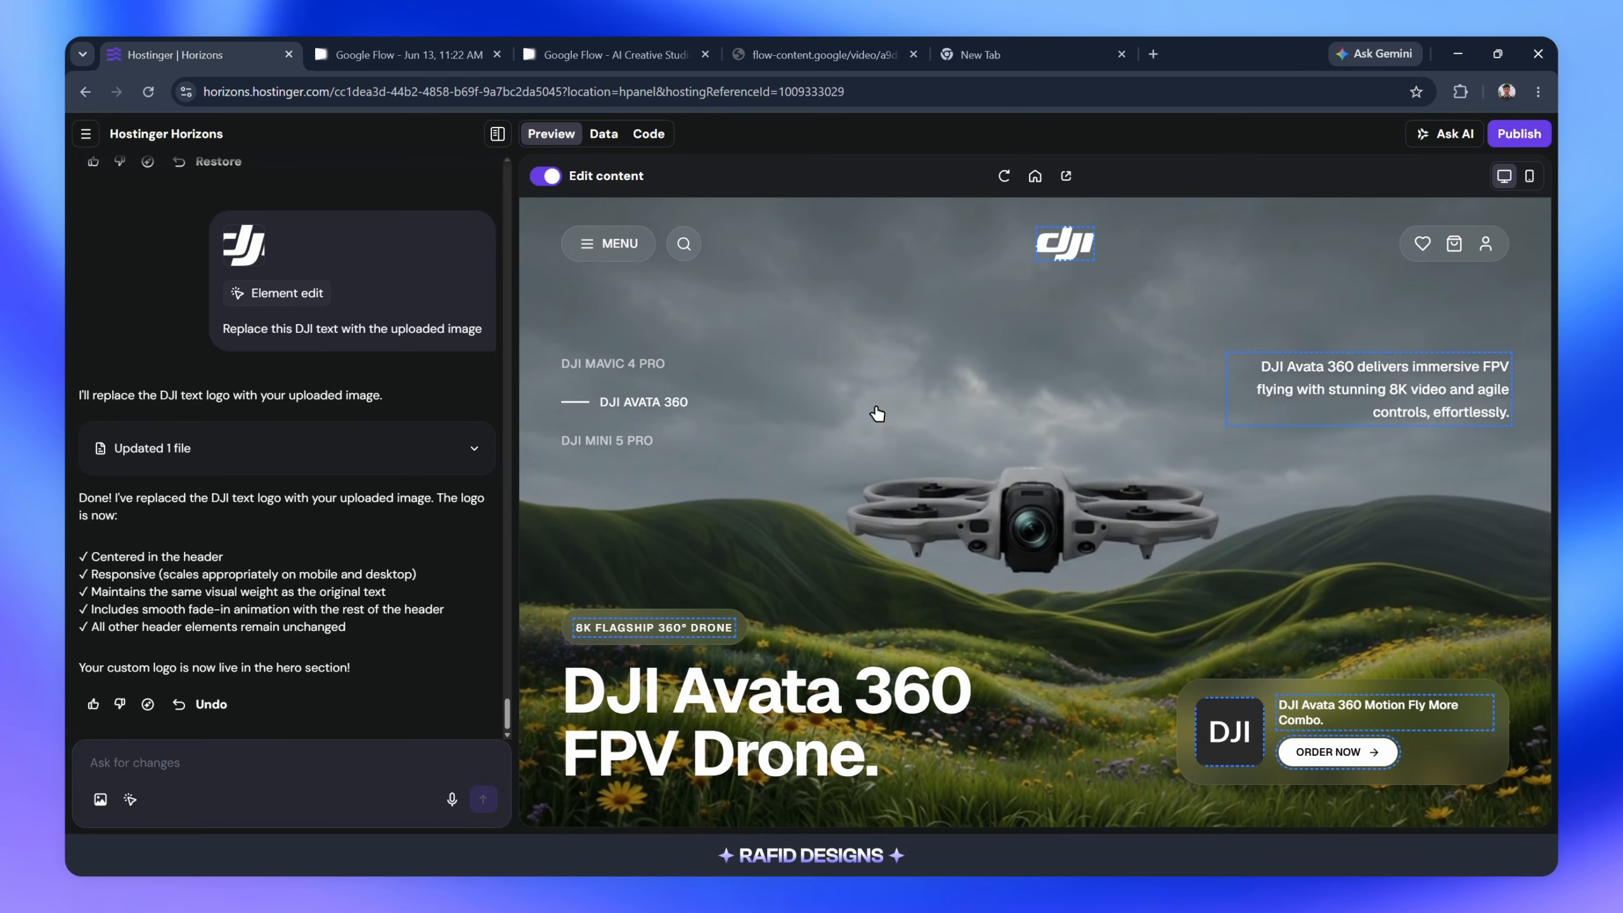
pyautogui.click(1228, 728)
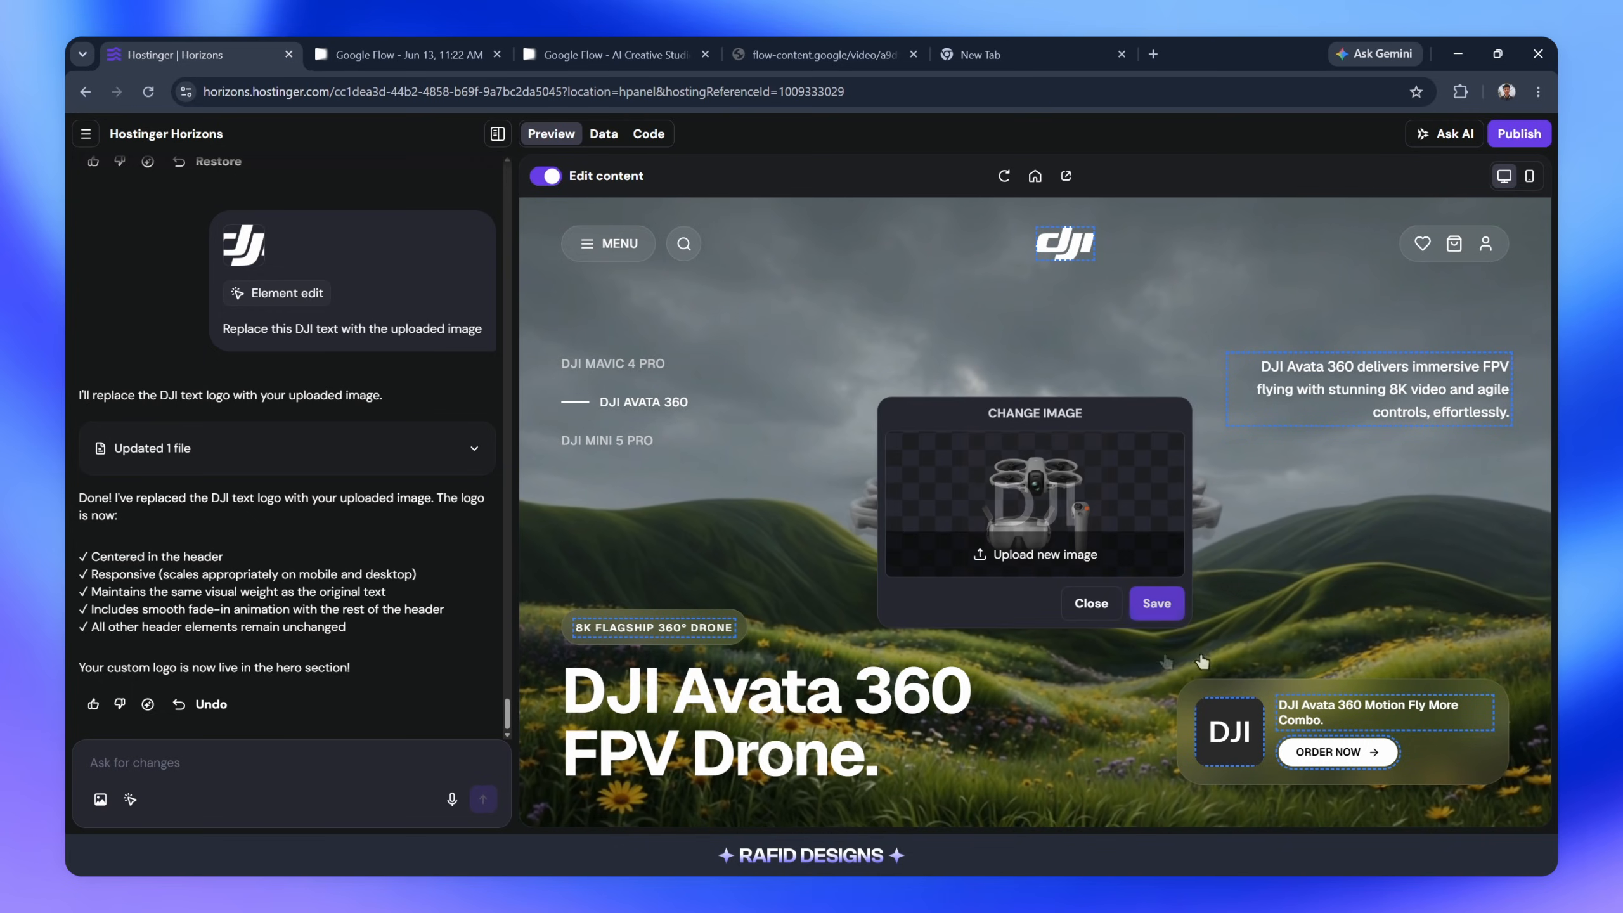
pyautogui.click(1159, 605)
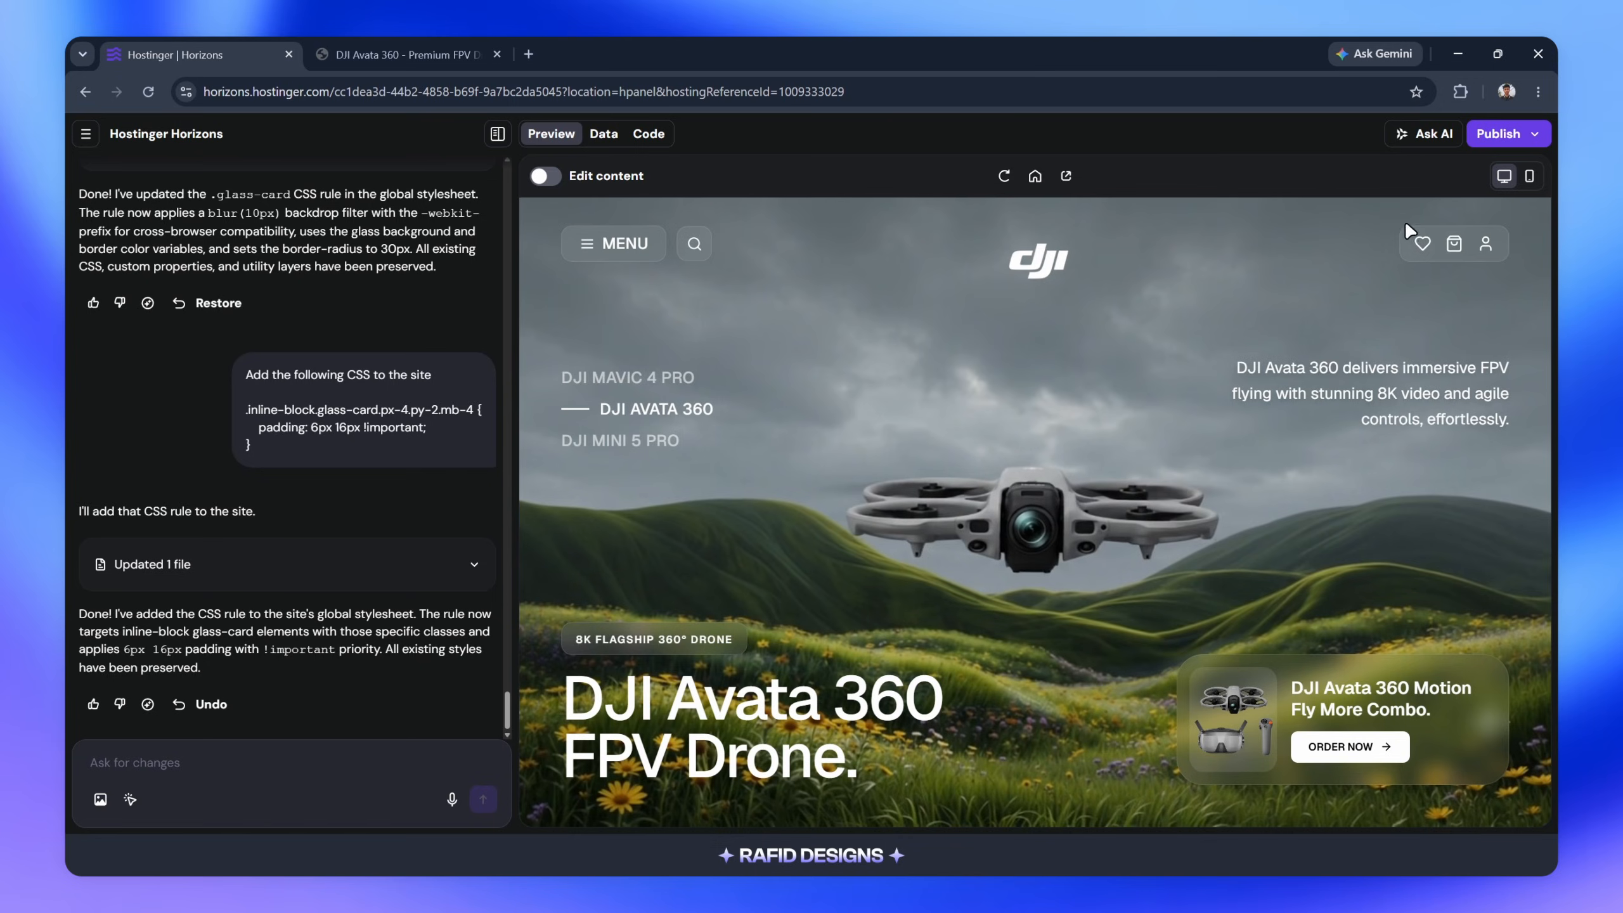
# Publish the finished site and start connecting a custom domain.
pyautogui.click(1498, 134)
pyautogui.click(1393, 298)
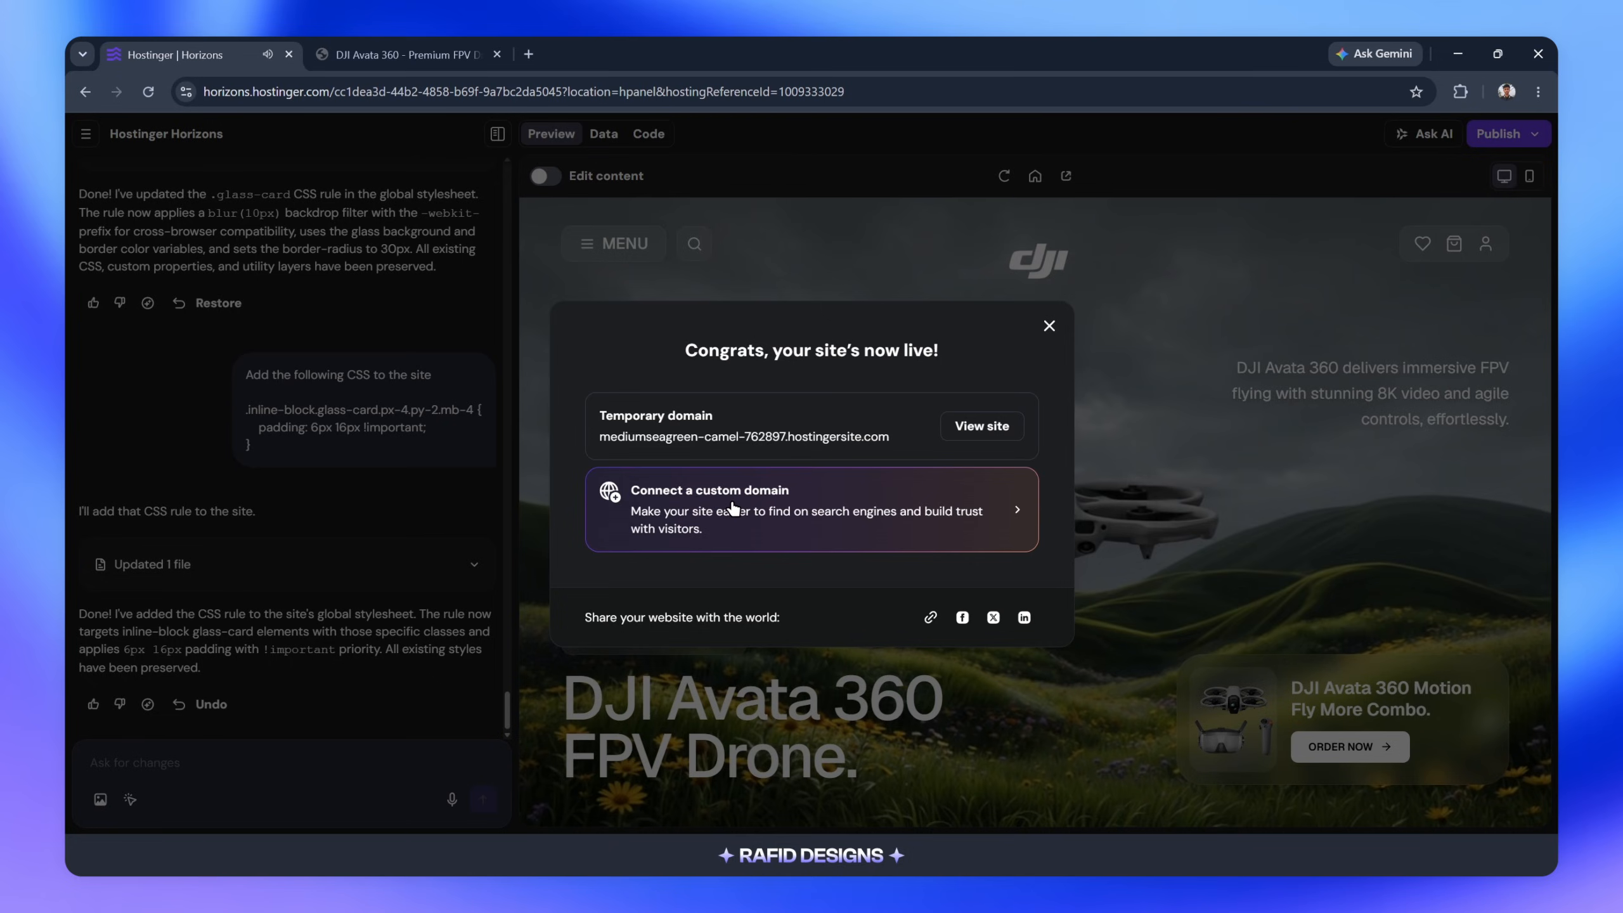
pyautogui.click(739, 507)
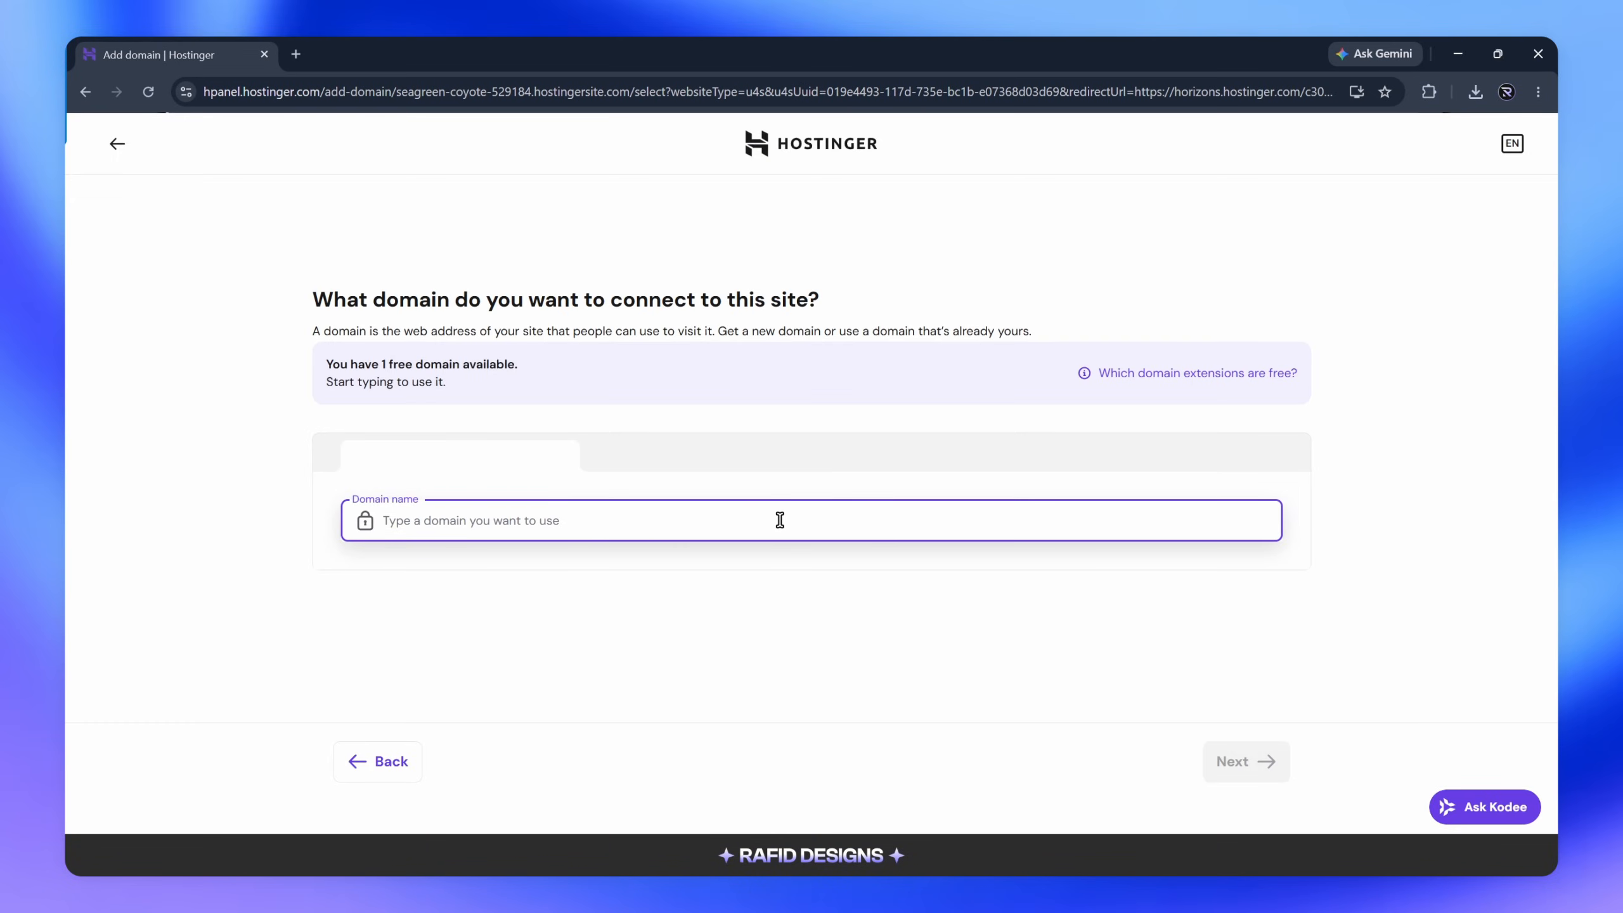
# Choose the free domain rafiddesigns.net for the site and proceed to its registration.
pyautogui.write('rafiddesig')
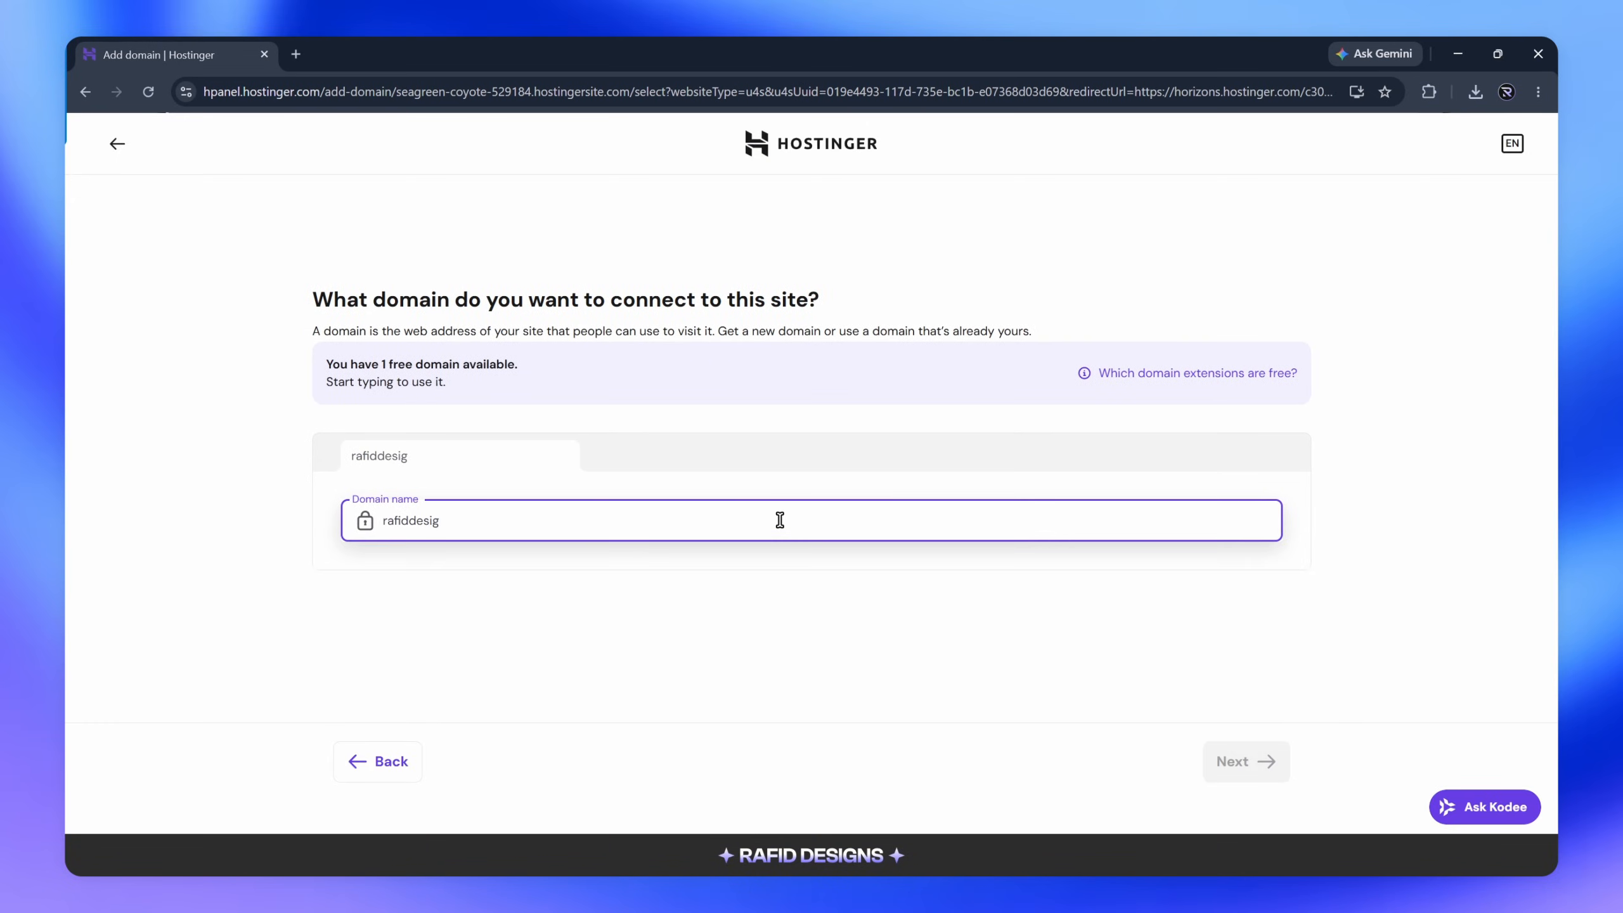
pyautogui.write('ns.net')
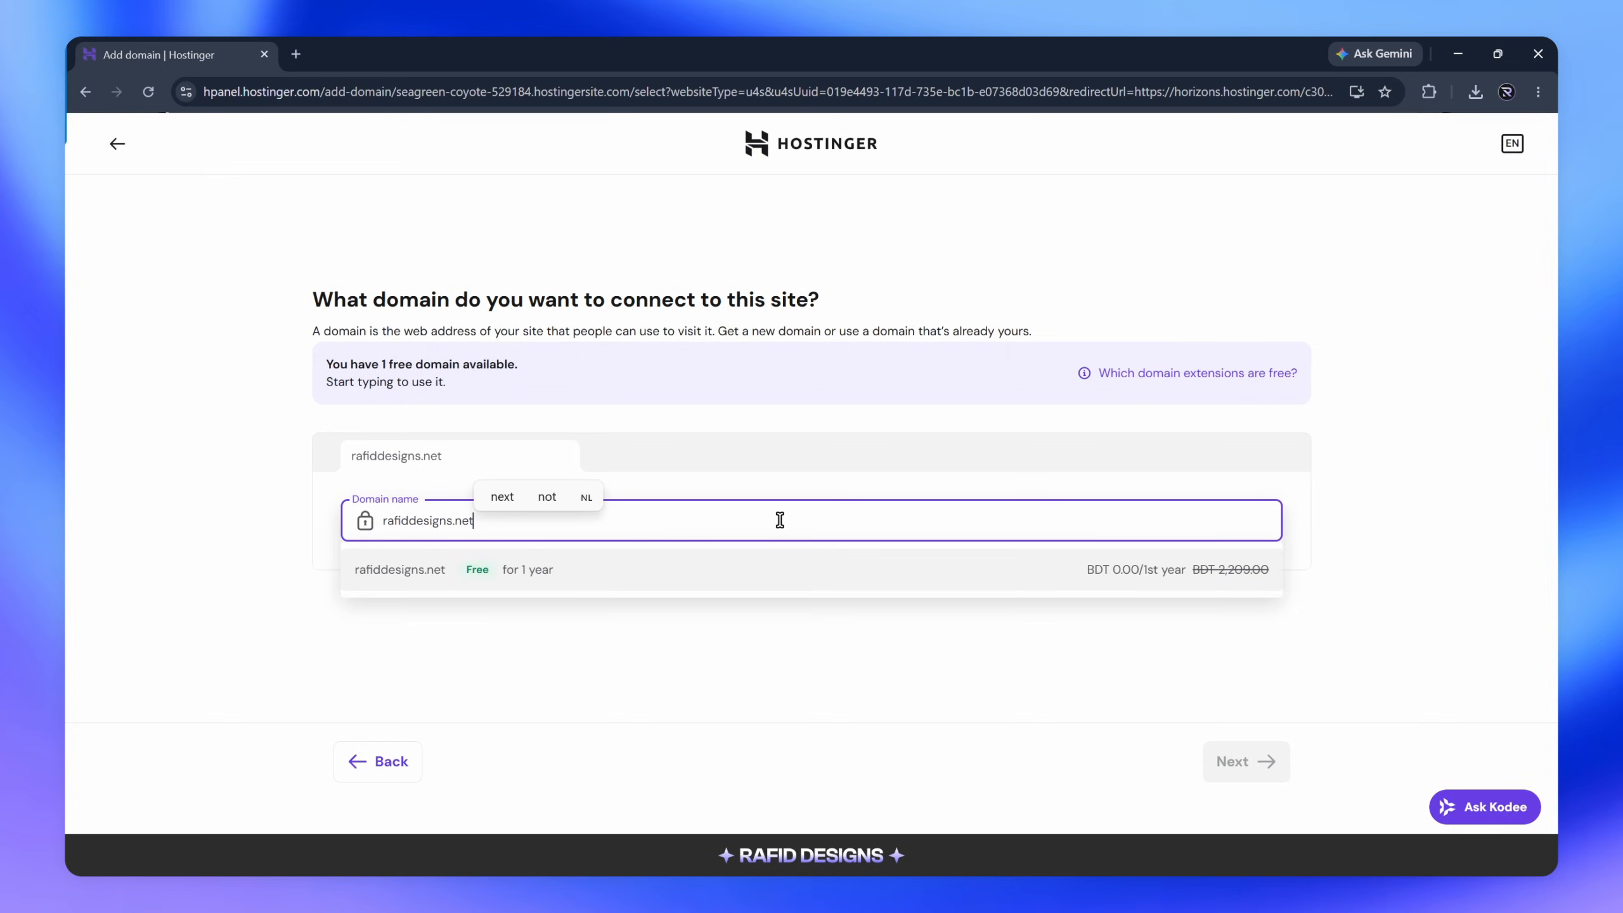
pyautogui.click(603, 571)
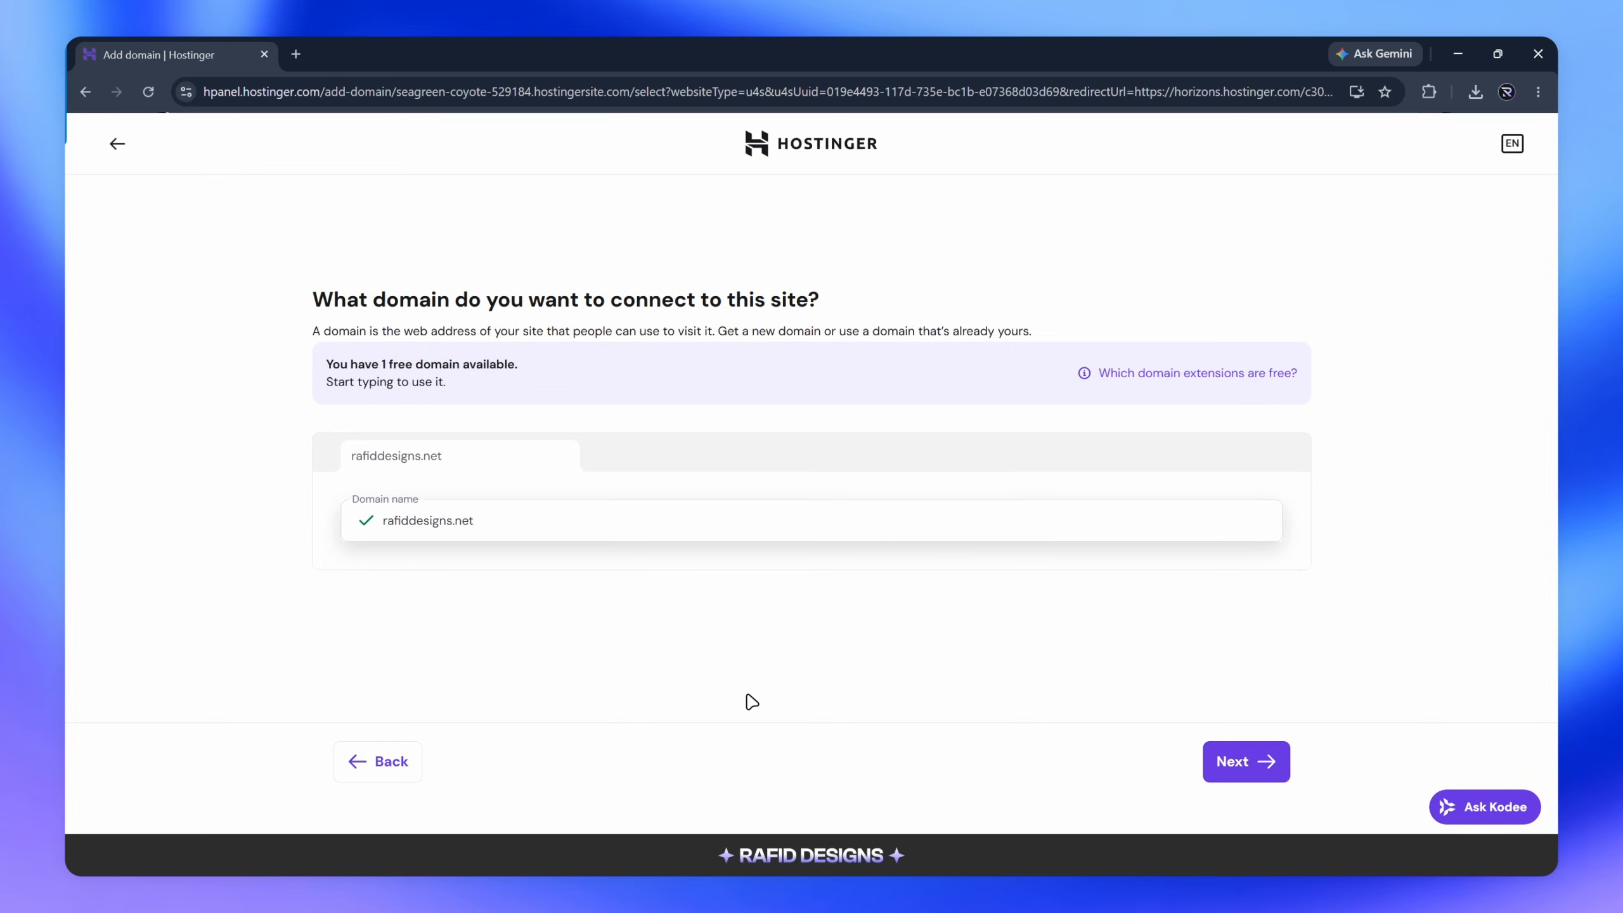
pyautogui.press('Return')
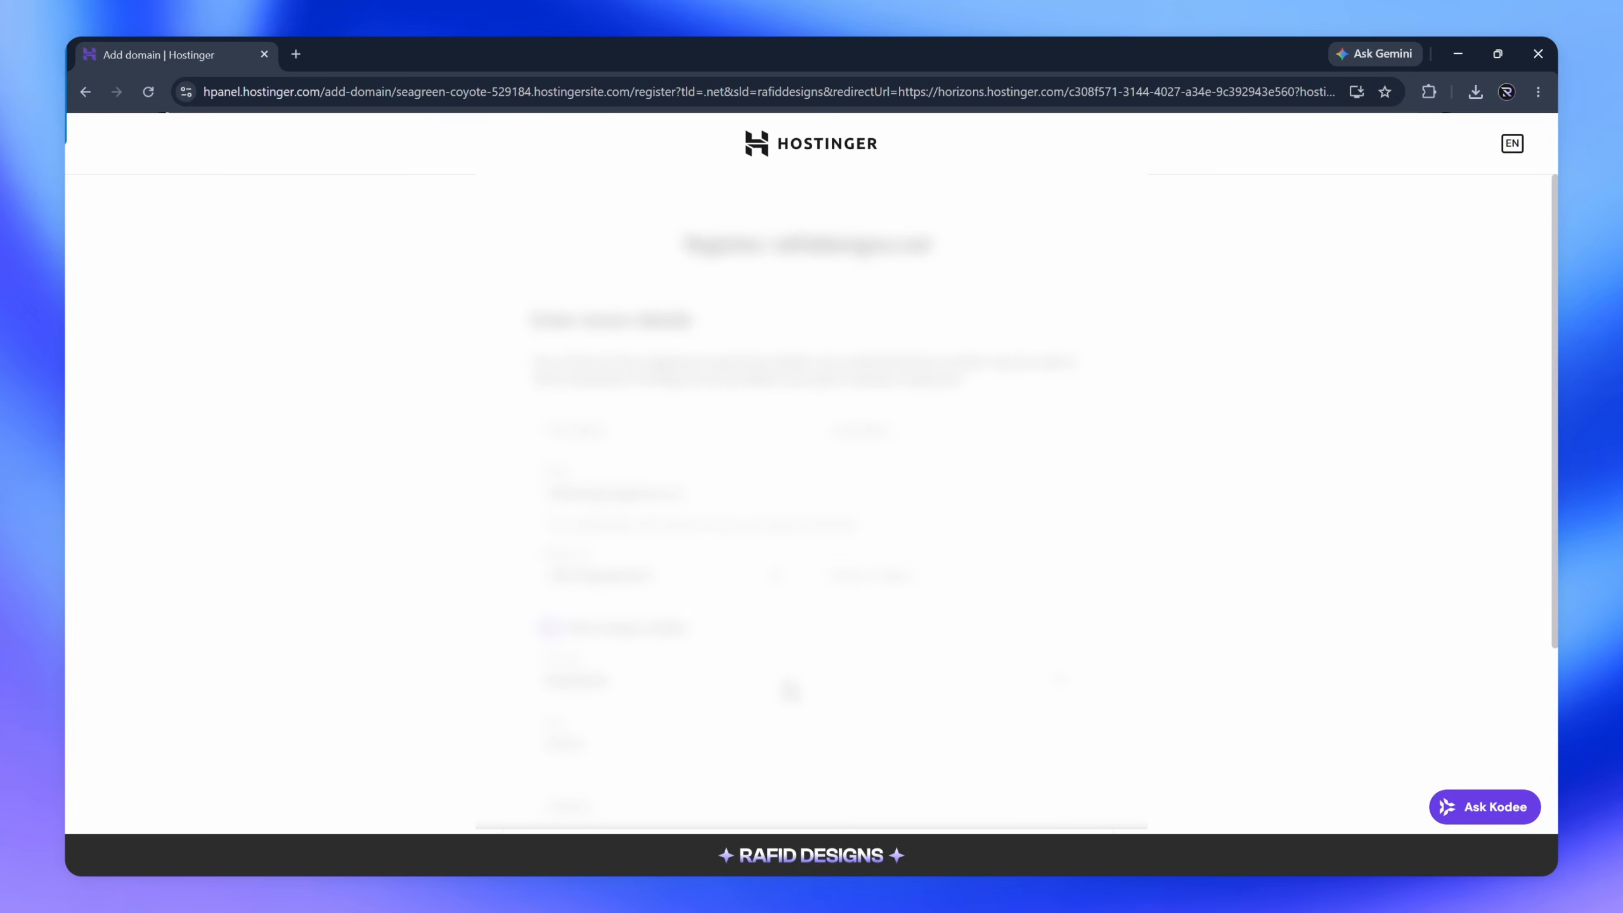
# Submit the registrant details to register the domain and return to the site editor, dismissing the connection notice.
pyautogui.scroll(-1, 811, 505)
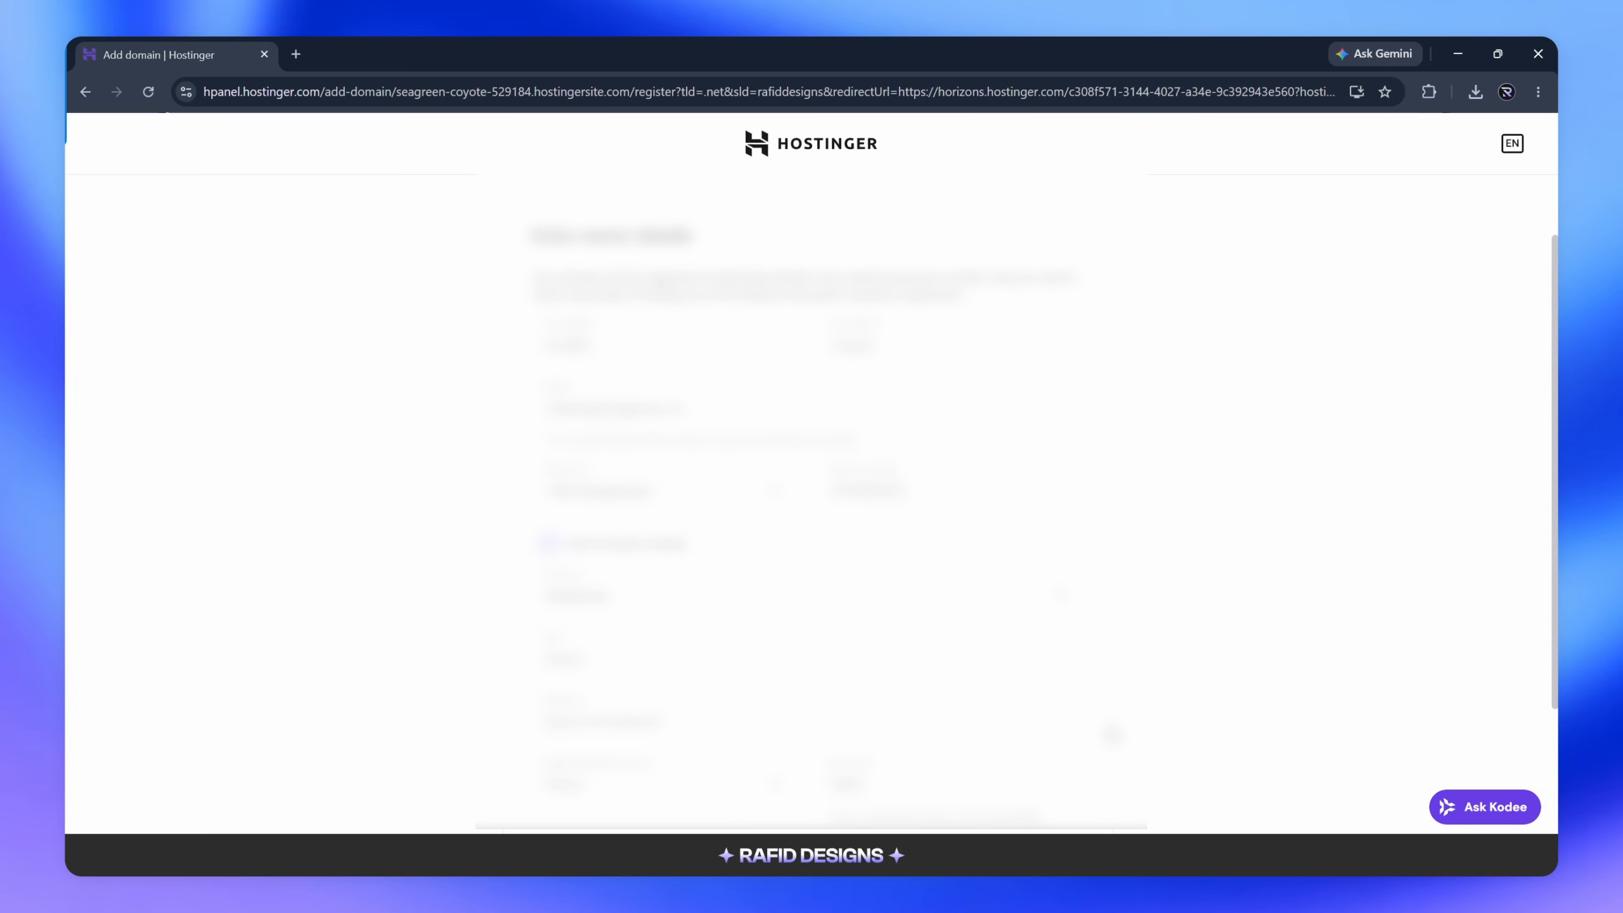
pyautogui.scroll(-2, 1048, 735)
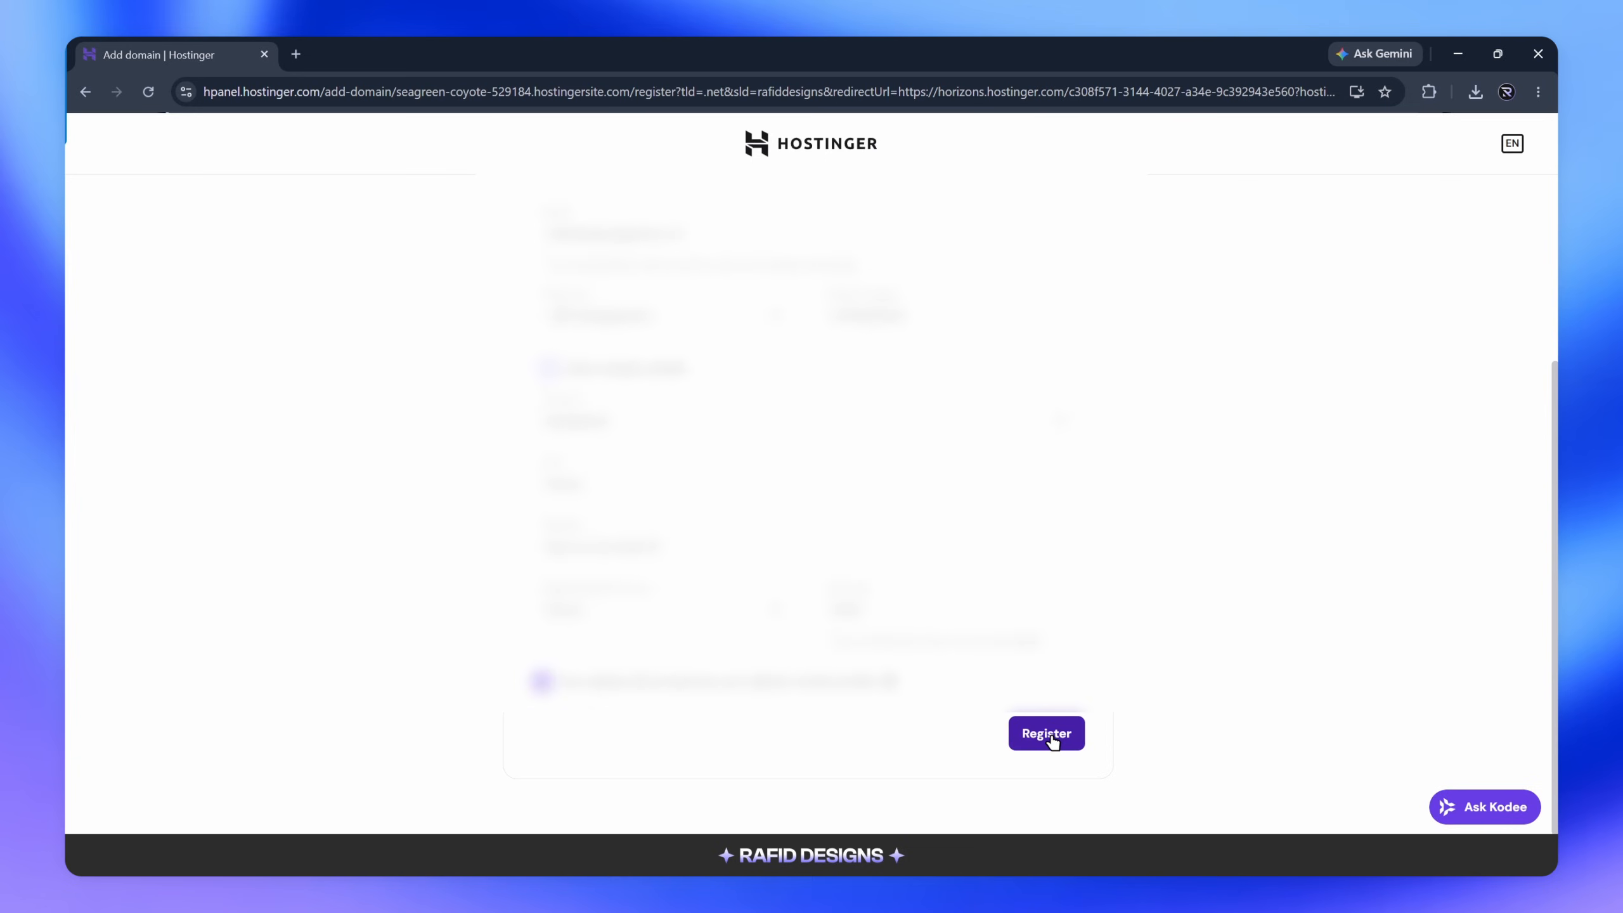
pyautogui.click(1052, 740)
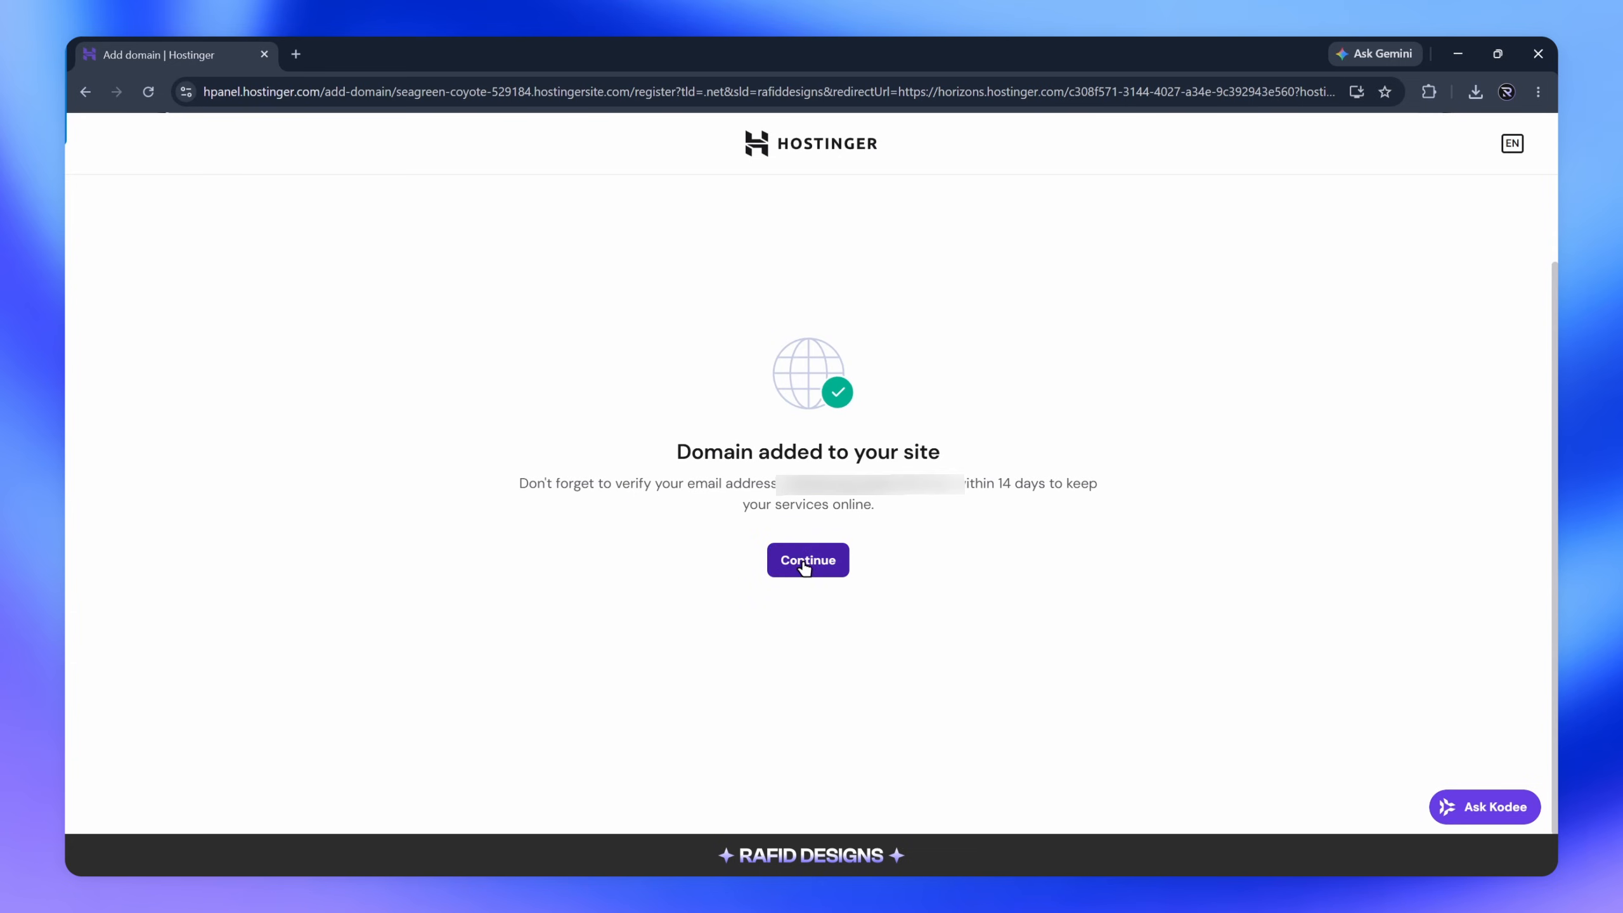
pyautogui.click(806, 562)
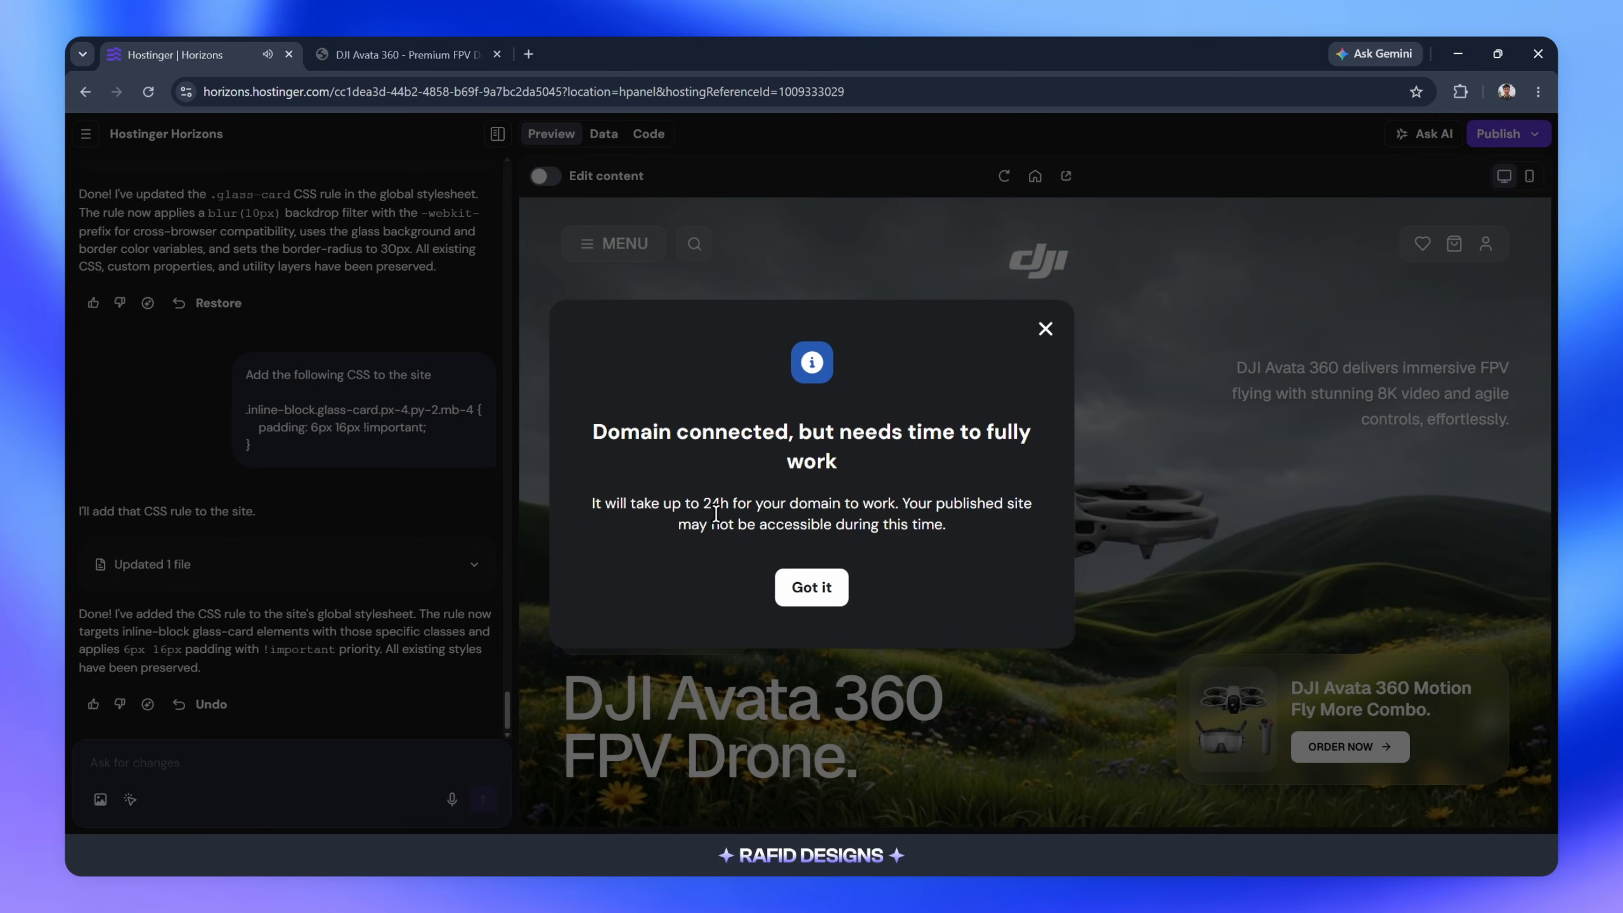
pyautogui.click(810, 587)
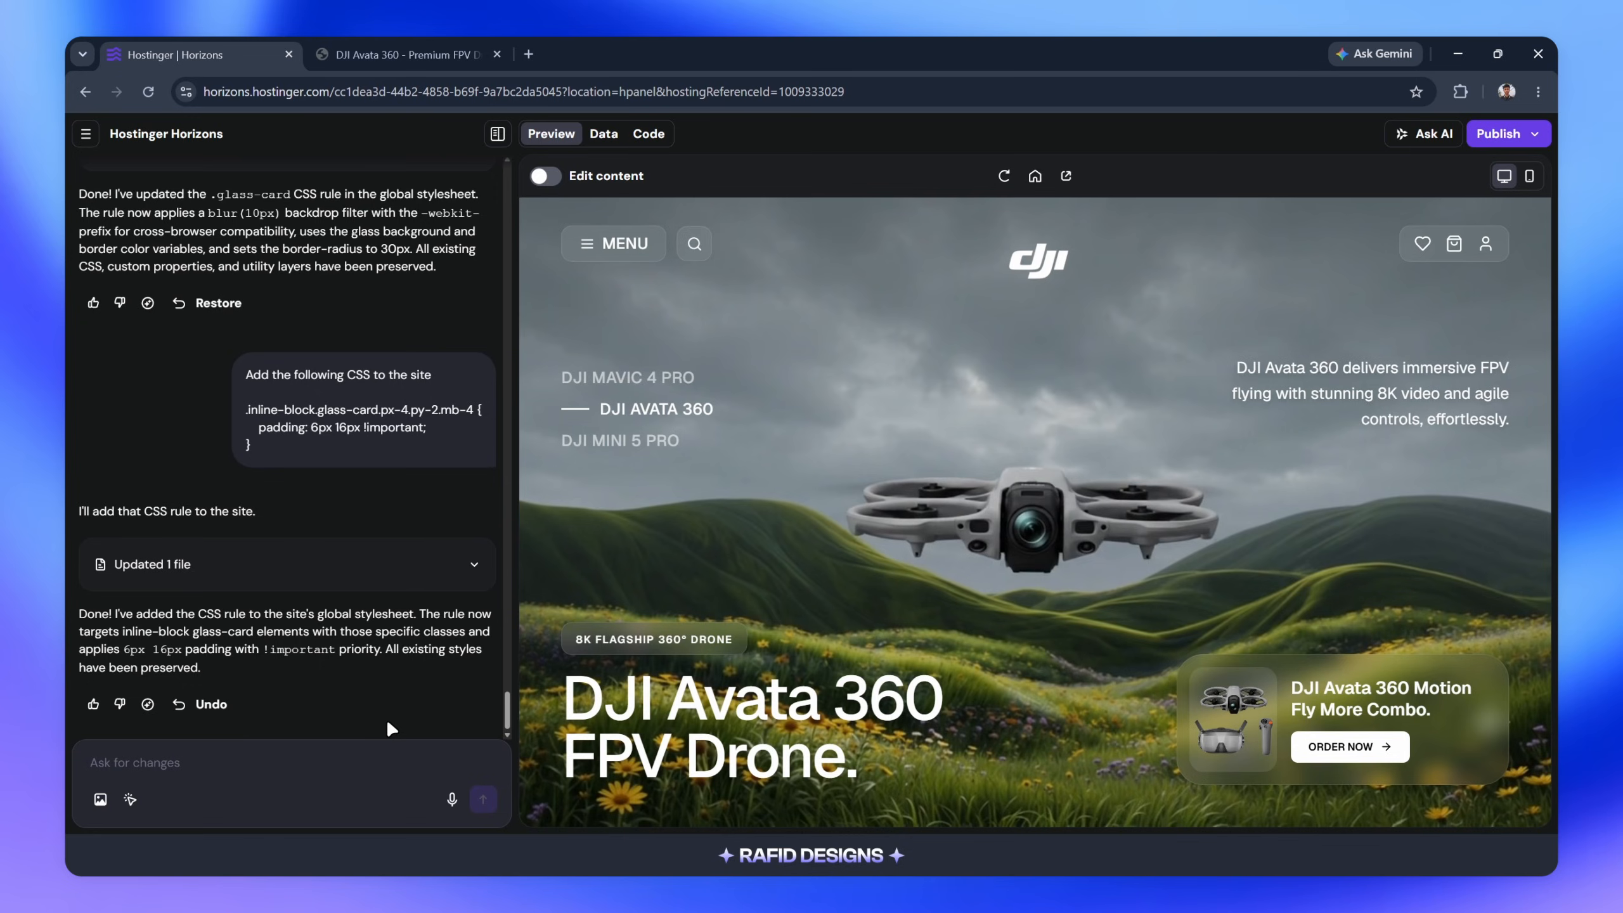